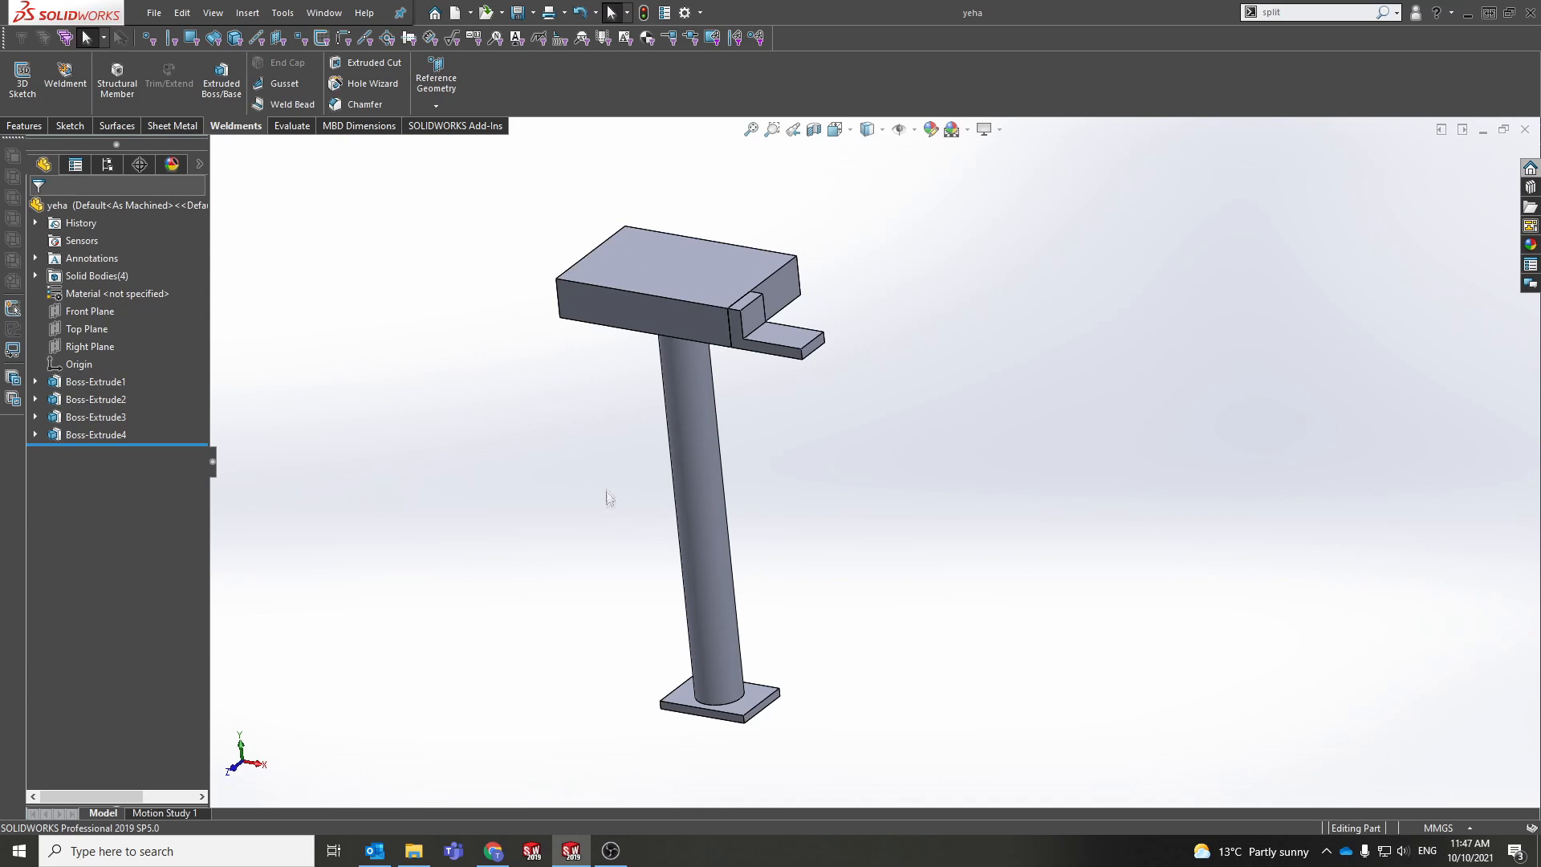
Step: Create a new assembly document, Assem1, from the New SOLIDWORKS Document dialog
scroll(605, 478, down, 2)
ctrl+middle_drag(605, 477, 600, 493)
scroll(599, 491, up, 2)
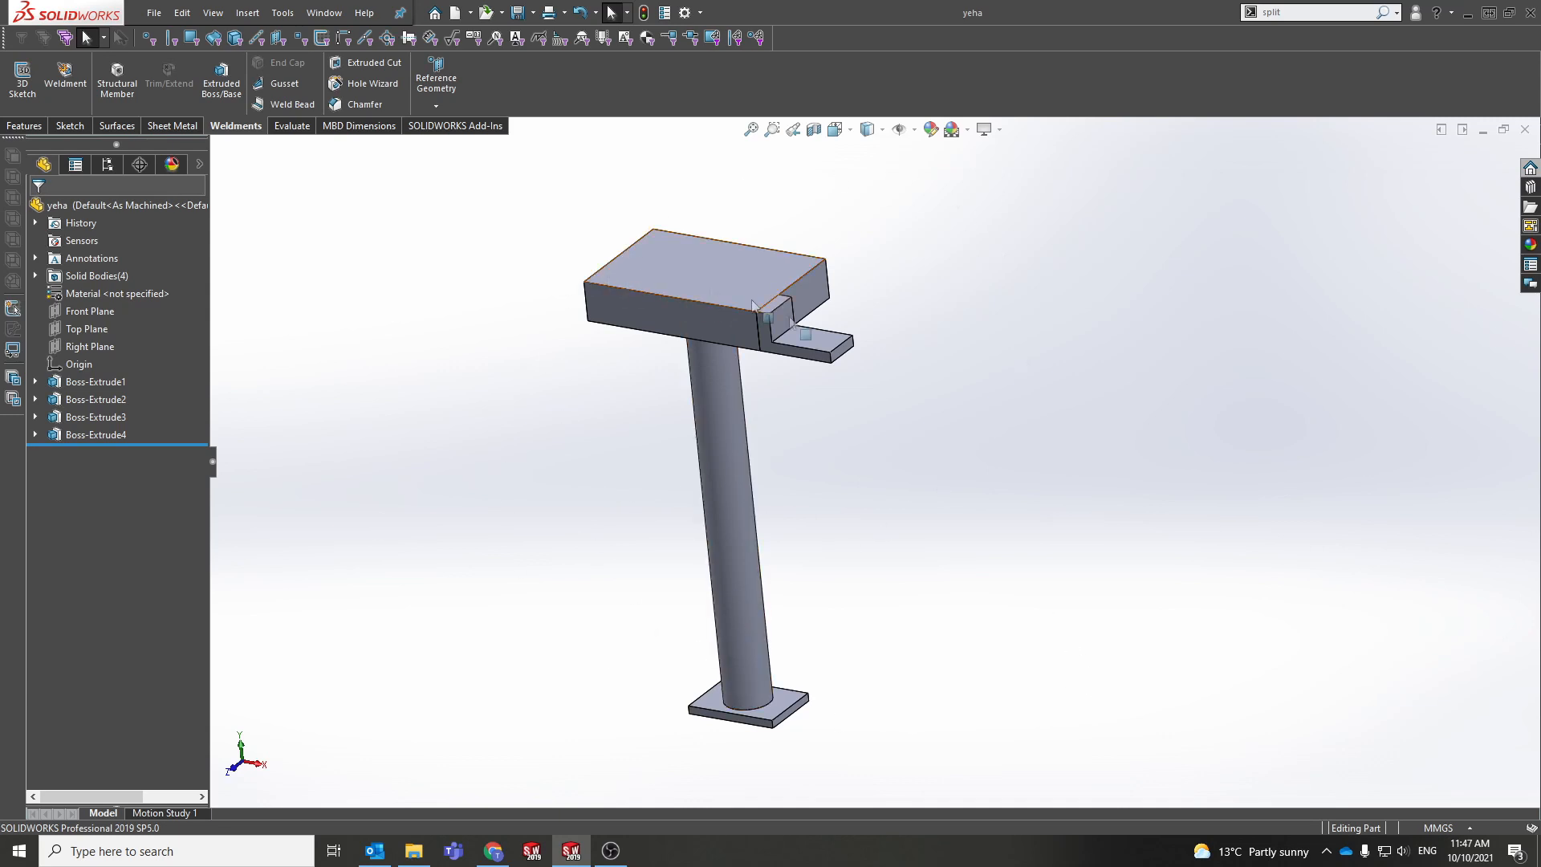
middle_drag(720, 561, 497, 206)
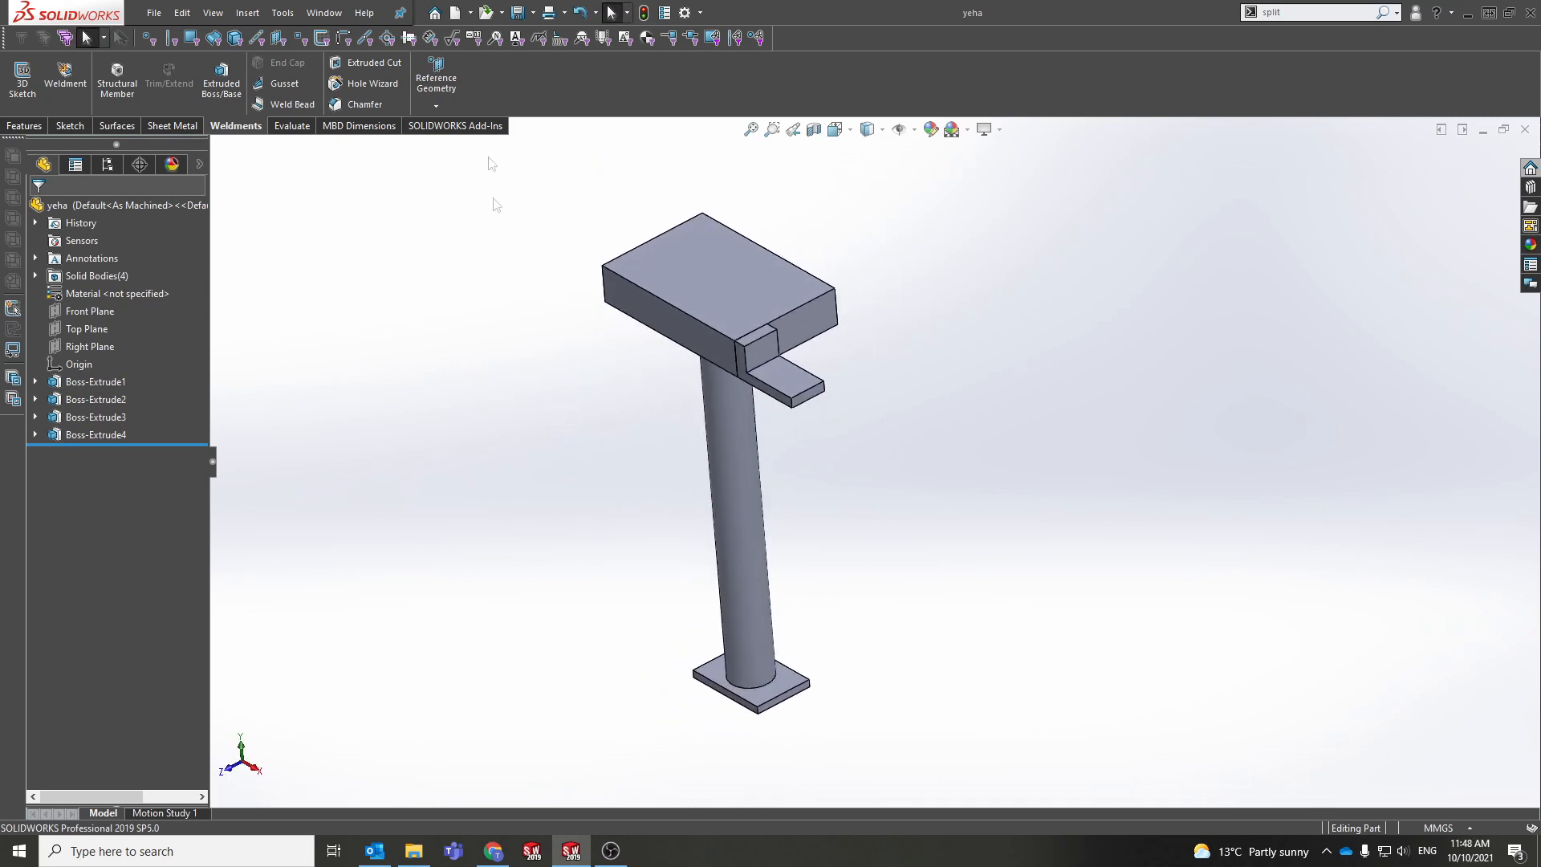
click(456, 12)
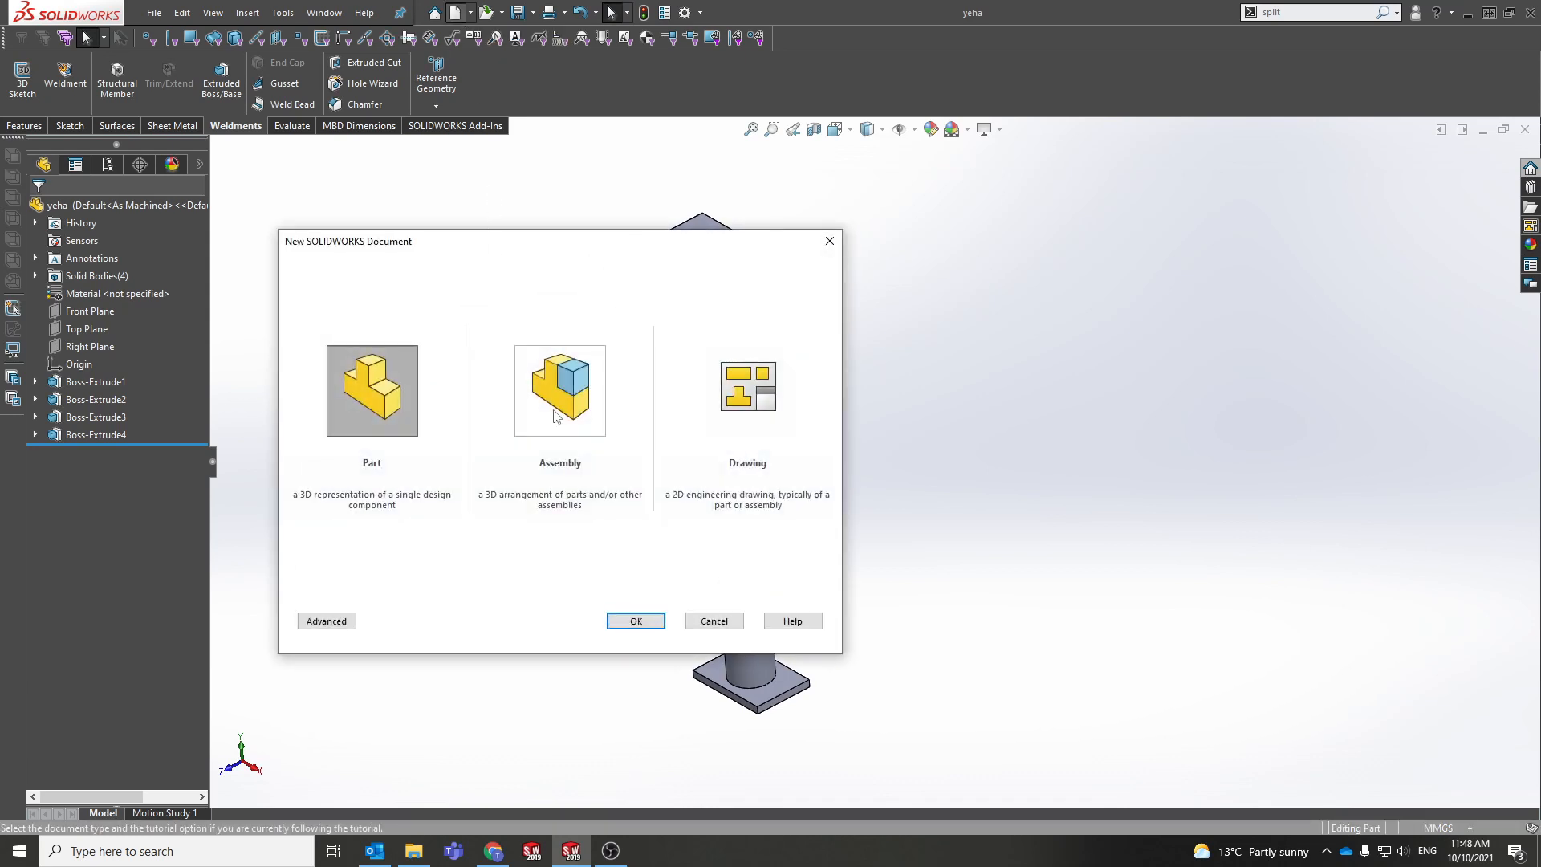
click(557, 415)
click(634, 620)
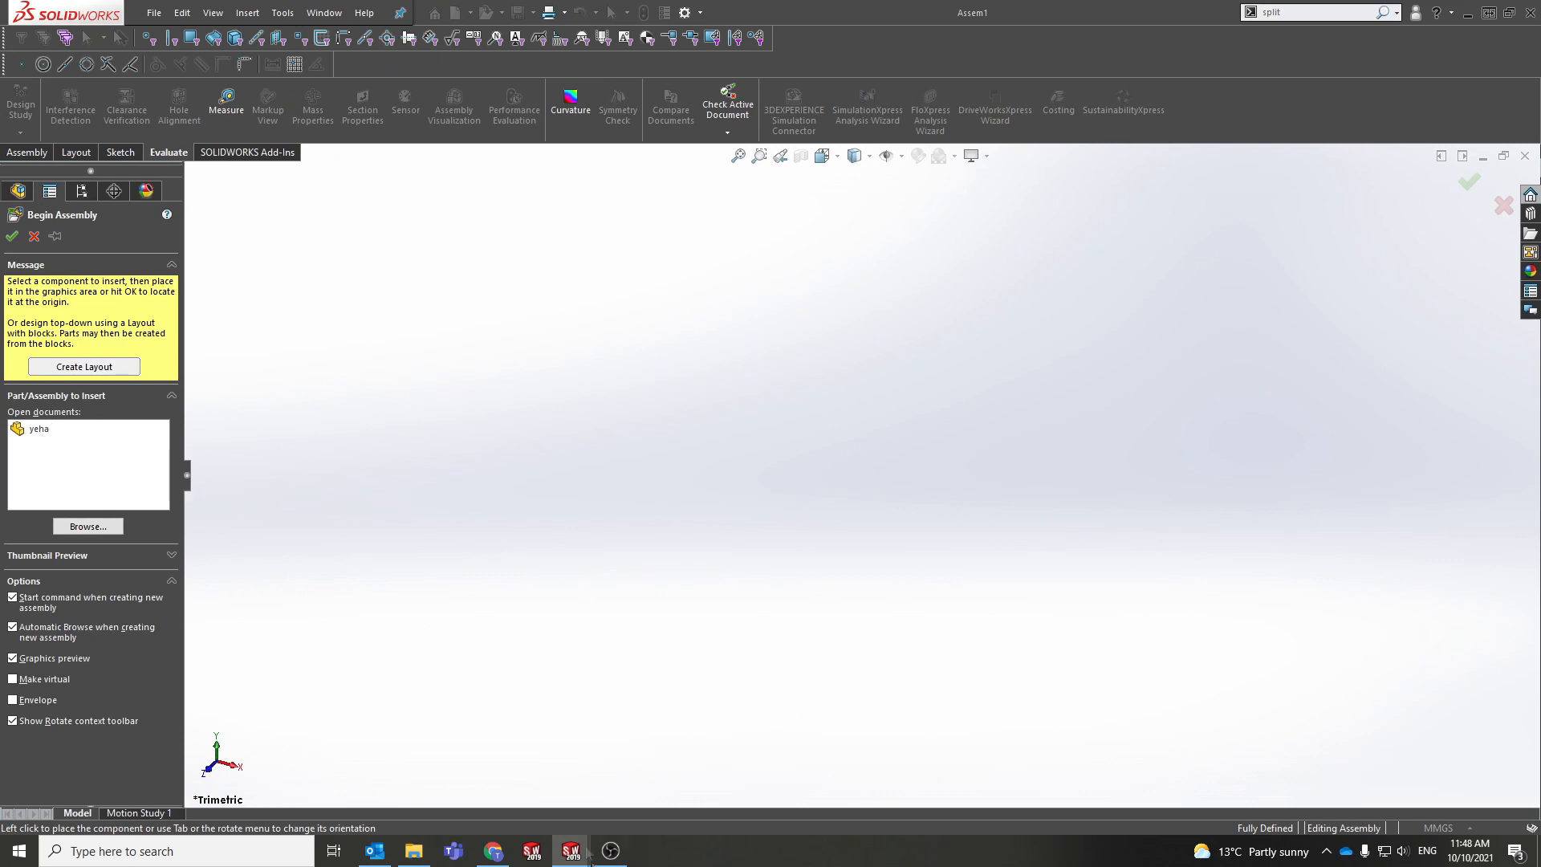
Step: Place the yeha part from Open documents at the origin as fixed component yeha<1>
mouse_move(570, 849)
click(39, 428)
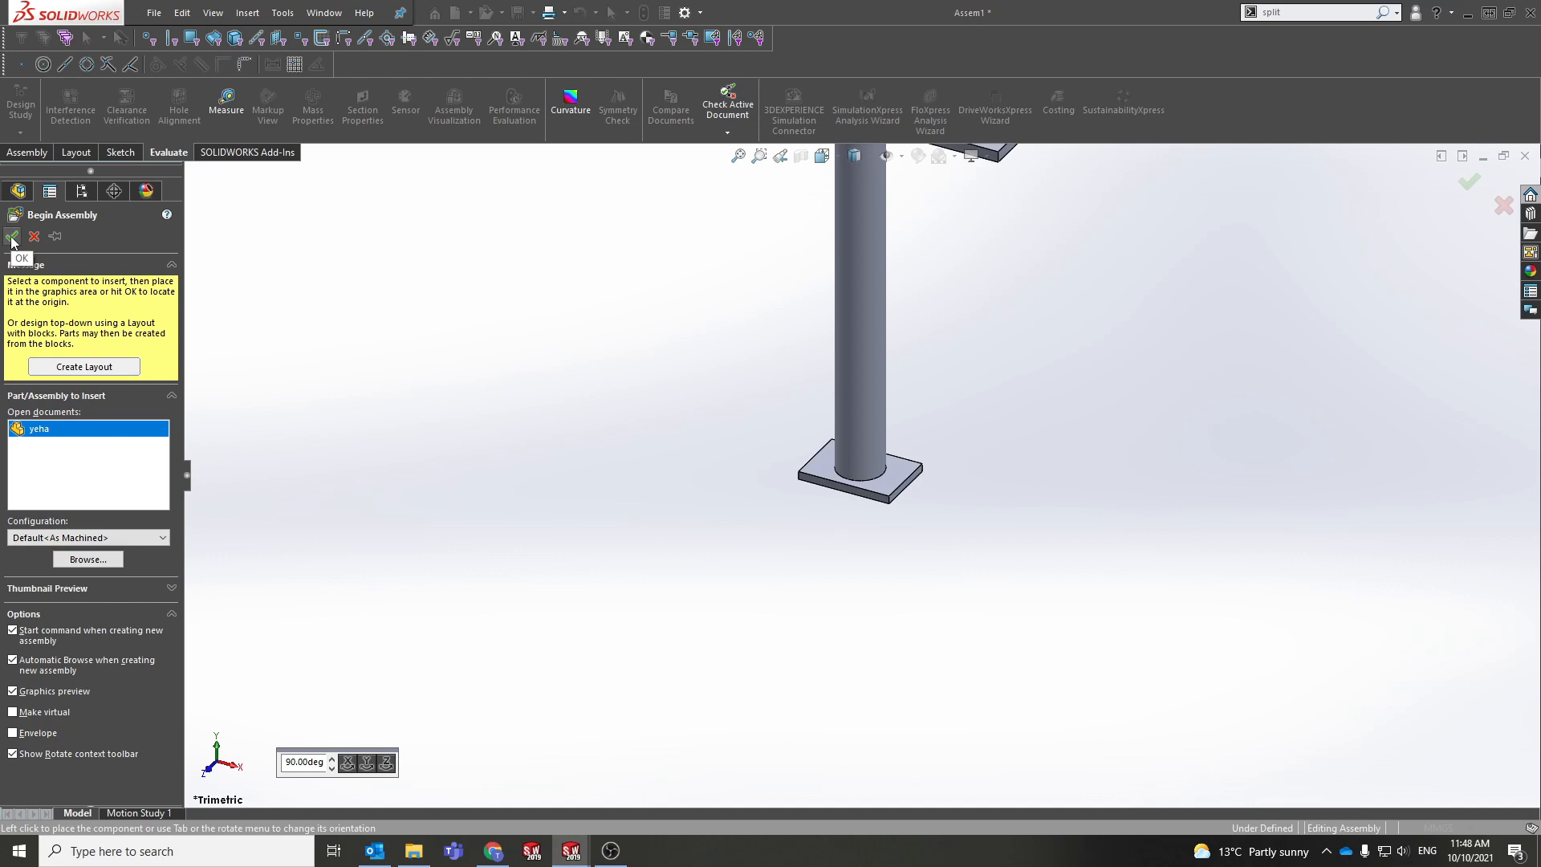
click(697, 414)
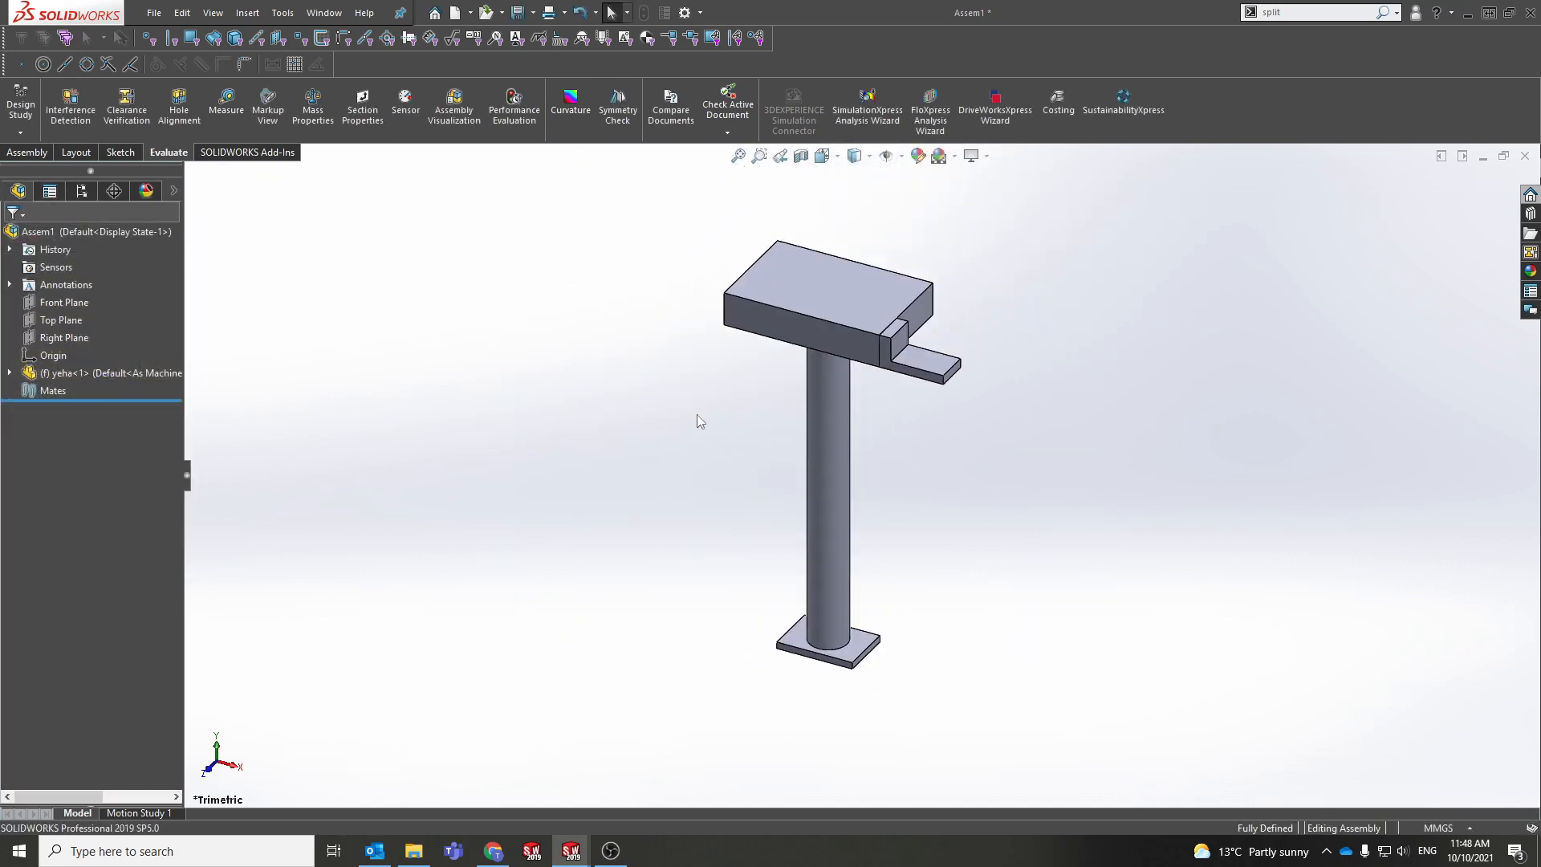
Step: Inspect the assembly's Top and Right Planes, orbit the view, and bring up the assembly tools
click(60, 319)
ctrl+click(64, 337)
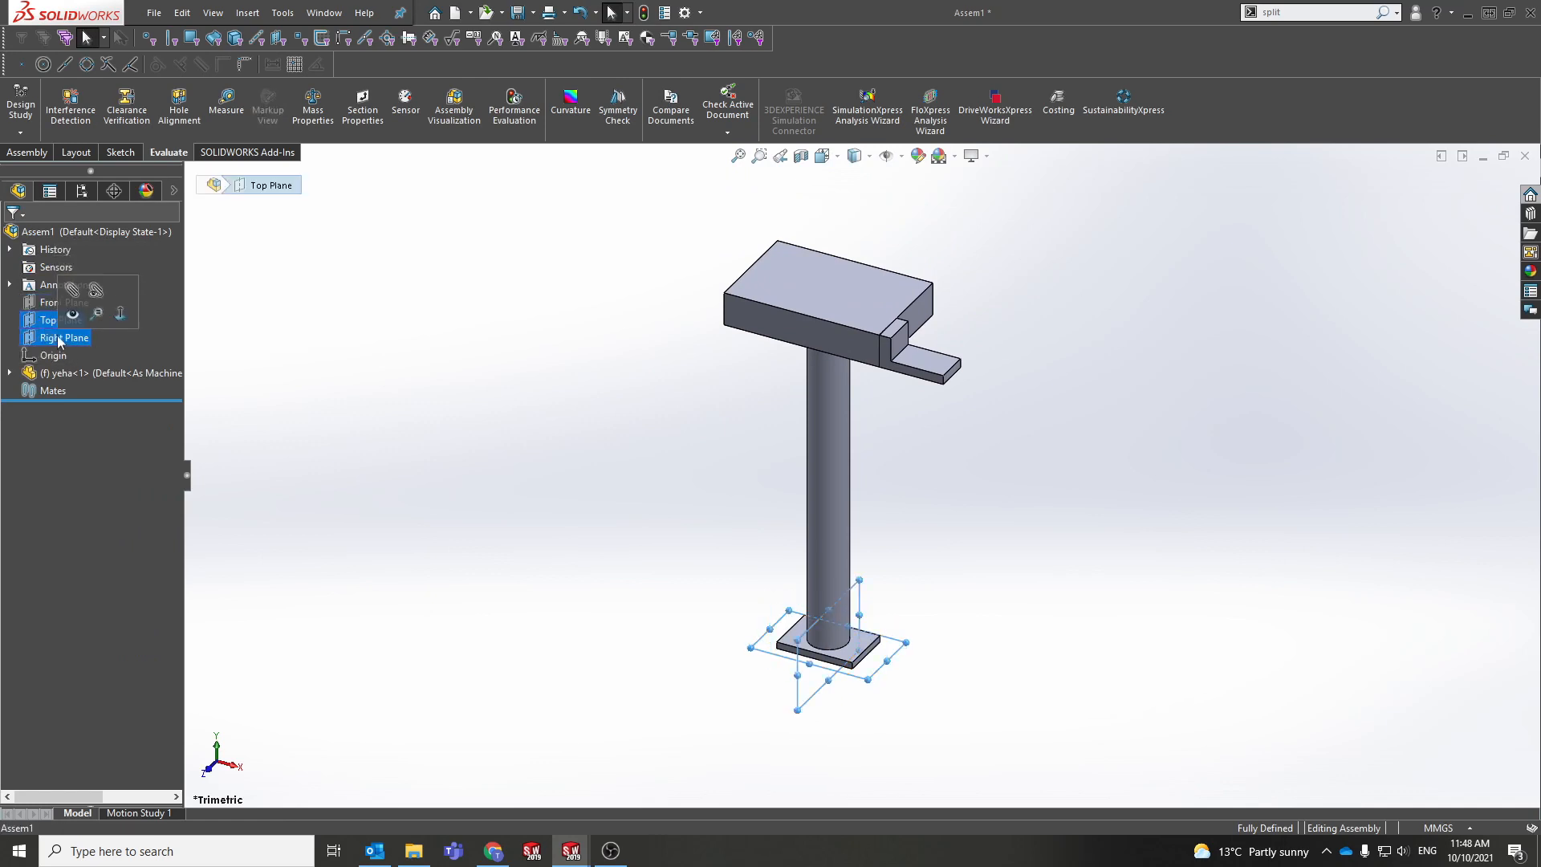
click(631, 472)
middle_drag(631, 471, 710, 496)
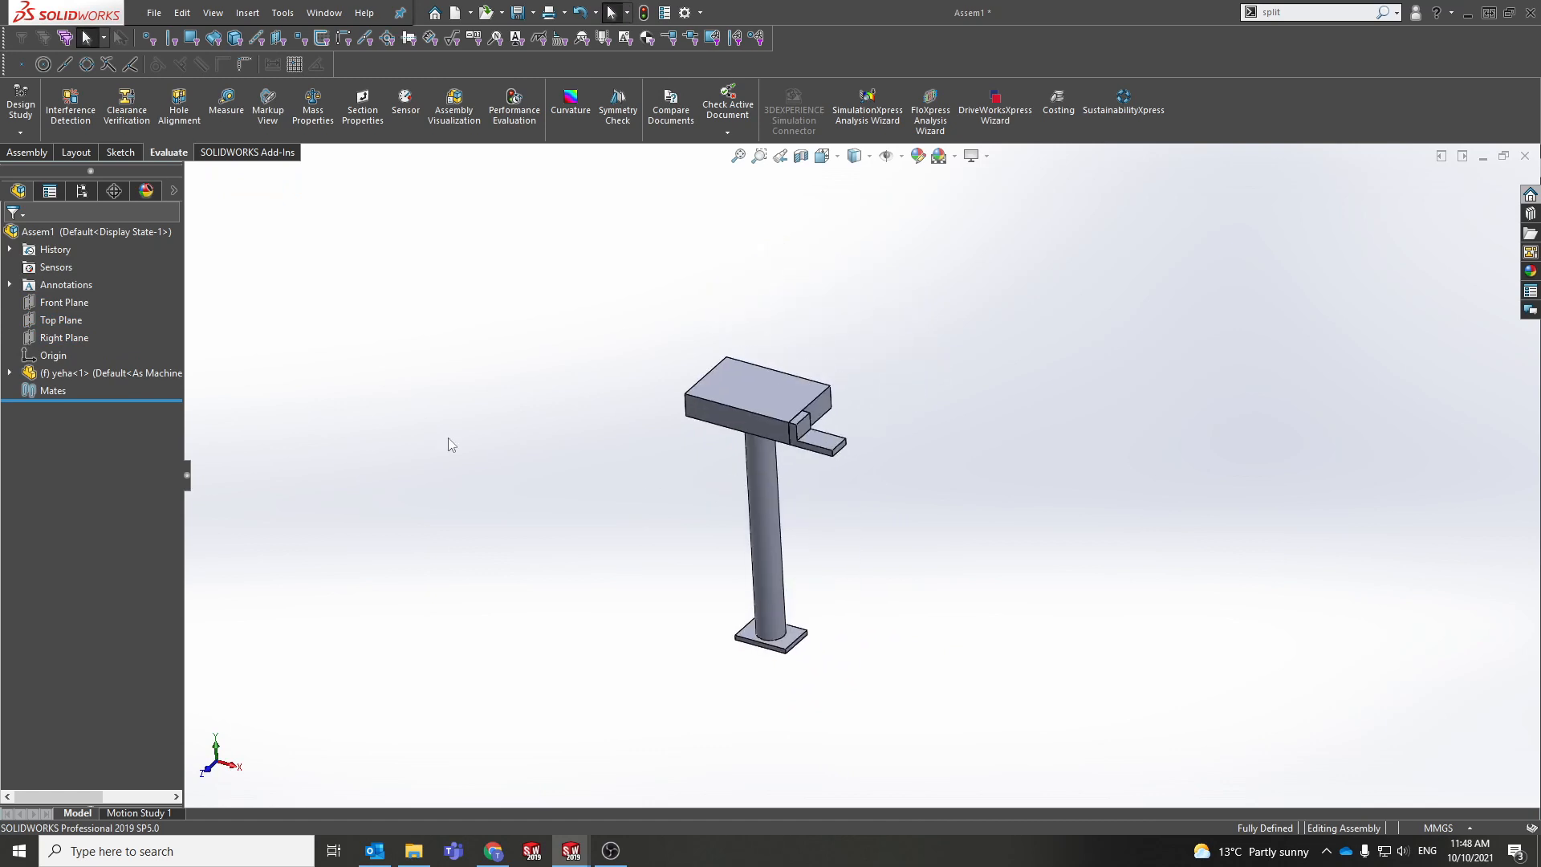
click(30, 152)
Step: Insert a second yeha copy, placed to the left of the first stand
click(89, 104)
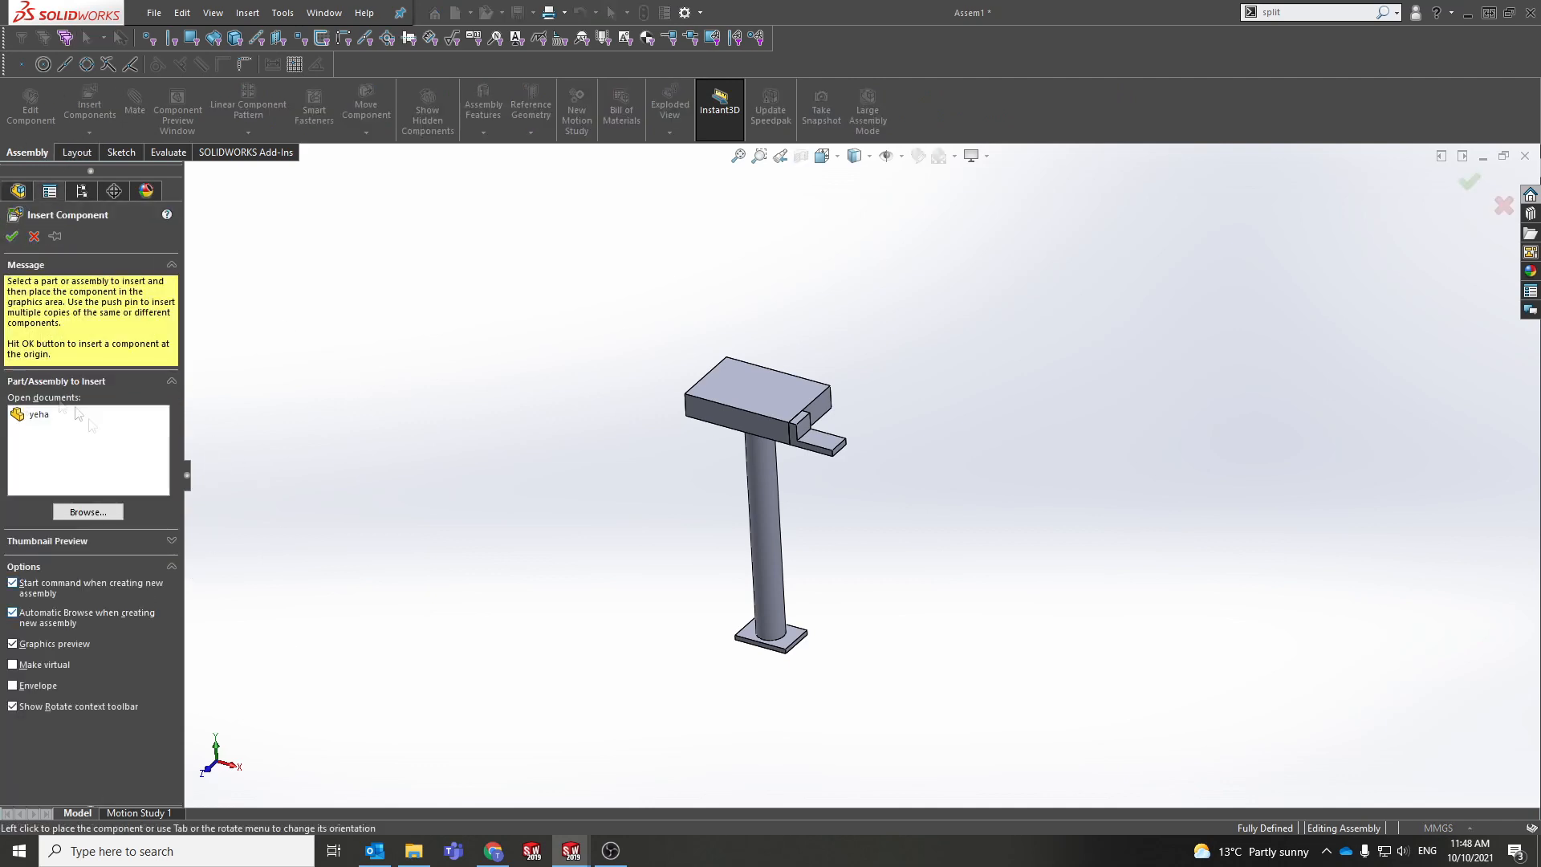
click(34, 416)
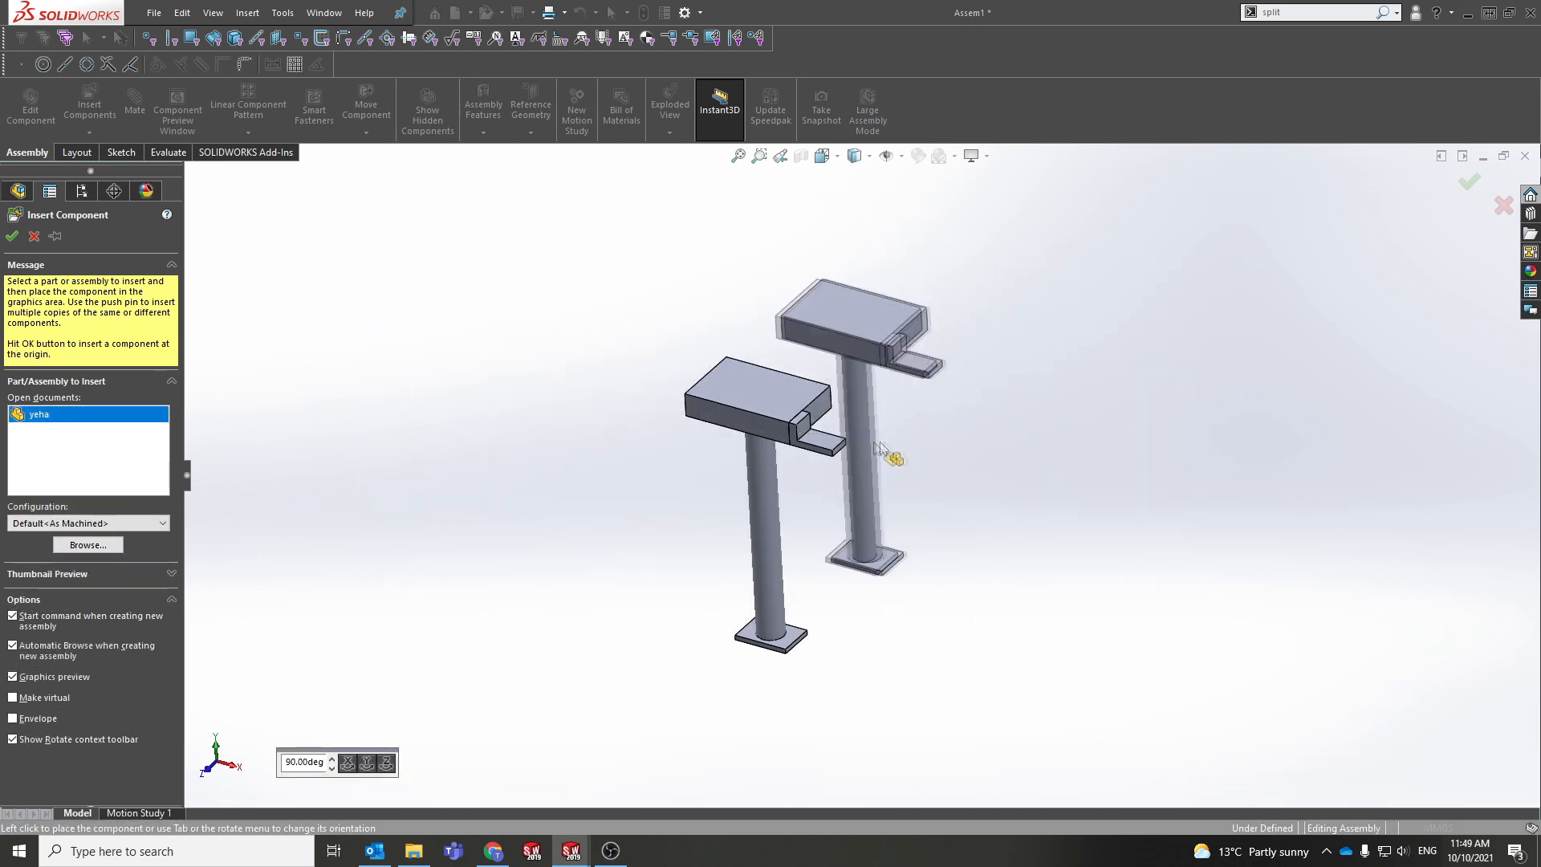
click(11, 238)
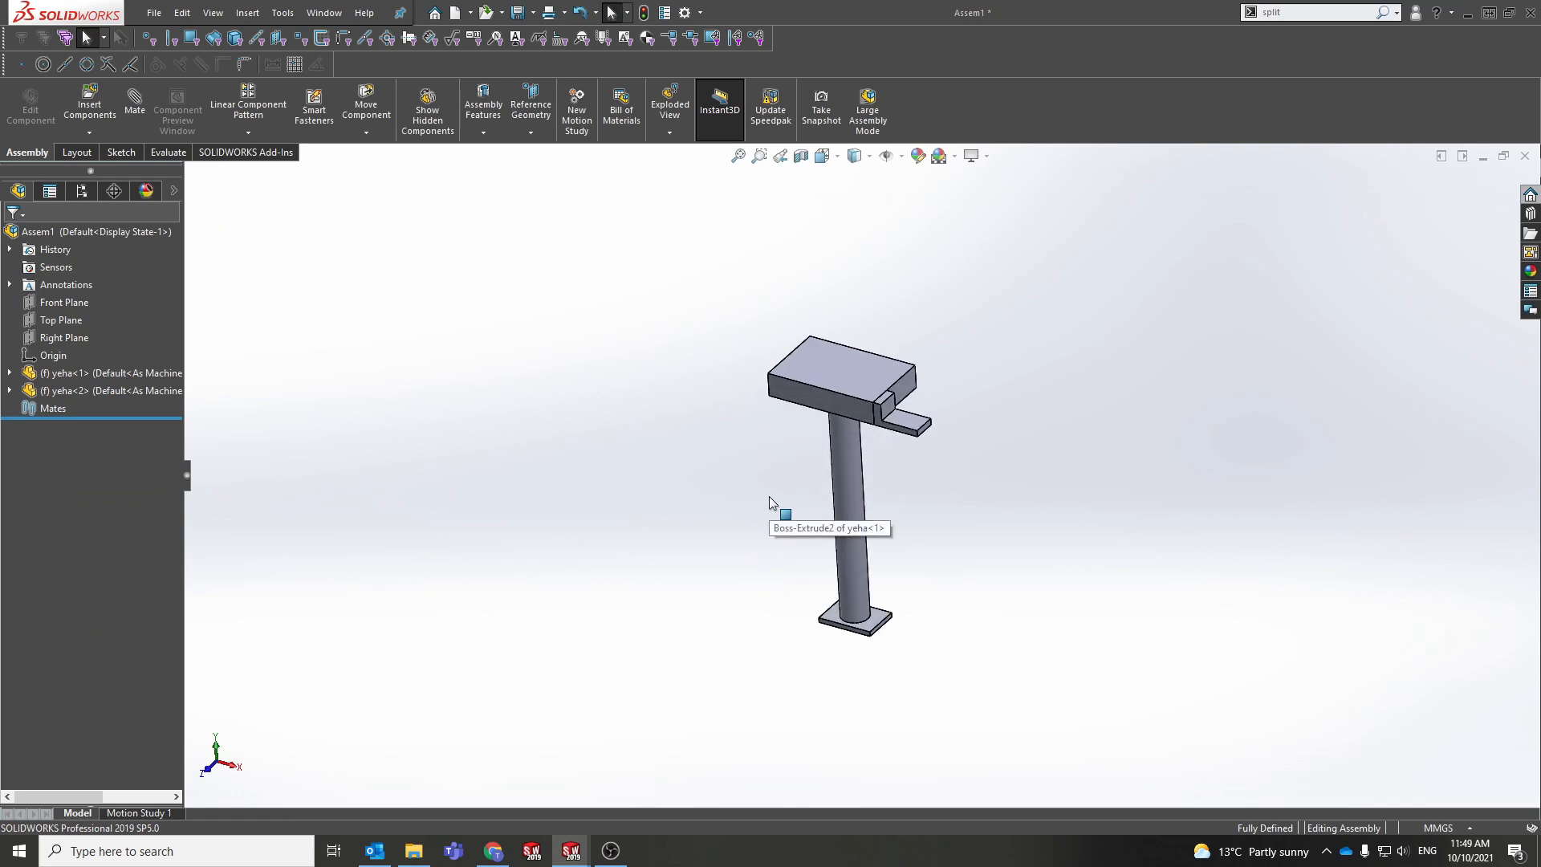
key(ctrl+z)
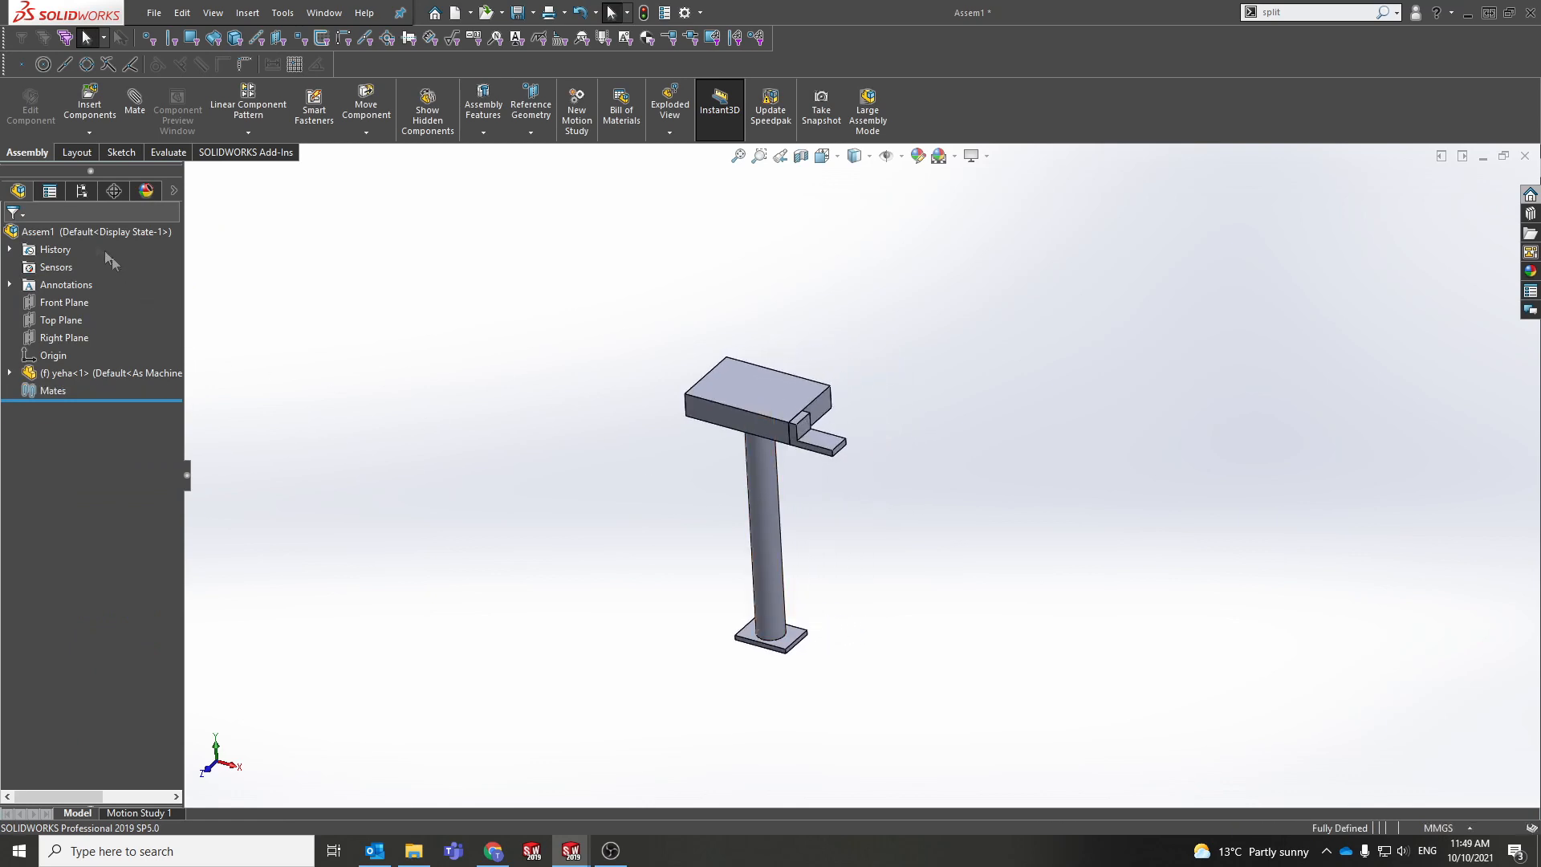
click(86, 100)
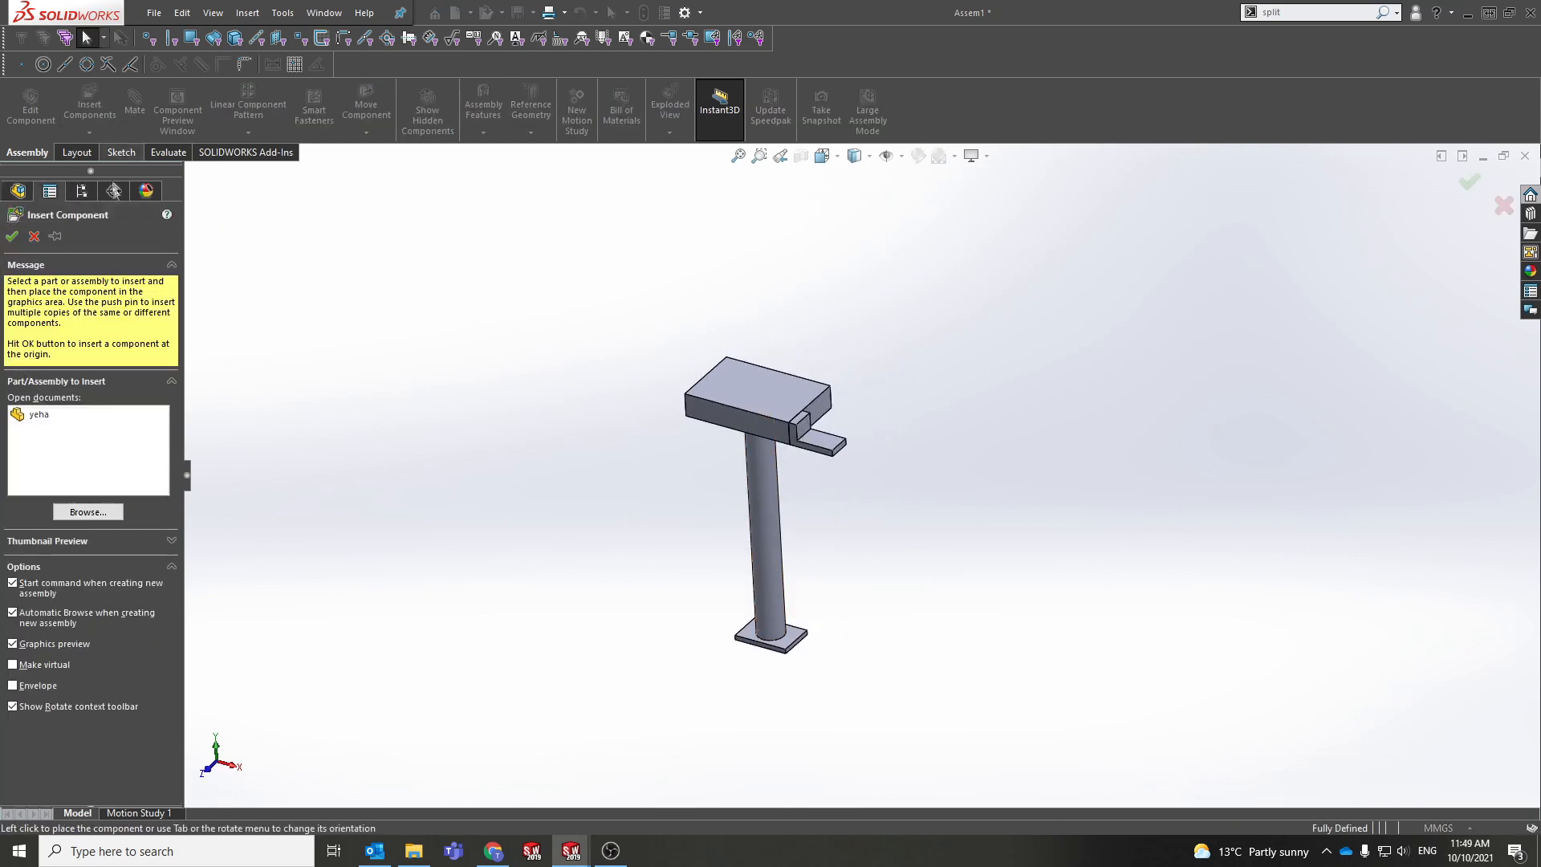
click(48, 416)
click(554, 481)
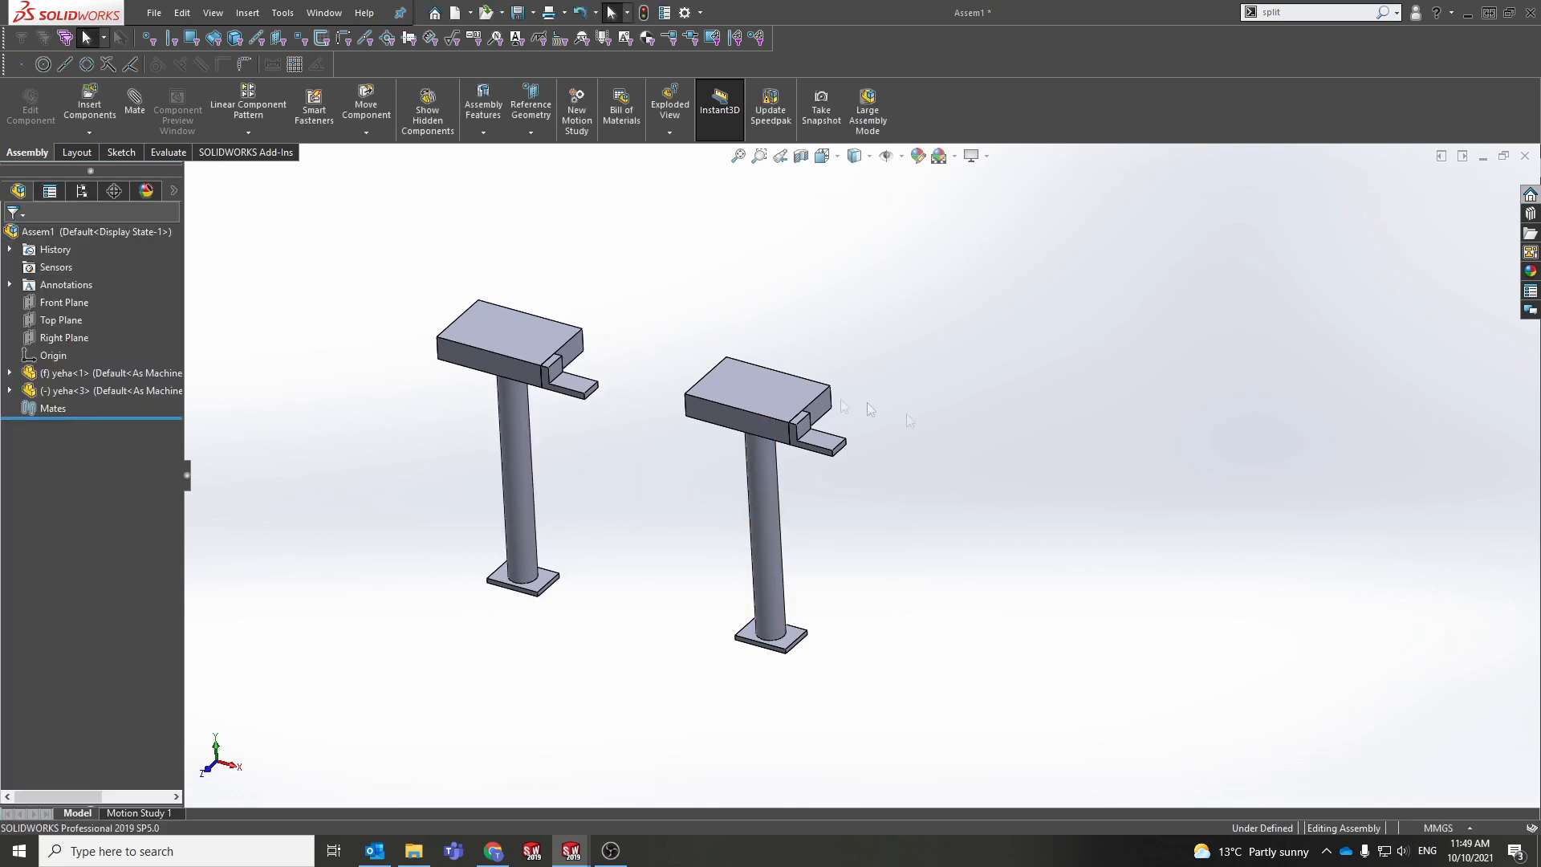
Step: Ctrl-drag the stand to create a third yeha copy on the right
middle_drag(783, 433, 784, 474)
click(781, 407)
click(38, 374)
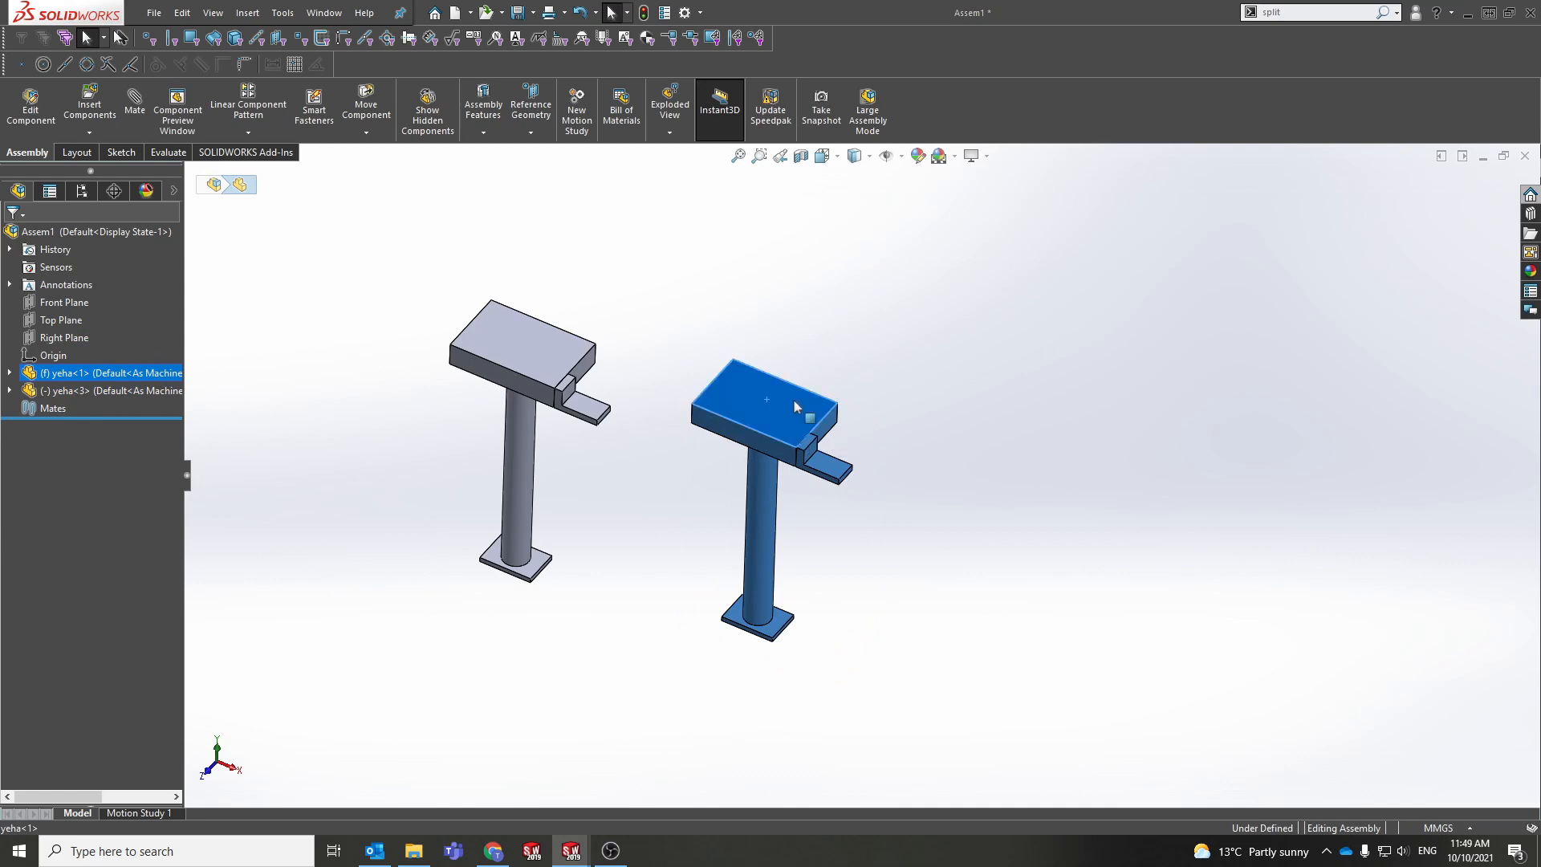
click(741, 404)
ctrl+drag(741, 404, 1021, 443)
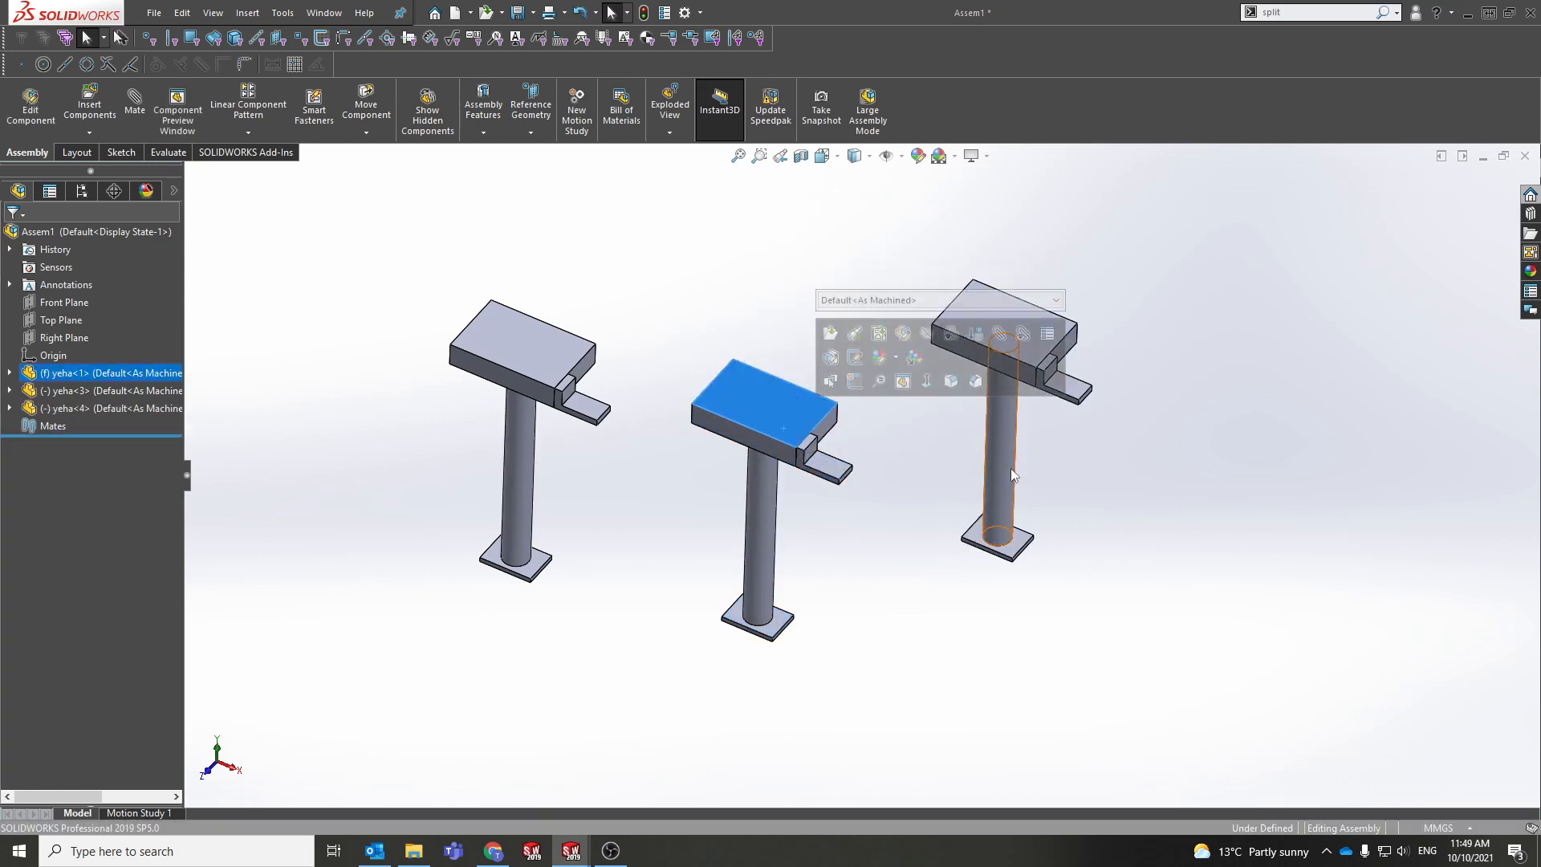
Step: Bring the mirrored stand into view and drag it toward the lower left
click(923, 443)
middle_drag(922, 443, 881, 337)
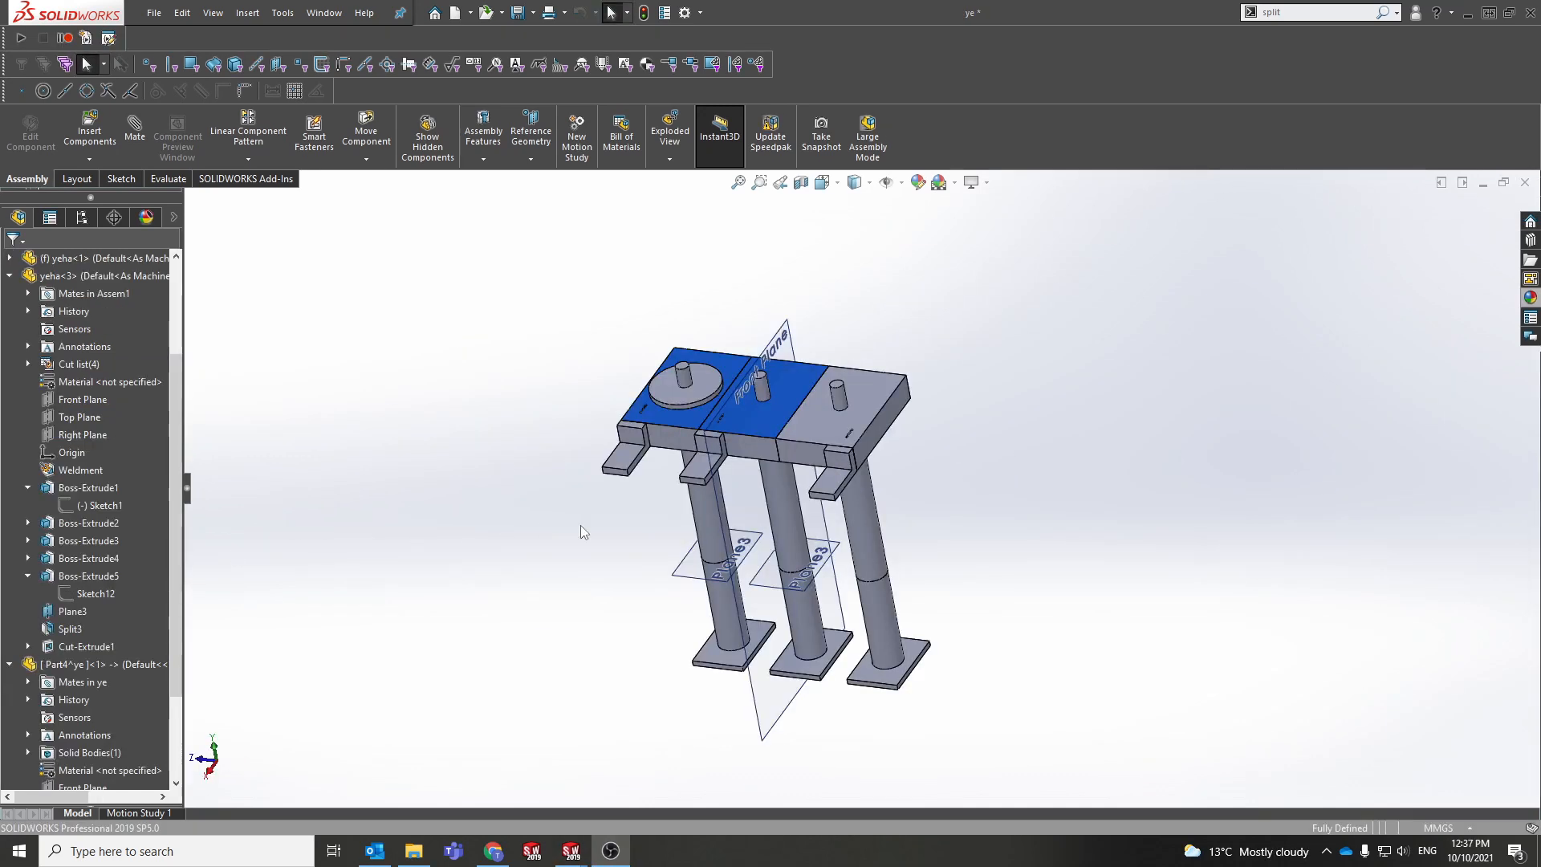
scroll(833, 466, down, 3)
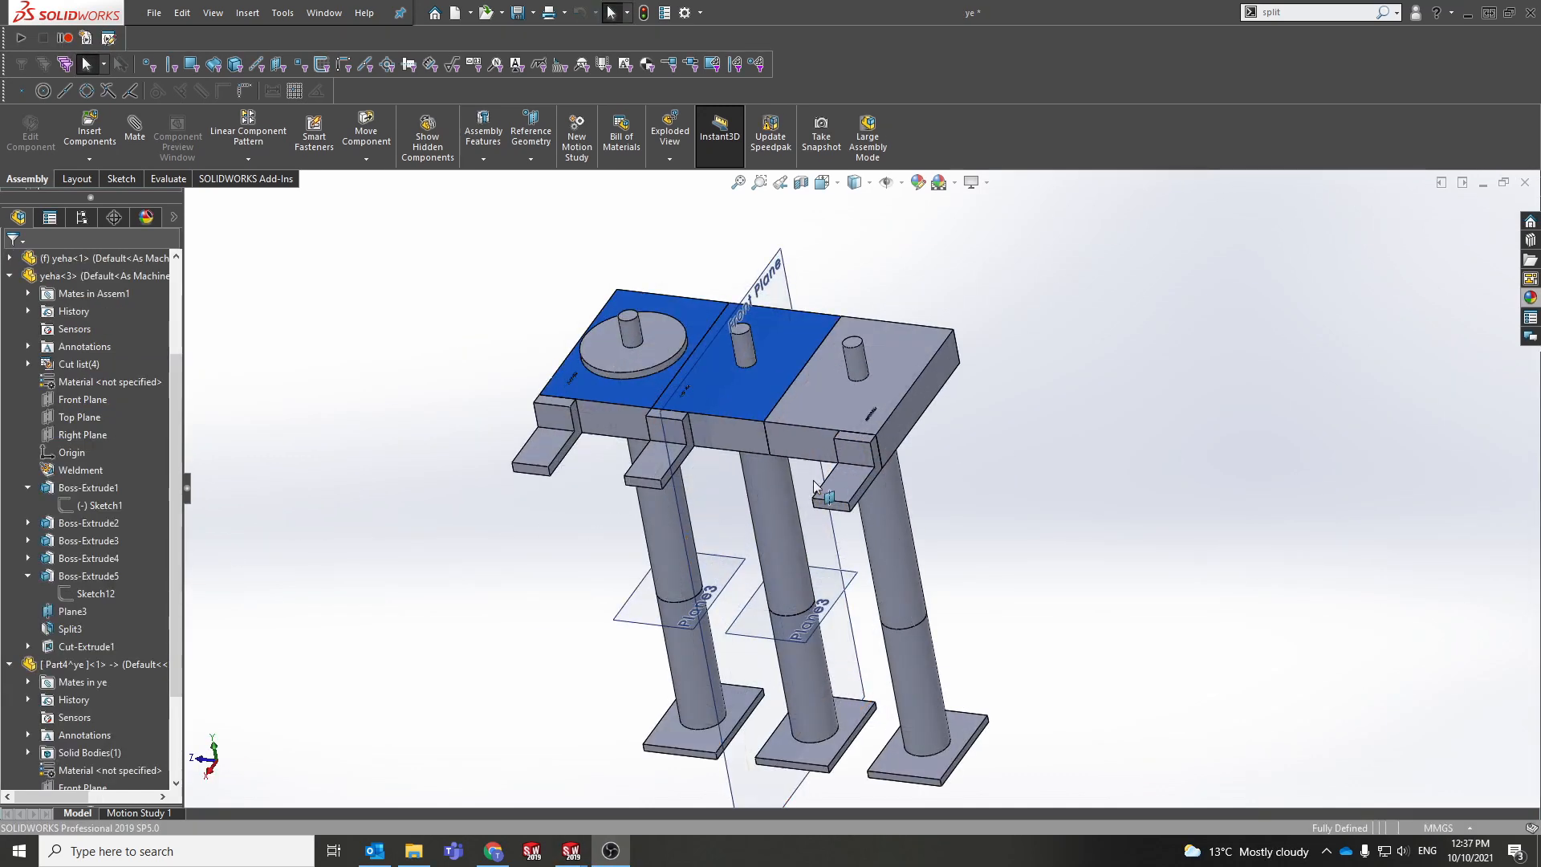
scroll(839, 467, up, 3)
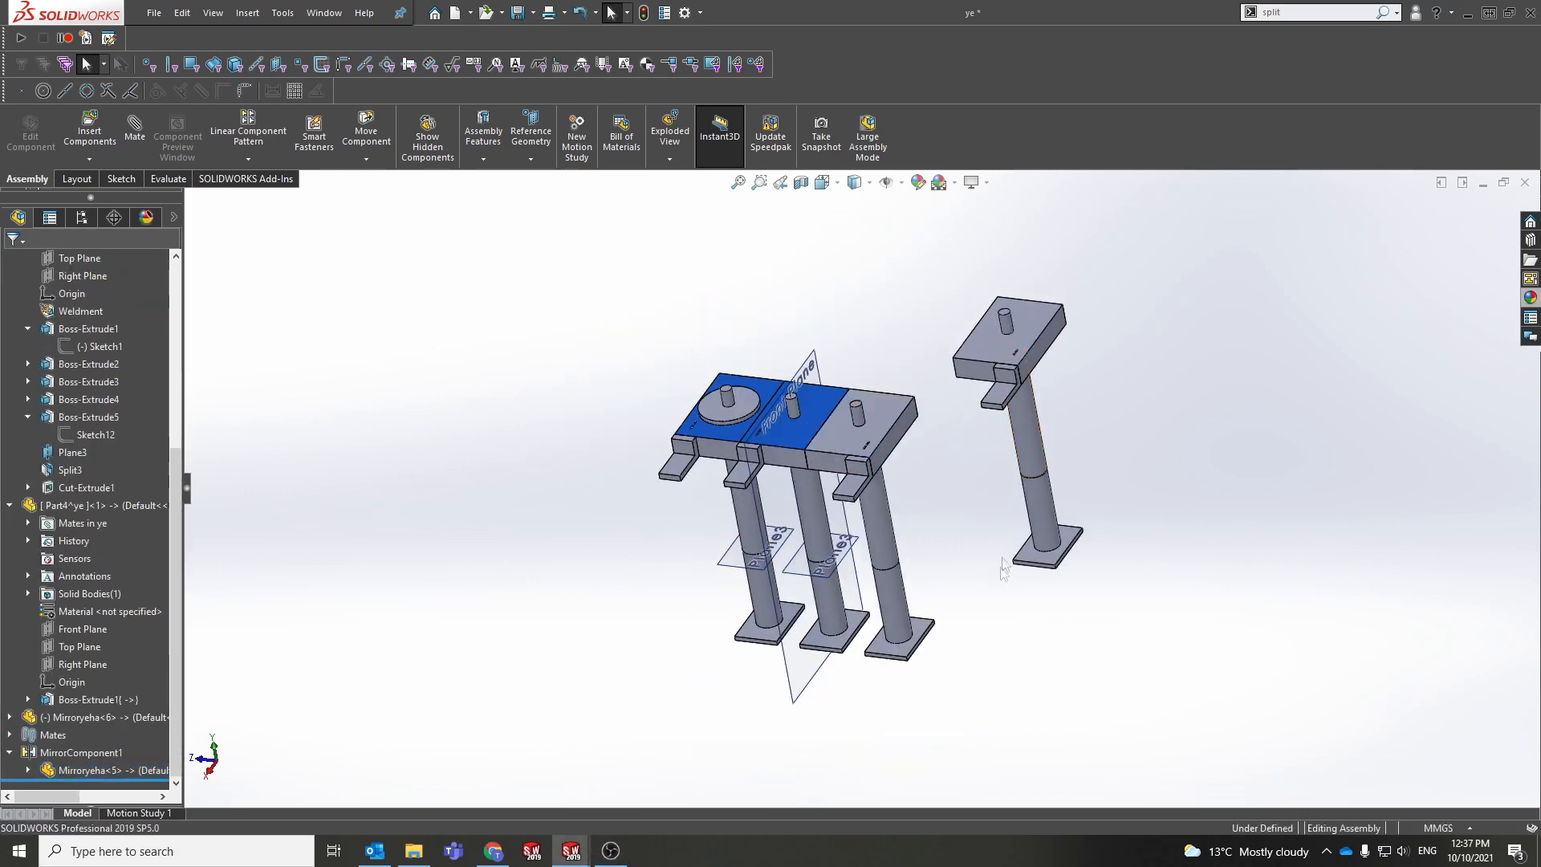
ctrl+middle_drag(963, 514, 868, 560)
scroll(897, 444, down, 3)
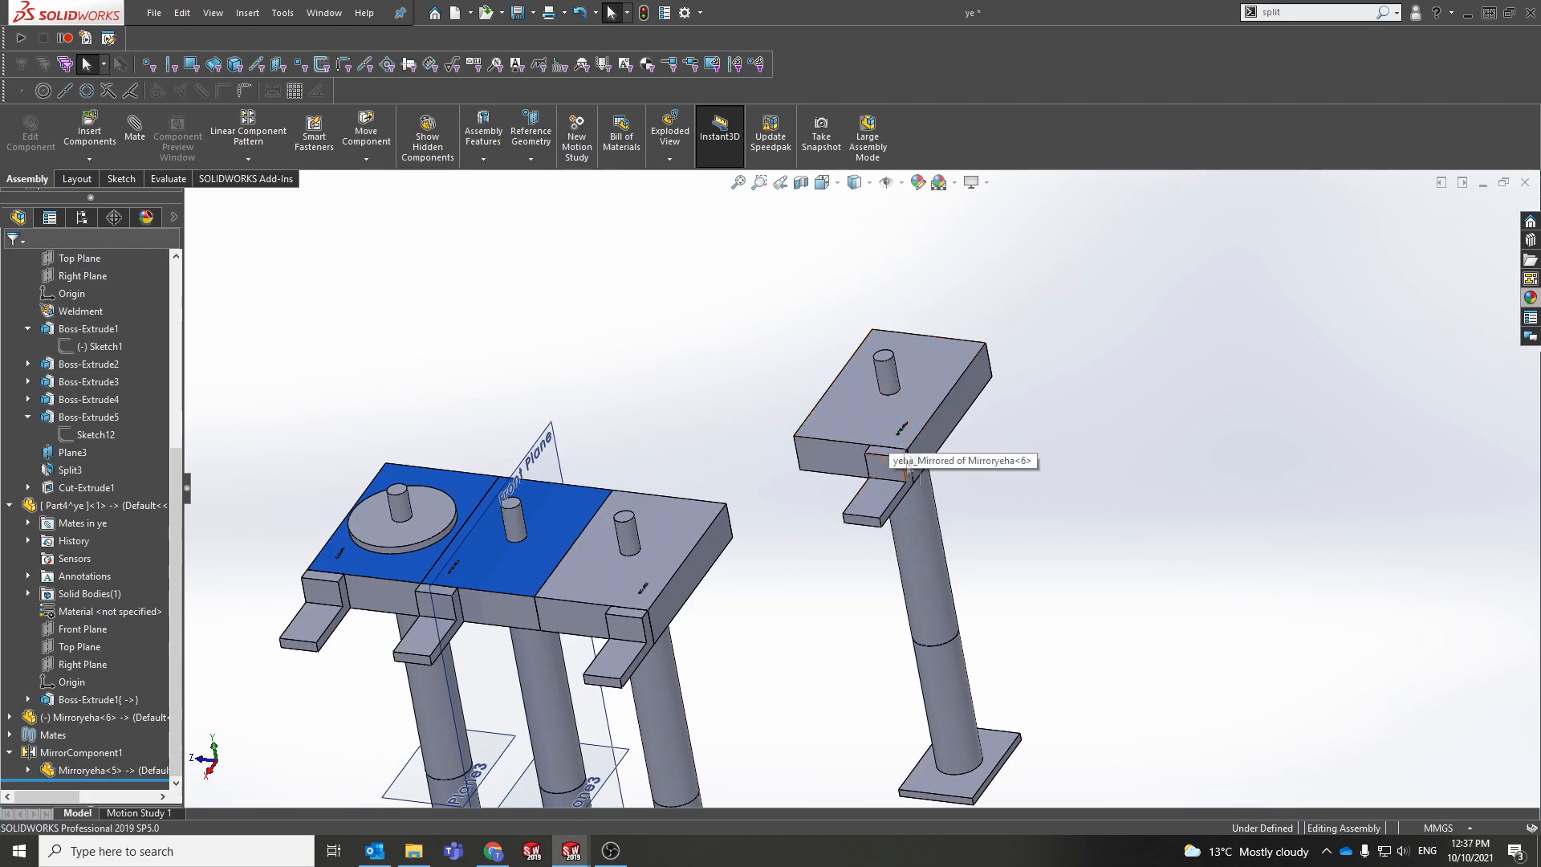
mouse_move(884, 452)
middle_down()
mouse_move(838, 506)
mouse_move(895, 491)
mouse_move(879, 460)
middle_up()
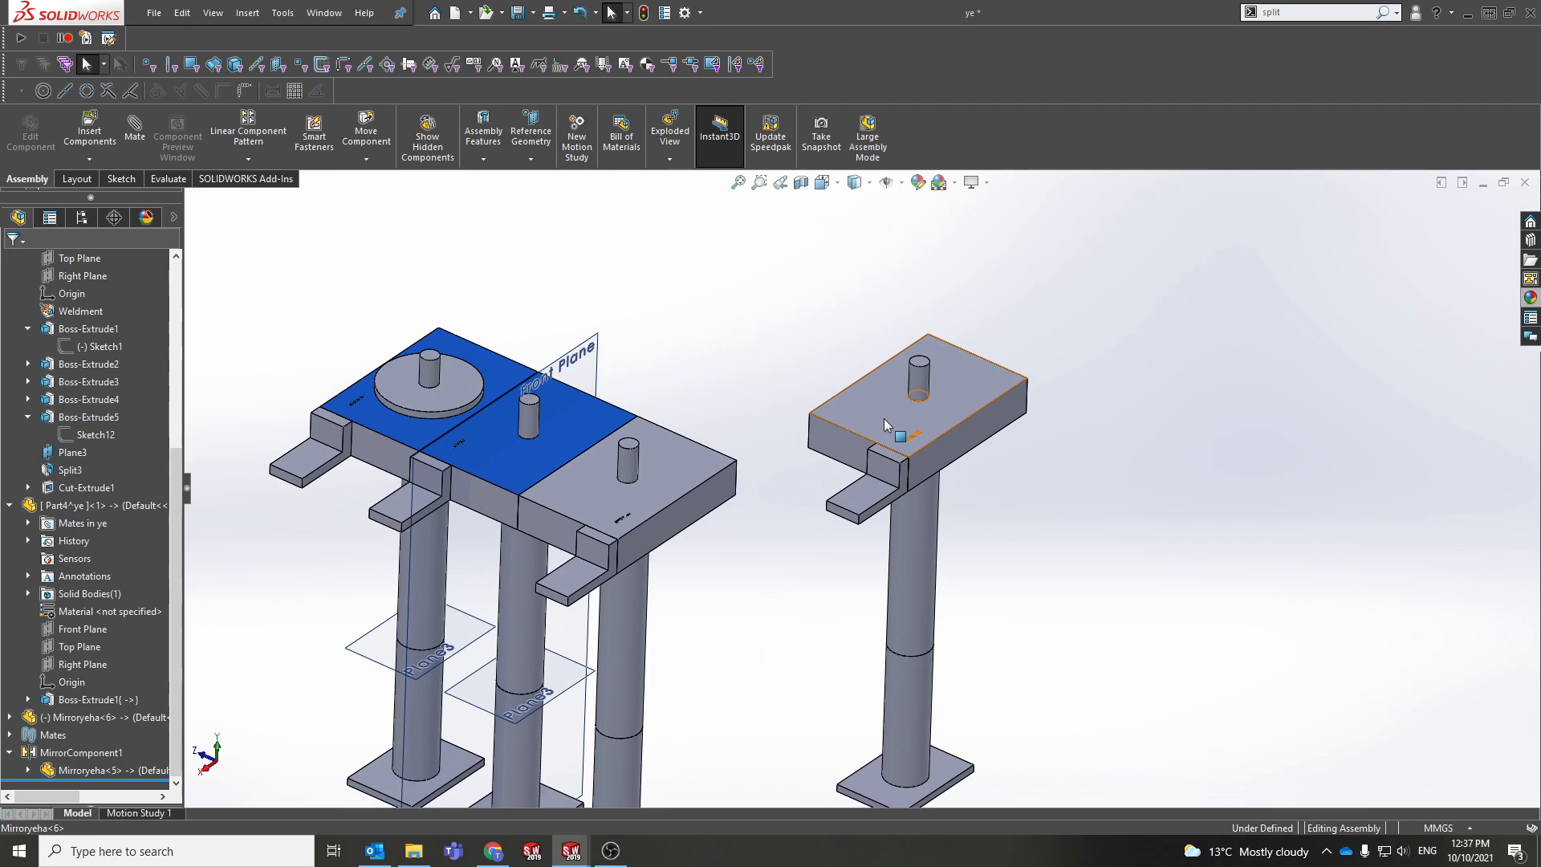
drag(884, 415, 940, 419)
Step: Rotate the mirrored stand about 48° with the Move with Triad ring
right_click(940, 419)
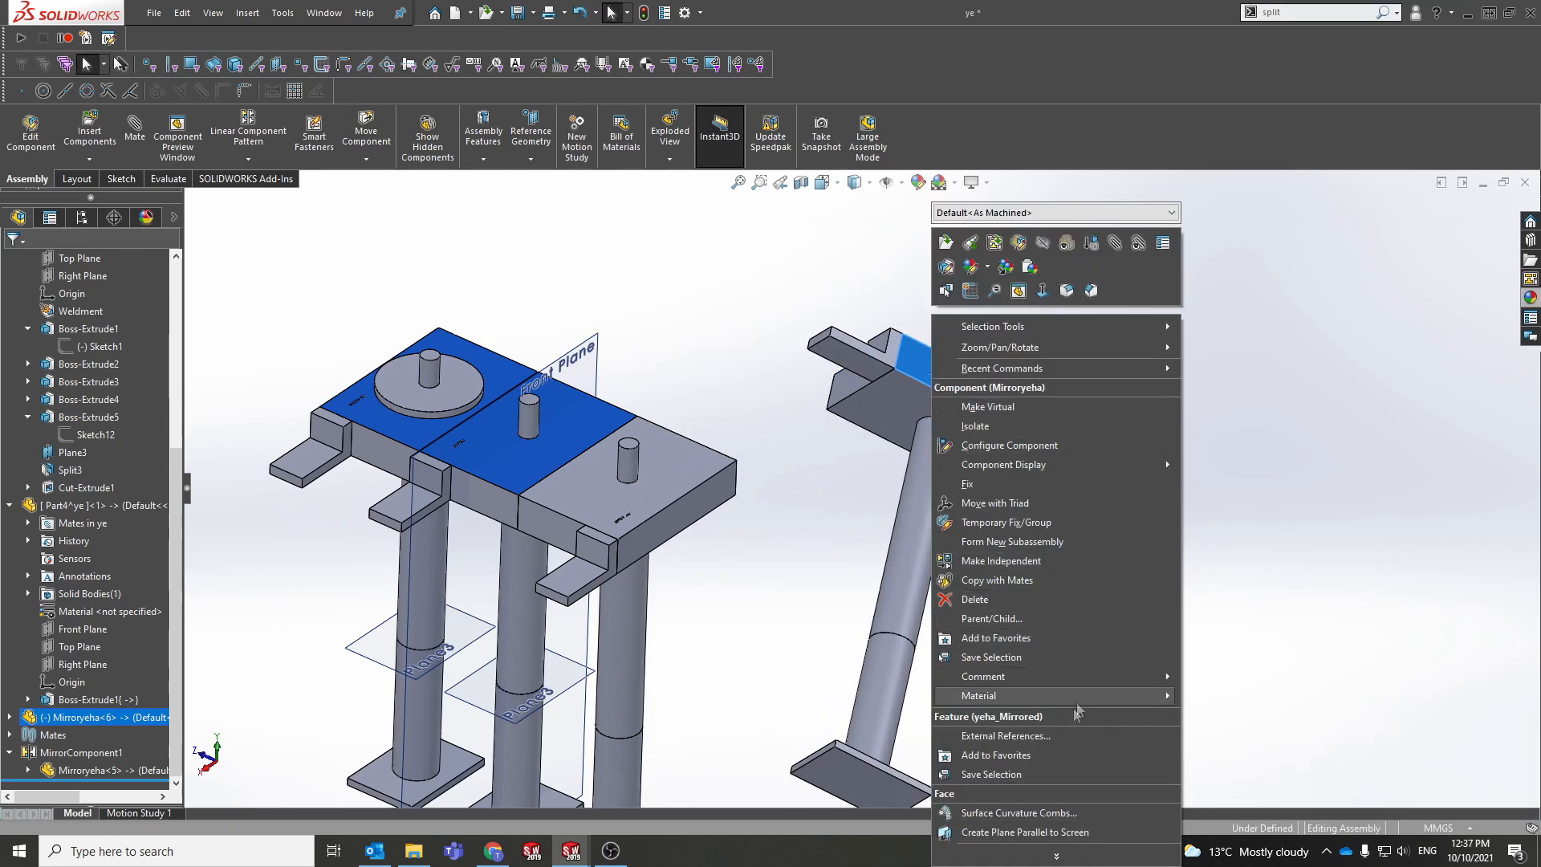
click(1072, 507)
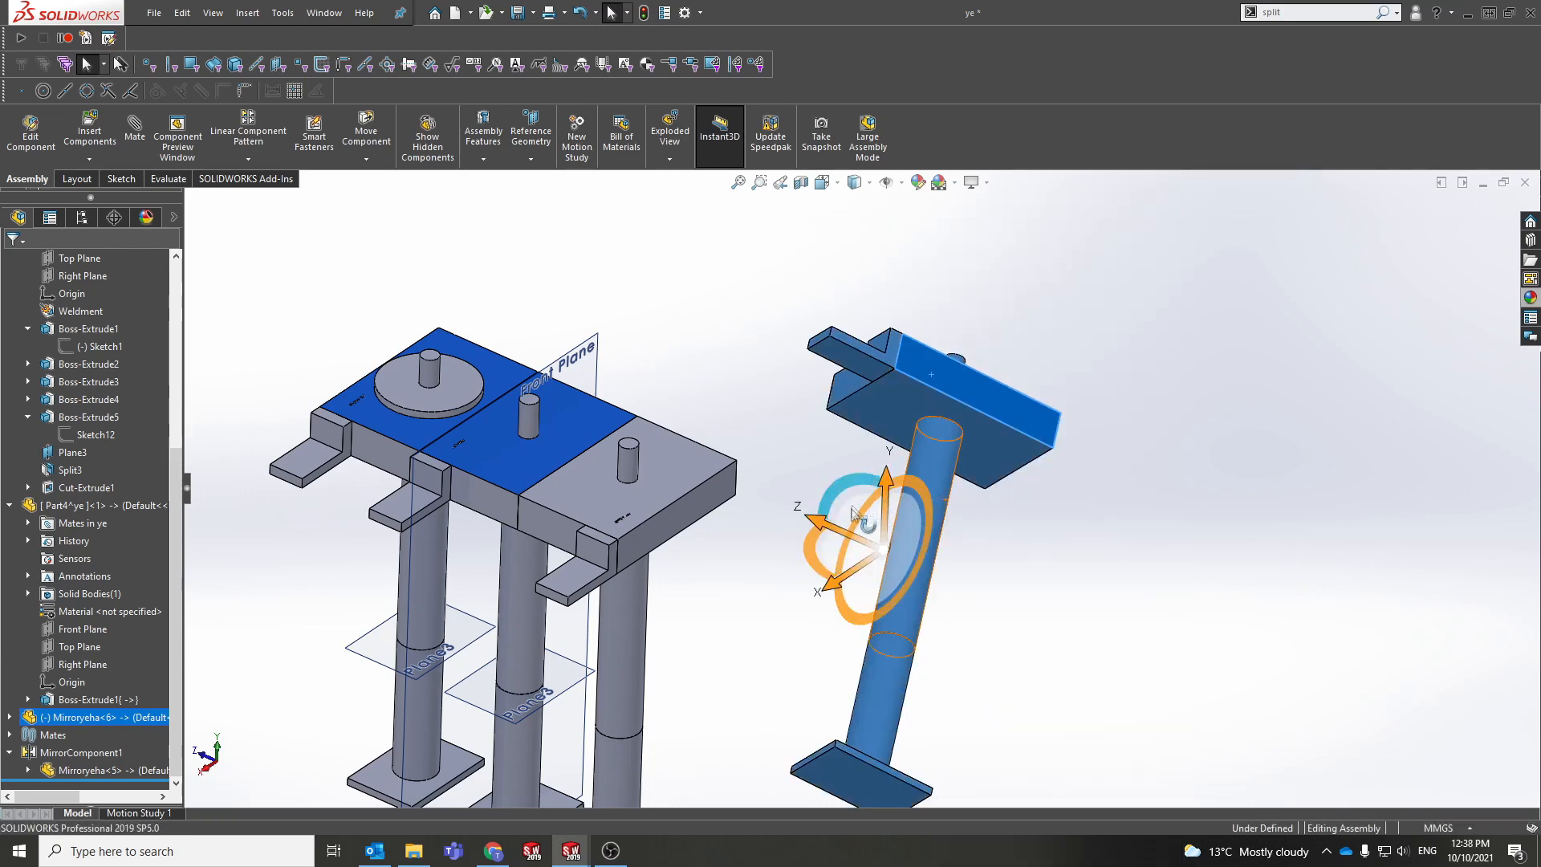
drag(854, 490, 831, 595)
scroll(986, 586, up, 3)
scroll(855, 560, down, 3)
middle_drag(763, 528, 780, 561)
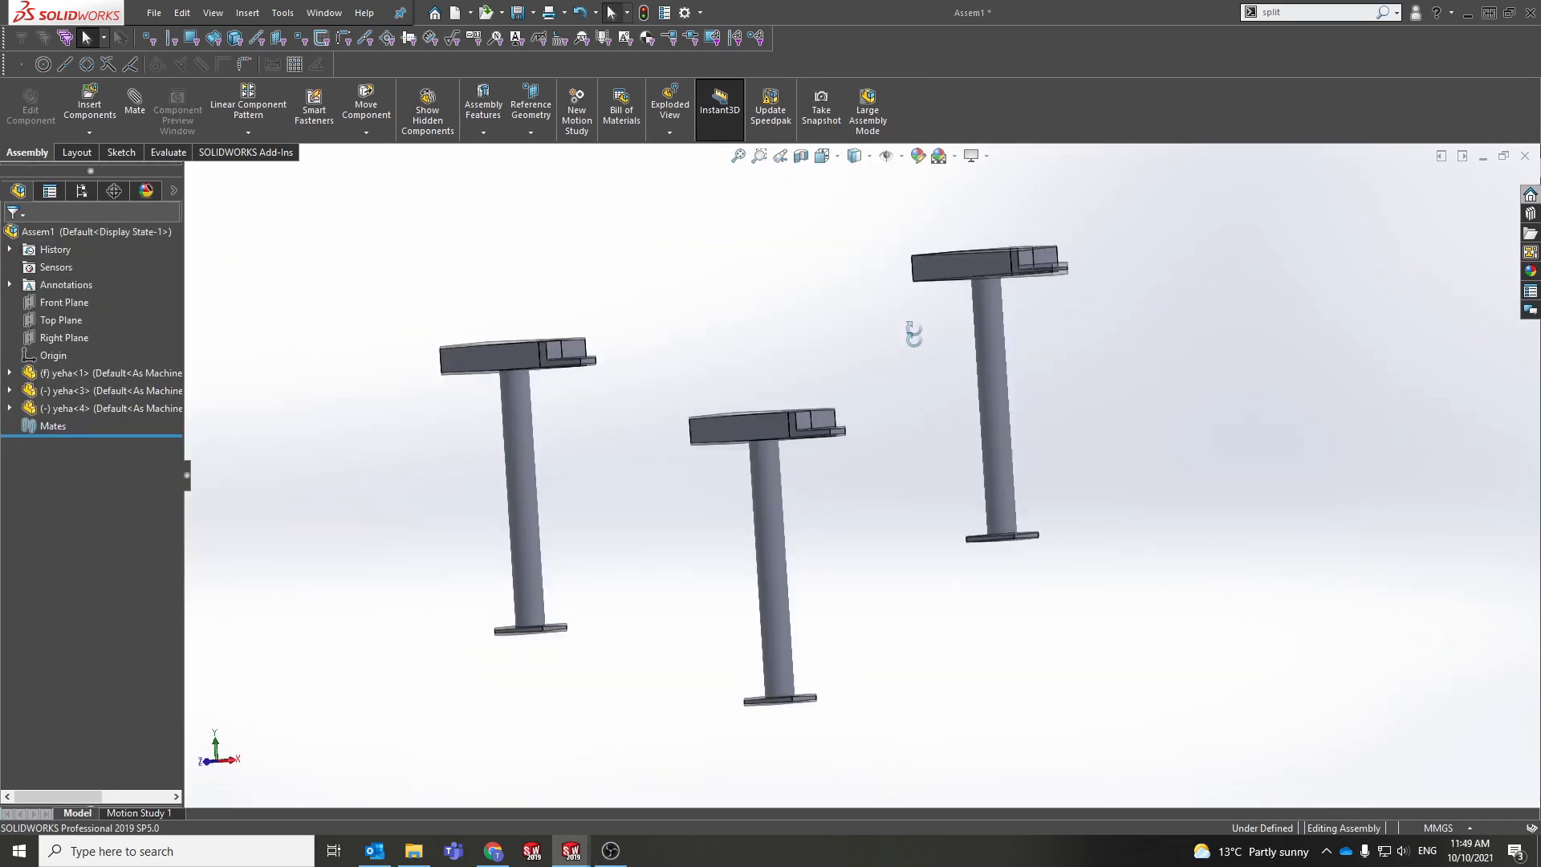
Step: Nudge the right stand yeha<4> slightly lower, then cancel Insert Components
click(990, 578)
drag(990, 578, 989, 597)
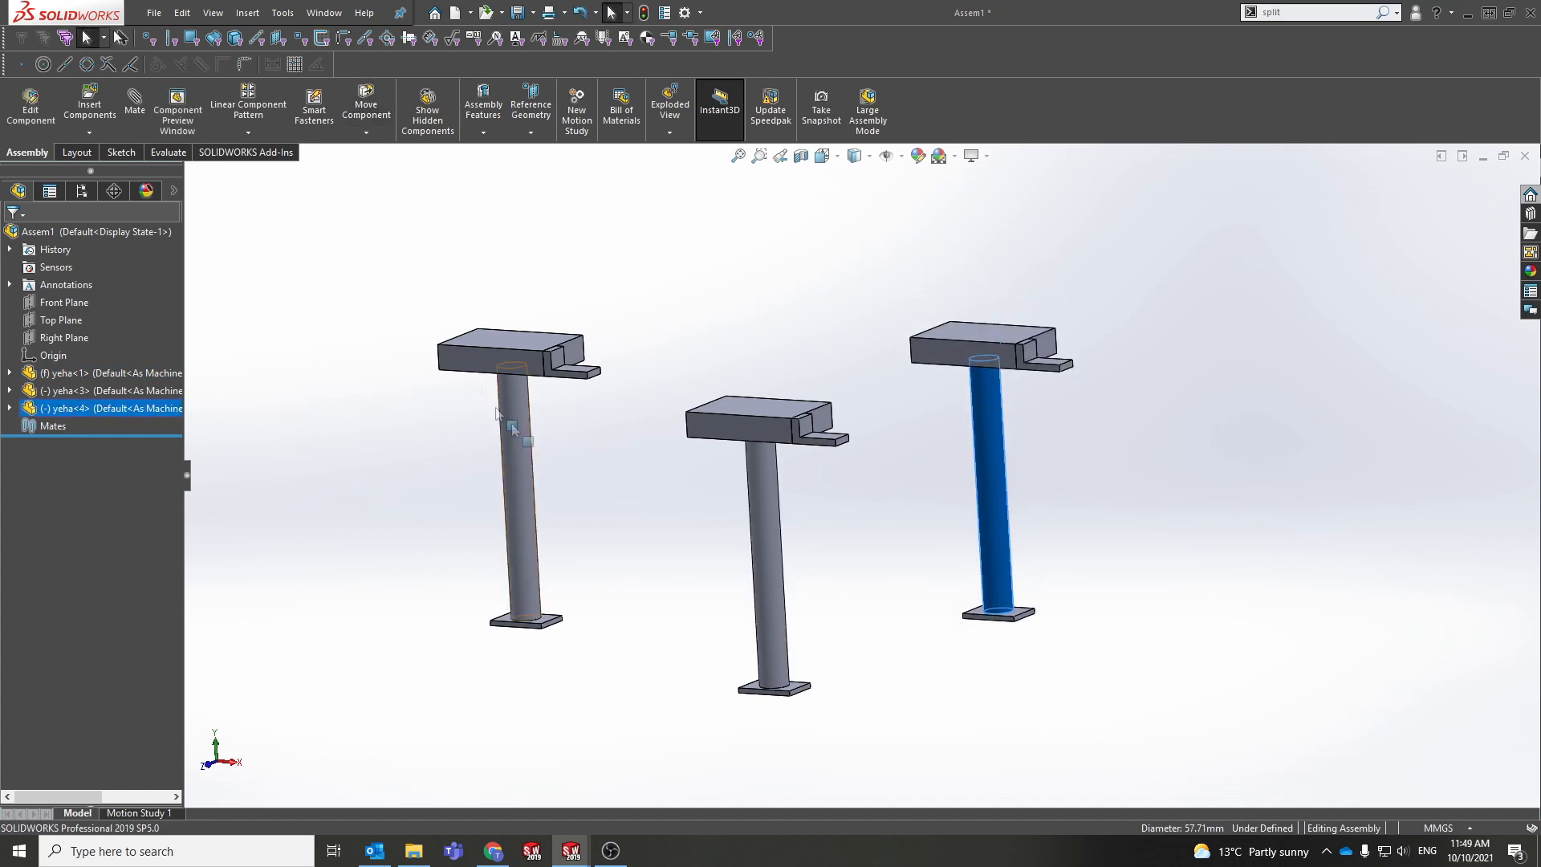
click(101, 109)
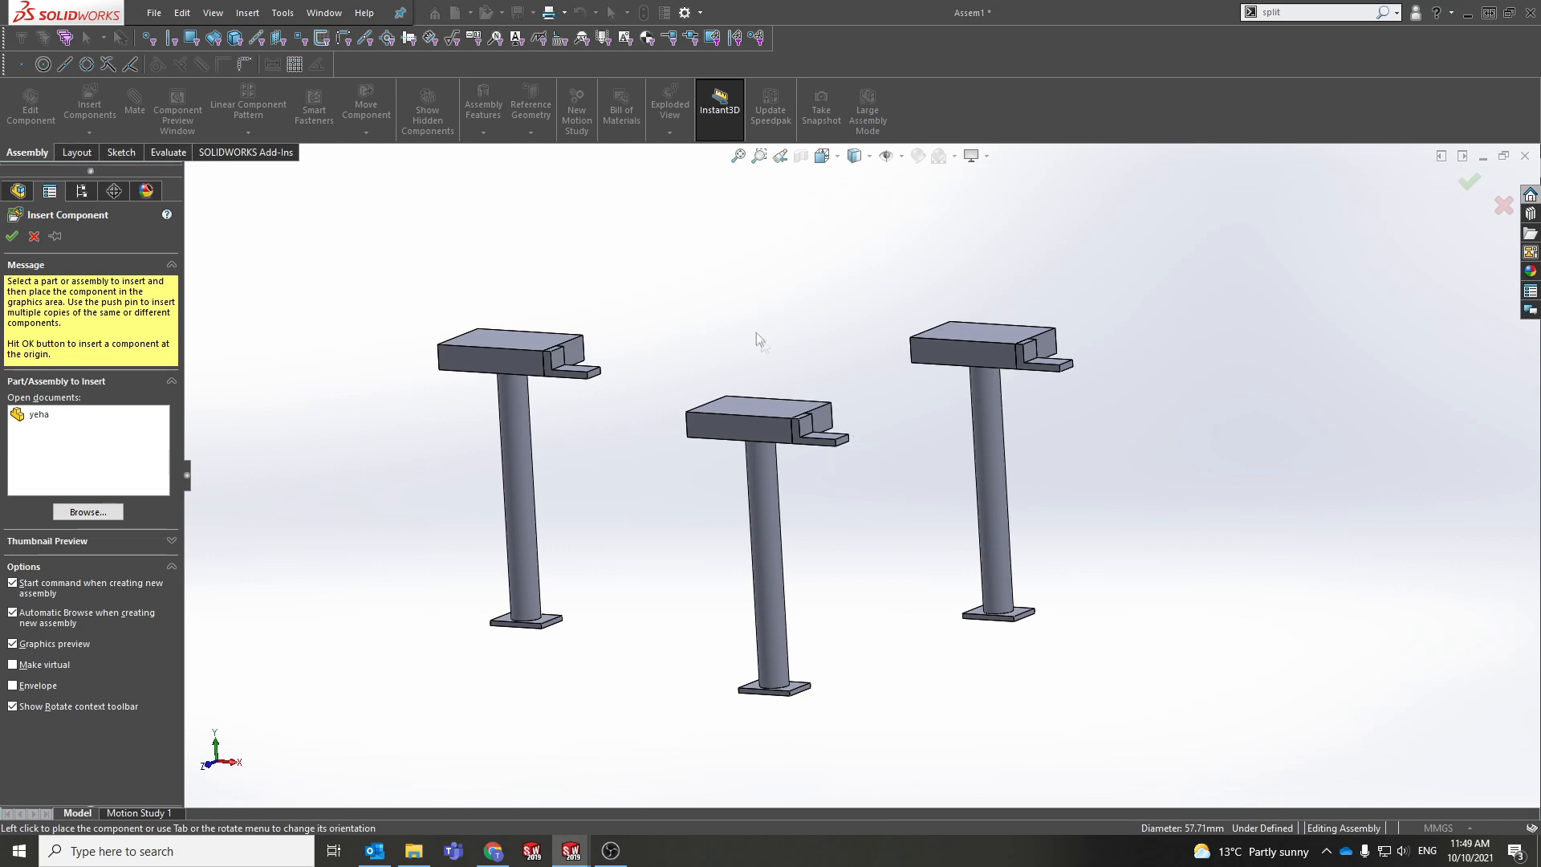
scroll(743, 366, up, 2)
click(34, 236)
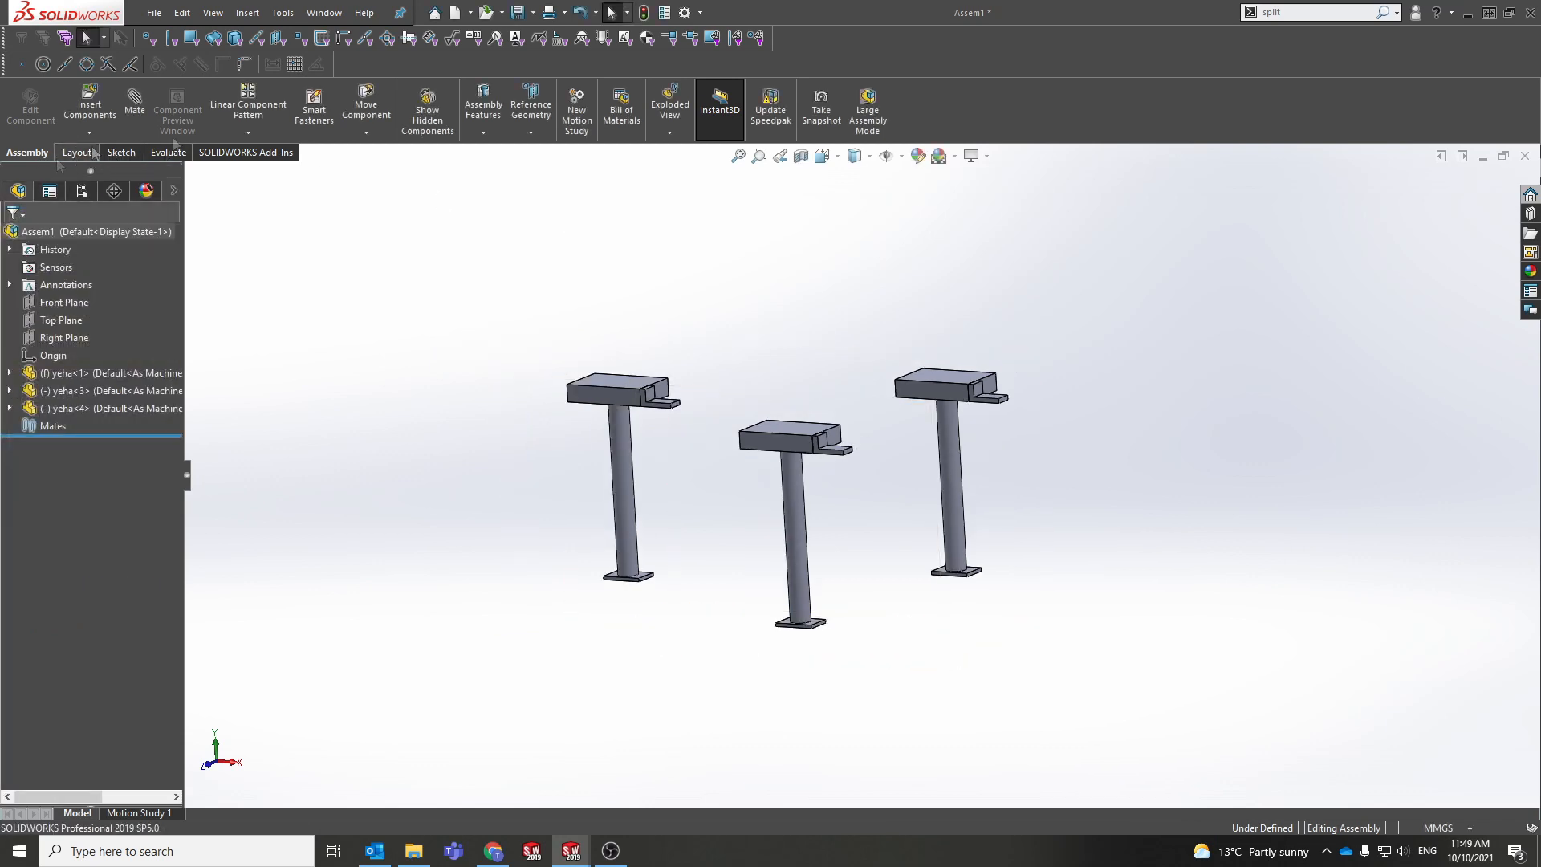
Step: Add a first Coincident mate between matching block faces of yeha<3> and yeha<1>
click(133, 120)
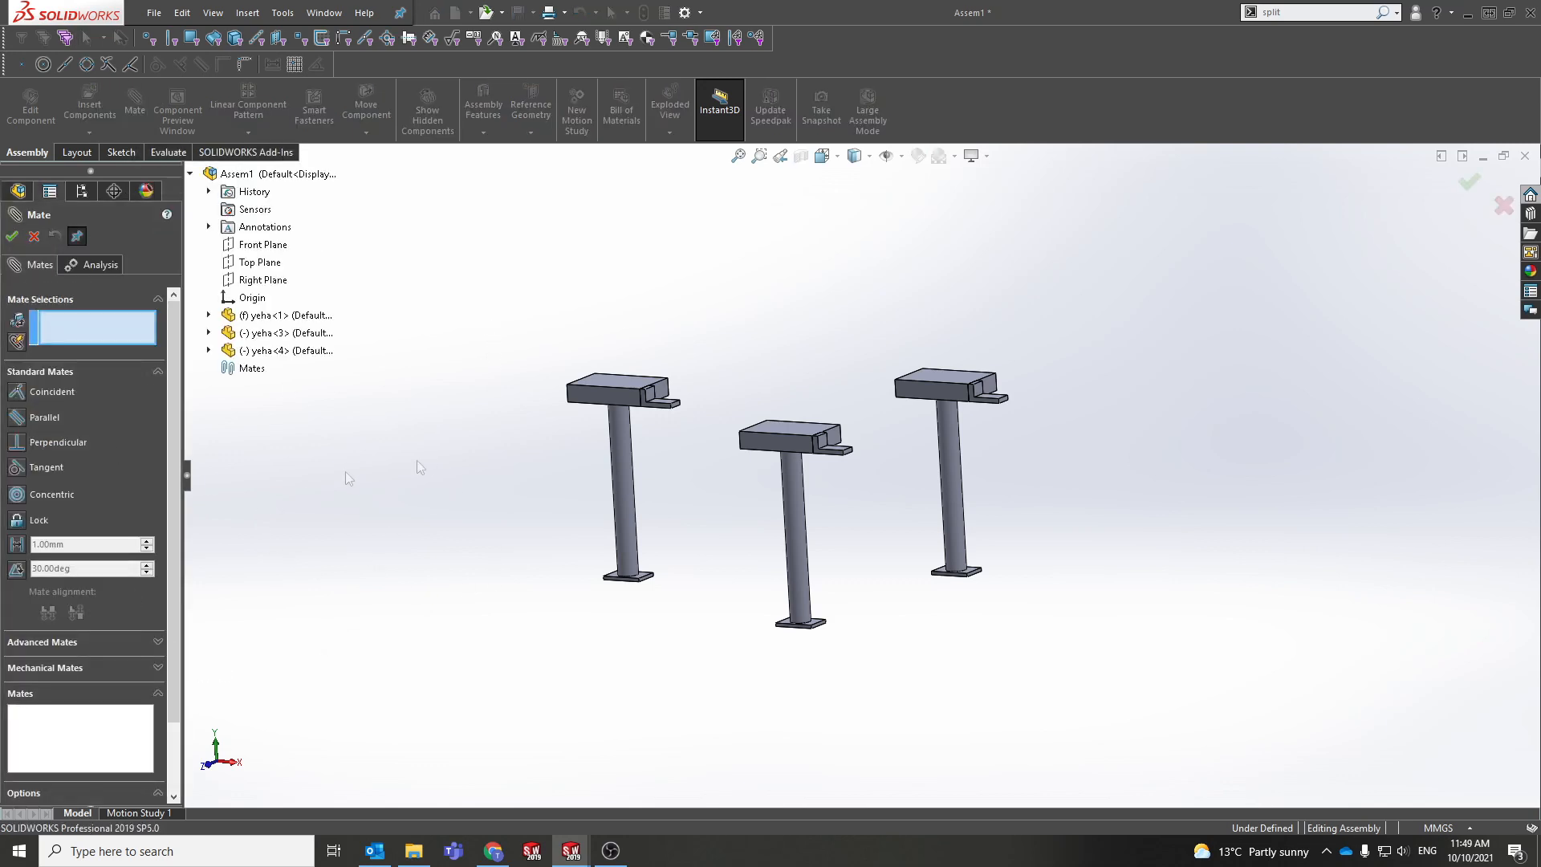
scroll(687, 492, down, 5)
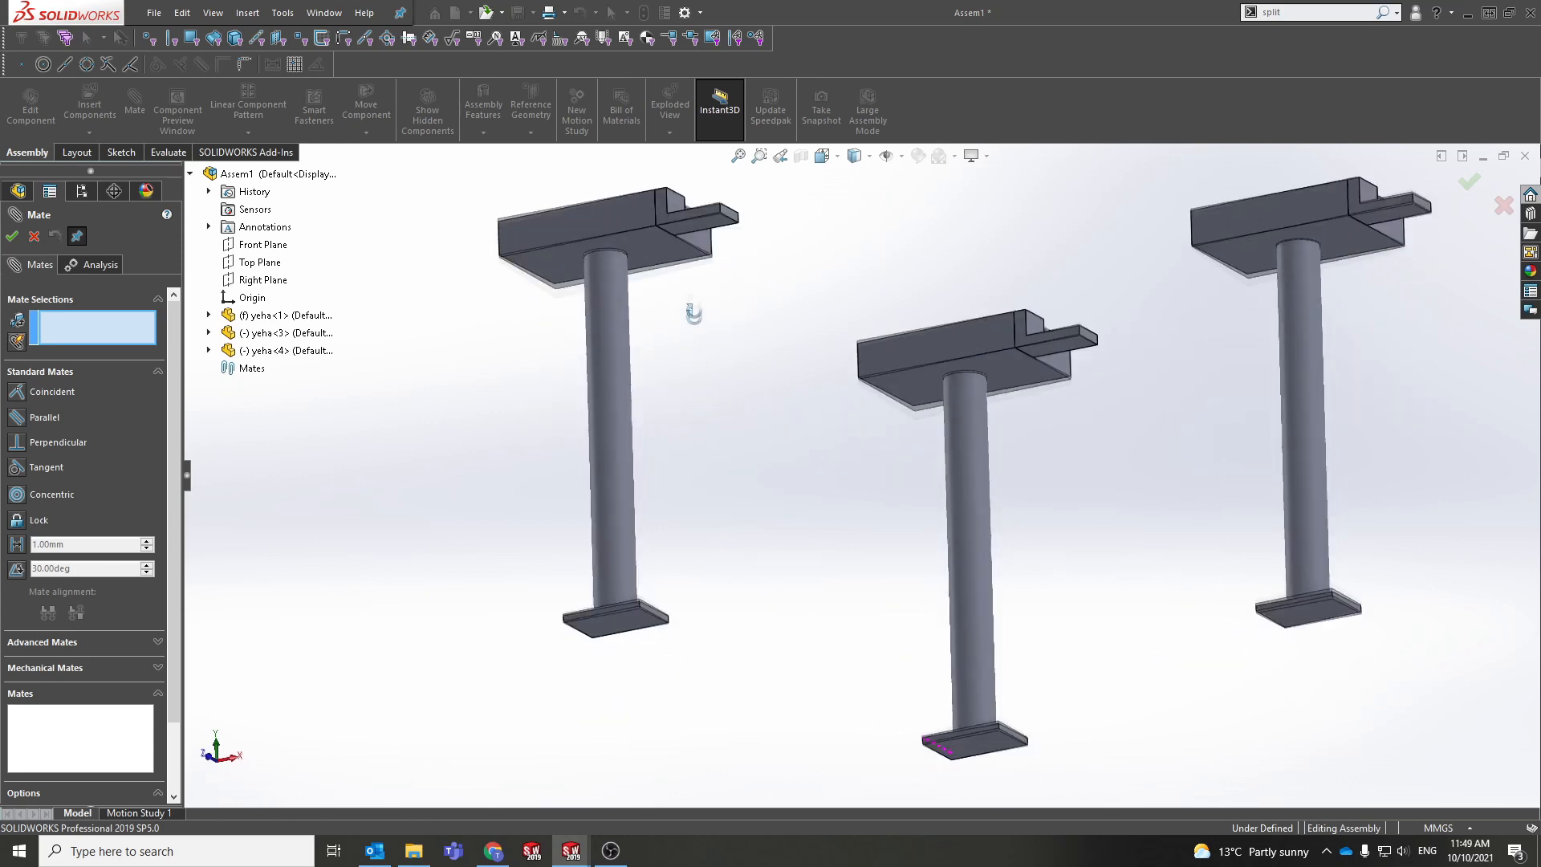
middle_drag(694, 313, 660, 256)
click(623, 618)
middle_drag(648, 620, 864, 334)
click(906, 515)
middle_drag(741, 469, 781, 688)
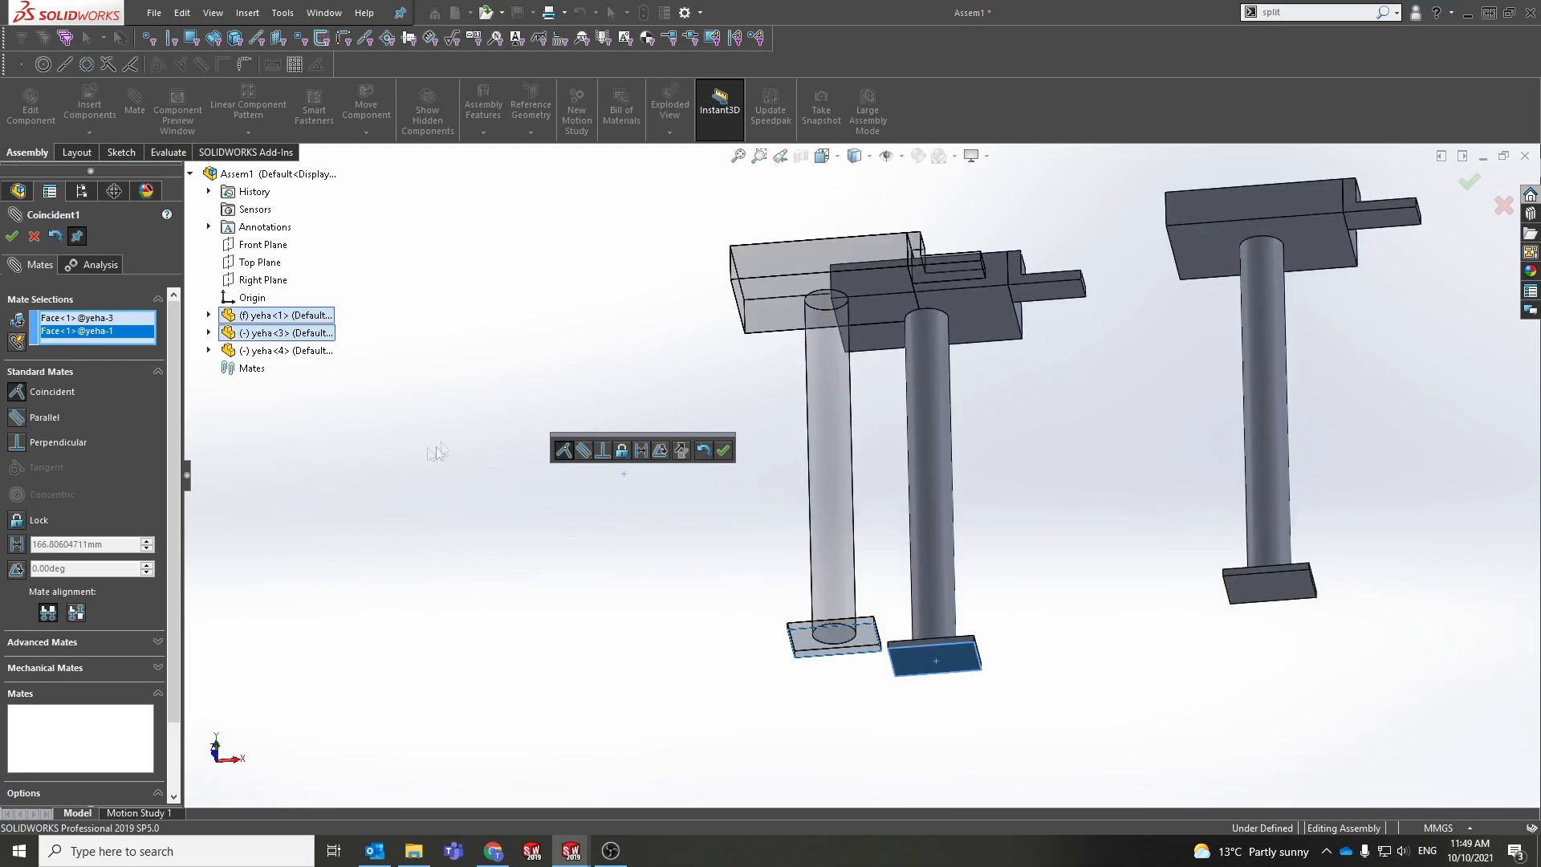
click(13, 237)
Step: Add a second Coincident mate between the front block face and the middle block's bottom face
drag(830, 490, 631, 486)
middle_drag(856, 551, 928, 373)
click(871, 602)
click(1062, 560)
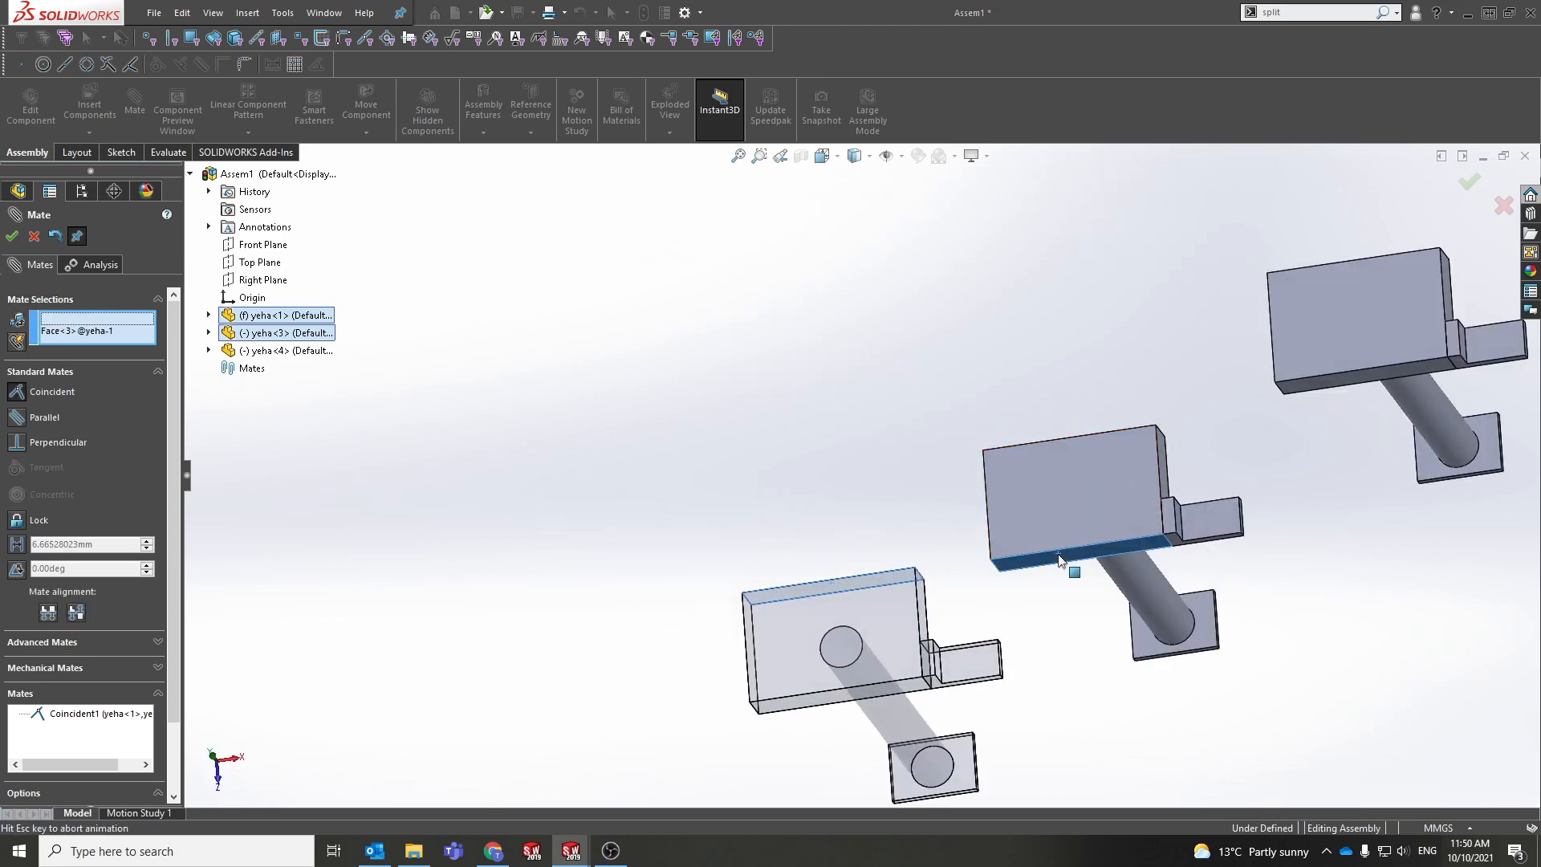
right_click(1004, 604)
Step: Add a third Coincident mate on another pair of block faces and close the Mate PropertyManager
middle_drag(991, 604, 907, 545)
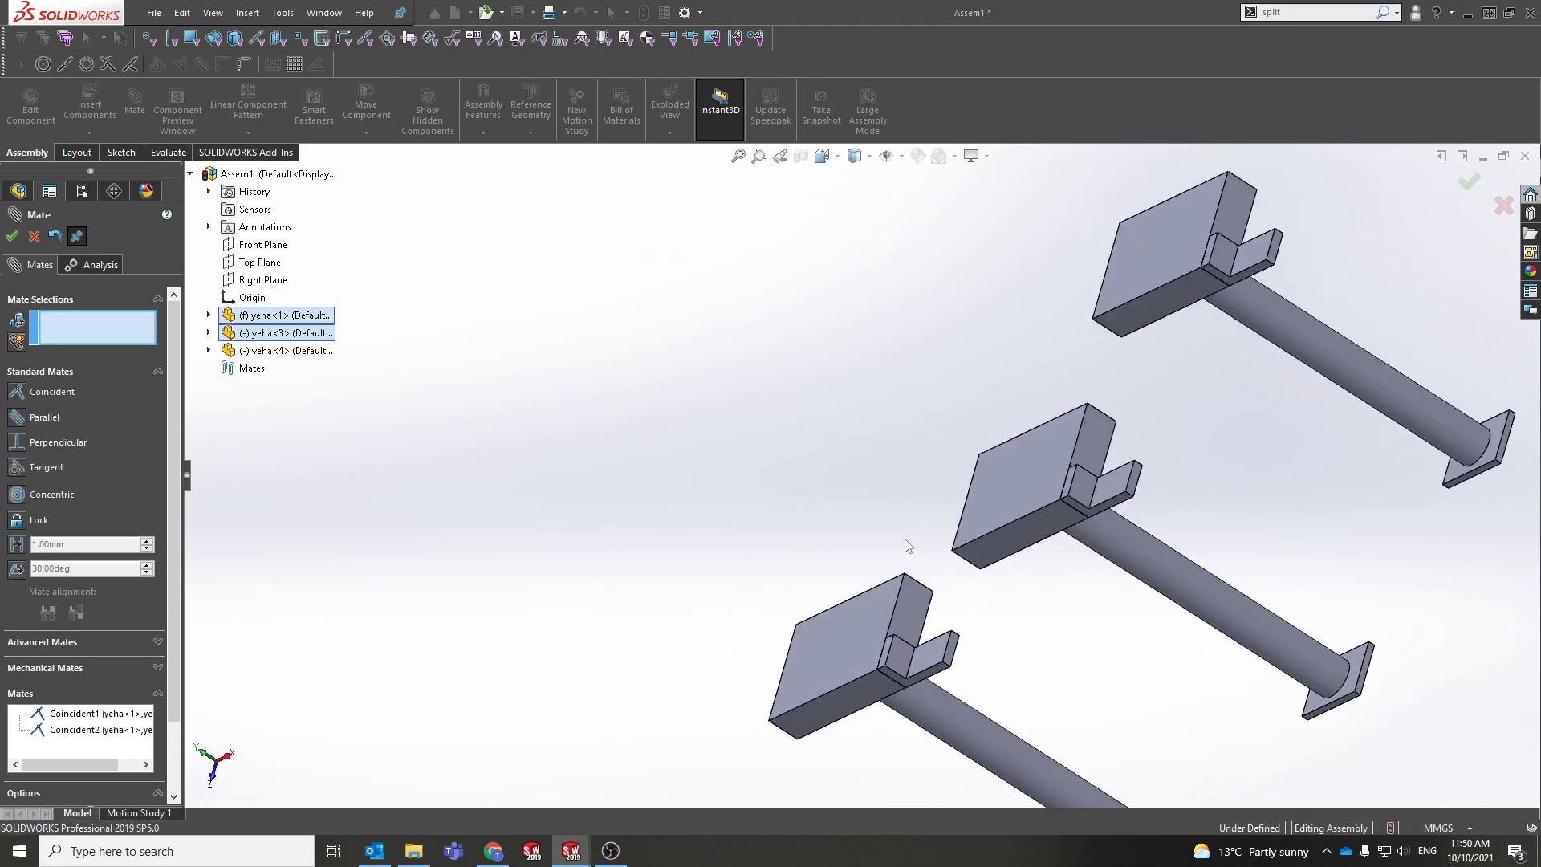
click(903, 607)
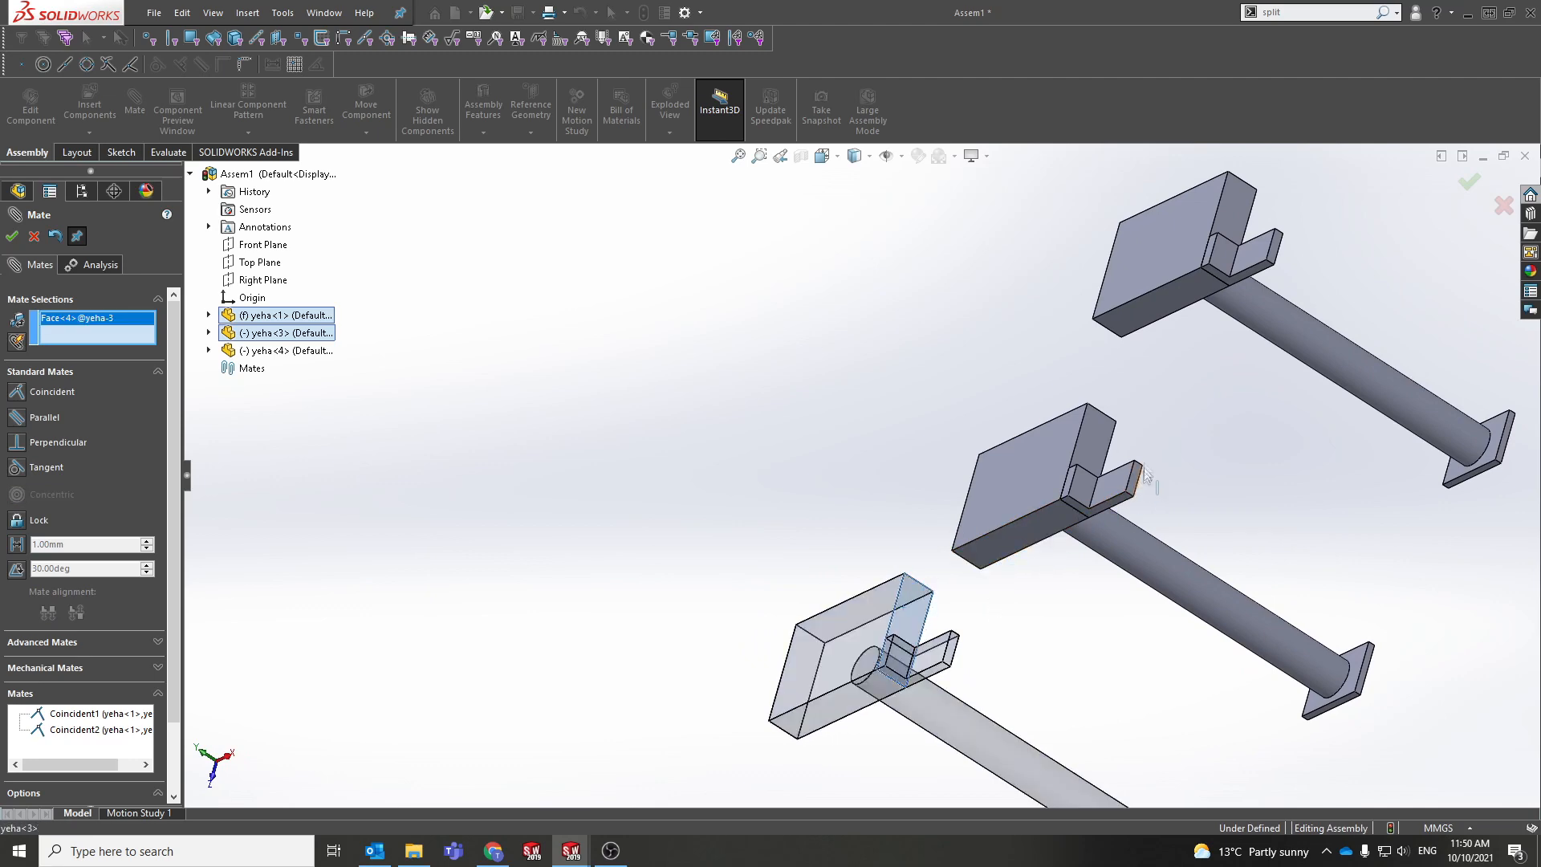
click(1089, 435)
right_click(936, 458)
middle_drag(951, 441, 1064, 300)
scroll(1014, 523, up, 3)
middle_drag(1095, 512, 1066, 488)
click(999, 339)
click(12, 236)
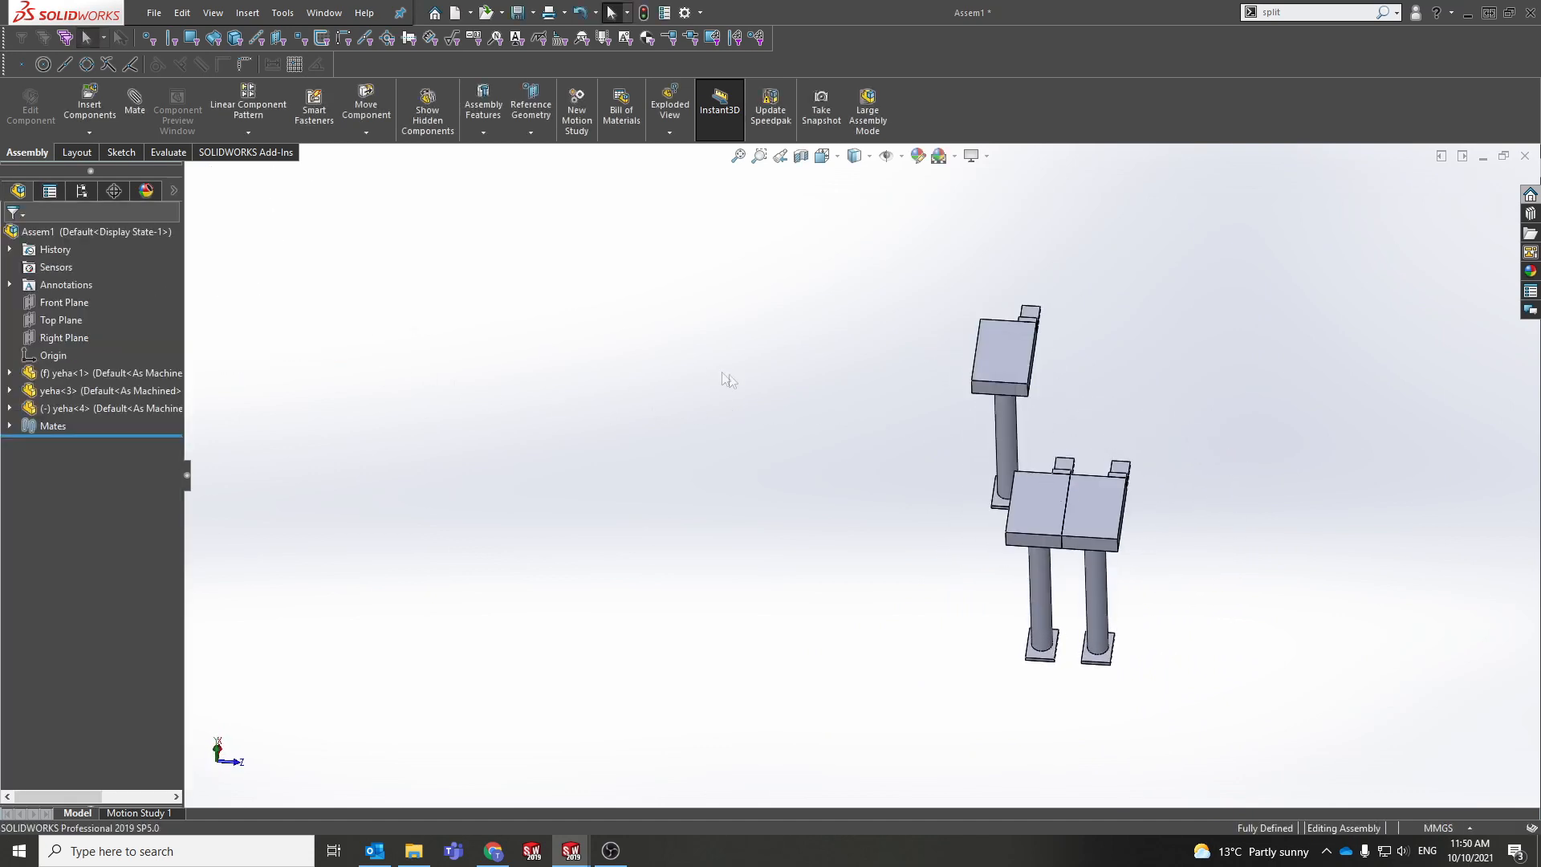
Step: Delete the yeha<4> component and fit the remaining assembly to the view
click(1005, 347)
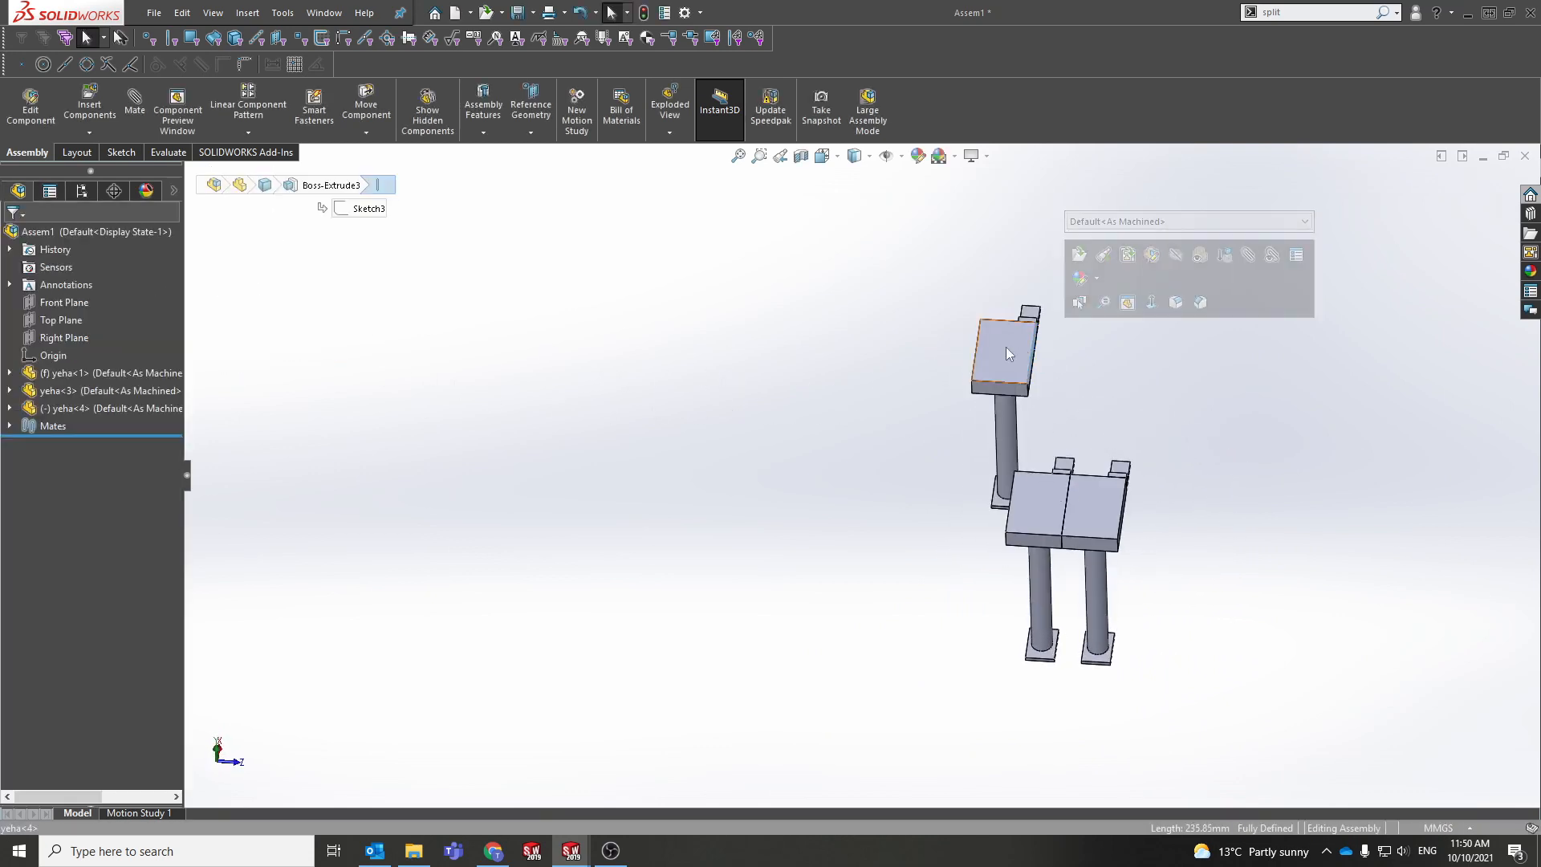
click(142, 412)
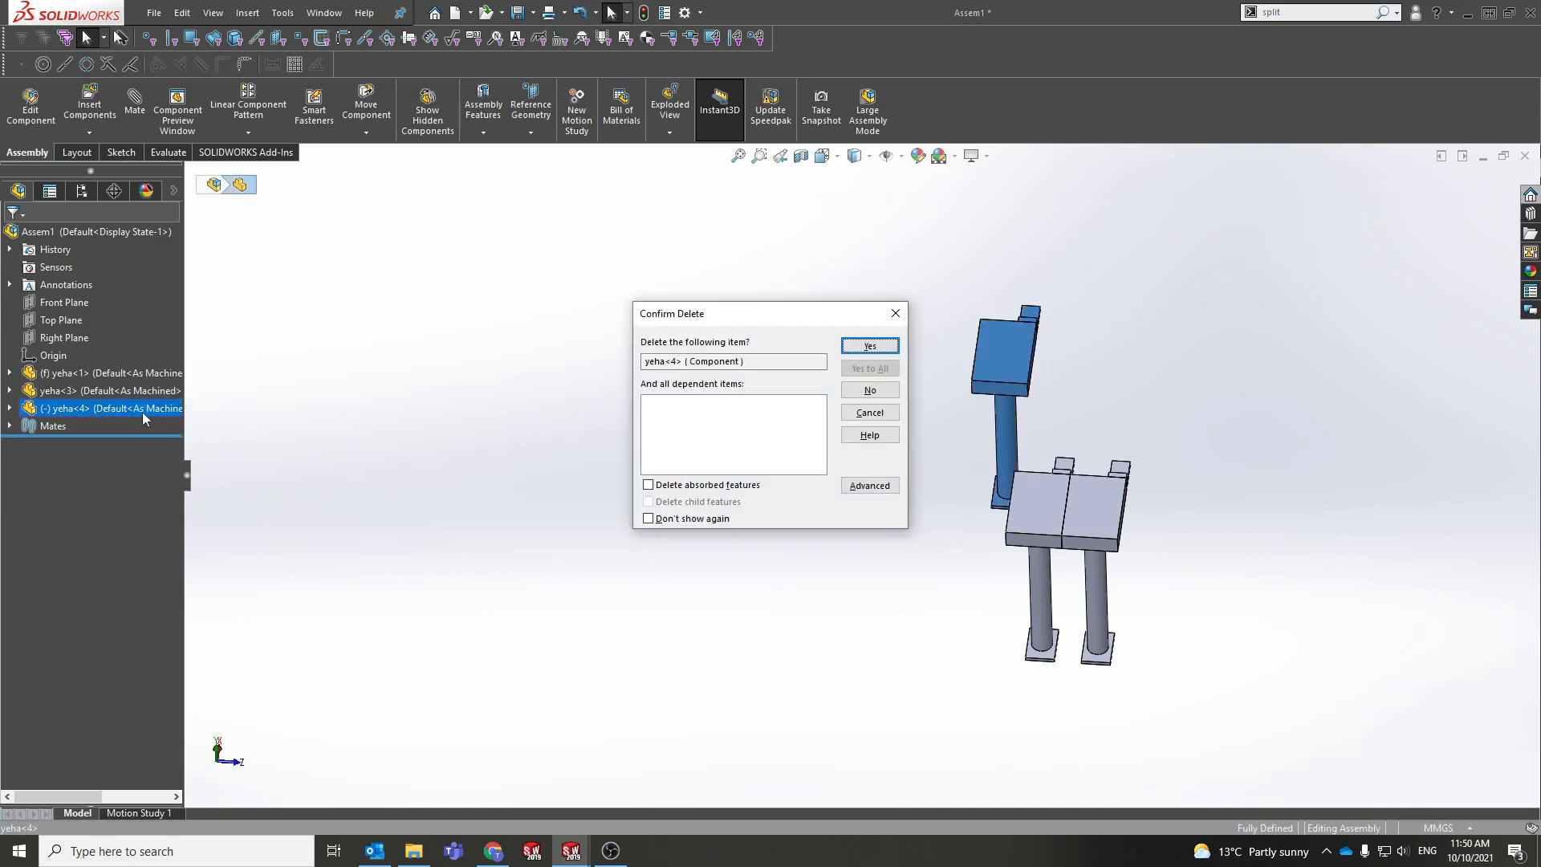
key(Return)
key(ctrl+7)
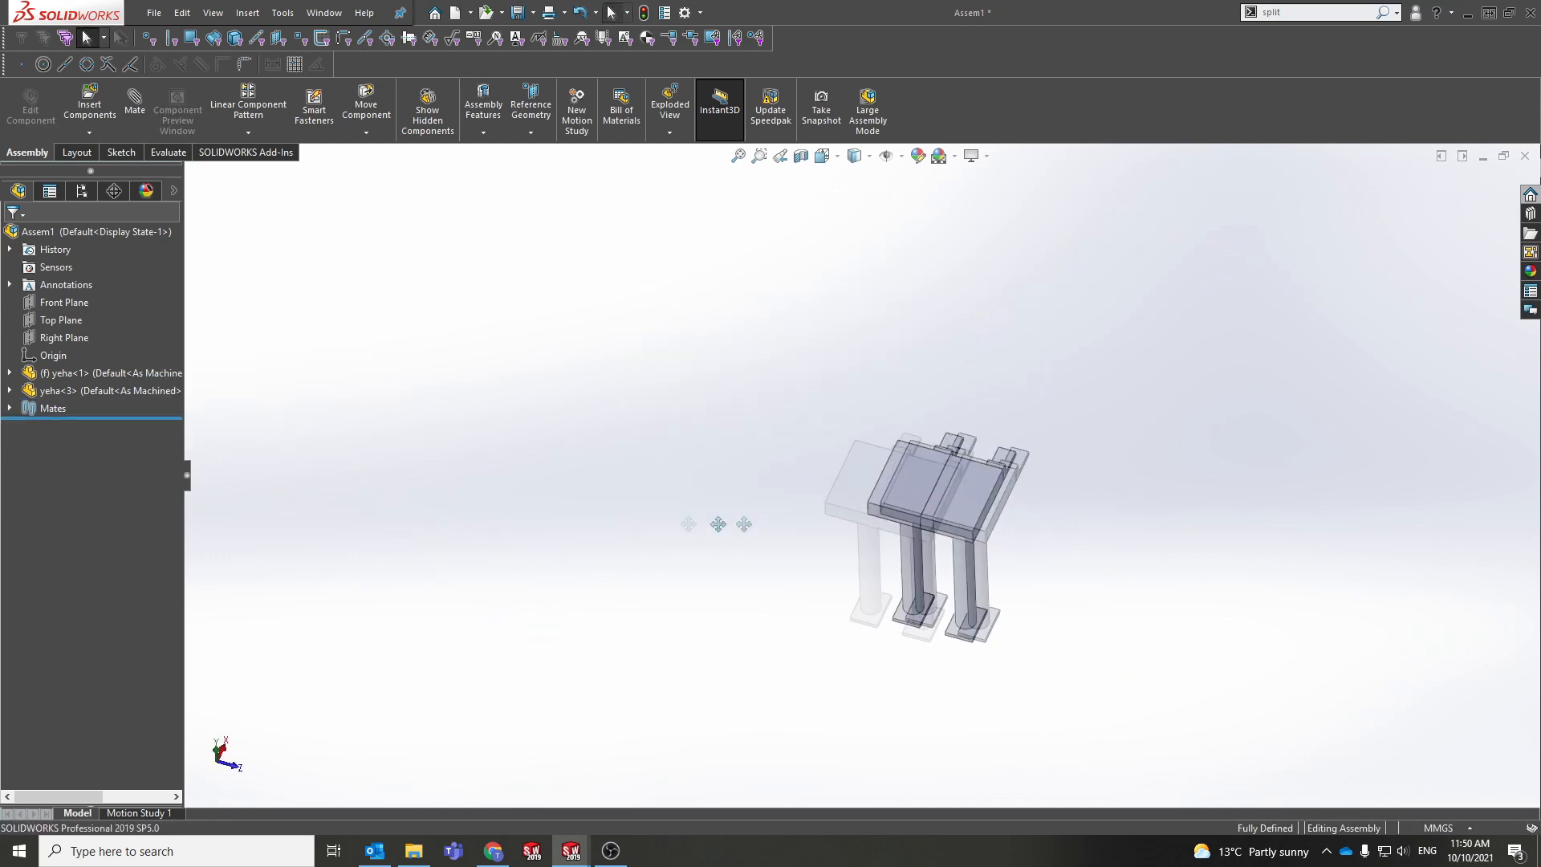
Step: Make the assembly's Front Plane visible
click(56, 304)
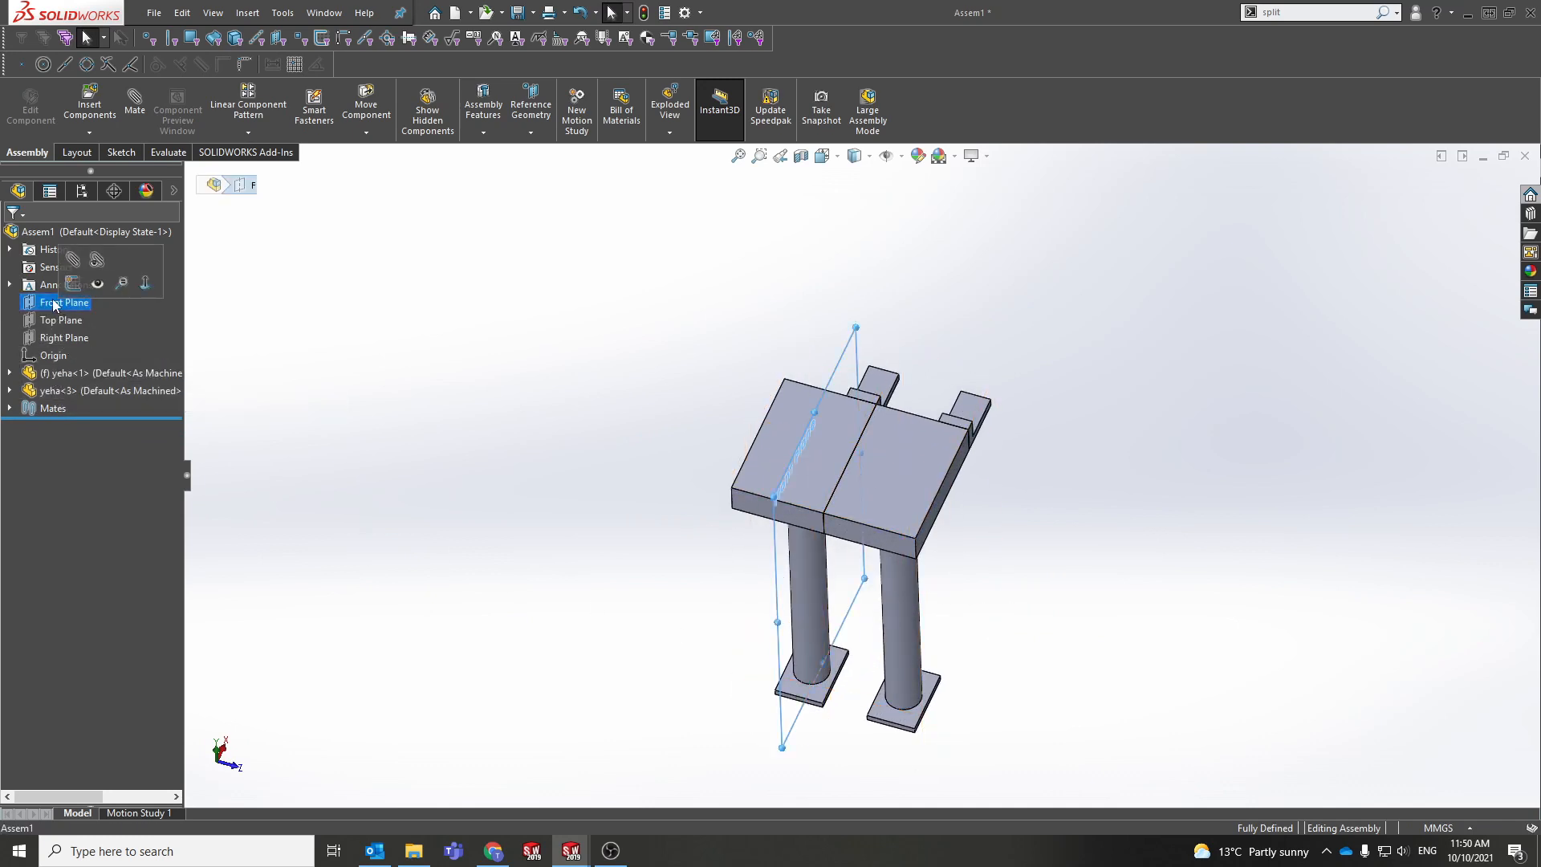
click(100, 286)
middle_drag(617, 514, 723, 454)
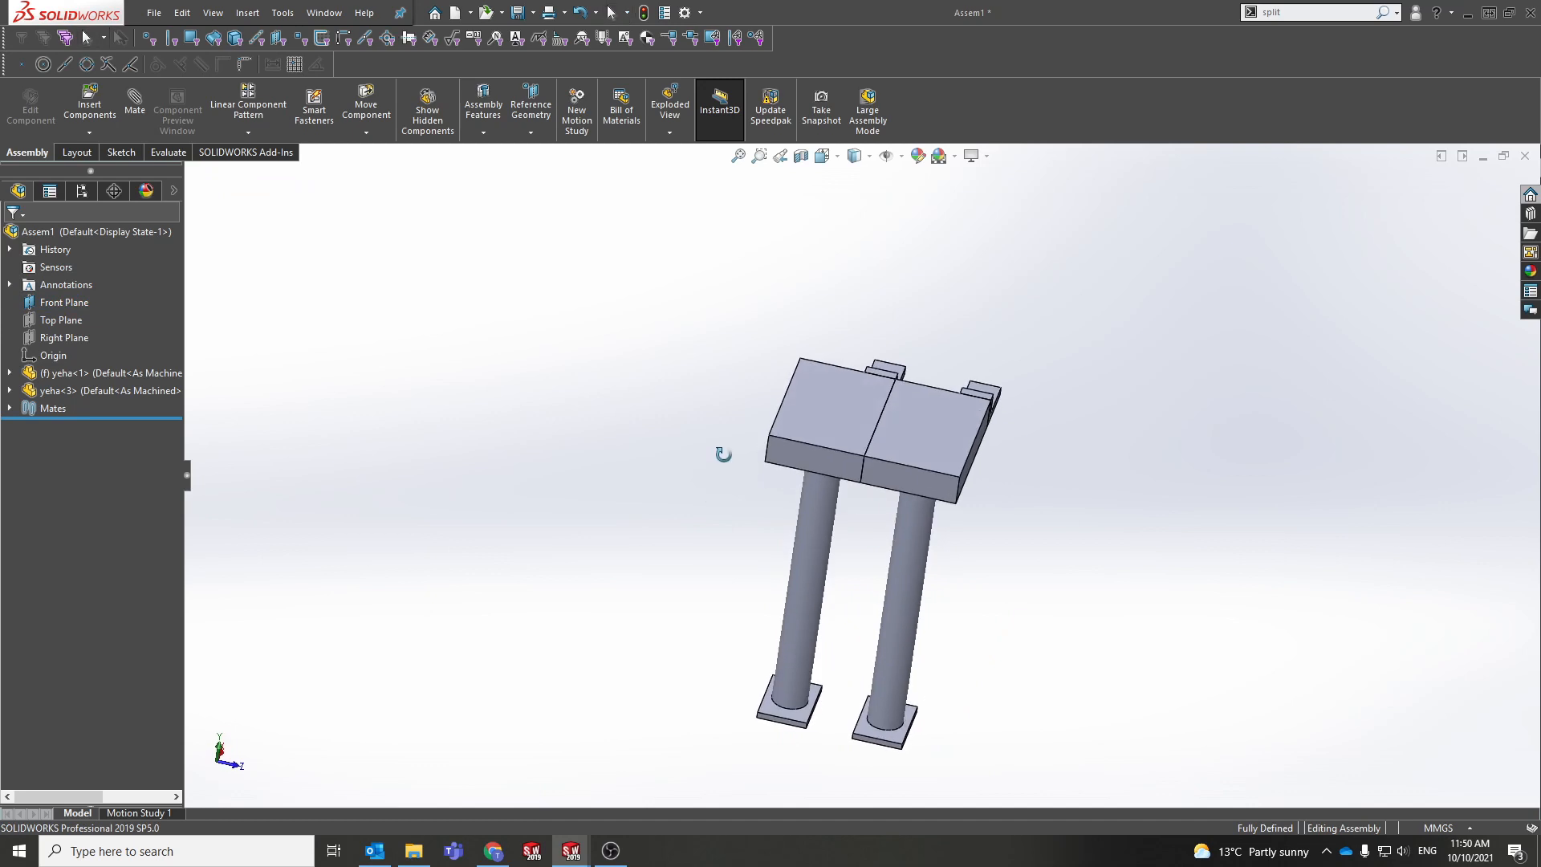
Step: Enable View Planes under Hide/Show Items and turn the view so the Front Plane is edge-on
click(888, 157)
click(884, 158)
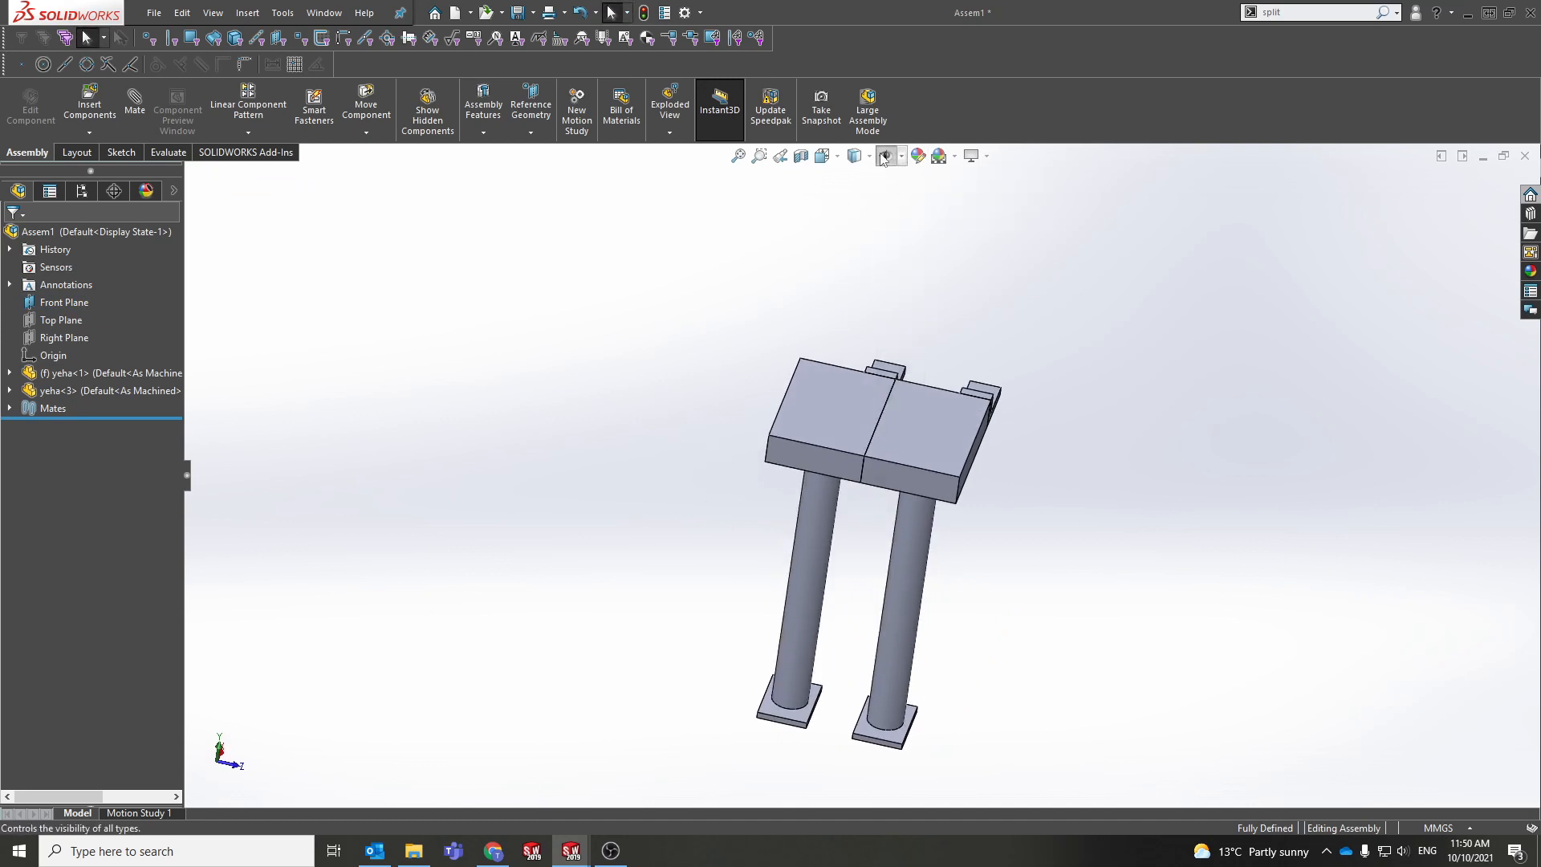
click(885, 158)
click(886, 182)
click(781, 244)
middle_drag(842, 365, 566, 421)
ctrl+middle_drag(753, 489, 602, 494)
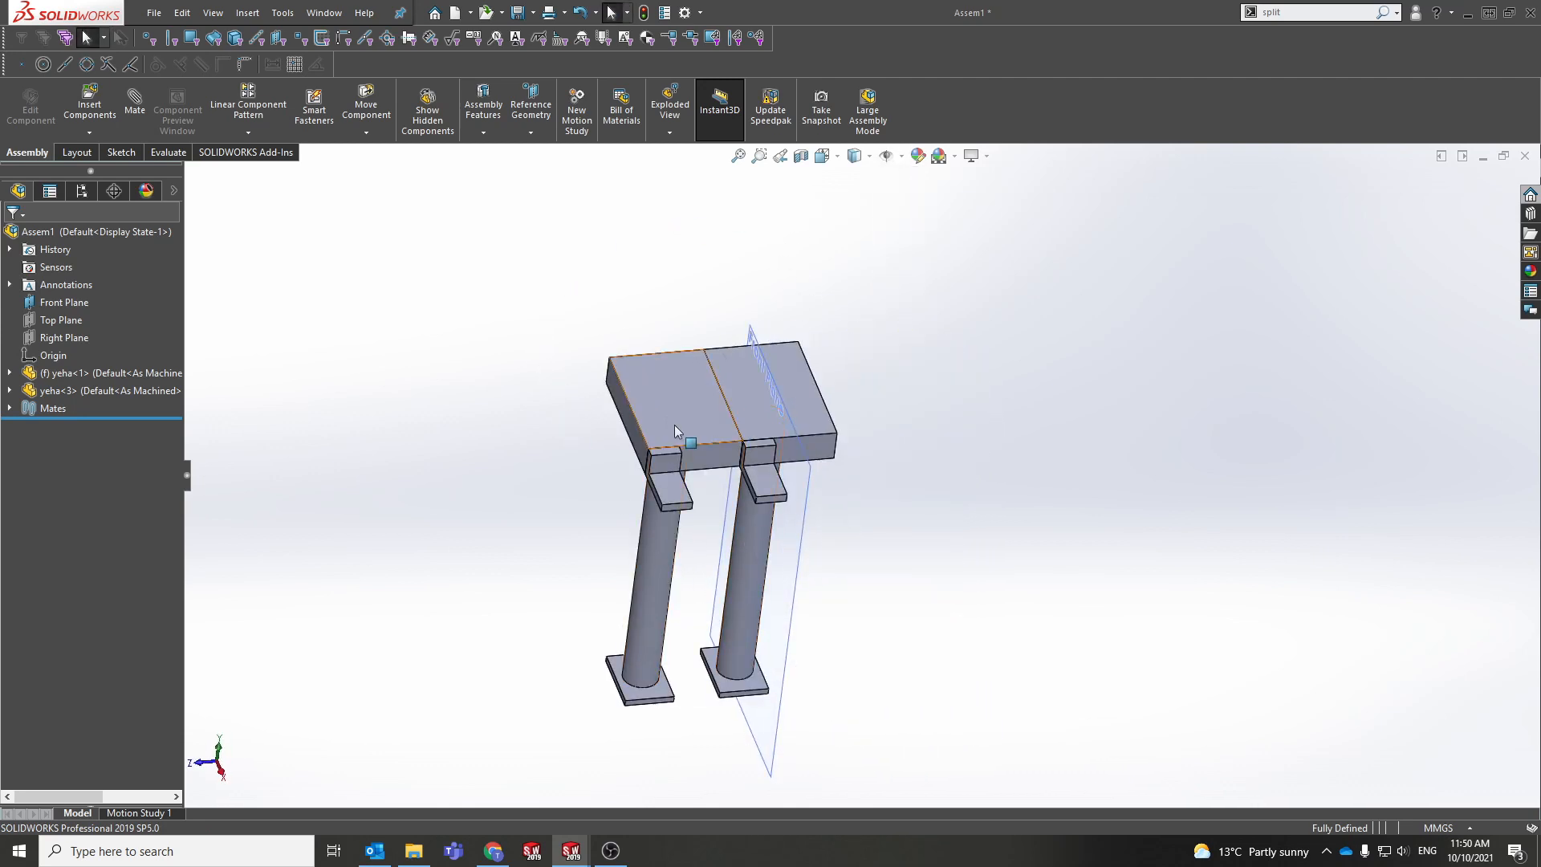
middle_drag(675, 432, 743, 458)
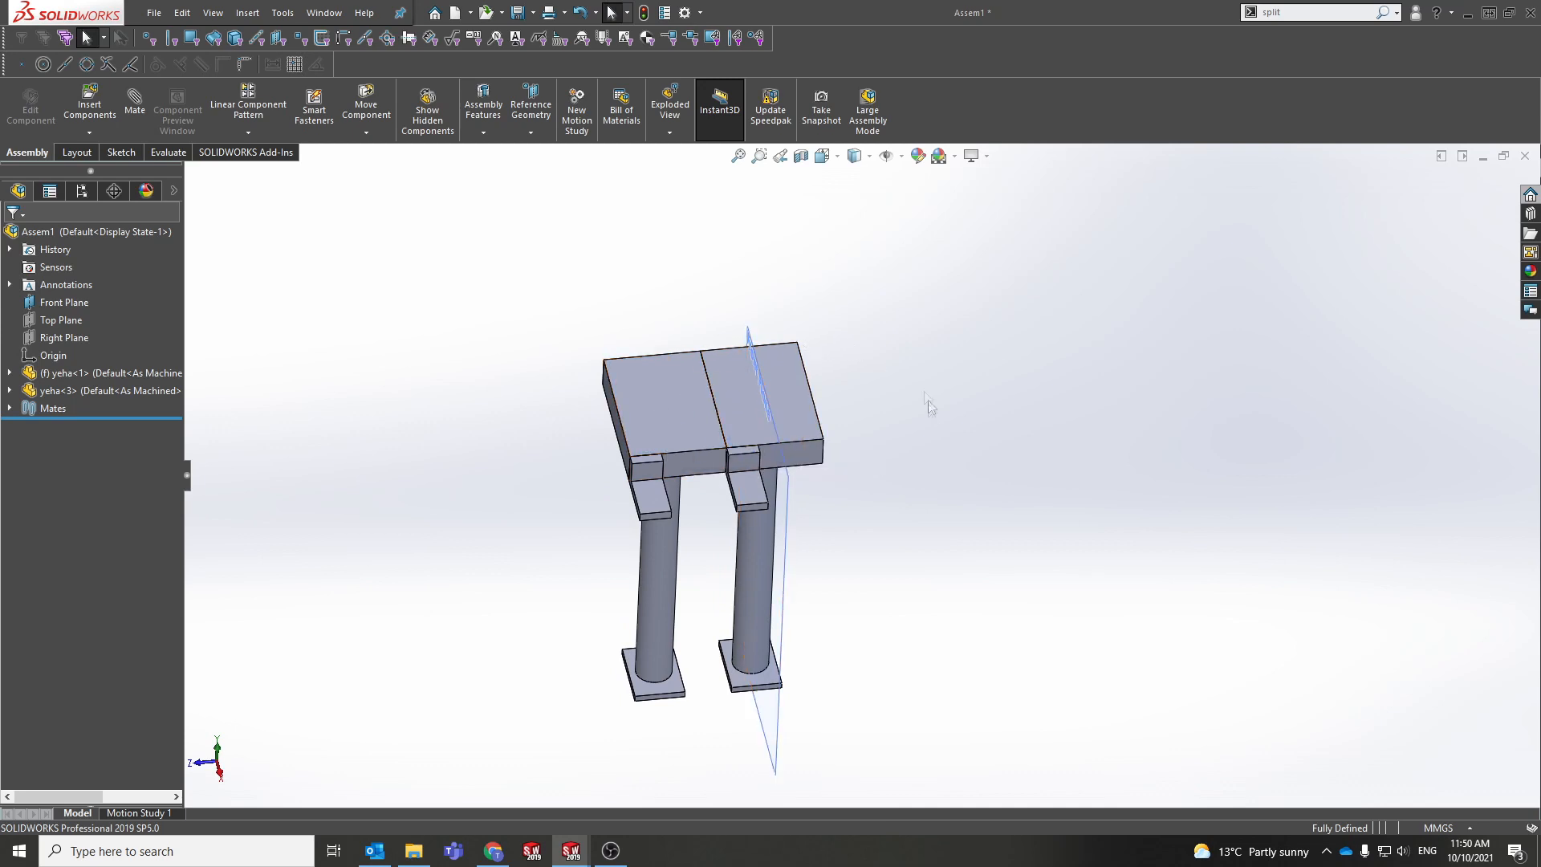
scroll(684, 473, up, 6)
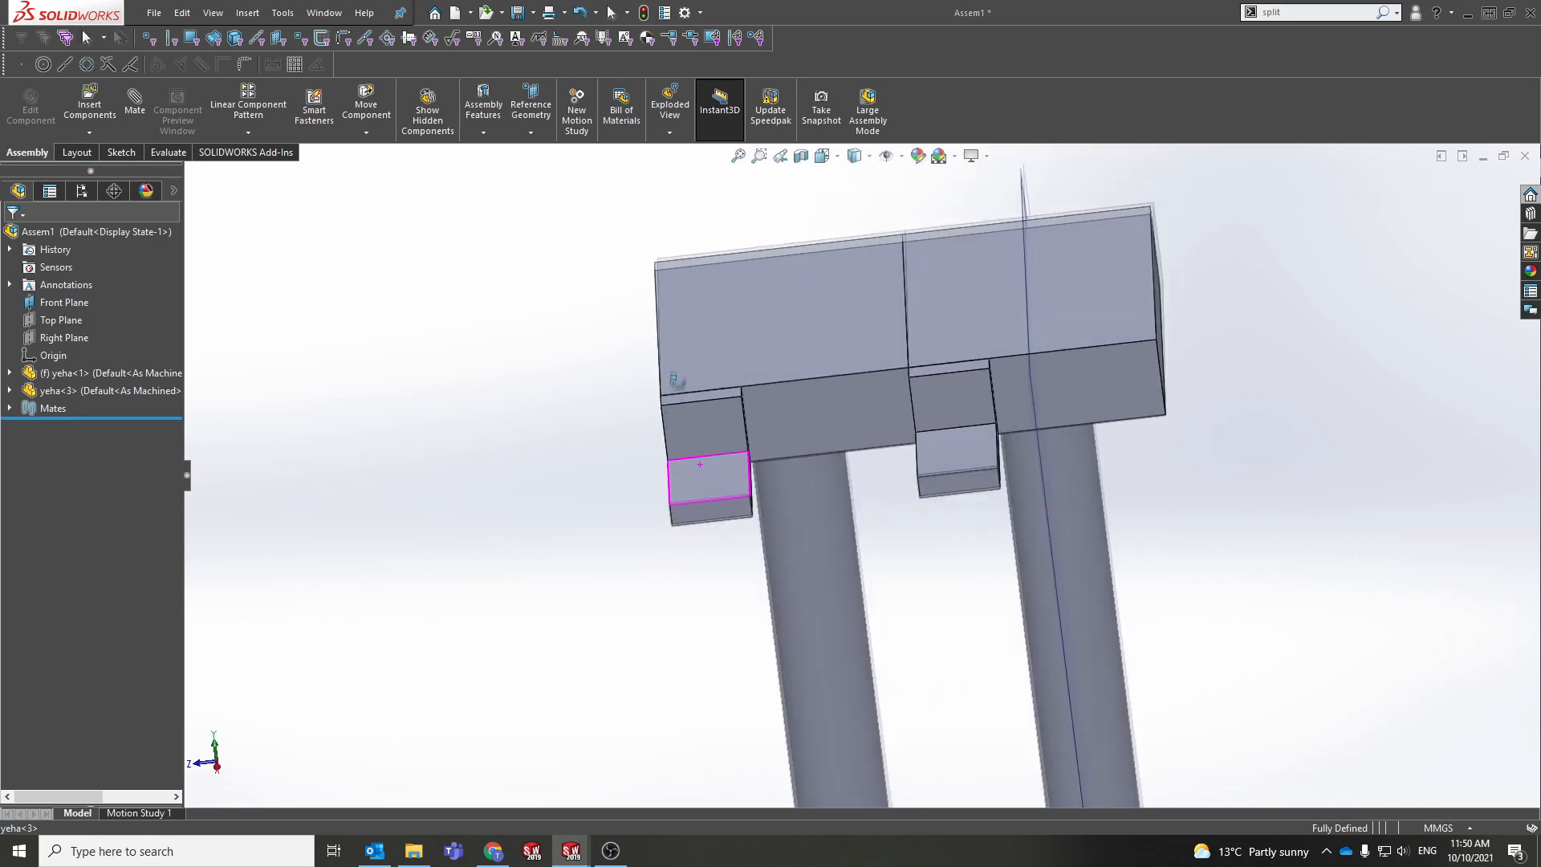
scroll(700, 464, down, 8)
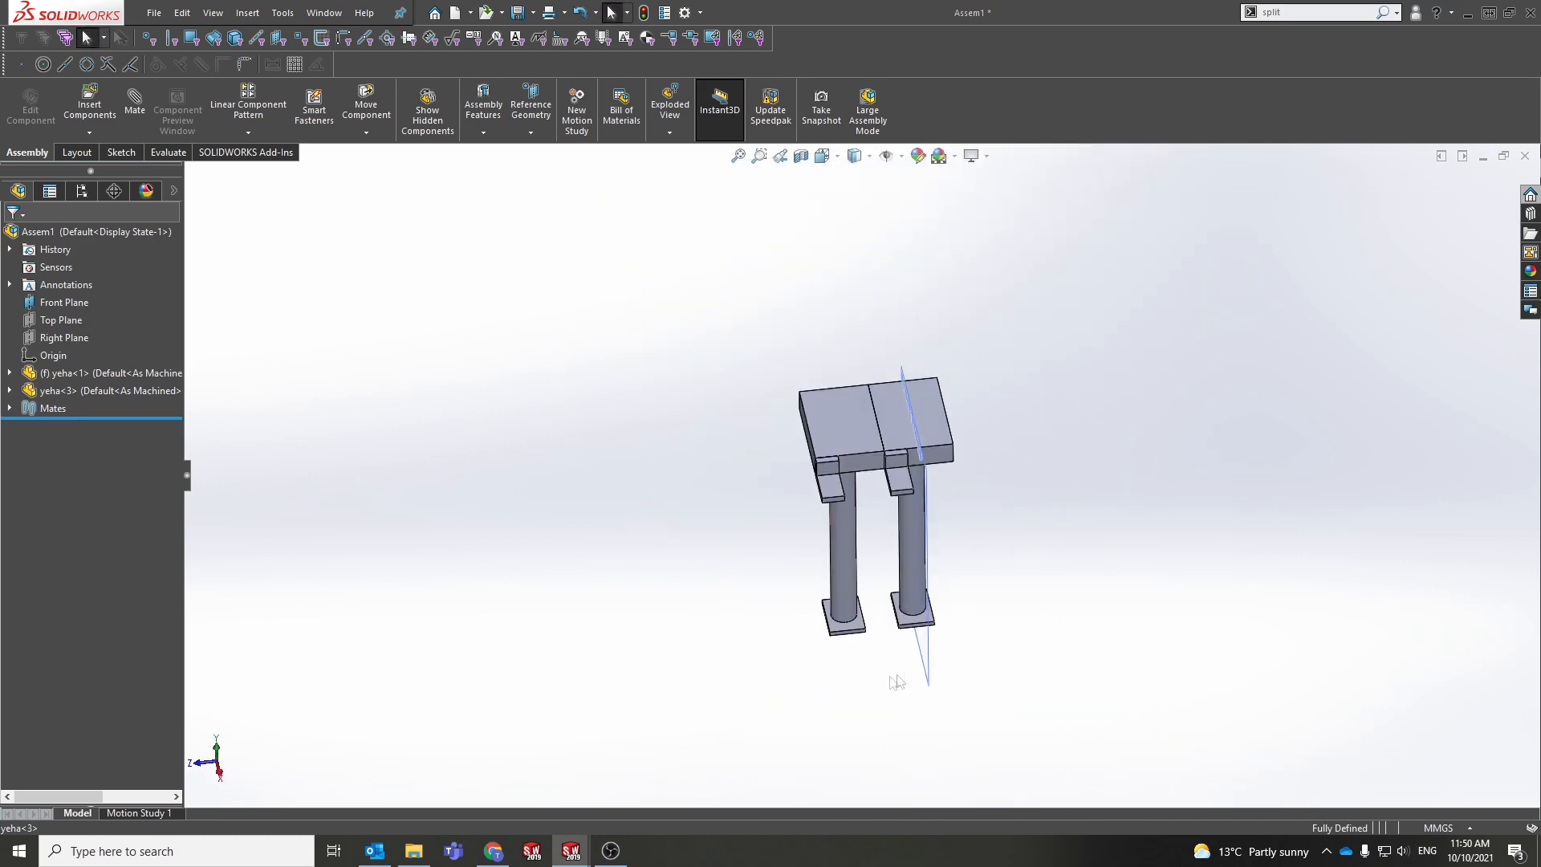
click(248, 12)
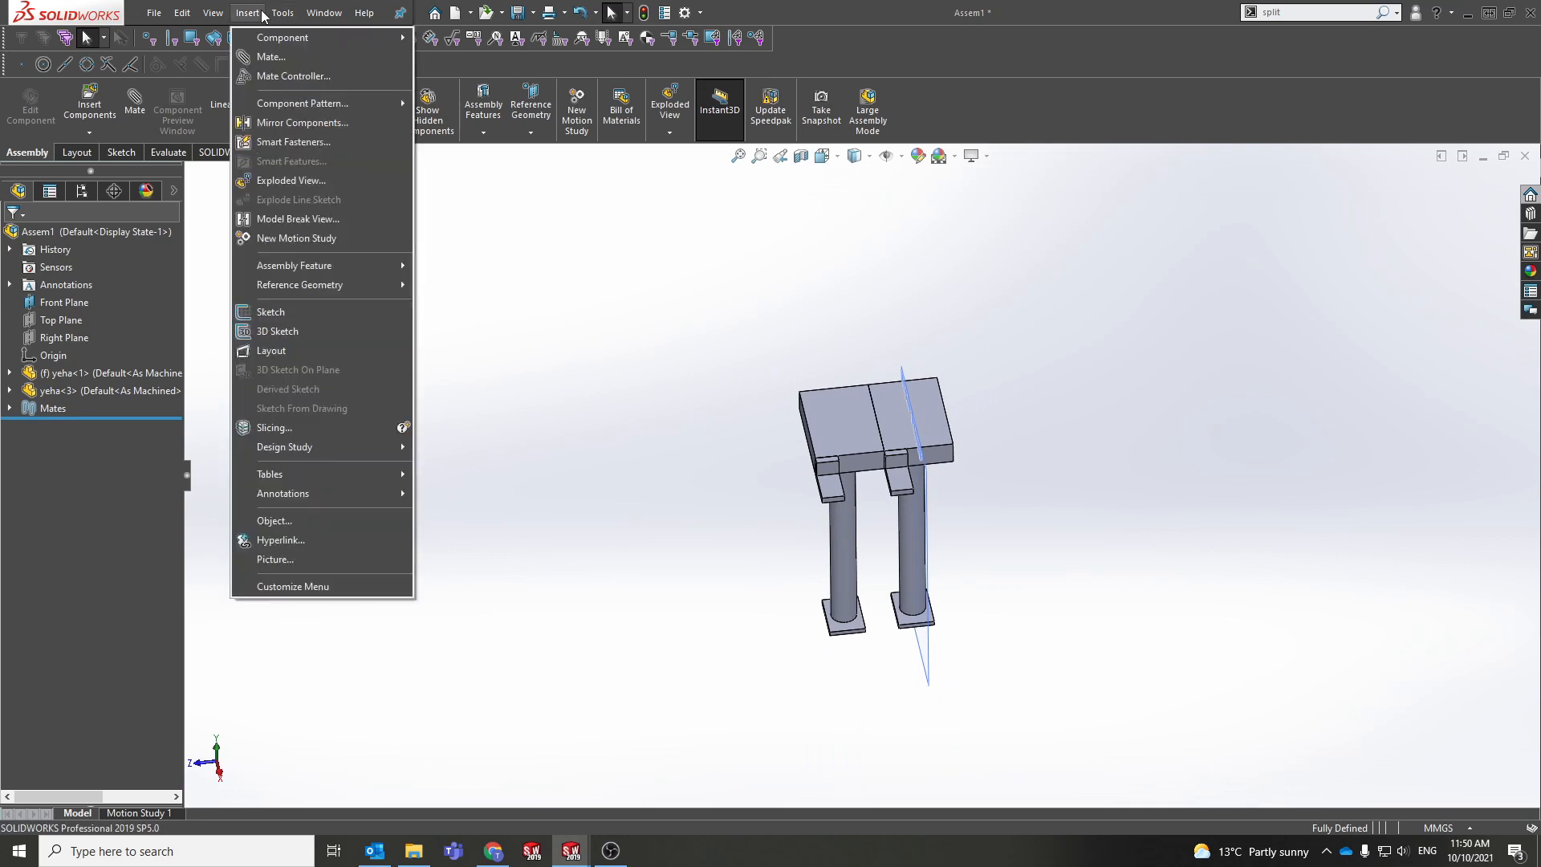
Step: Start Mirror Components with Front Plane as mirror plane and yeha-3 as the component
click(309, 123)
middle_drag(964, 418, 1056, 401)
click(937, 606)
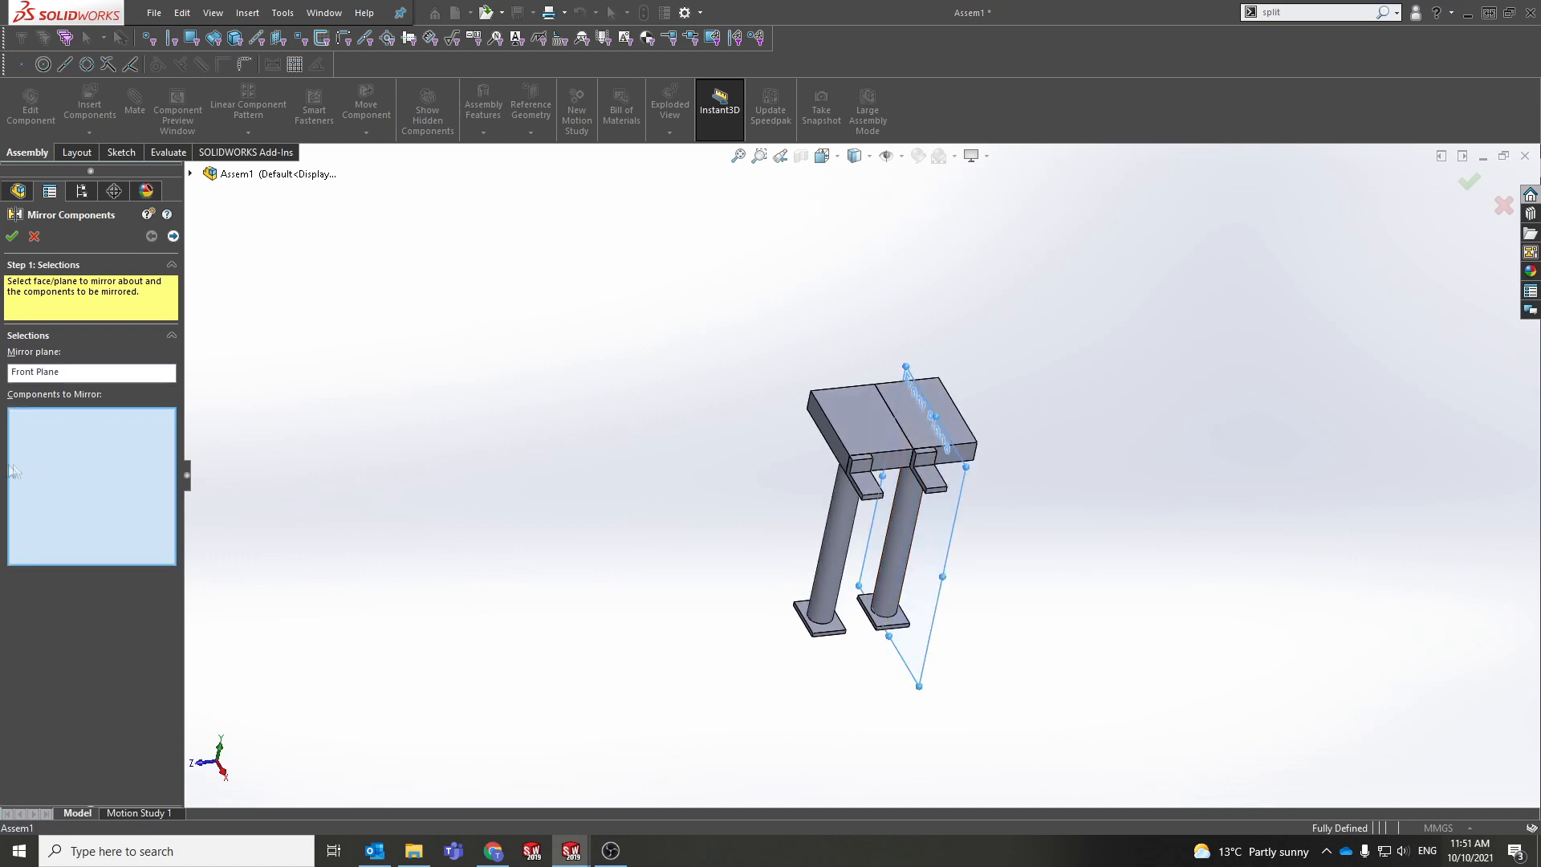
click(891, 427)
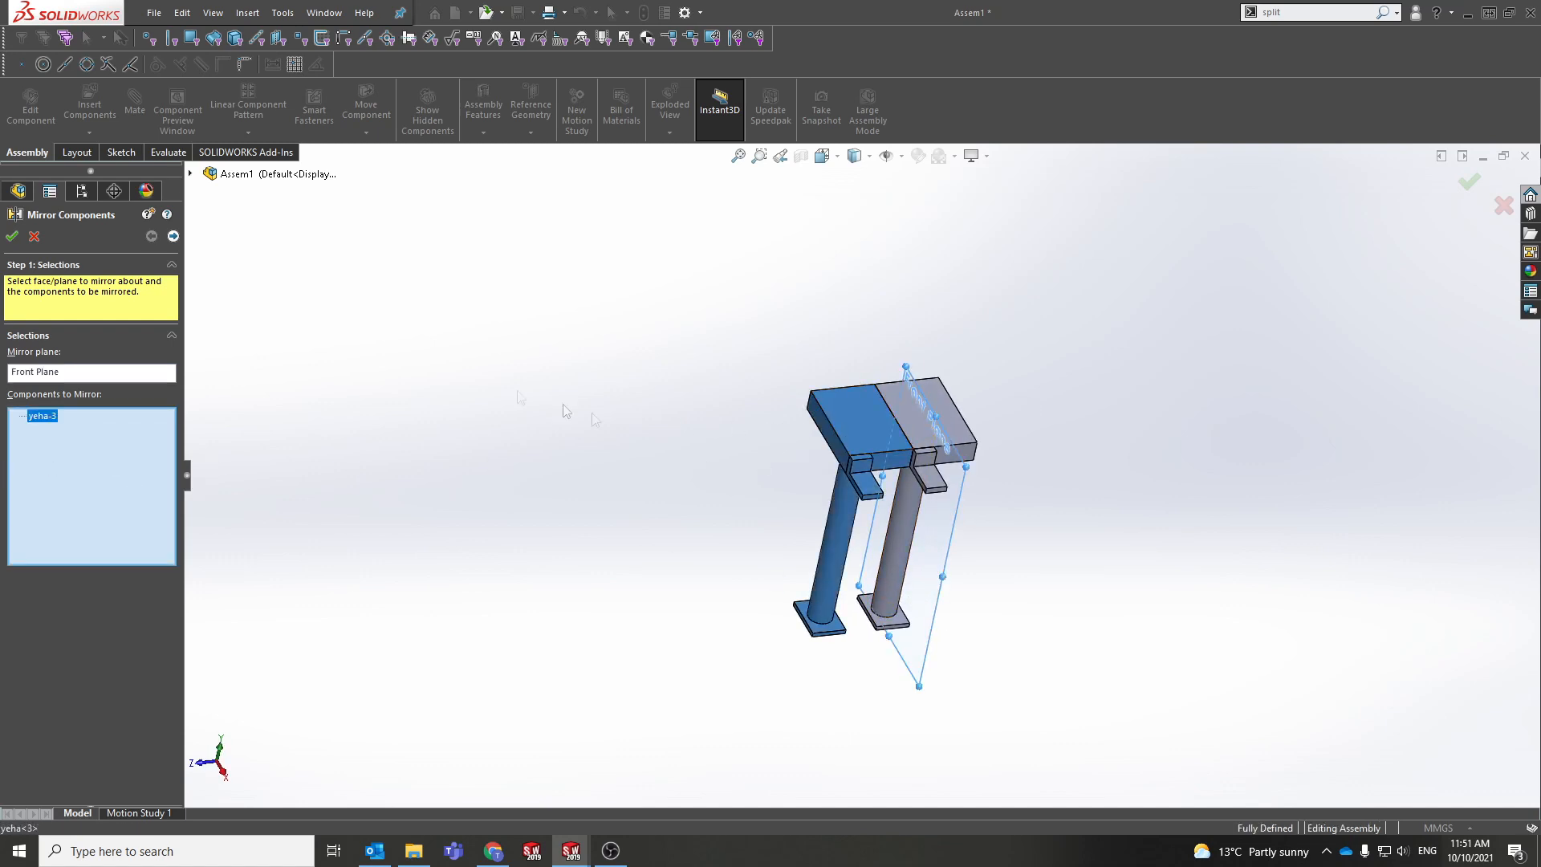
click(173, 236)
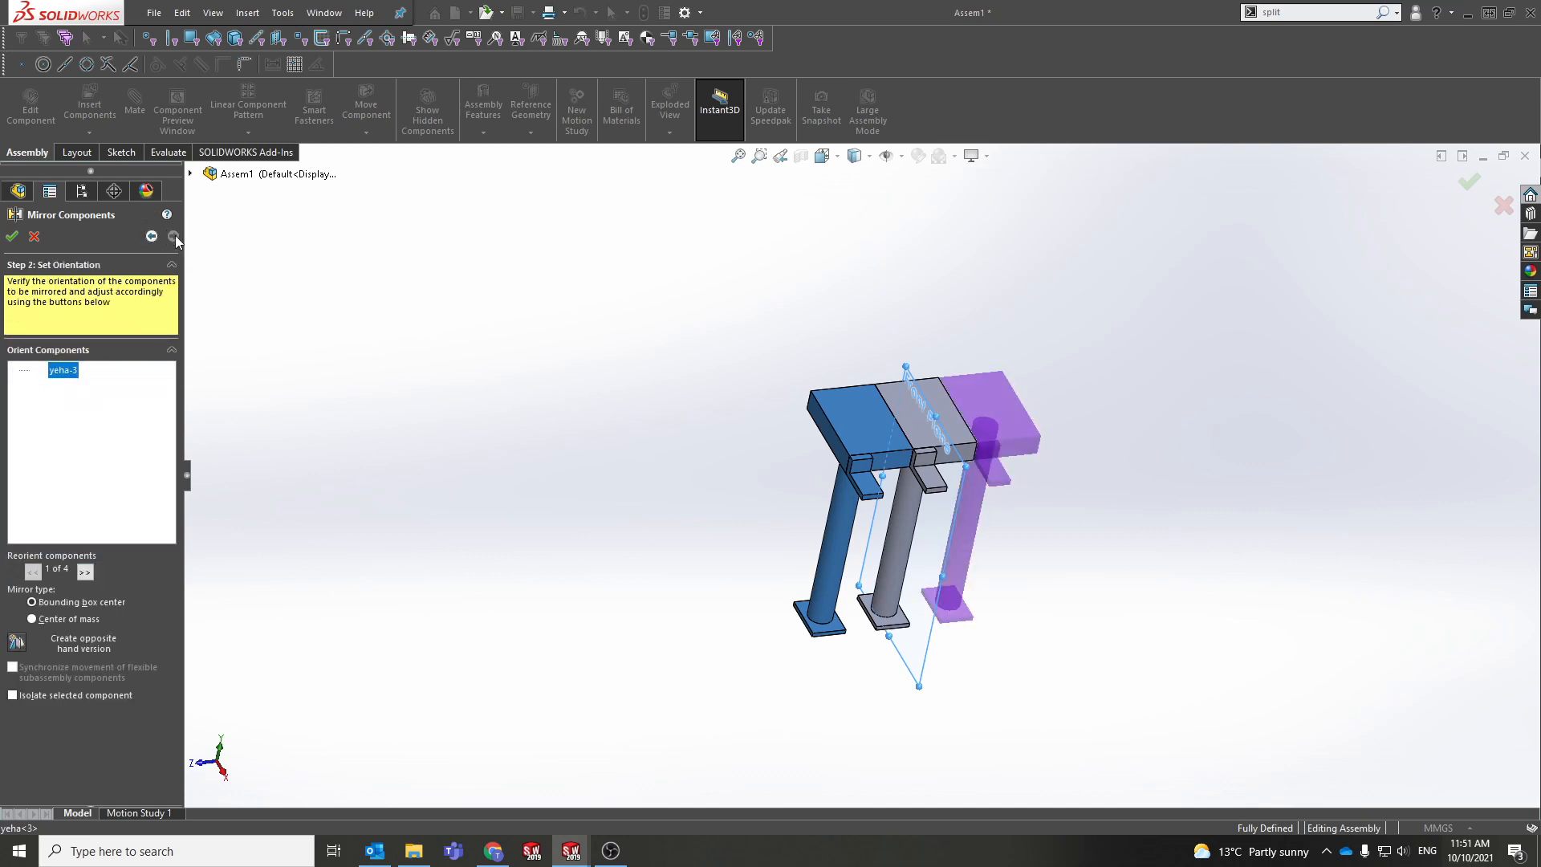
Step: Orbit and zoom to examine the mirrored preview, then return to the mirror selections
middle_drag(720, 346, 959, 366)
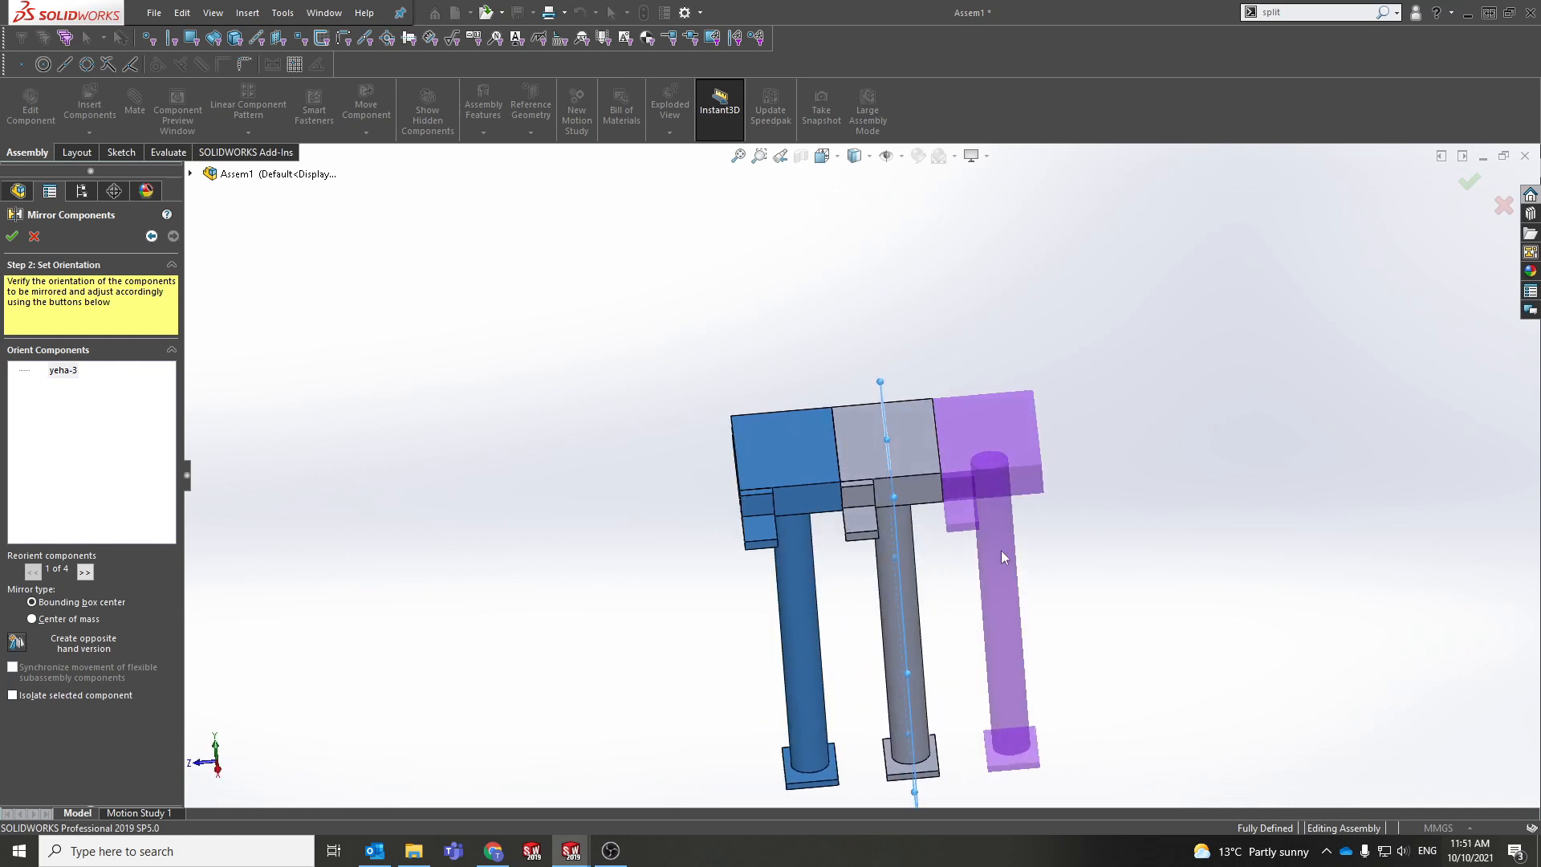
middle_drag(981, 575, 949, 550)
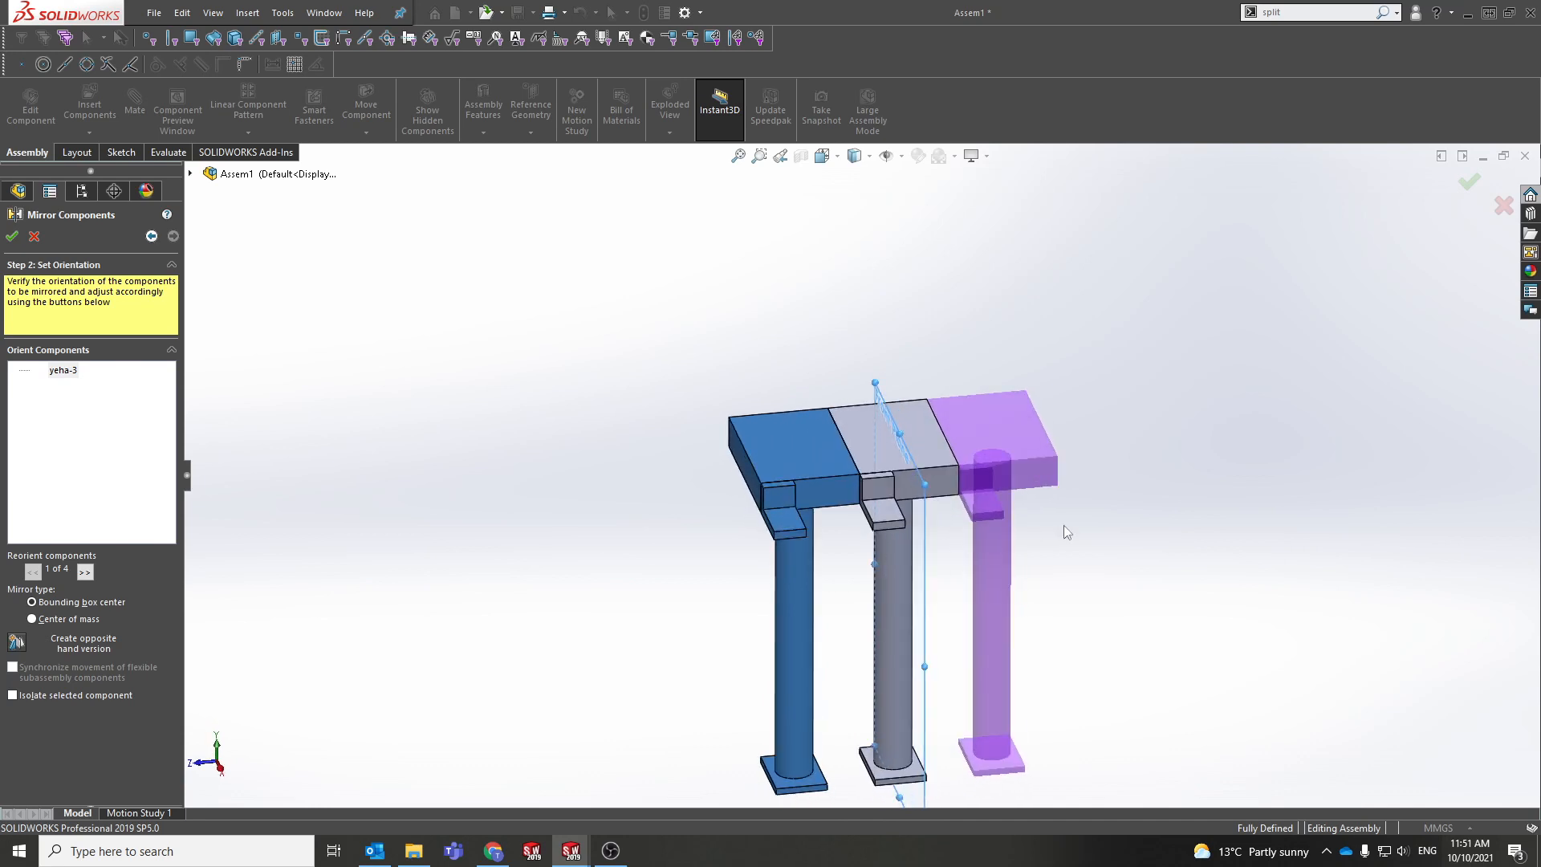
scroll(1033, 499, up, 2)
scroll(1026, 501, down, 5)
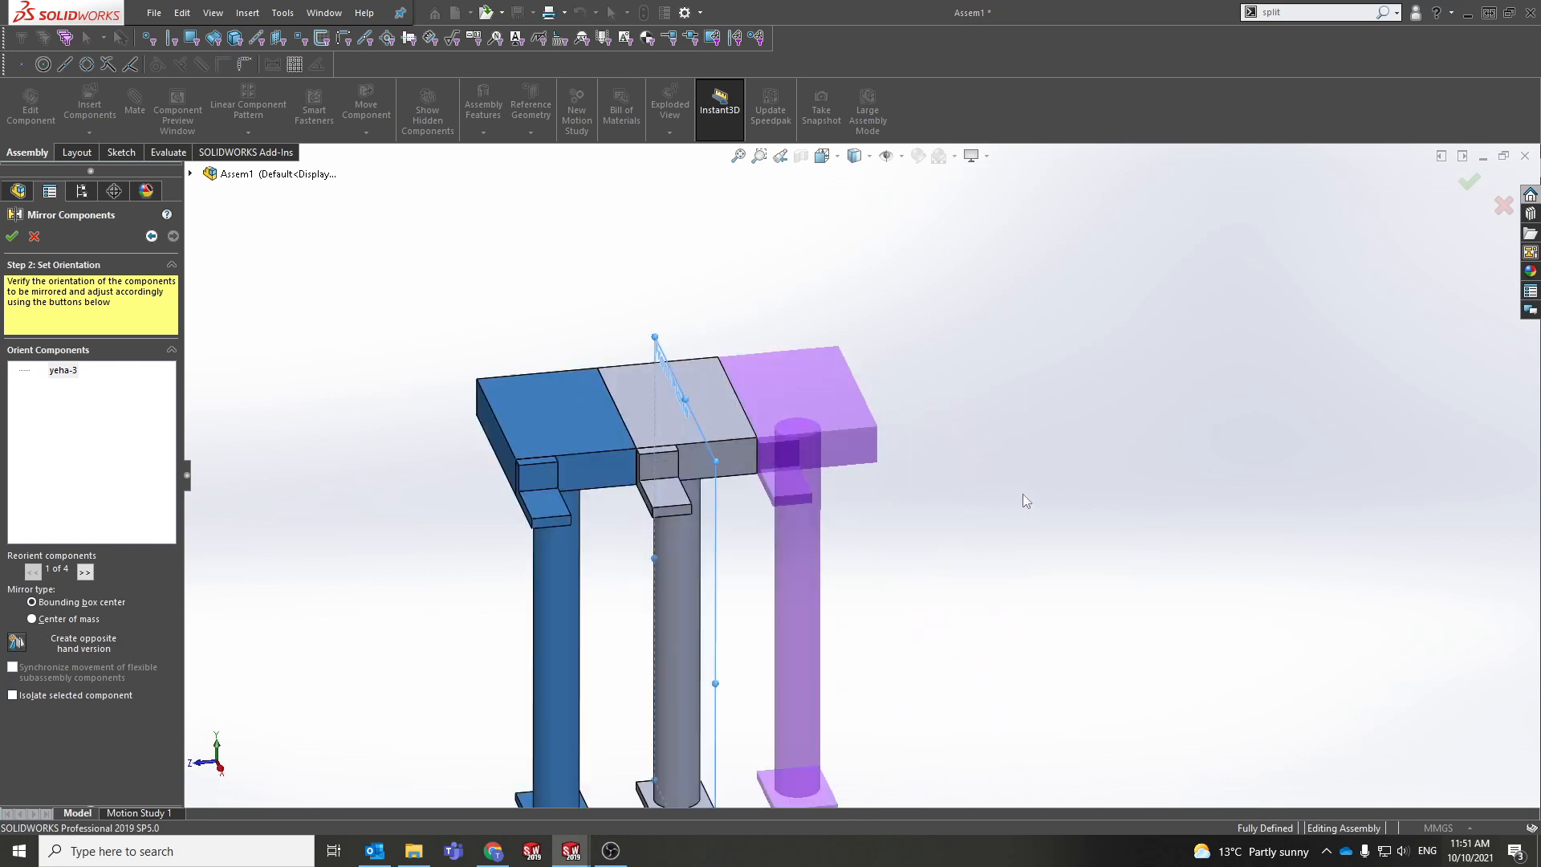
scroll(922, 481, up, 2)
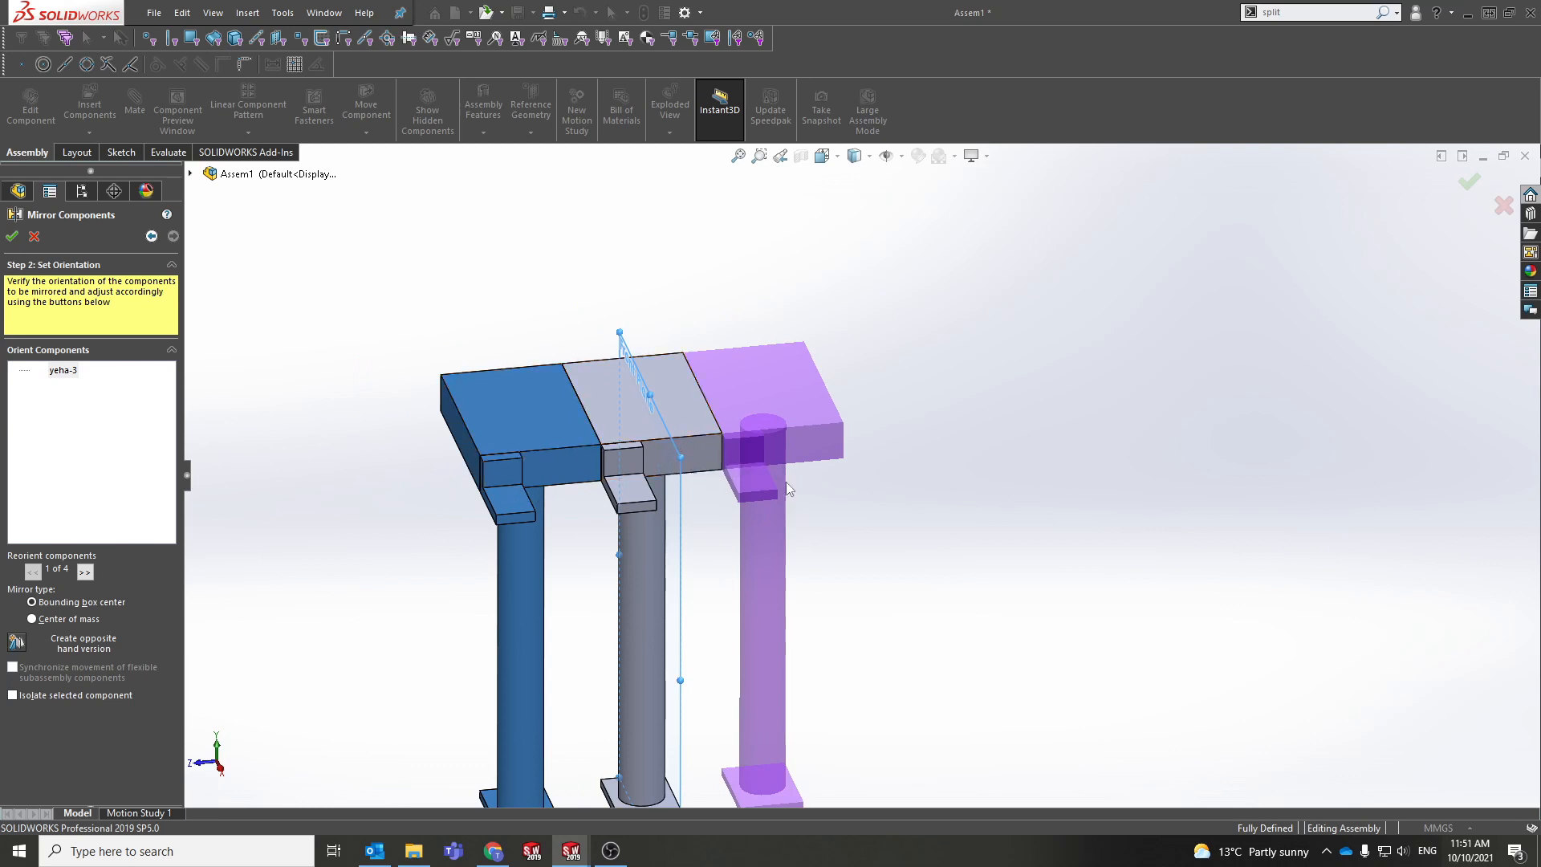
scroll(740, 470, up, 3)
scroll(772, 472, down, 6)
middle_drag(883, 487, 886, 596)
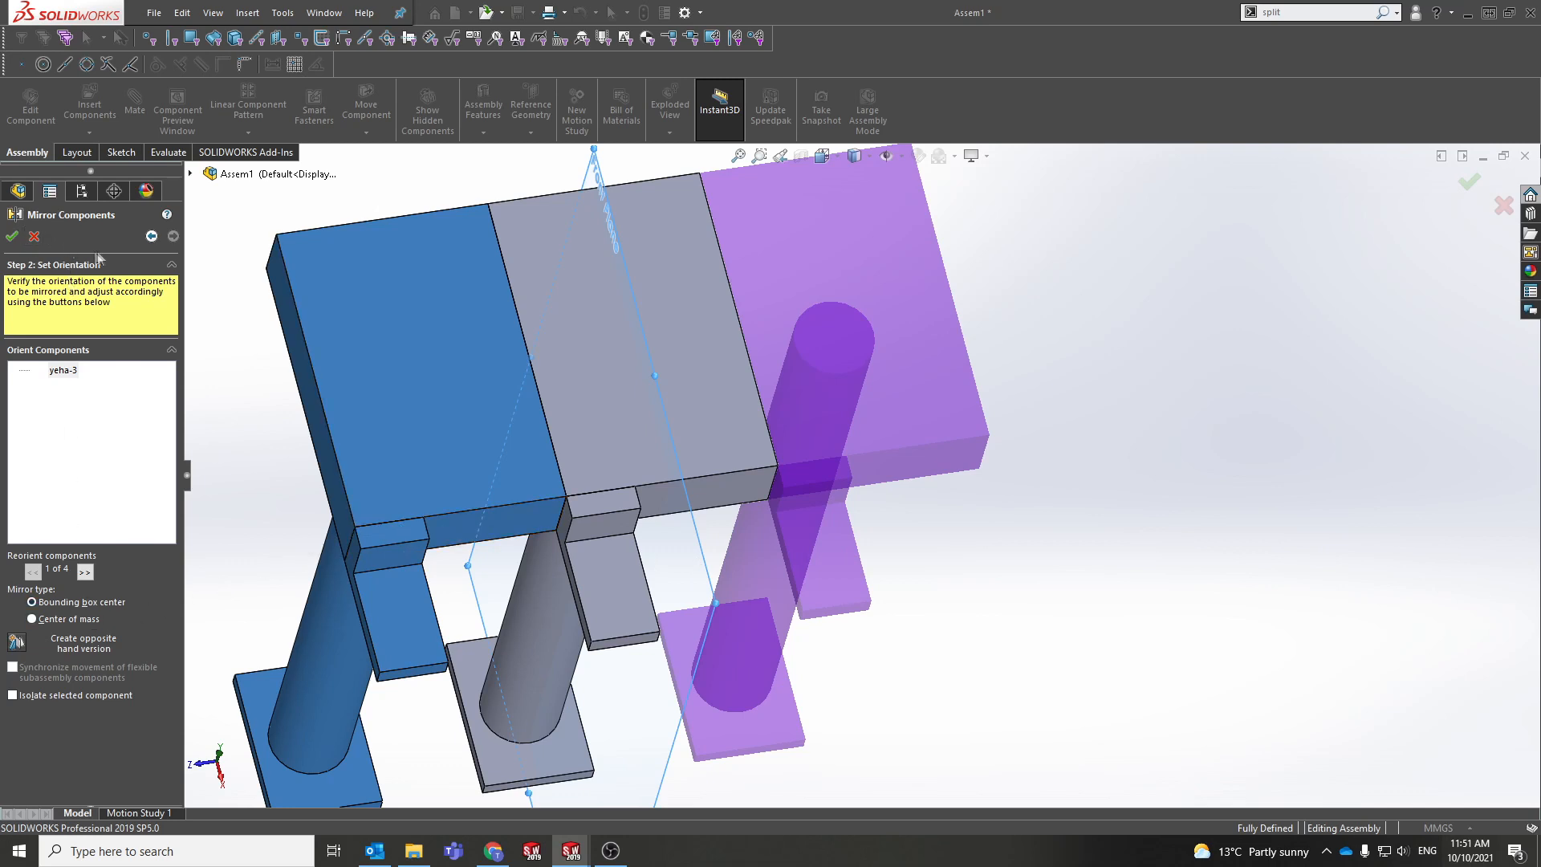
click(151, 236)
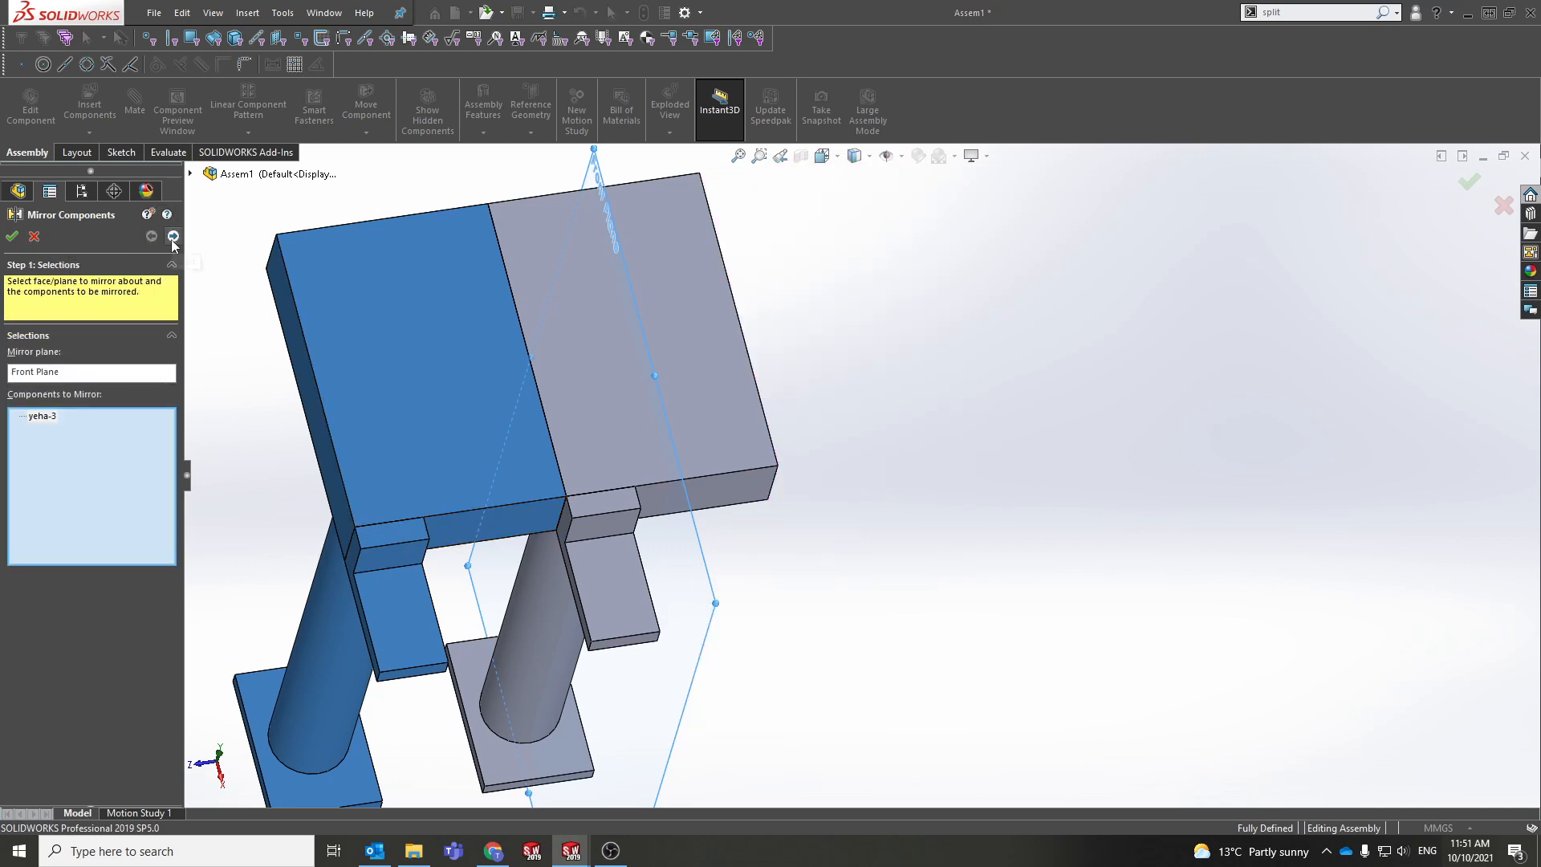
Step: Mirror yeha-3 as an opposite-hand version, giving the derived part the base part's units
click(172, 236)
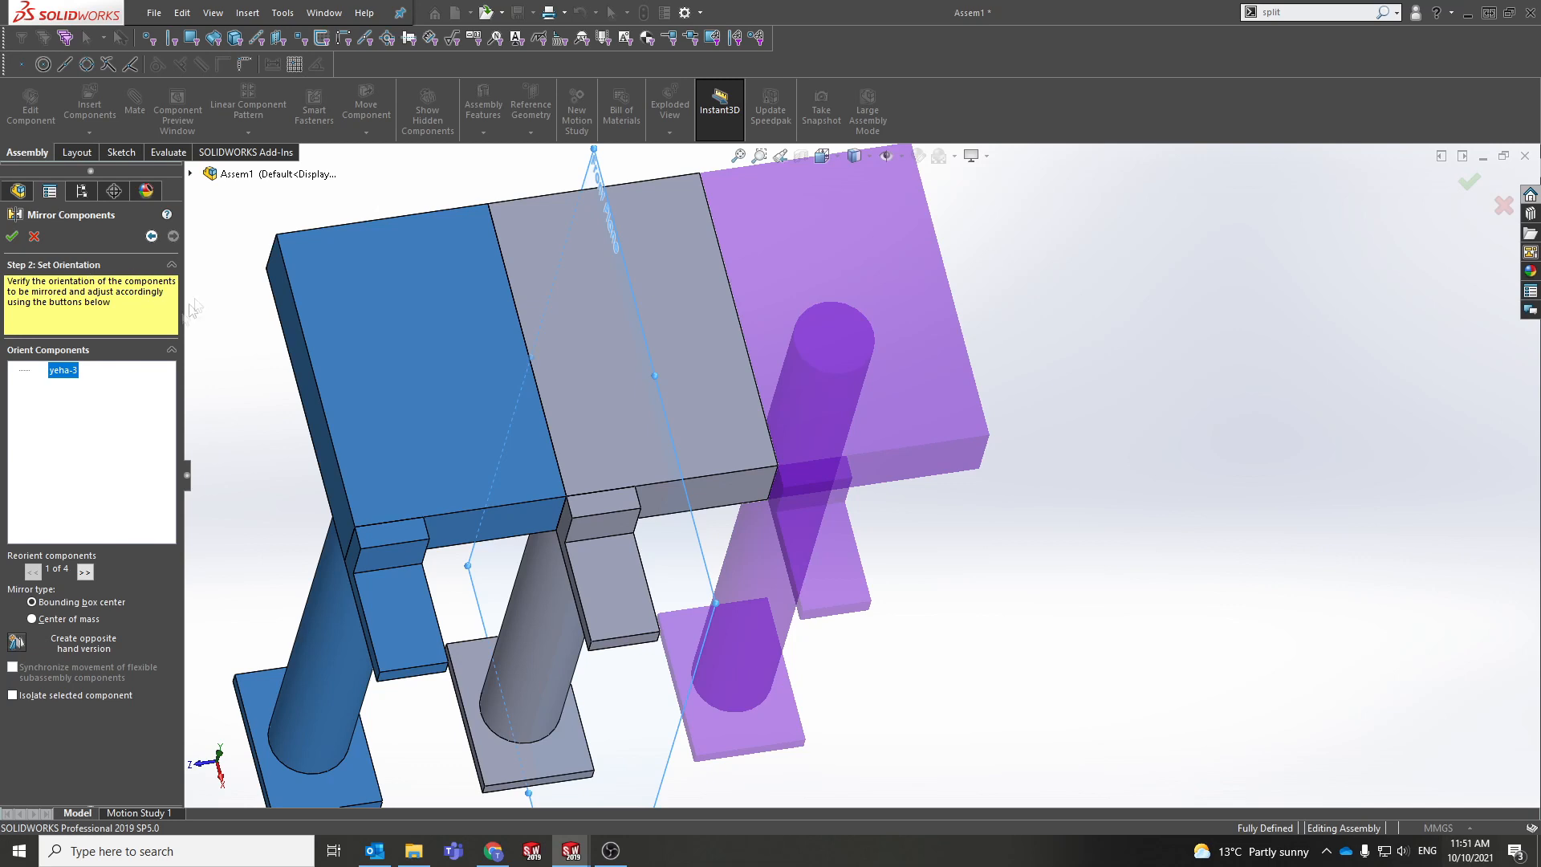
click(22, 649)
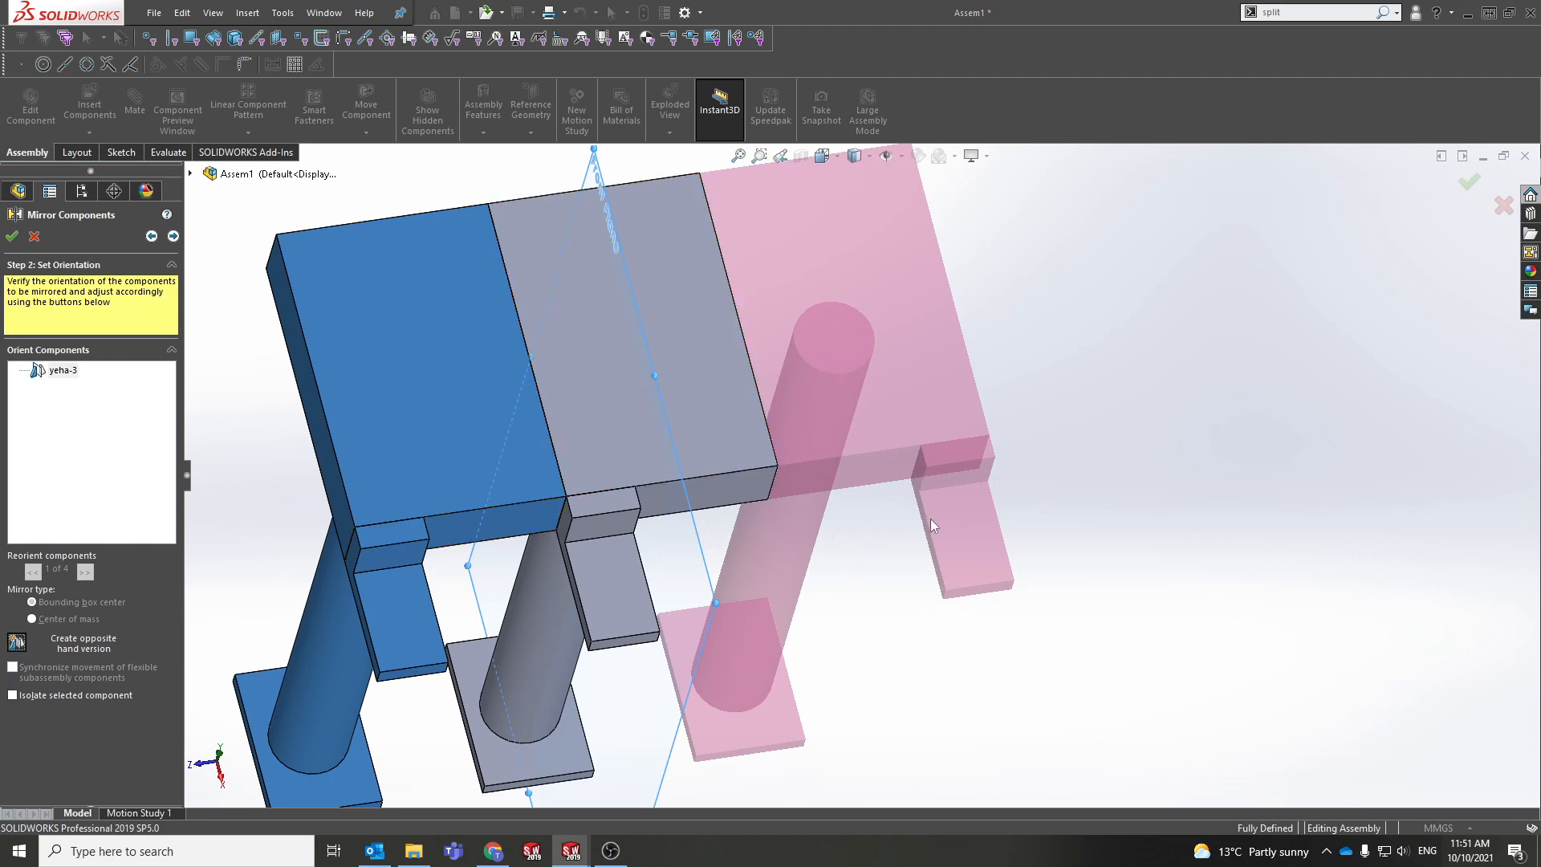
scroll(931, 518, up, 5)
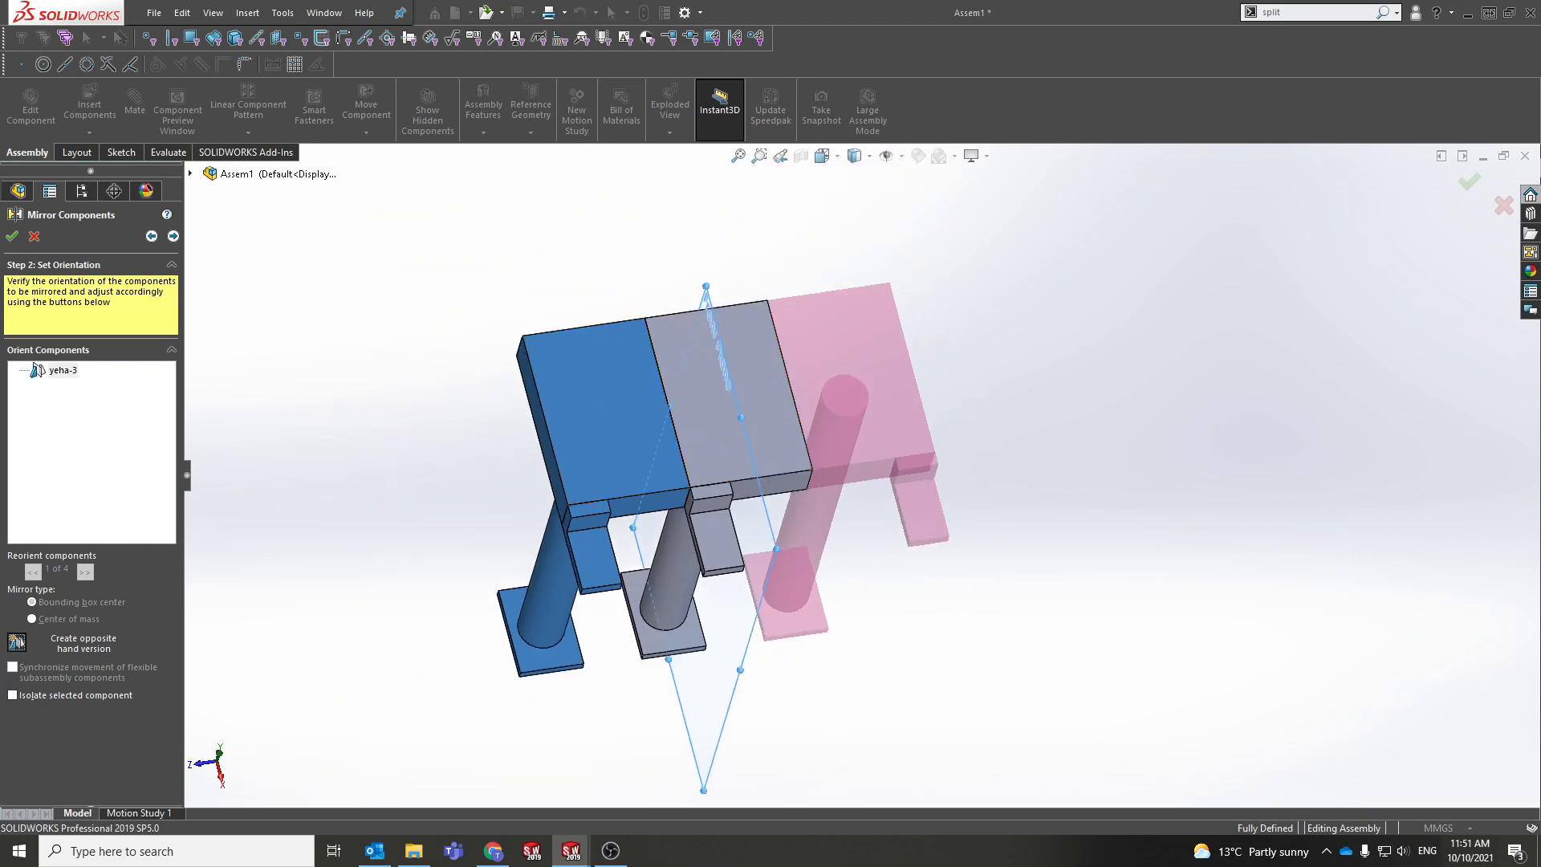
click(8, 238)
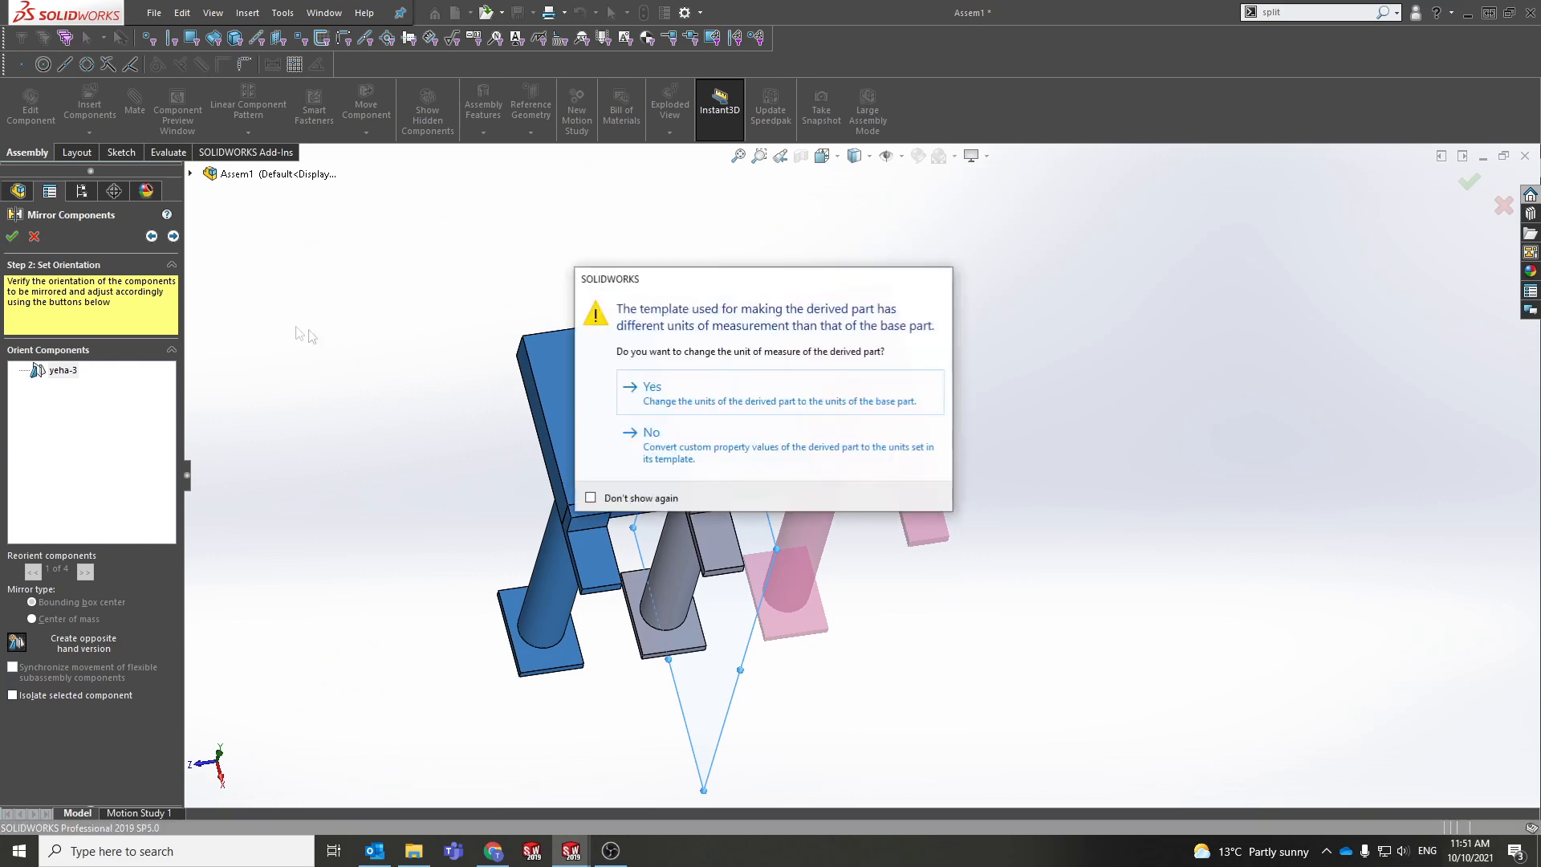
click(705, 407)
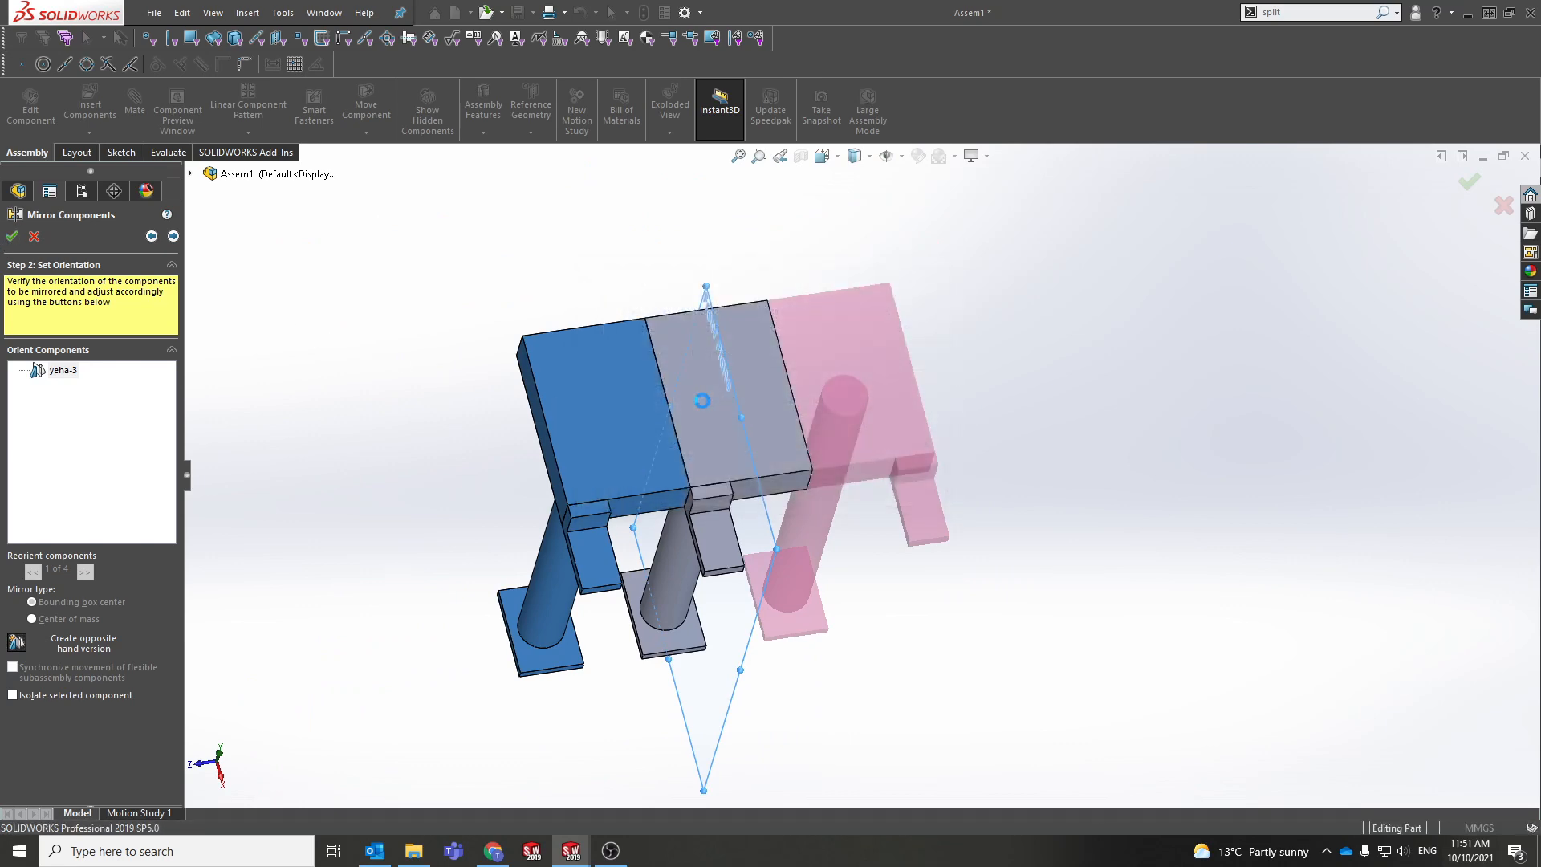
middle_drag(492, 437, 949, 546)
middle_drag(731, 442, 741, 458)
scroll(741, 458, up, 3)
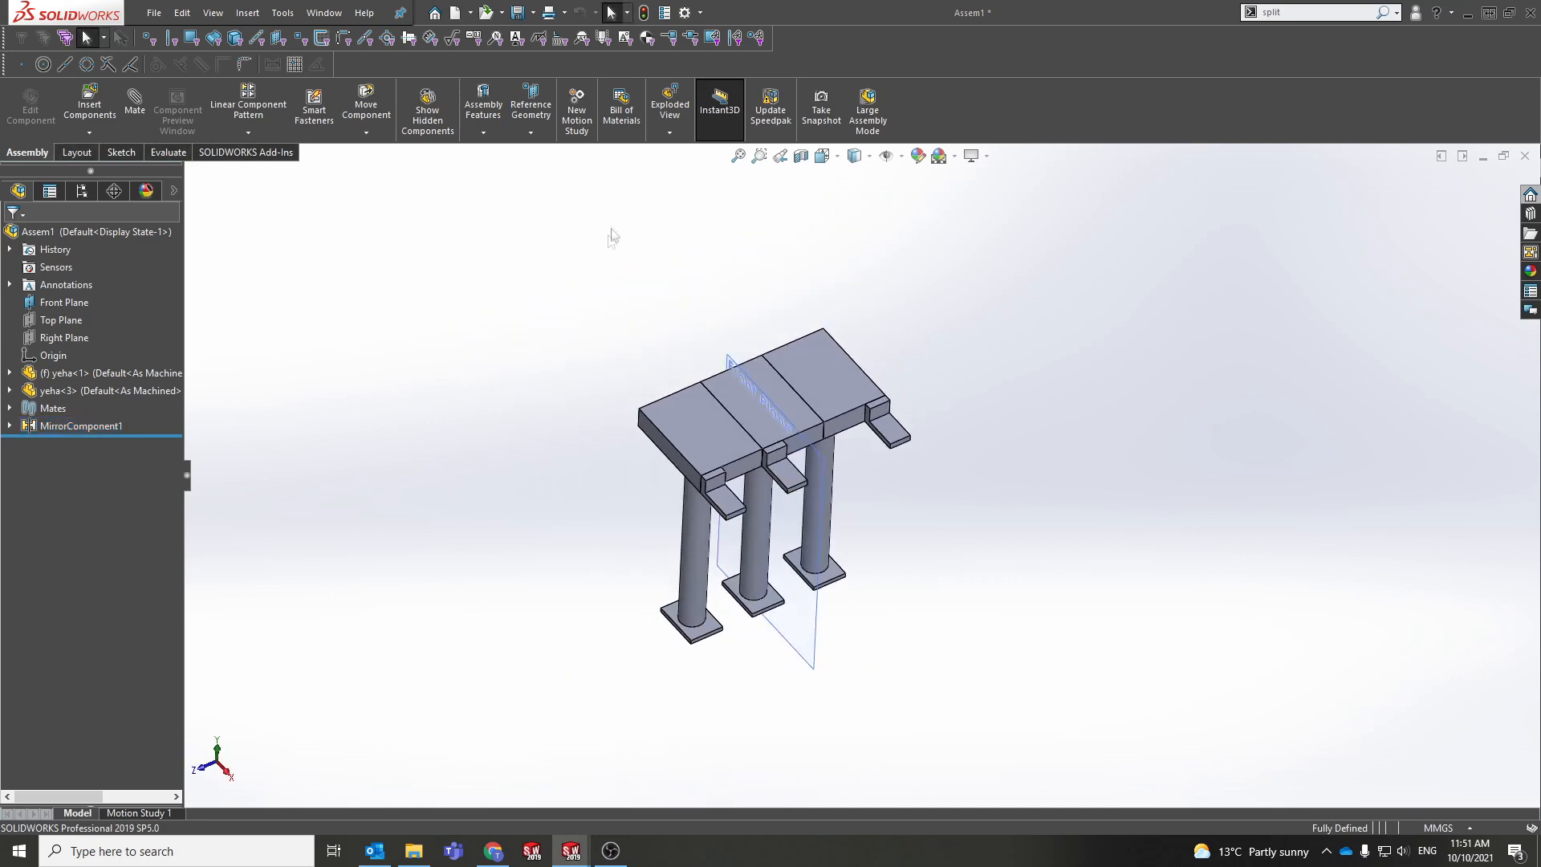
click(367, 106)
click(863, 403)
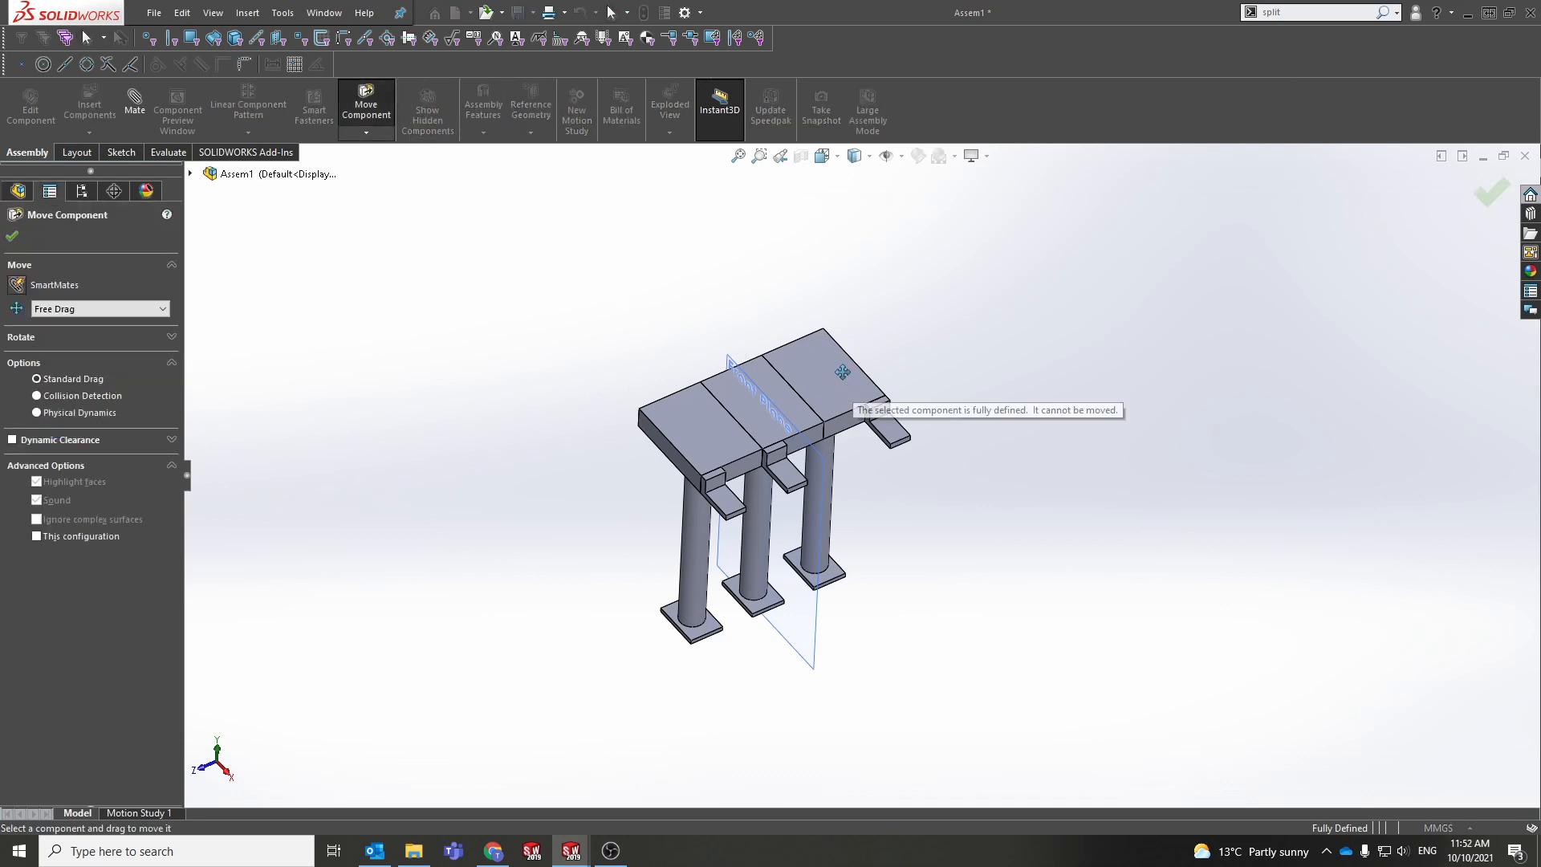
click(1309, 11)
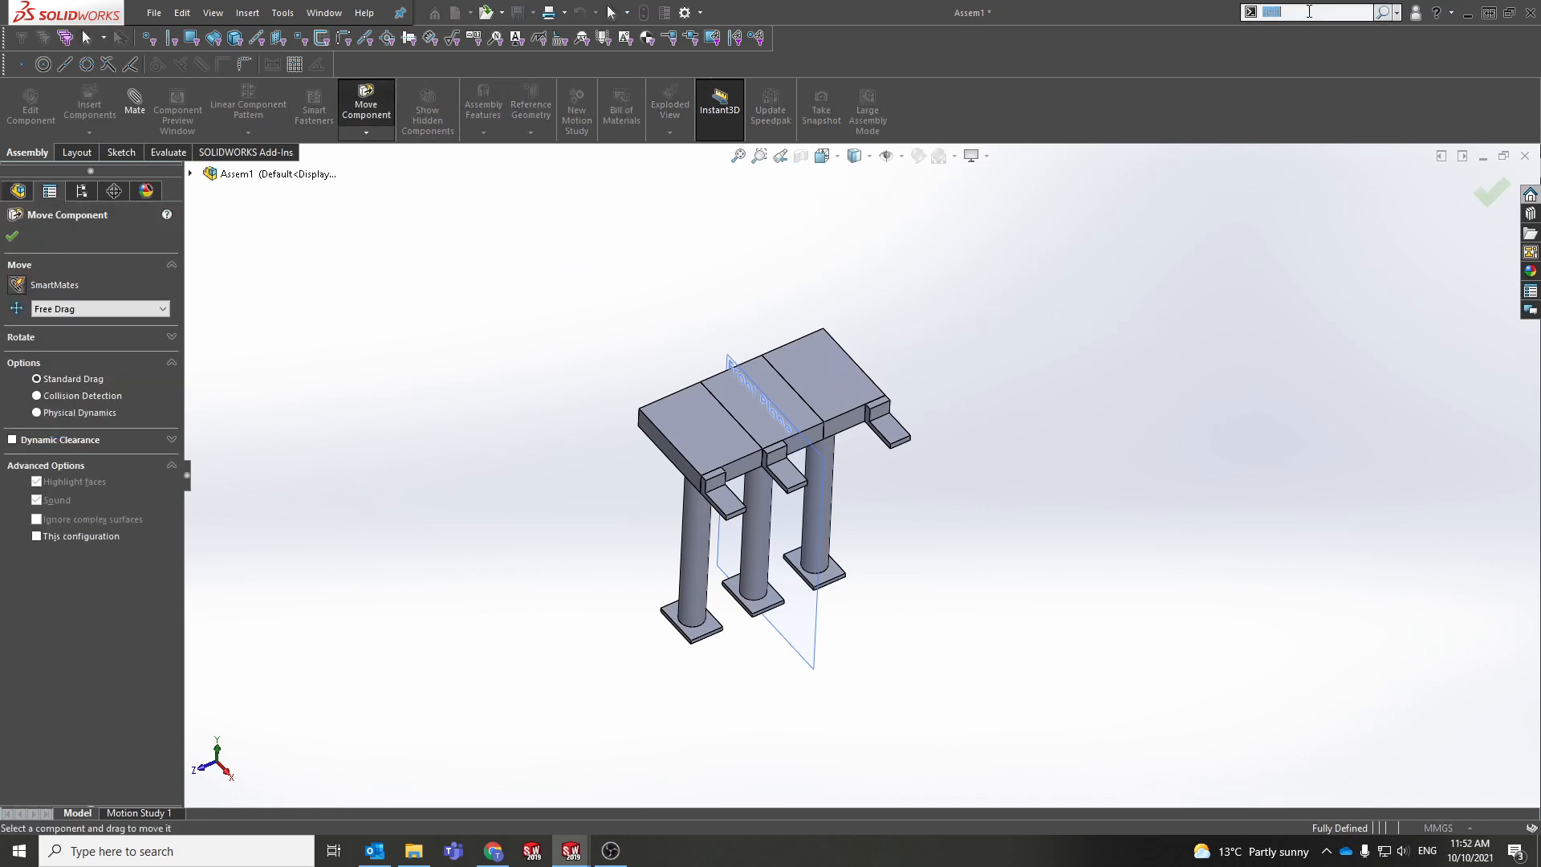
text(move)
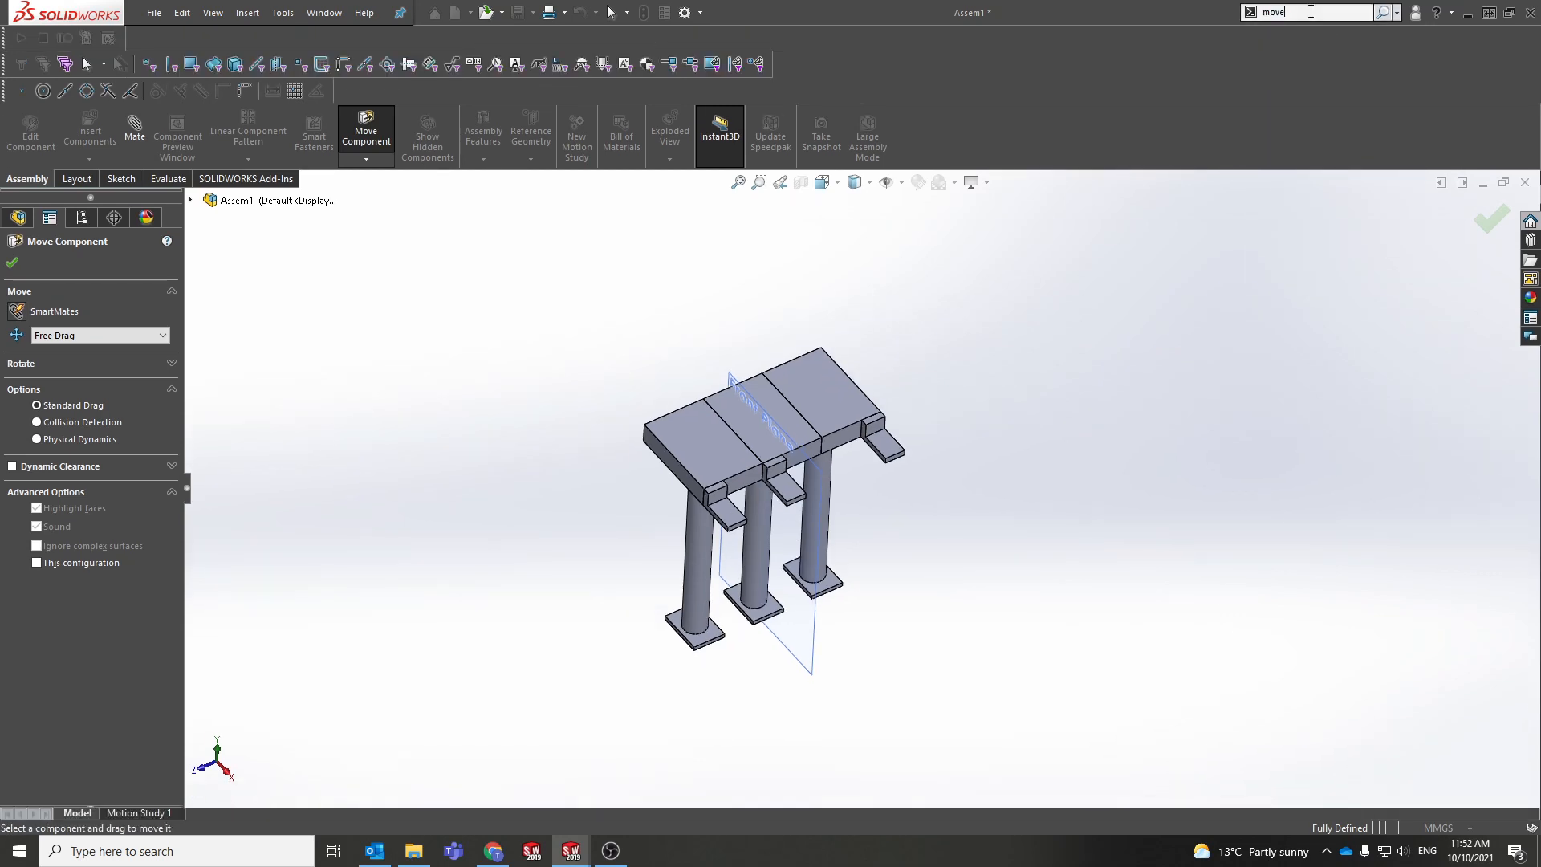
key(Escape)
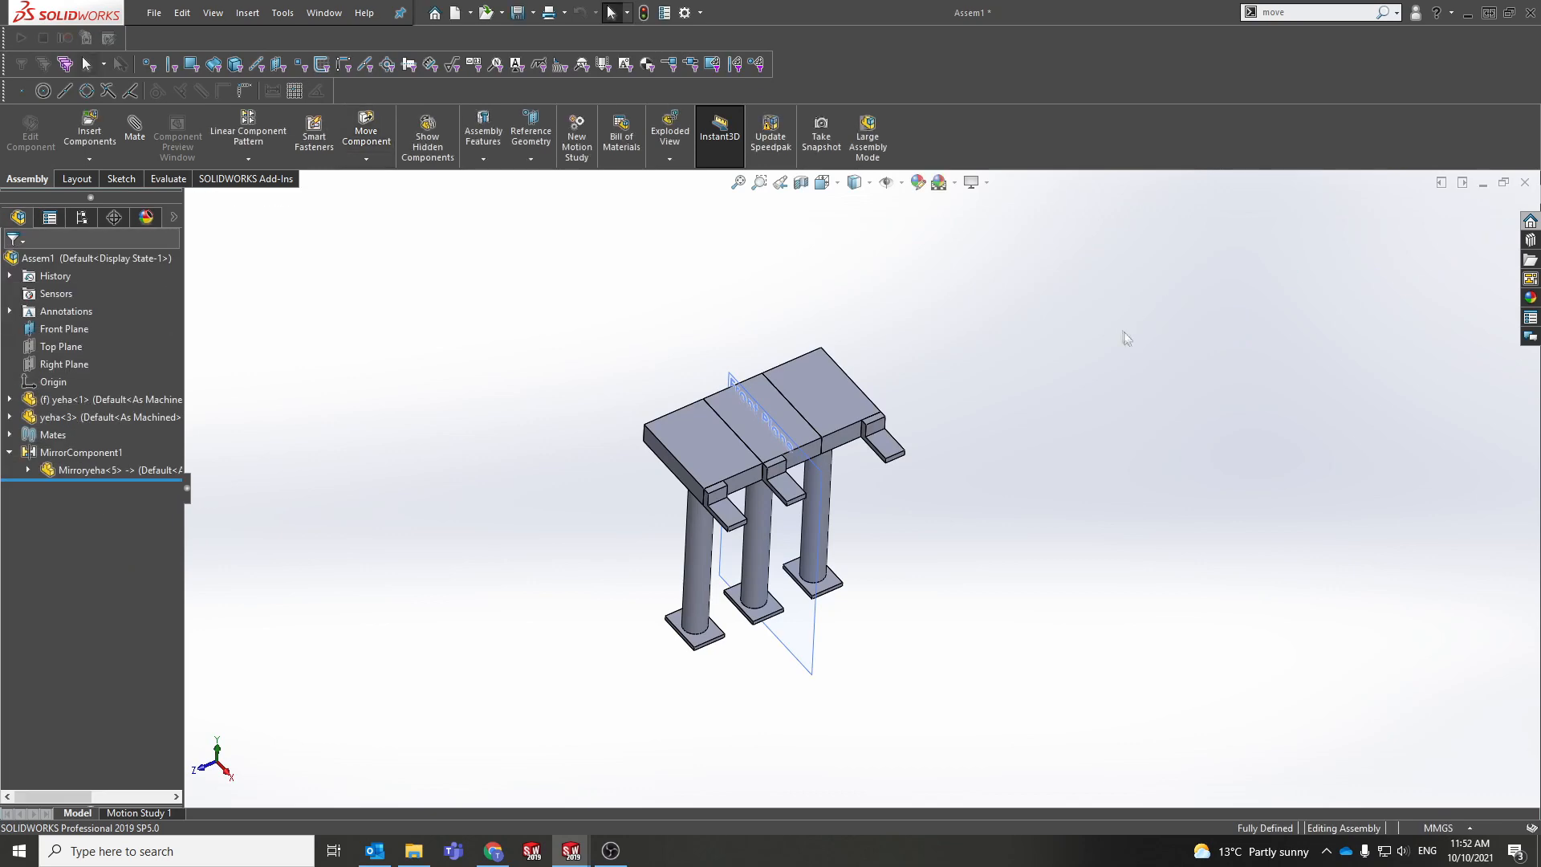
scroll(805, 447, down, 5)
scroll(816, 459, up, 5)
mouse_move(869, 489)
middle_down()
mouse_move(828, 409)
mouse_move(873, 476)
mouse_move(855, 504)
middle_up()
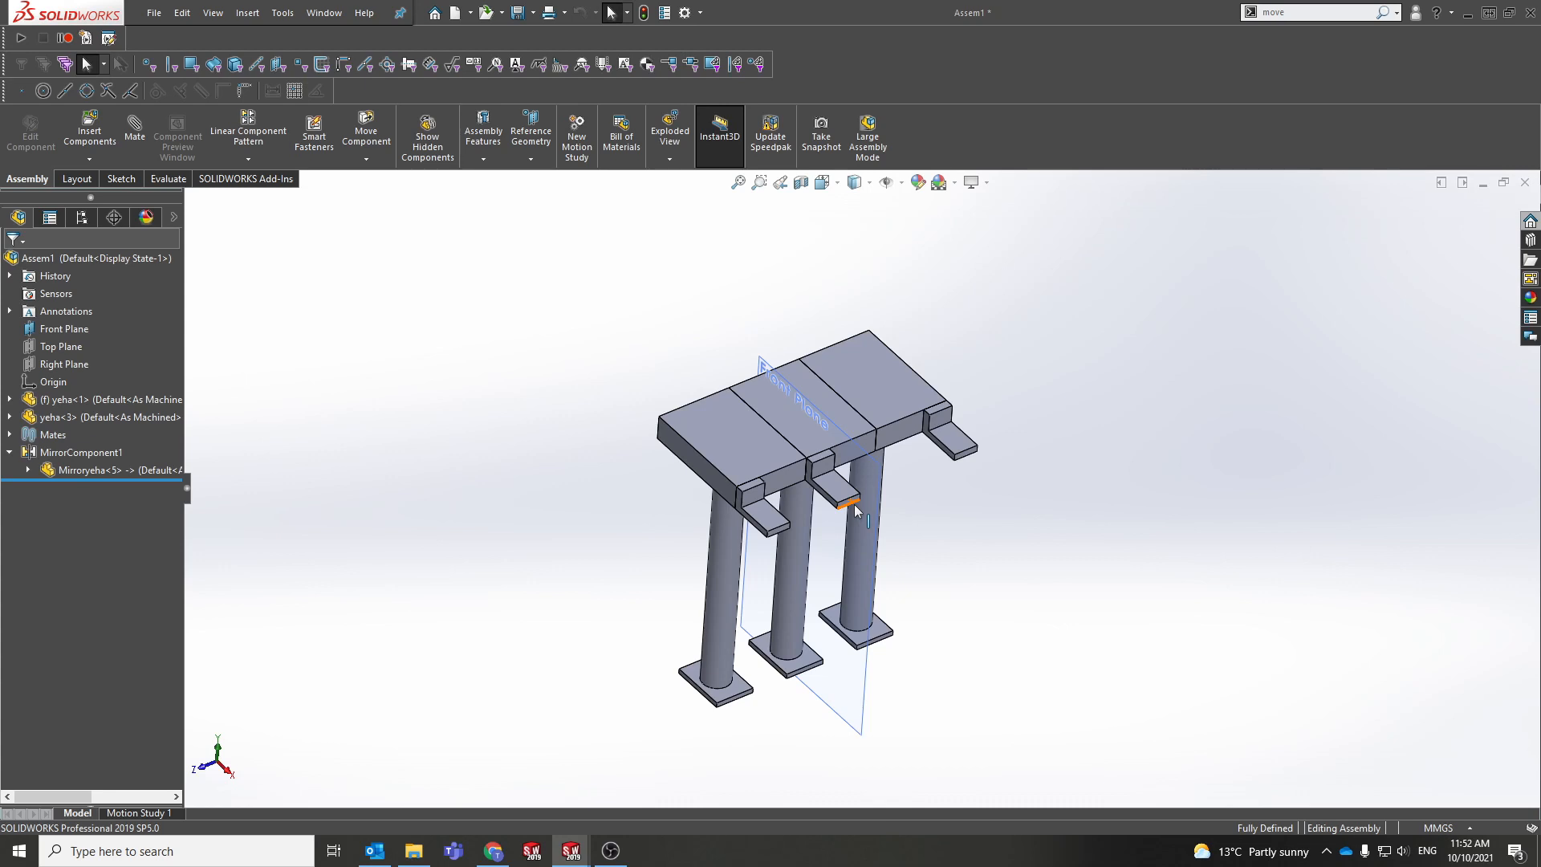
ctrl+middle_drag(931, 550, 873, 567)
mouse_move(686, 474)
middle_down()
mouse_move(791, 321)
mouse_move(736, 504)
mouse_move(746, 562)
mouse_move(742, 491)
mouse_move(706, 410)
mouse_move(689, 481)
middle_up()
Step: Select the middle block's top face, try Edit Part, and make the part opaque again
scroll(690, 493, down, 3)
click(748, 501)
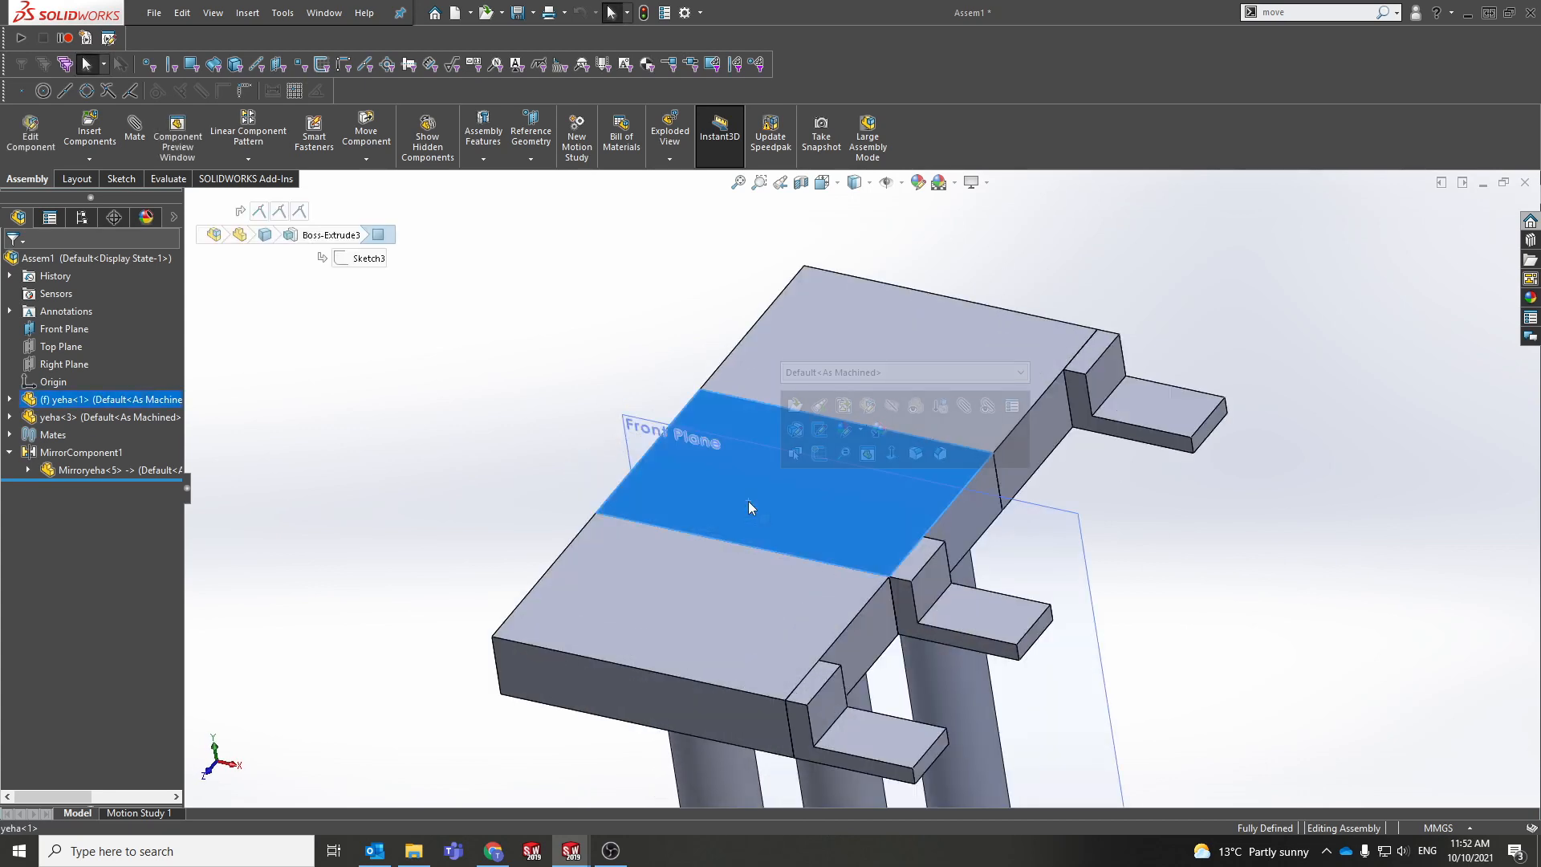
key(Escape)
click(729, 520)
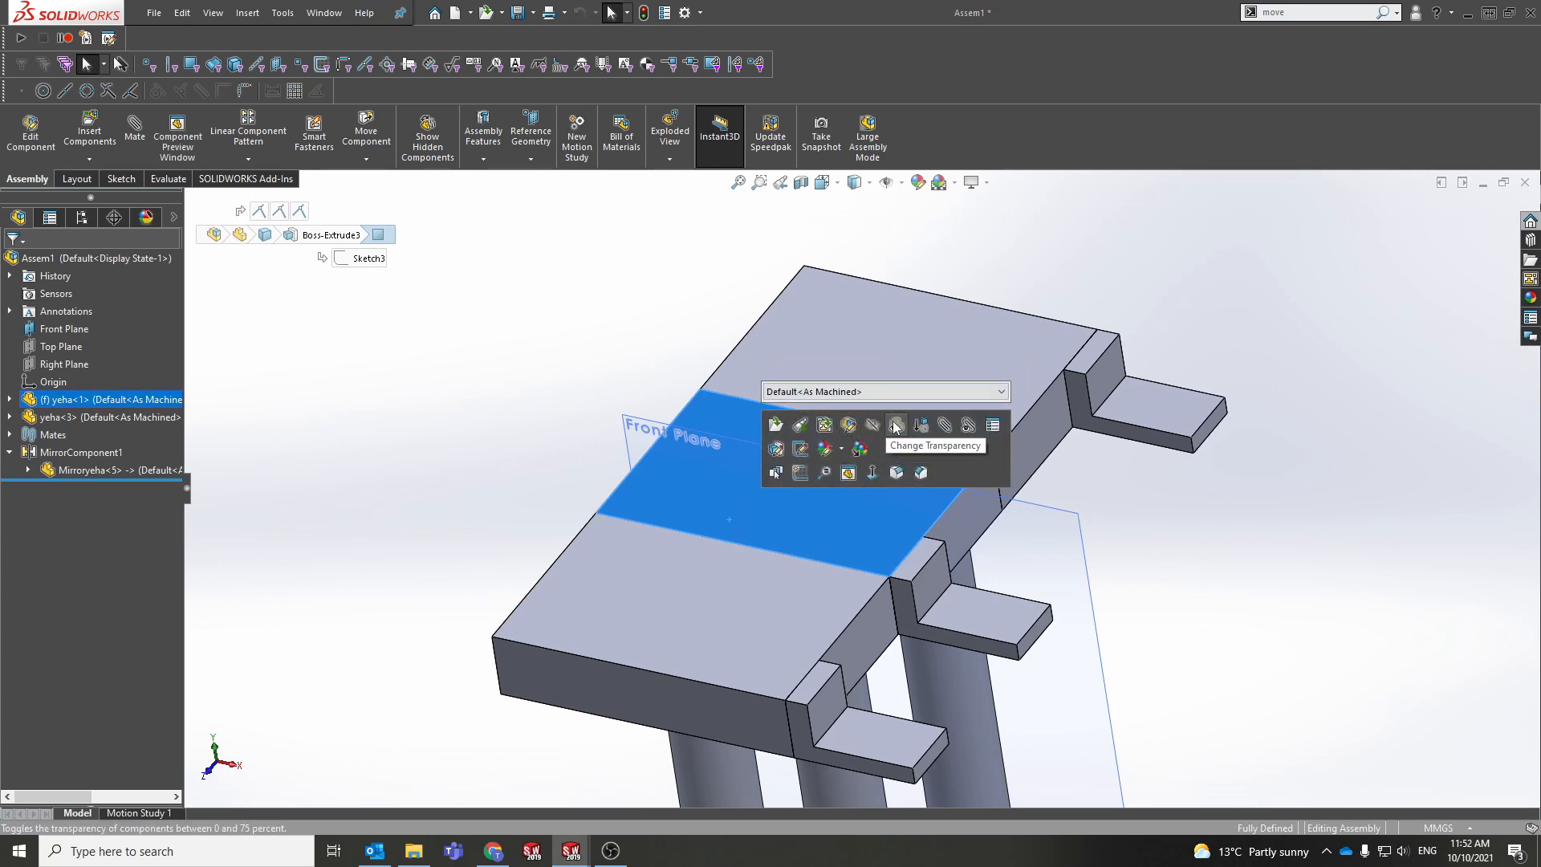
click(867, 435)
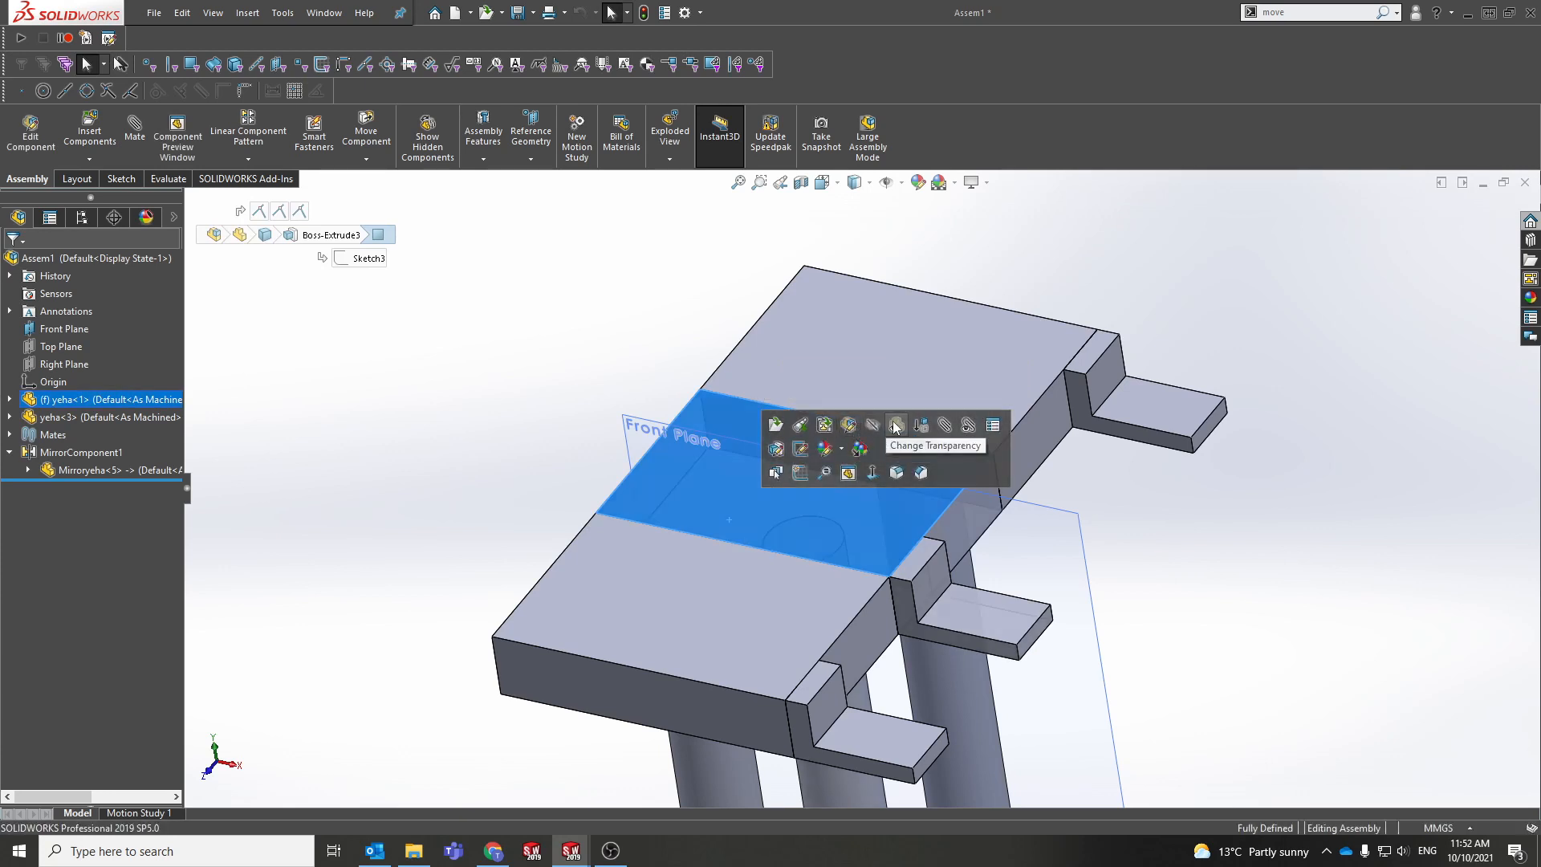
click(715, 488)
middle_drag(723, 495, 751, 552)
click(695, 501)
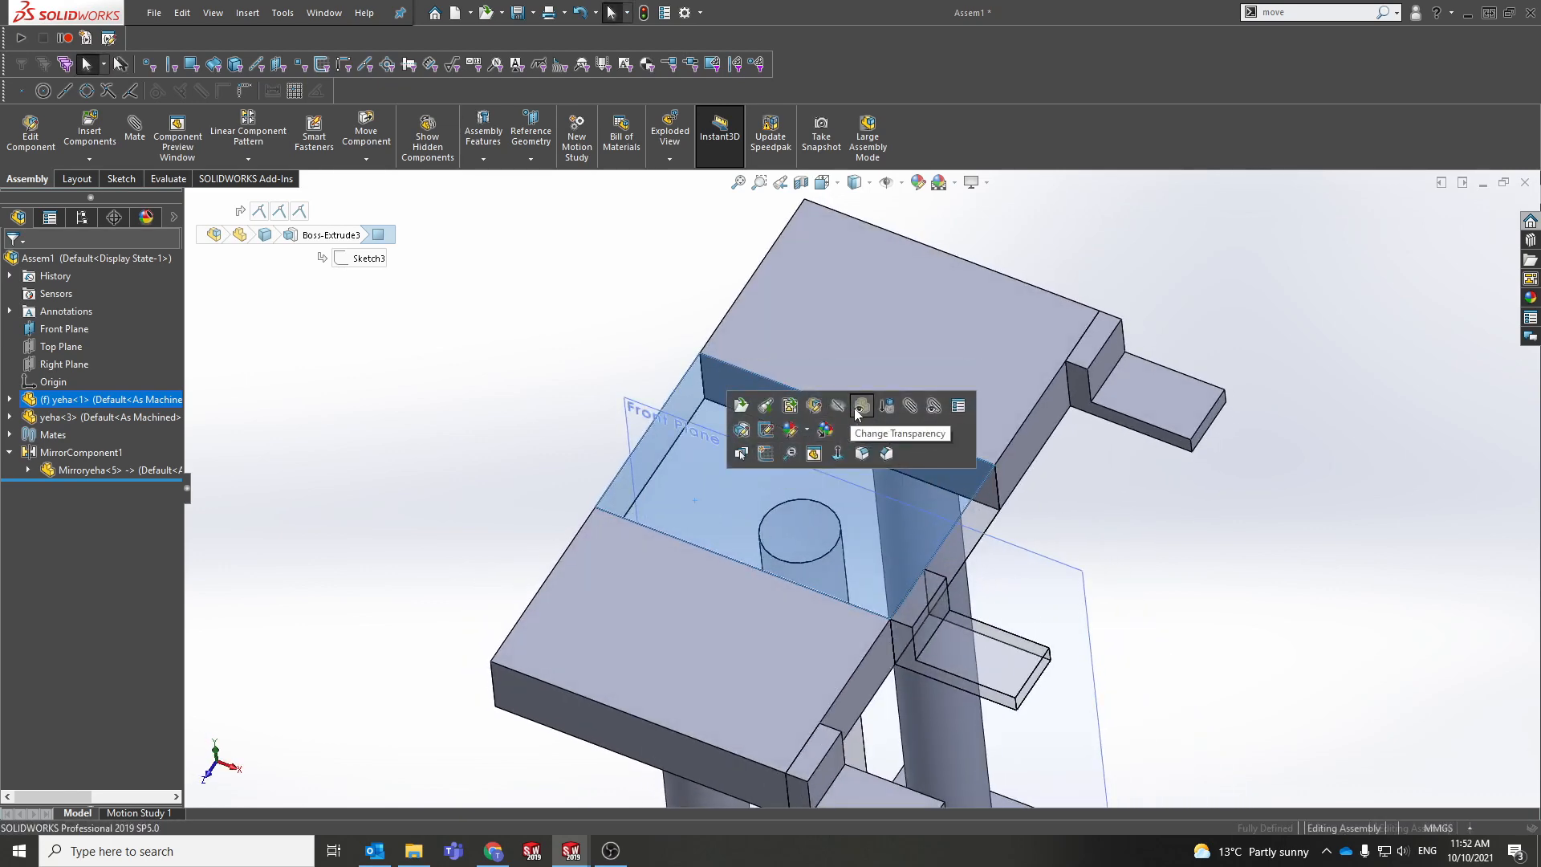
click(861, 406)
Step: Hide the middle yeha<1> part, then suppress it from the FeatureManager tree
click(676, 465)
click(819, 370)
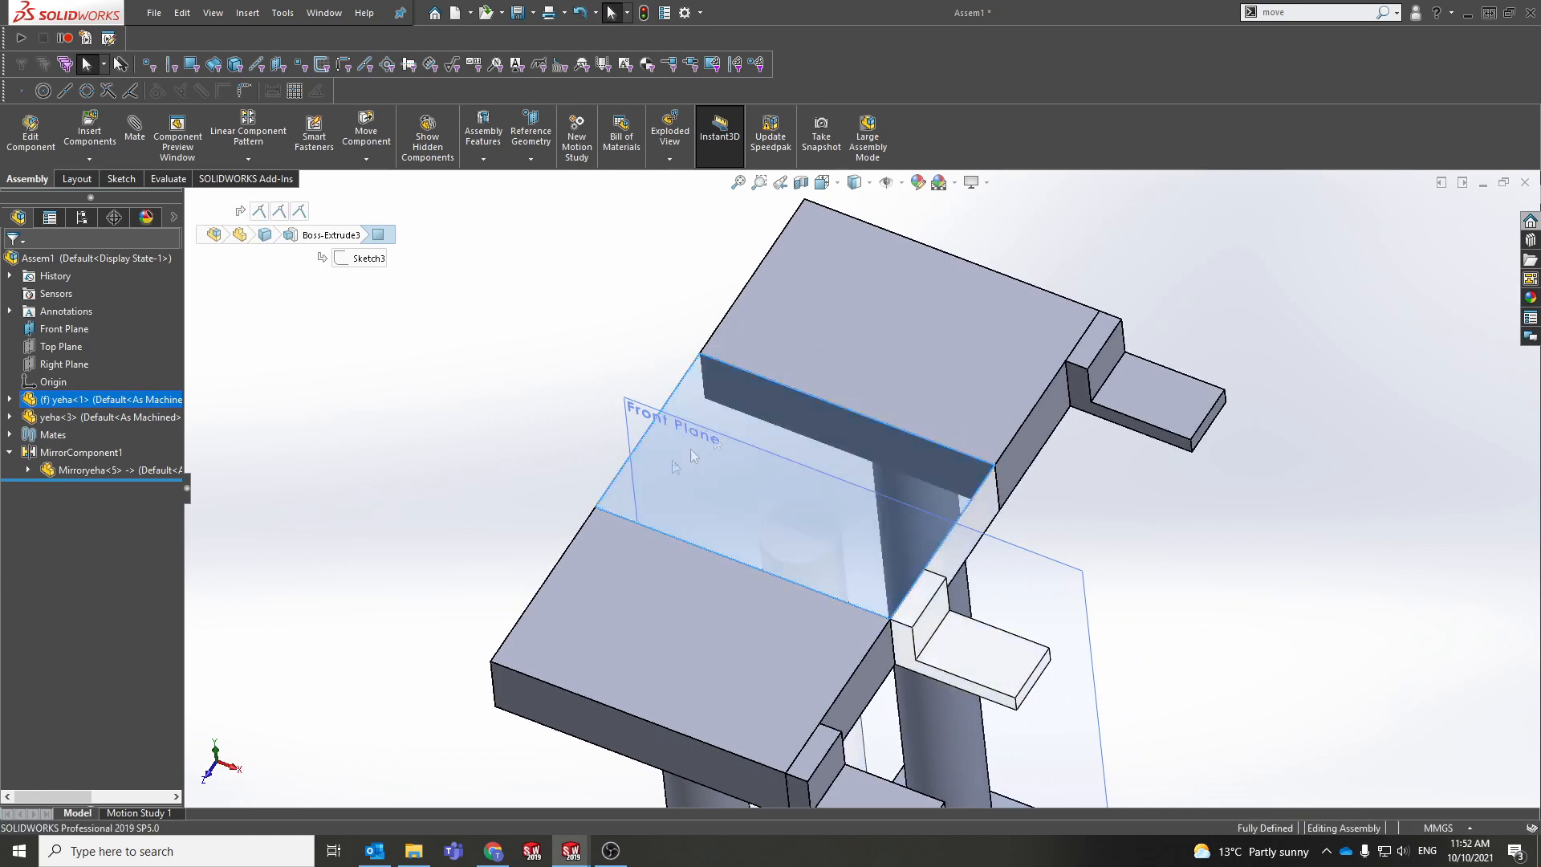
click(63, 402)
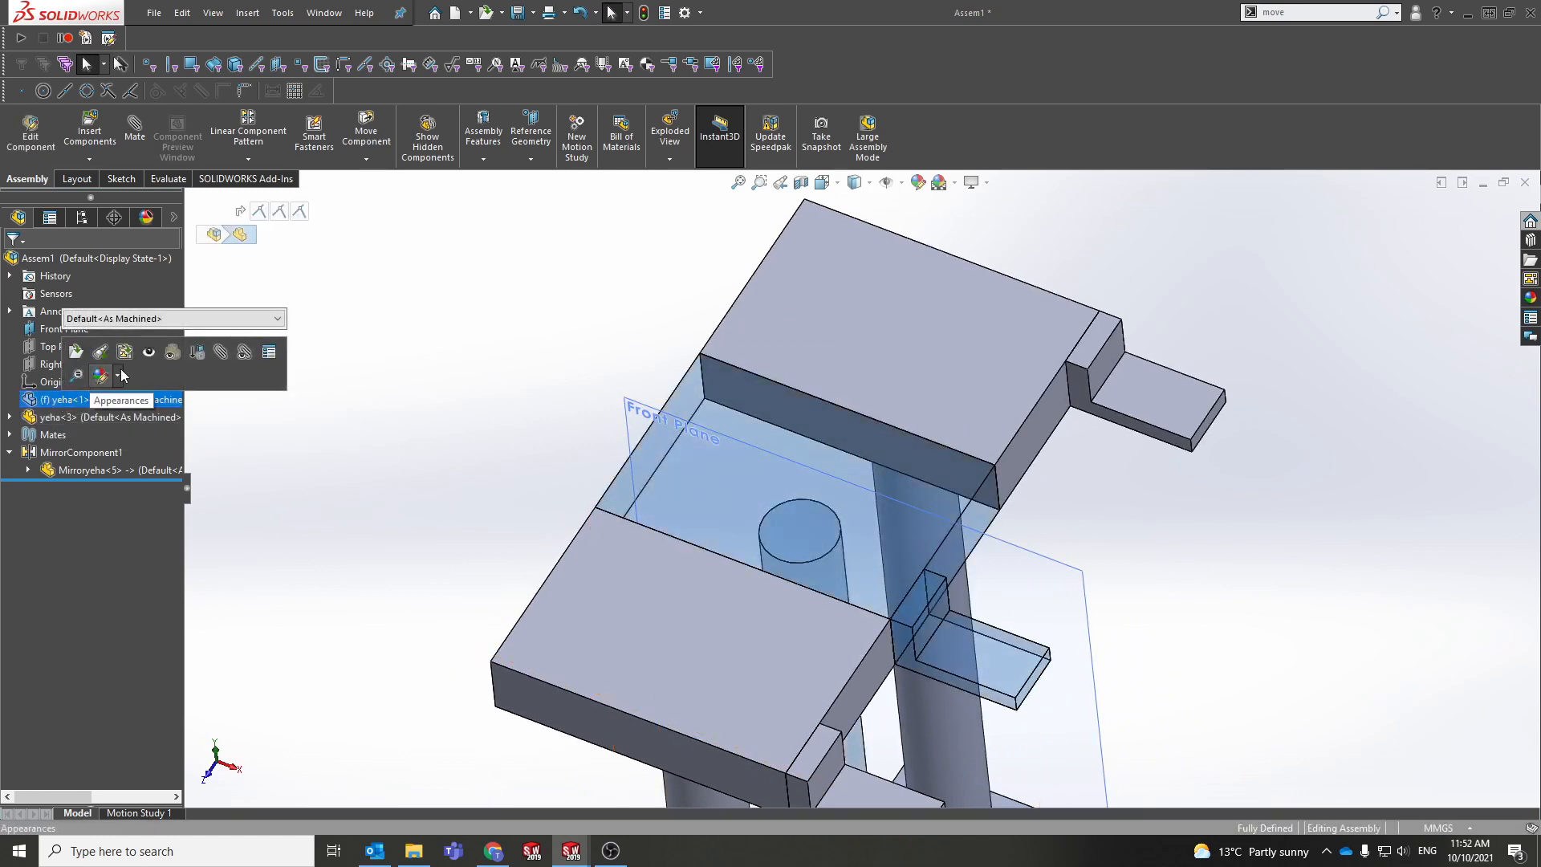
click(197, 353)
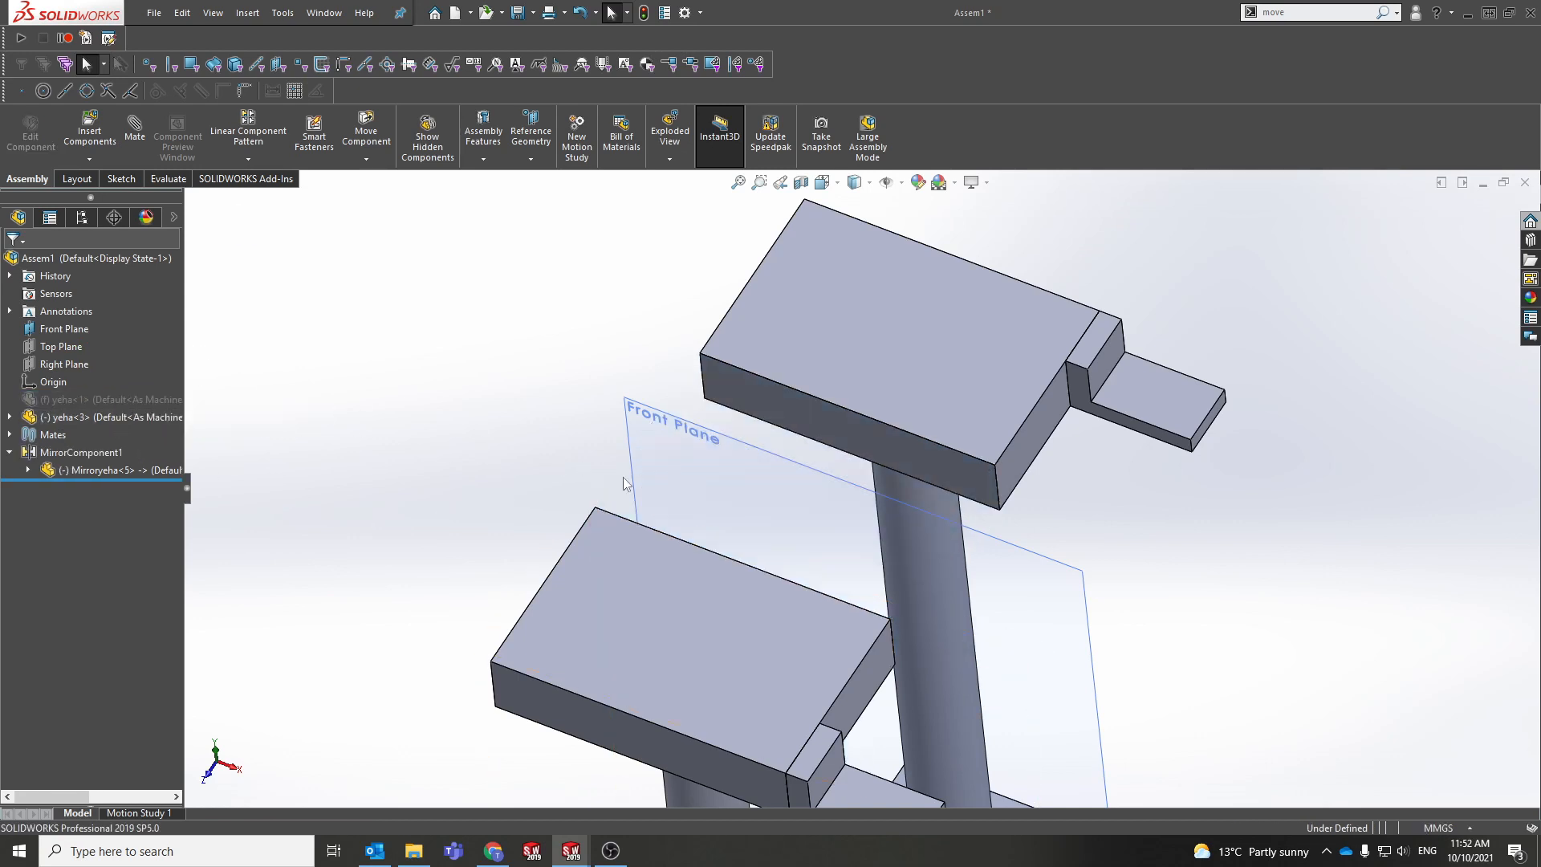
Step: Drag the upper stand piece and the lower yeha<3> apart, orbiting to check the gap
scroll(623, 477, up, 3)
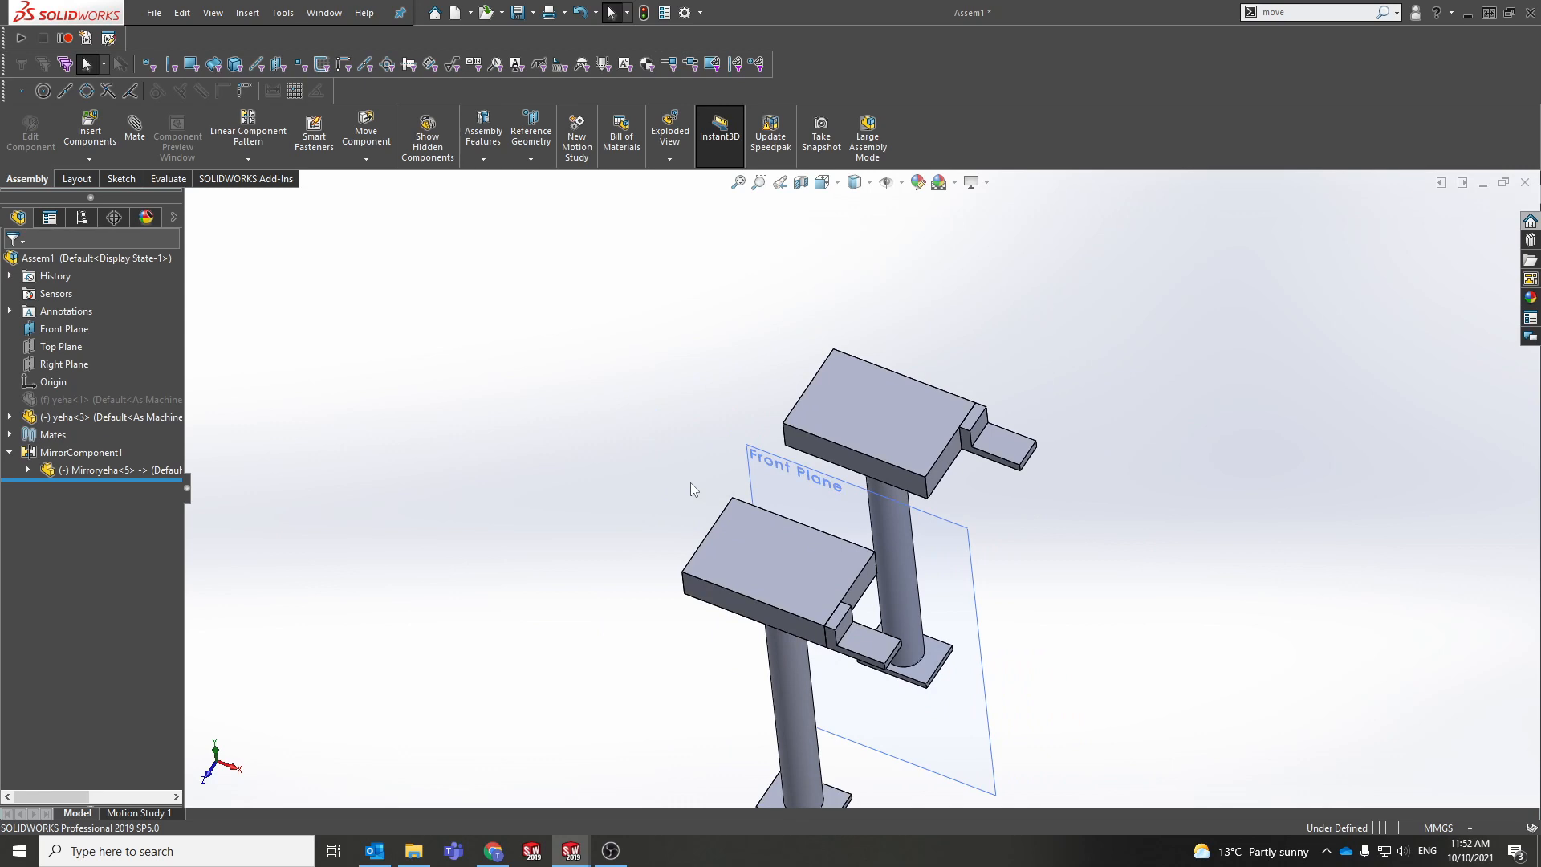
click(88, 399)
drag(903, 425, 981, 382)
drag(773, 642, 706, 671)
click(49, 399)
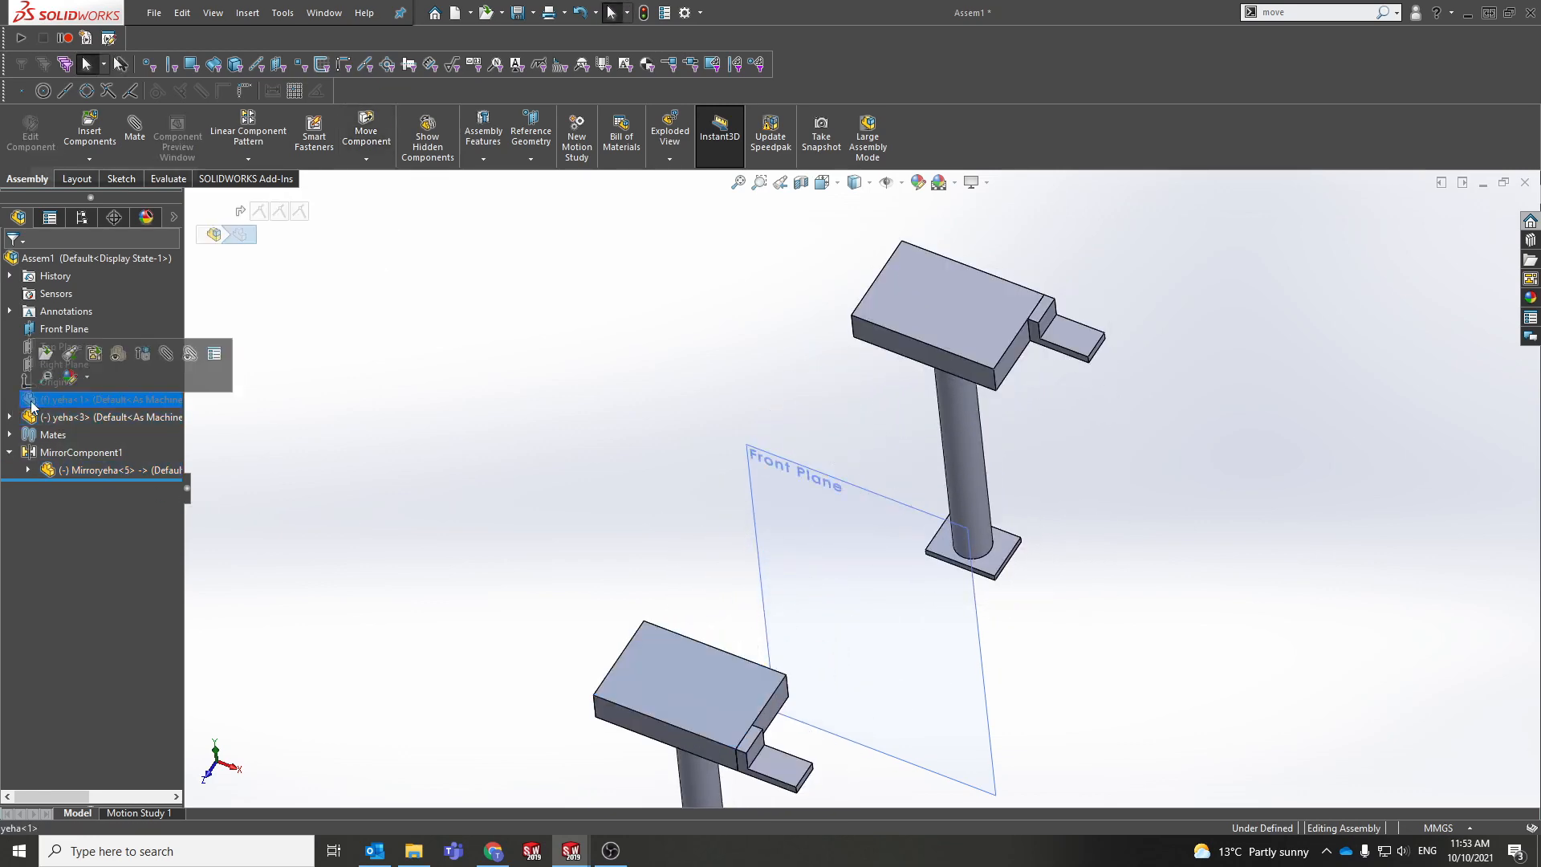
middle_drag(636, 600, 619, 570)
click(624, 634)
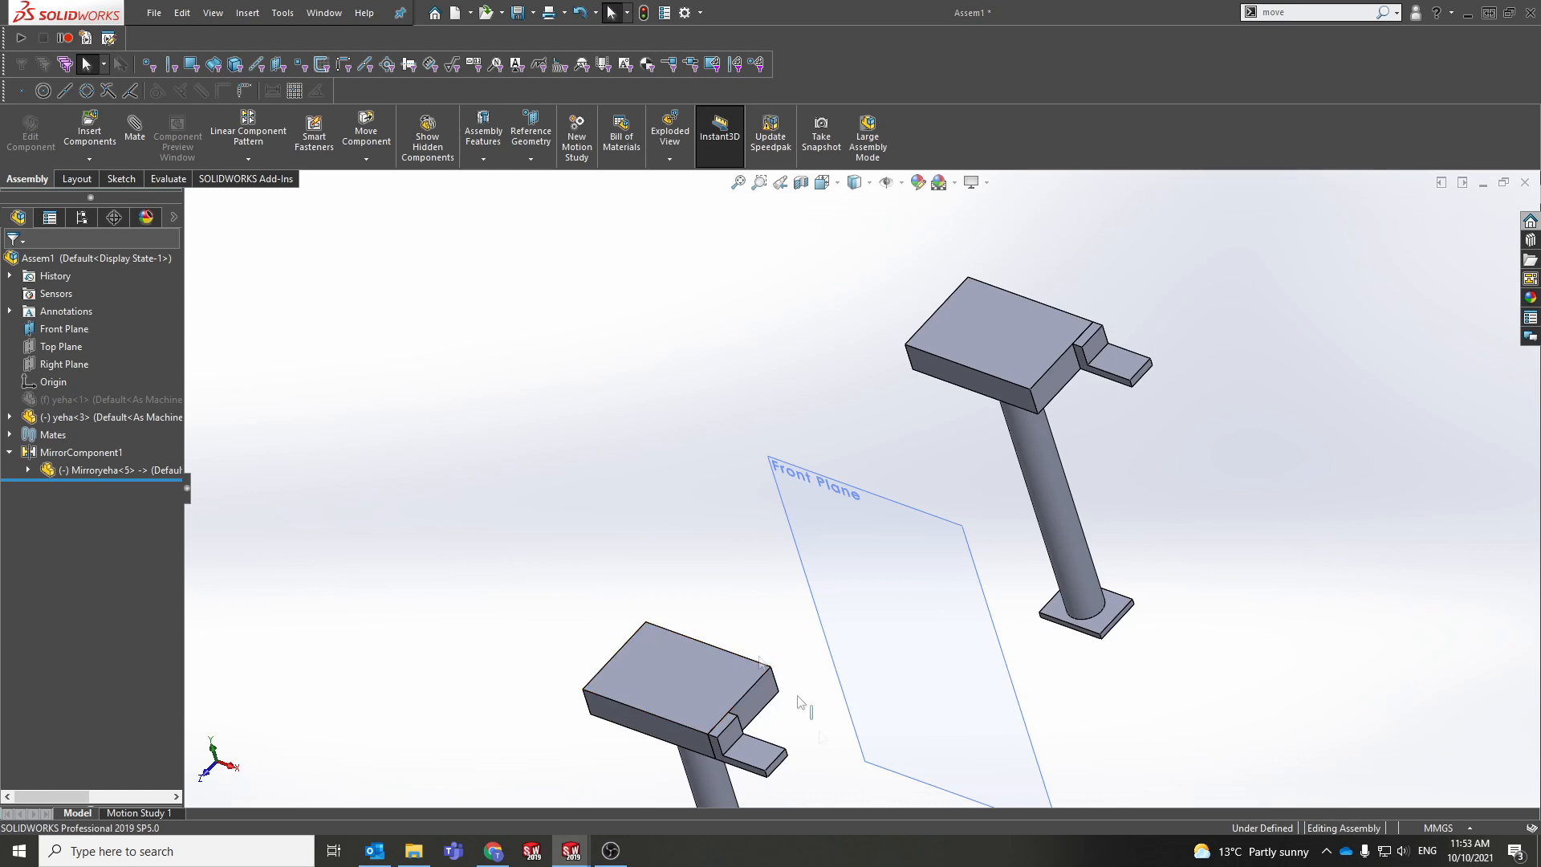
middle_drag(630, 616, 570, 579)
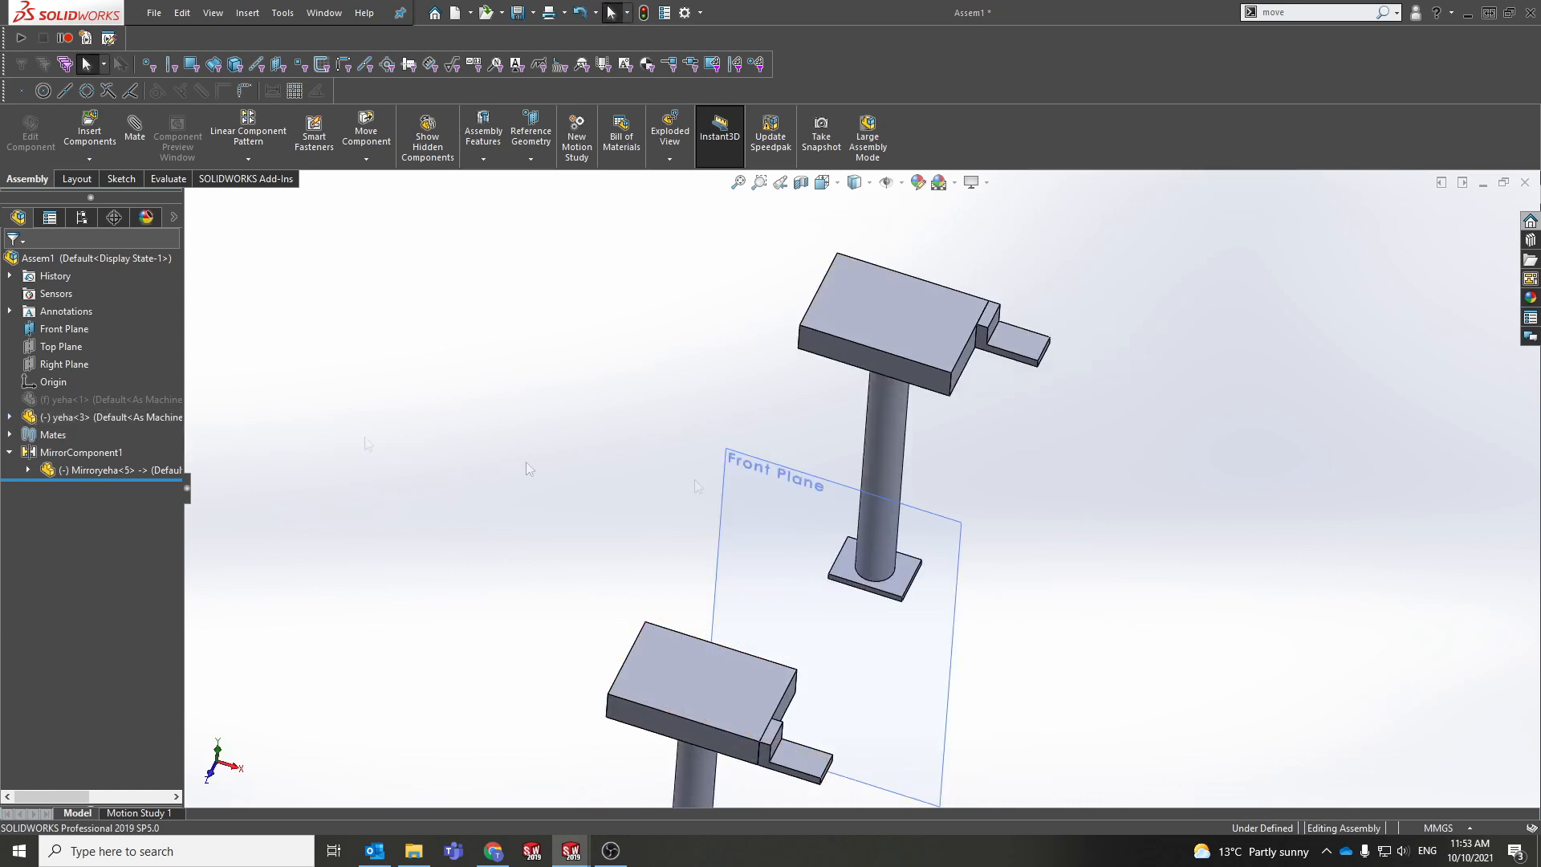
Step: Review the assembly's Mates list, then bring up the actions for suppressed yeha<1>
click(9, 435)
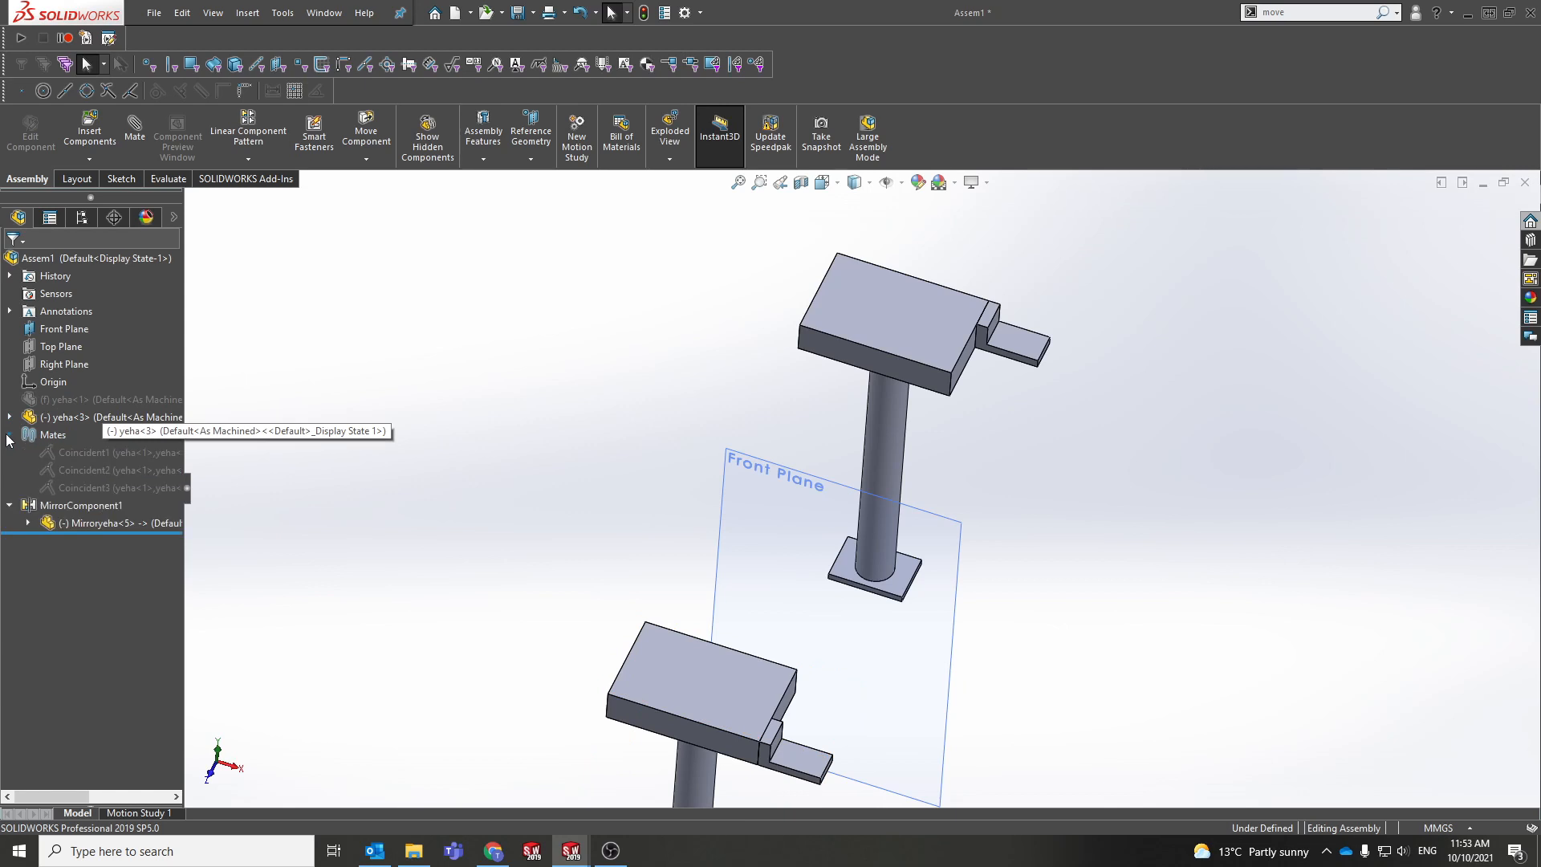
click(9, 435)
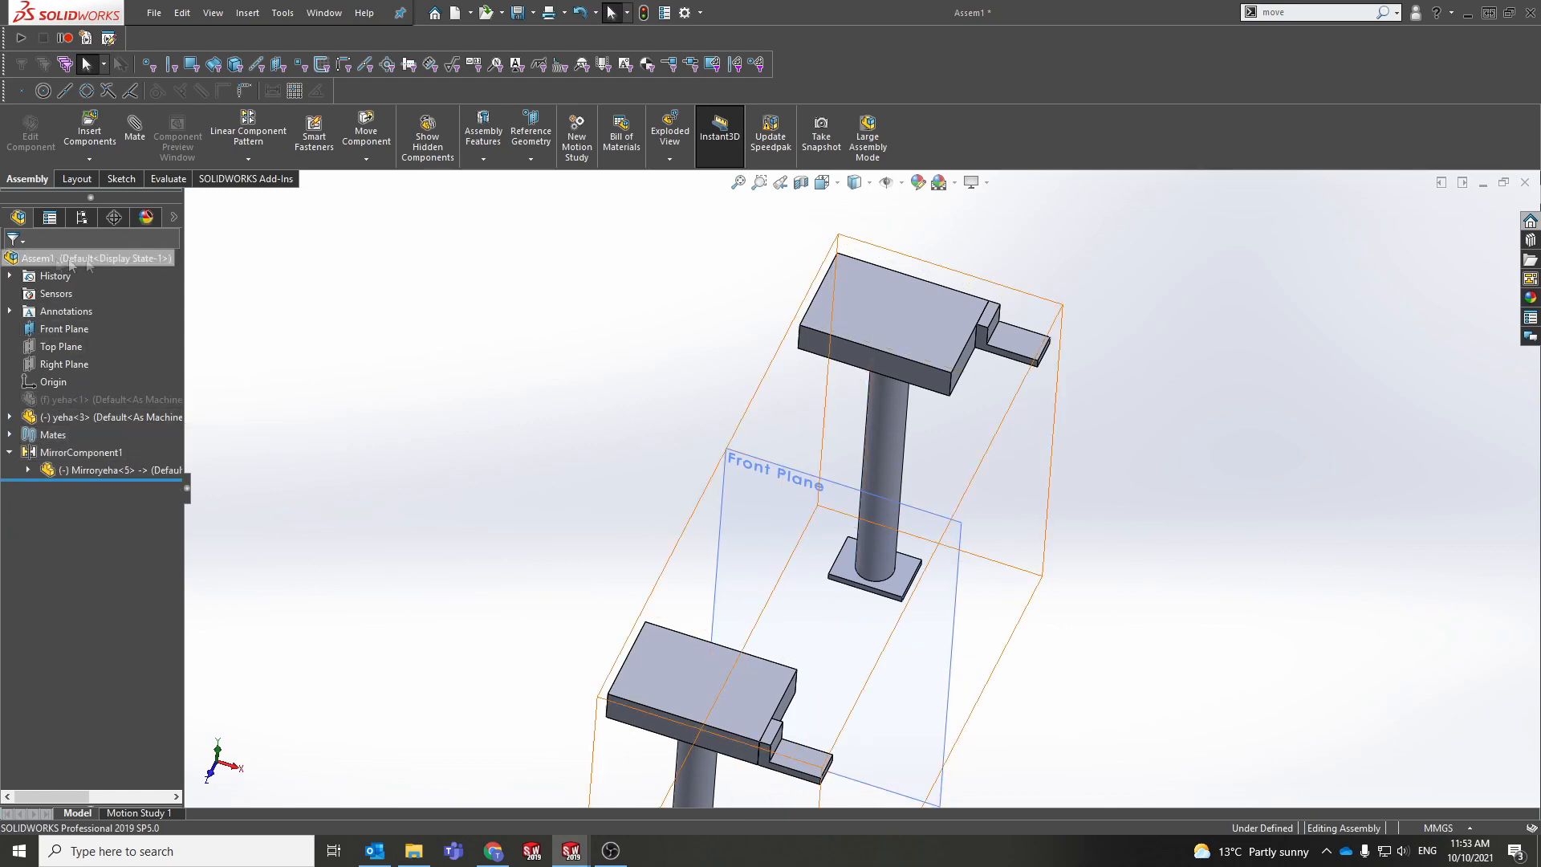
click(10, 437)
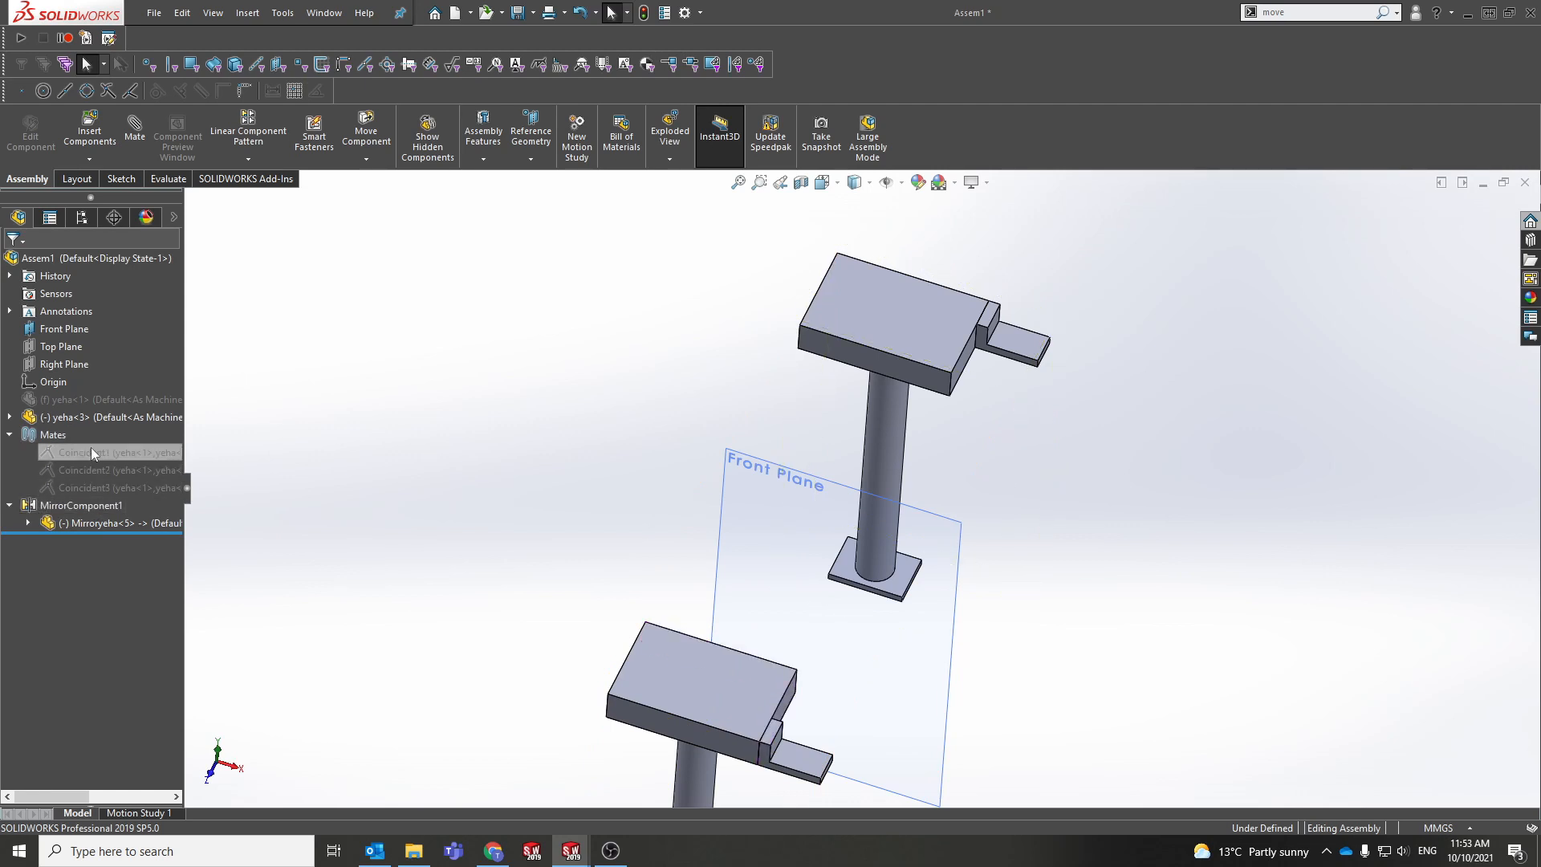
click(9, 435)
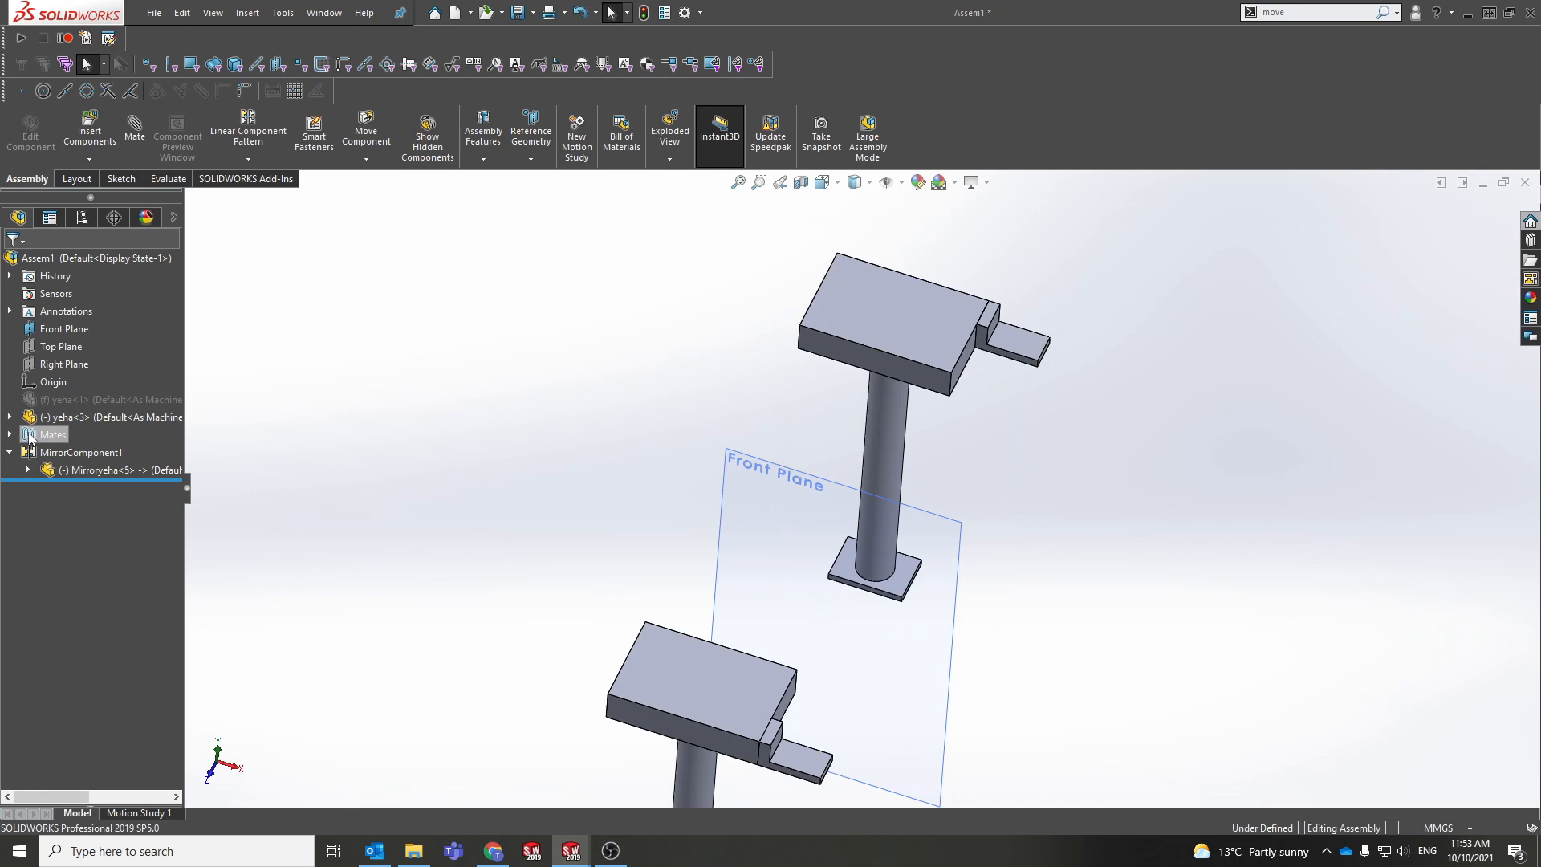
click(88, 401)
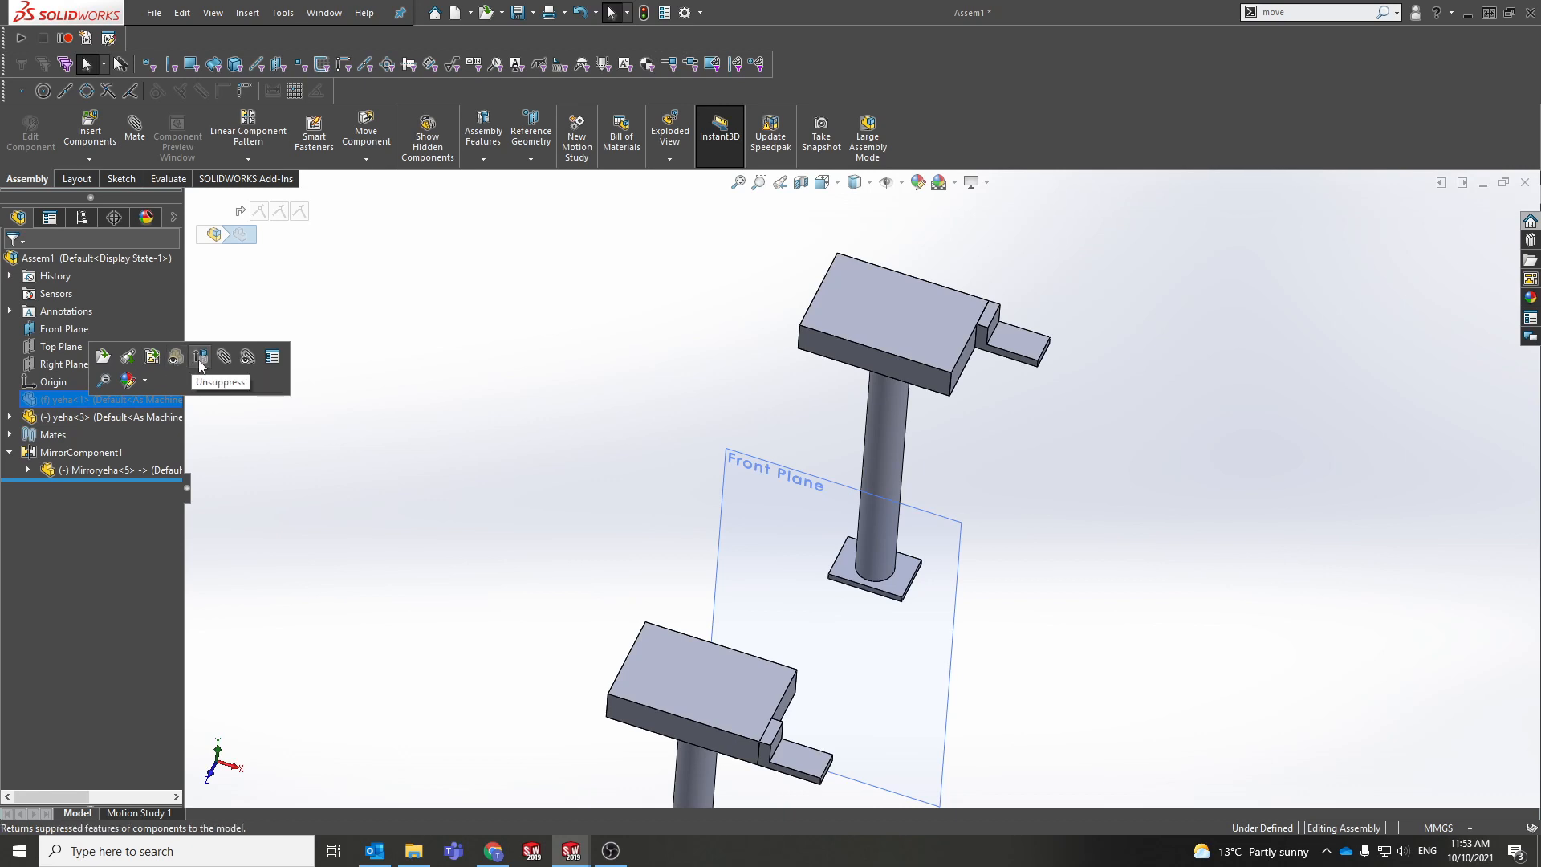
Step: Unsuppress yeha<1> and expand it to show its Mates in Assem1
click(199, 359)
right_click(126, 404)
click(240, 337)
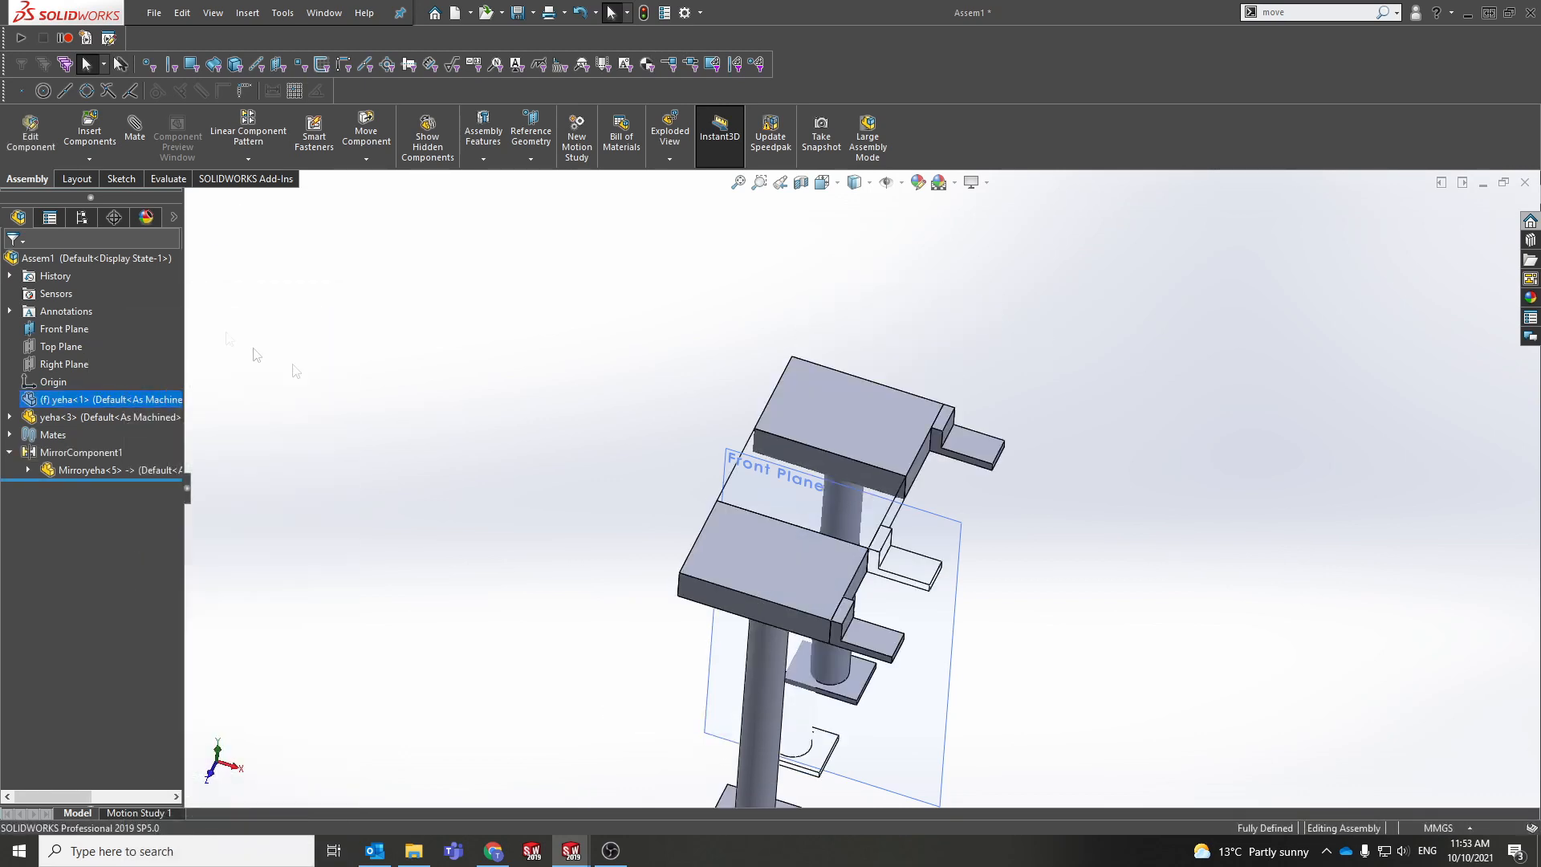
click(10, 399)
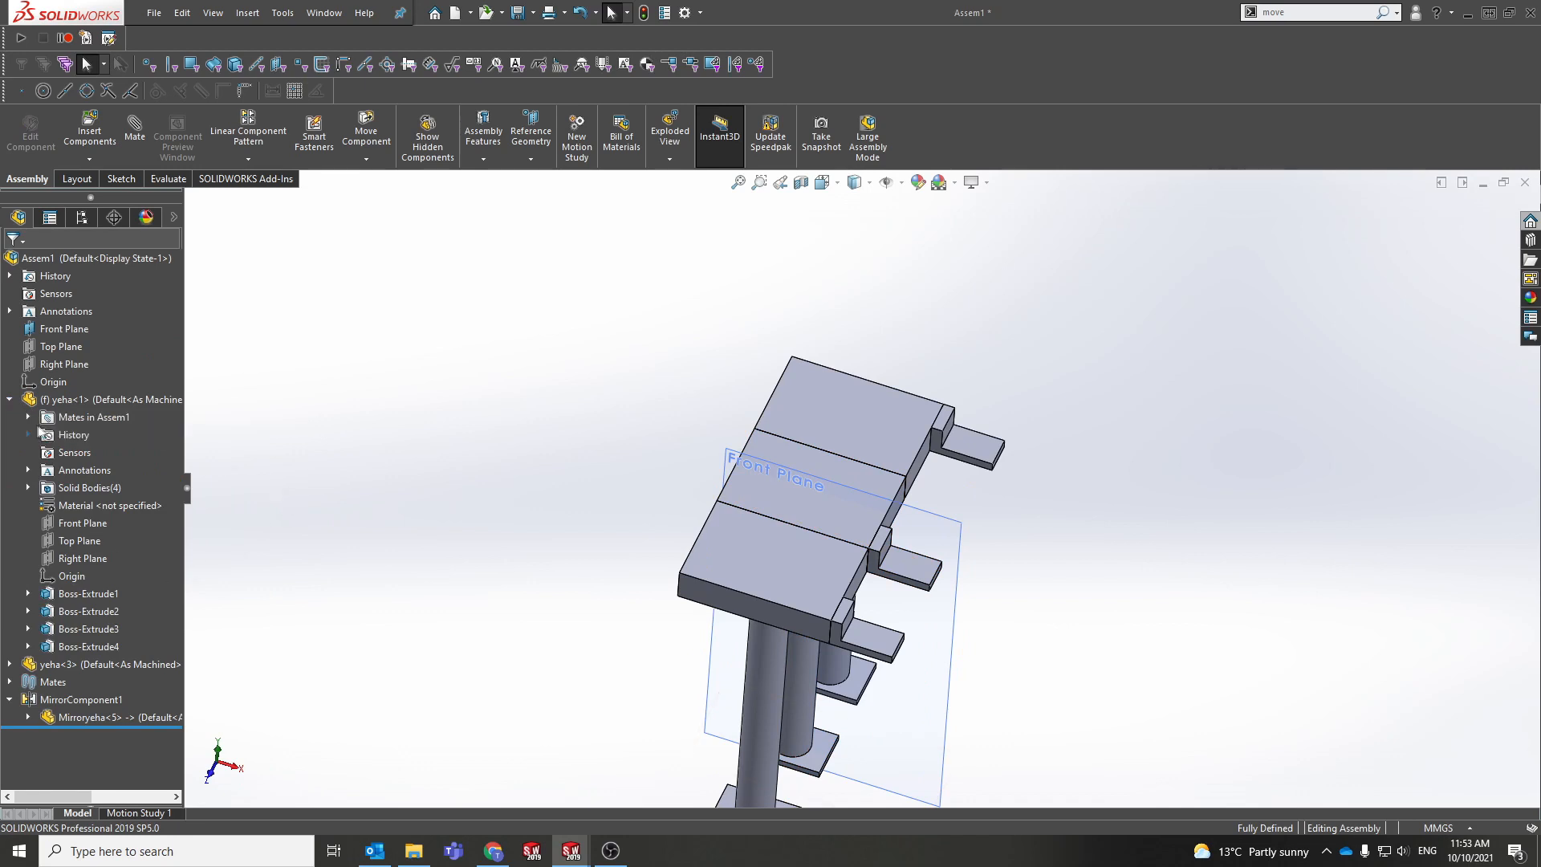
click(29, 417)
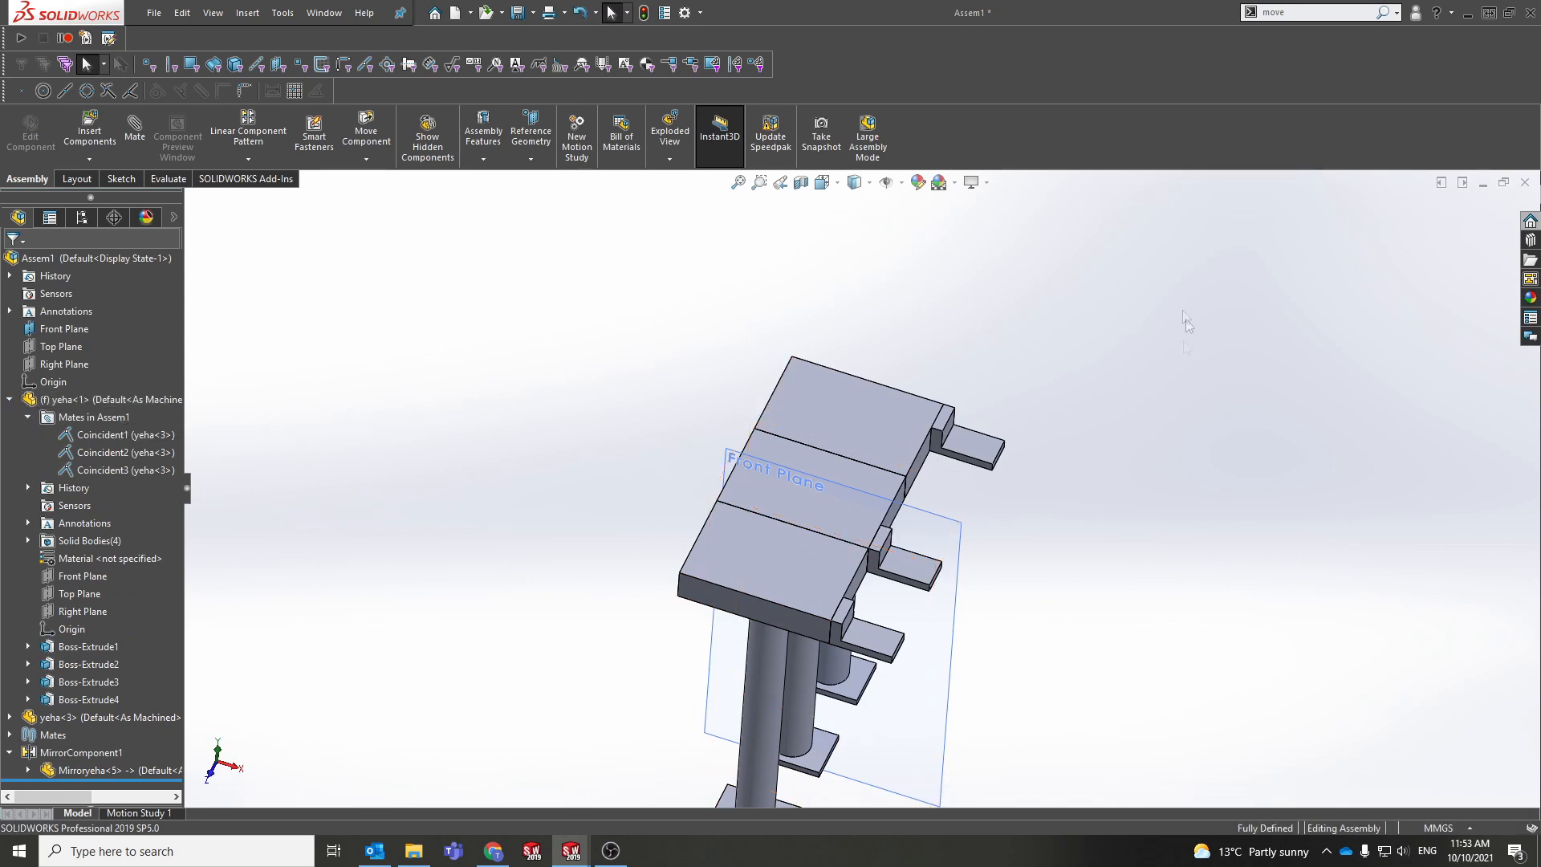
click(10, 400)
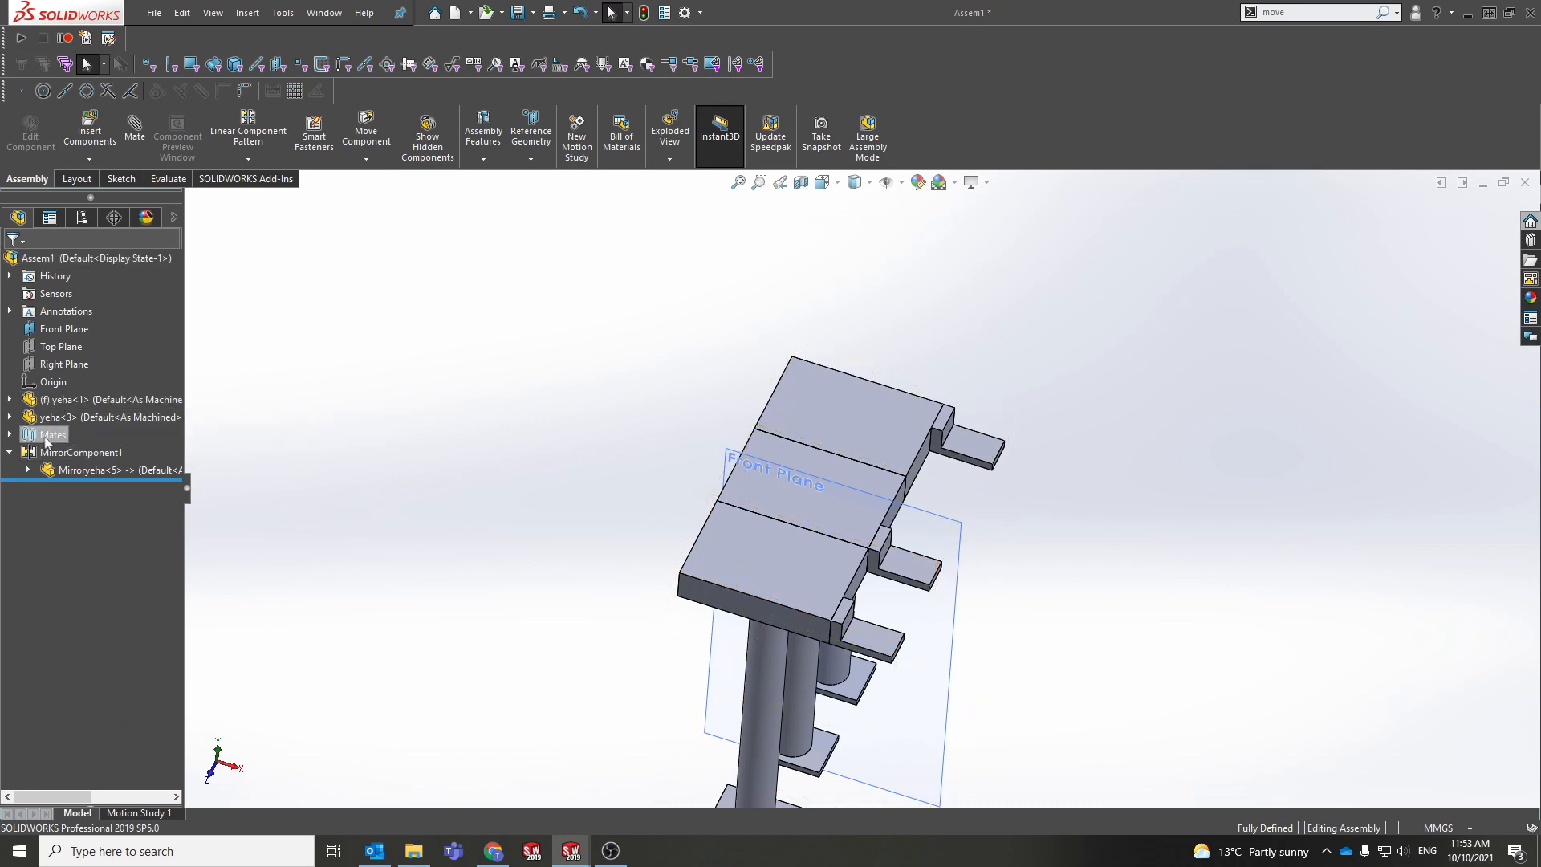
click(9, 435)
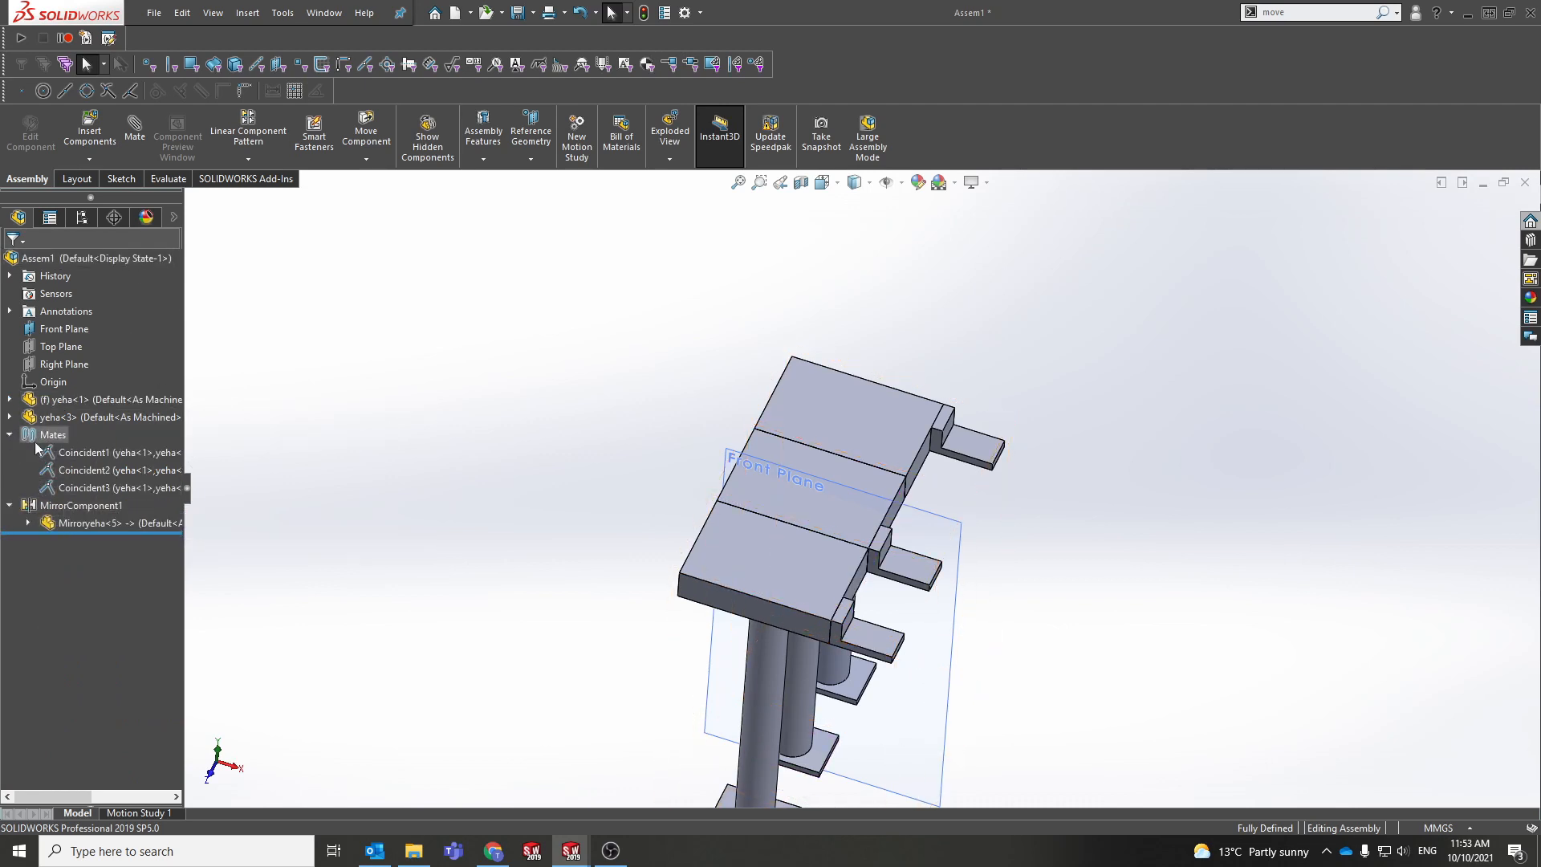
click(100, 488)
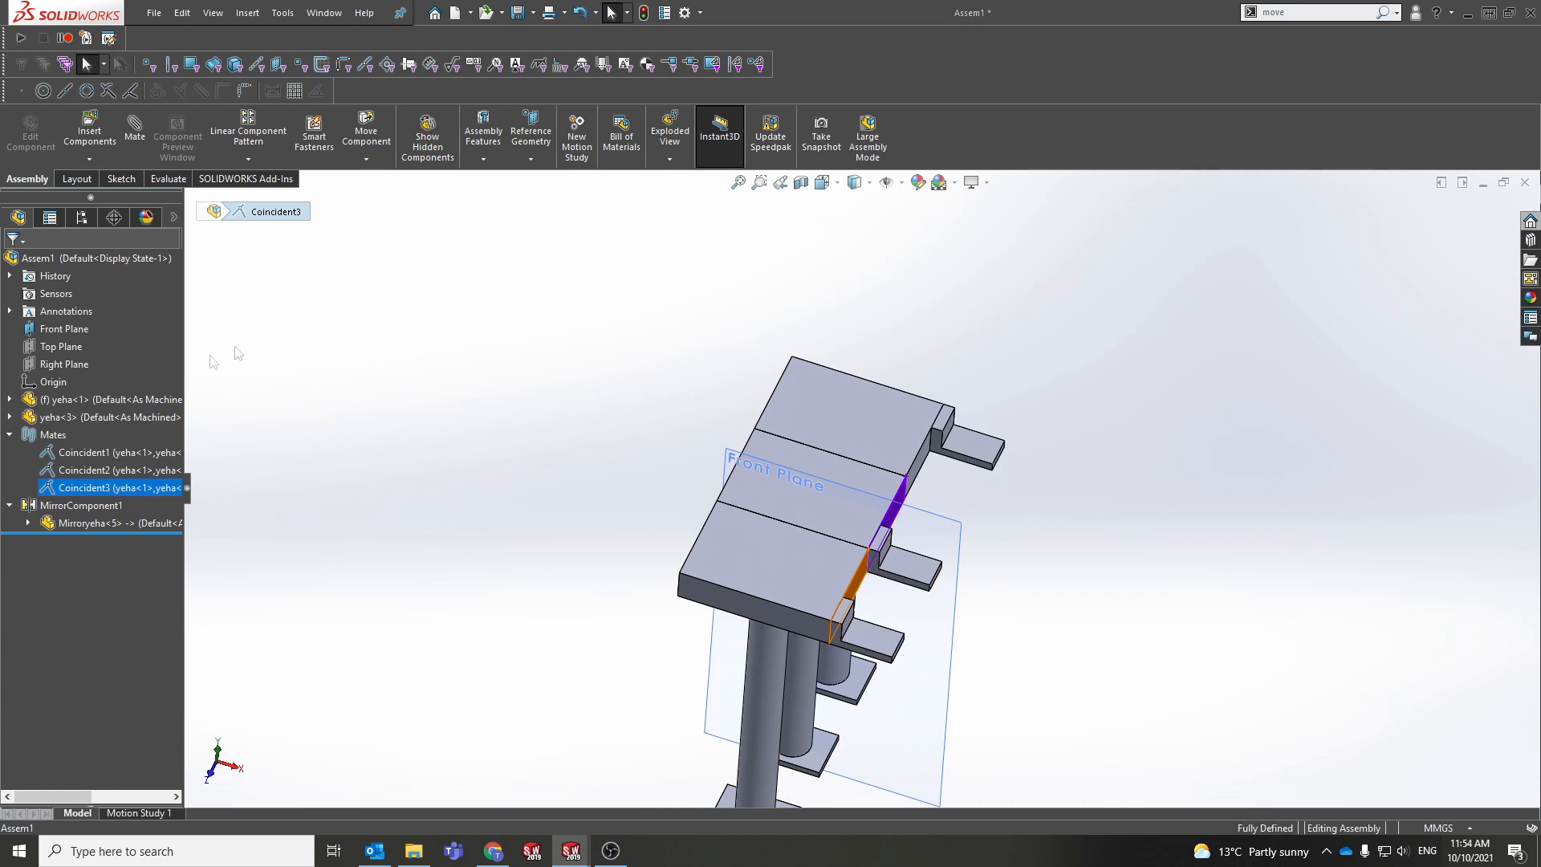
click(378, 469)
middle_drag(819, 580, 797, 568)
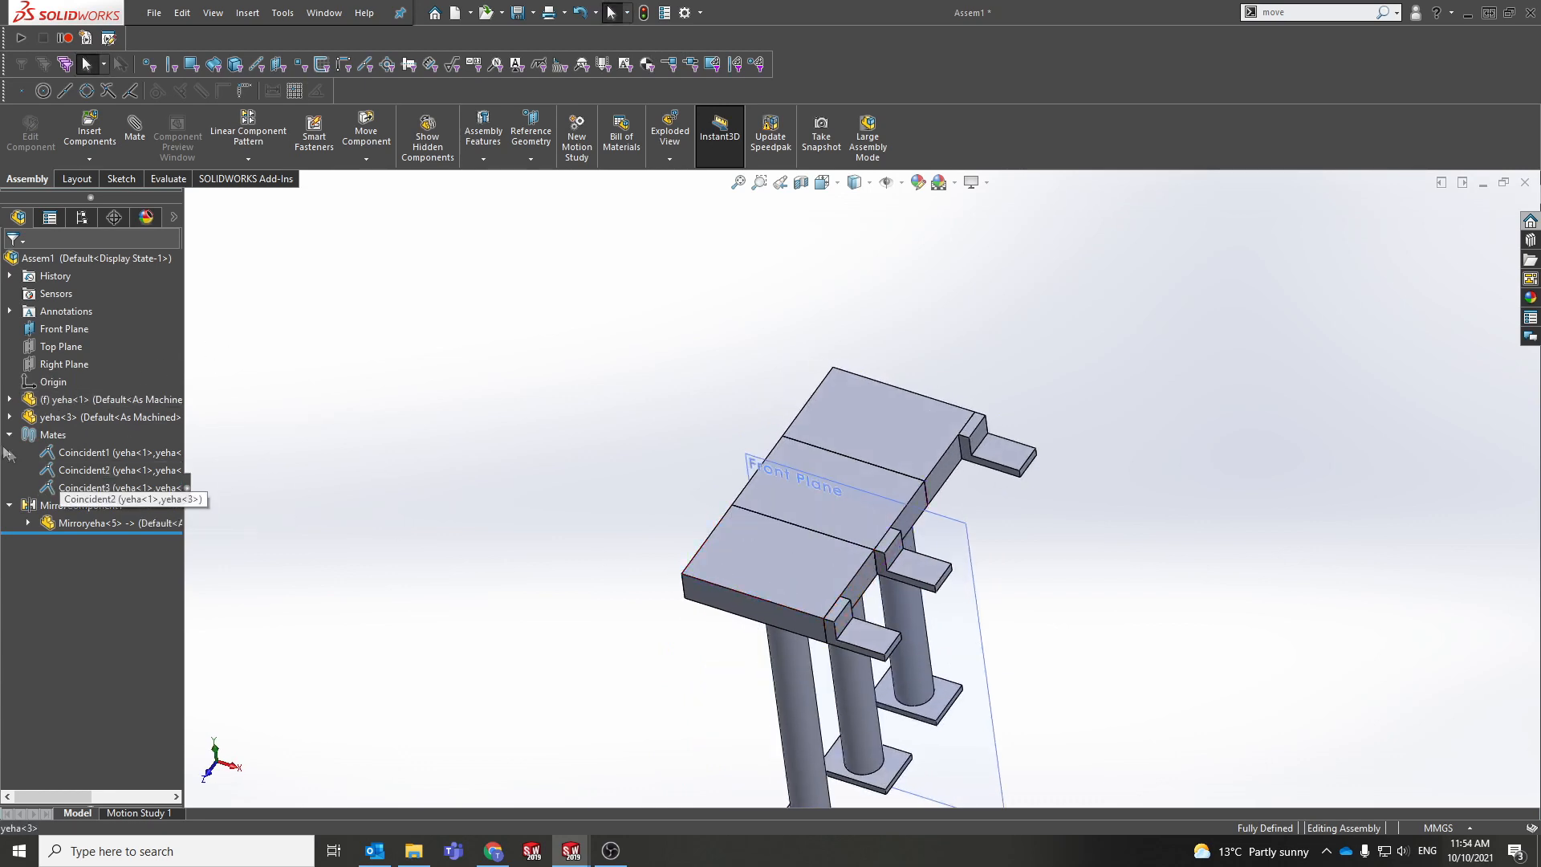
click(8, 436)
ctrl+middle_drag(623, 552, 596, 495)
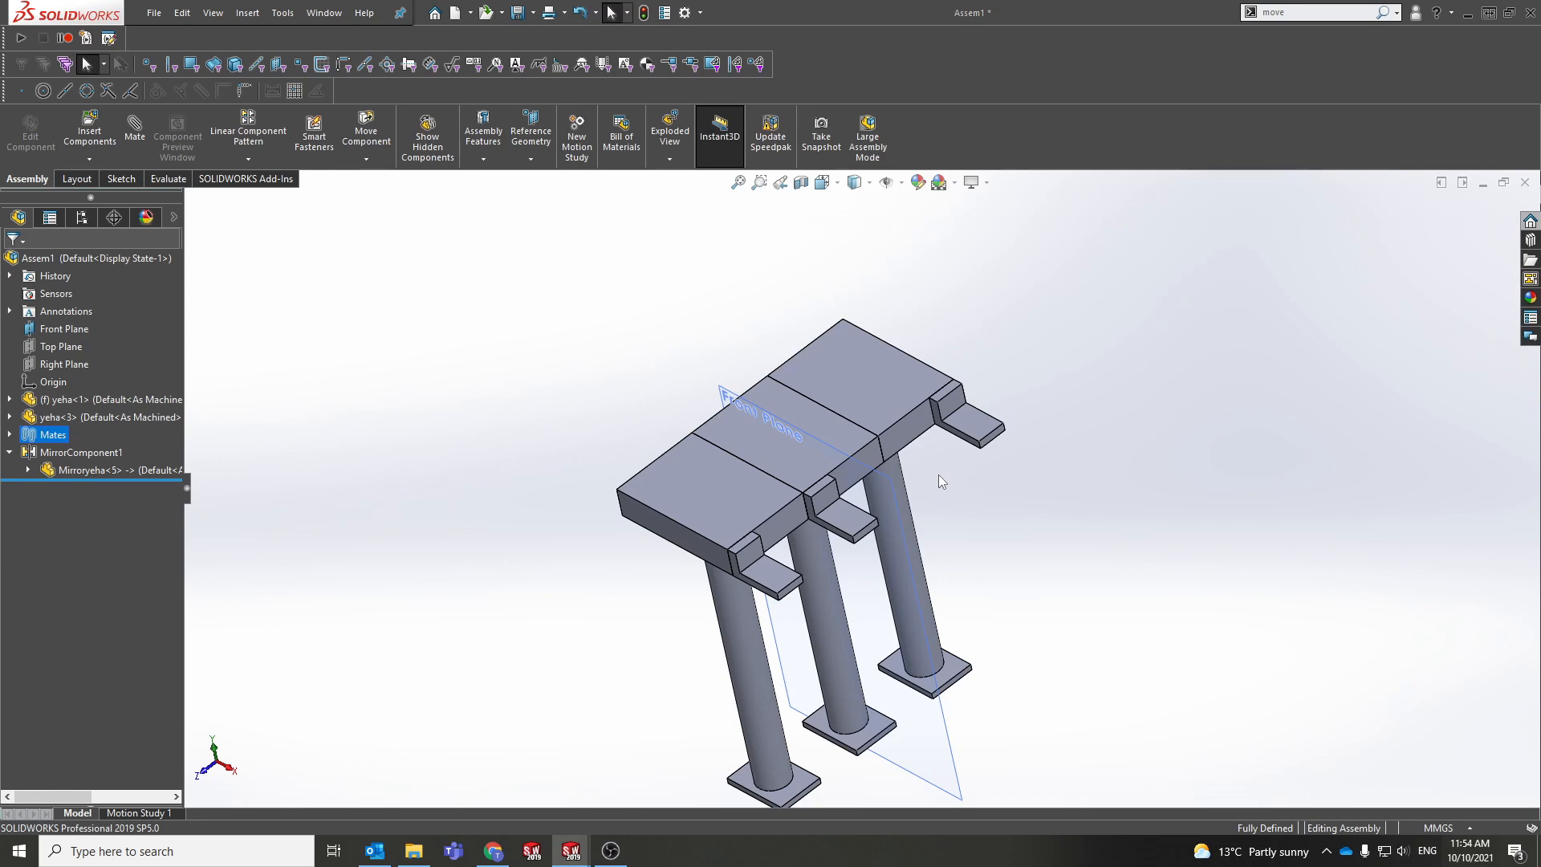
middle_drag(937, 474, 791, 472)
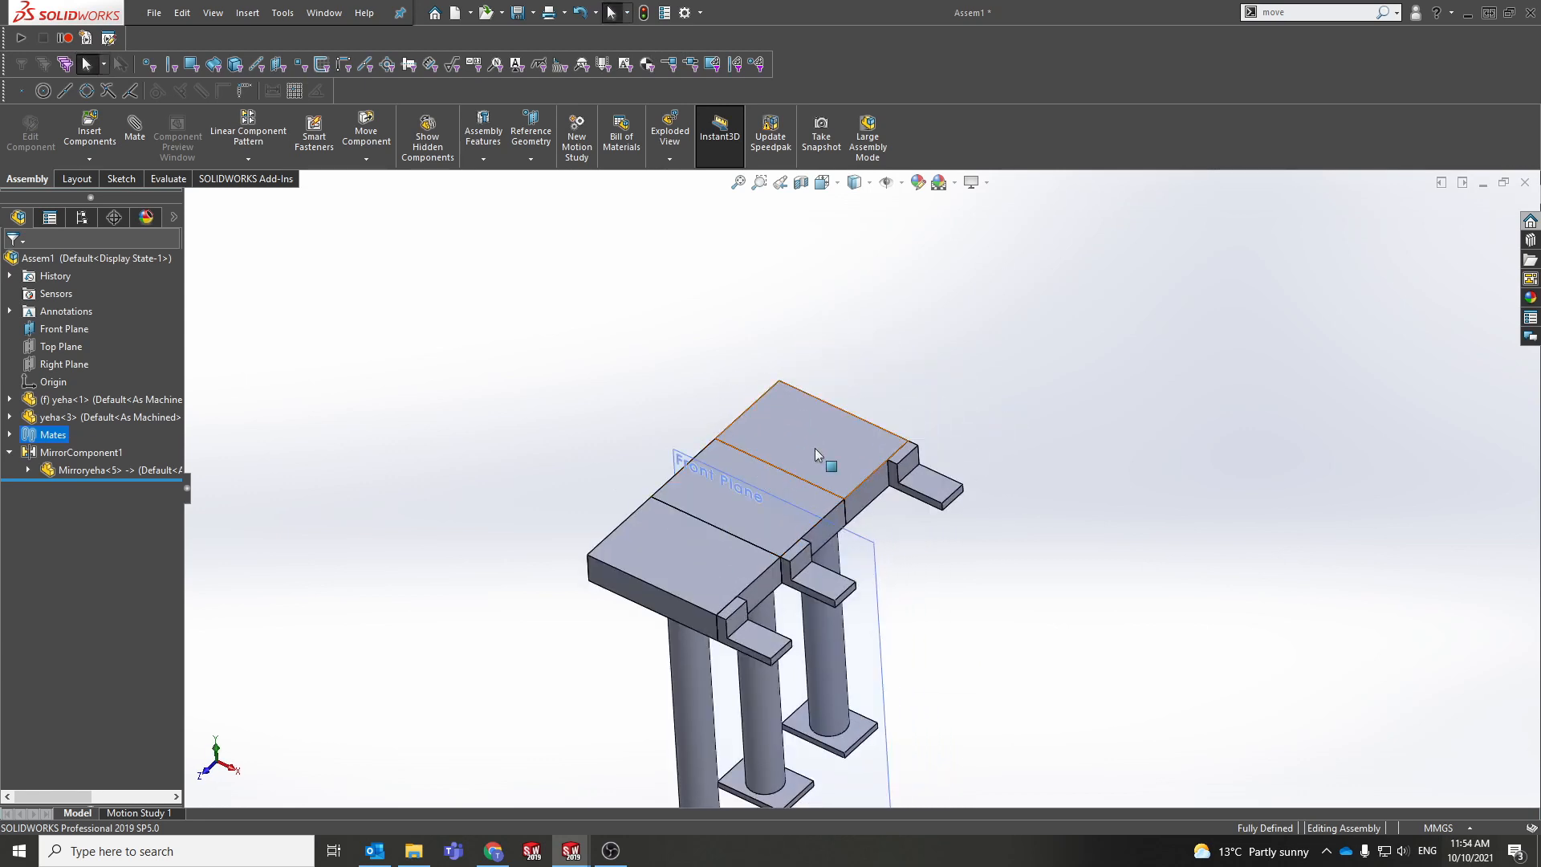
Step: Start an in-place edit of the mirrored part, saving the assembly as 'ye' first
click(819, 443)
middle_drag(820, 441, 840, 426)
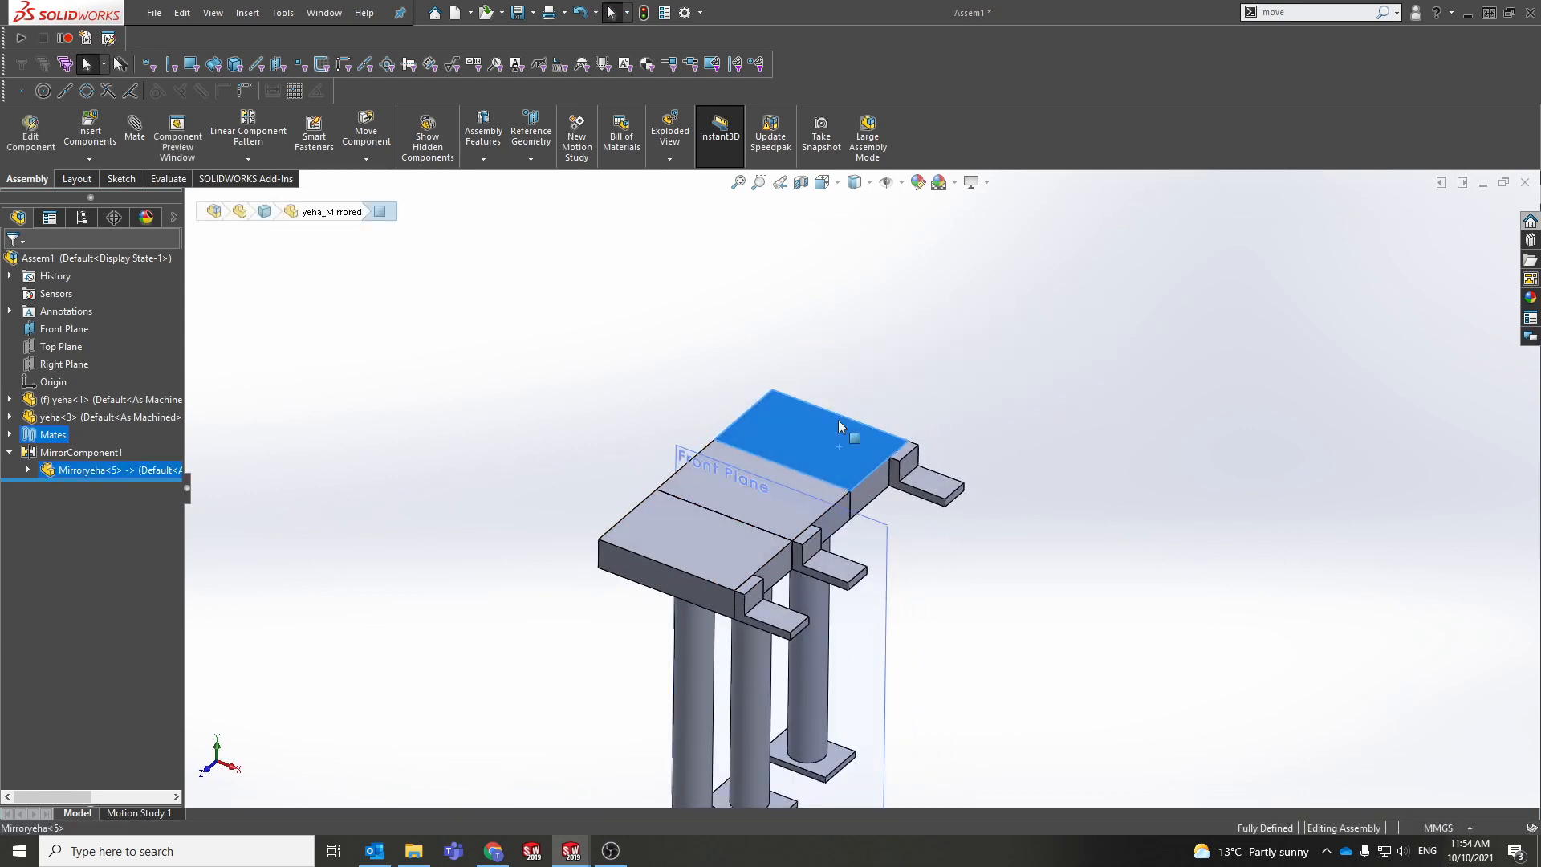
click(788, 426)
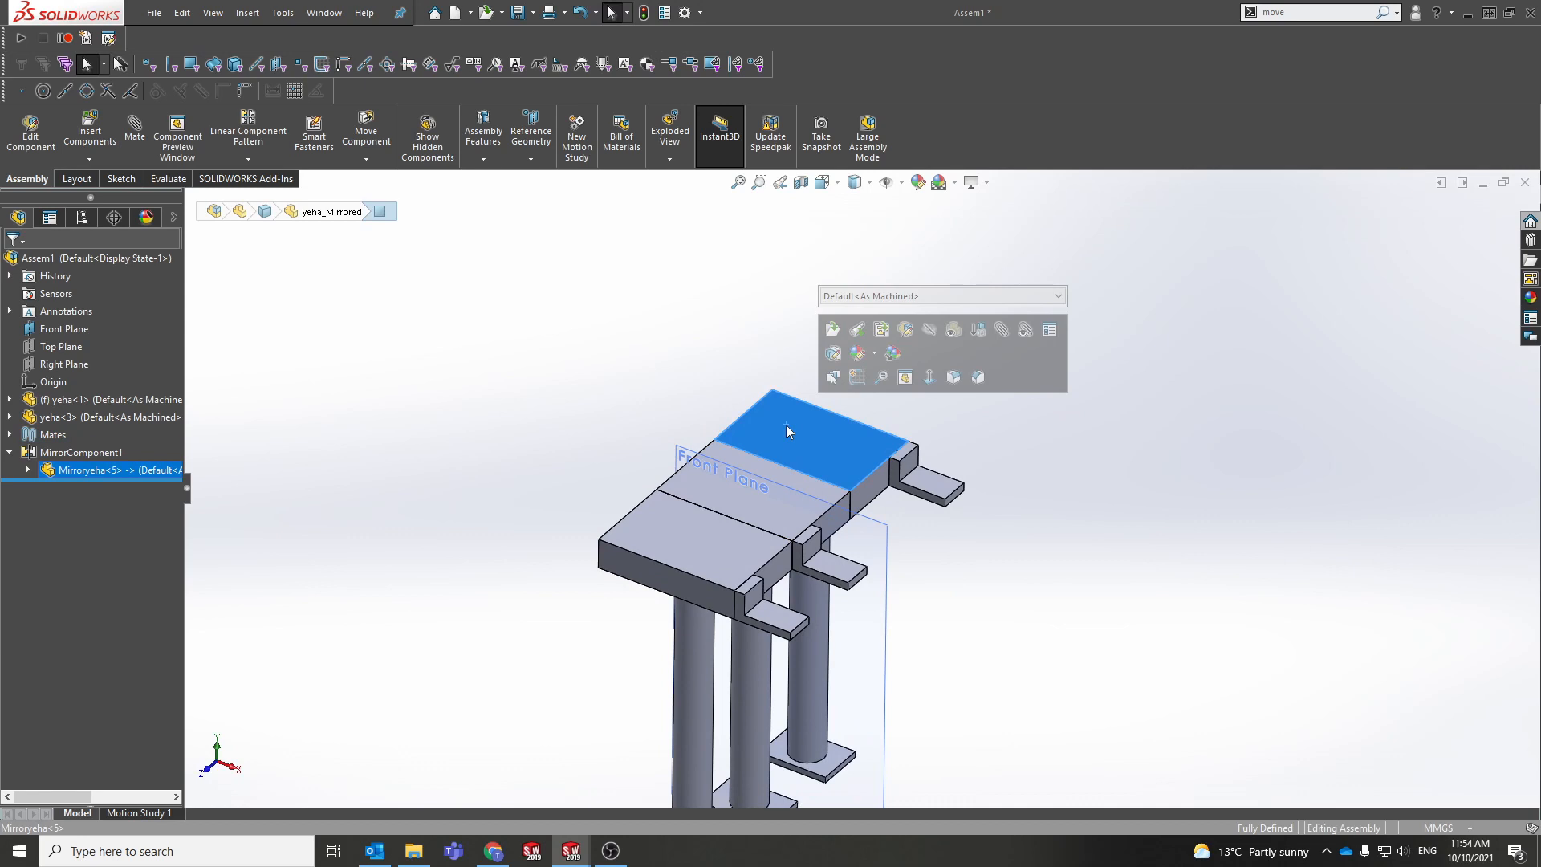
click(909, 339)
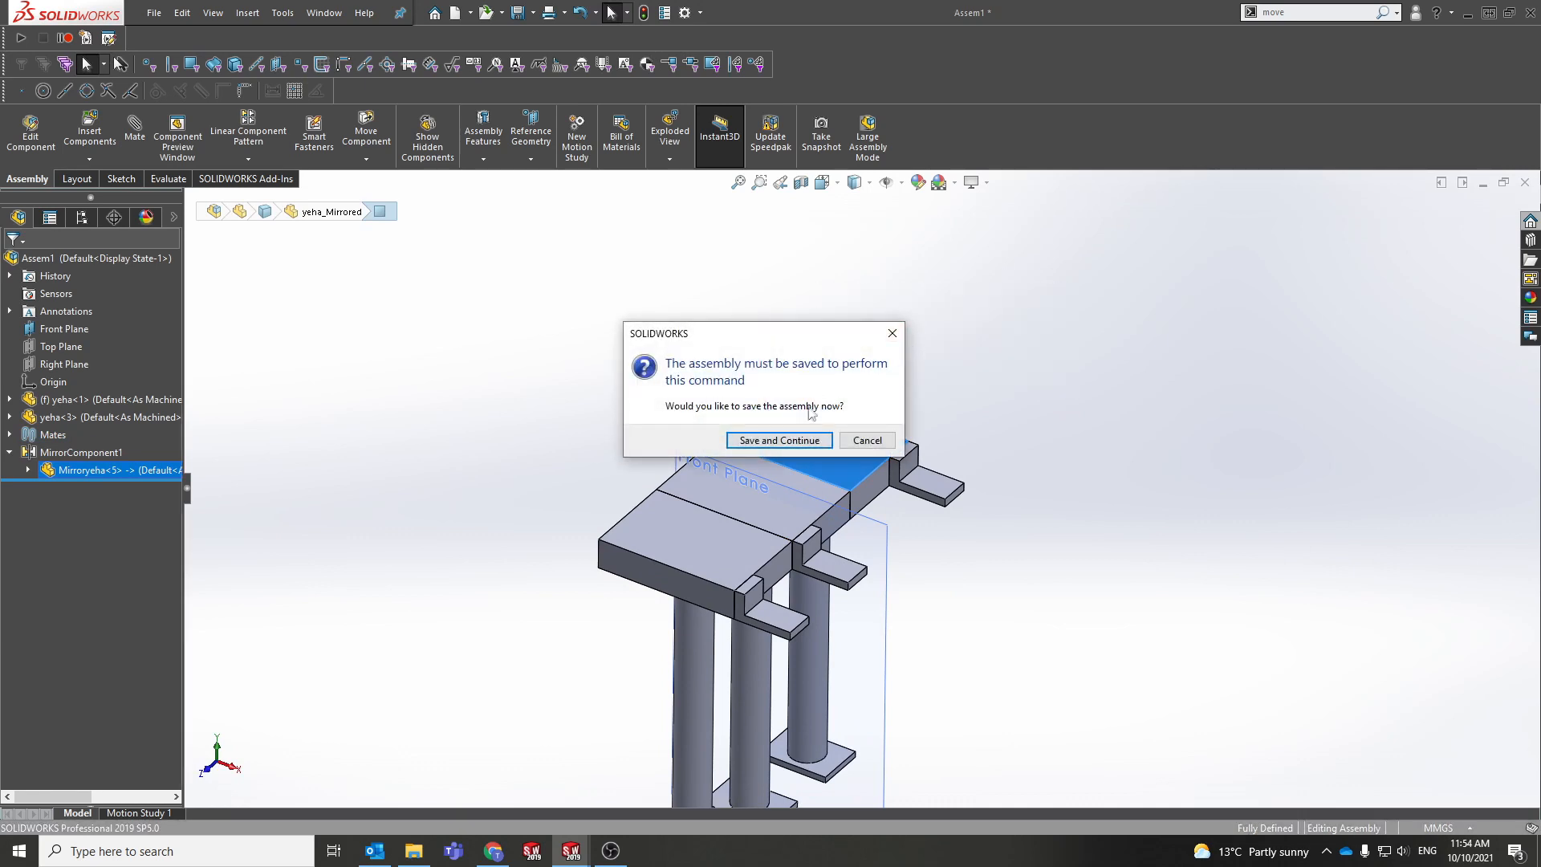
click(777, 441)
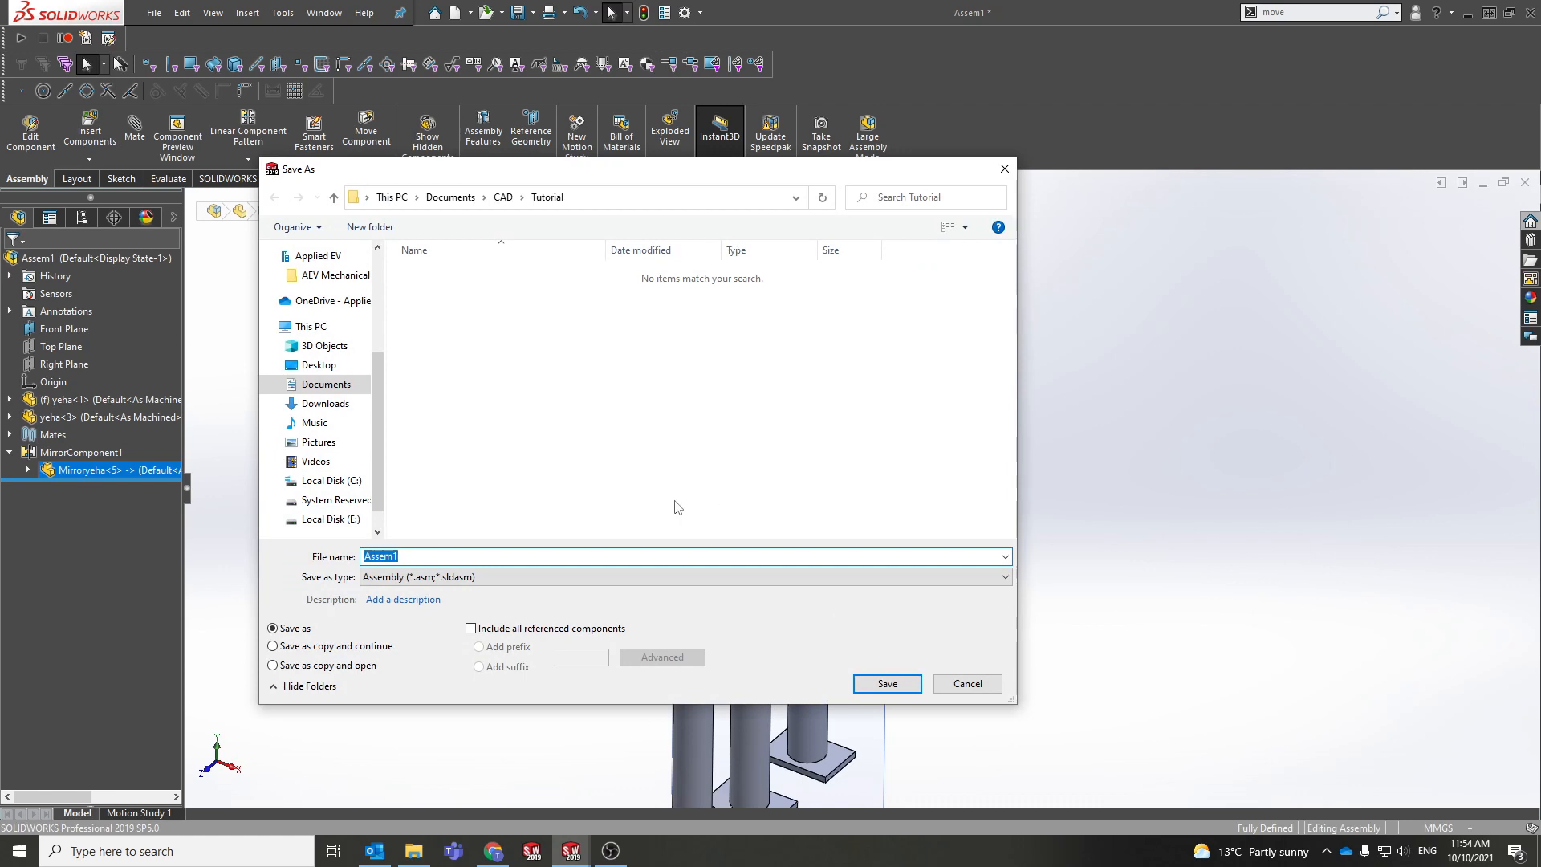
key(Return)
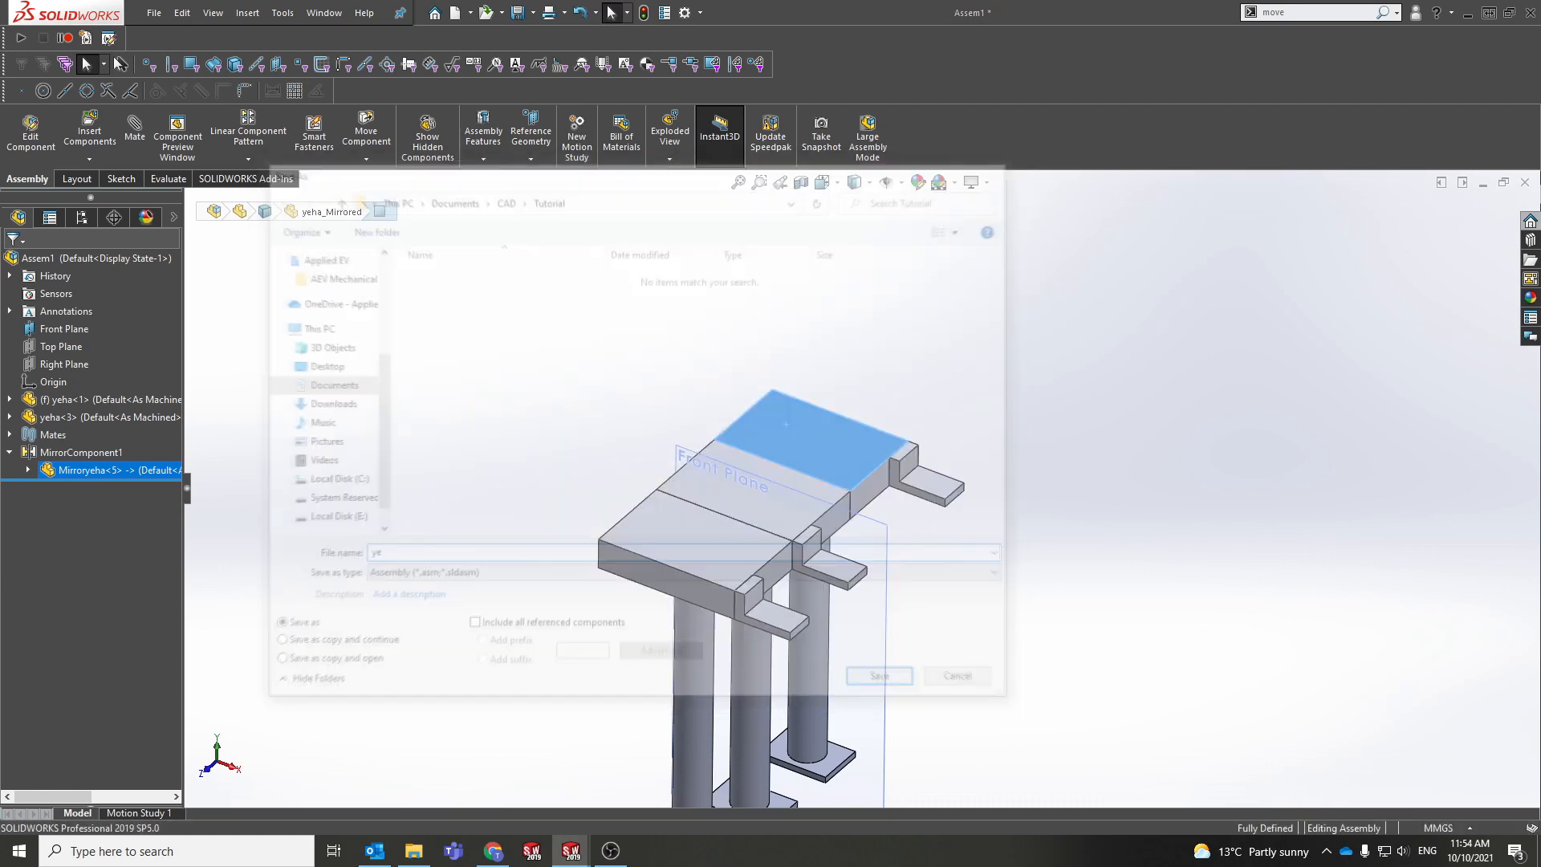
Step: Look through the mirrored component's tree, then exit Edit Component back to the assembly
click(29, 470)
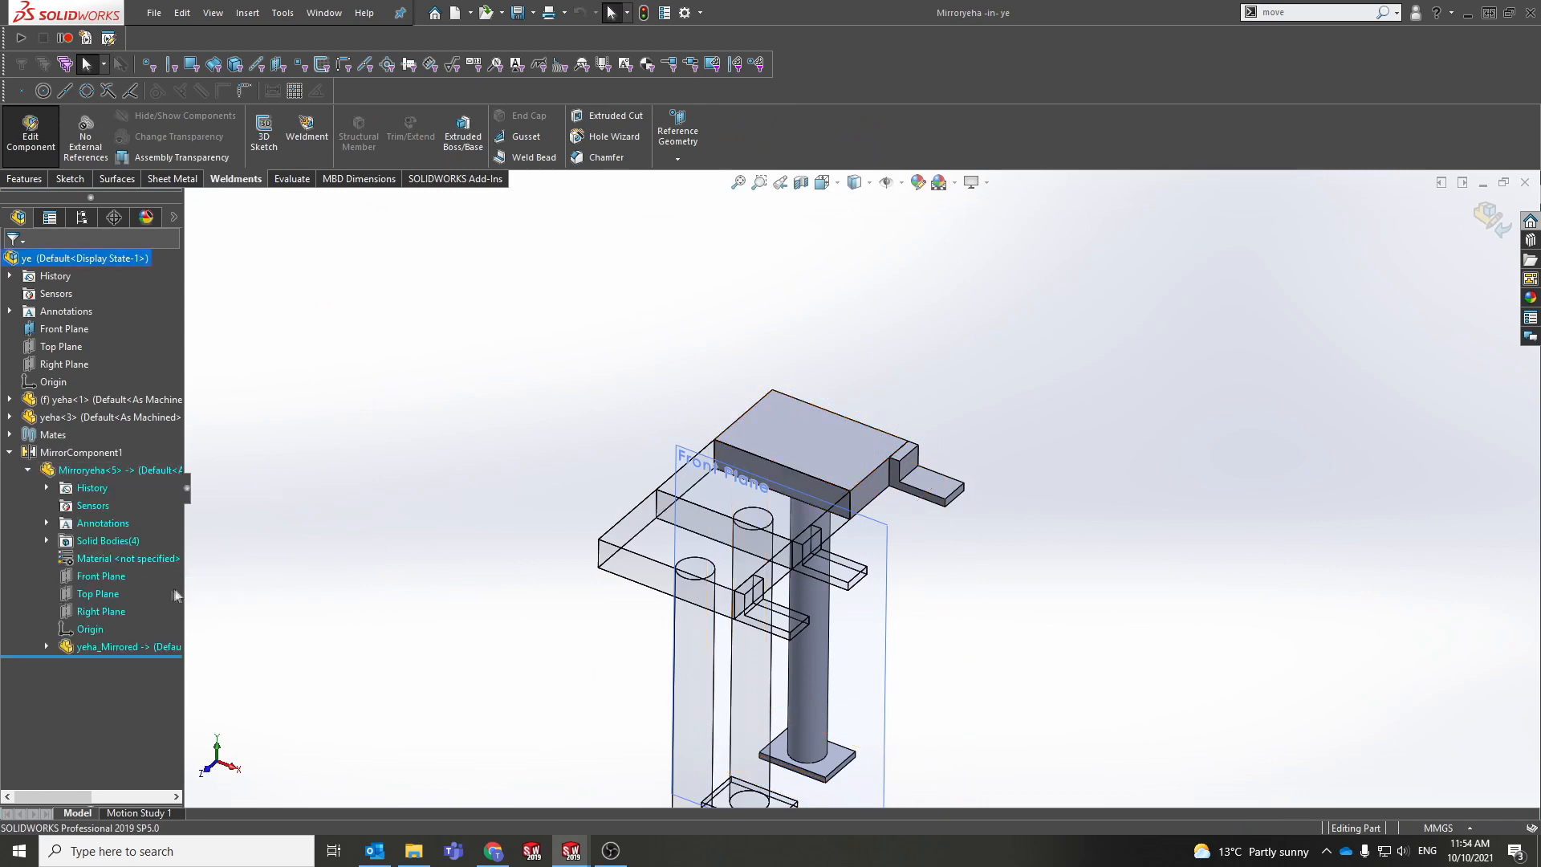
click(46, 647)
click(46, 647)
ctrl+middle_drag(533, 524, 503, 528)
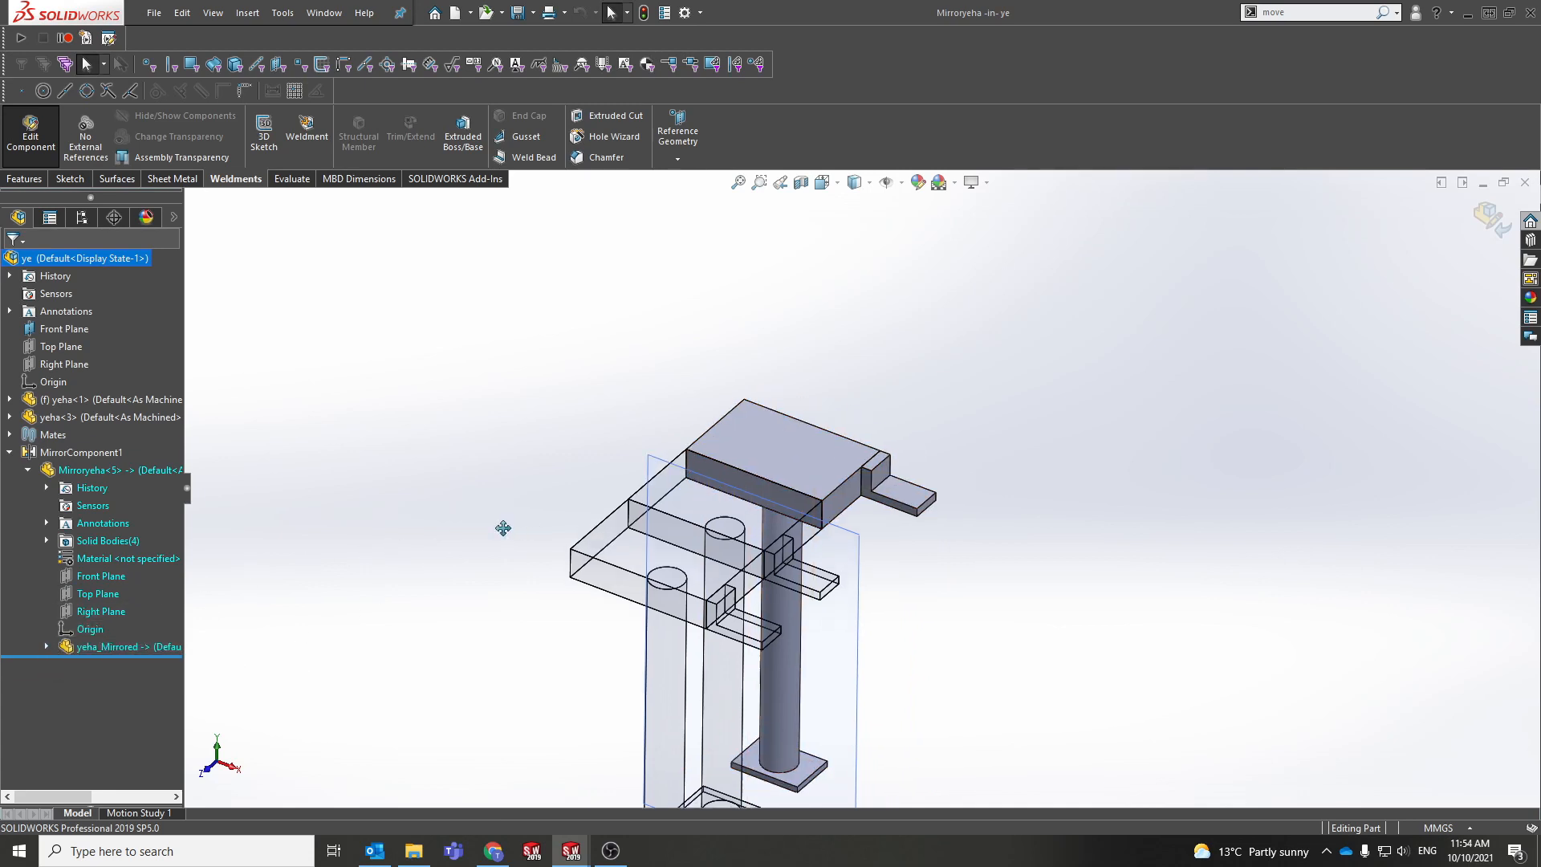
click(1487, 217)
Step: Edit yeha<3> in place and open its Boss-Extrude1 Sketch1 for editing
middle_drag(831, 447, 566, 569)
click(552, 556)
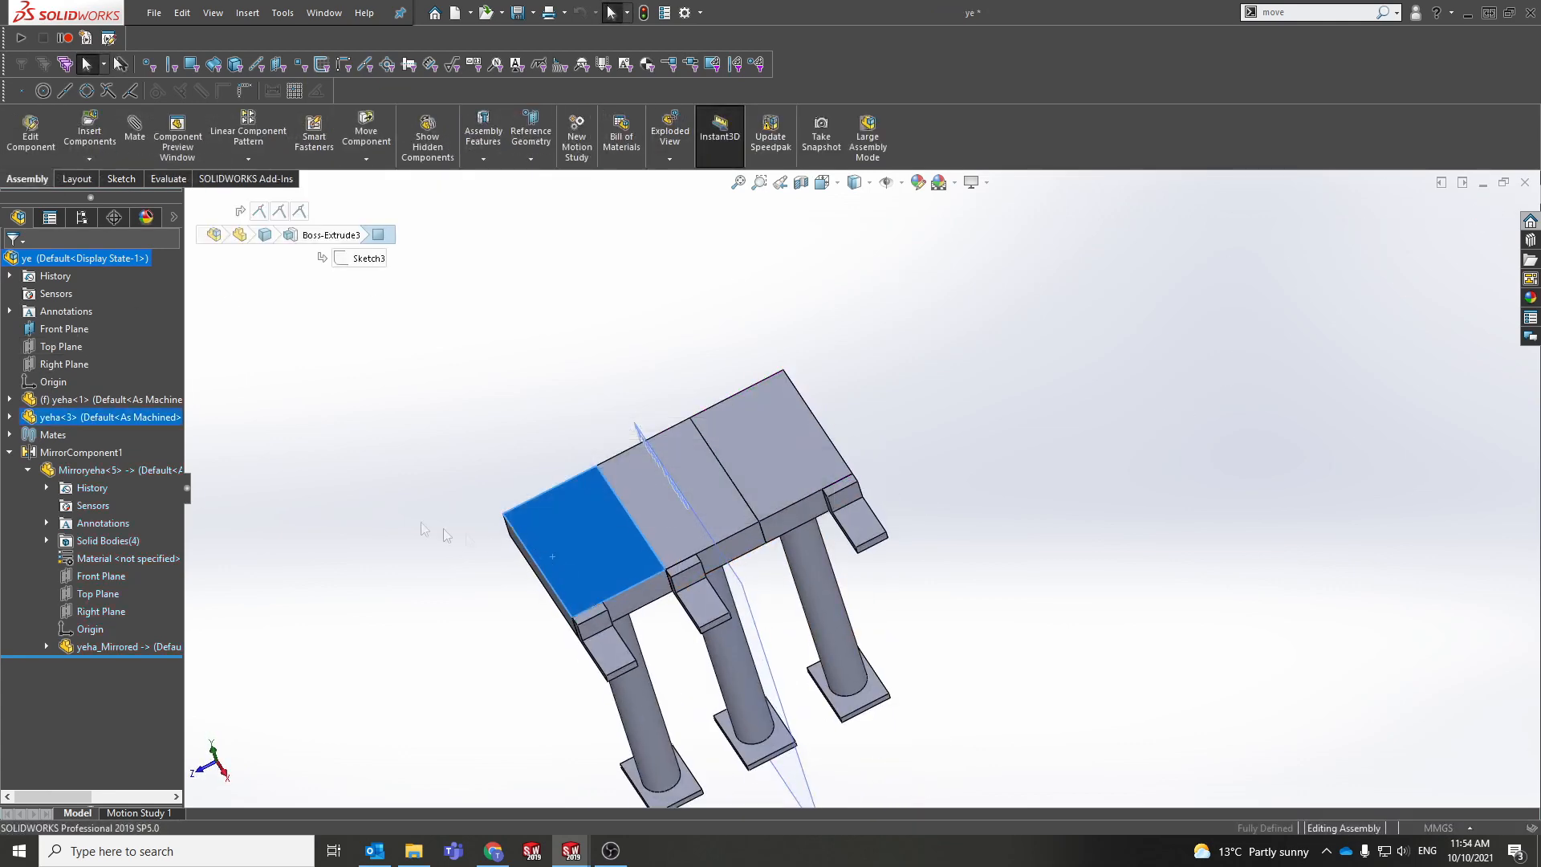
click(98, 415)
click(181, 364)
click(370, 470)
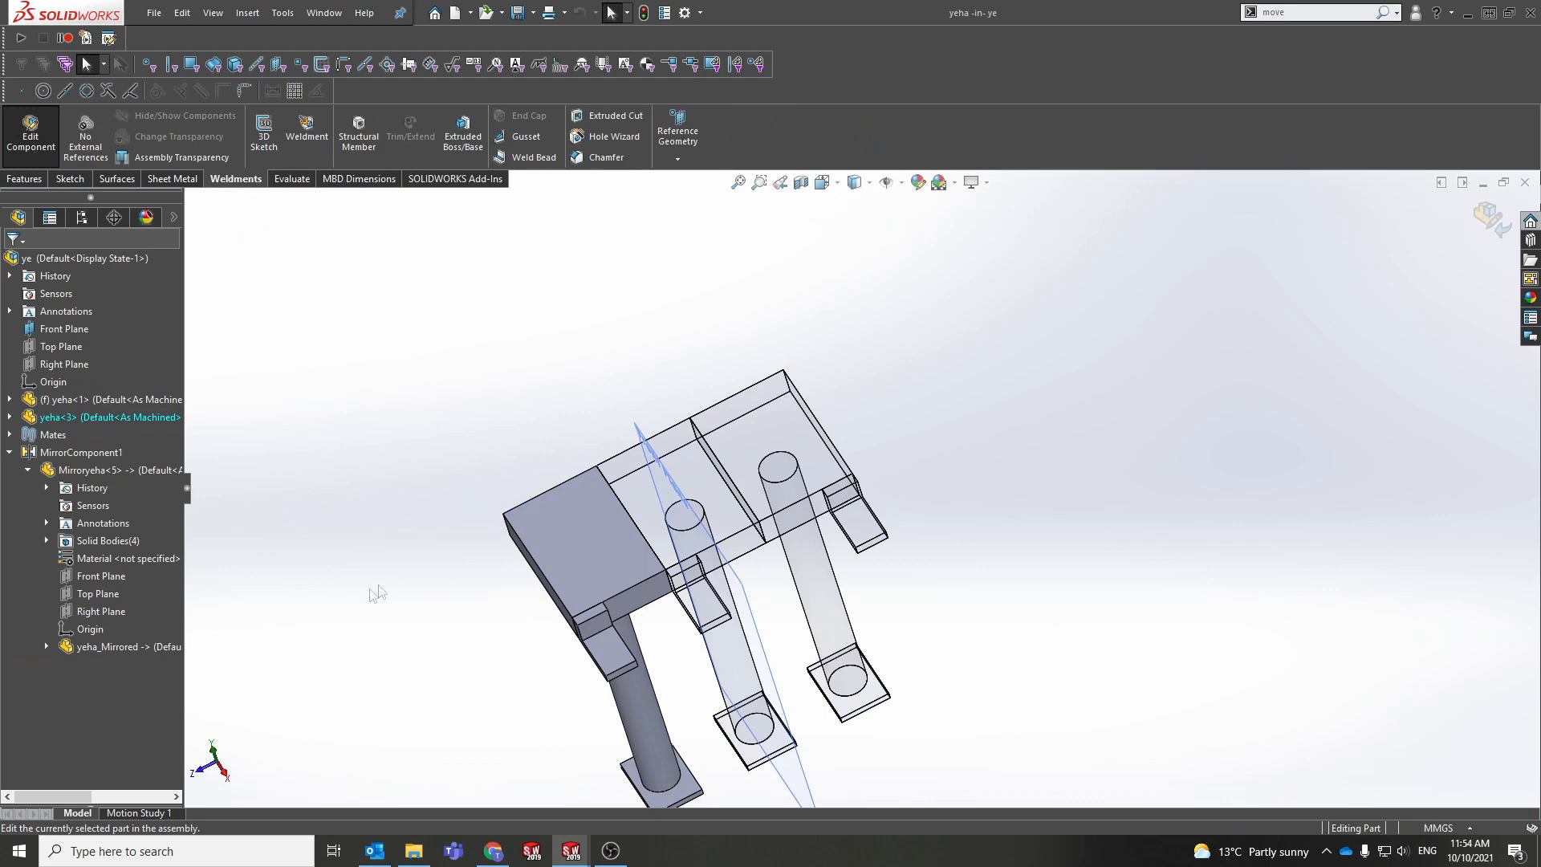
scroll(377, 594, down, 3)
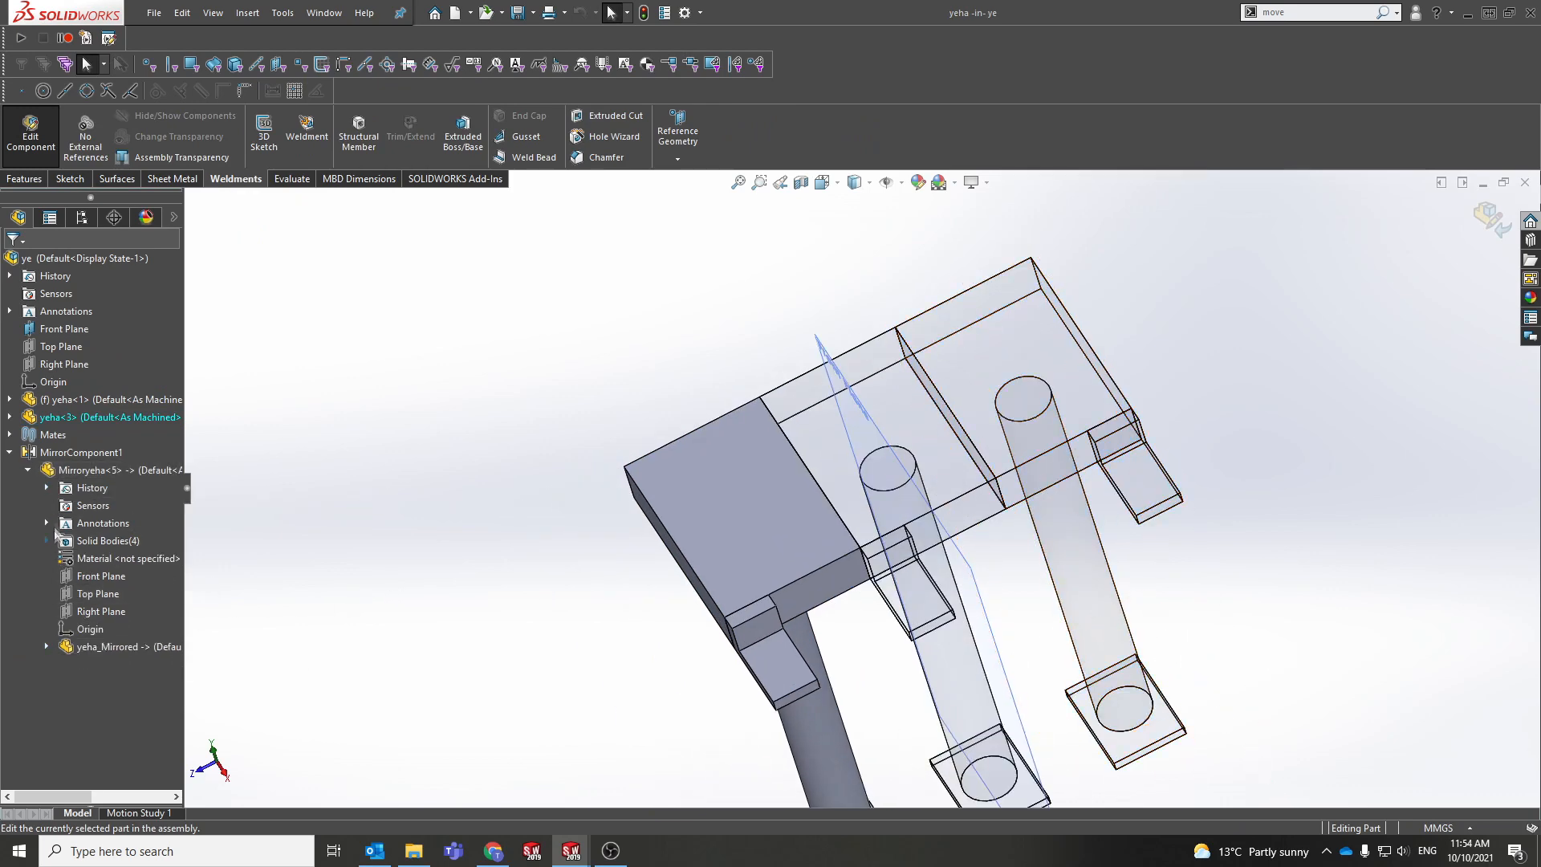
click(10, 418)
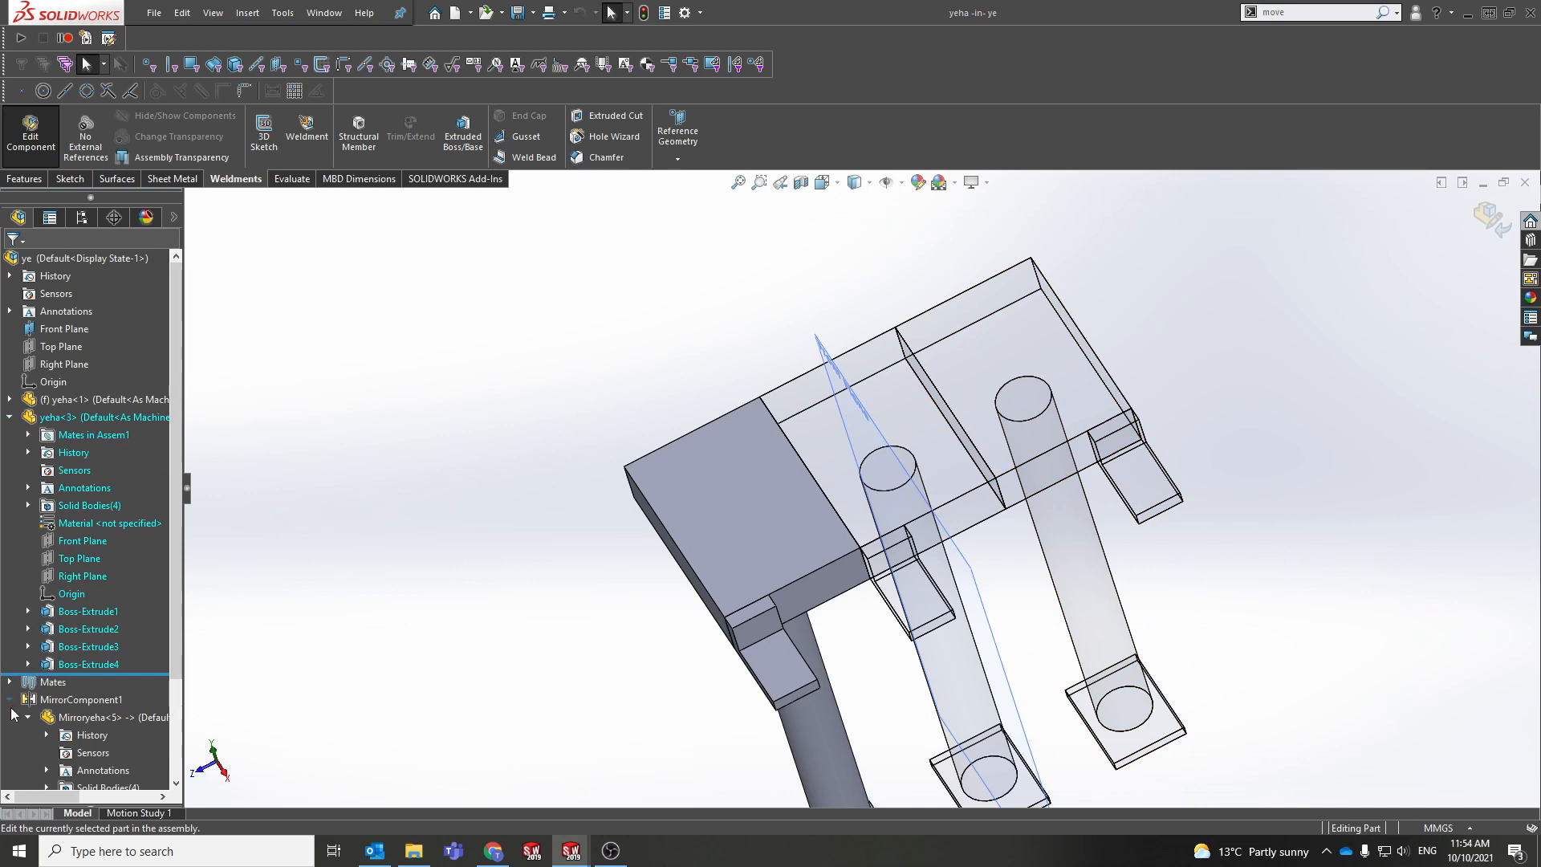
click(10, 699)
click(67, 619)
click(28, 612)
click(86, 632)
click(102, 586)
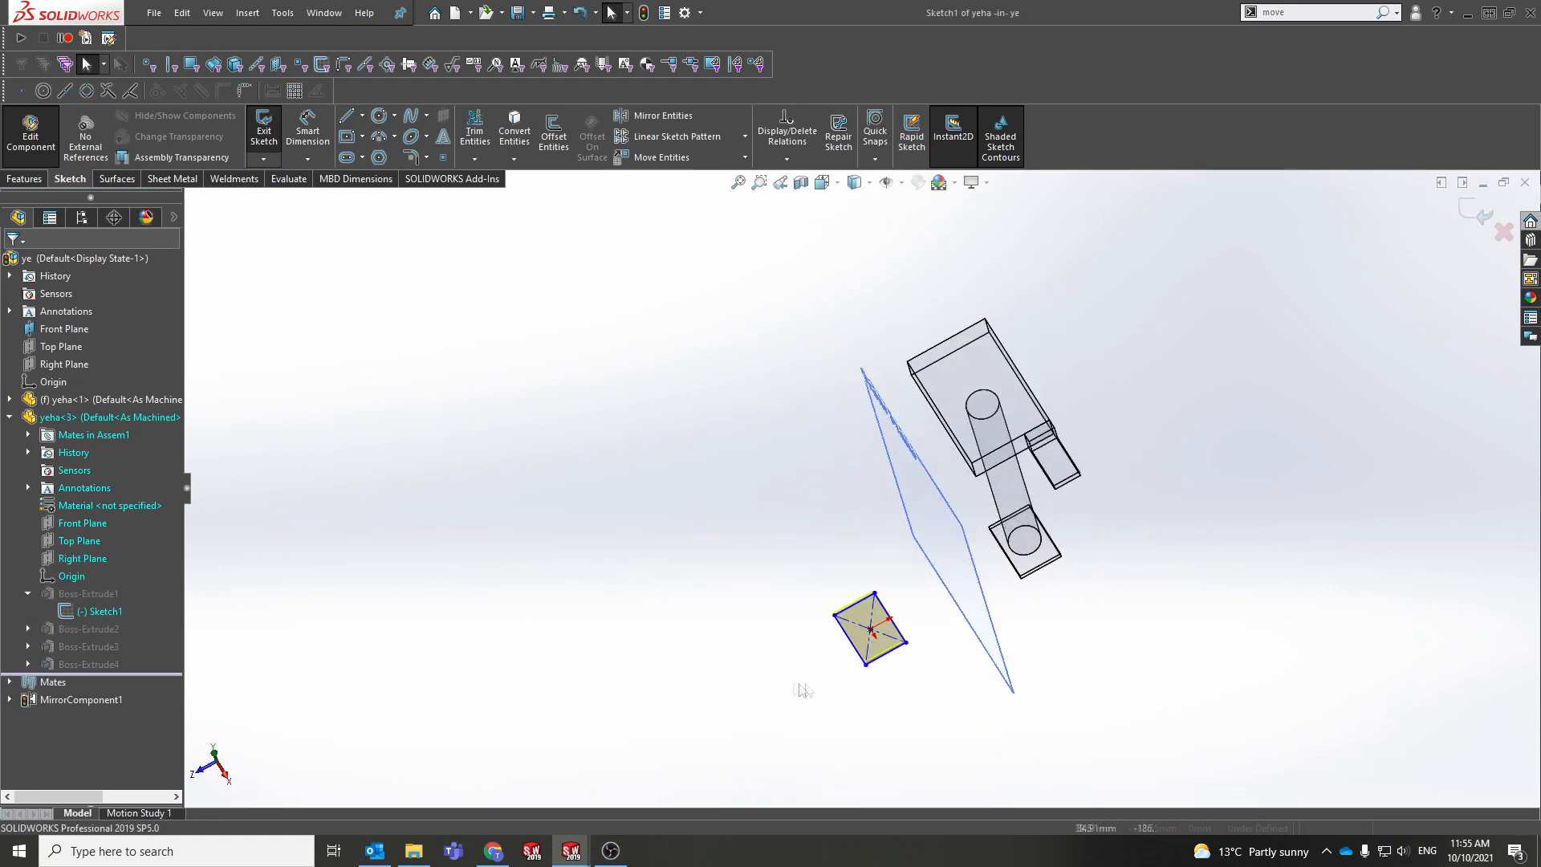
Step: Dimension the sketch rectangle's bottom edge to 100 mm, then exit the sketch and component
scroll(804, 696, down, 6)
right_drag(883, 649, 883, 522)
click(1082, 532)
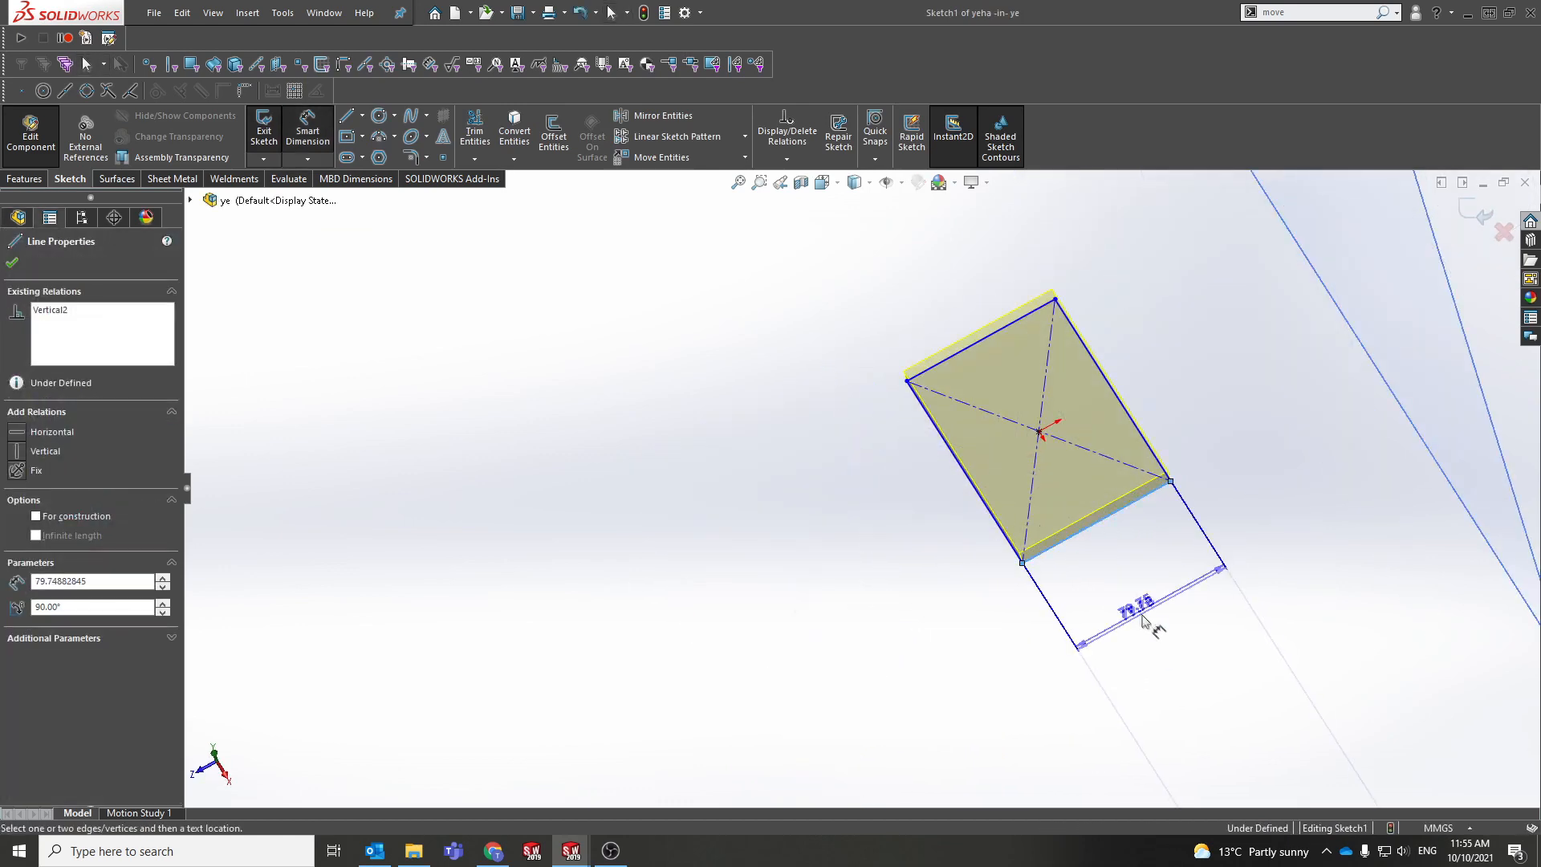
click(1141, 619)
text(100)
key(Return)
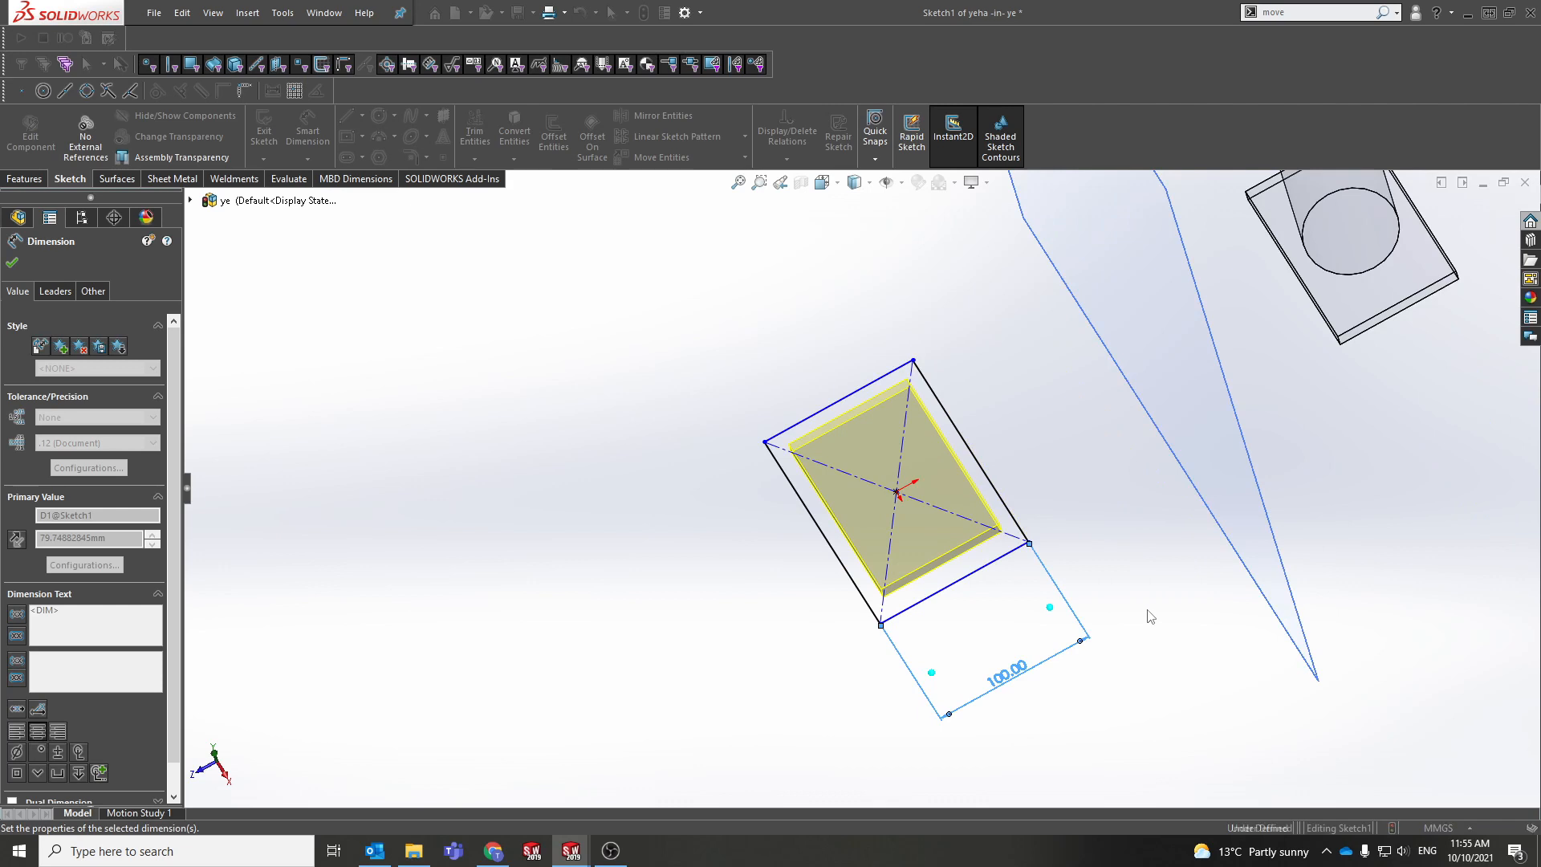
key(z)
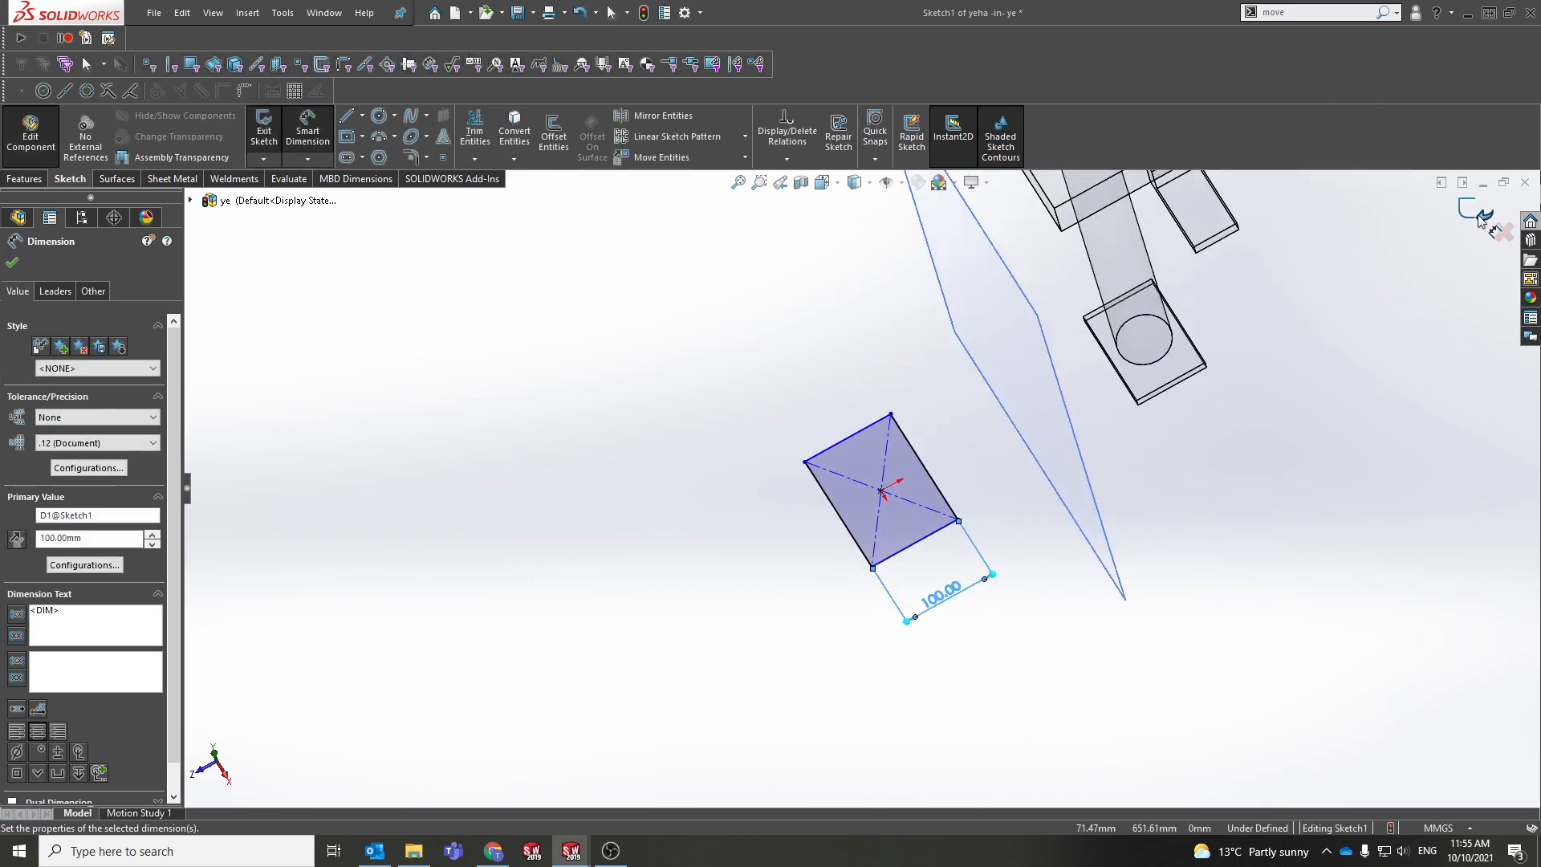
click(1480, 218)
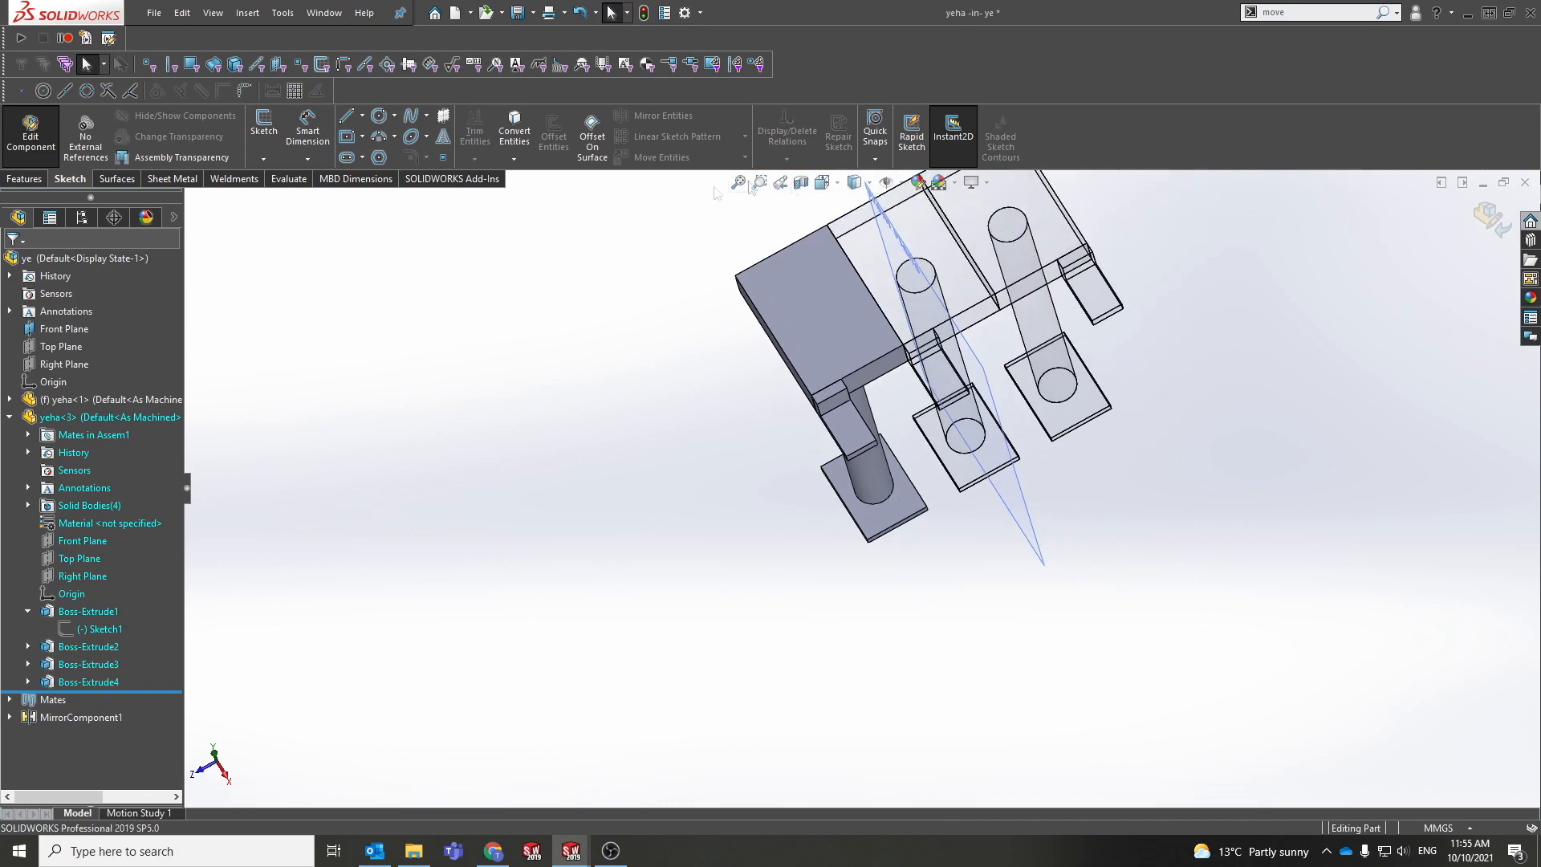
ctrl+middle_drag(949, 409, 928, 492)
scroll(928, 491, up, 1)
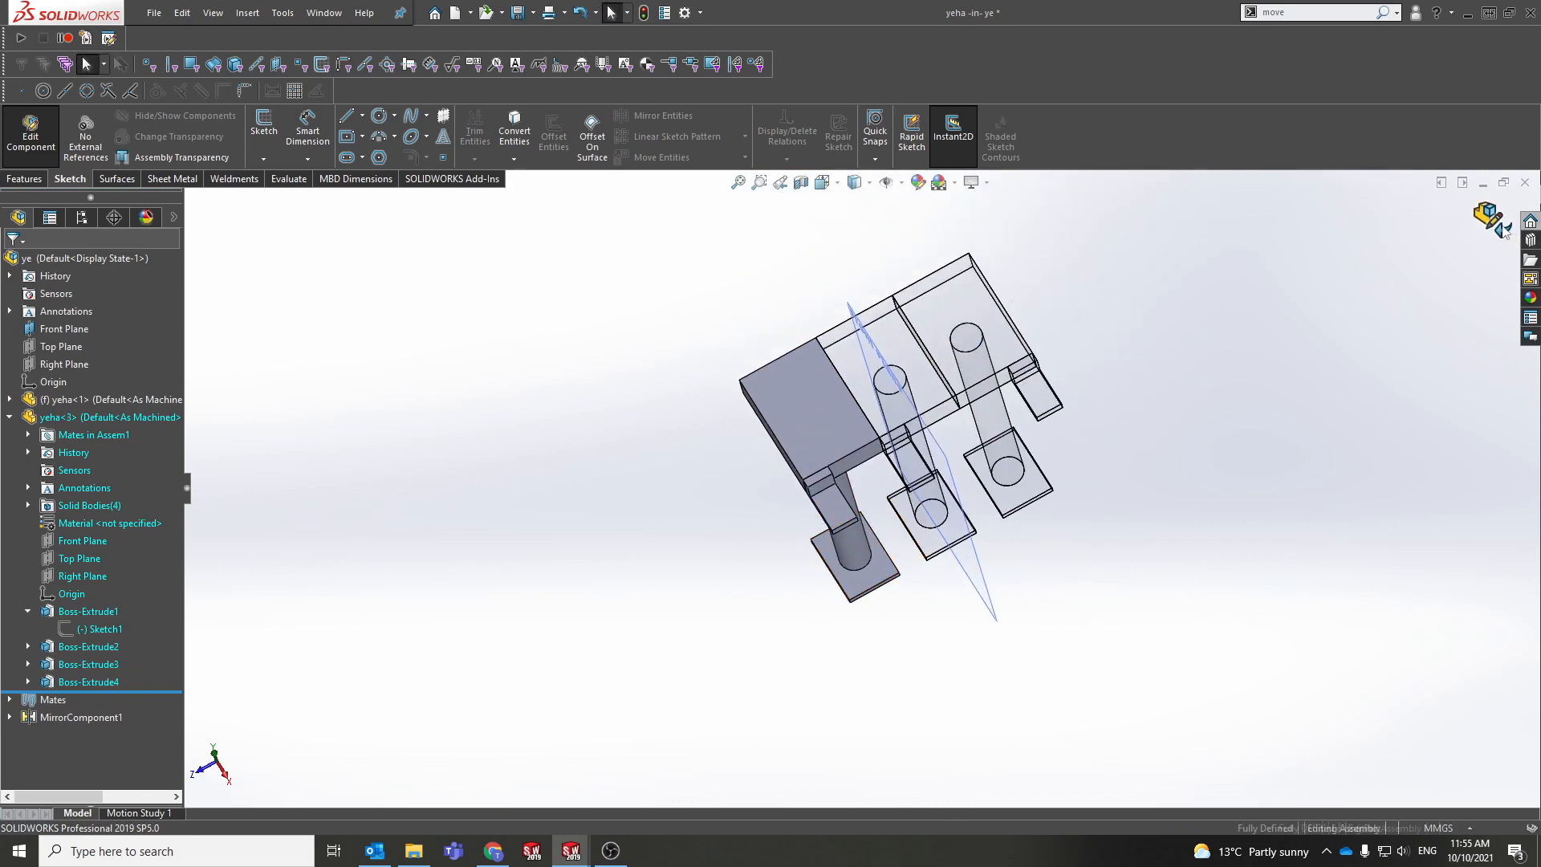
click(1503, 229)
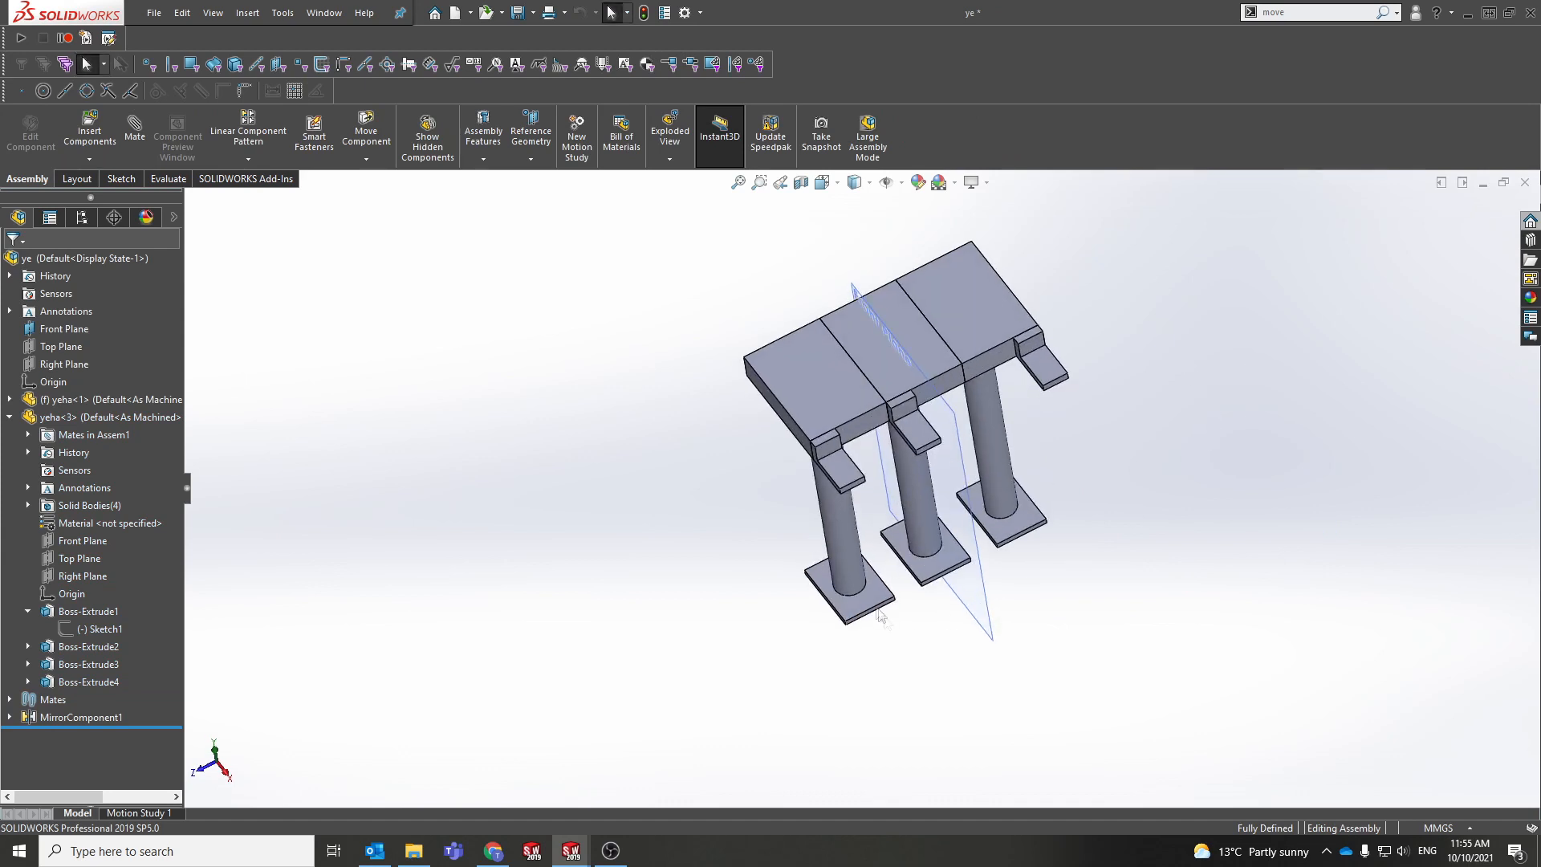
Step: Select the left bracket's top face and open the yeha part in its own window
middle_drag(917, 464, 847, 626)
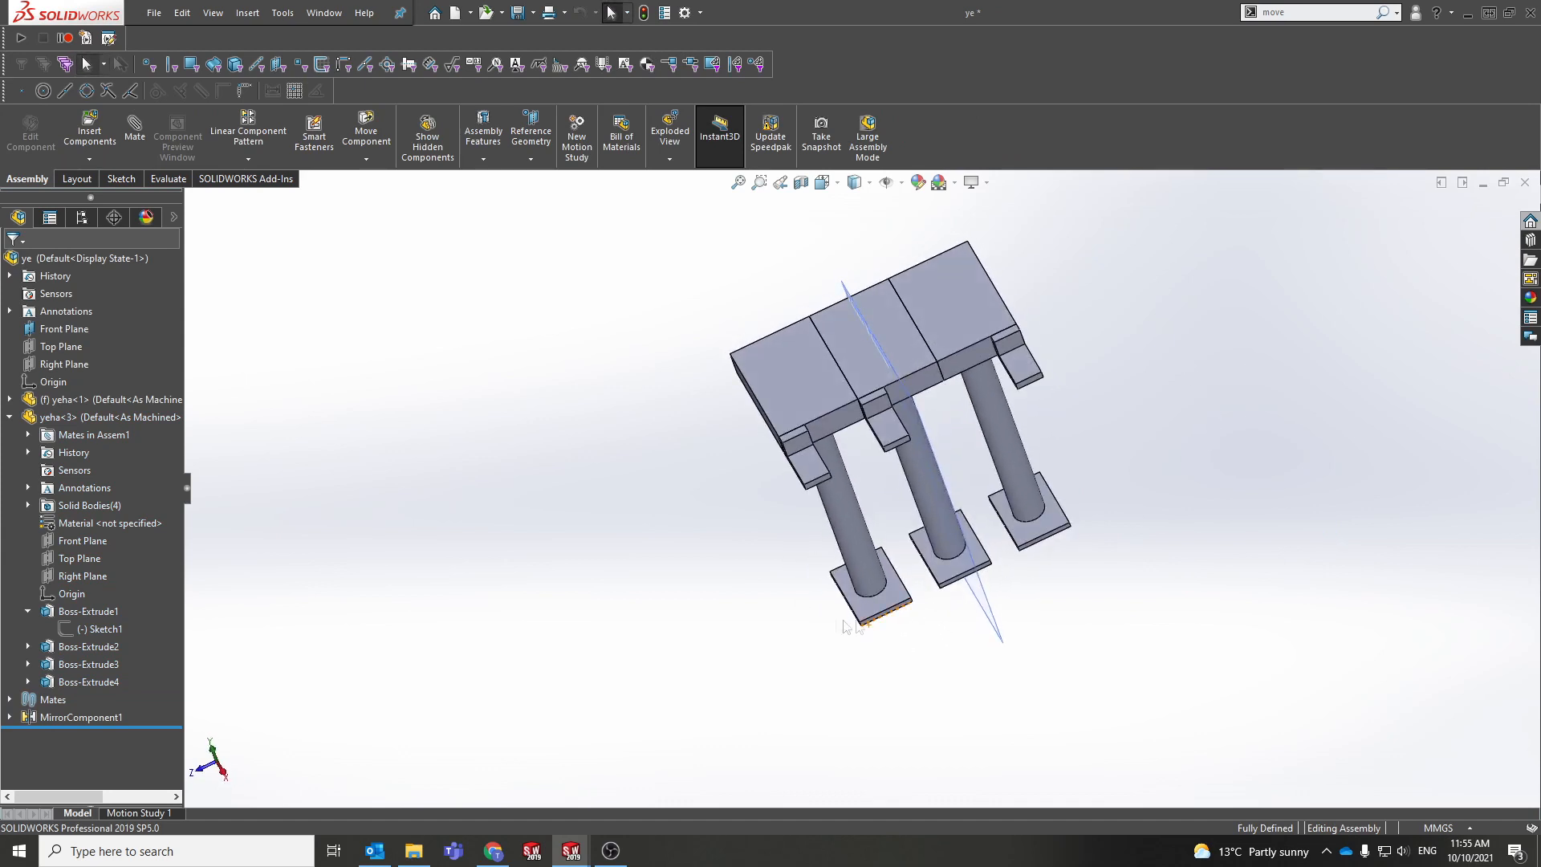
click(890, 615)
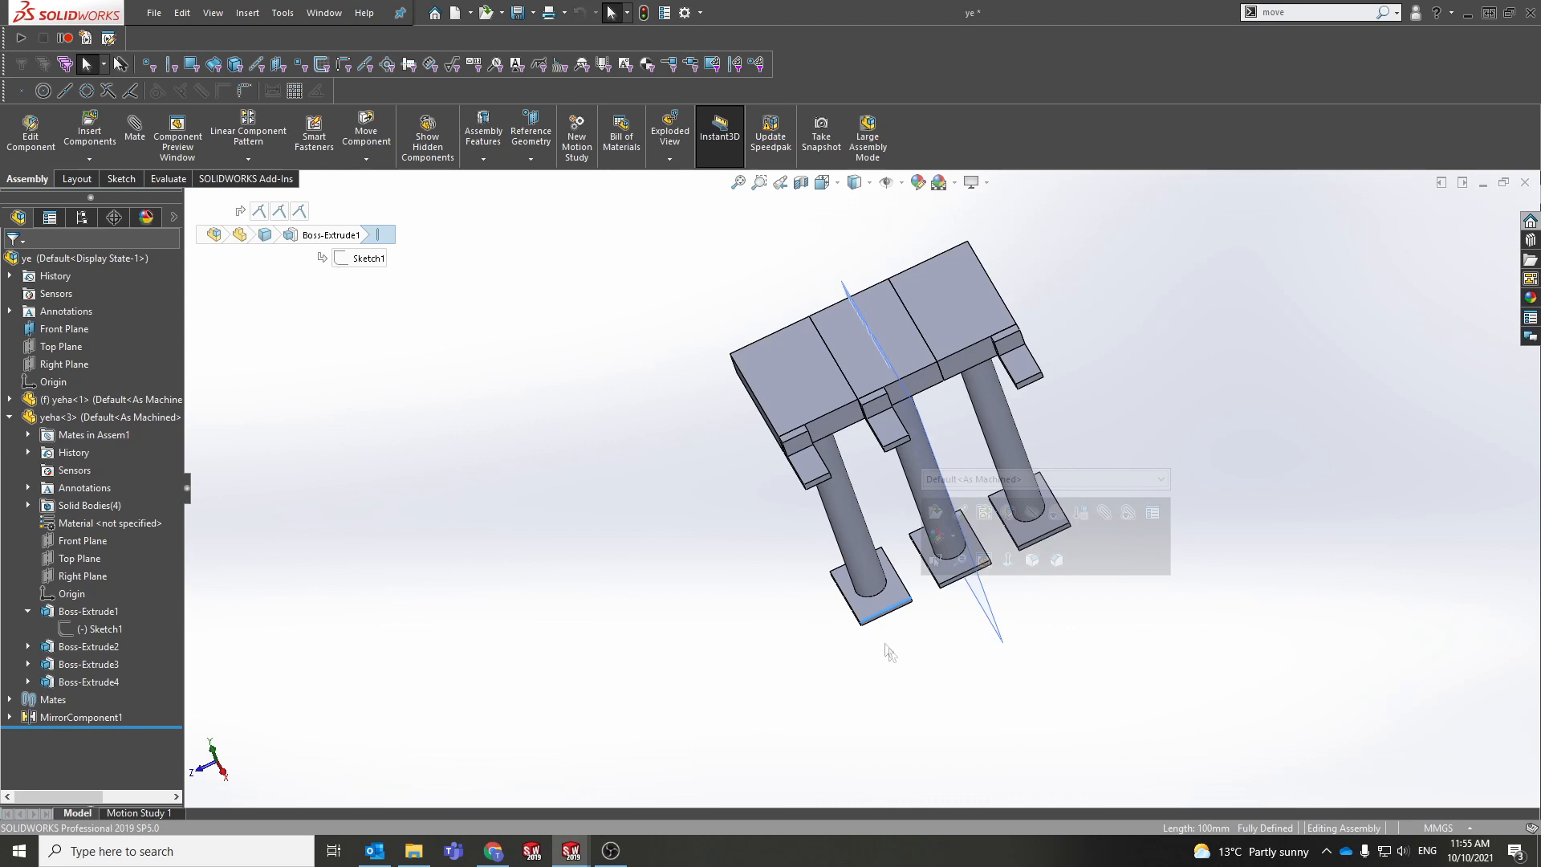
middle_drag(989, 637, 969, 537)
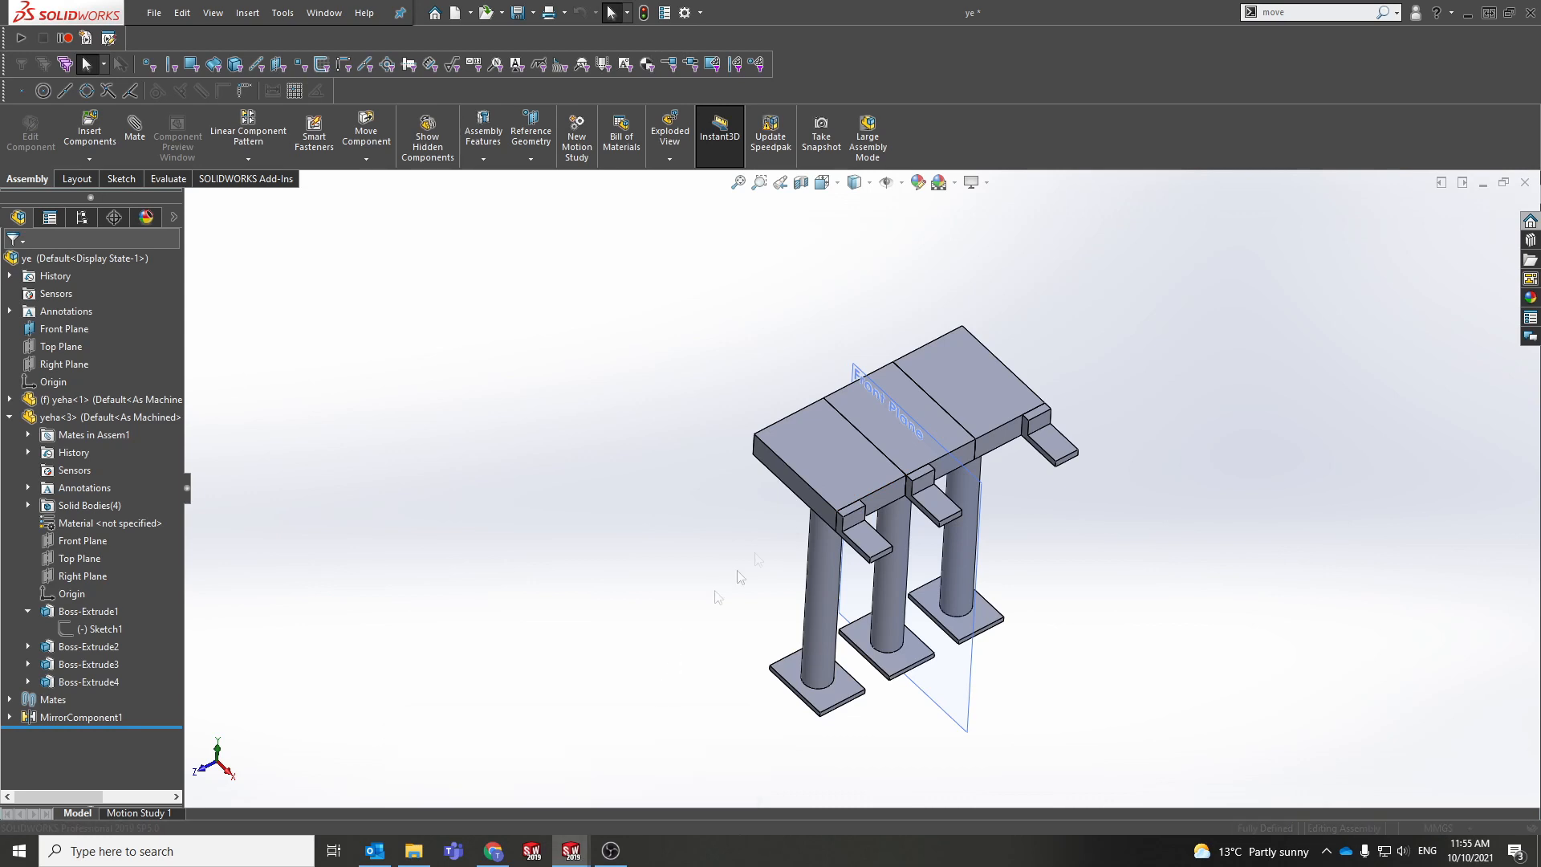
click(842, 495)
click(682, 435)
click(808, 453)
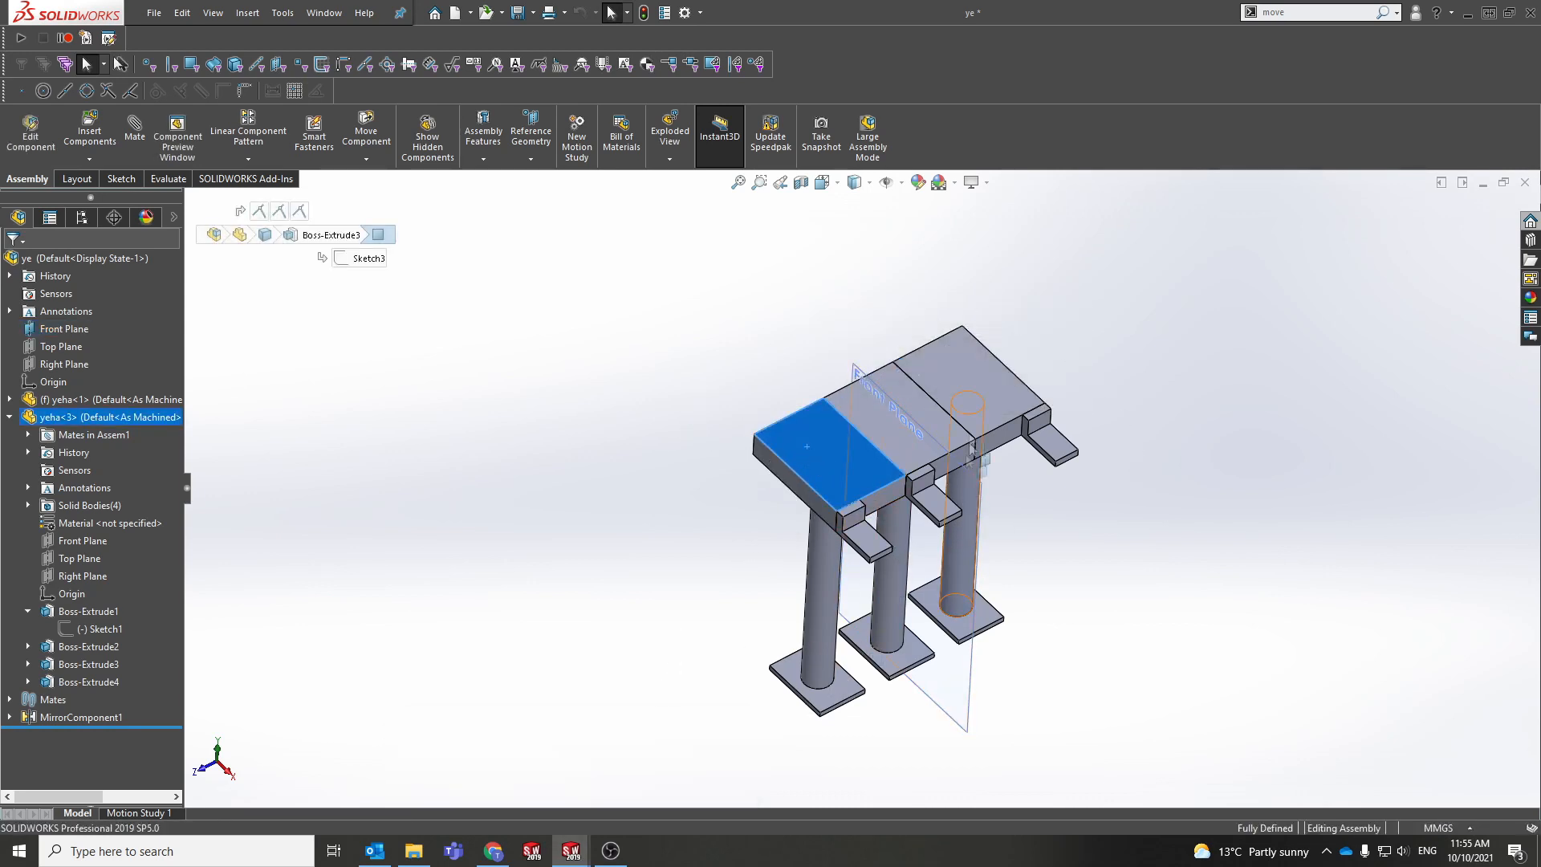
scroll(869, 419, down, 4)
click(704, 428)
click(703, 428)
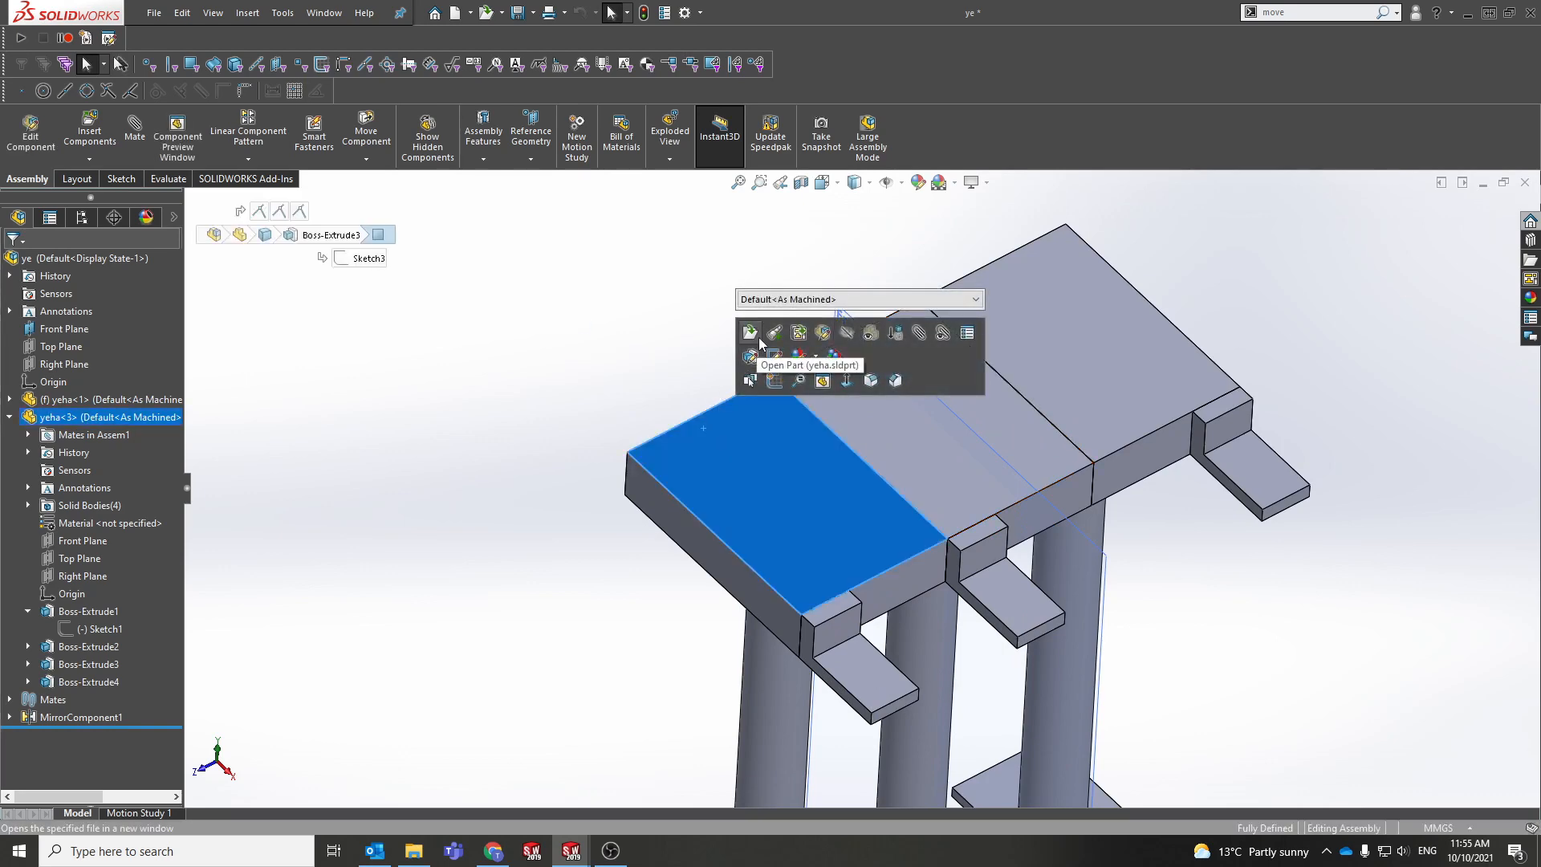
click(758, 341)
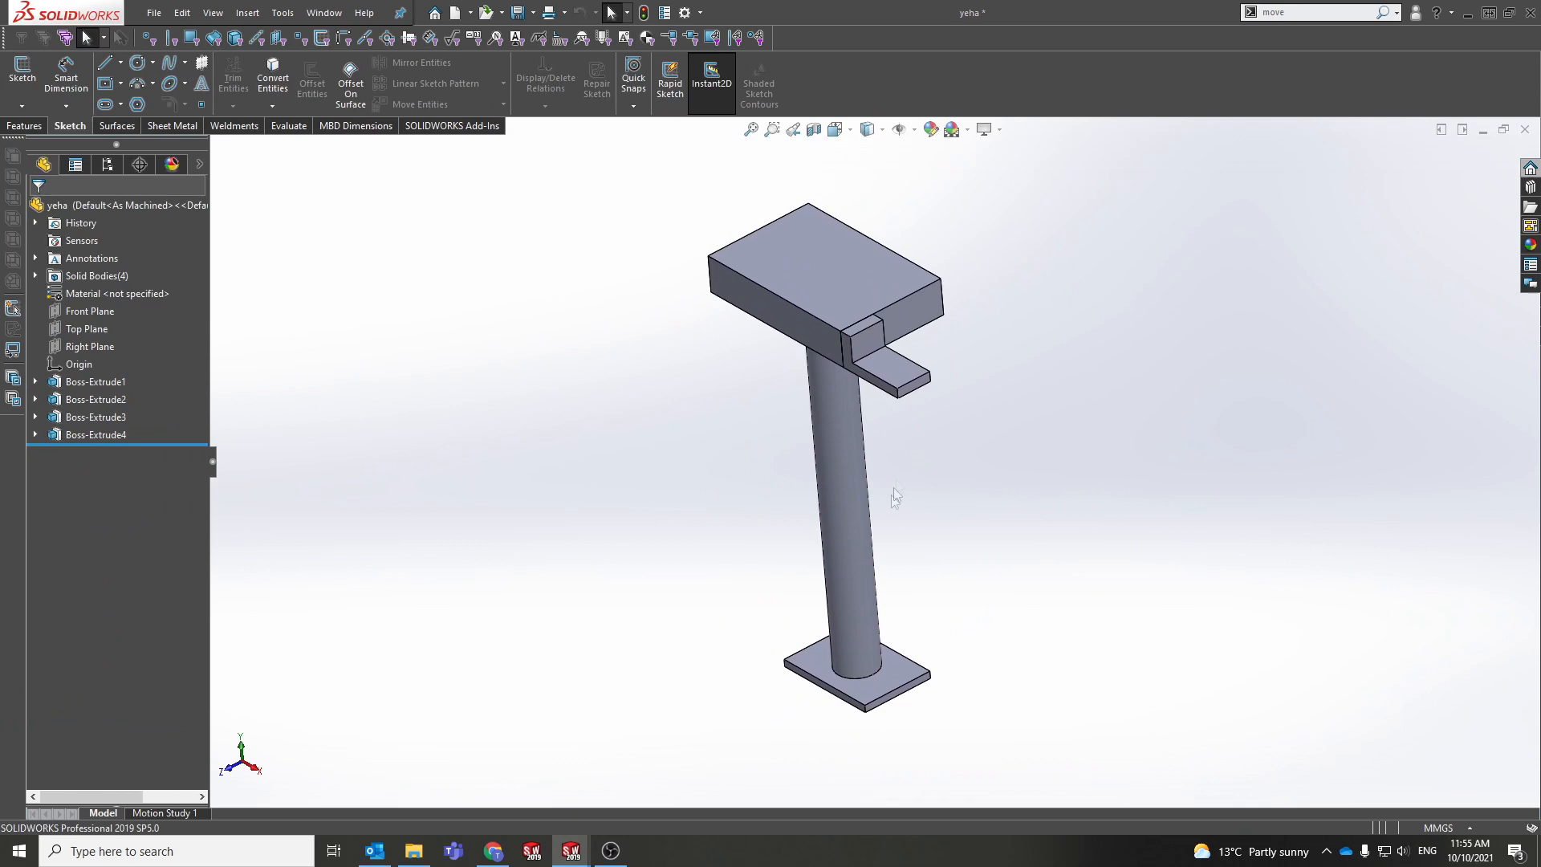
Step: Start a new sketch on the yeha block's top face, viewed straight on
middle_drag(843, 538, 870, 638)
click(878, 337)
click(876, 315)
click(748, 312)
middle_drag(963, 296, 840, 444)
key(ctrl+4)
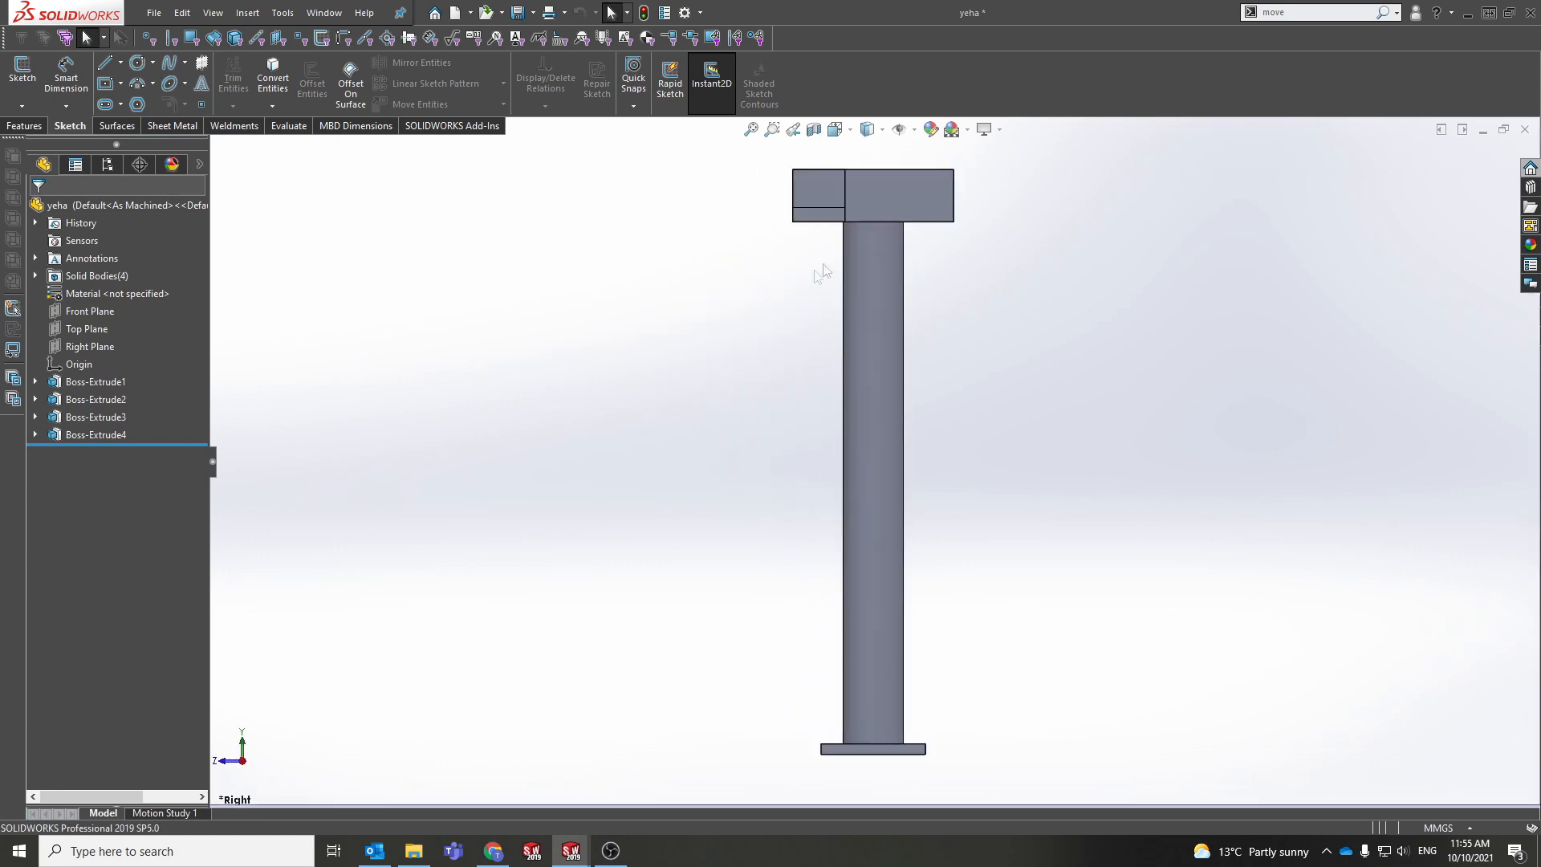
middle_drag(823, 275, 844, 401)
click(875, 281)
click(915, 240)
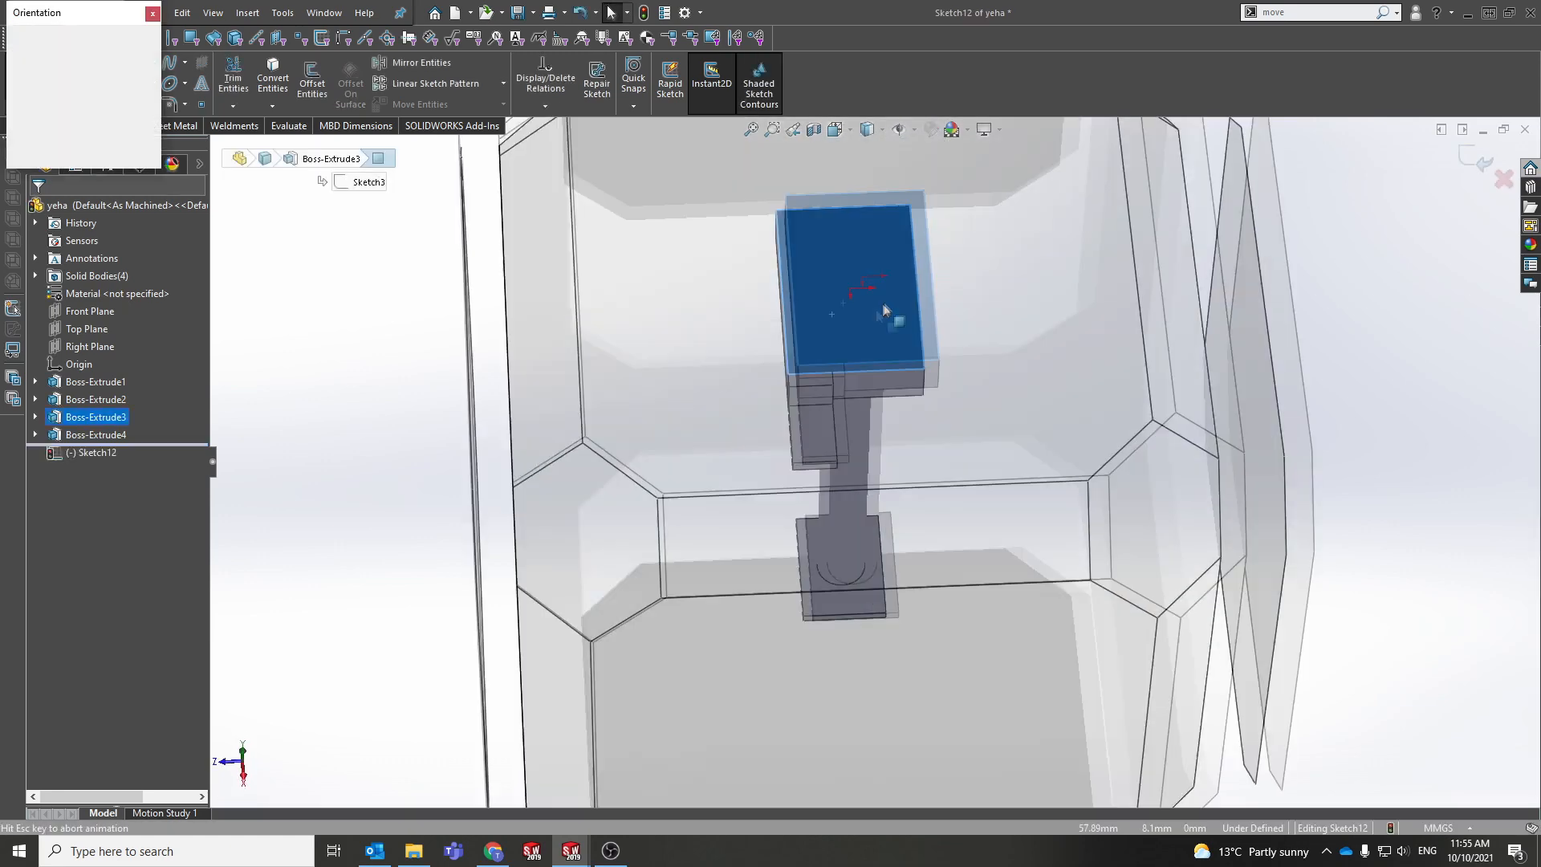
click(802, 390)
key(space)
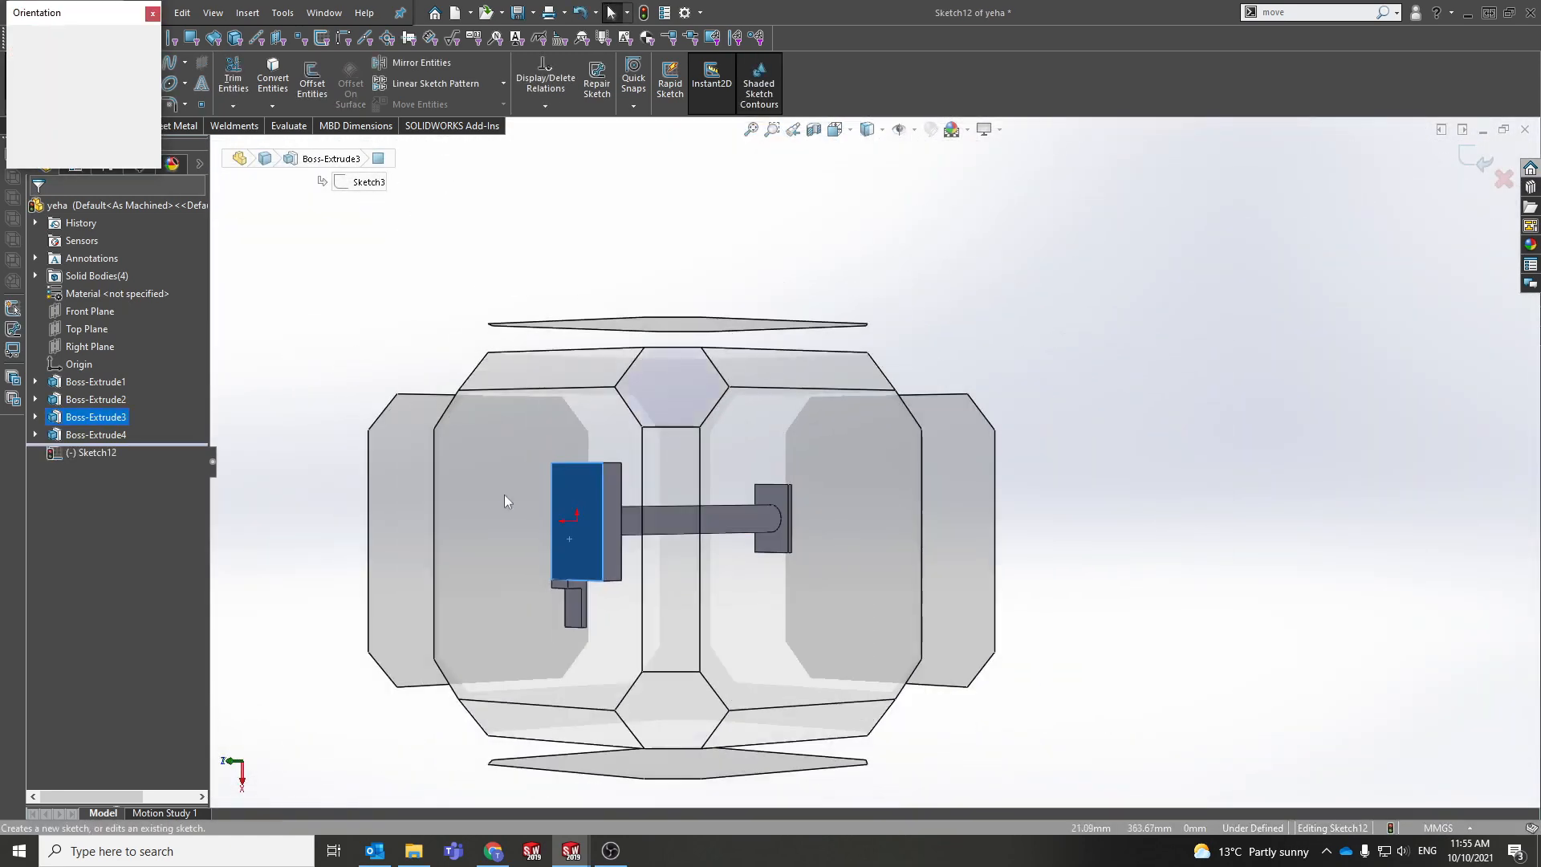
click(504, 496)
Step: Draw a 169.9 mm radius circle at the origin and extrude it Blind 50 mm
click(137, 63)
click(874, 377)
click(663, 588)
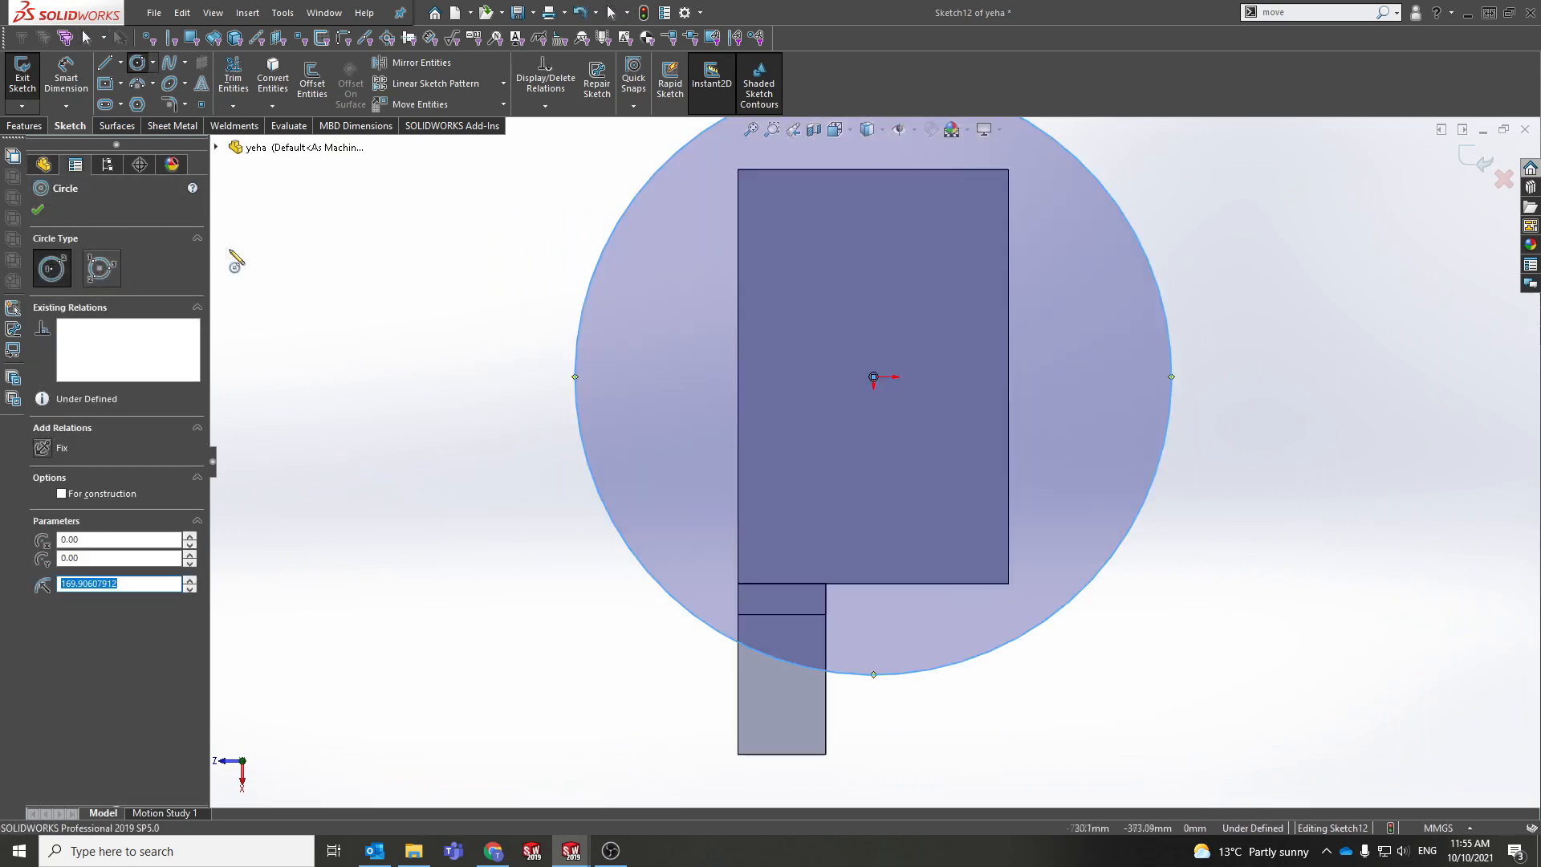
key(Escape)
middle_drag(608, 397, 590, 335)
scroll(590, 336, up, 5)
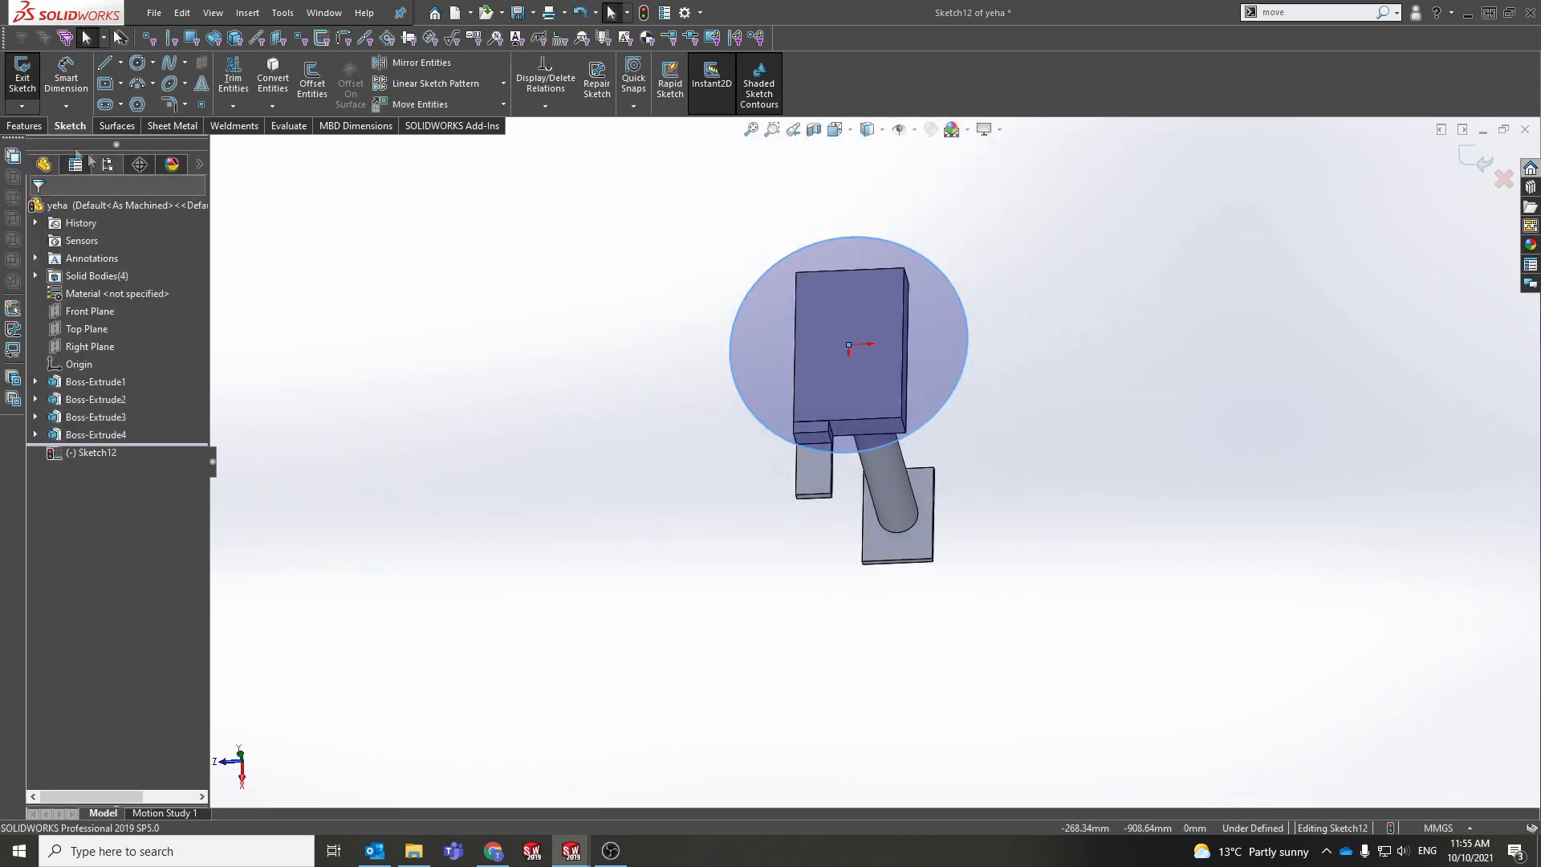
click(36, 130)
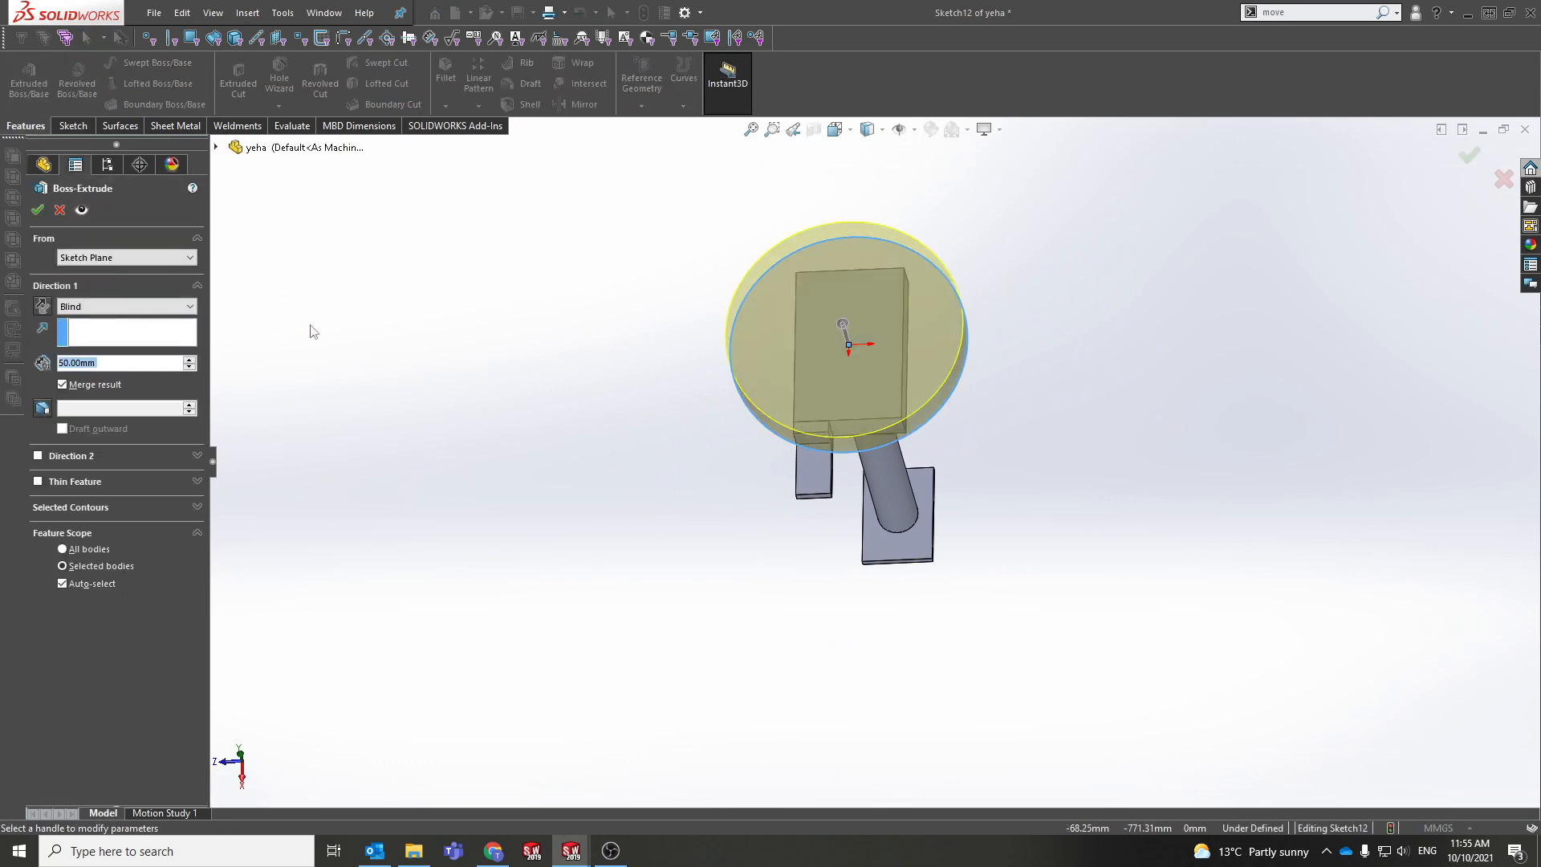
click(38, 211)
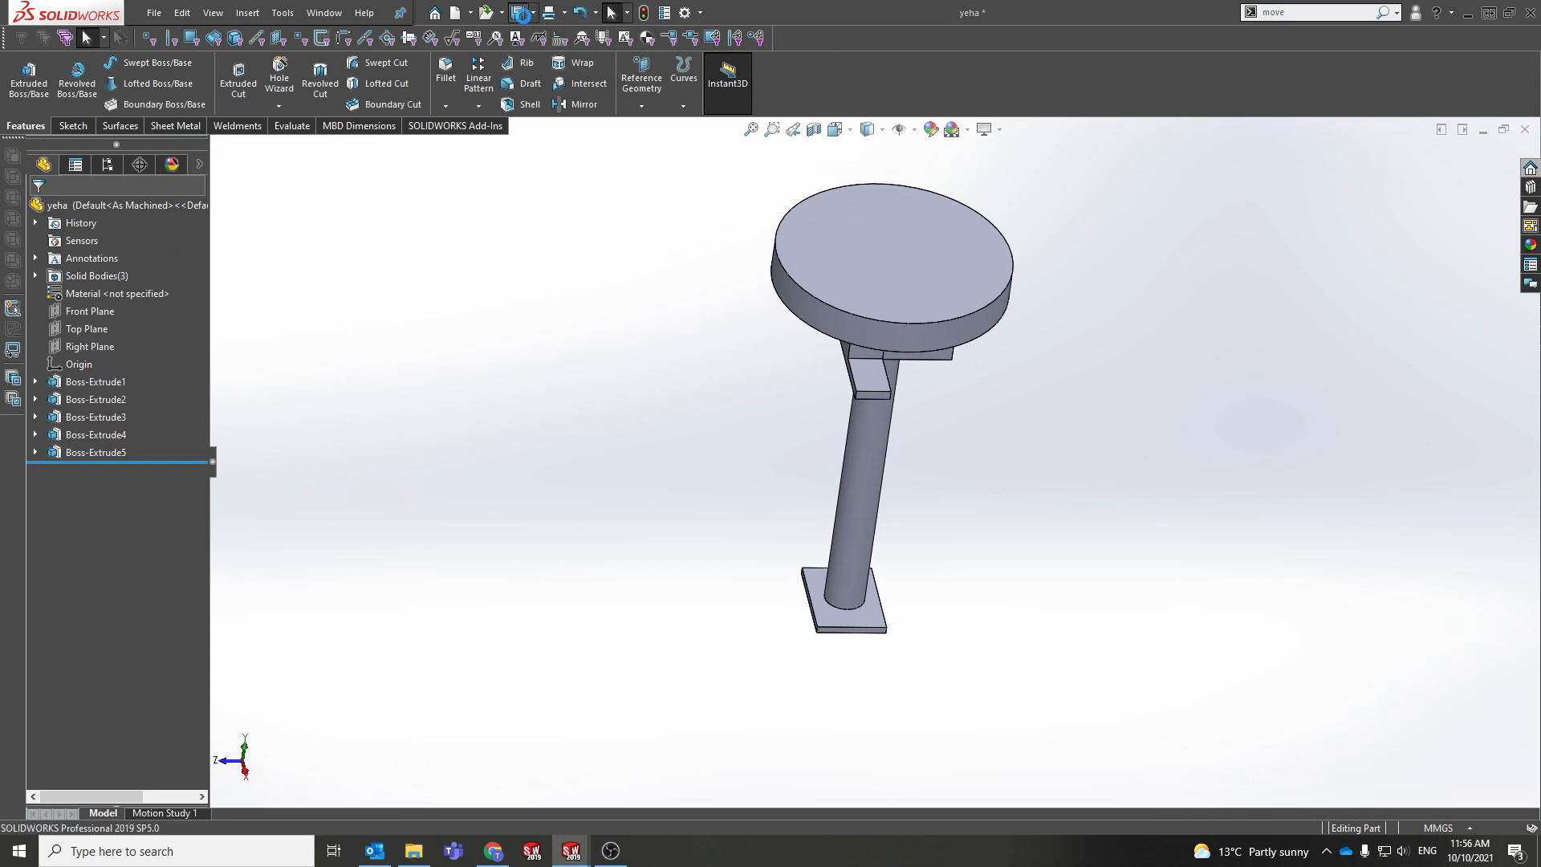
Step: Close the yeha part, reopen it from the left seat's top face, and close it again
click(1525, 129)
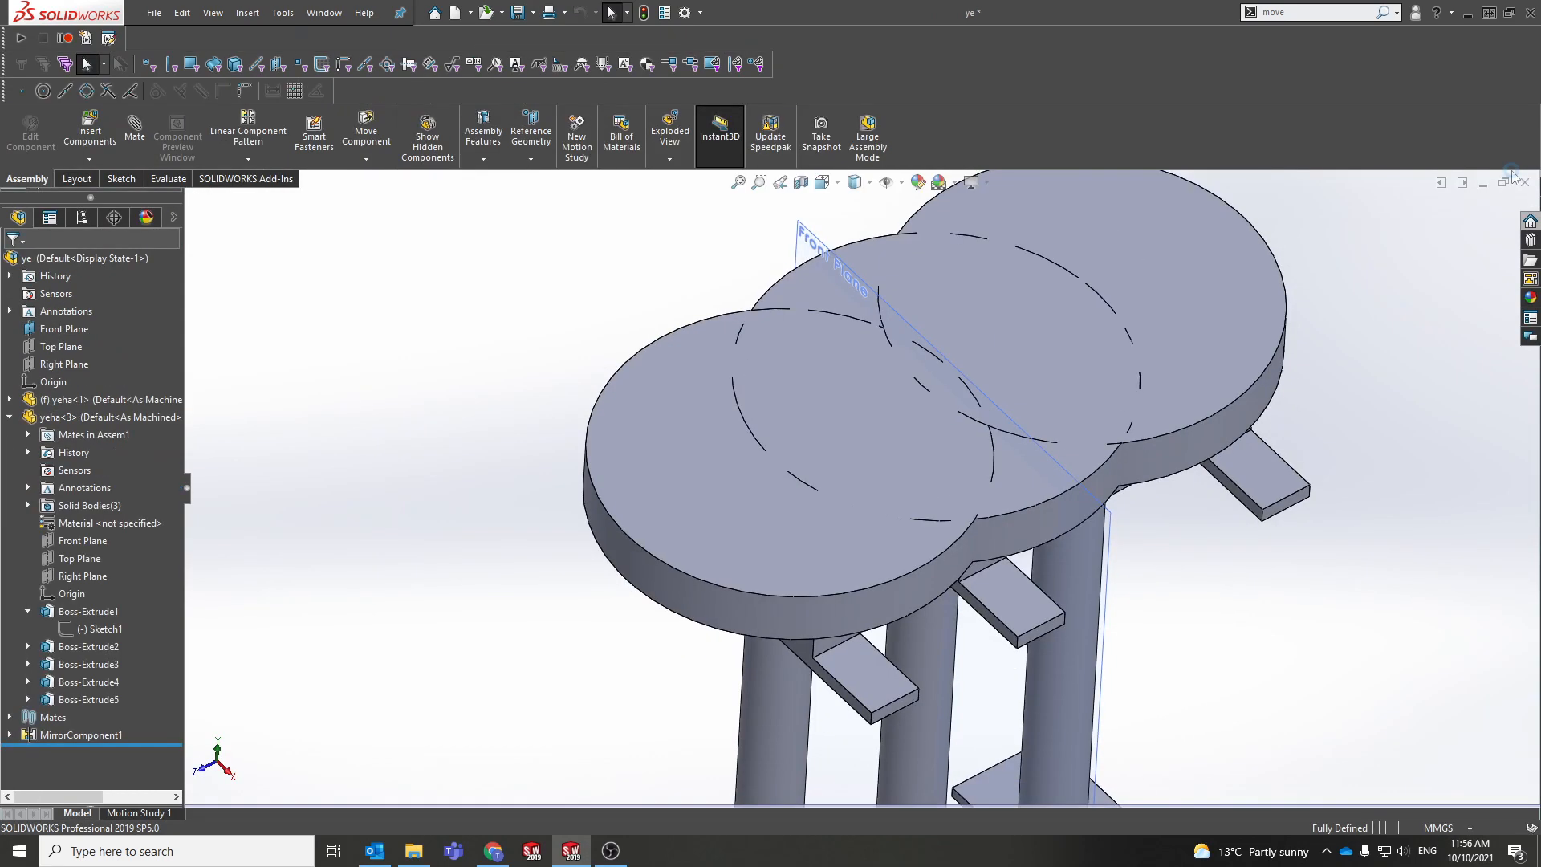
middle_drag(759, 432, 720, 483)
click(720, 488)
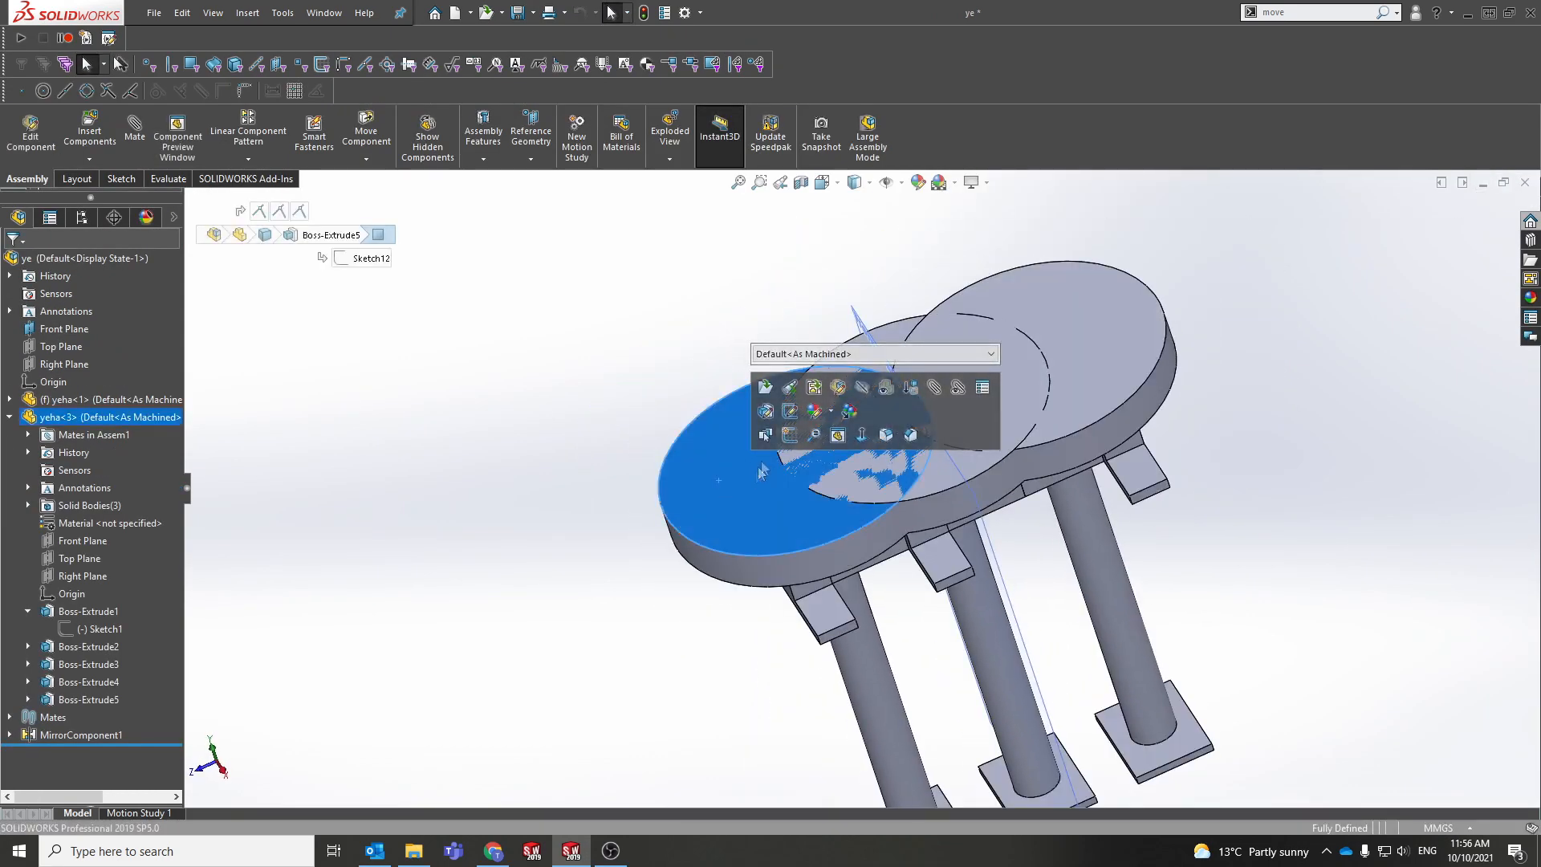
click(767, 388)
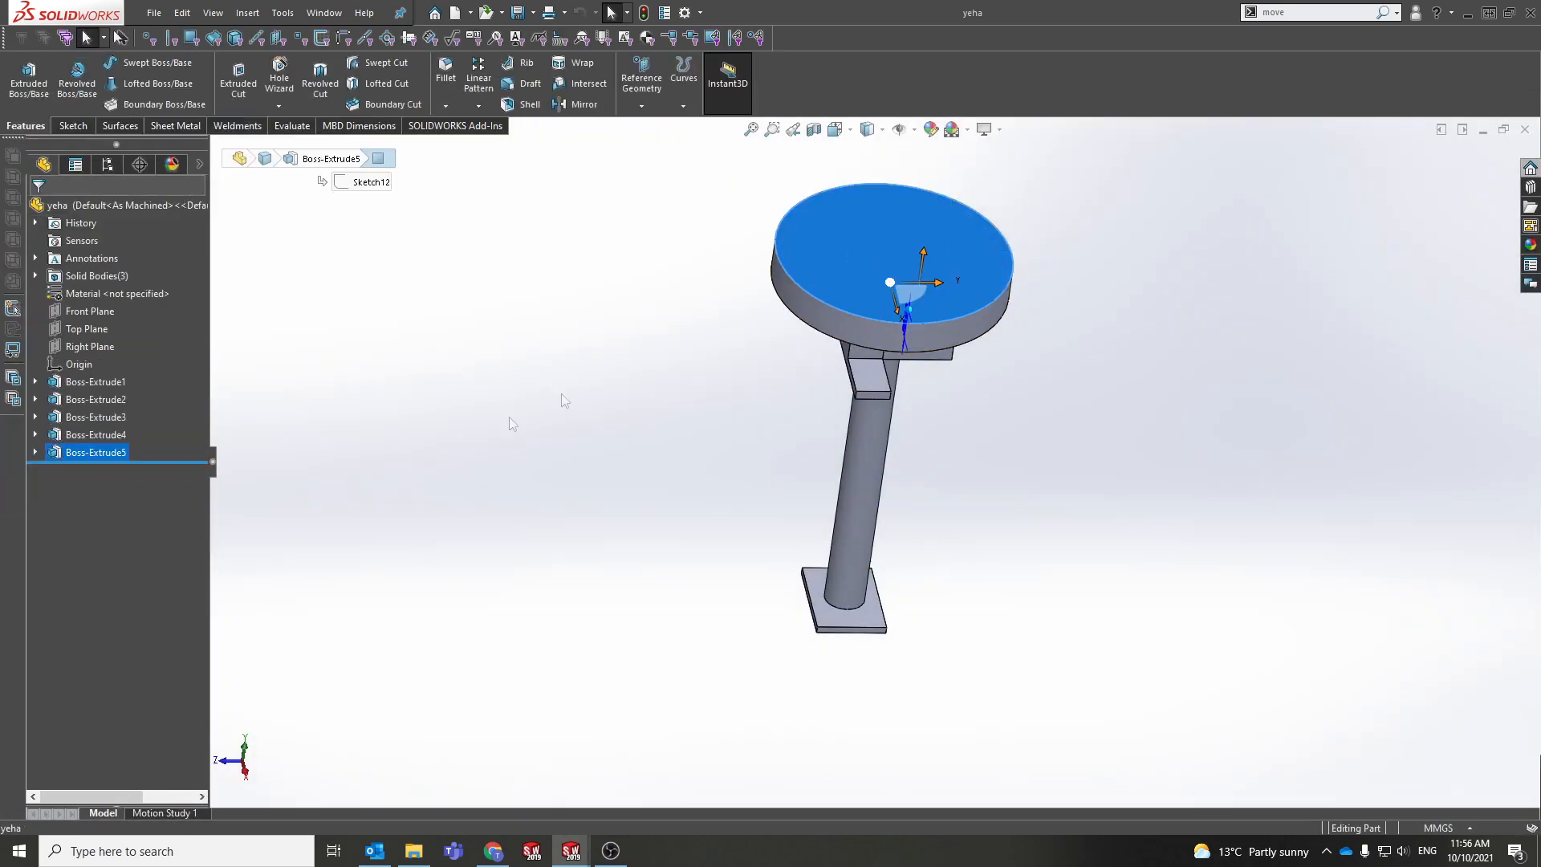
click(1525, 133)
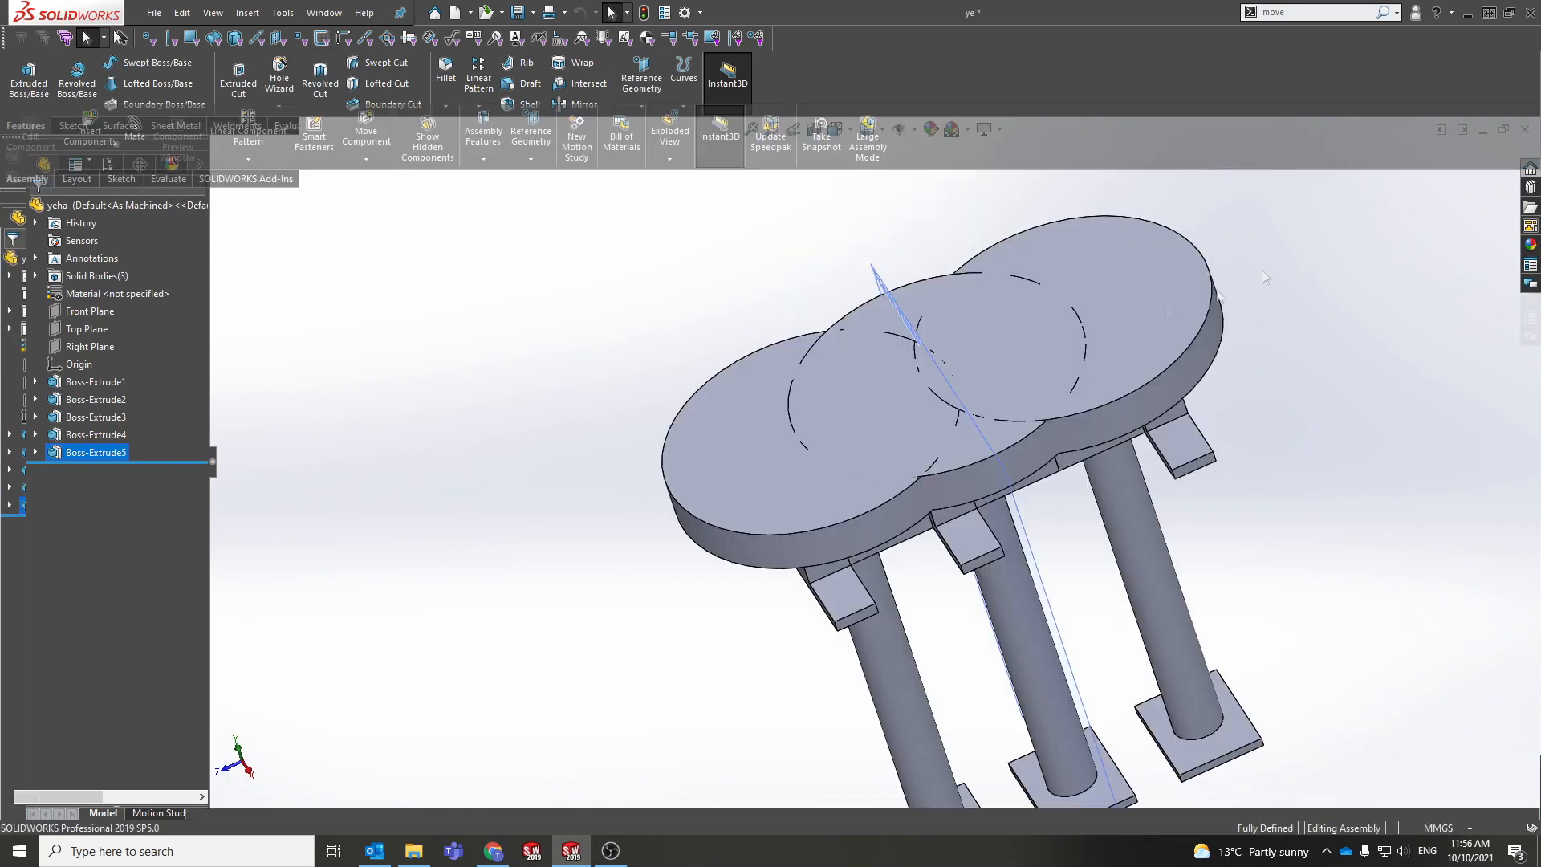
click(667, 494)
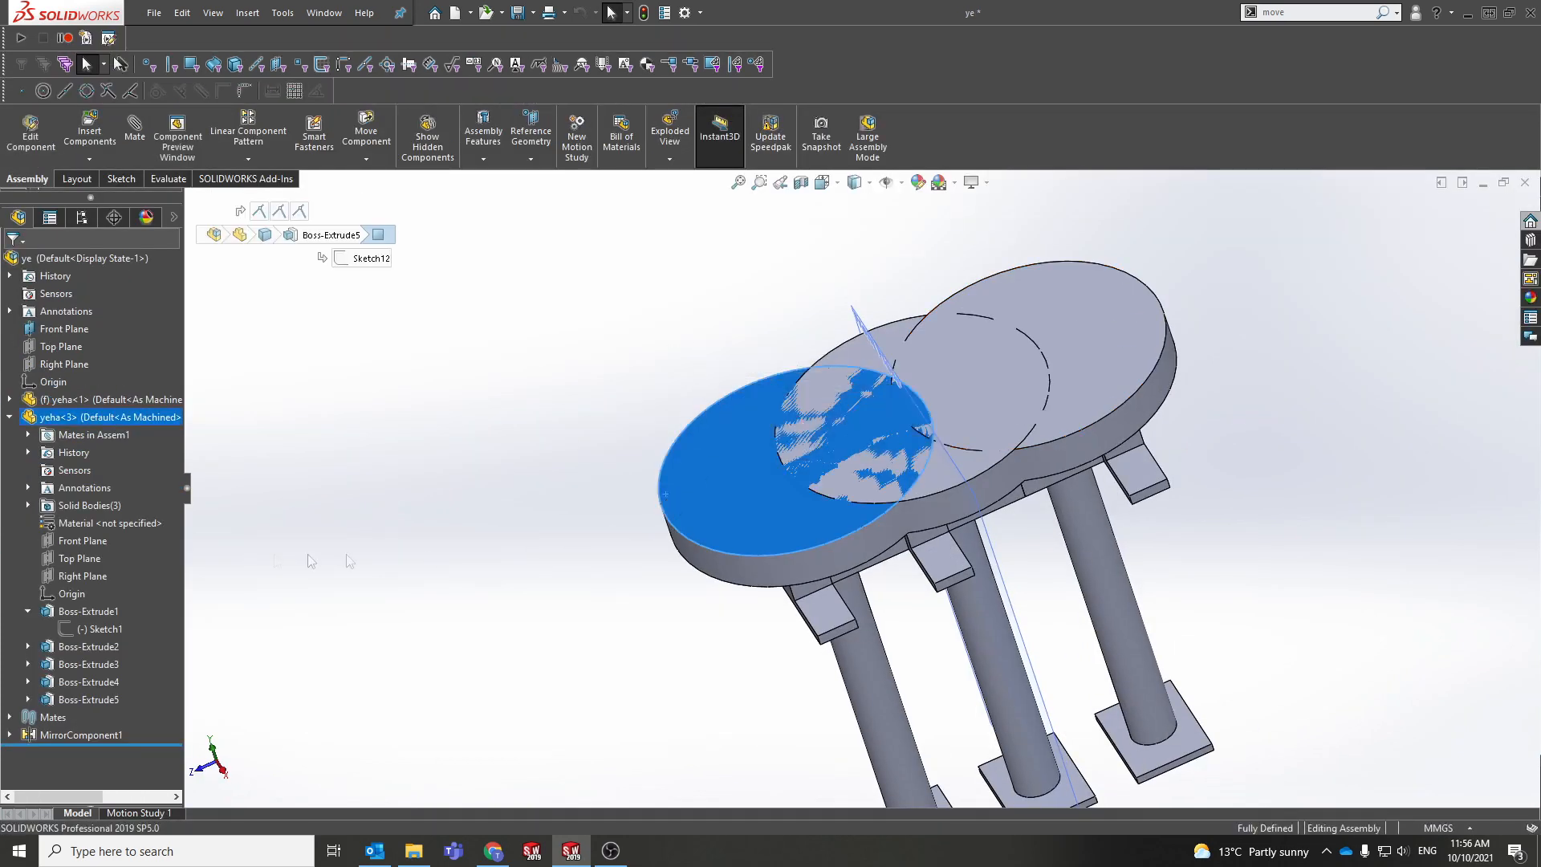
Step: Reveal Sketch12 under yeha<3>'s Boss-Extrude5, then open yeha from the seat's top face
click(12, 416)
click(11, 416)
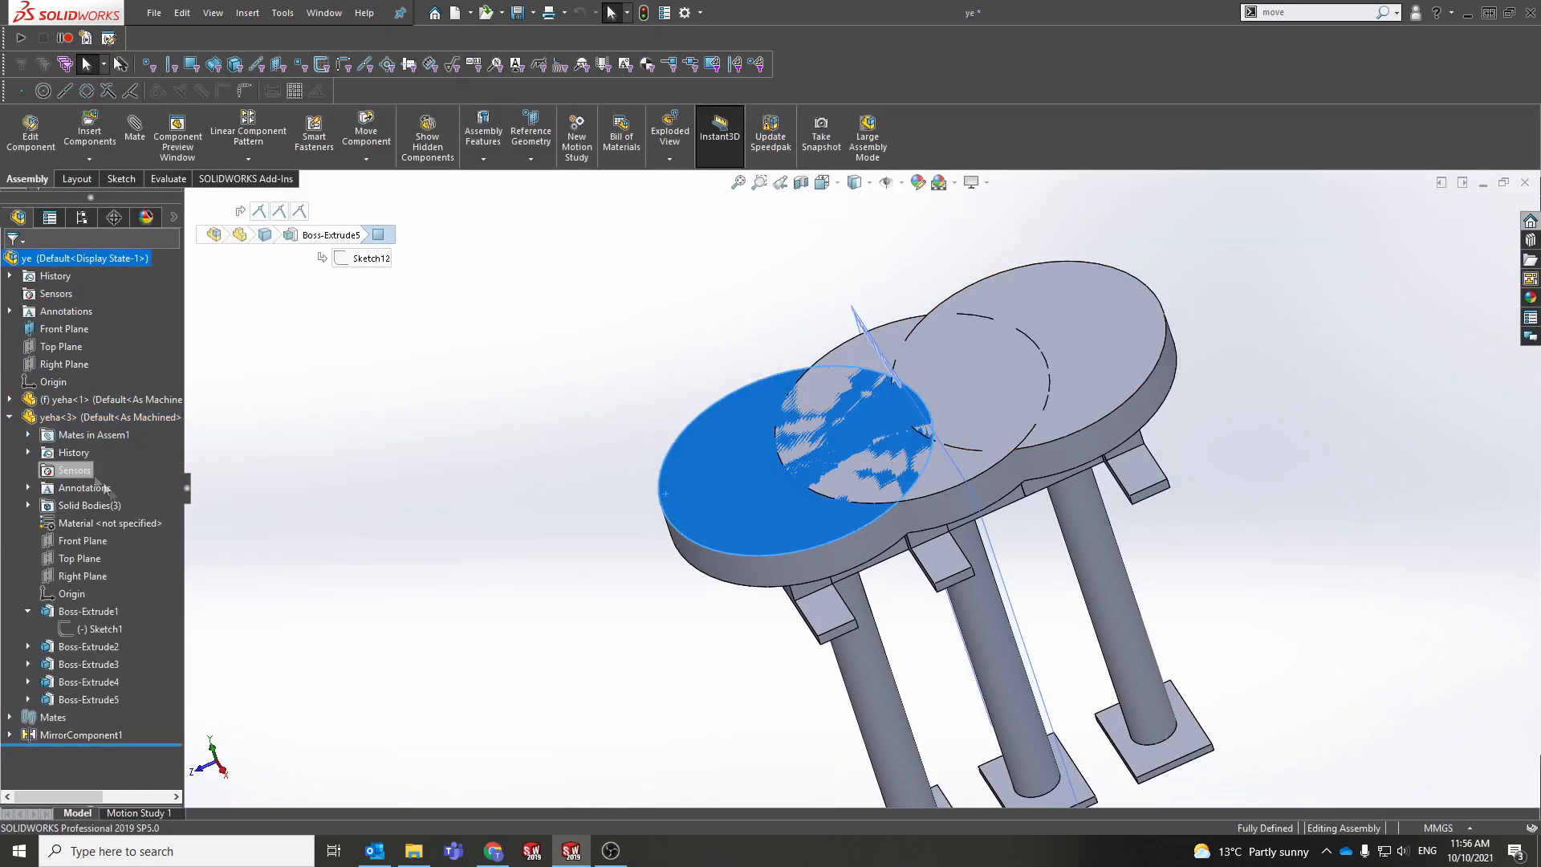
click(28, 701)
click(95, 718)
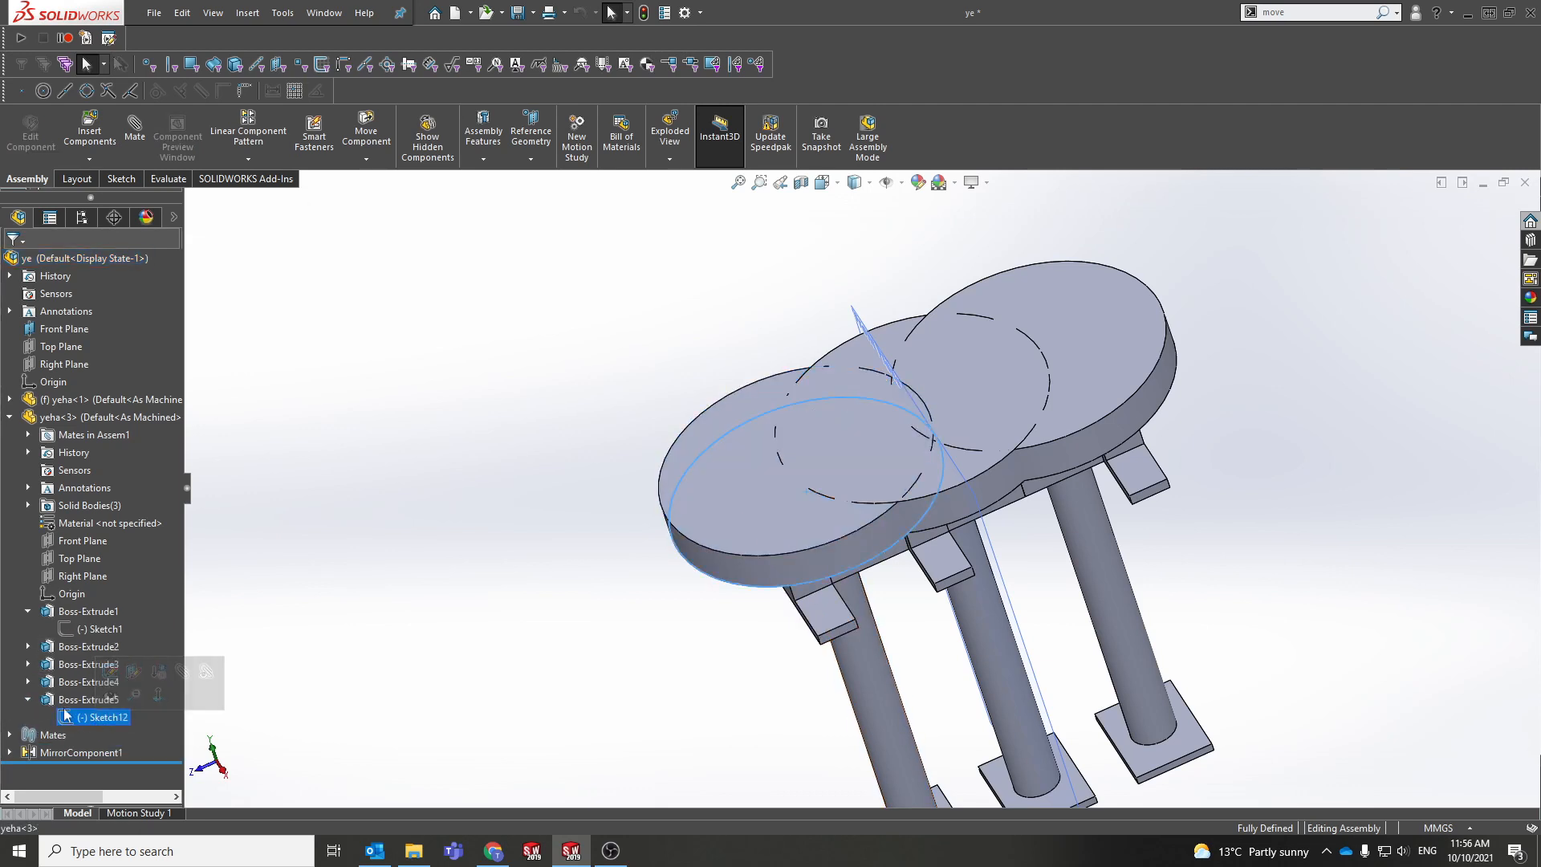
click(772, 512)
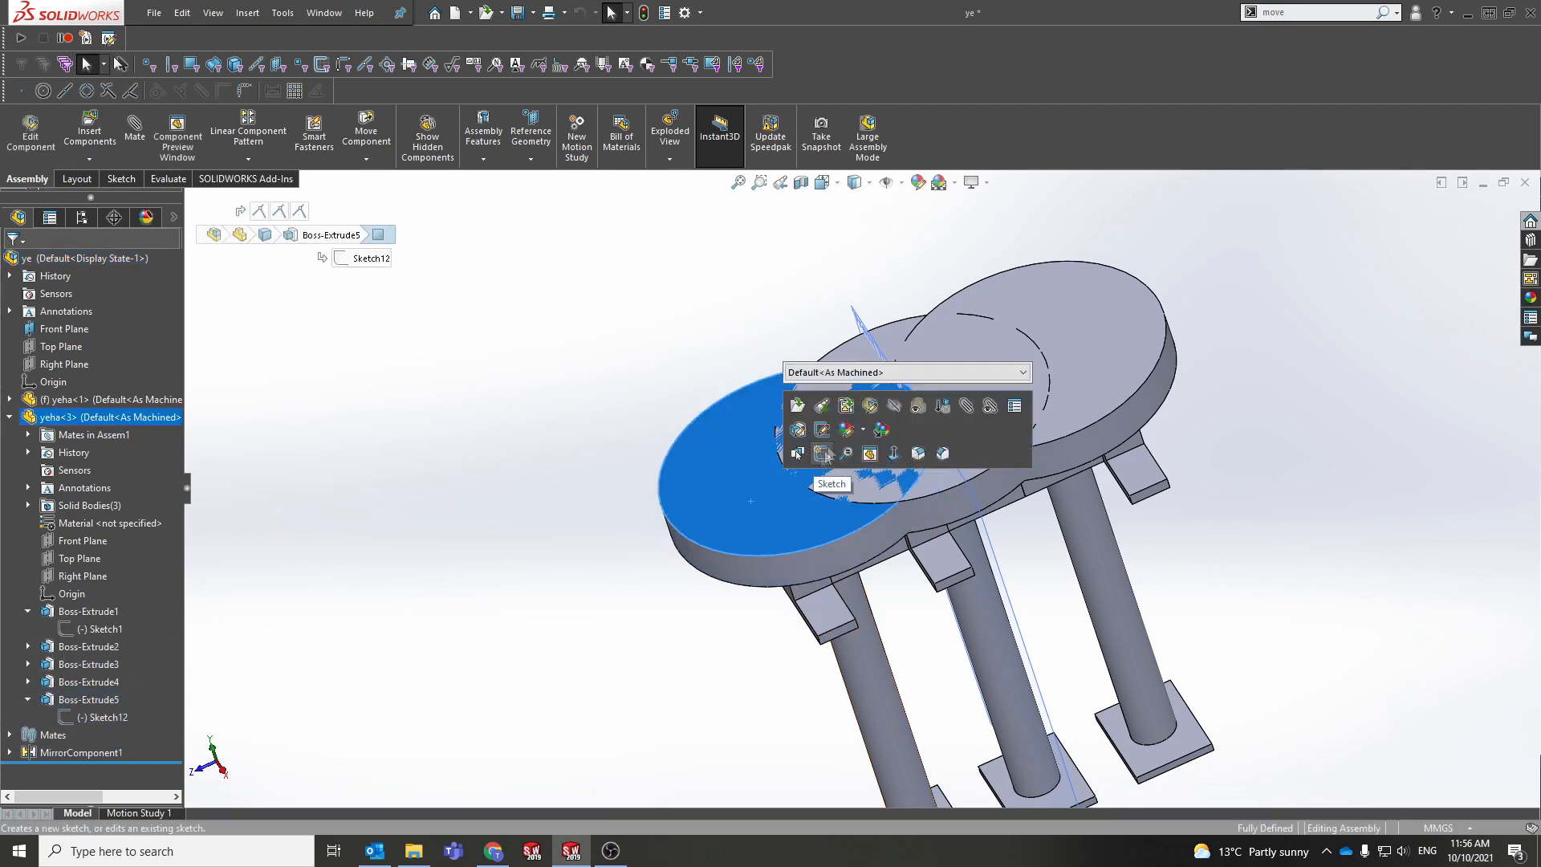
click(797, 406)
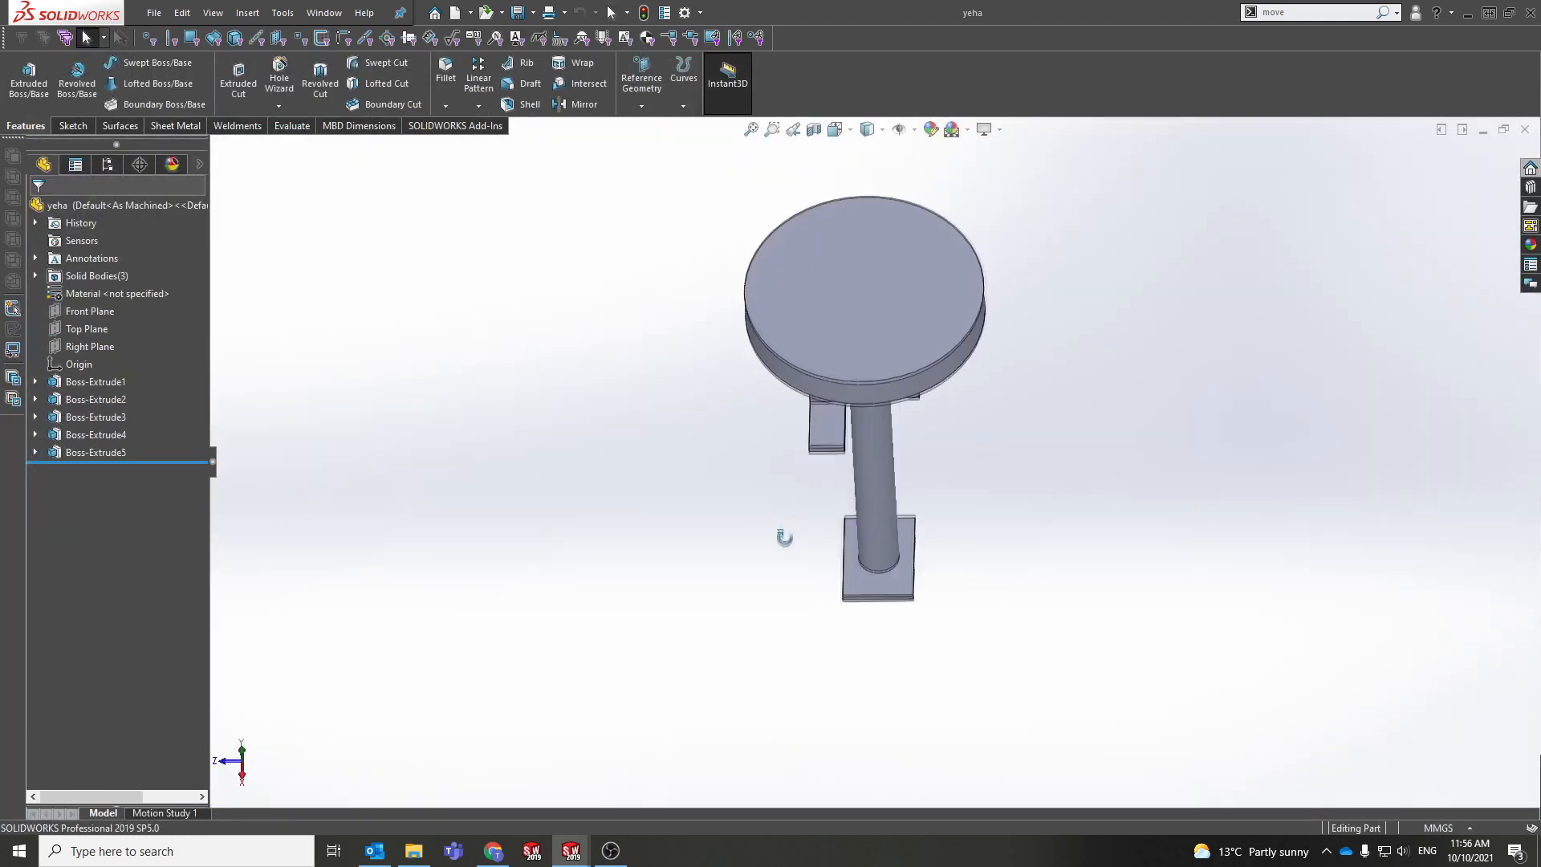
middle_drag(784, 537, 775, 528)
scroll(884, 332, down, 1)
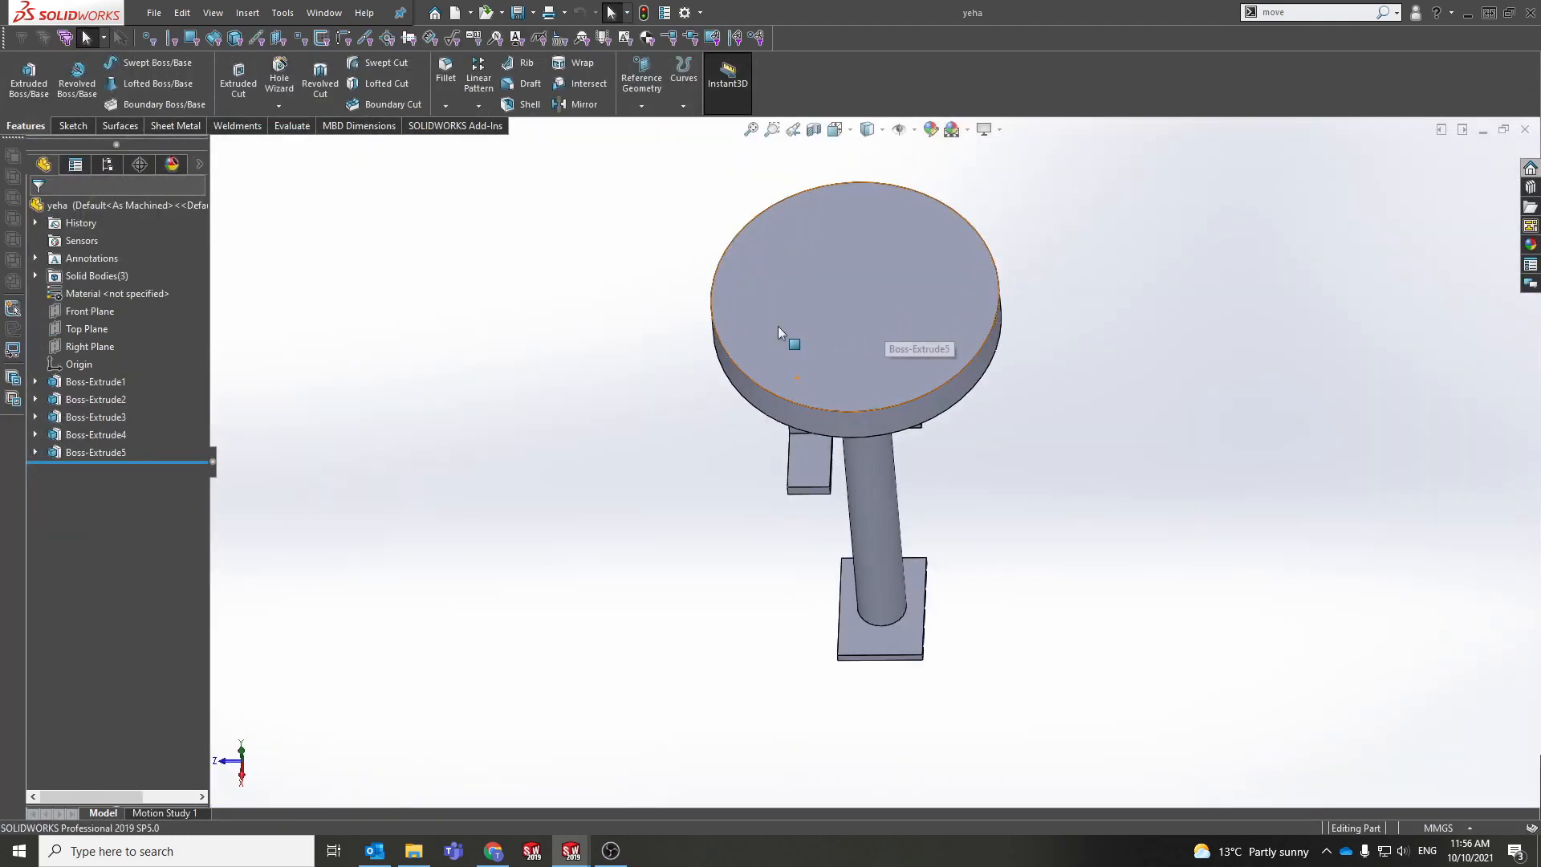
Step: Edit Sketch12 and dimension the seat circle to a 300 mm diameter
click(35, 452)
click(89, 469)
click(100, 419)
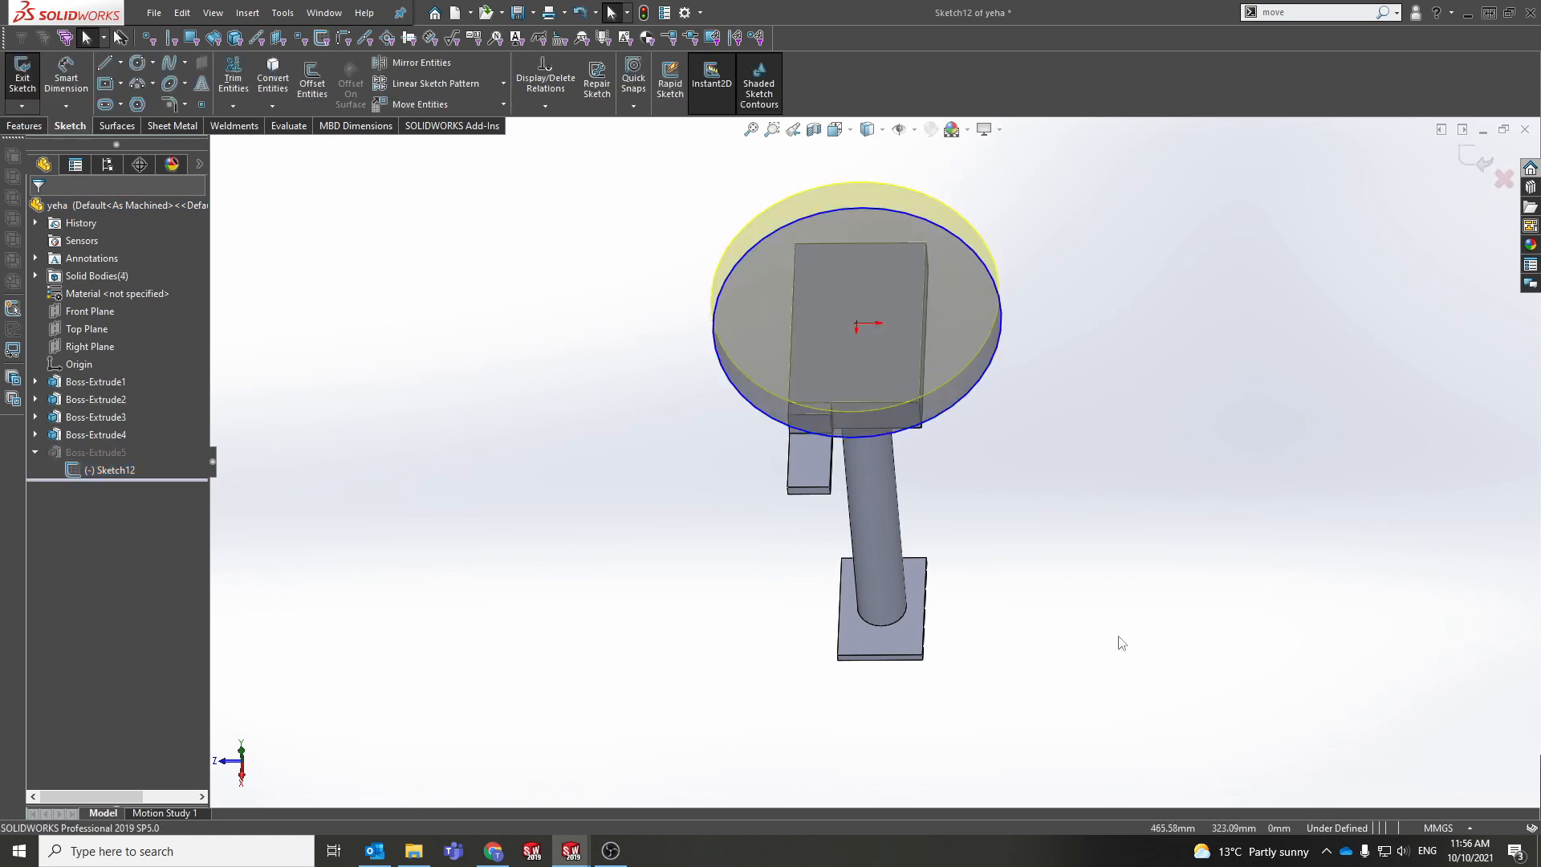
right_drag(1119, 638, 1130, 545)
click(989, 391)
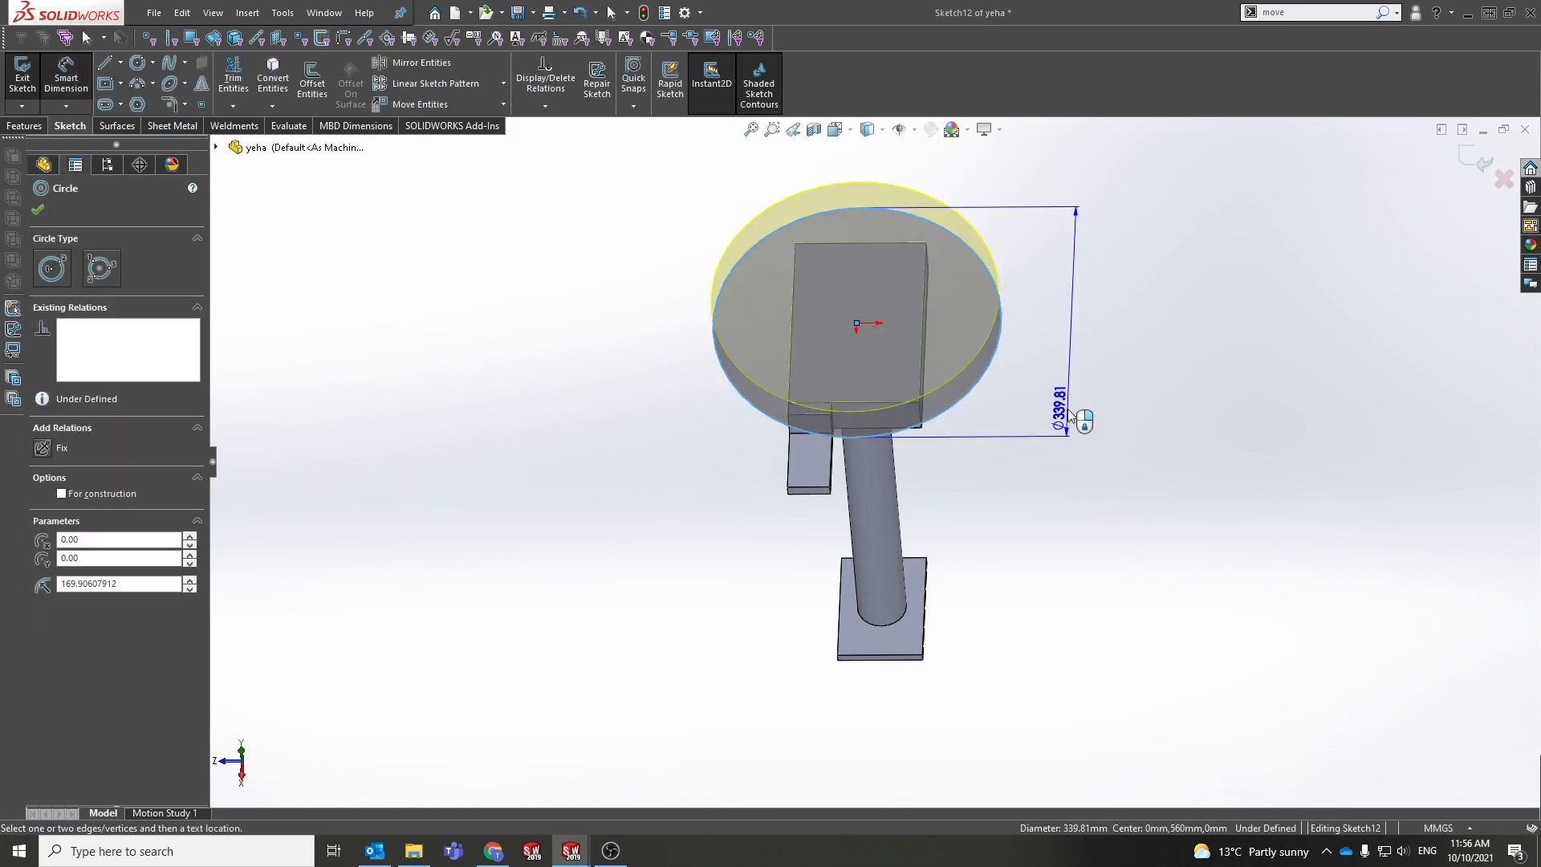
click(1073, 411)
text(300)
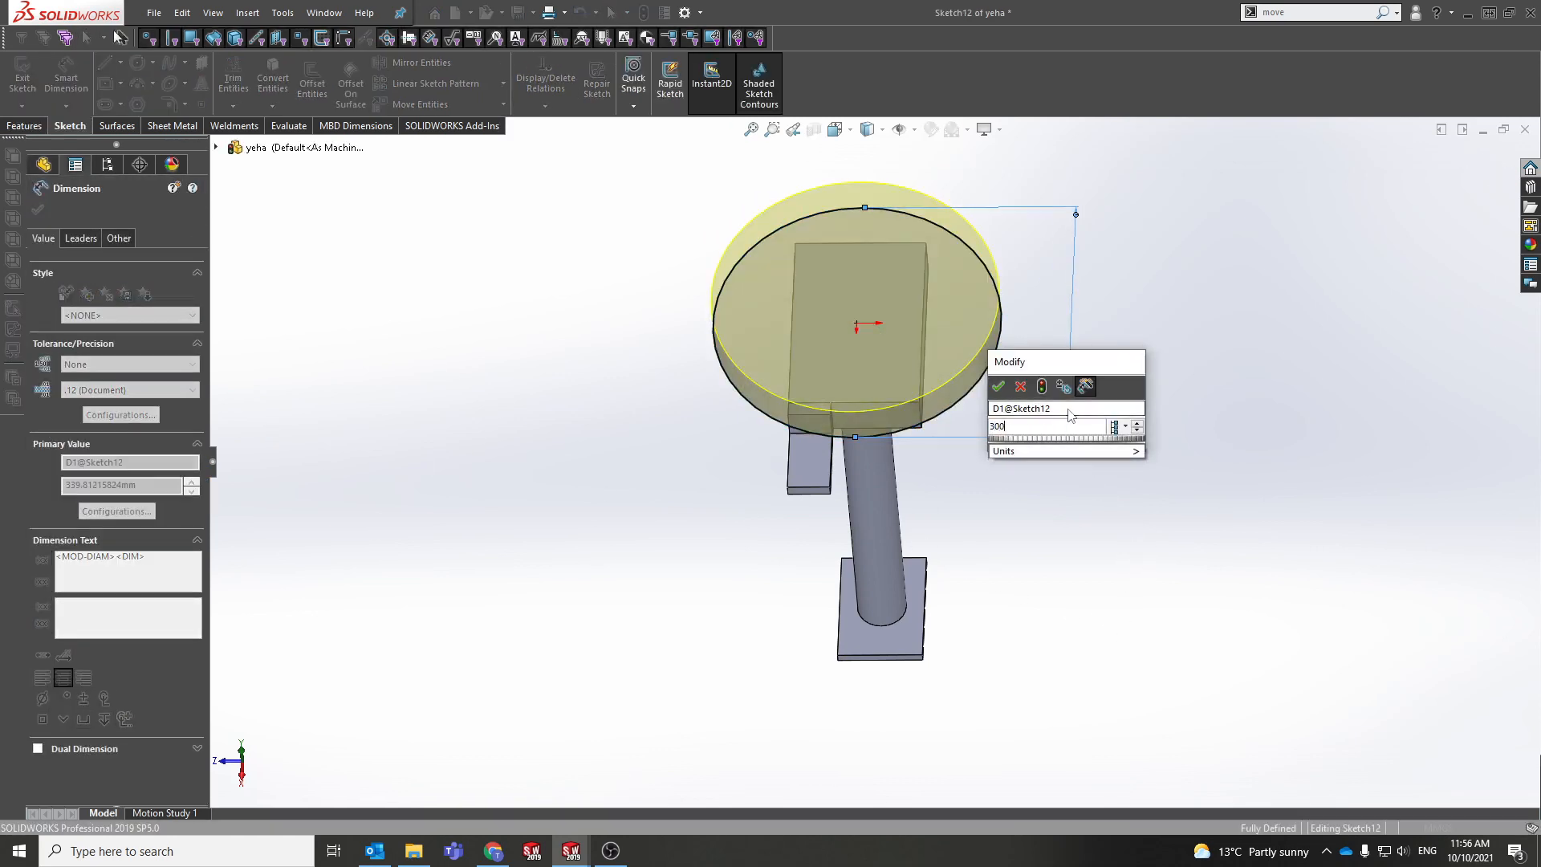
key(Return)
click(1486, 165)
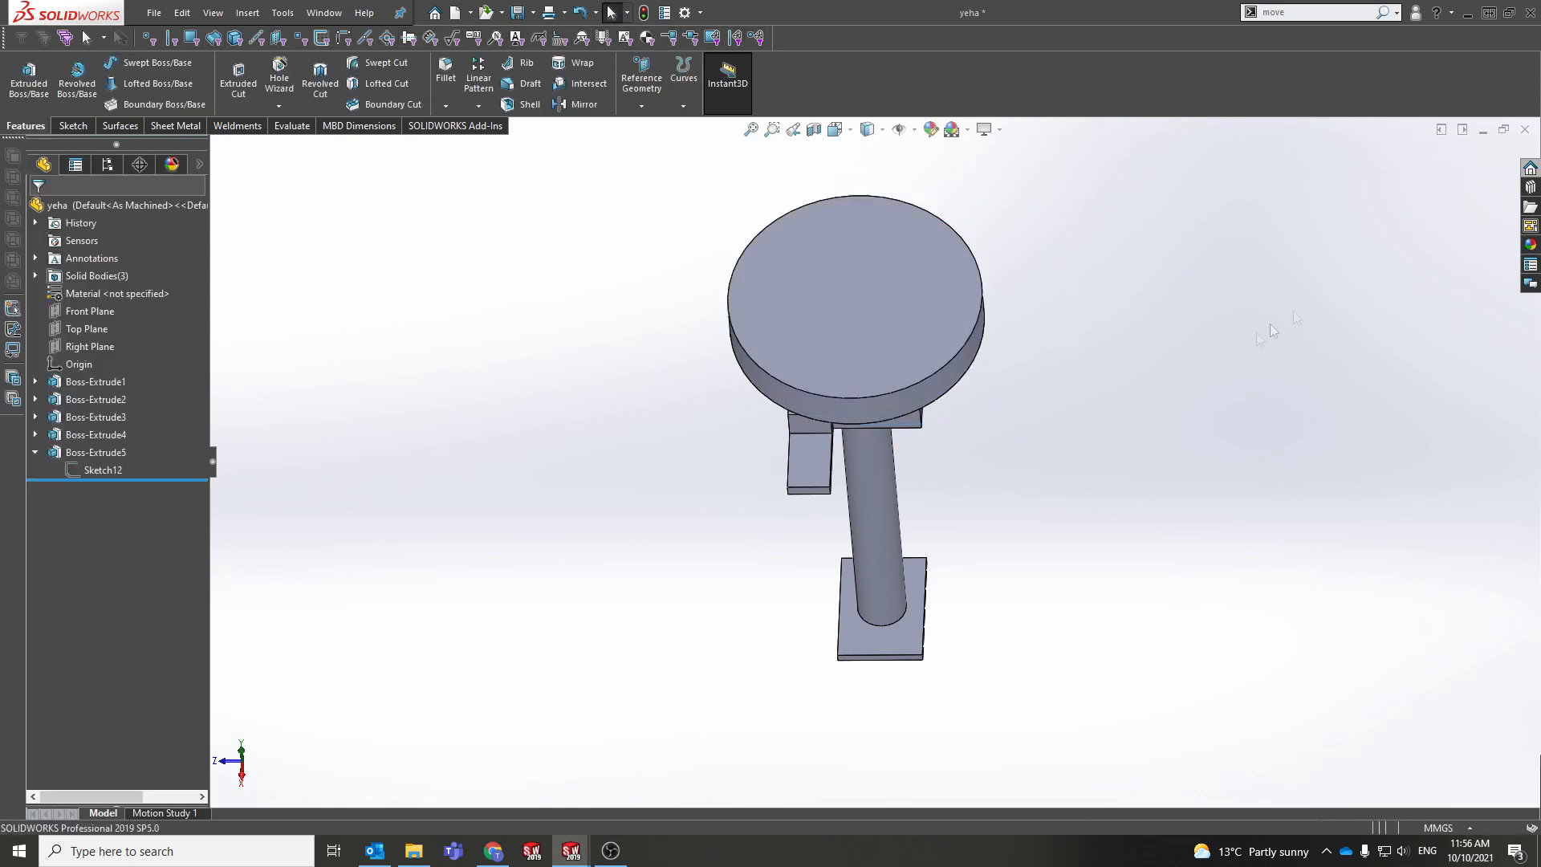
middle_drag(882, 175, 826, 318)
Step: Change Boss-Extrude5's Ø300.00 seat dimension to 25 mm
click(106, 452)
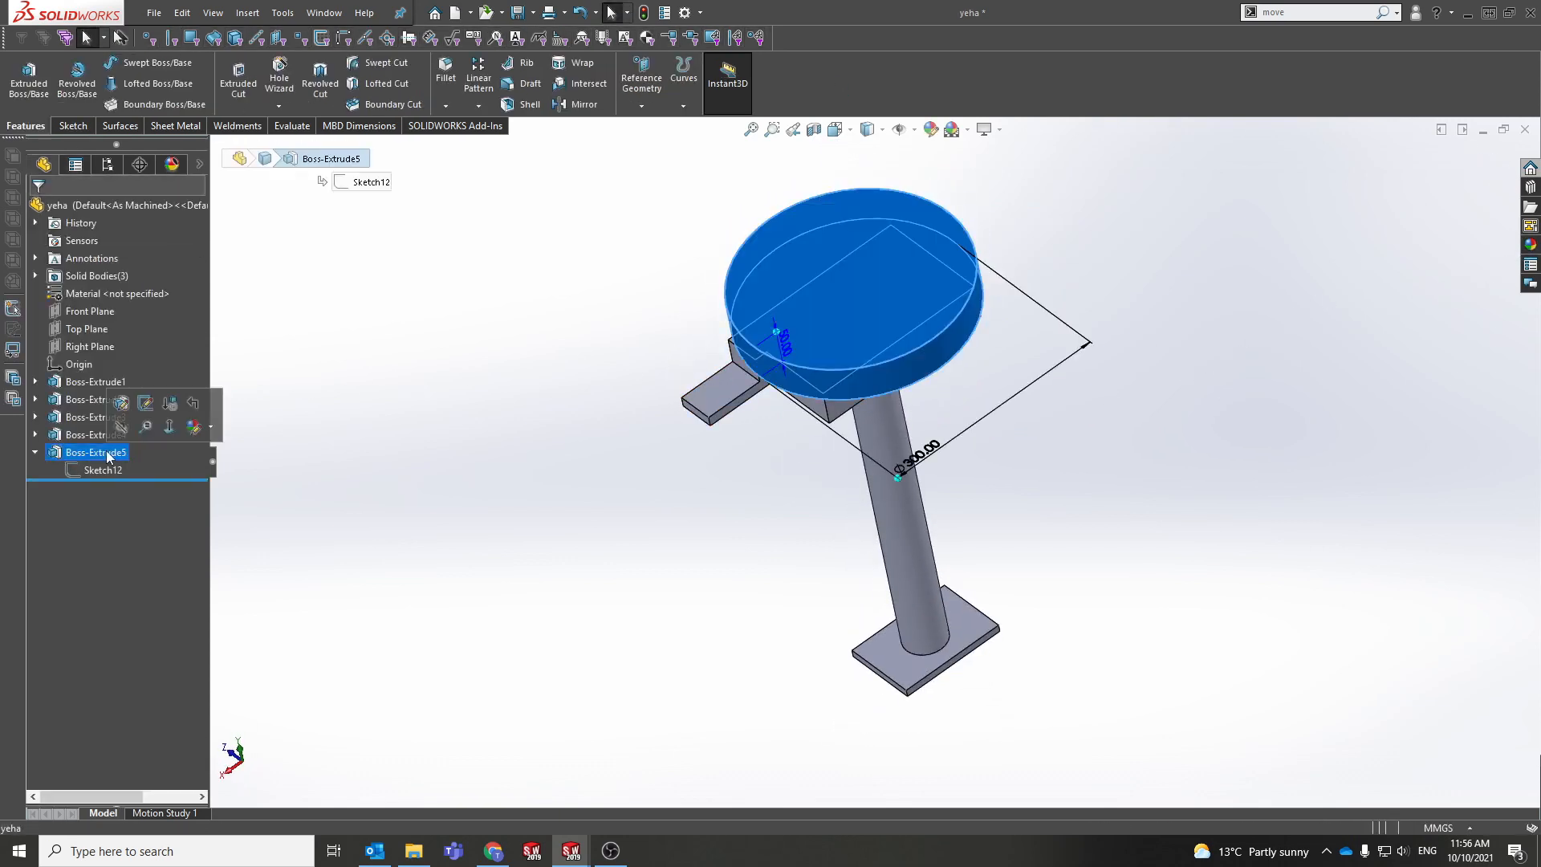
middle_drag(427, 384, 473, 403)
click(472, 405)
click(86, 454)
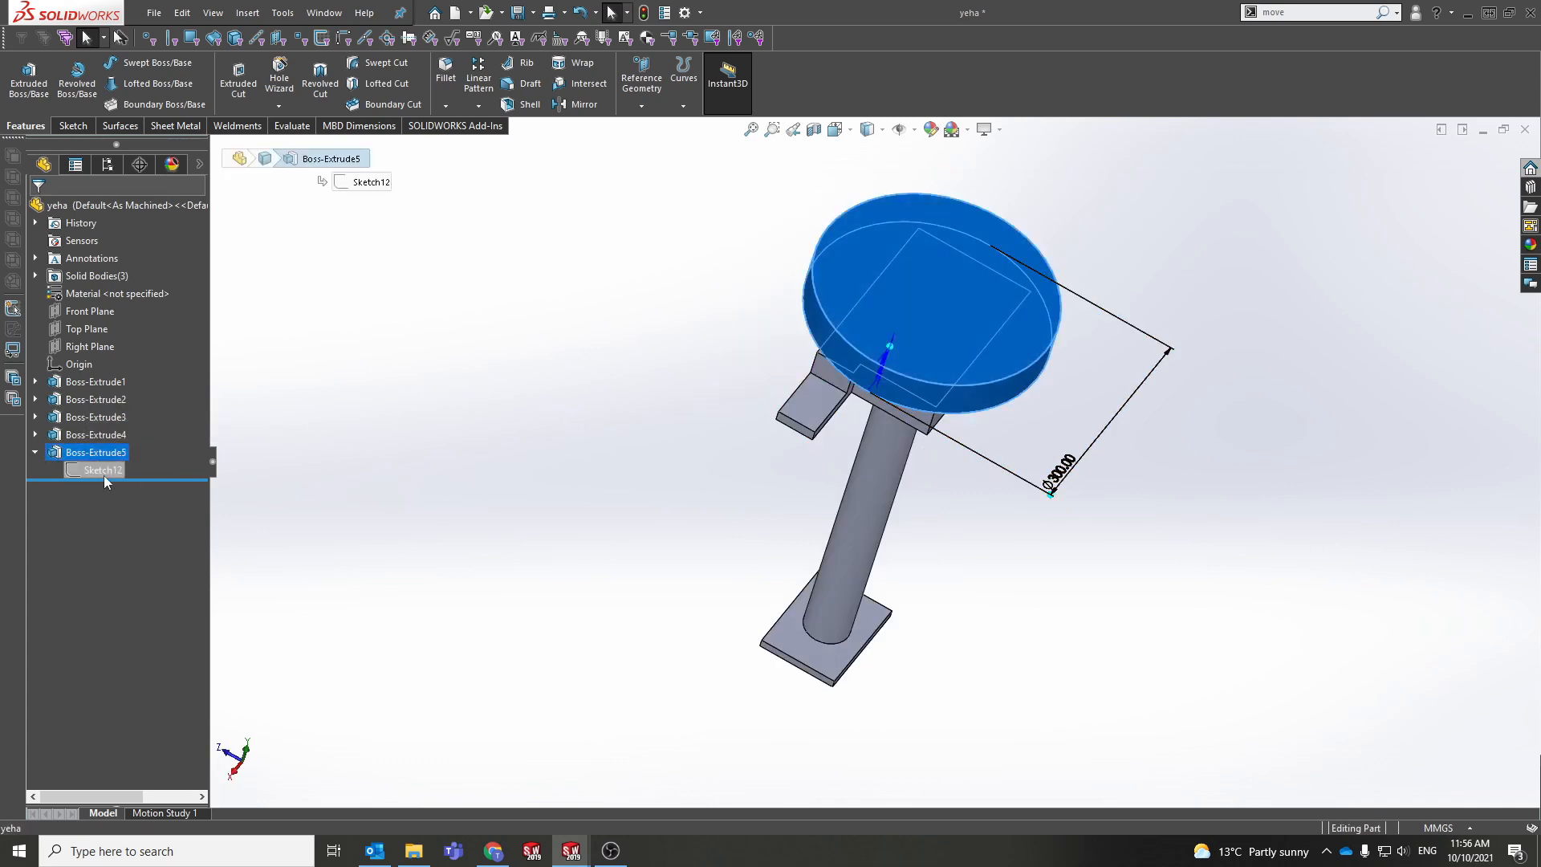
double_click(1058, 482)
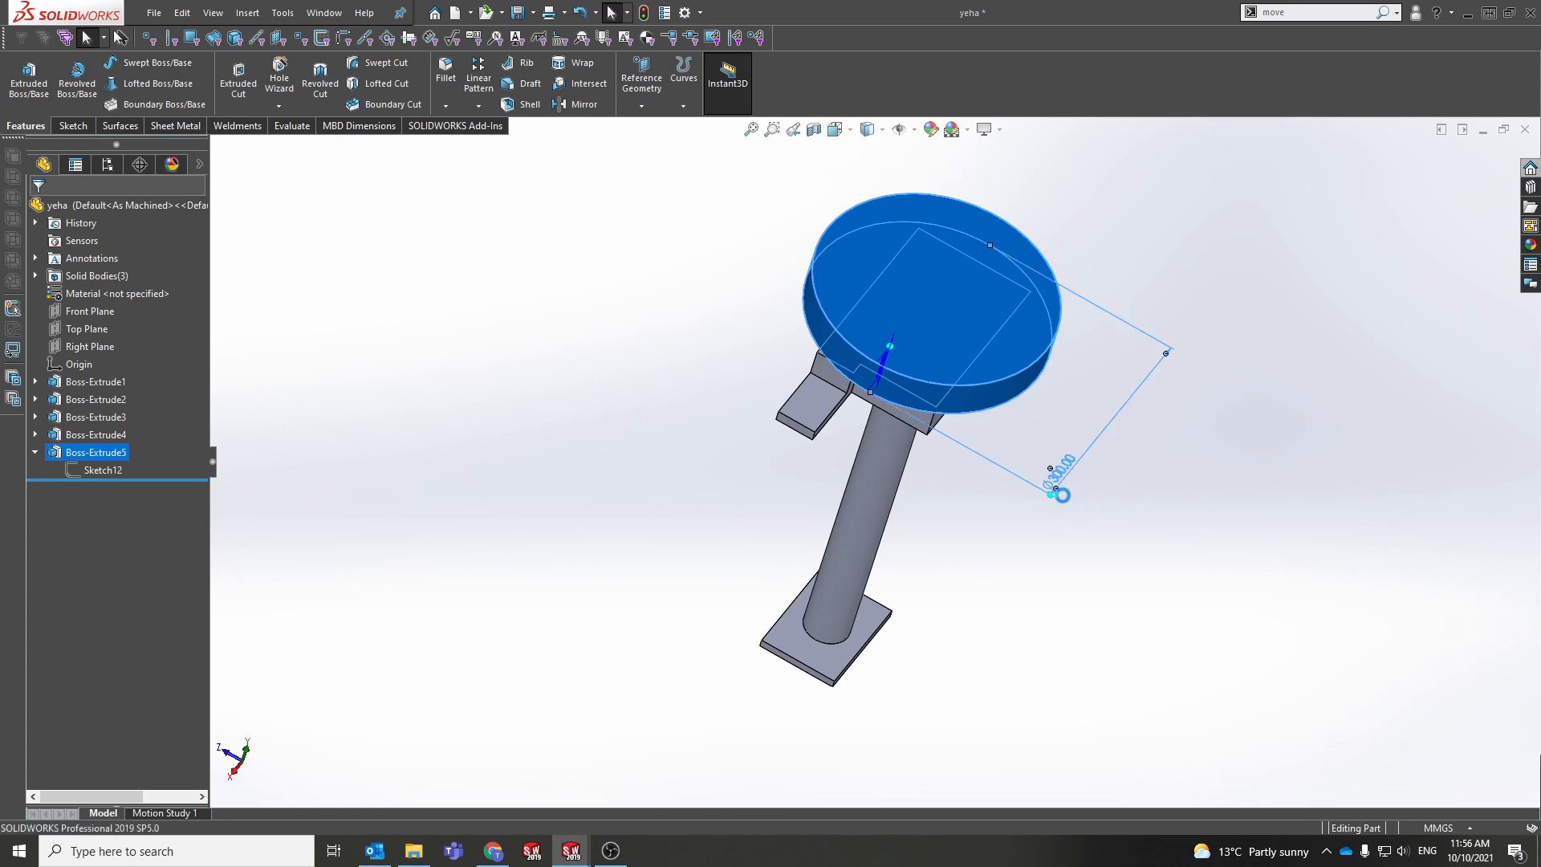
text(25)
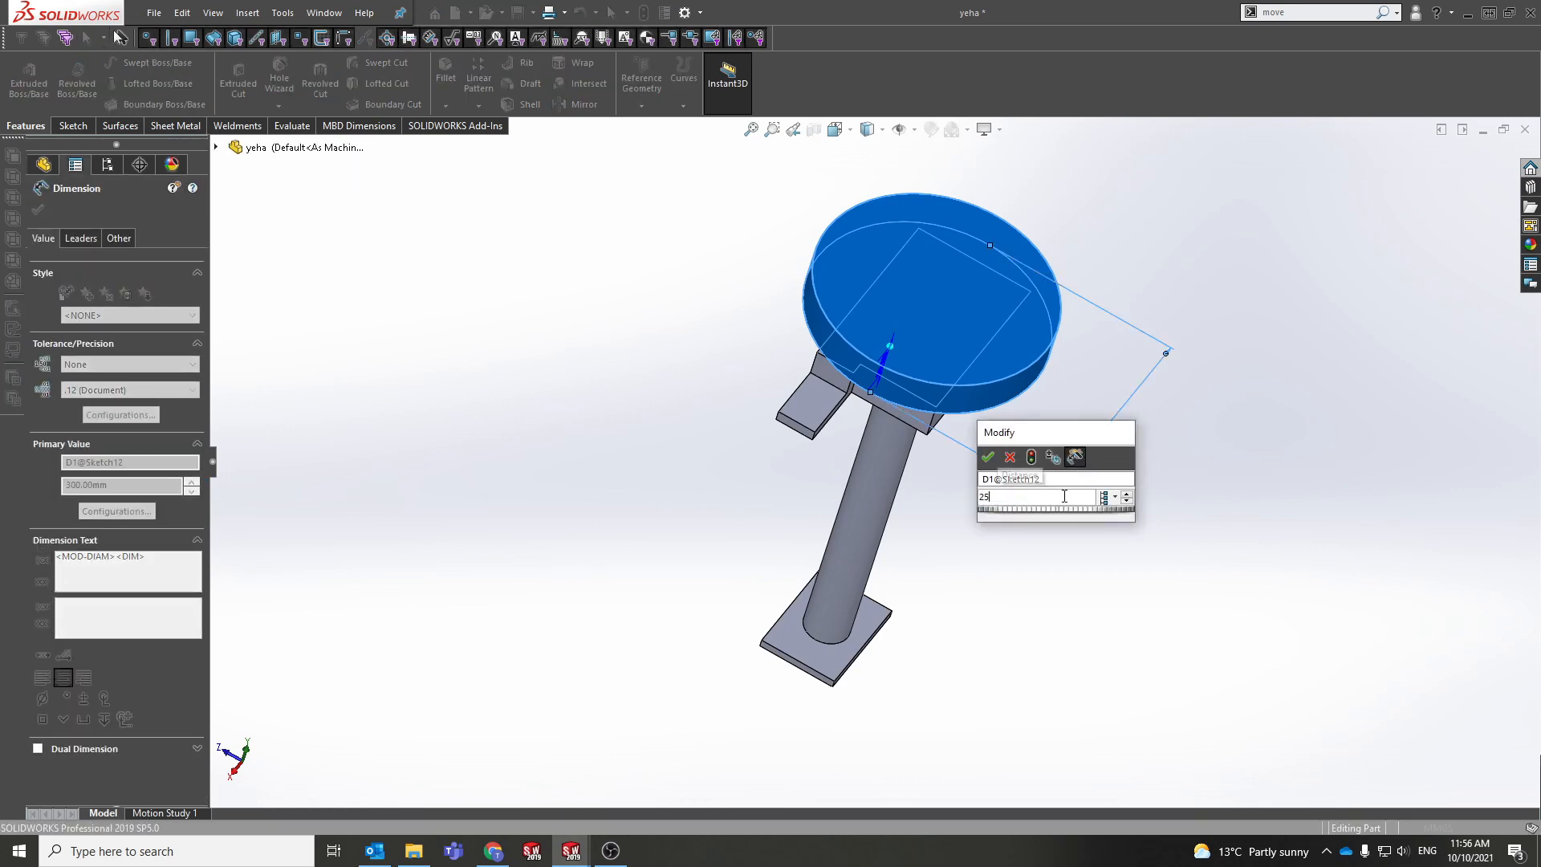
key(Return)
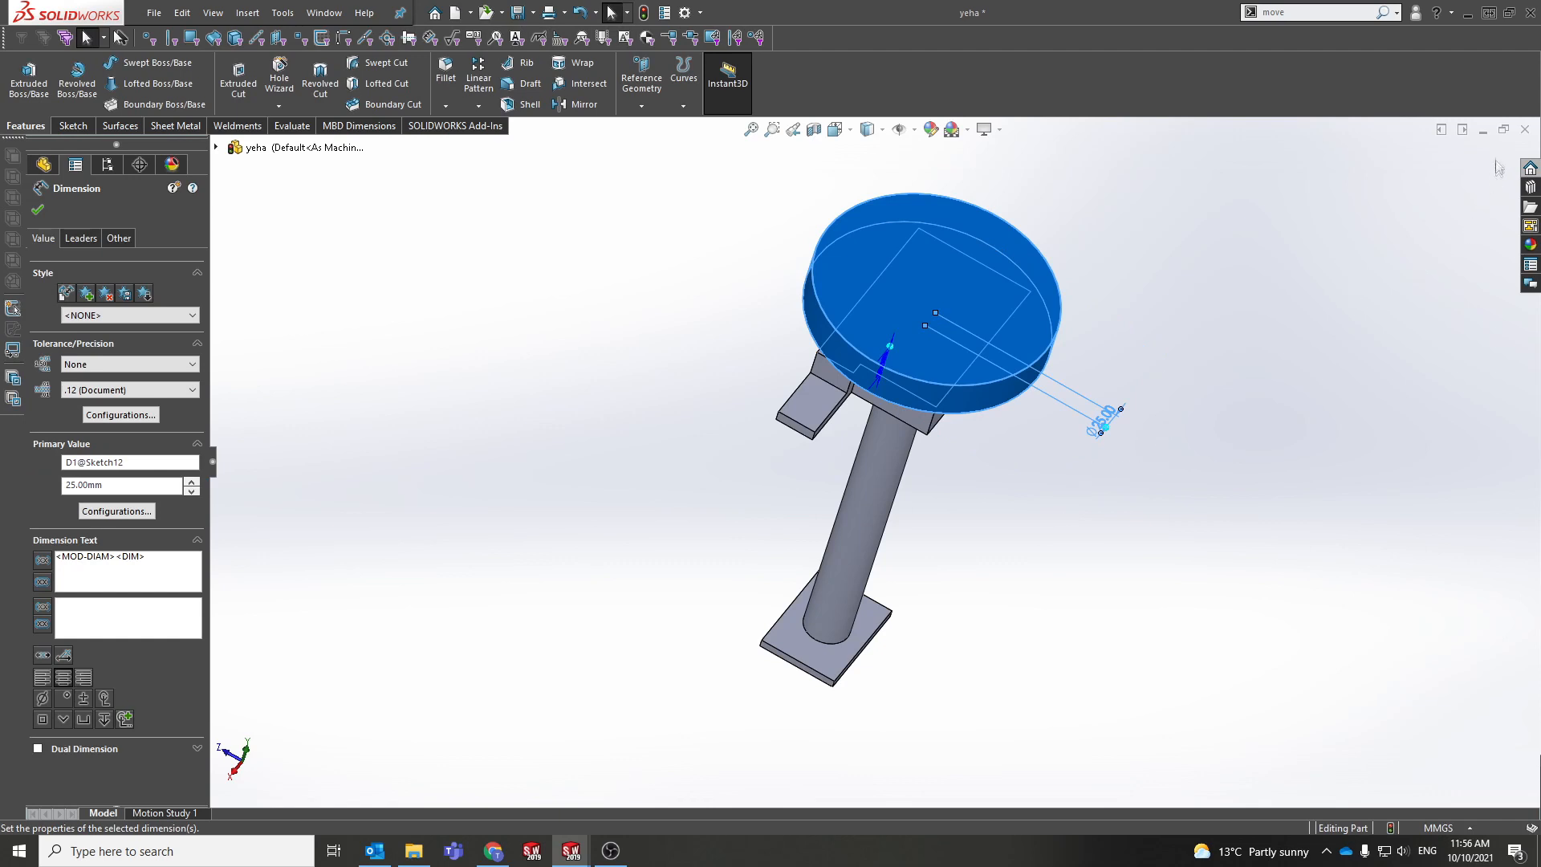
click(1293, 276)
middle_drag(1293, 277, 1079, 380)
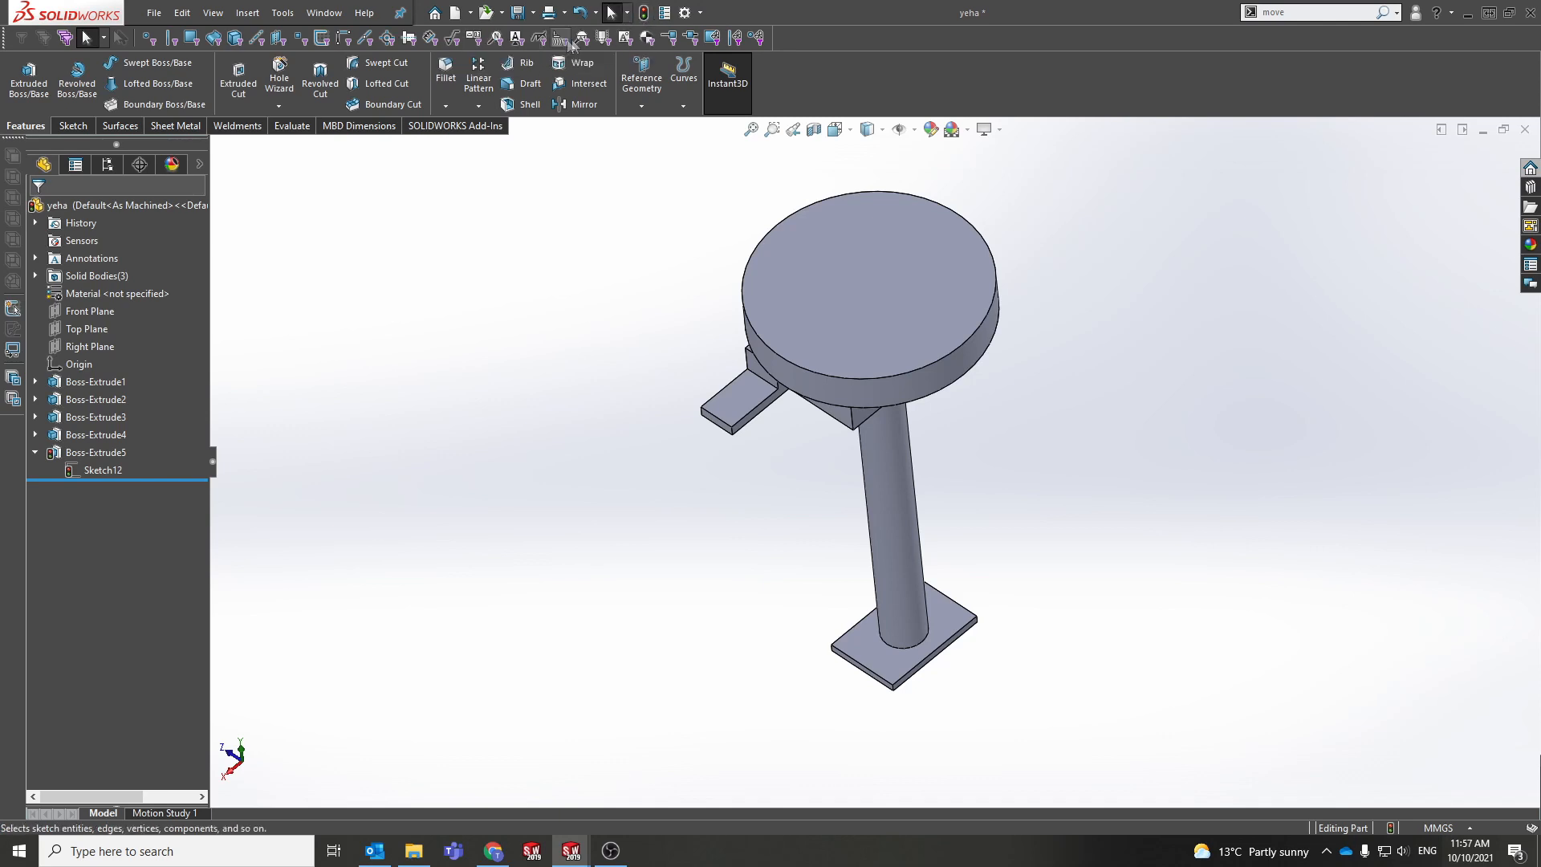
Step: Rebuild the part into a slim 25 mm peg, then return to the ye assembly at a near-isometric view
click(647, 14)
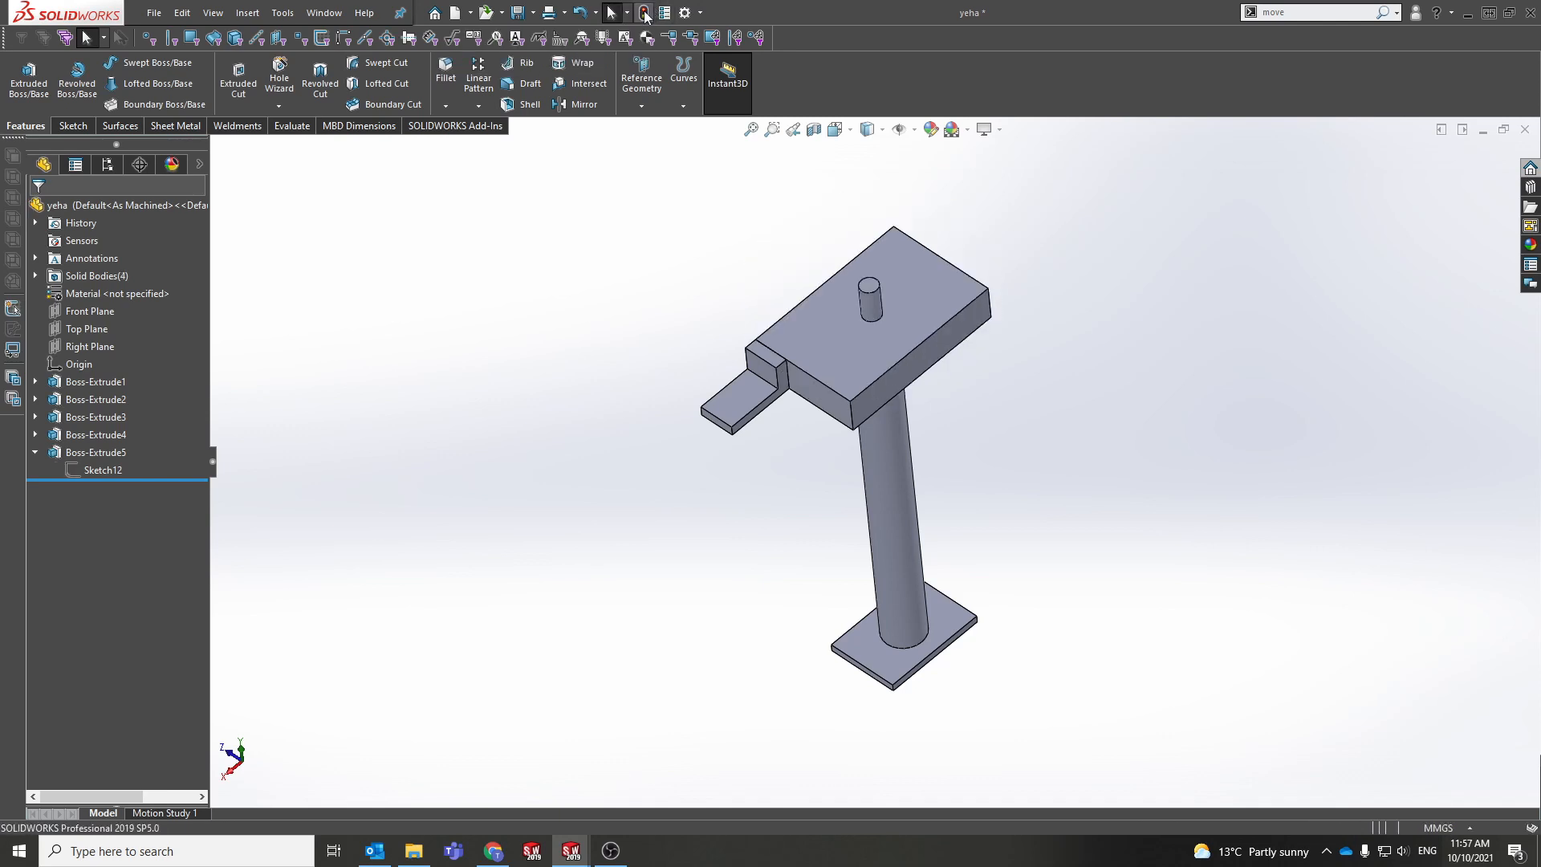
click(530, 860)
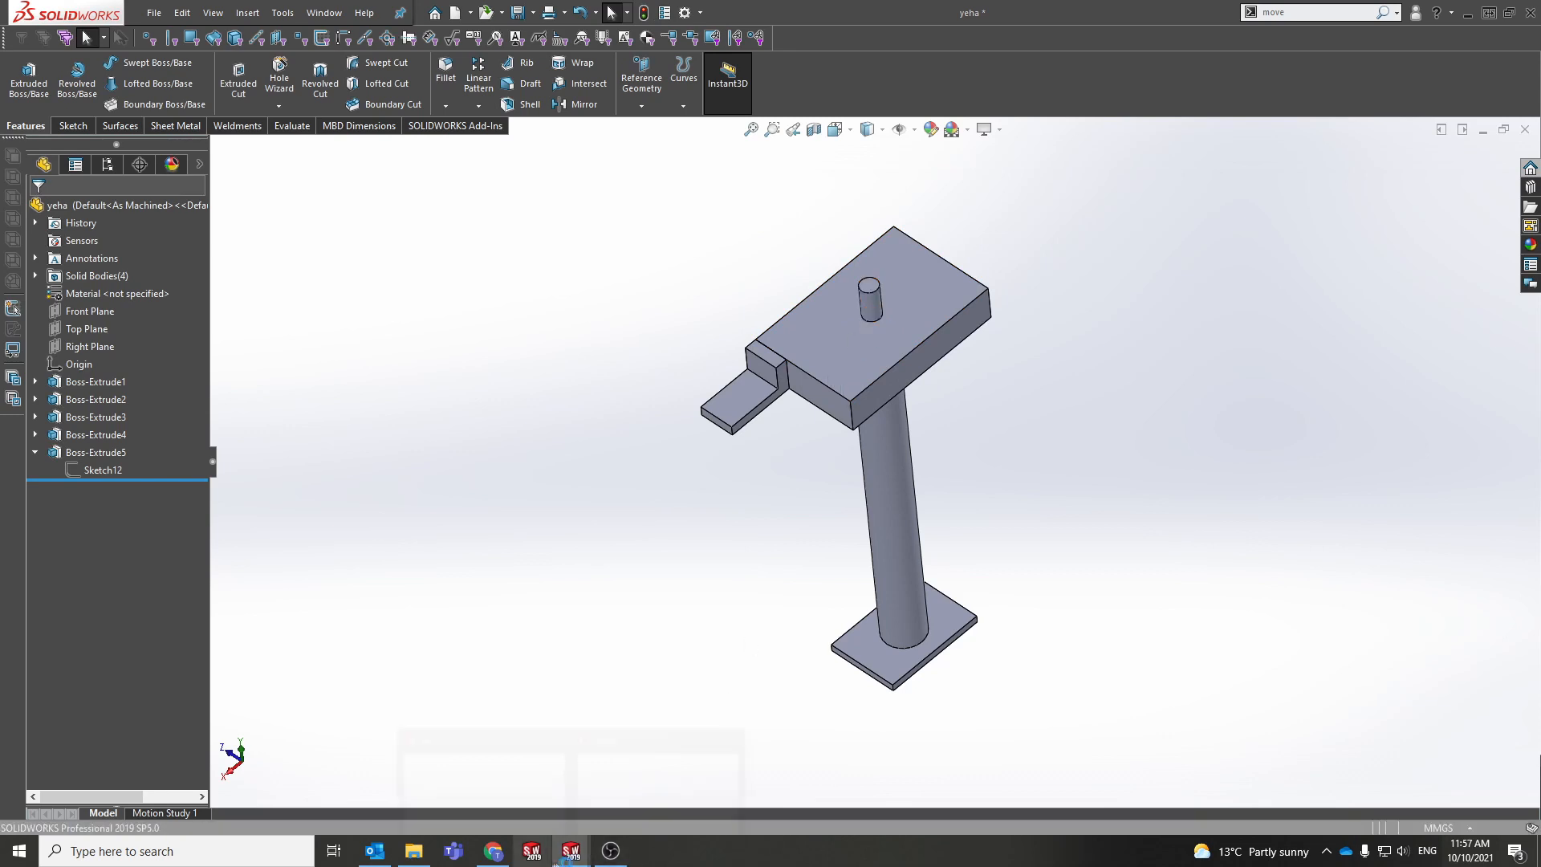
mouse_move(571, 865)
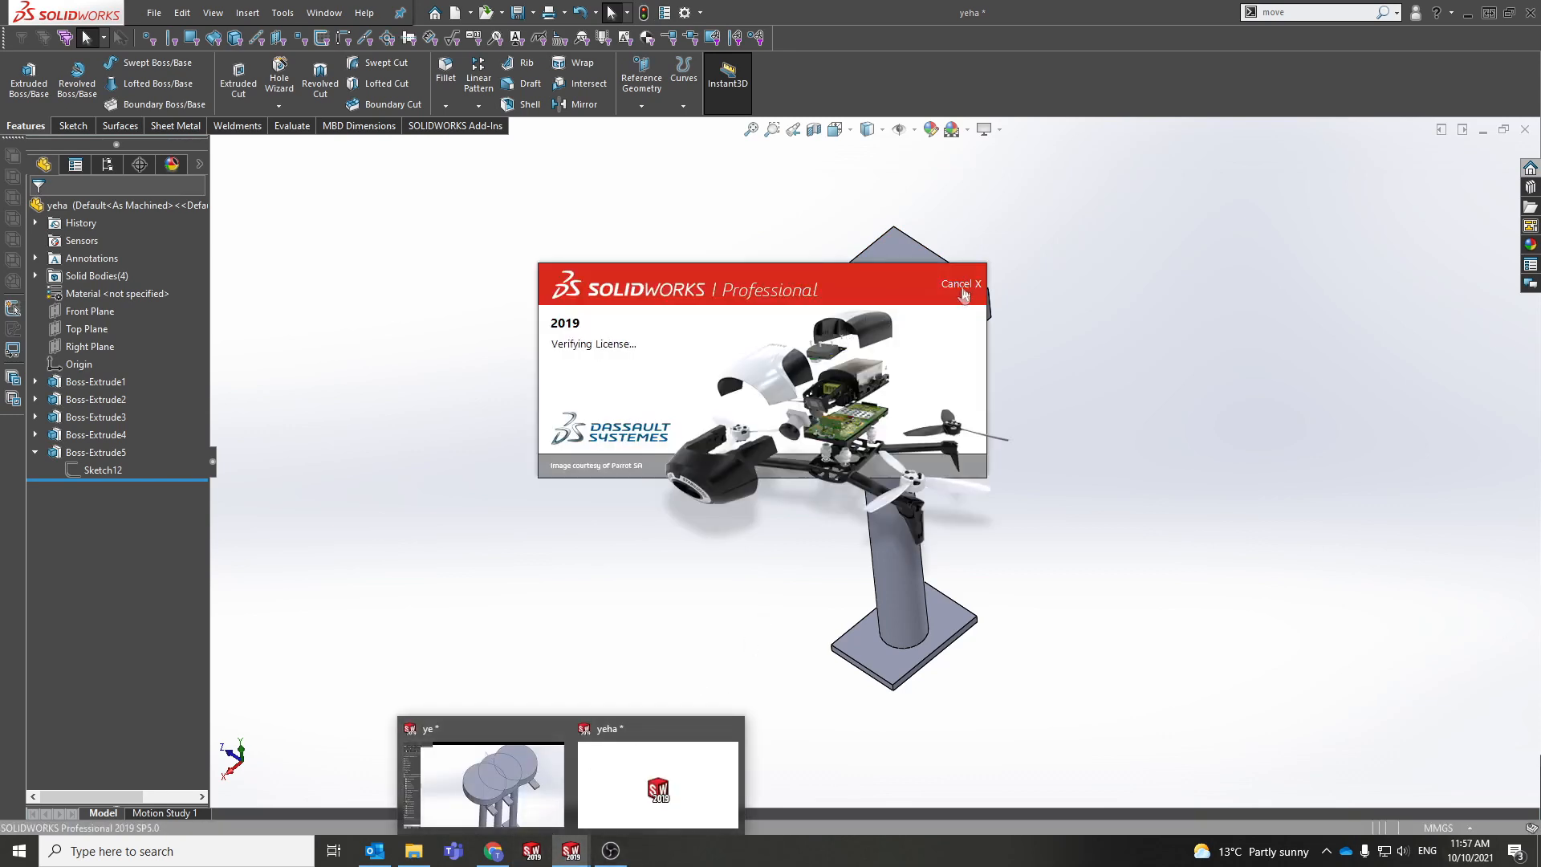
click(570, 854)
click(522, 803)
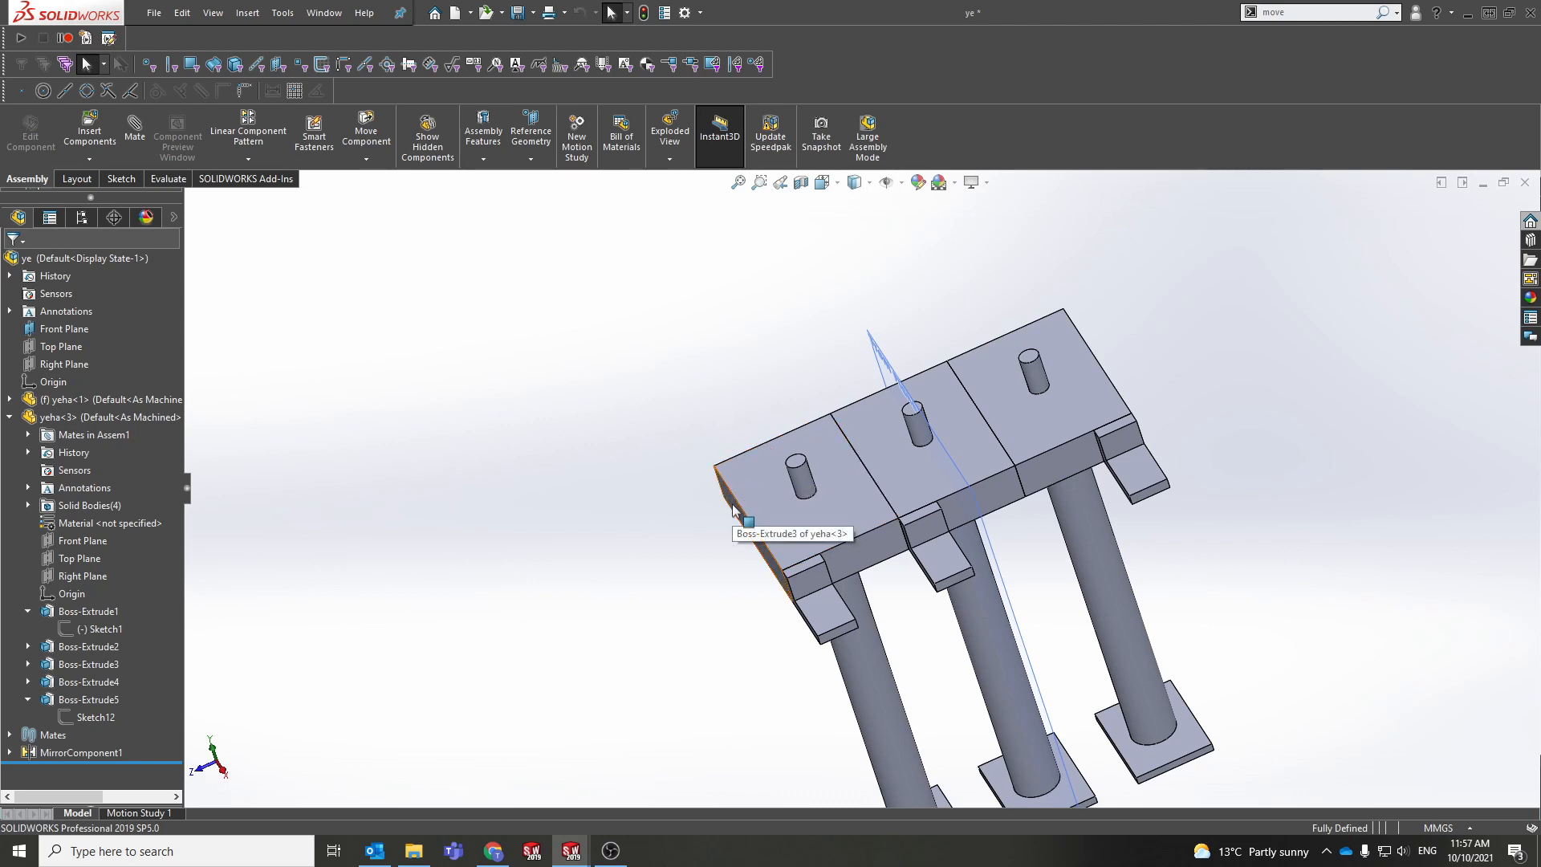
middle_drag(812, 503, 848, 501)
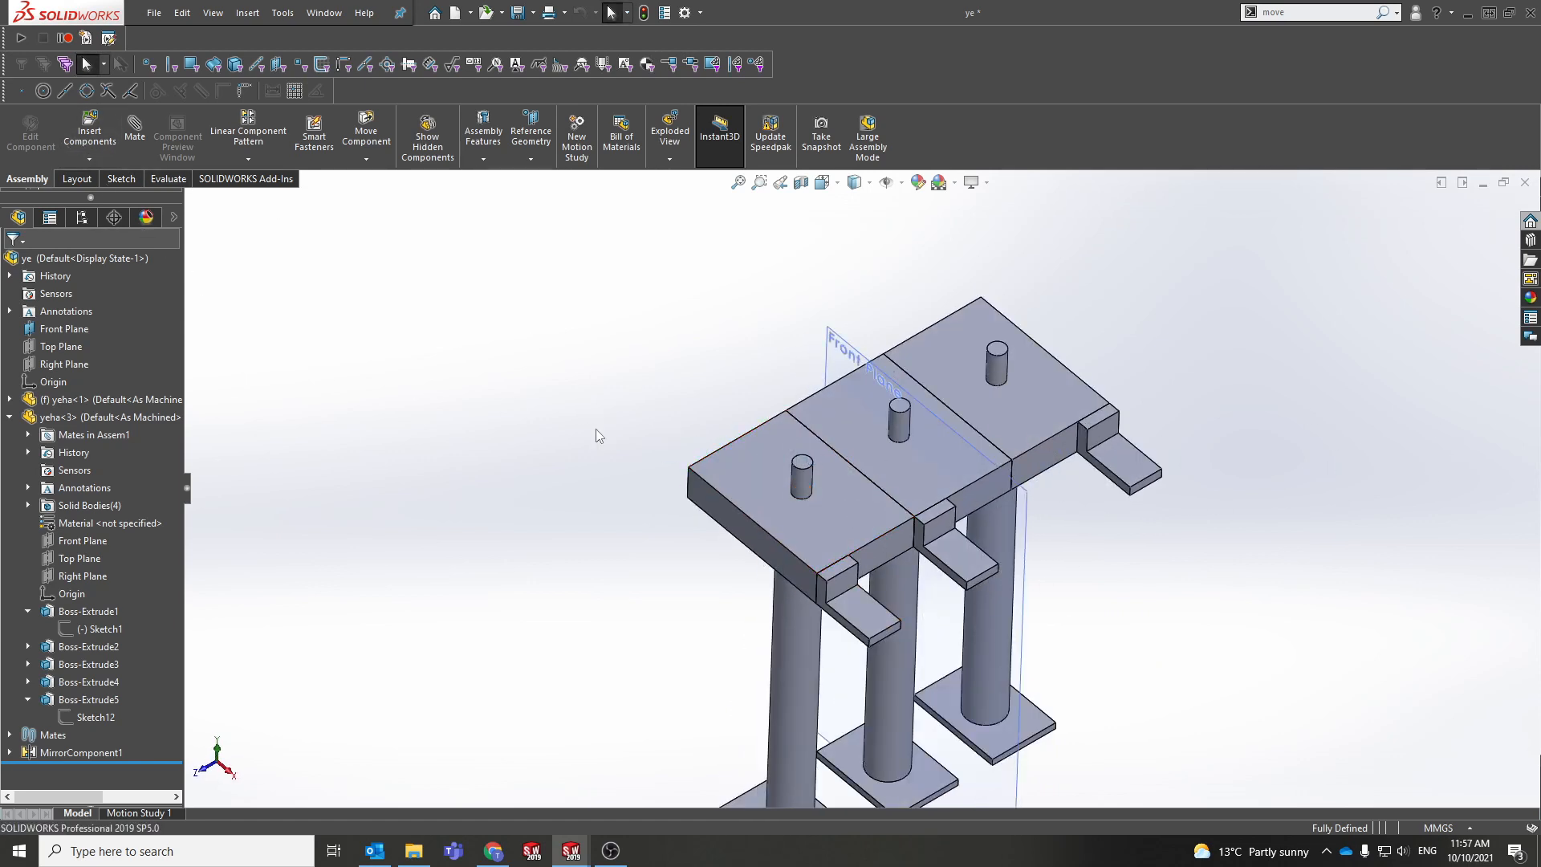
click(89, 158)
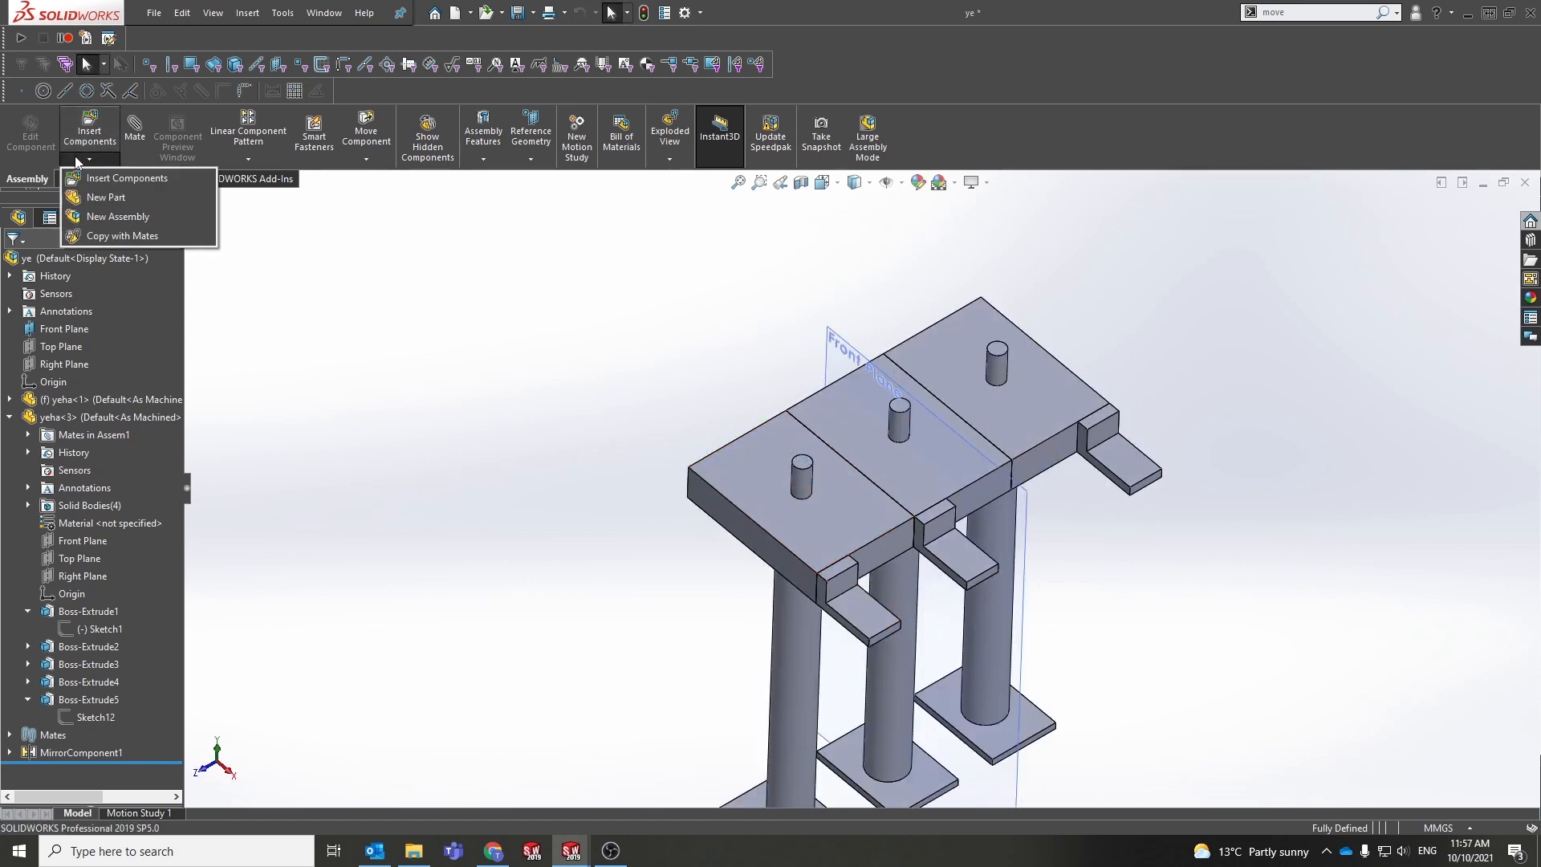
Step: Add a new in-place virtual part on the plate's top face, exit it, and select Part4^ye<1>
click(95, 198)
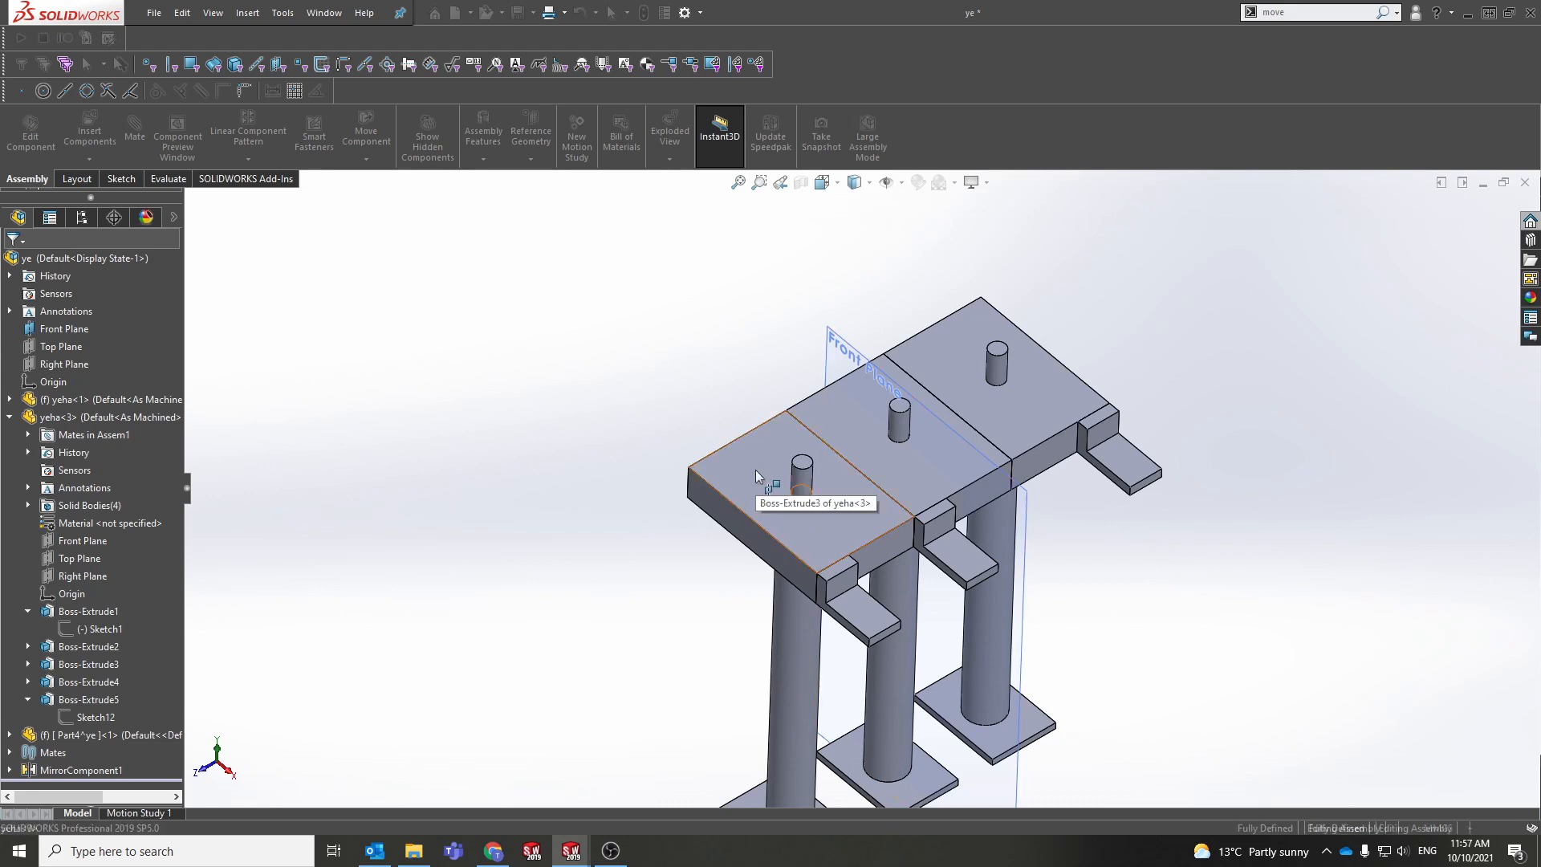
click(755, 474)
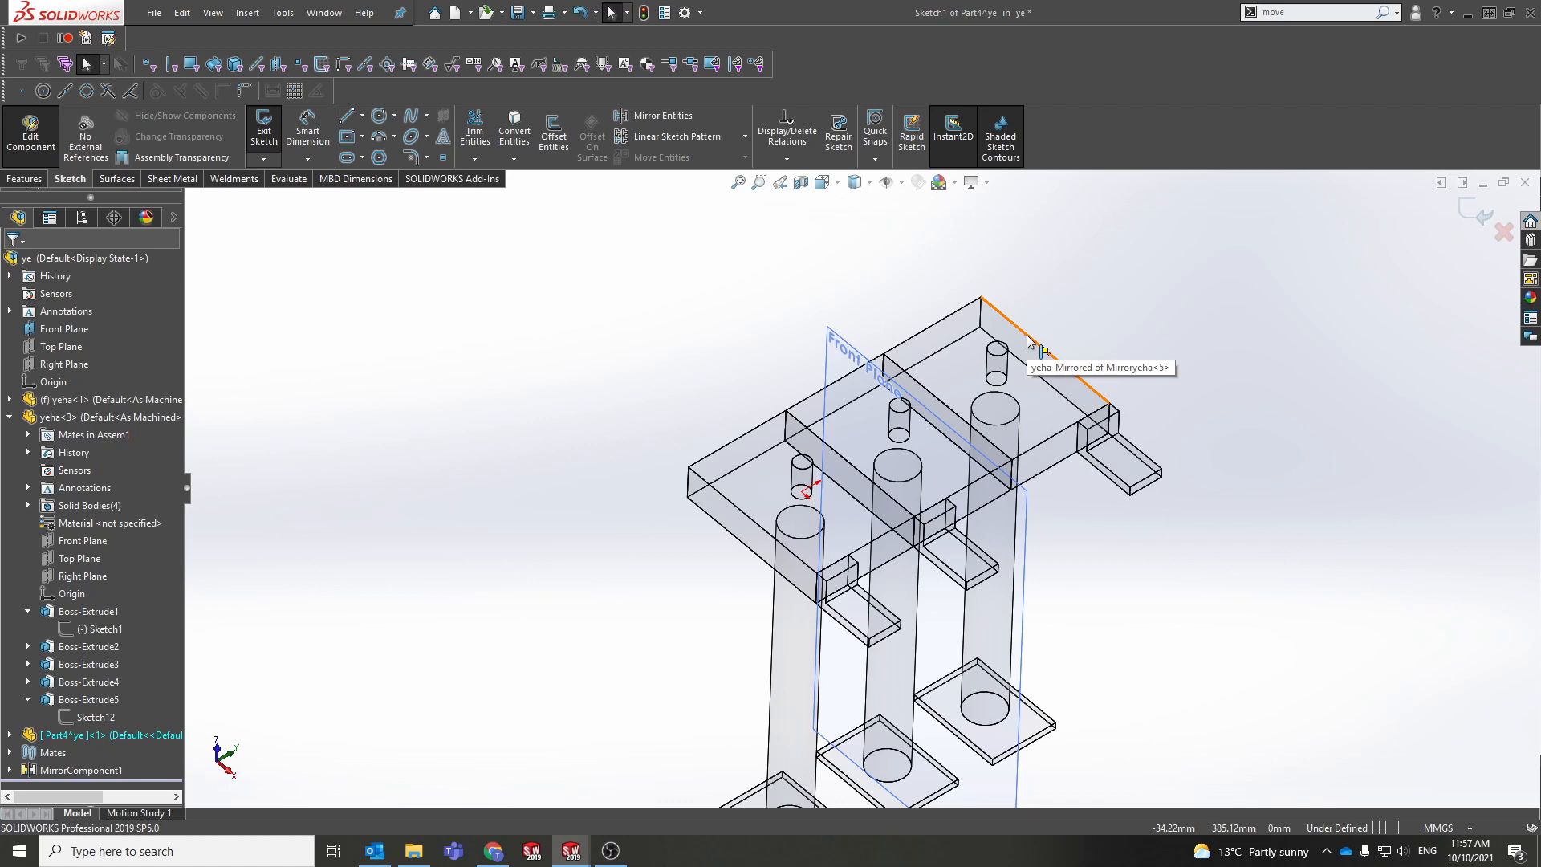
click(1490, 214)
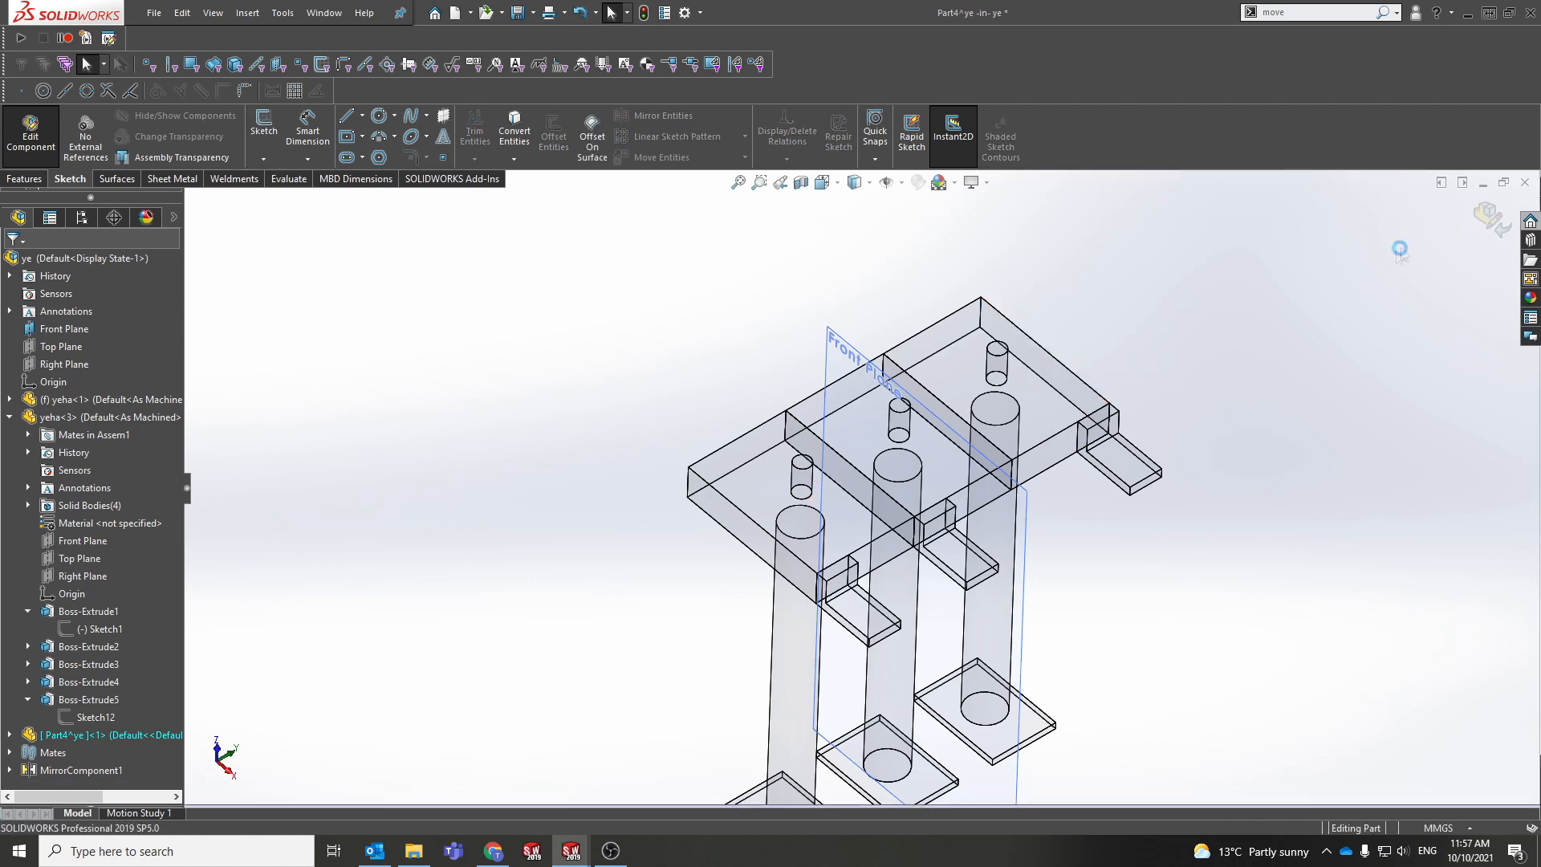
click(1490, 215)
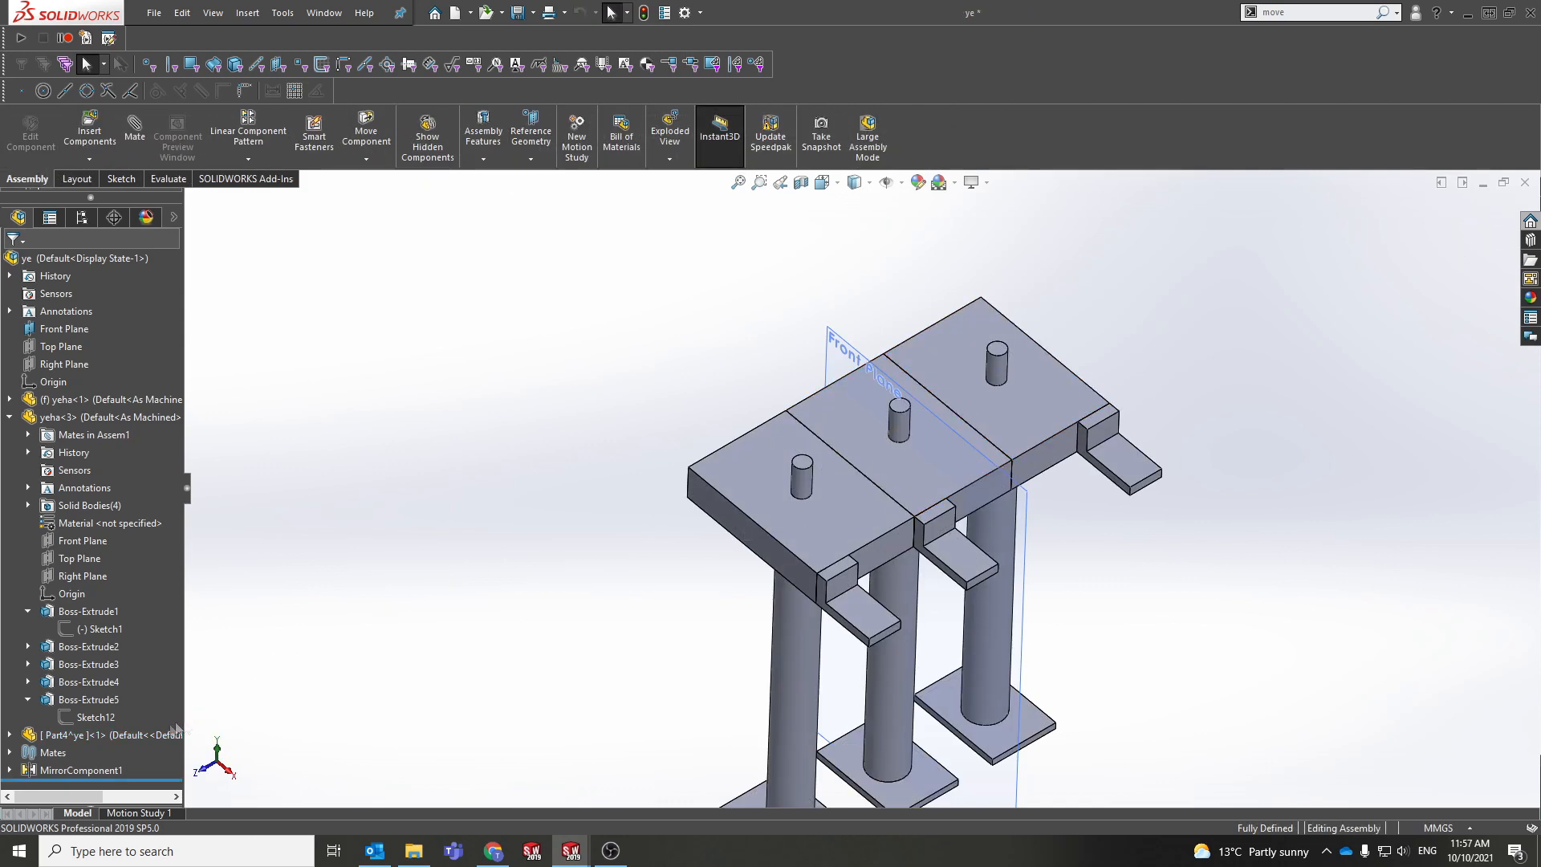
click(152, 734)
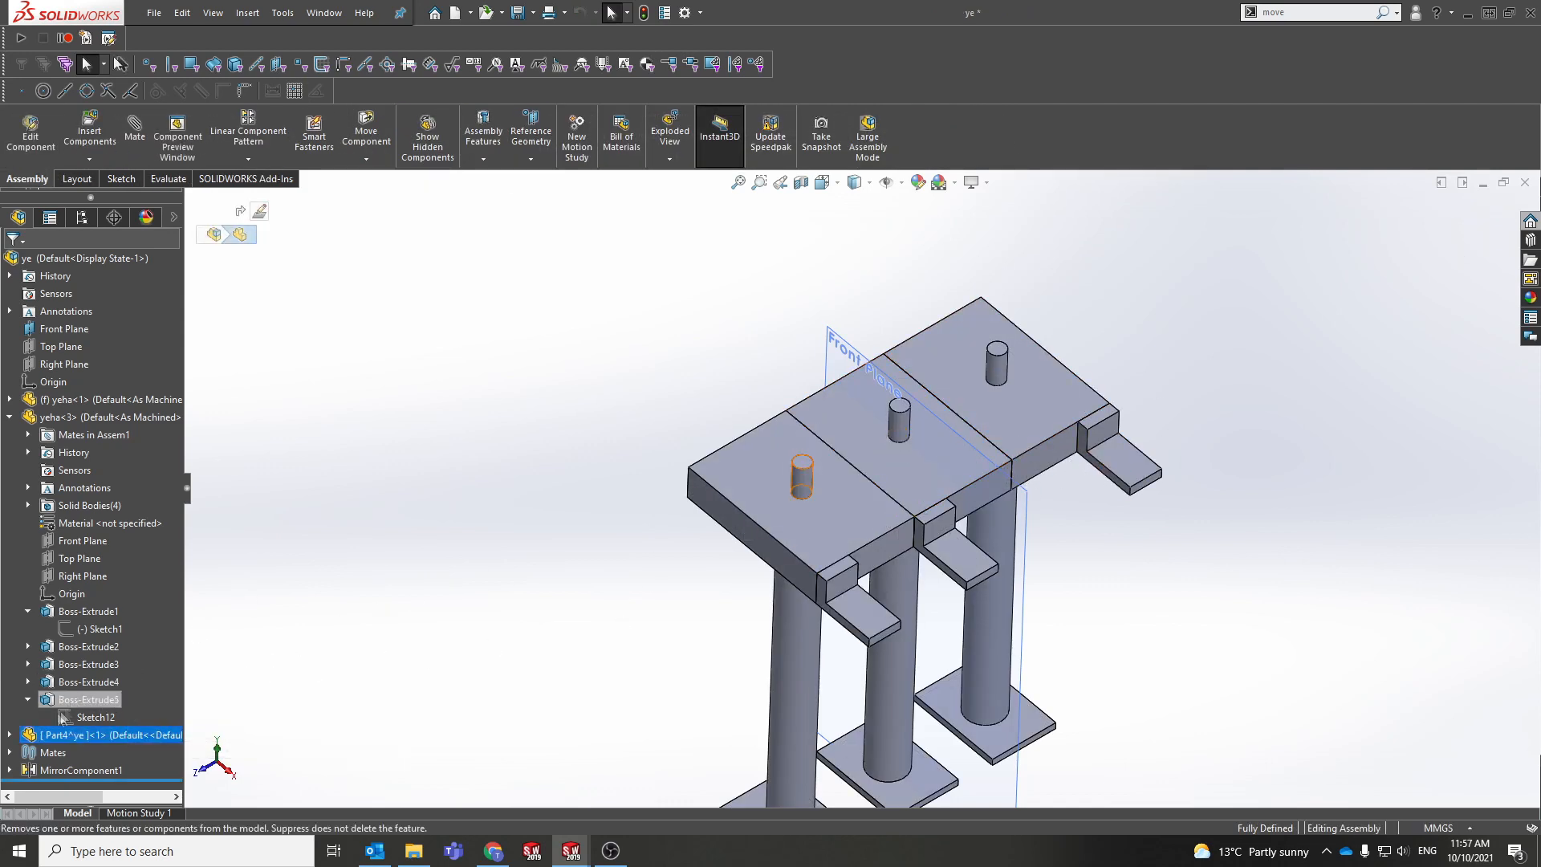
Step: Expand Part4^ye and check its Front, Top and Right planes while orbiting the stand
click(9, 735)
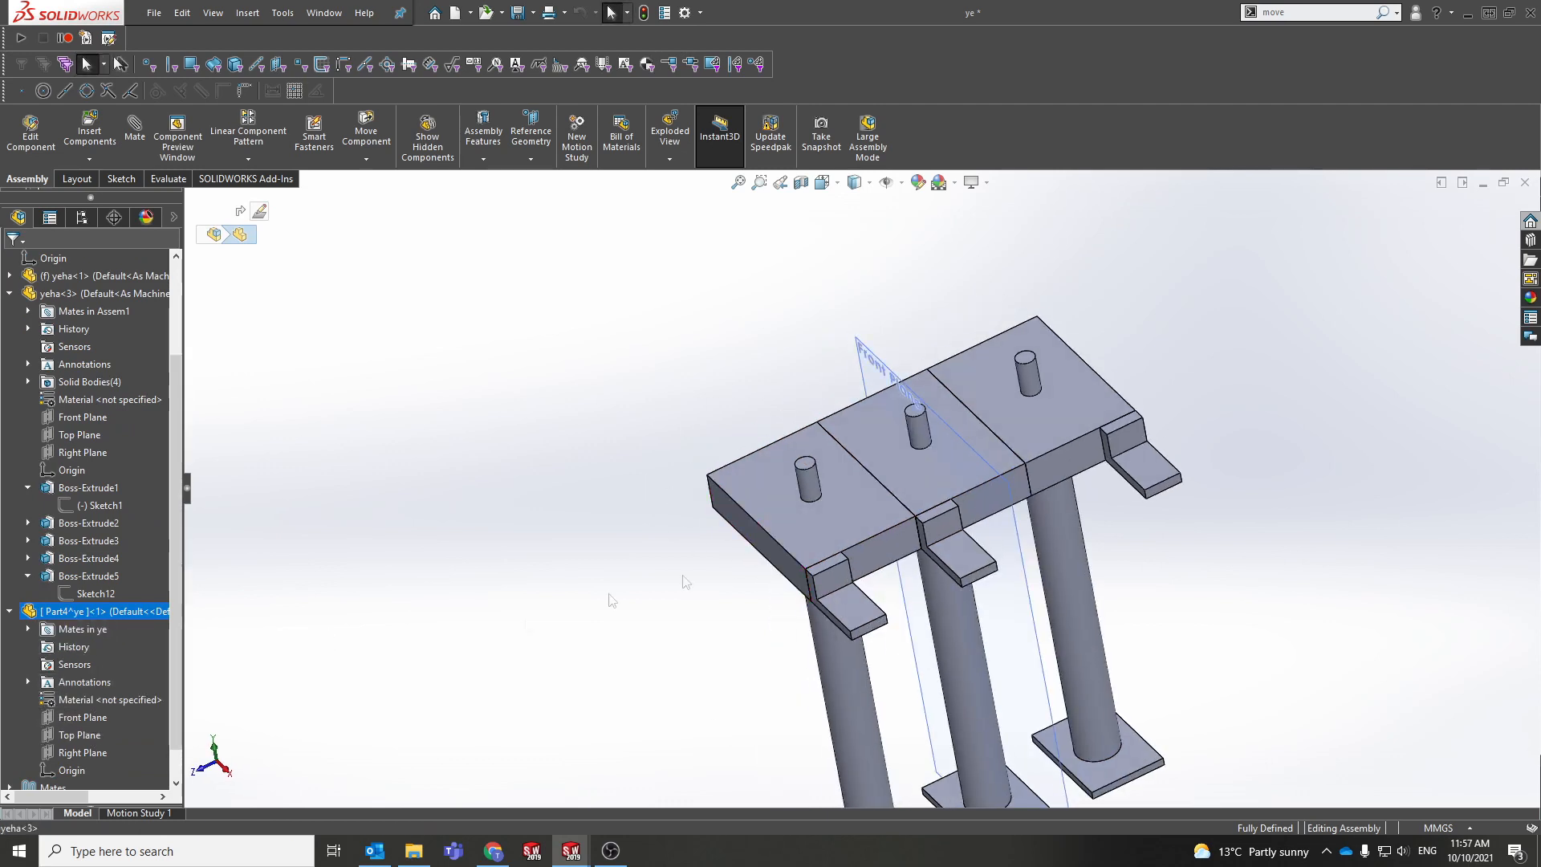
click(78, 719)
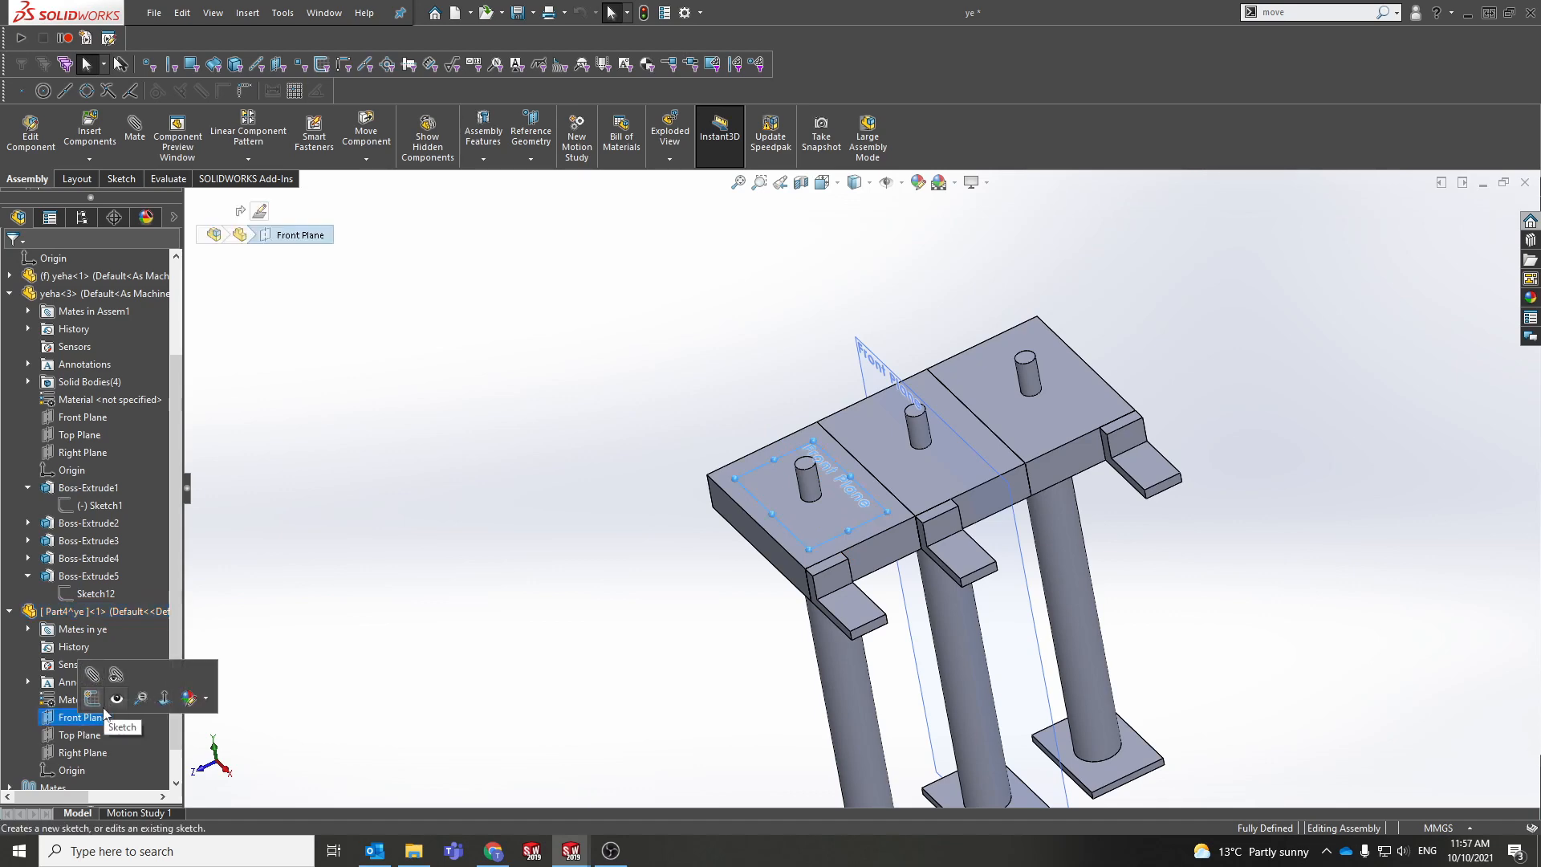
scroll(877, 493, down, 3)
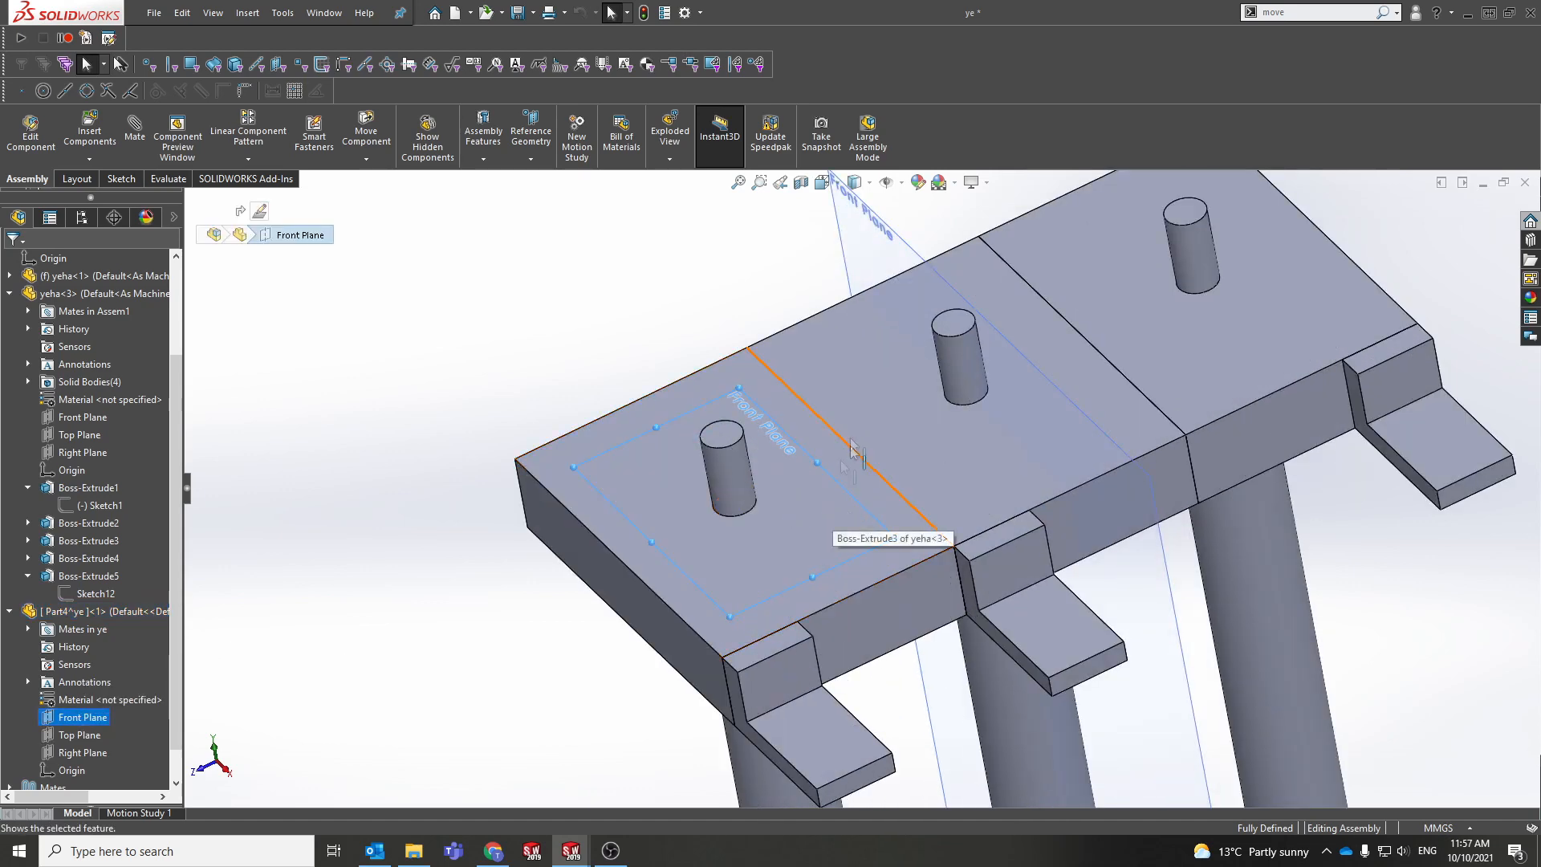
middle_drag(845, 487, 840, 456)
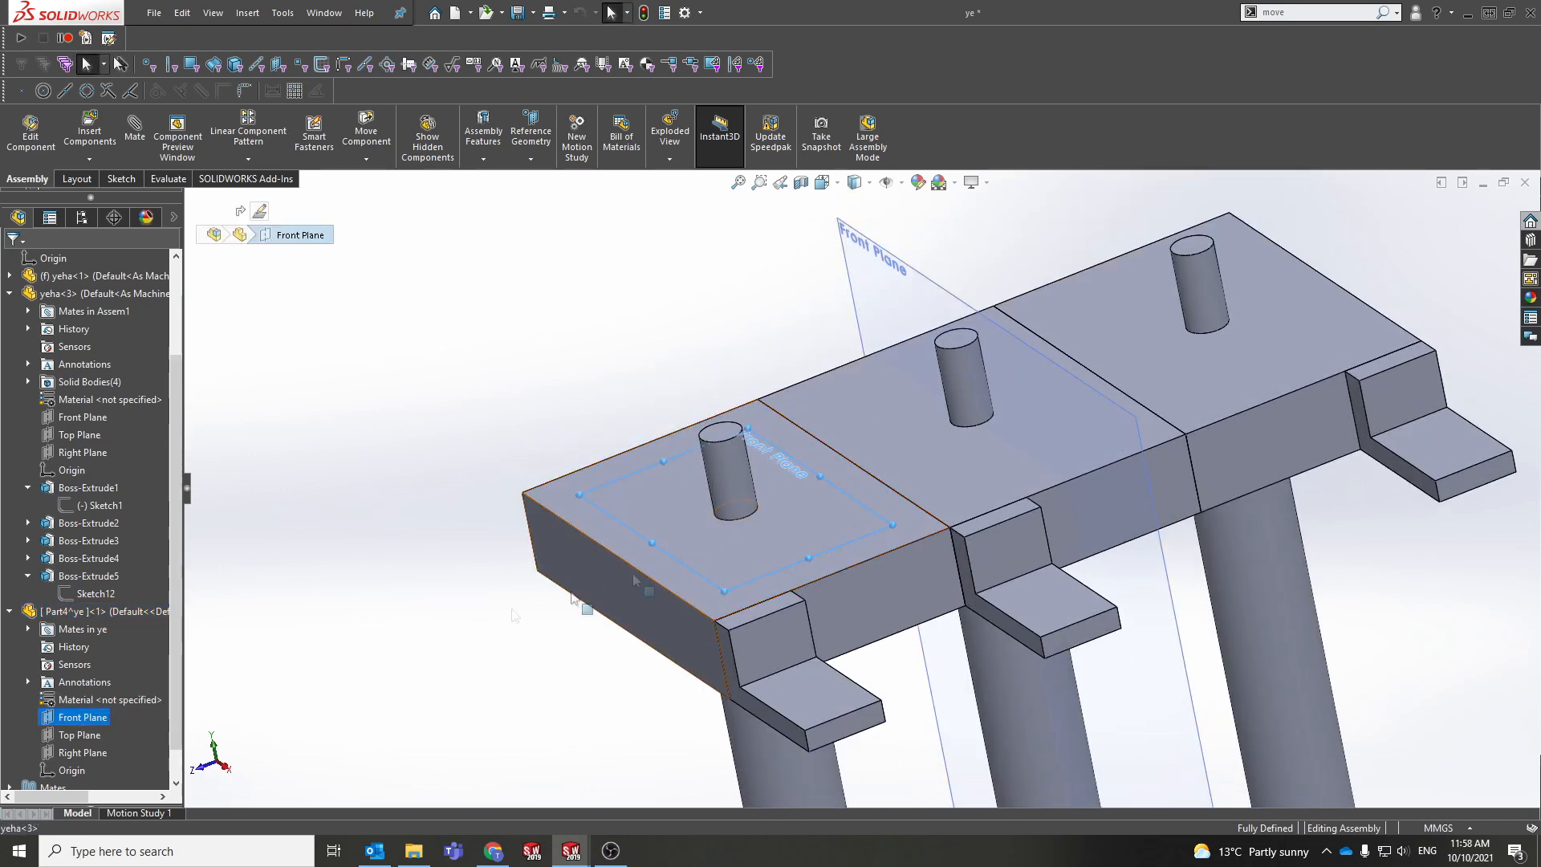
click(79, 734)
click(80, 754)
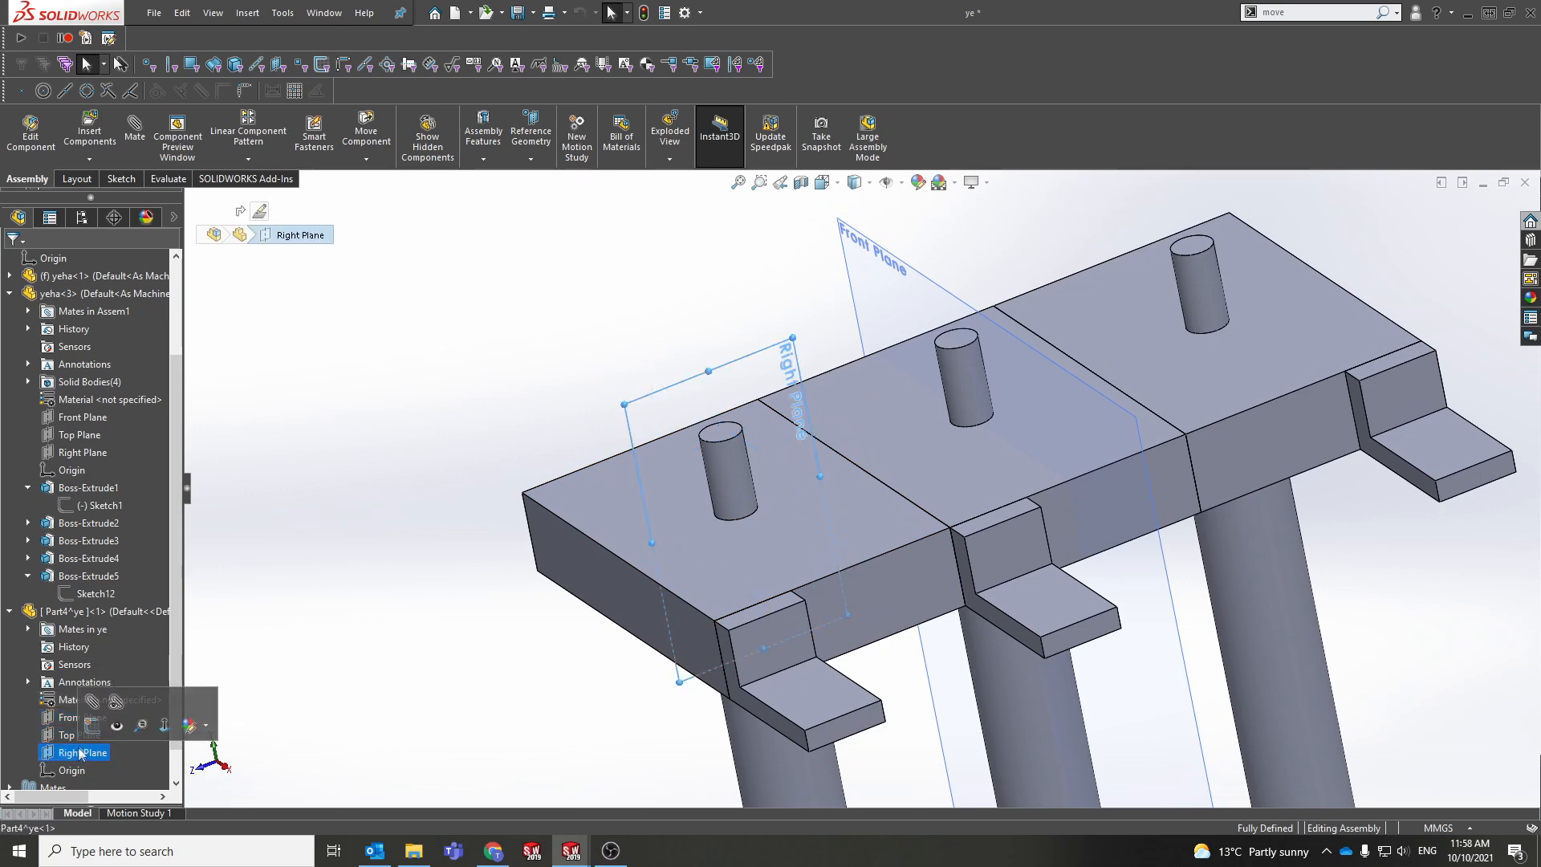
middle_drag(803, 450, 865, 585)
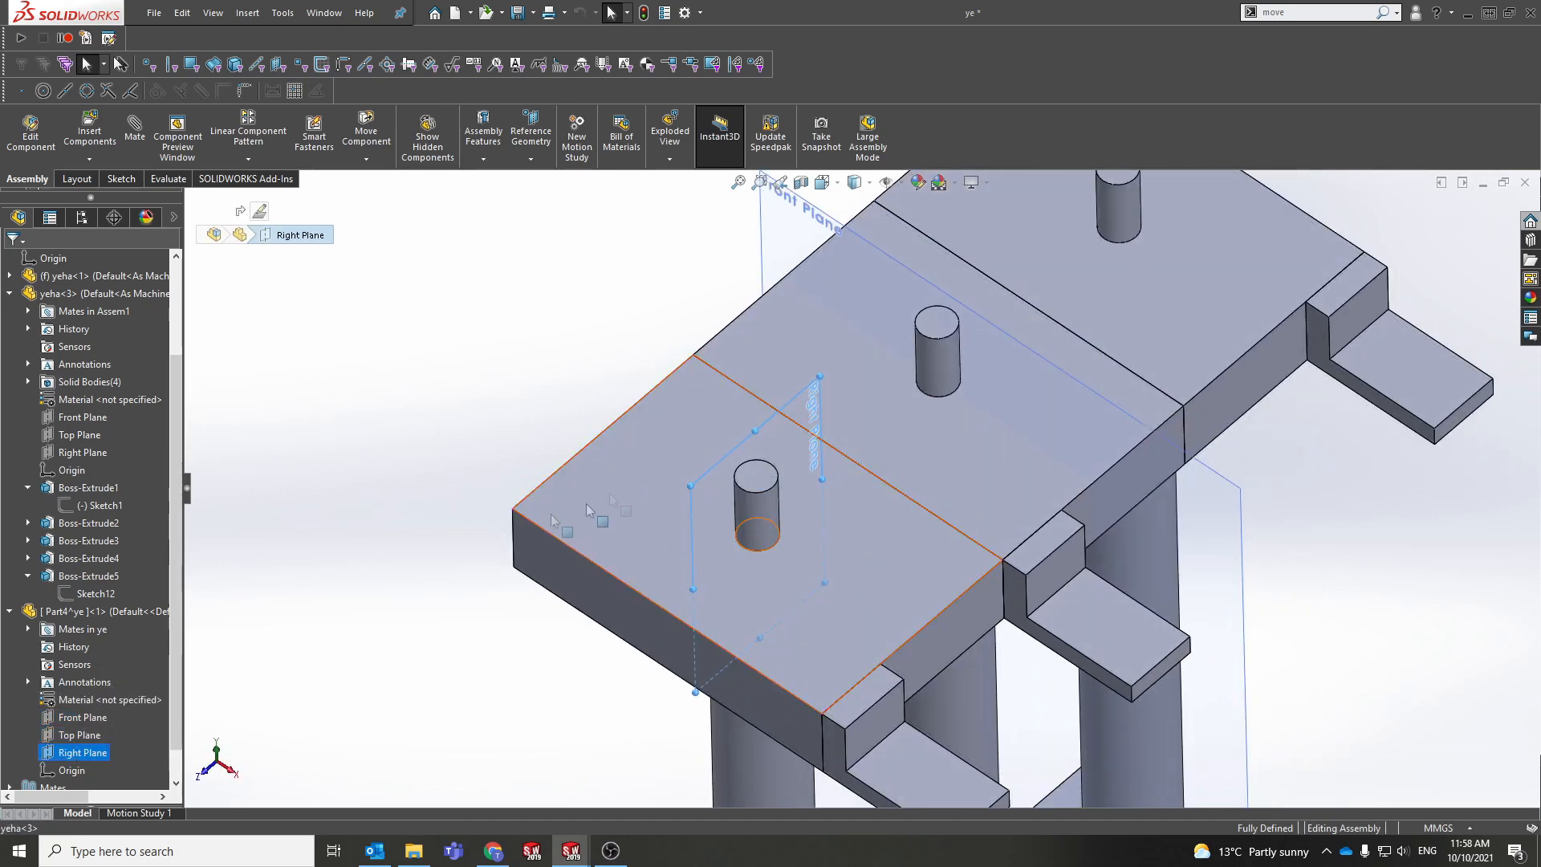
click(86, 717)
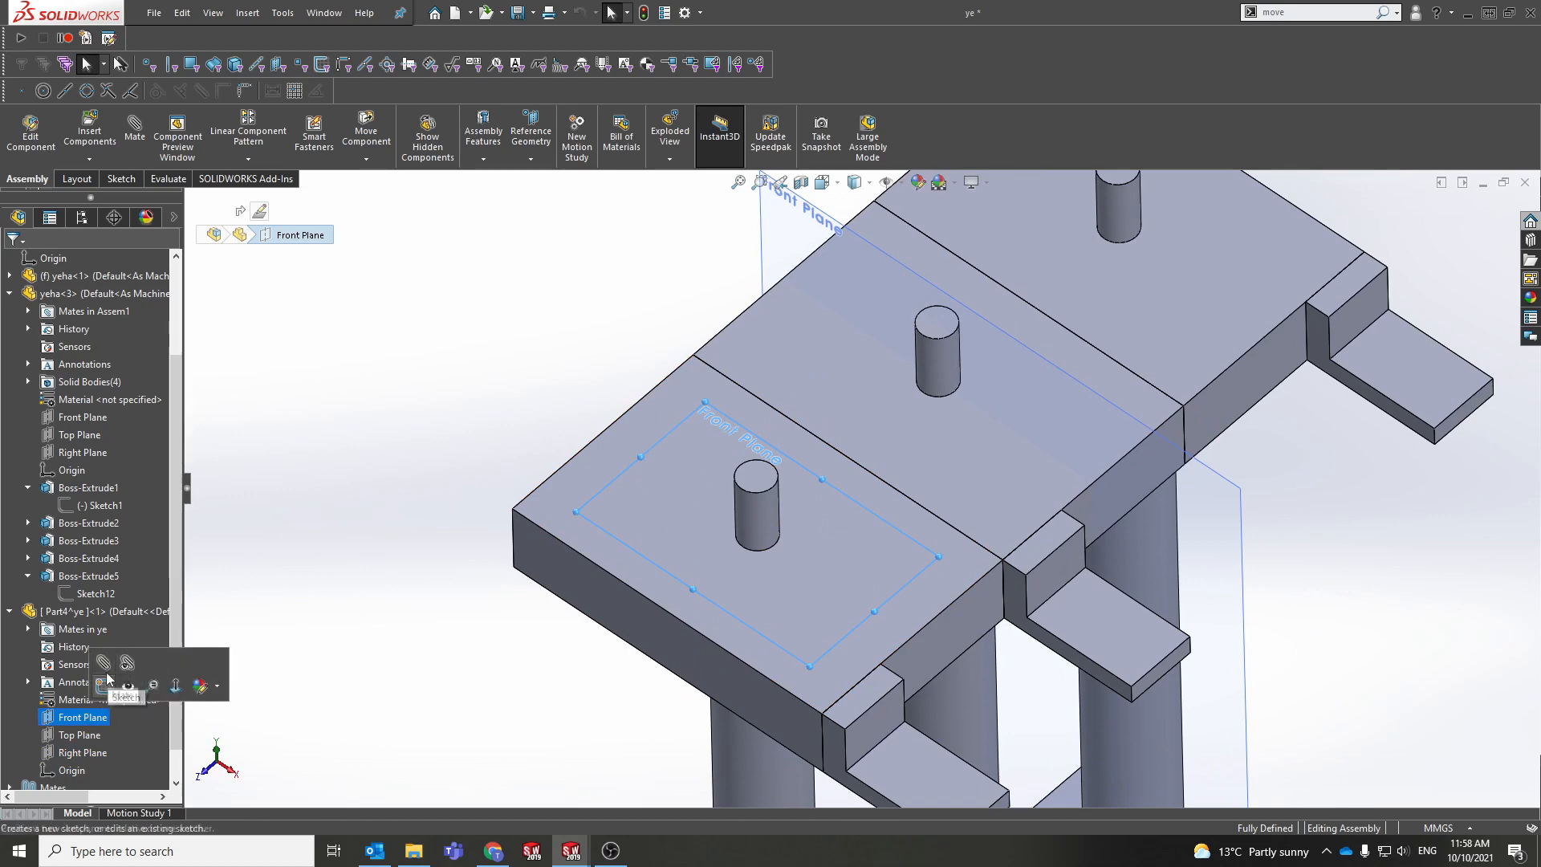
Step: Start a sketch on Part4^ye's Front Plane, dismiss the assembly-context warning, then exit to the assembly
click(107, 681)
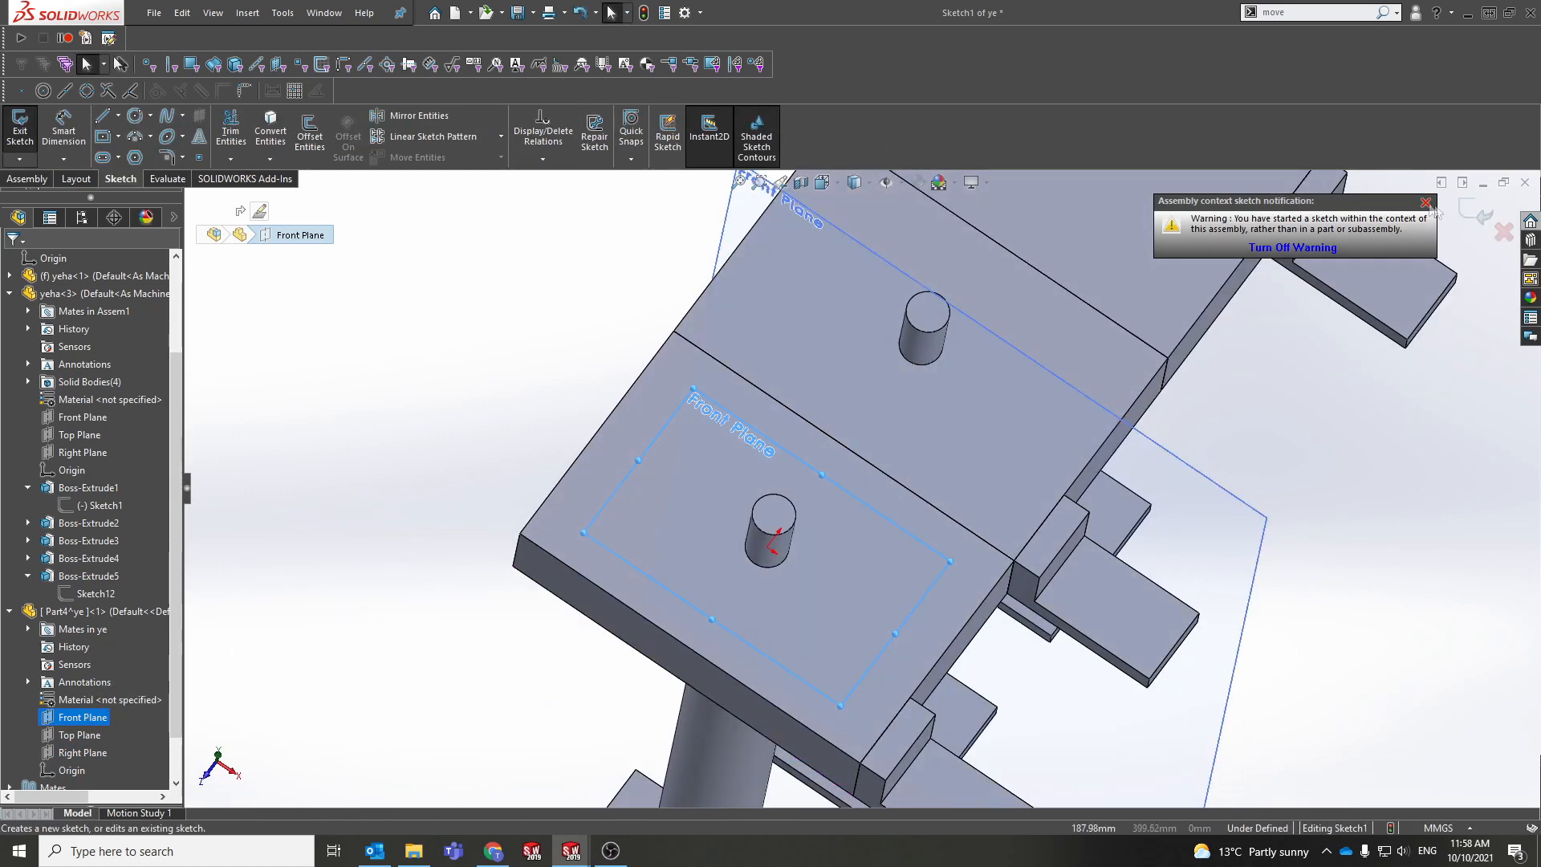
click(1426, 203)
scroll(989, 530, up, 2)
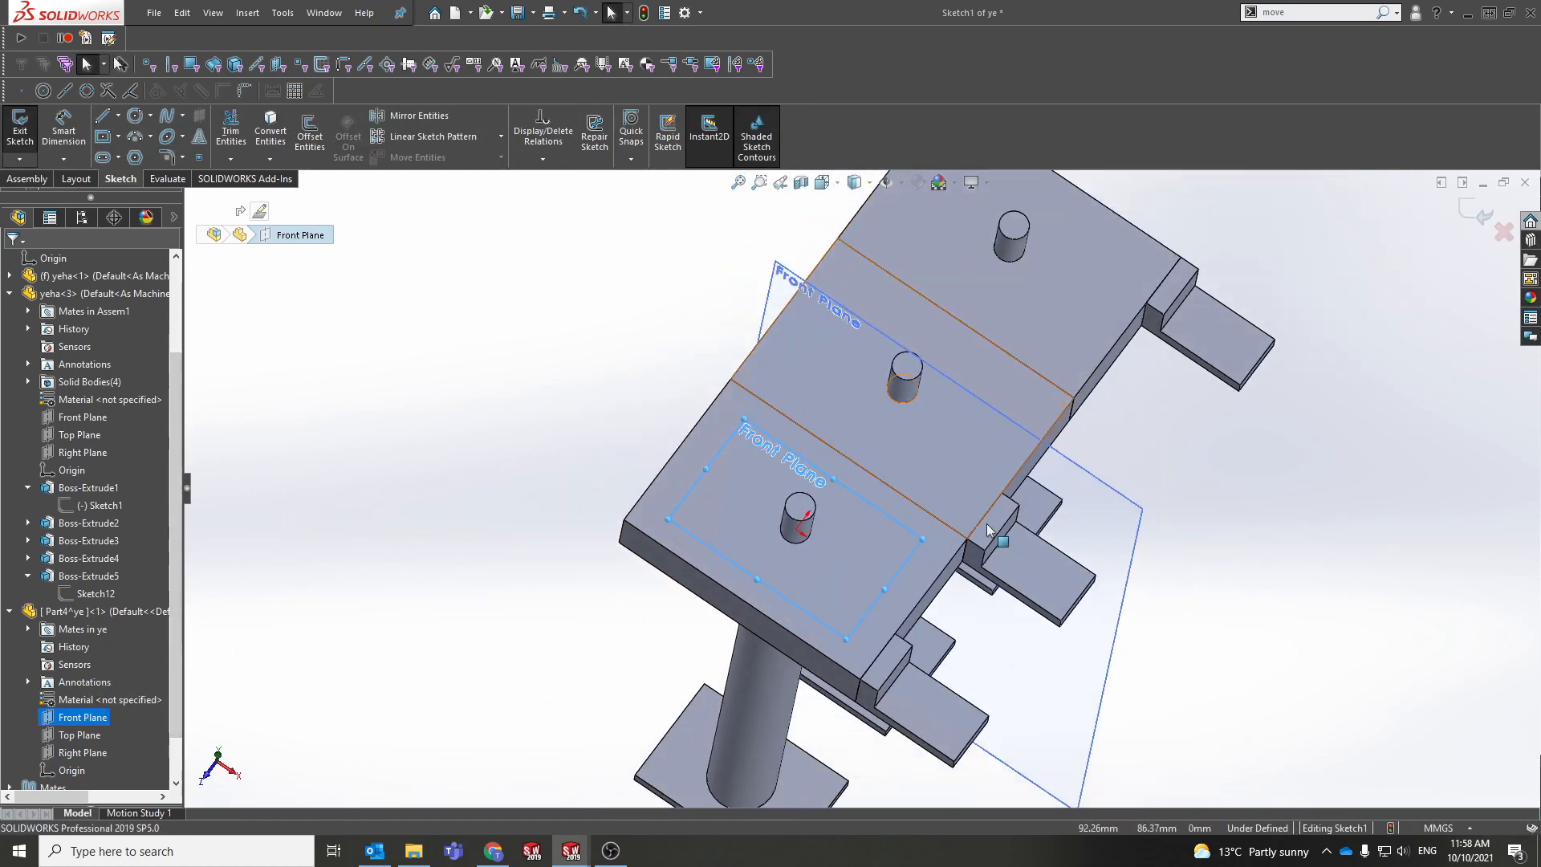
scroll(989, 530, up, 1)
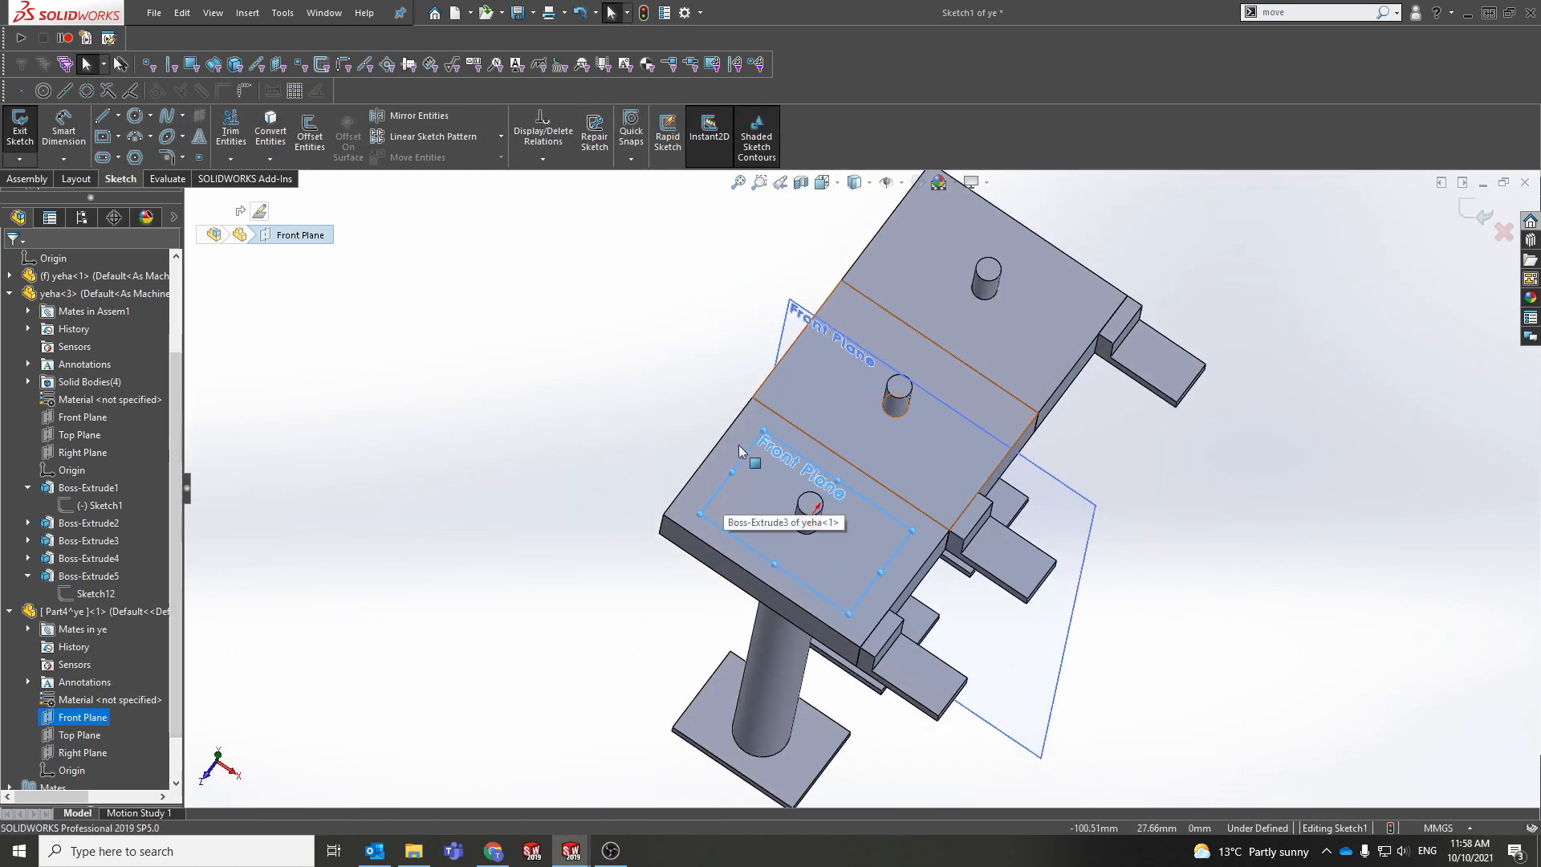
right_click(74, 717)
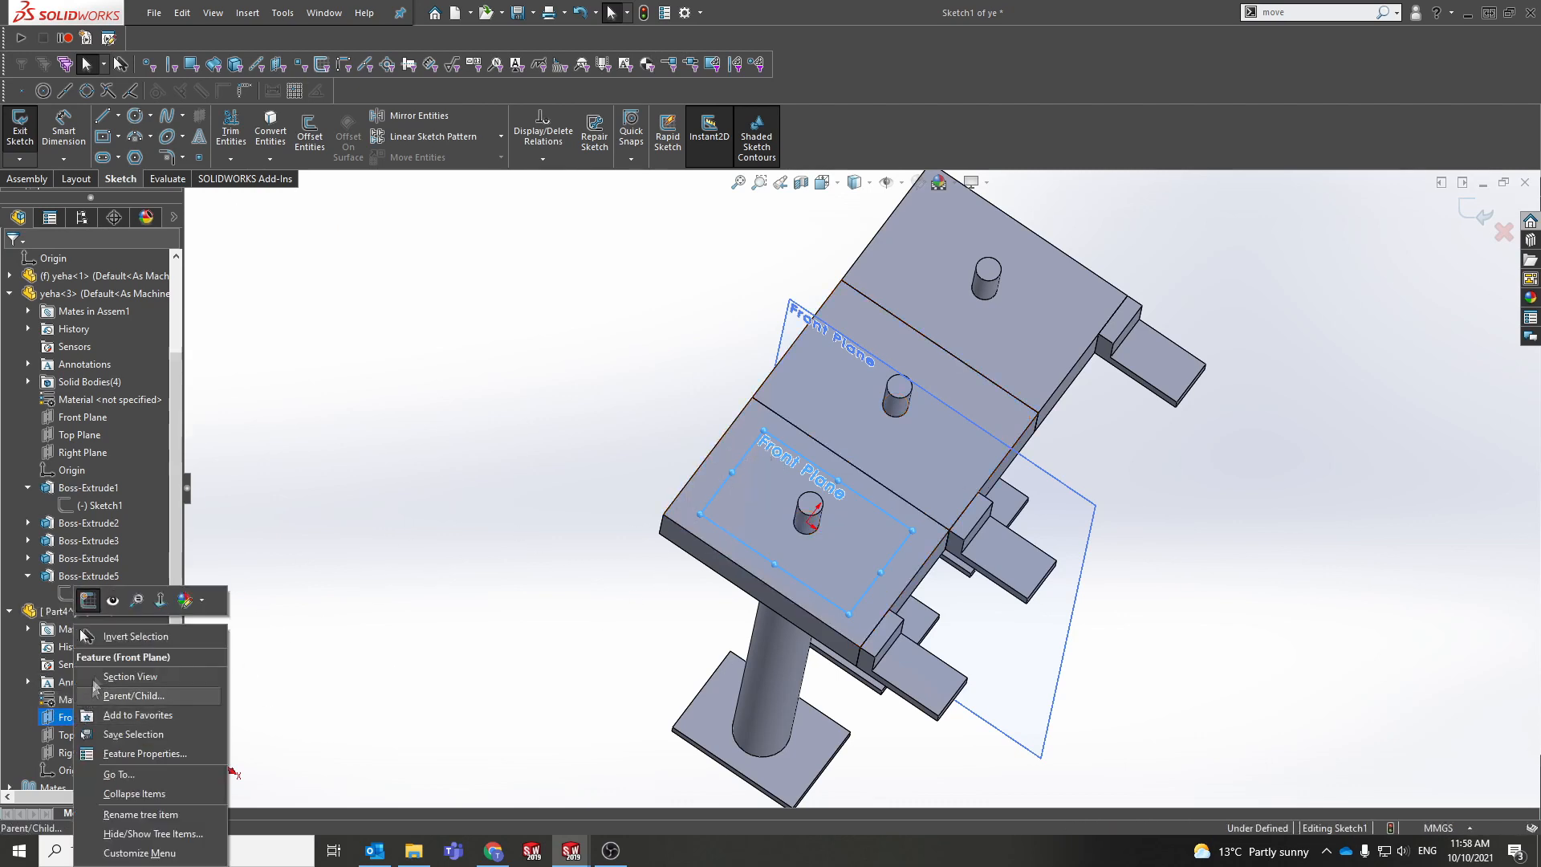
click(89, 600)
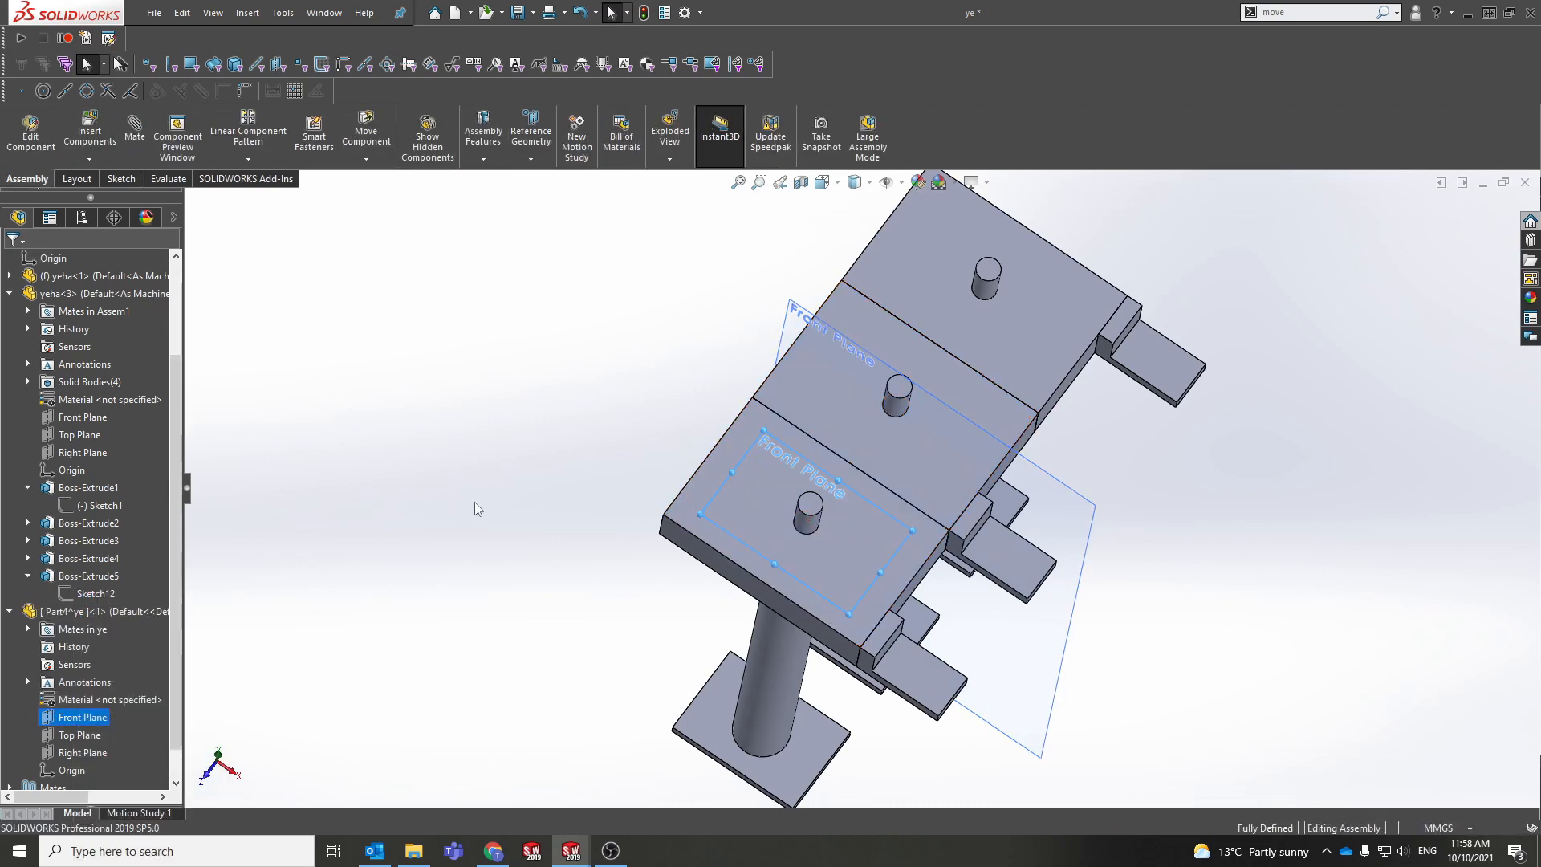
click(80, 717)
Step: Leave the Front Plane sketch and put Part4^ye into in-place editing within the ye assembly
click(101, 717)
click(107, 697)
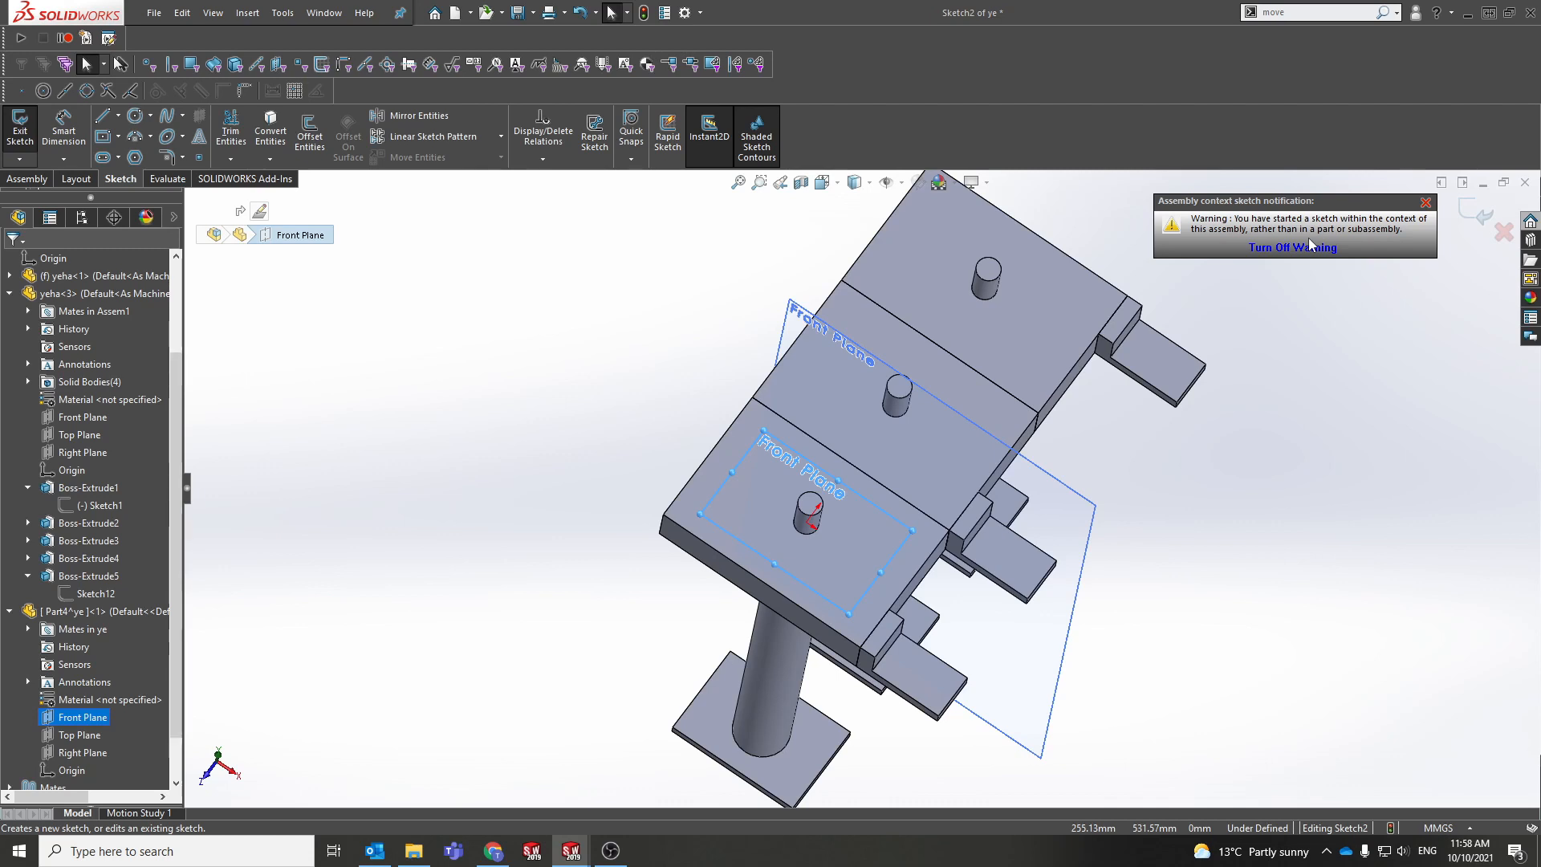
click(1481, 210)
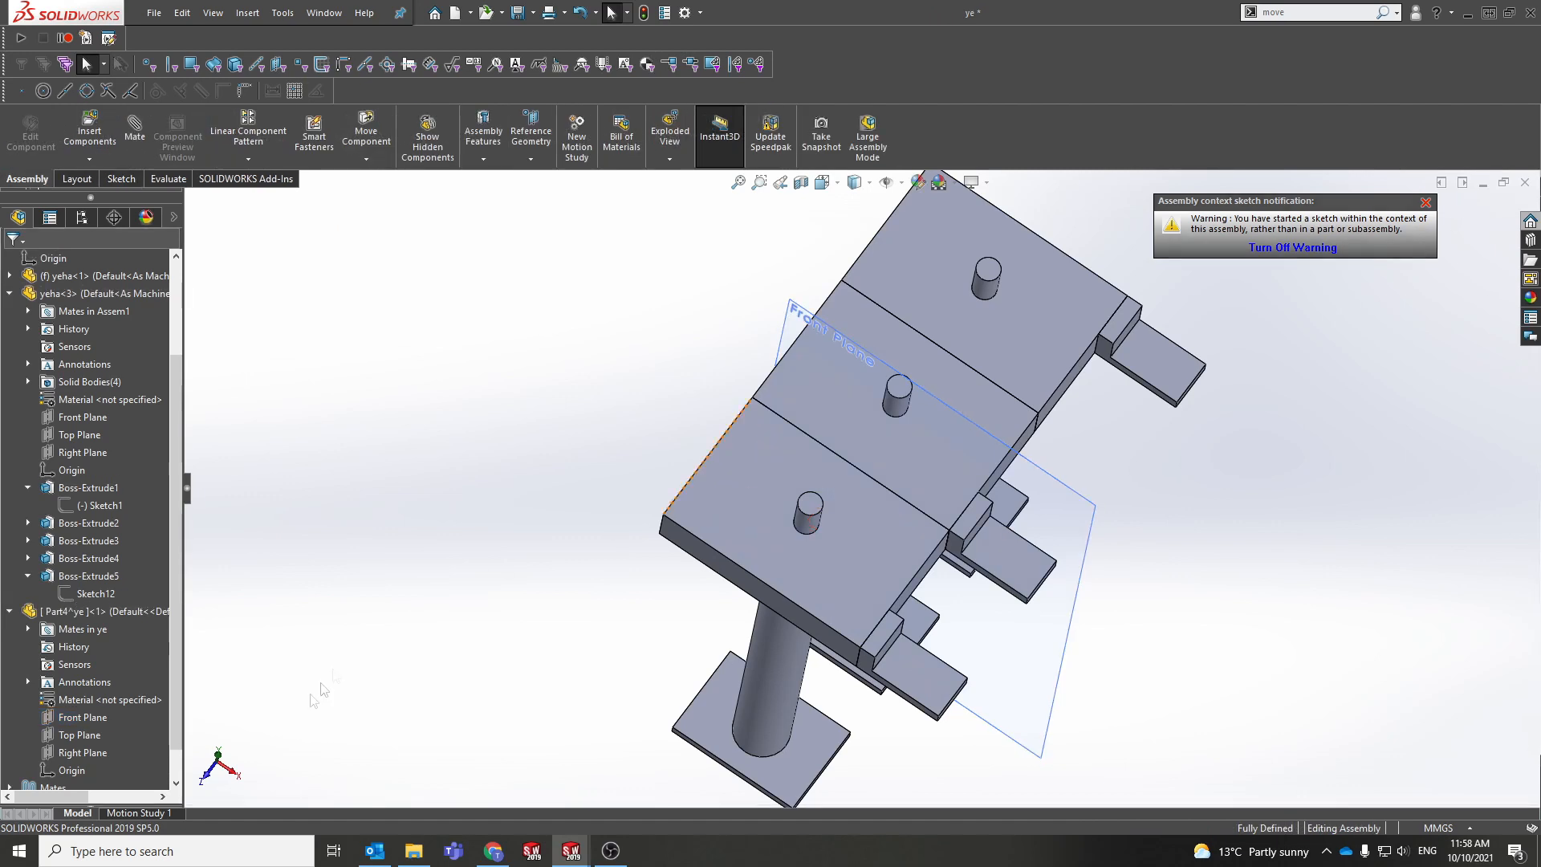
click(74, 613)
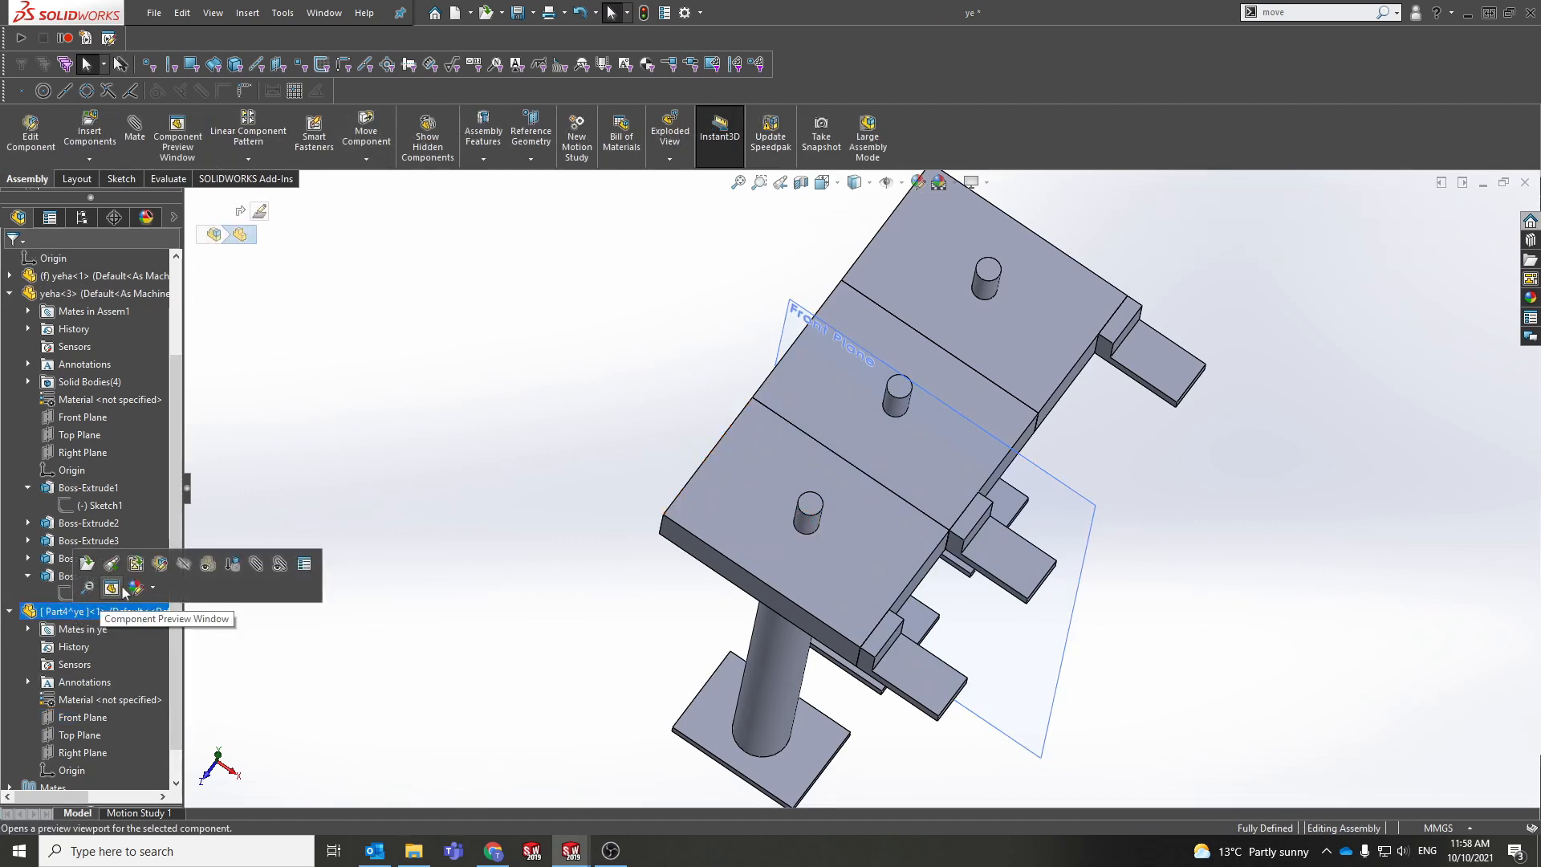
click(160, 570)
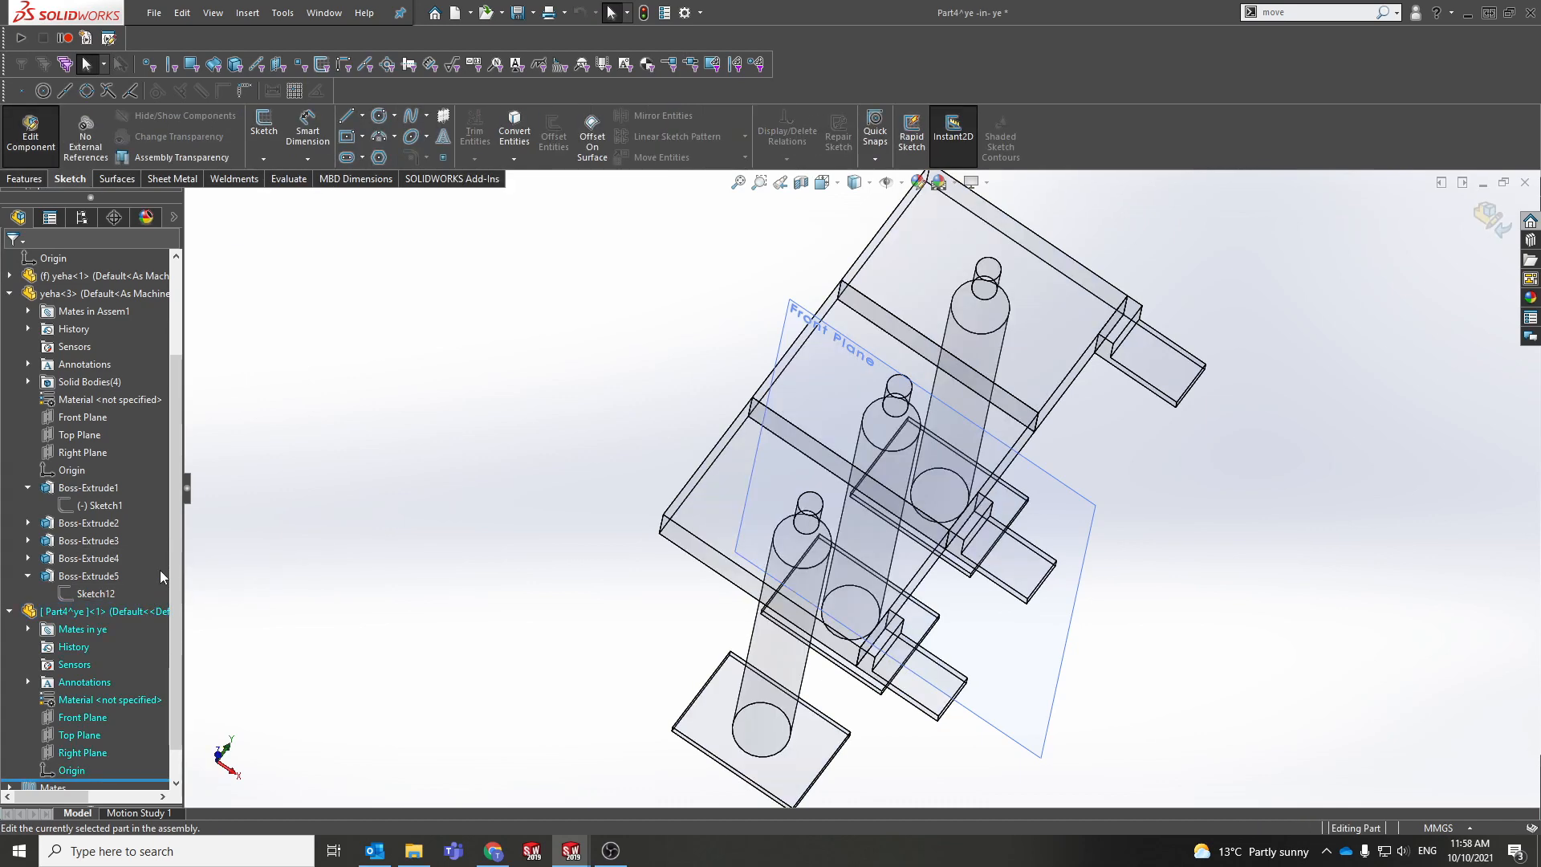
middle_drag(822, 554, 744, 577)
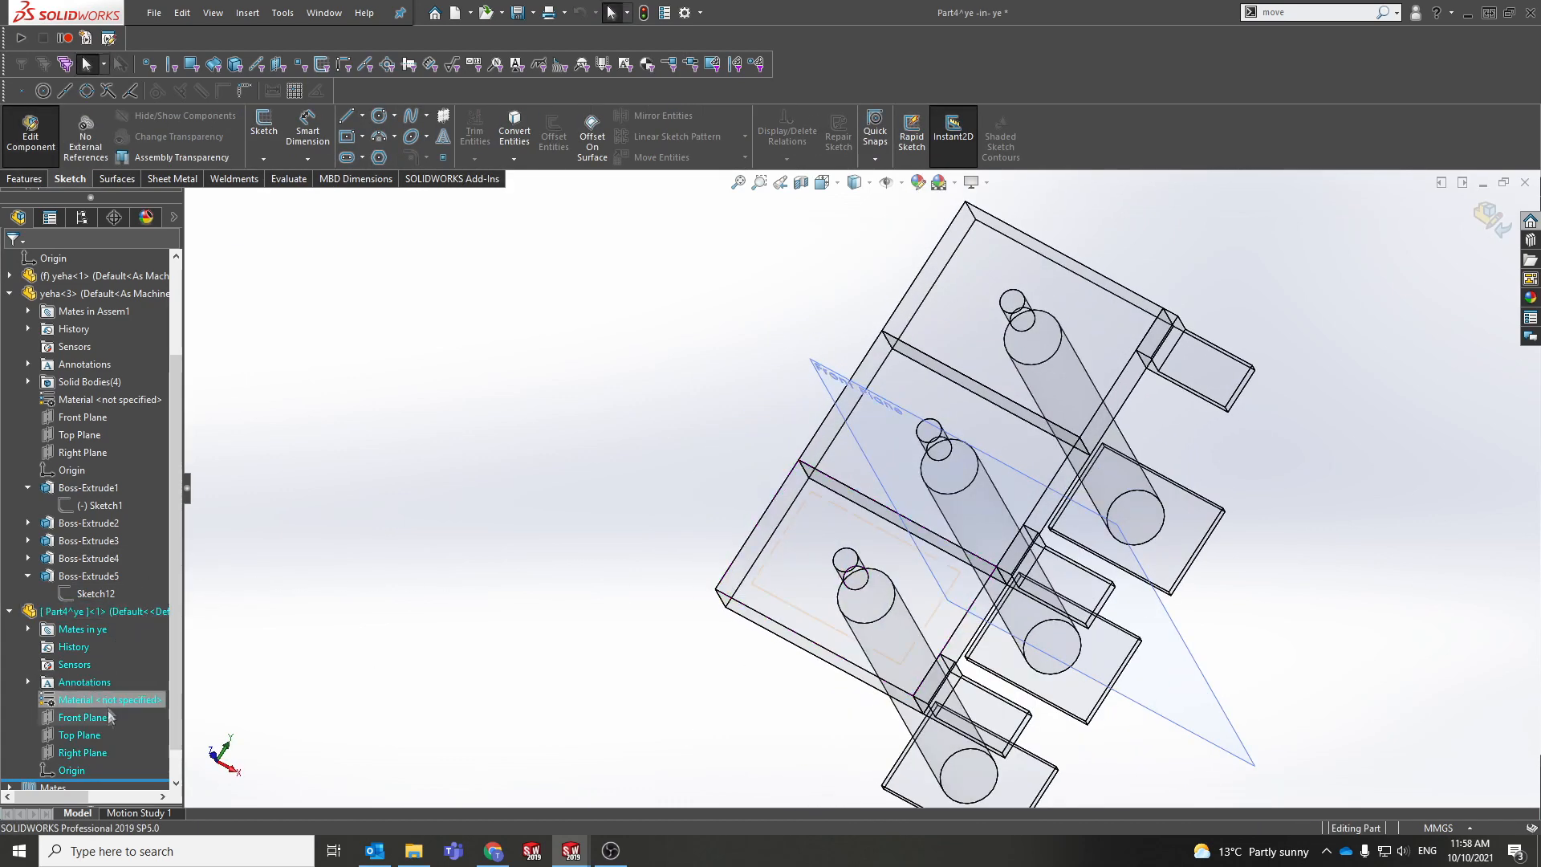
Step: On Part4^ye's Front Plane, sketch a circle of about 66.83 mm radius around the post
click(82, 736)
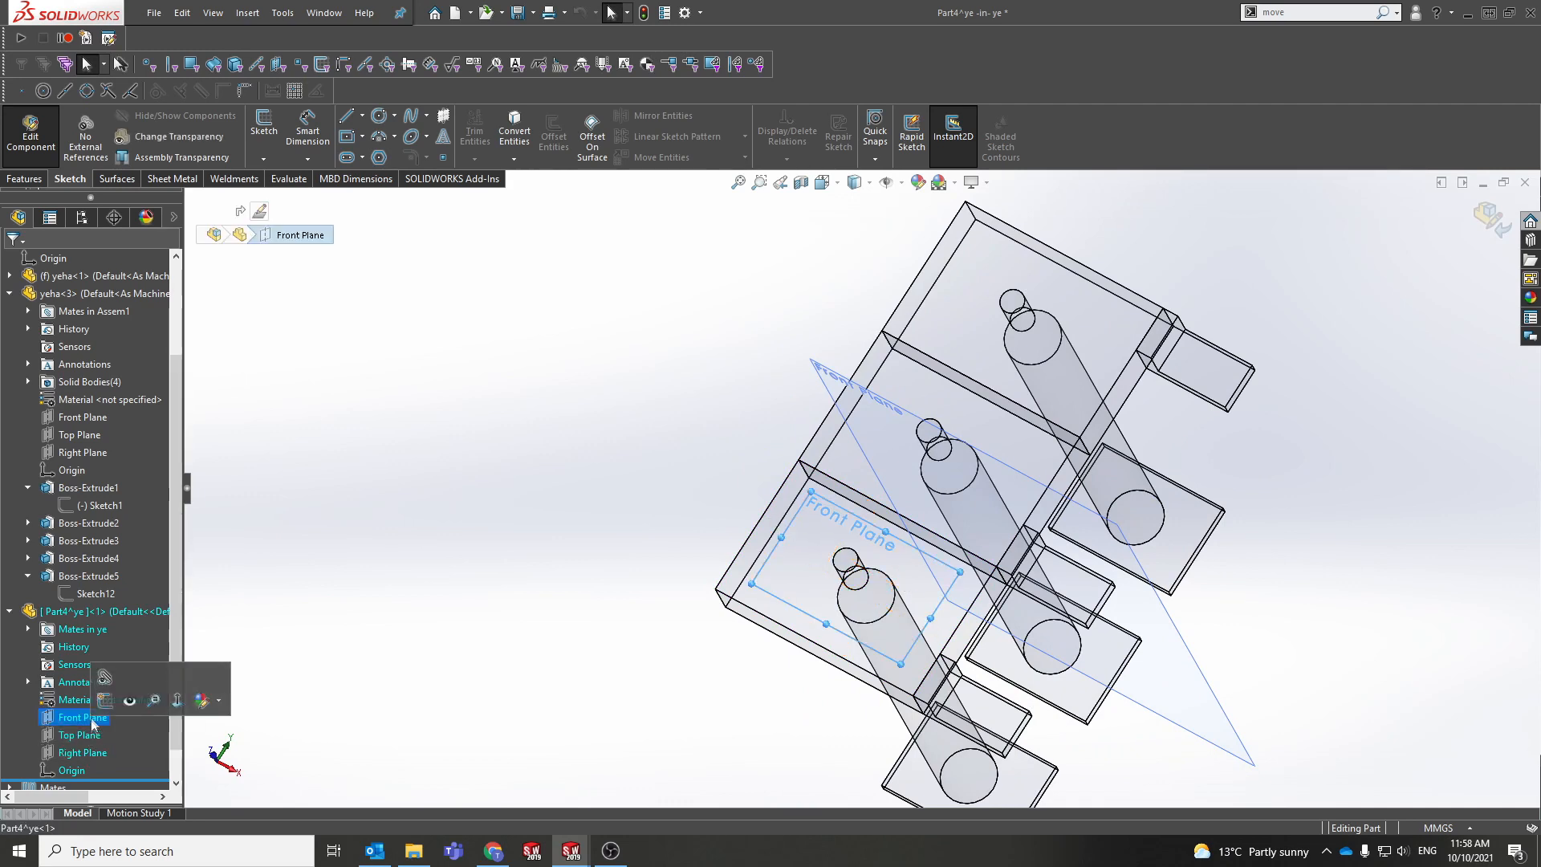
click(66, 718)
click(89, 689)
right_drag(456, 517, 533, 527)
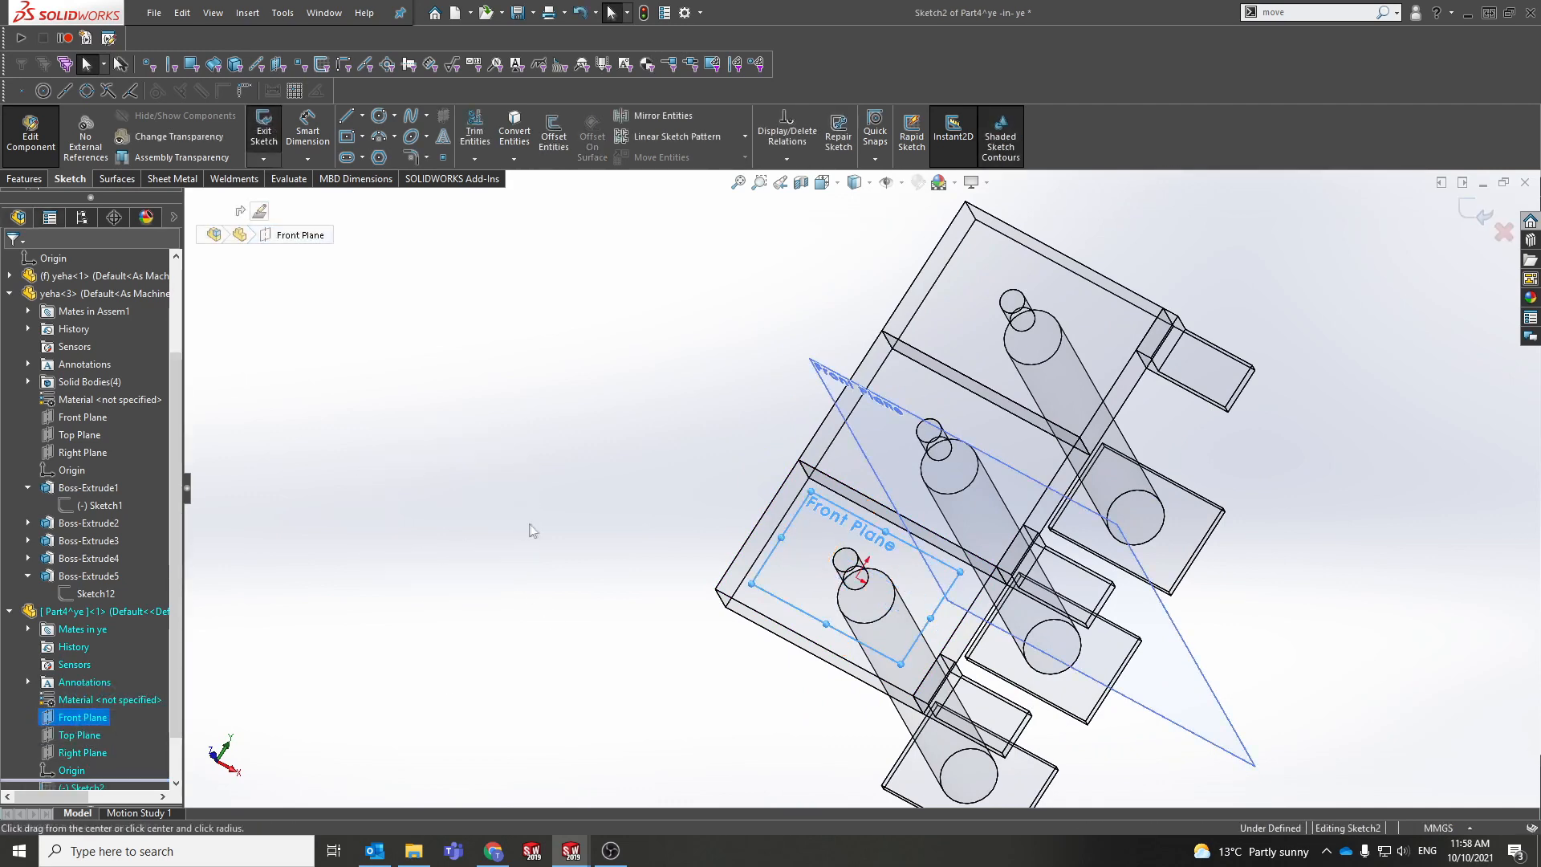
click(856, 577)
click(921, 594)
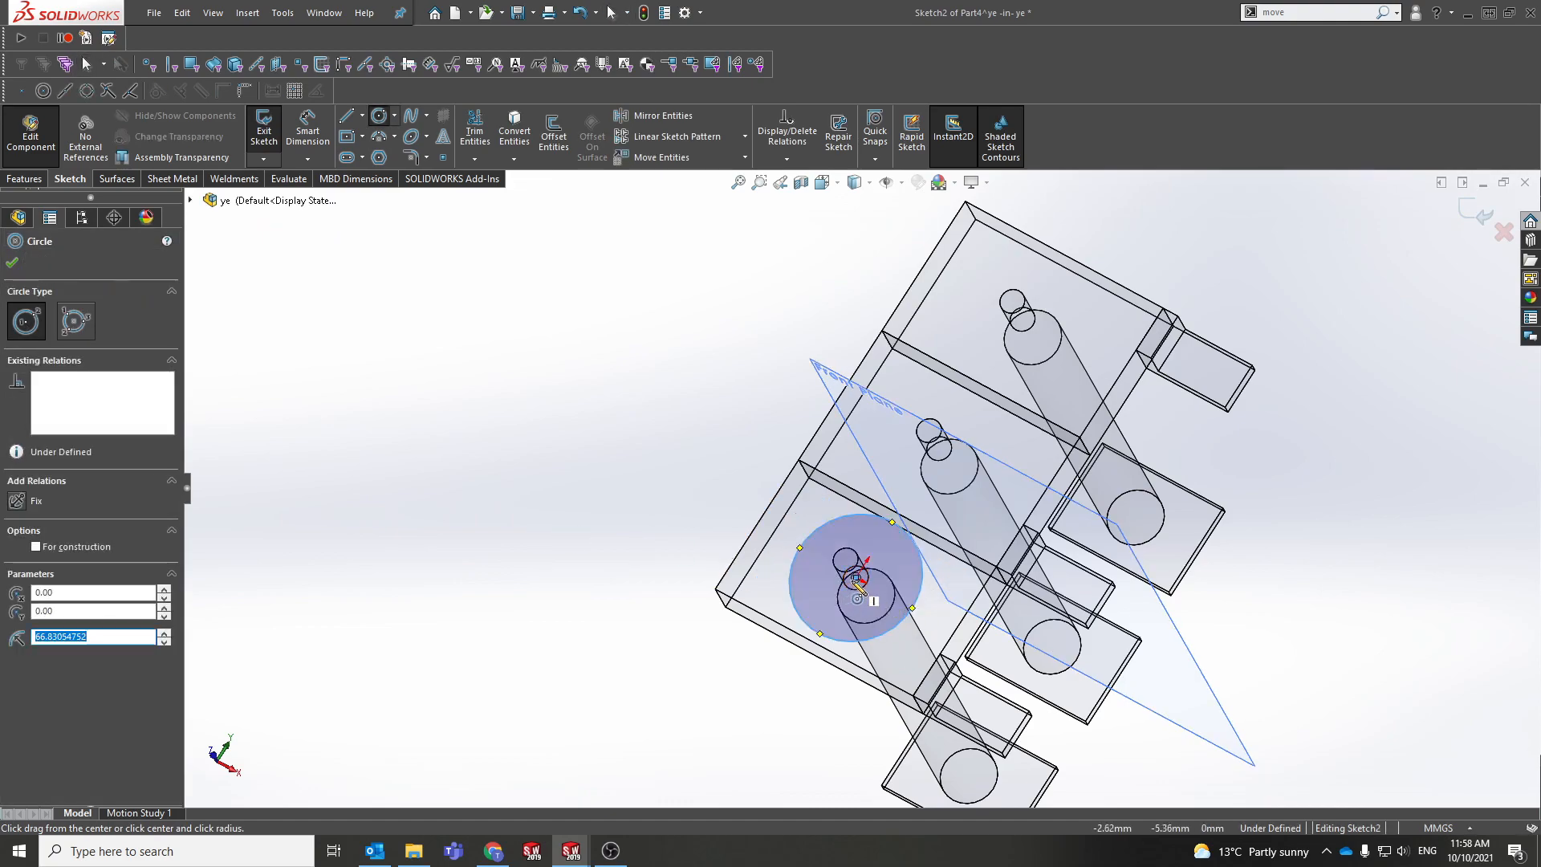
scroll(857, 578, down, 8)
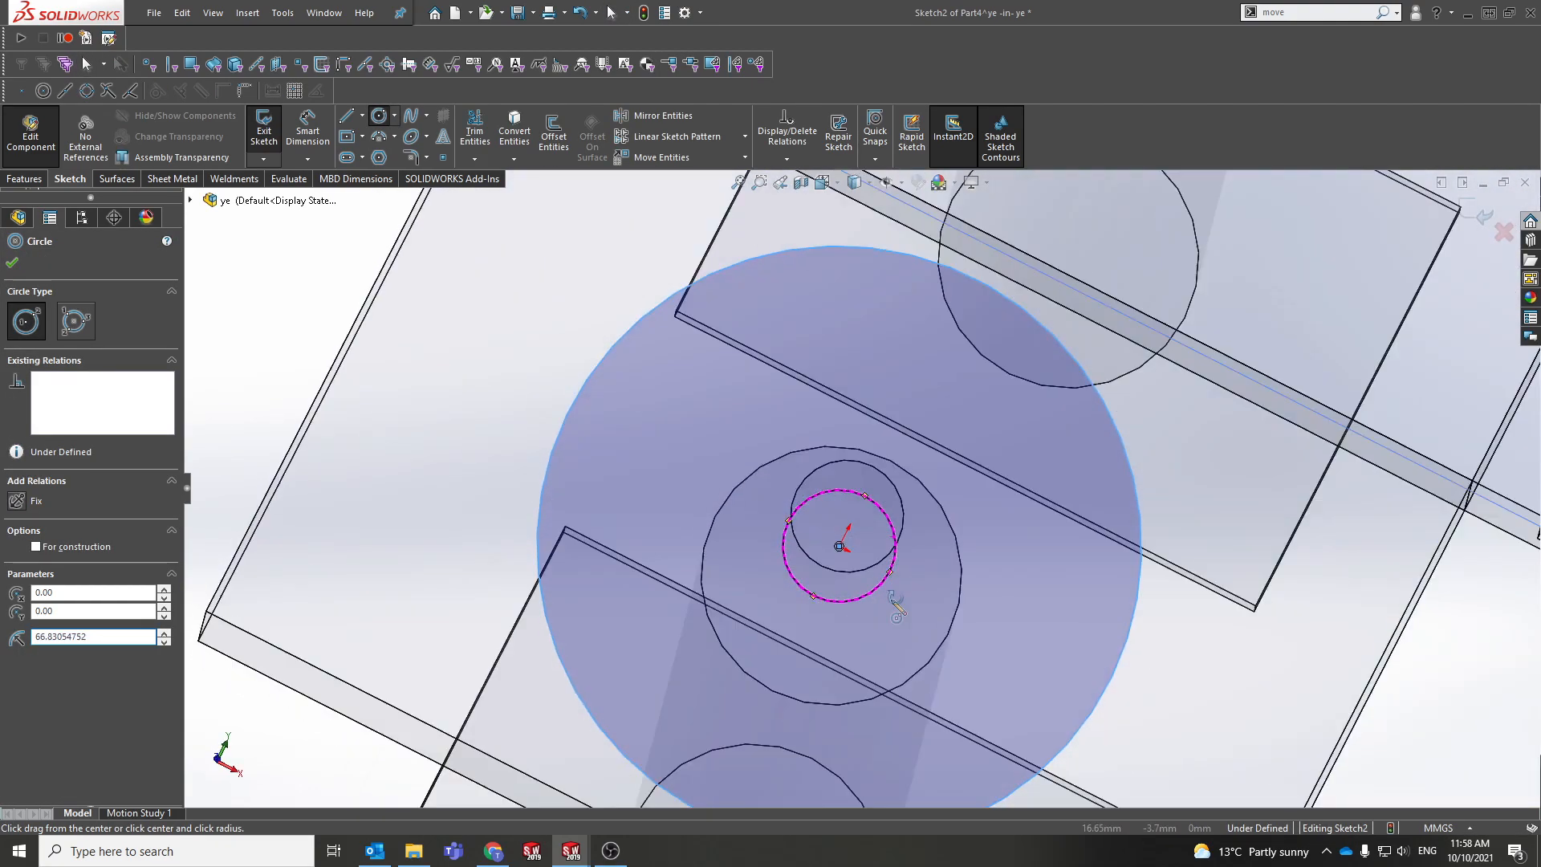
key(Escape)
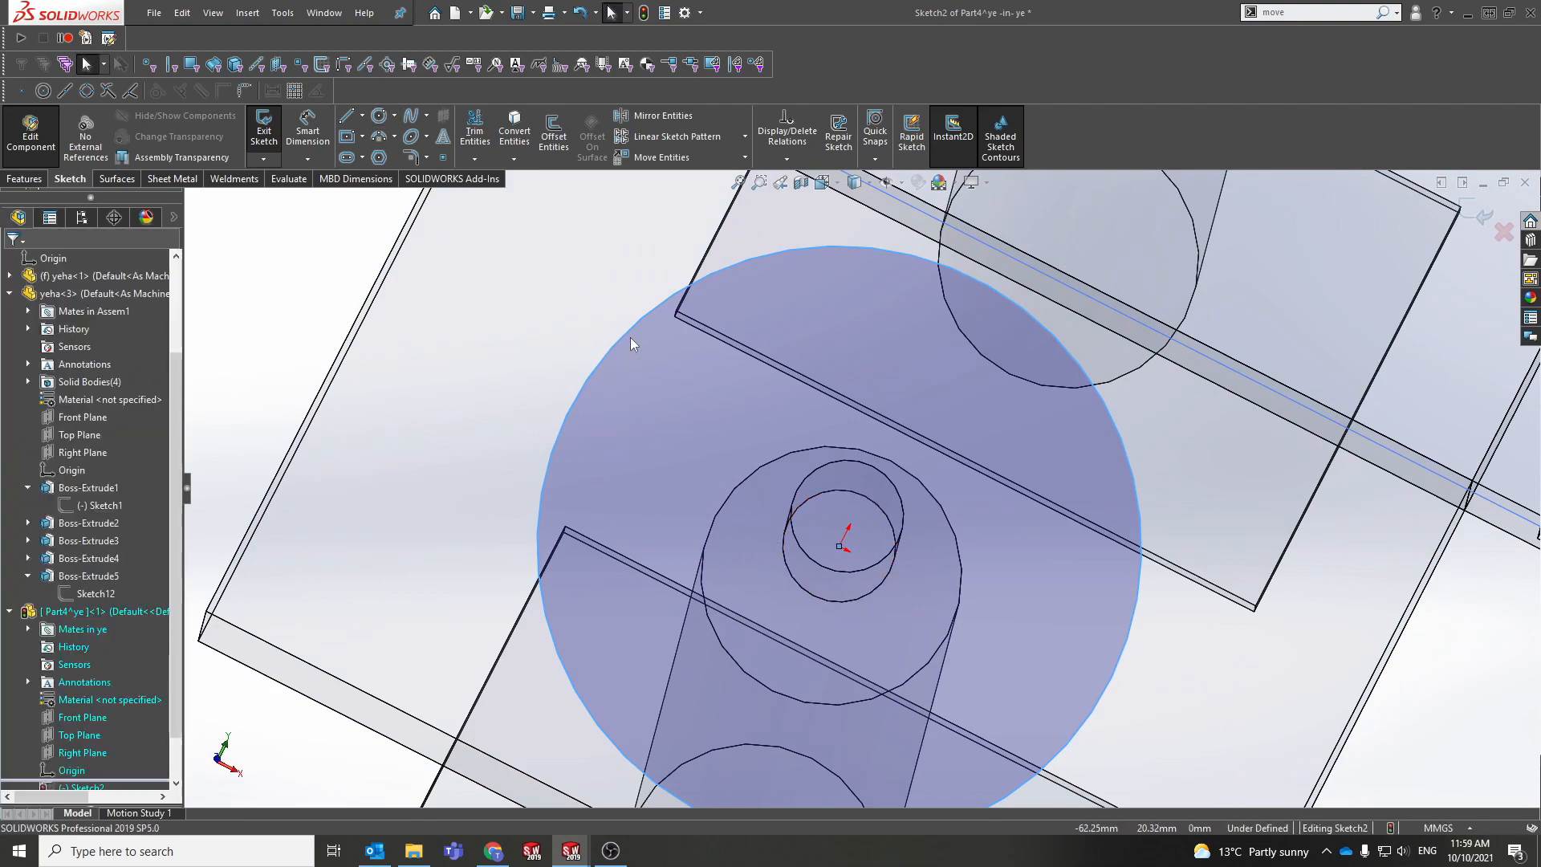
Step: Look at the sketch from the Top view and start Convert Entities to copy model edges
middle_drag(630, 337, 612, 382)
key(space)
click(530, 561)
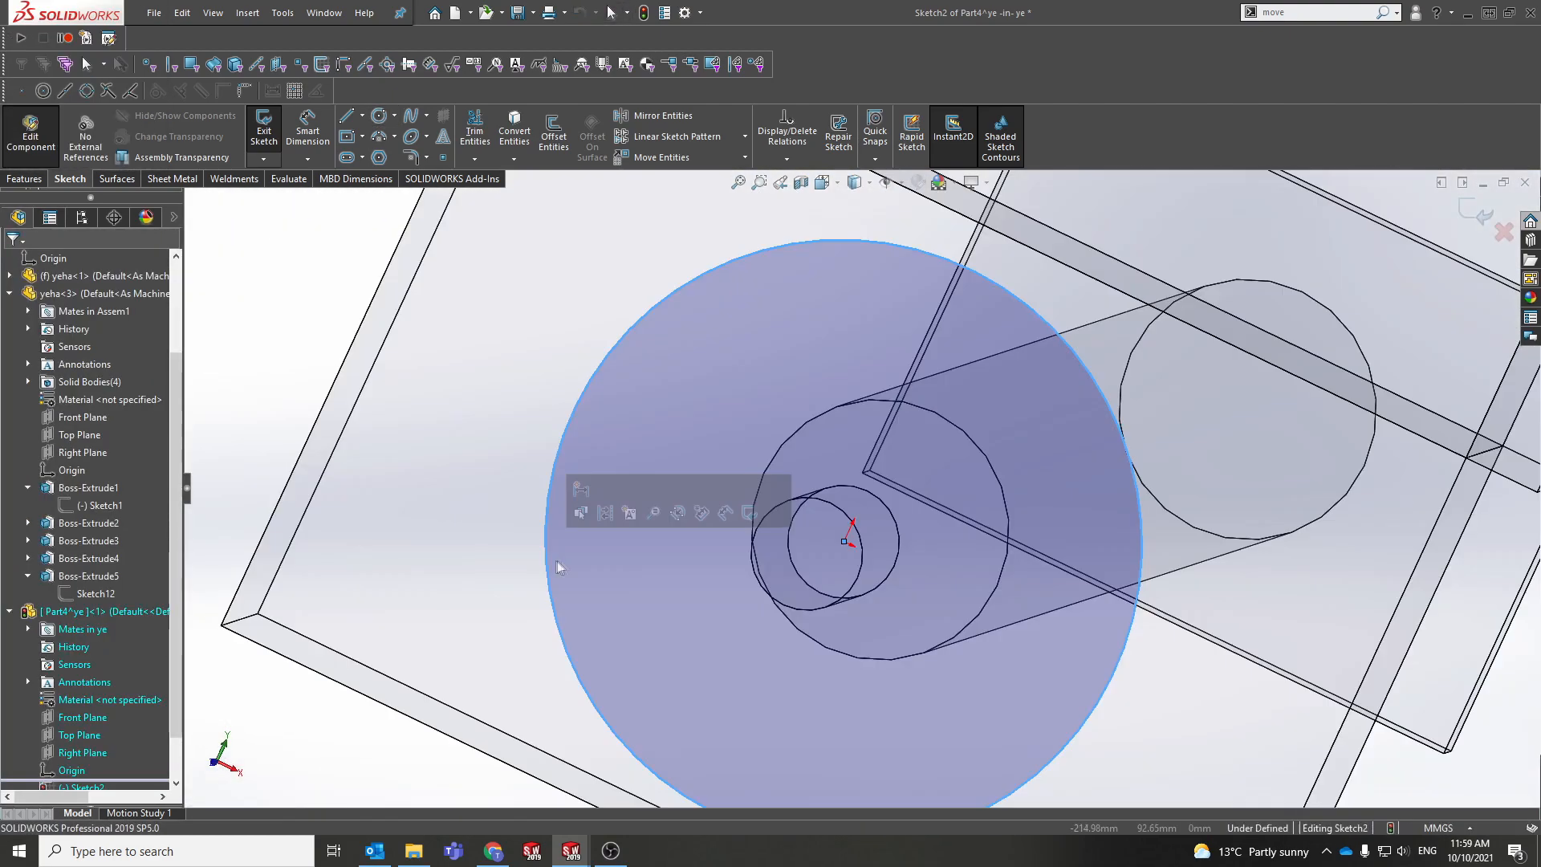
scroll(825, 682, down, 8)
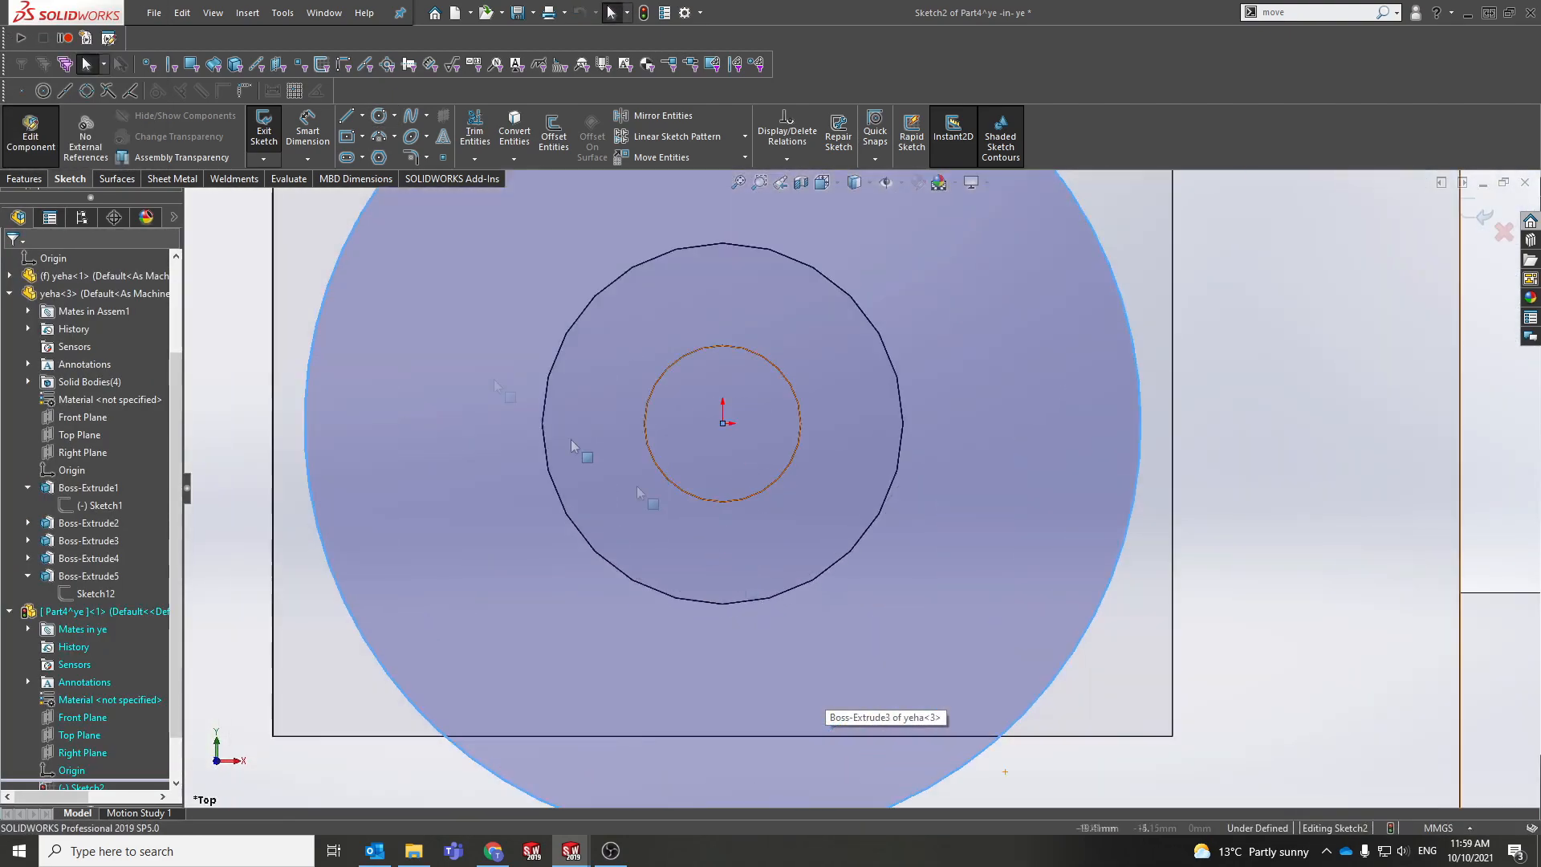
scroll(570, 440, up, 3)
click(515, 129)
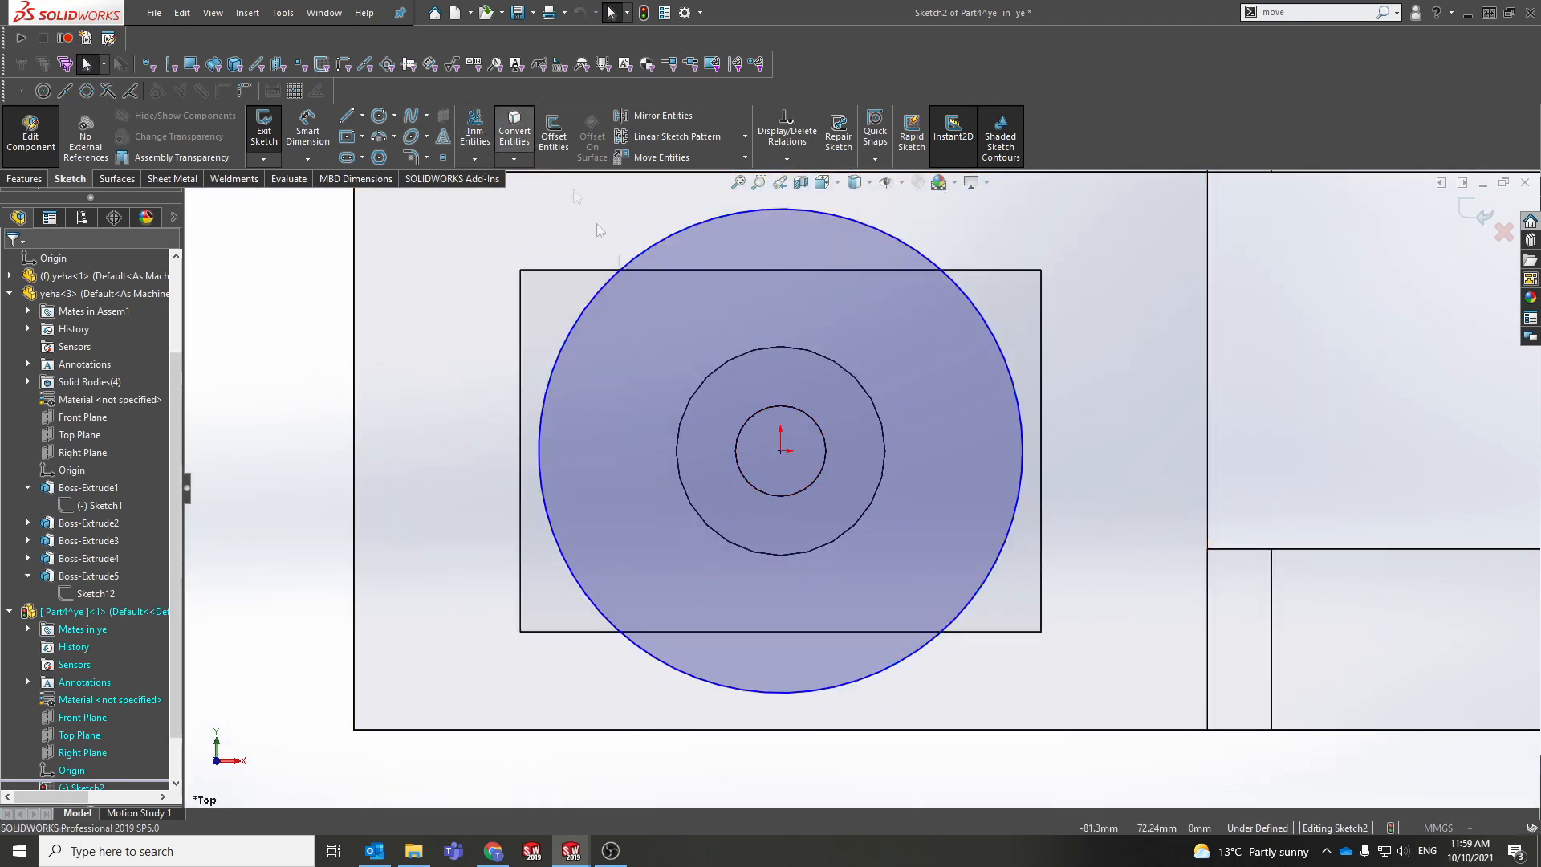
click(815, 423)
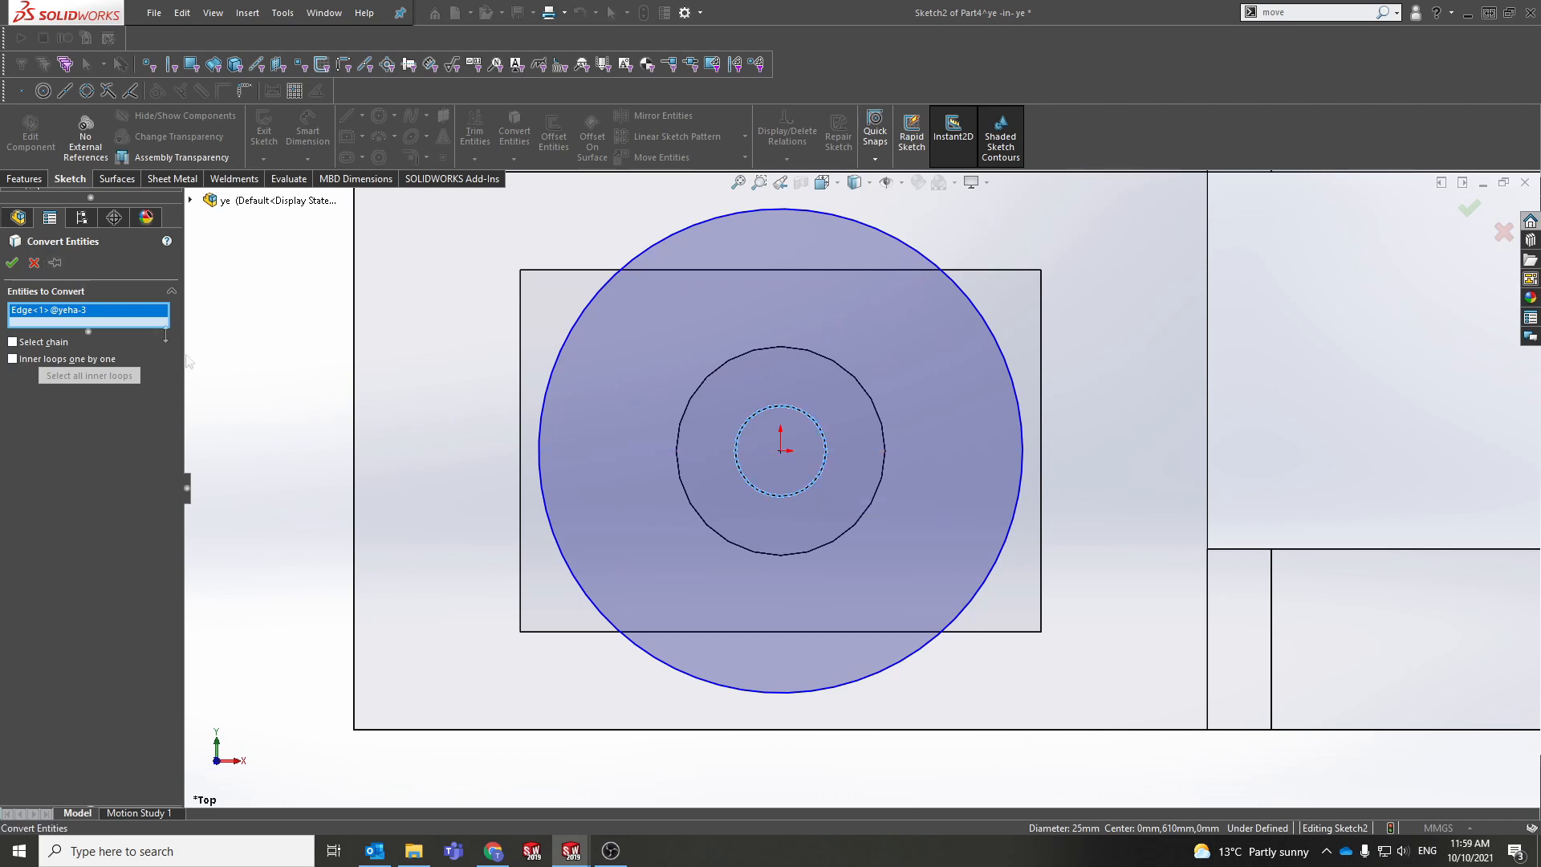
click(12, 263)
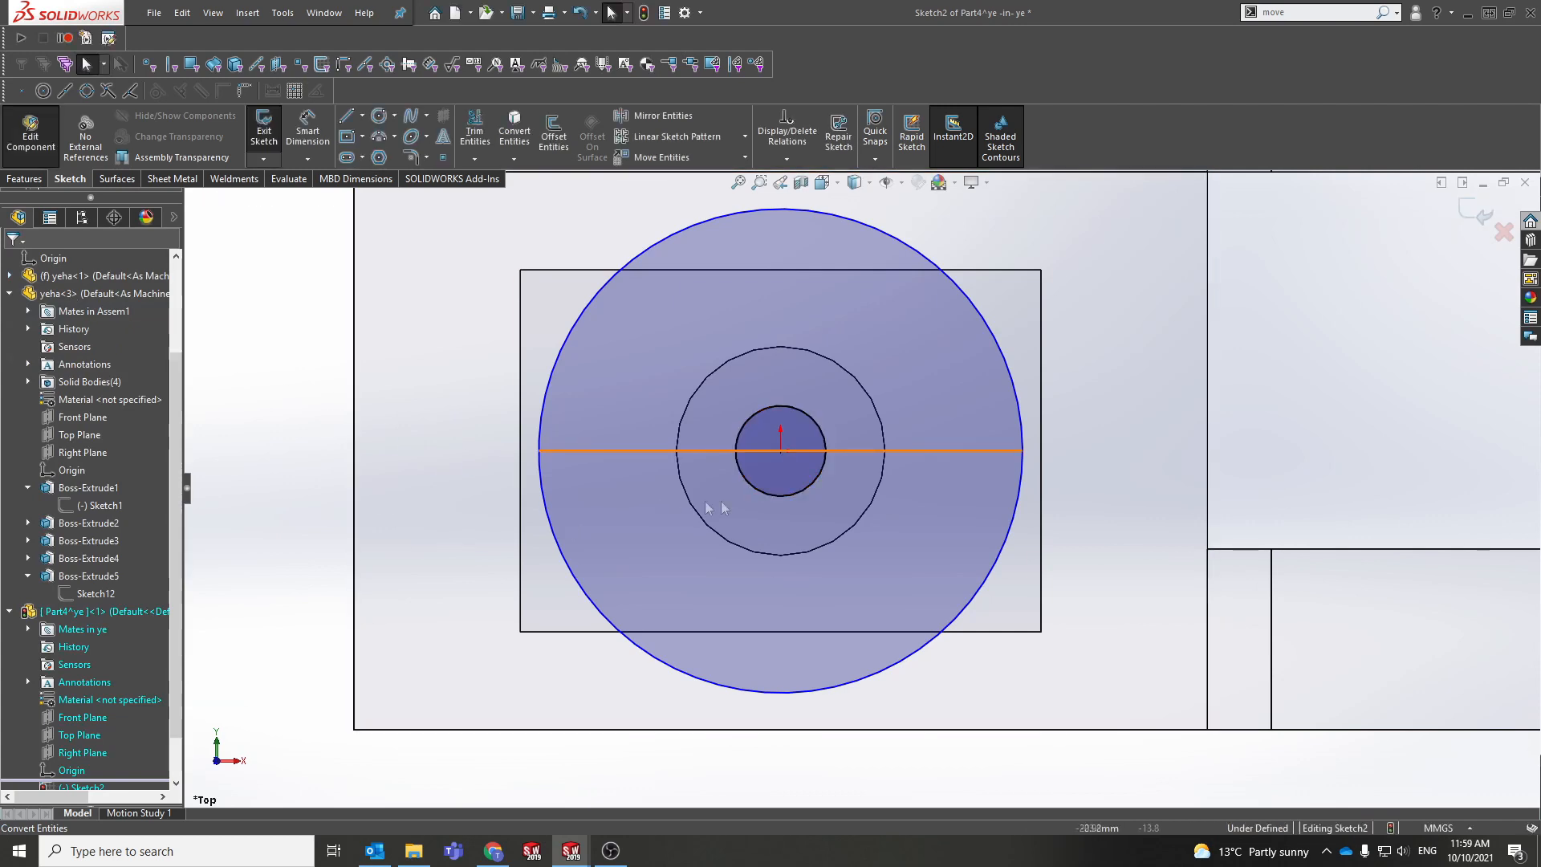
click(554, 132)
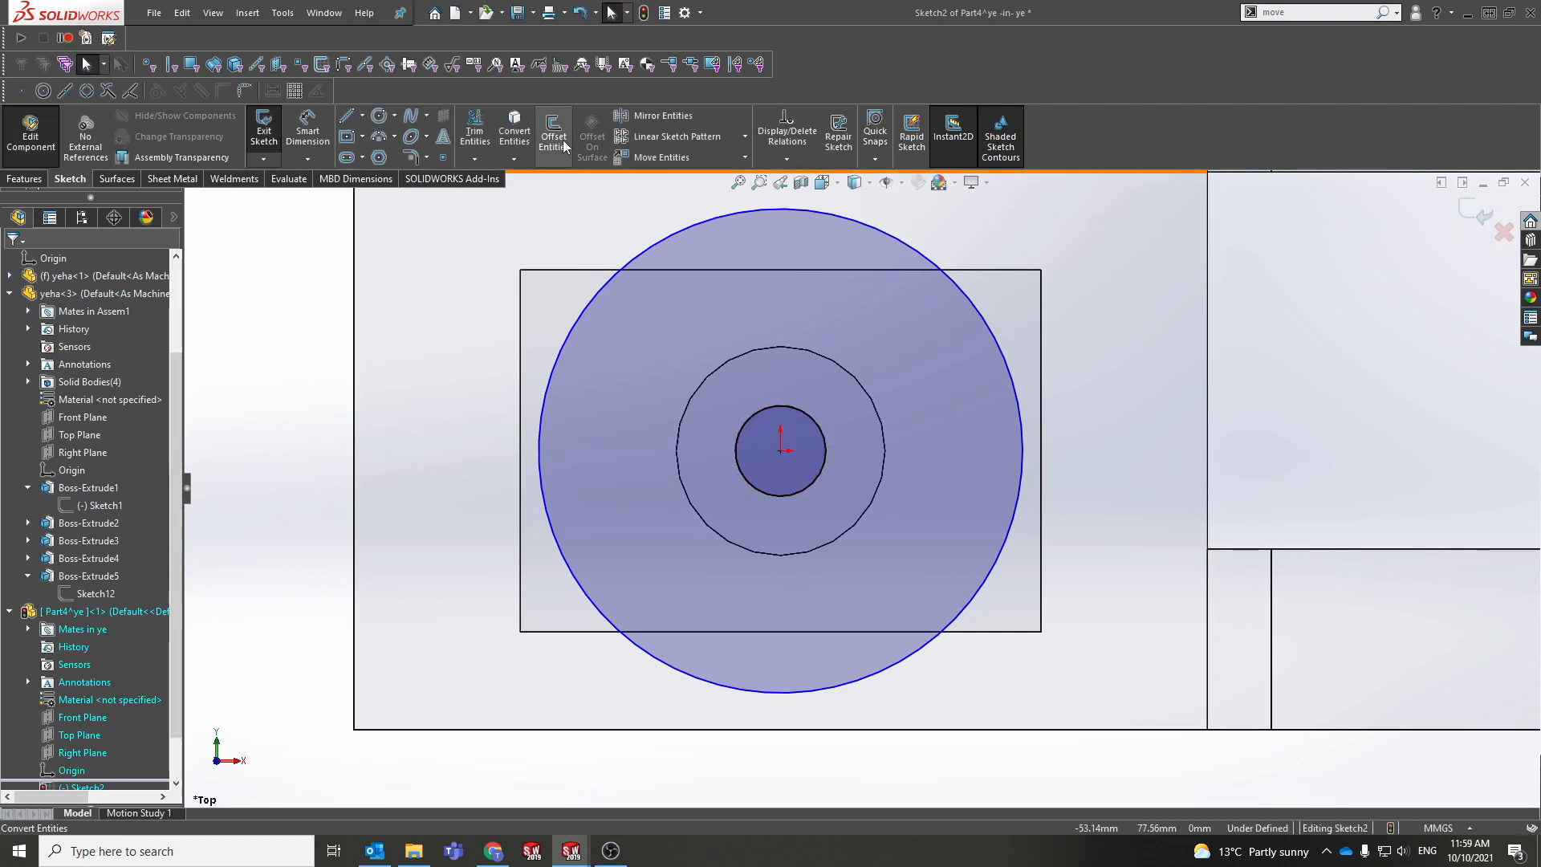
click(824, 442)
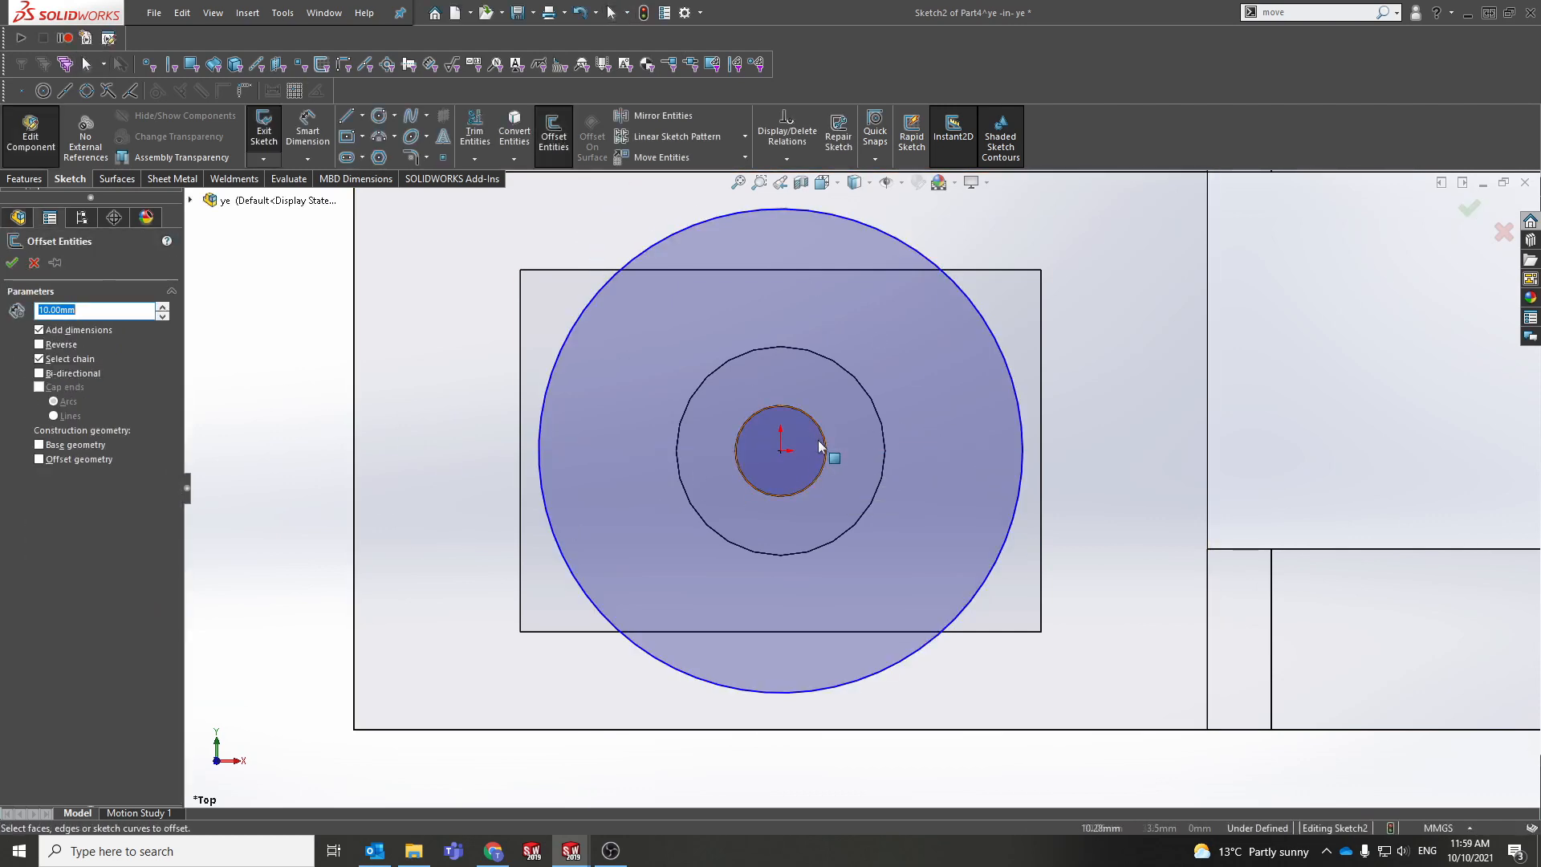
key(Escape)
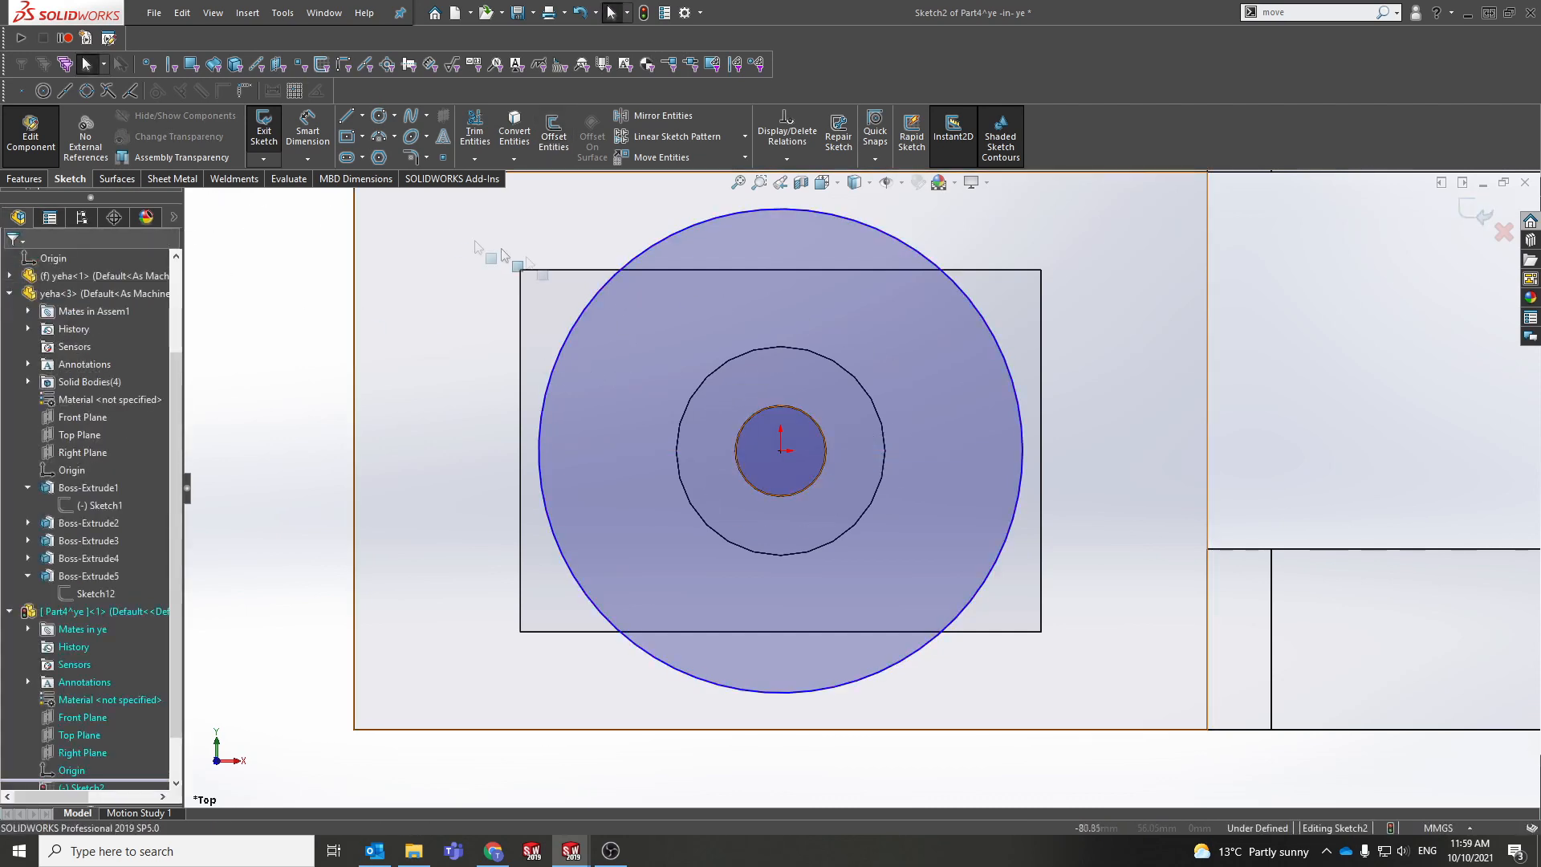
click(540, 138)
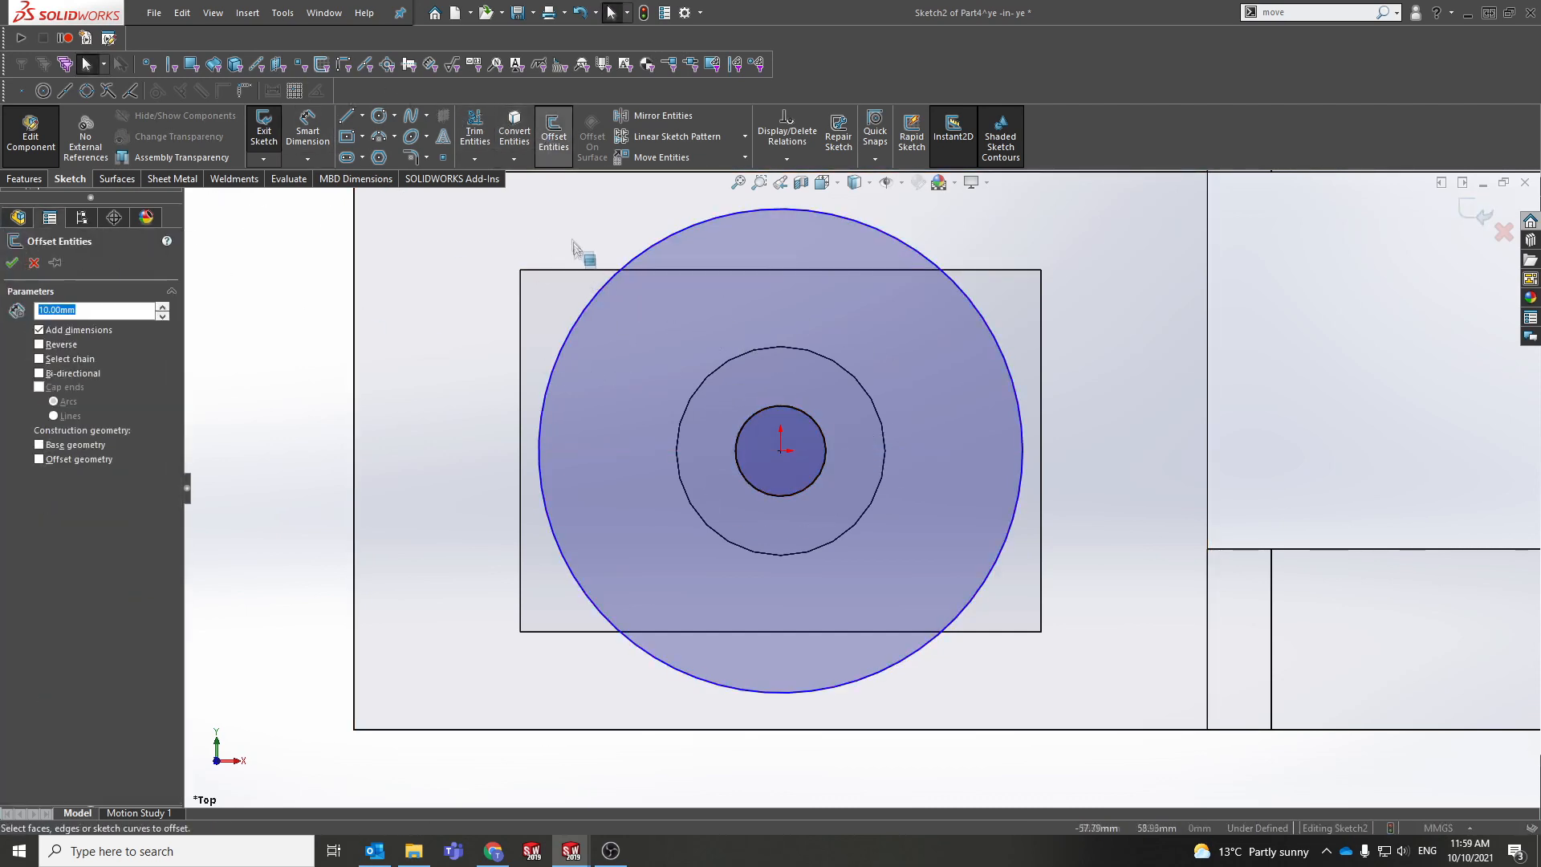
click(575, 270)
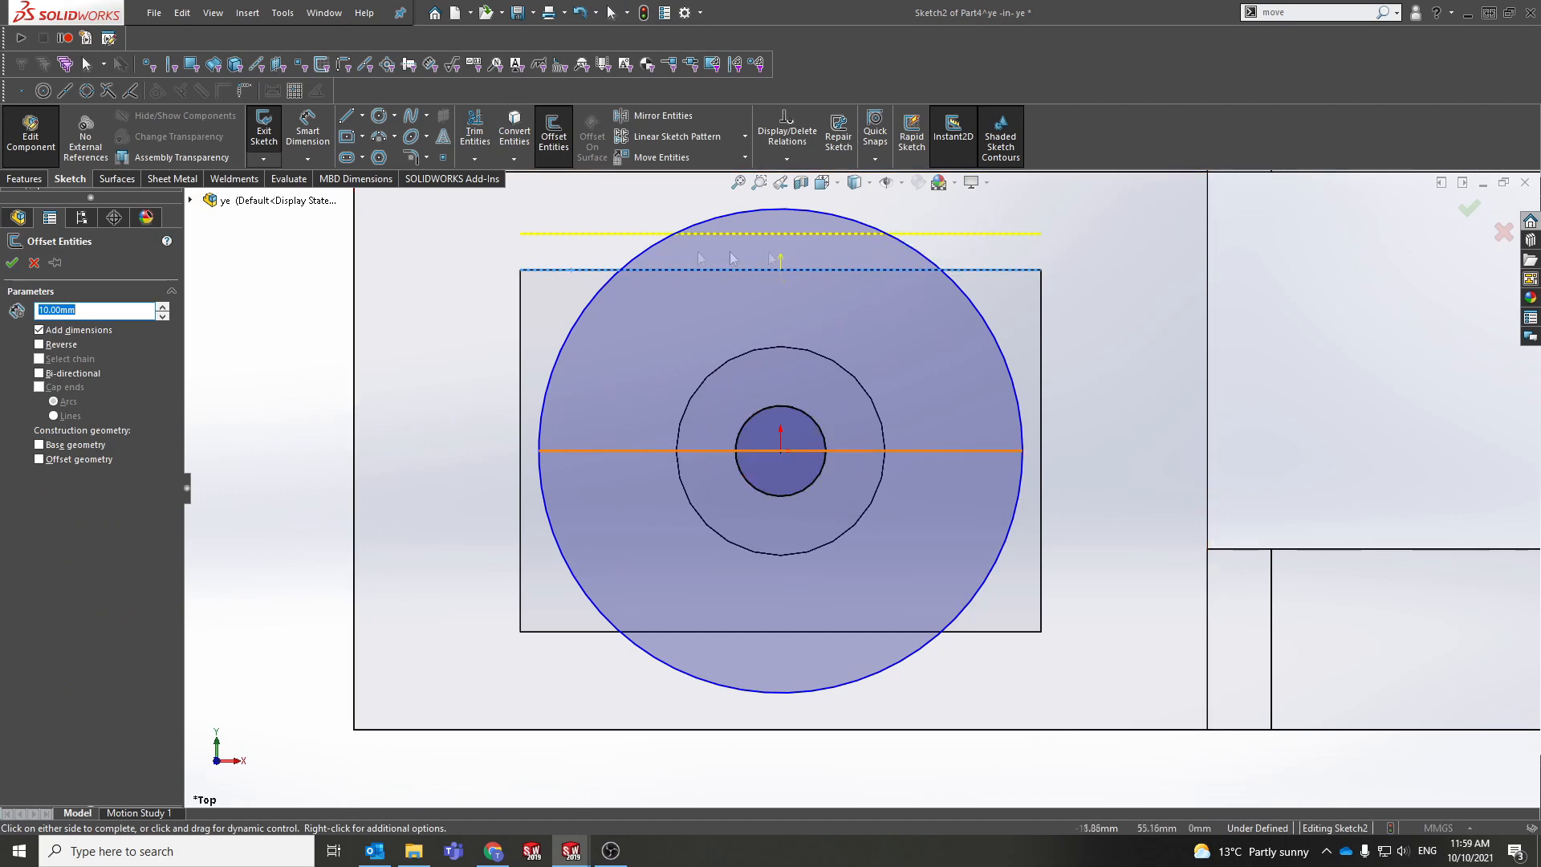
scroll(764, 358, up, 3)
scroll(801, 313, down, 1)
scroll(801, 318, down, 2)
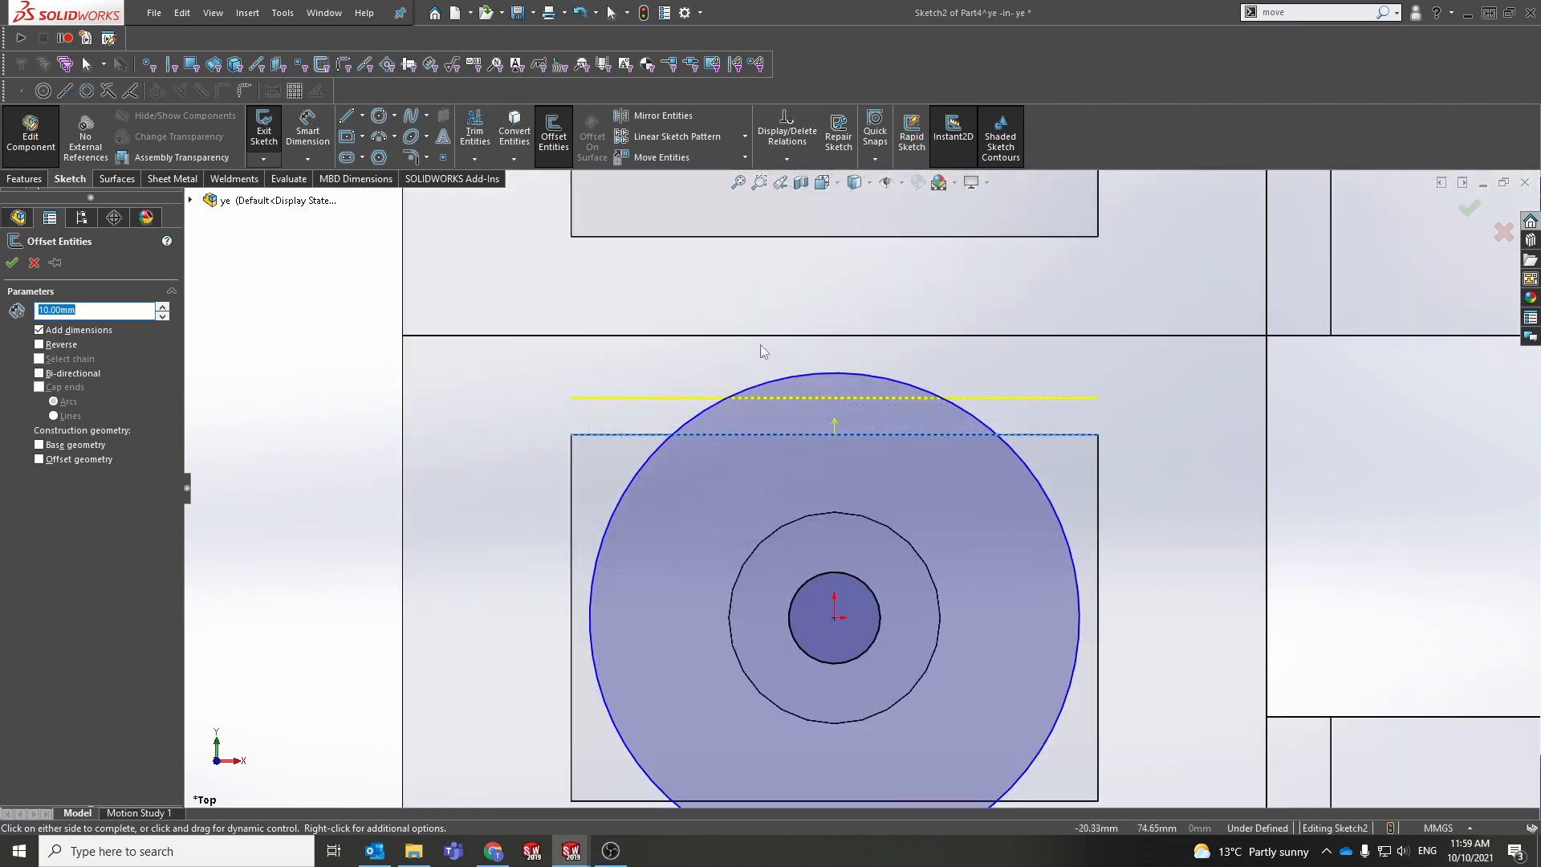
click(1100, 496)
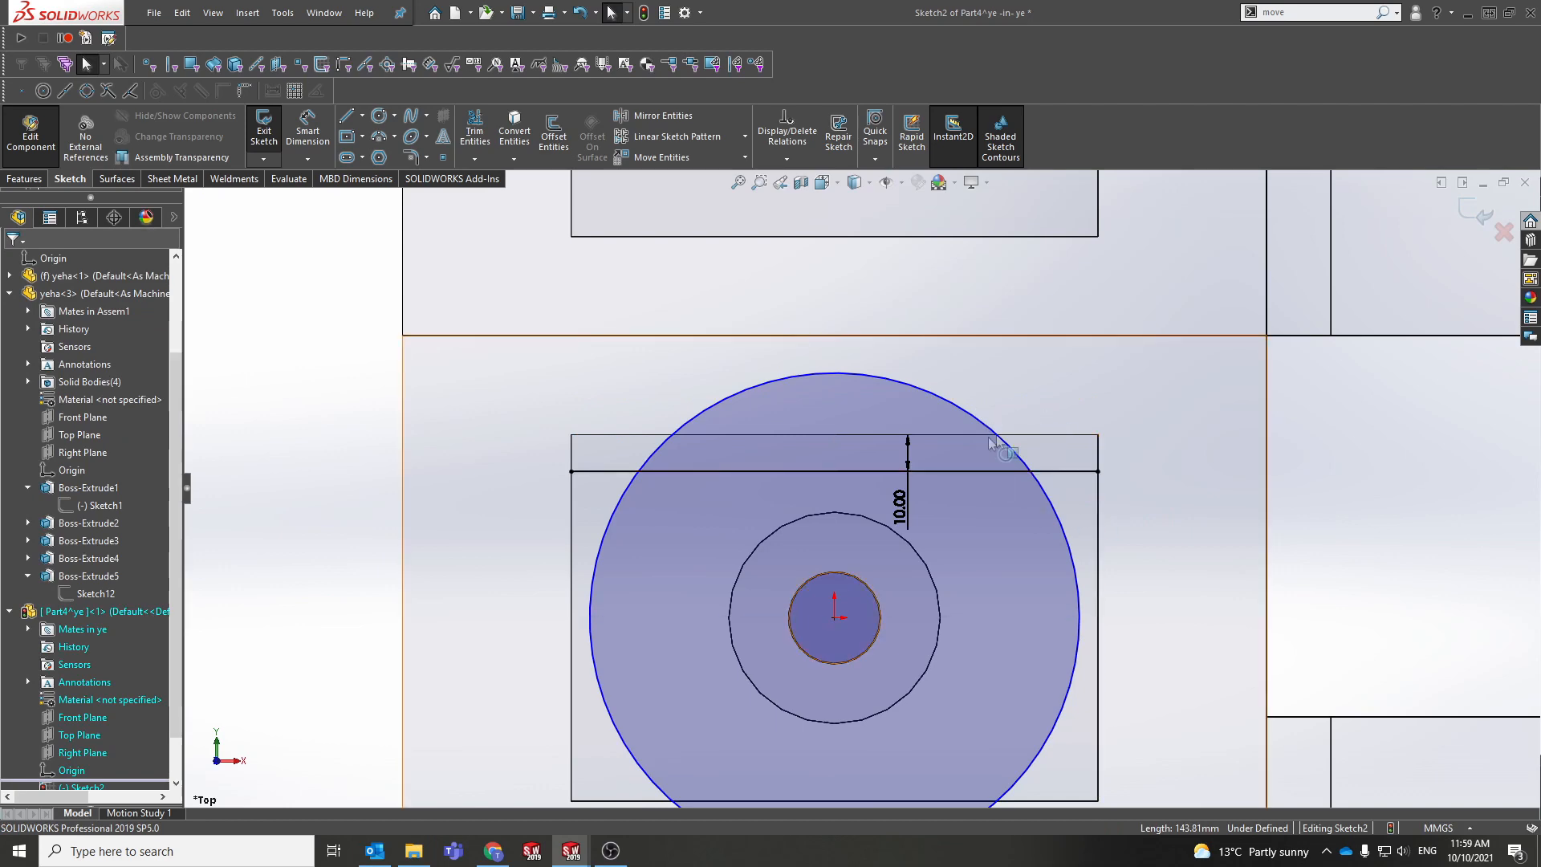
scroll(923, 510, up, 3)
scroll(904, 509, down, 4)
click(932, 448)
key(Delete)
scroll(879, 627, up, 3)
middle_drag(1054, 482, 902, 312)
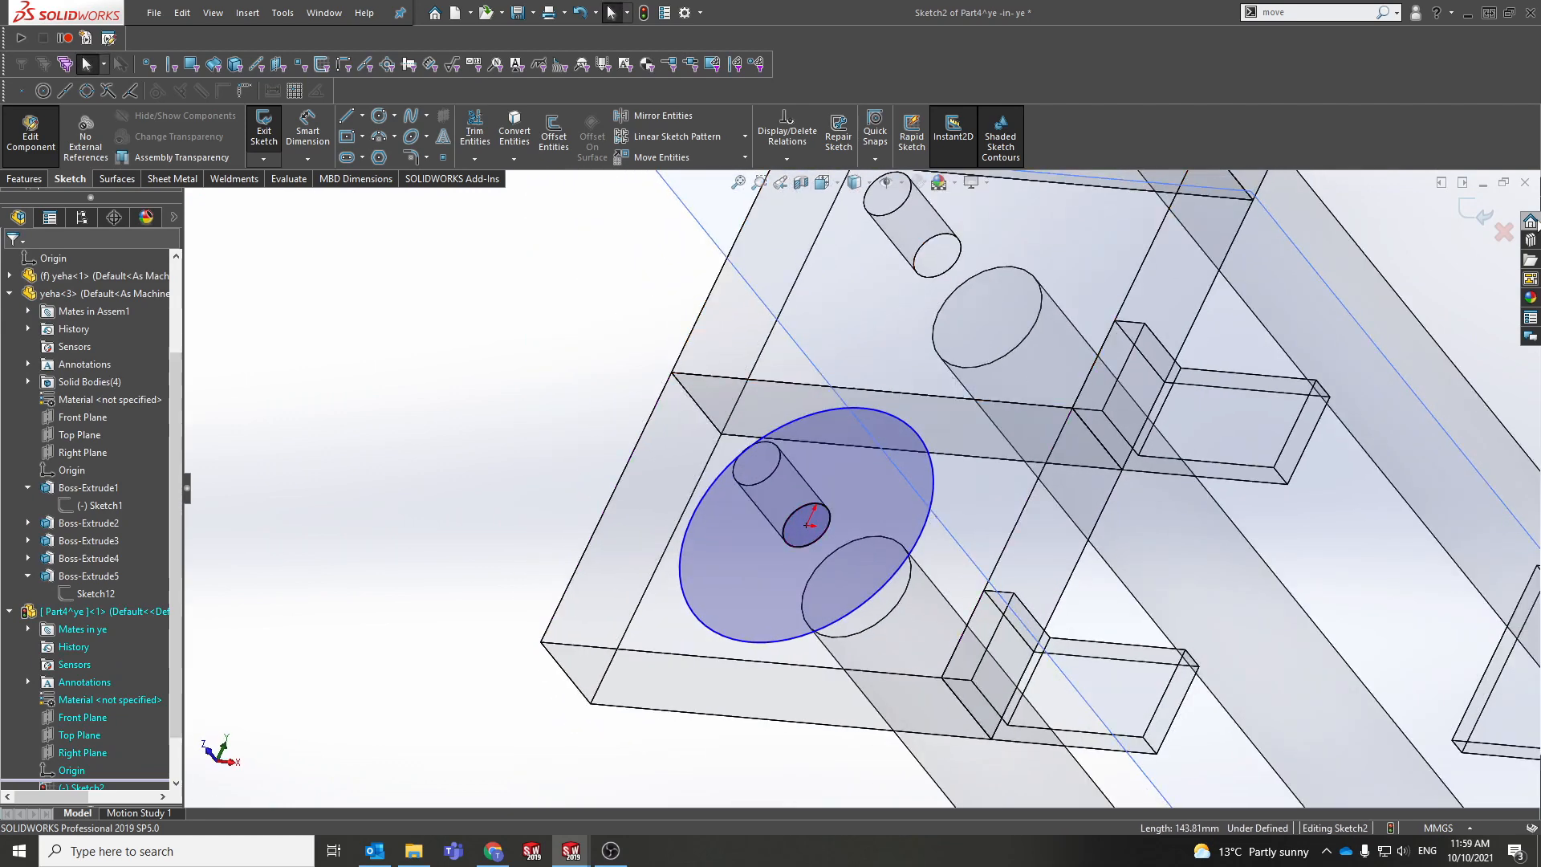
Step: Extrude the circle sketch into a round disc ringing the left pin, then exit the in-place part edit
click(24, 178)
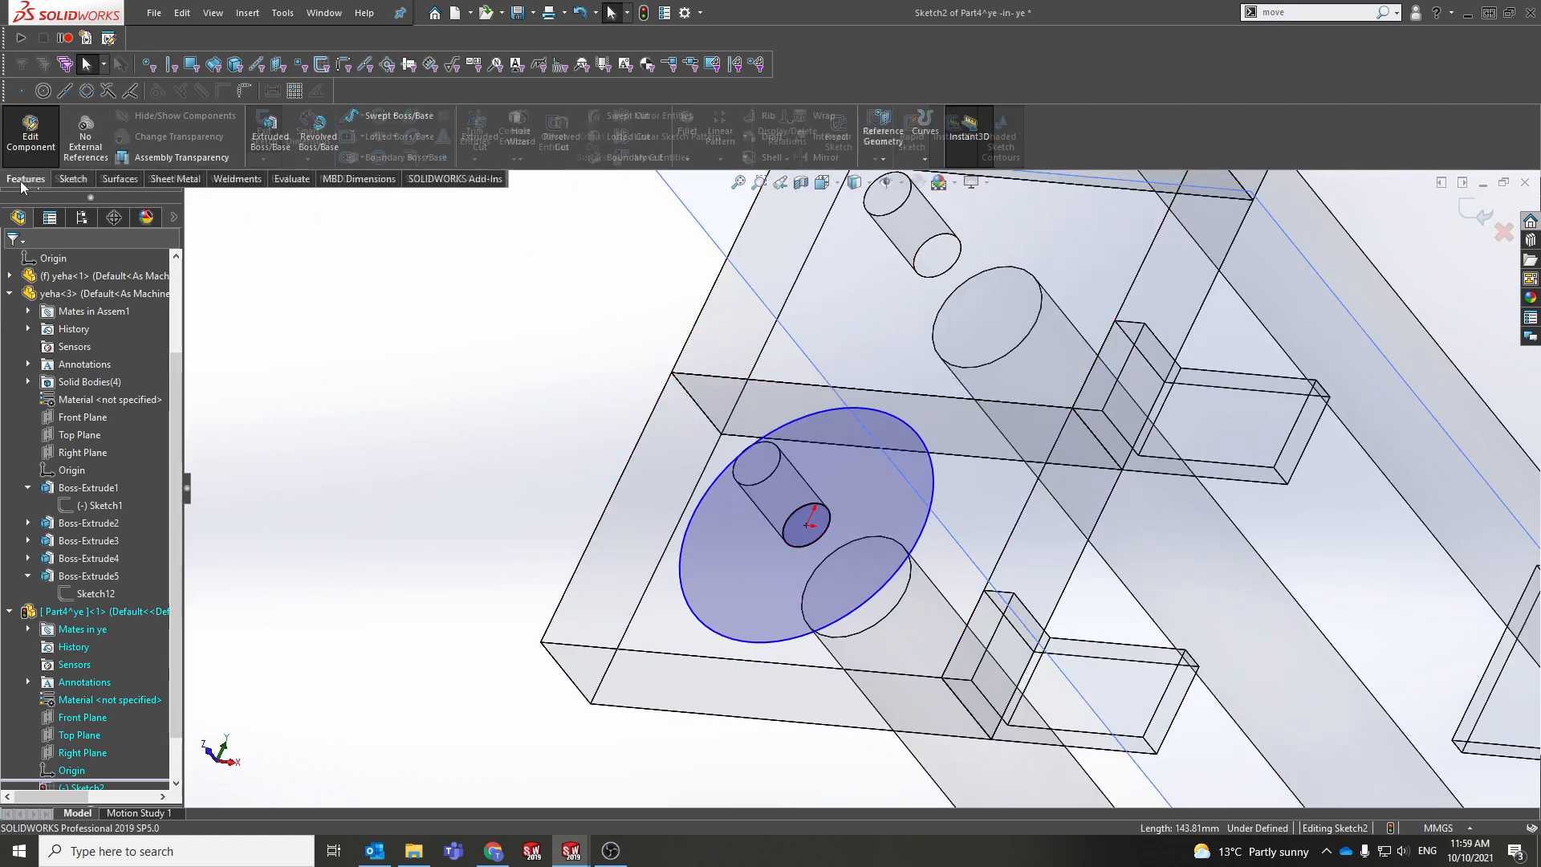
click(273, 125)
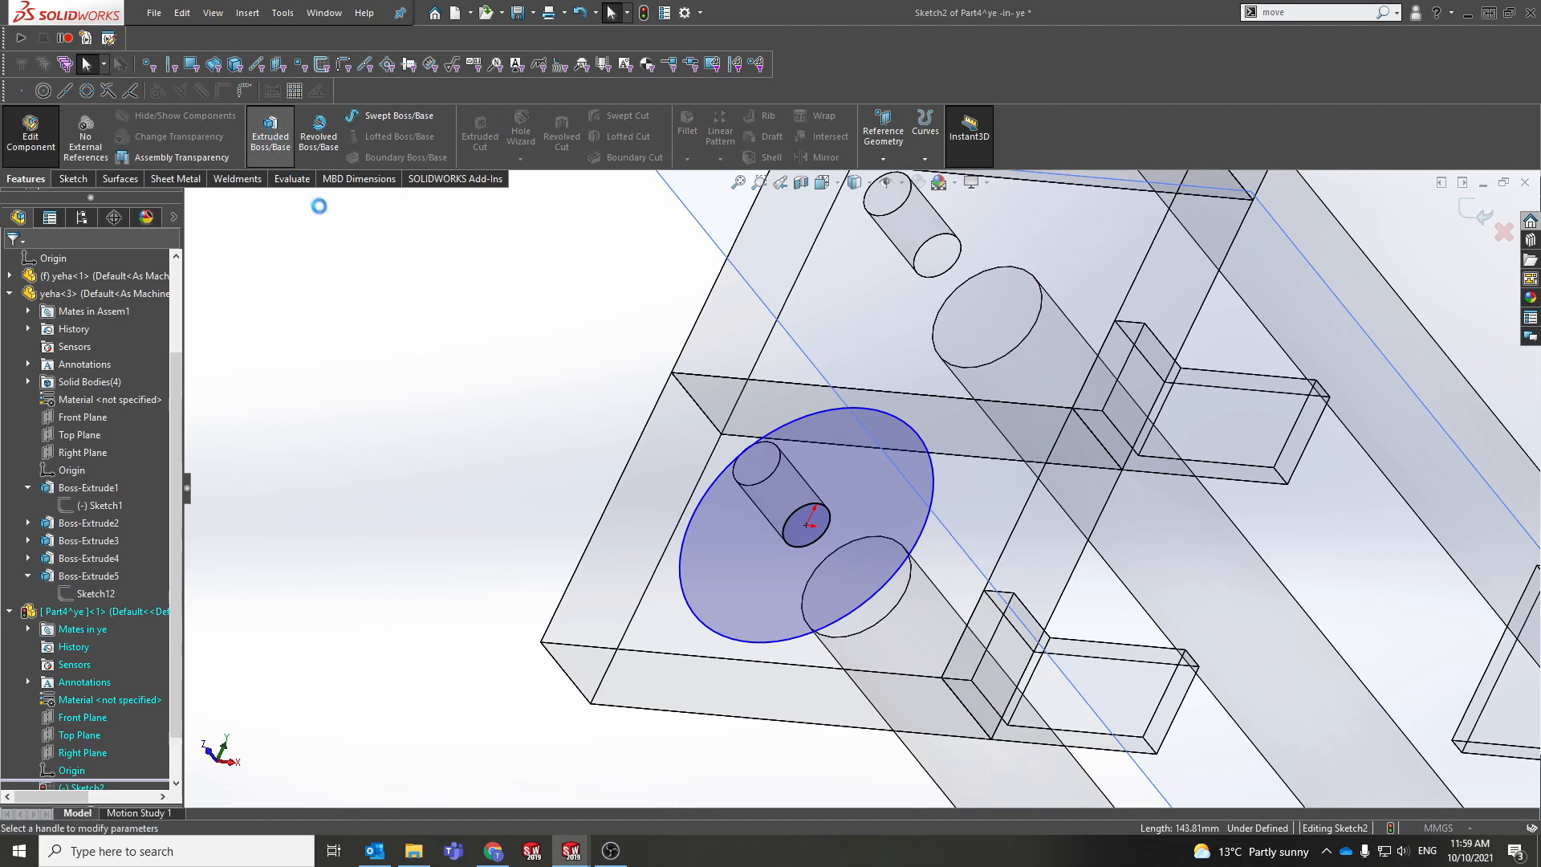
click(12, 262)
middle_drag(468, 396, 562, 289)
middle_drag(775, 373, 754, 449)
click(1508, 215)
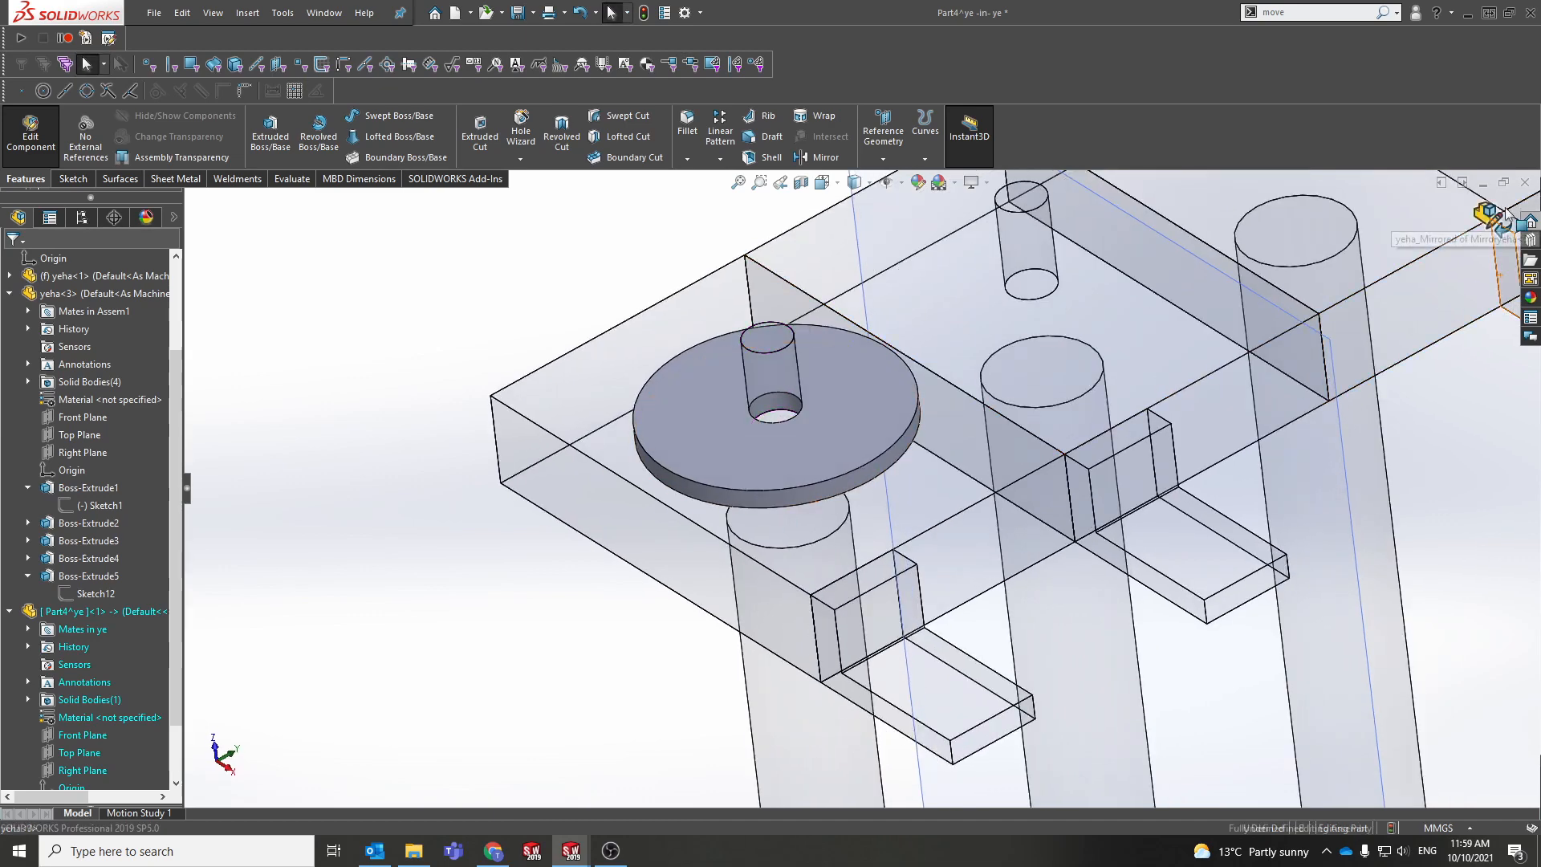
middle_drag(808, 402, 768, 518)
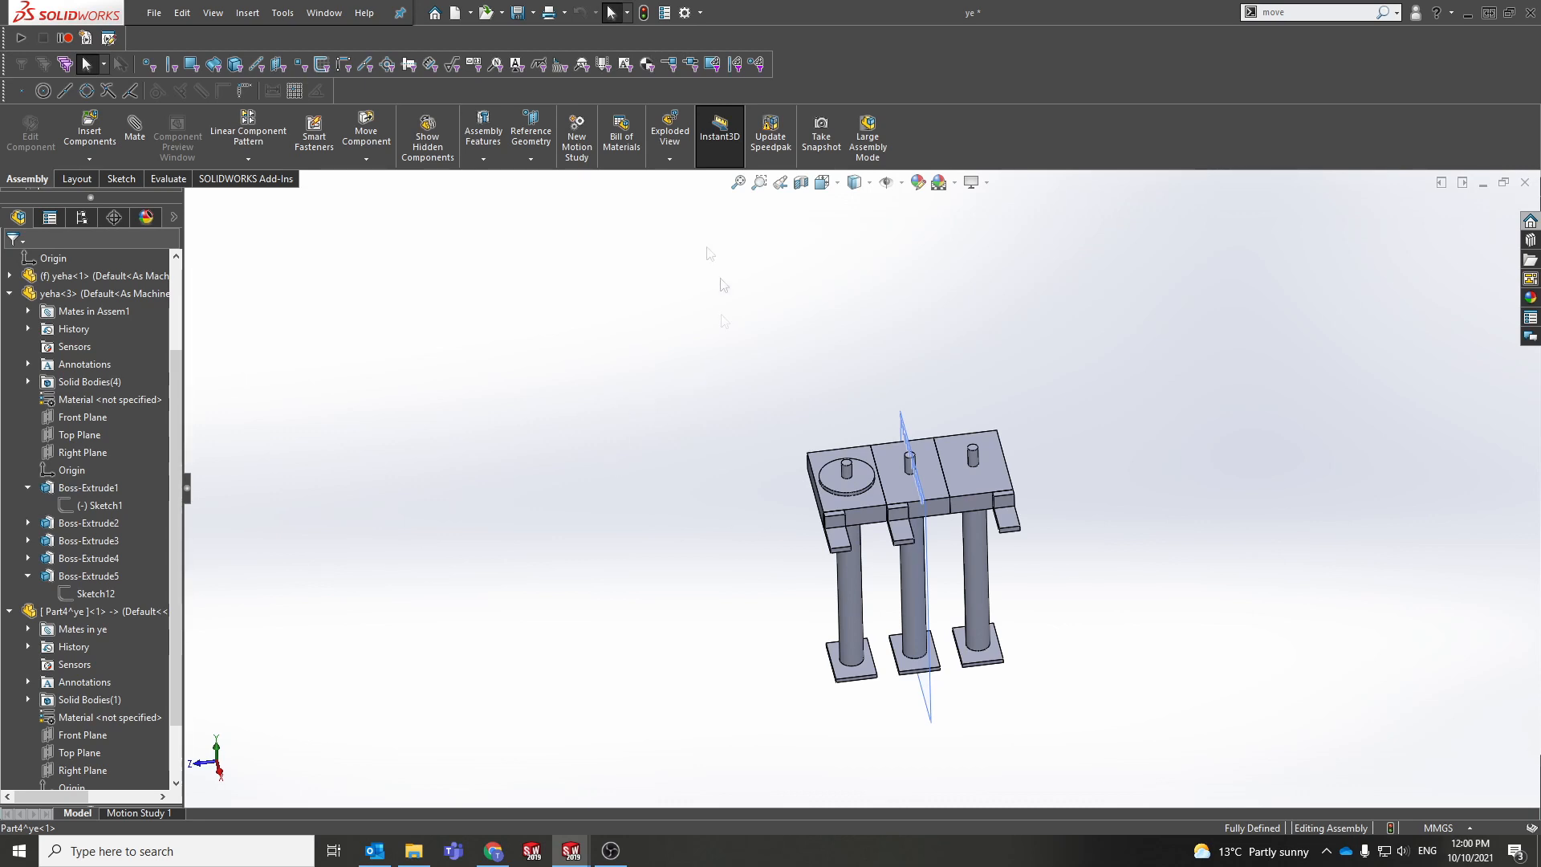
Step: Create a new part and sketch a center rectangle at the origin on its Top Plane
click(456, 13)
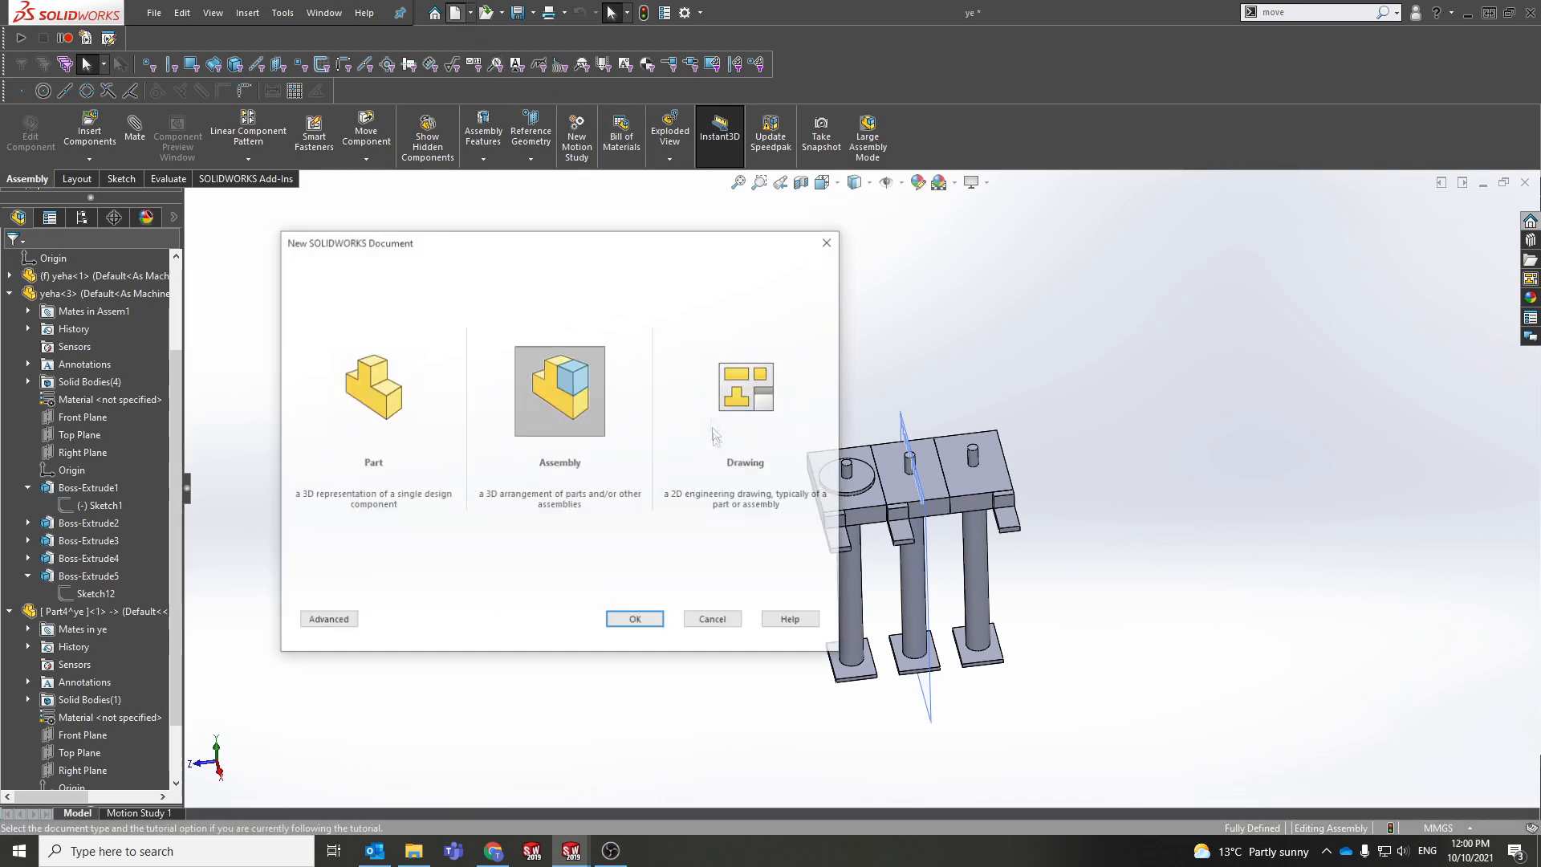
click(372, 391)
click(635, 620)
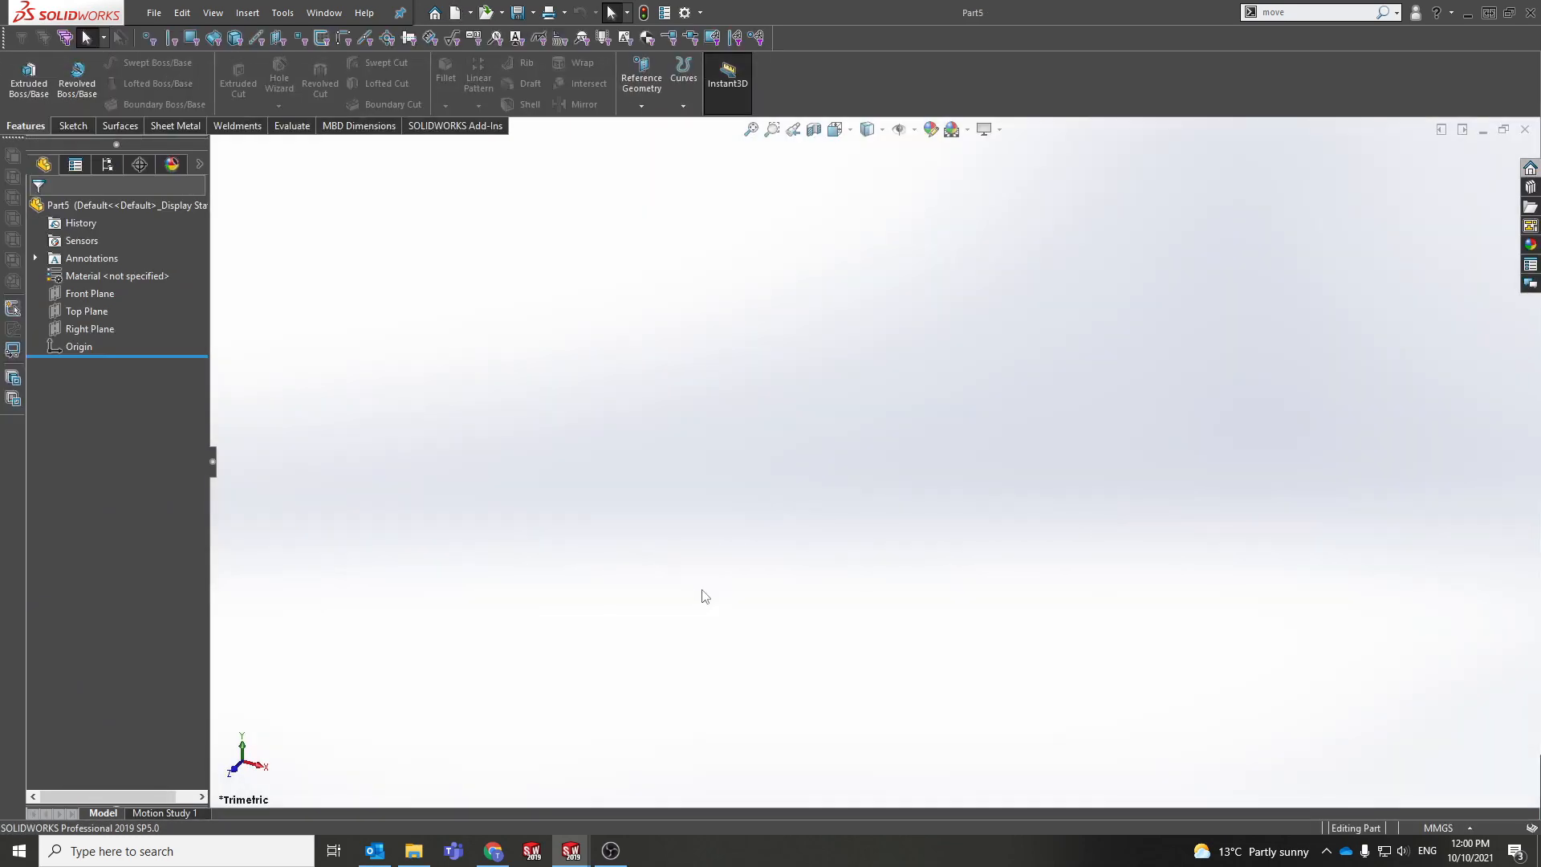
click(82, 314)
click(98, 290)
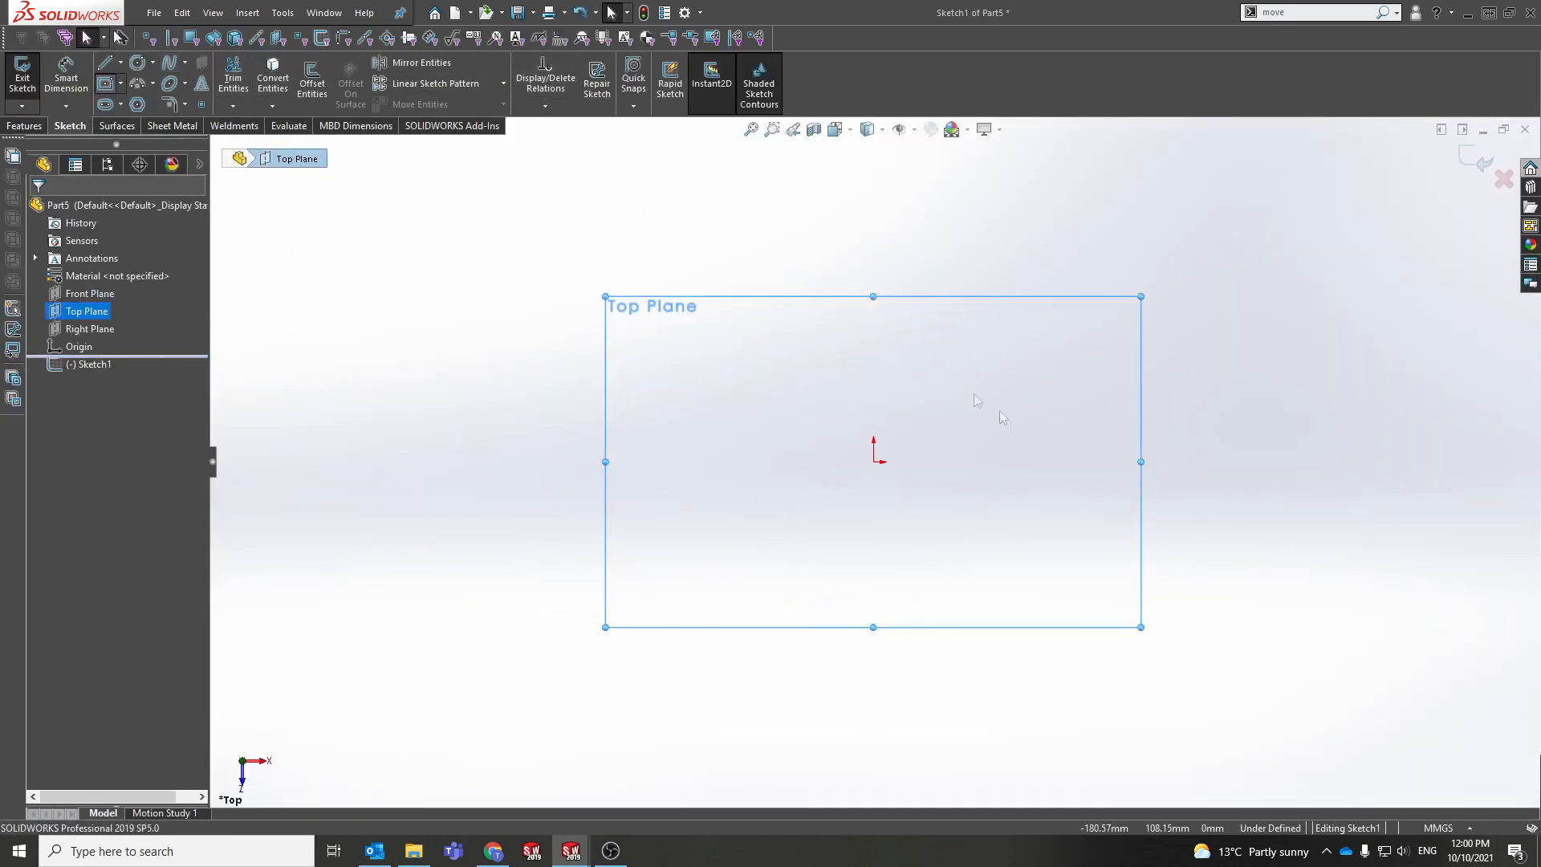
click(873, 461)
click(1110, 320)
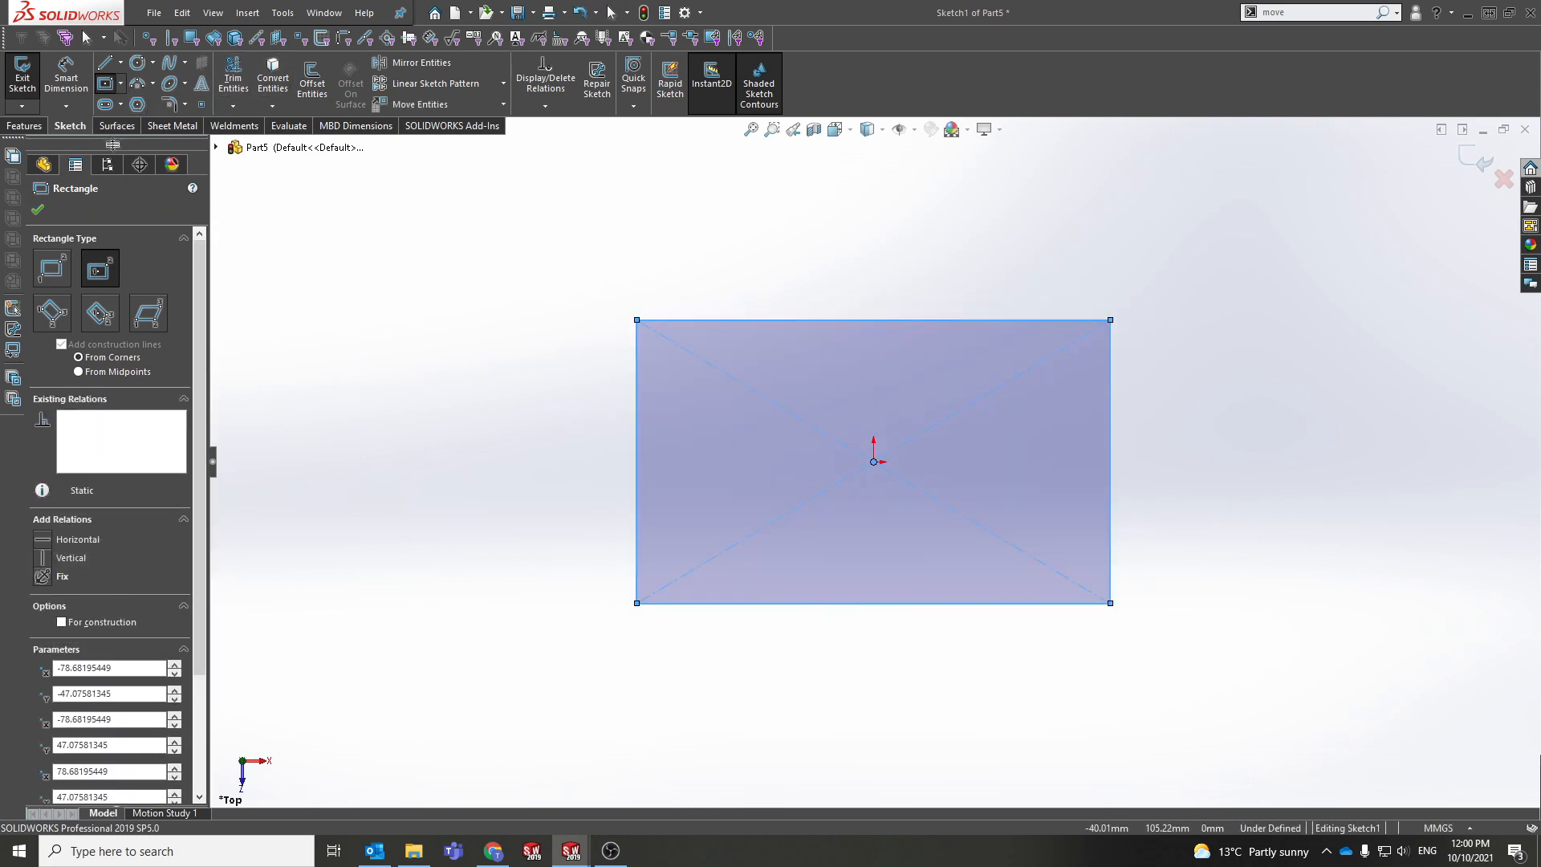
Step: Extrude the rectangle 500 mm into a tall block, Boss-Extrude1
click(25, 126)
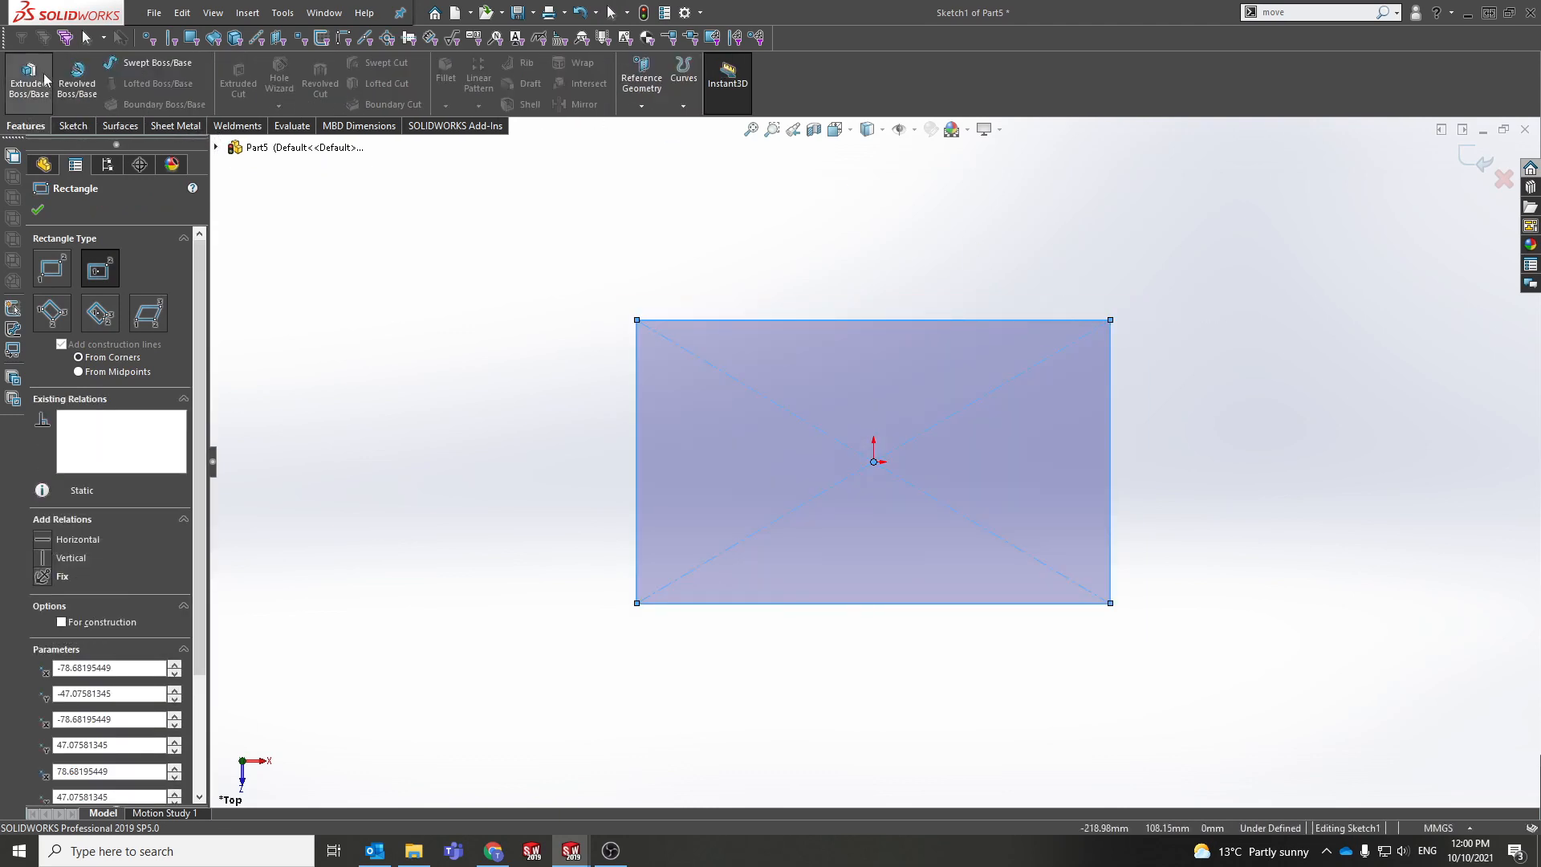
click(29, 76)
text(500)
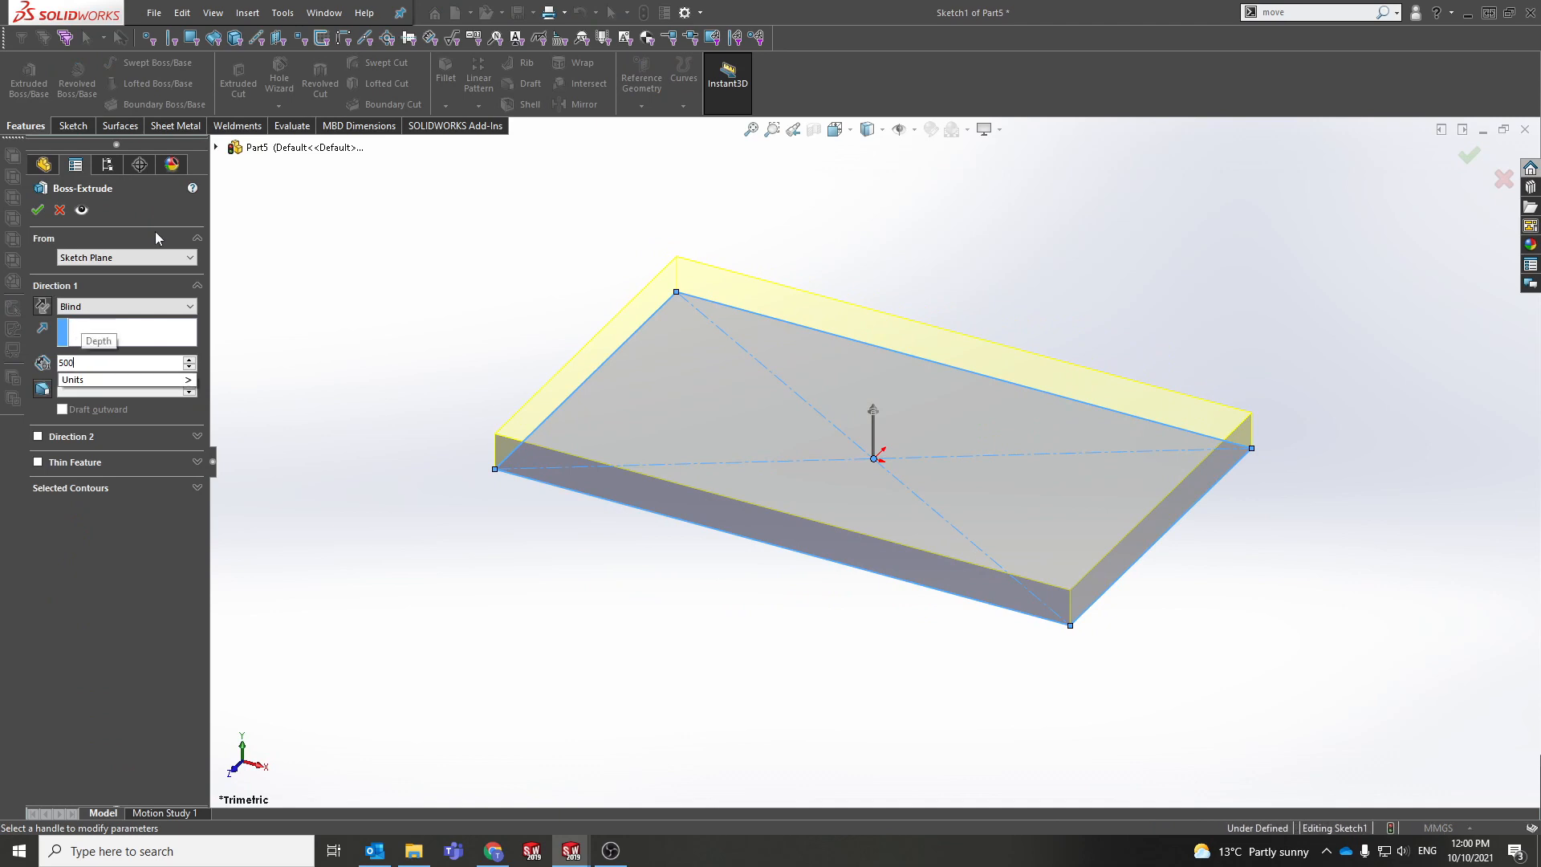
key(Return)
scroll(595, 344, up, 11)
key(Return)
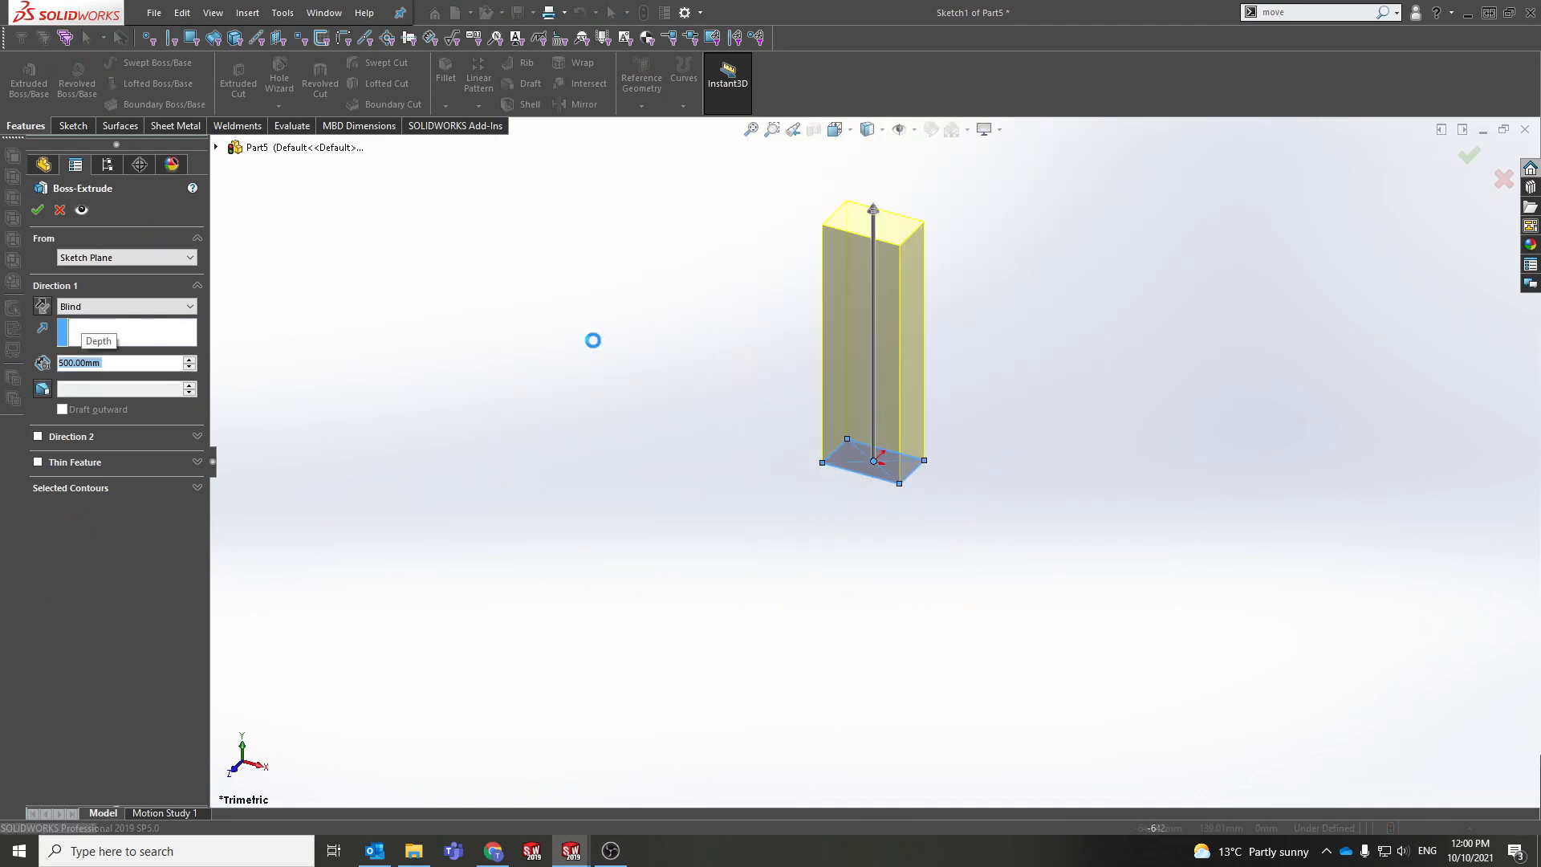
ctrl+middle_drag(817, 391, 671, 492)
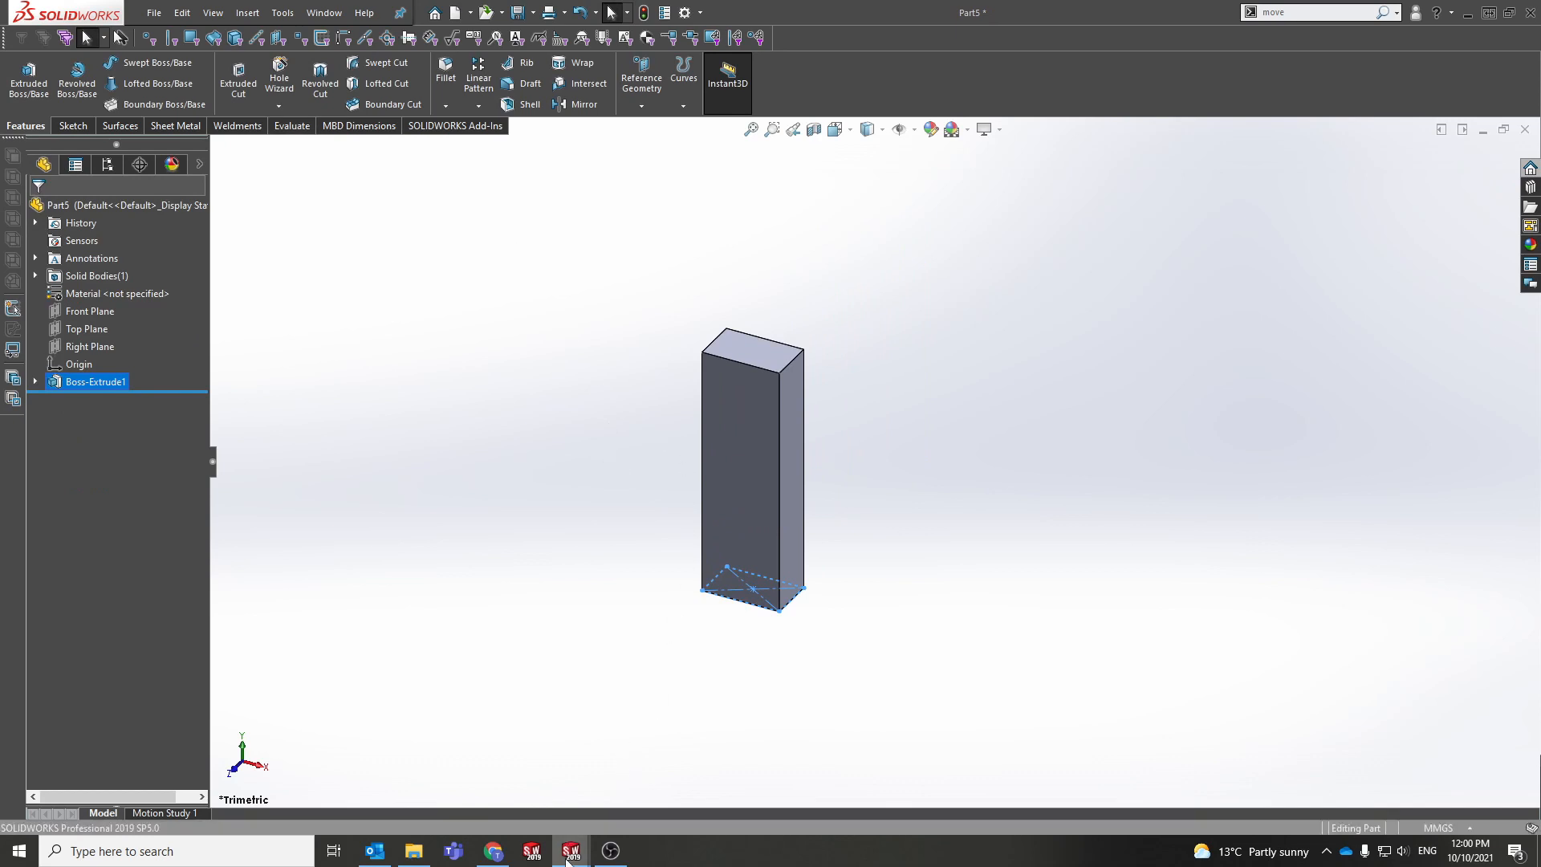
mouse_move(572, 851)
mouse_move(580, 783)
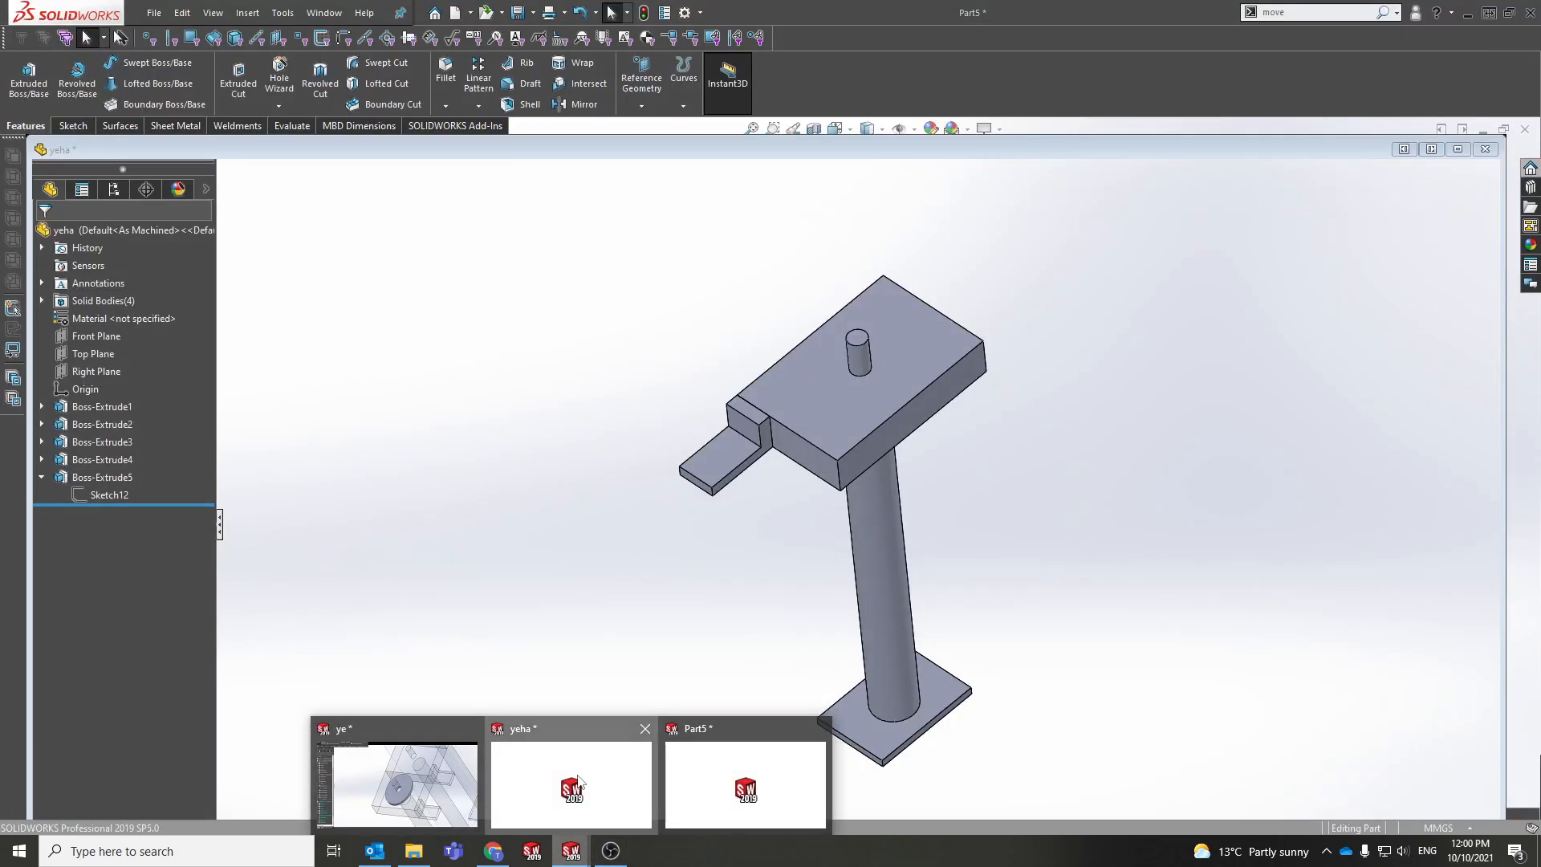
click(580, 780)
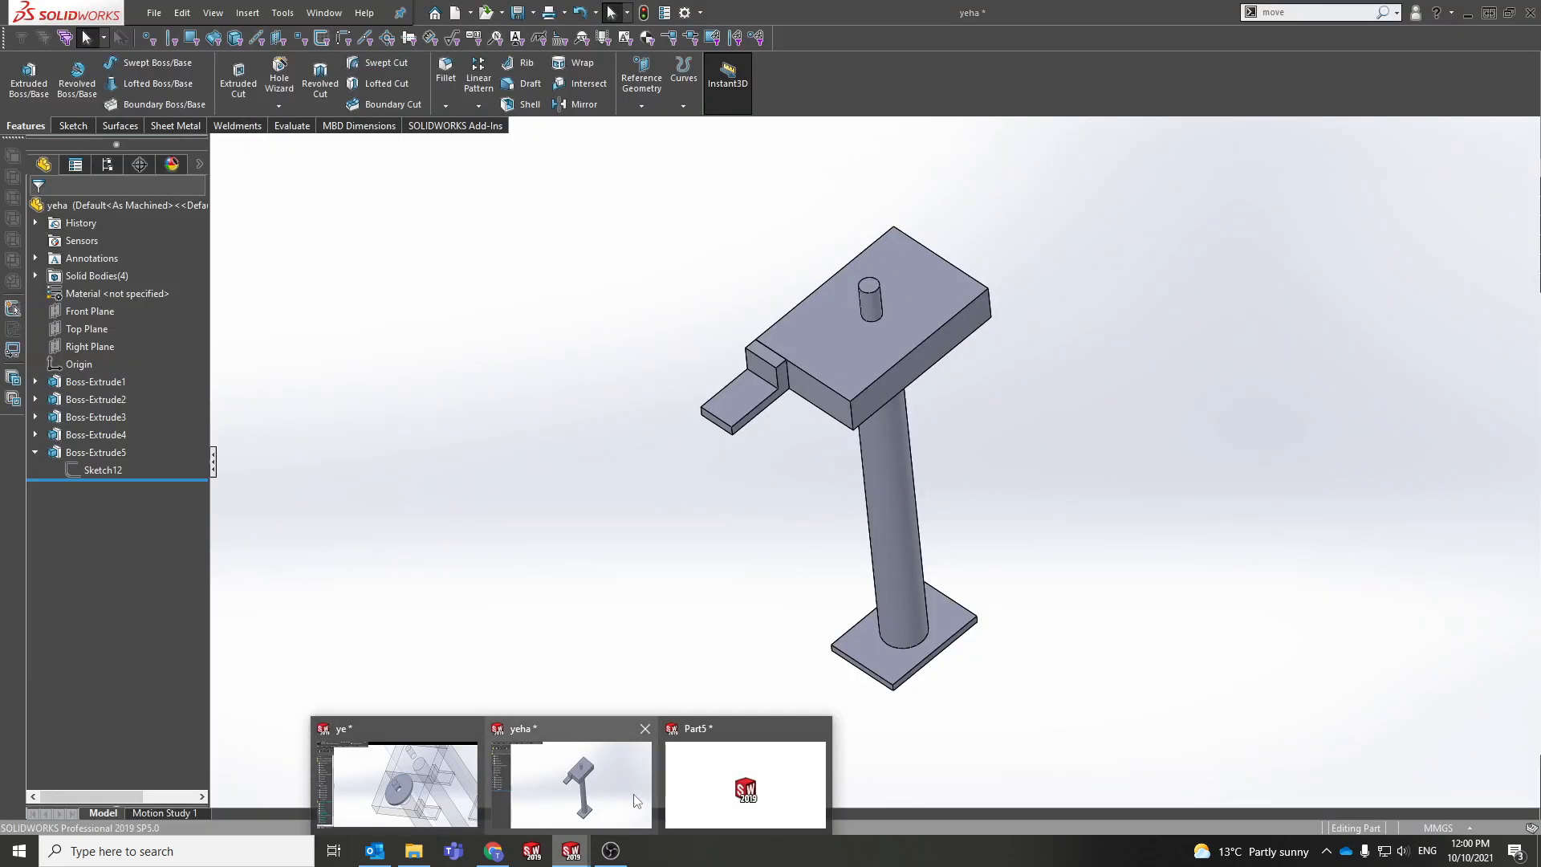
click(247, 13)
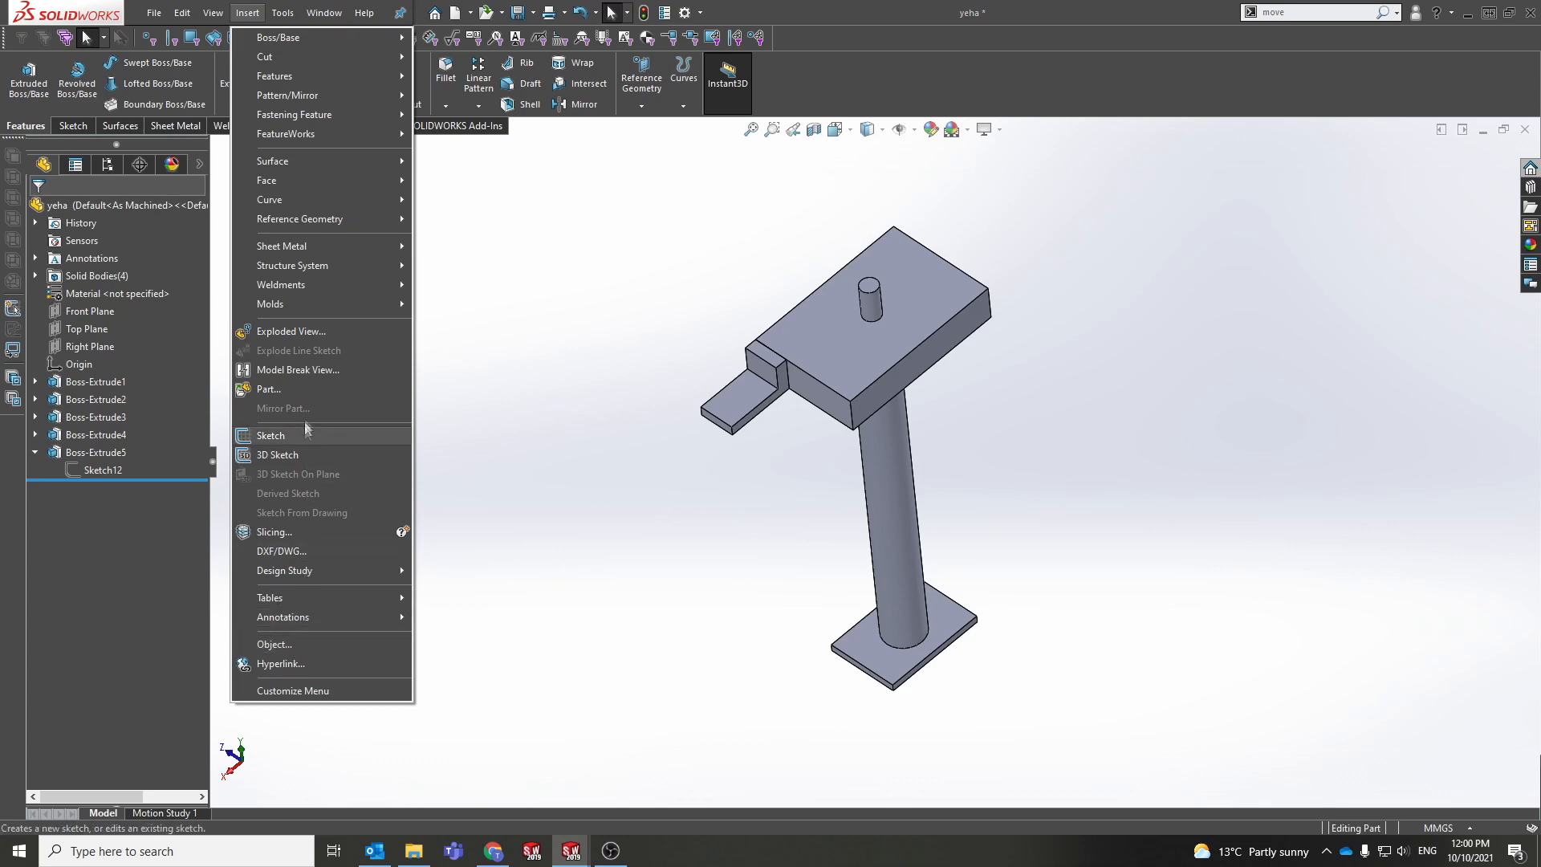
click(303, 392)
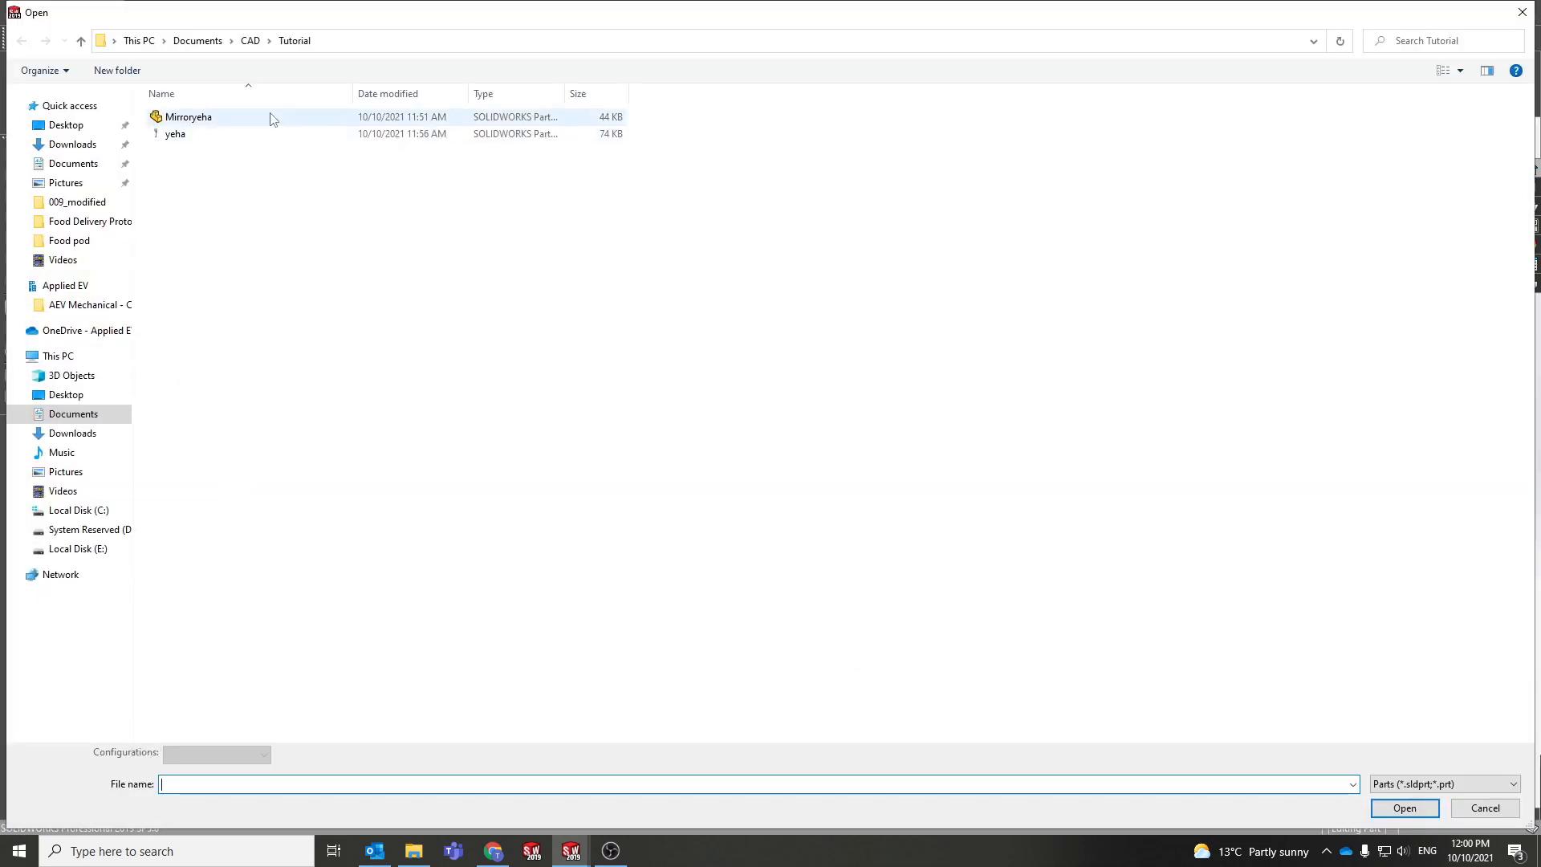
click(253, 133)
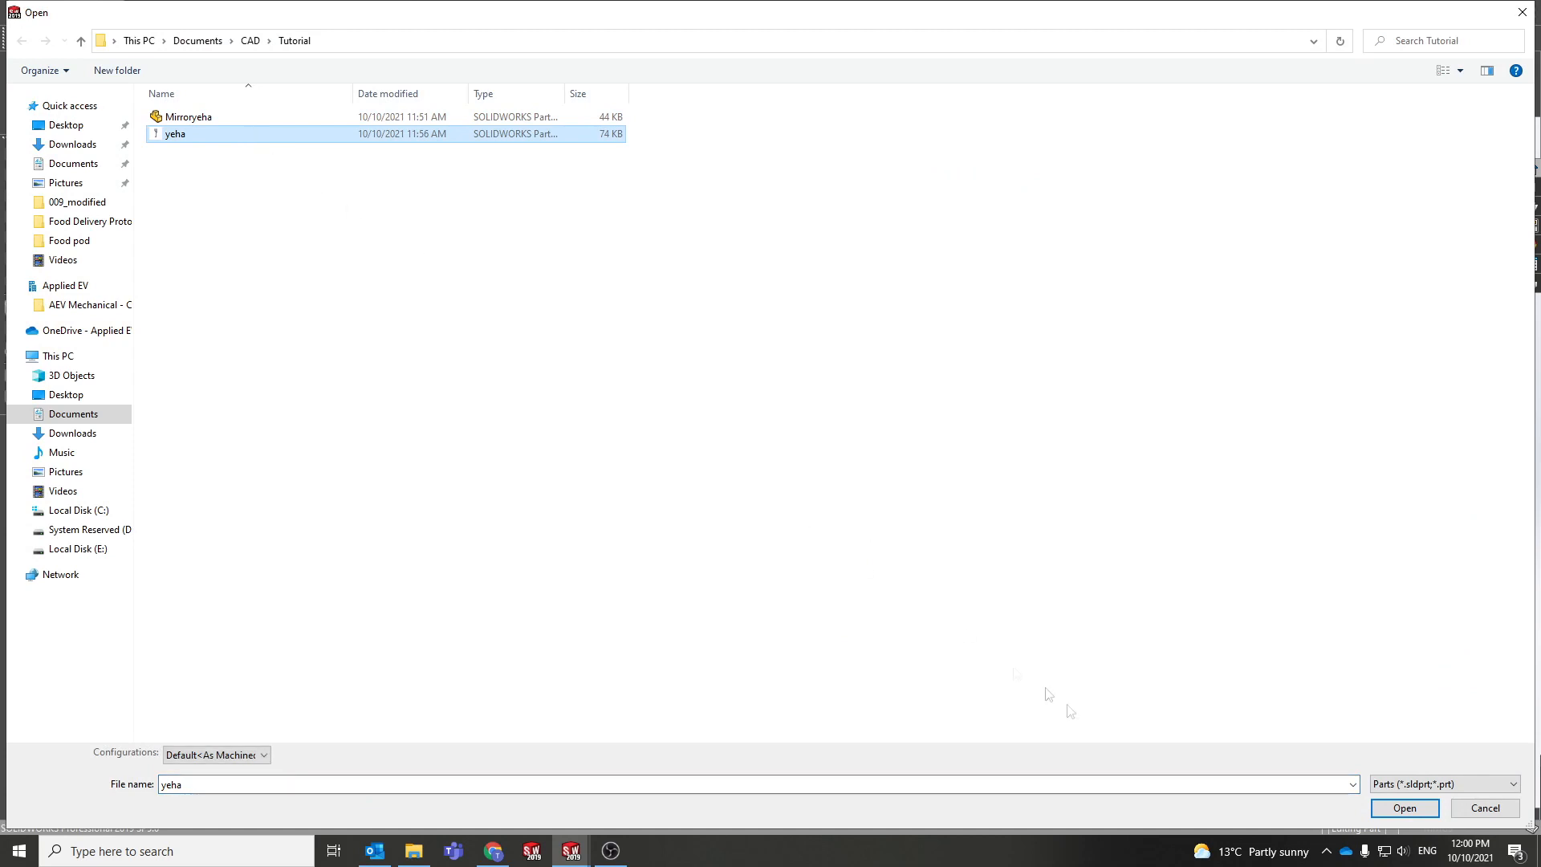
click(1405, 808)
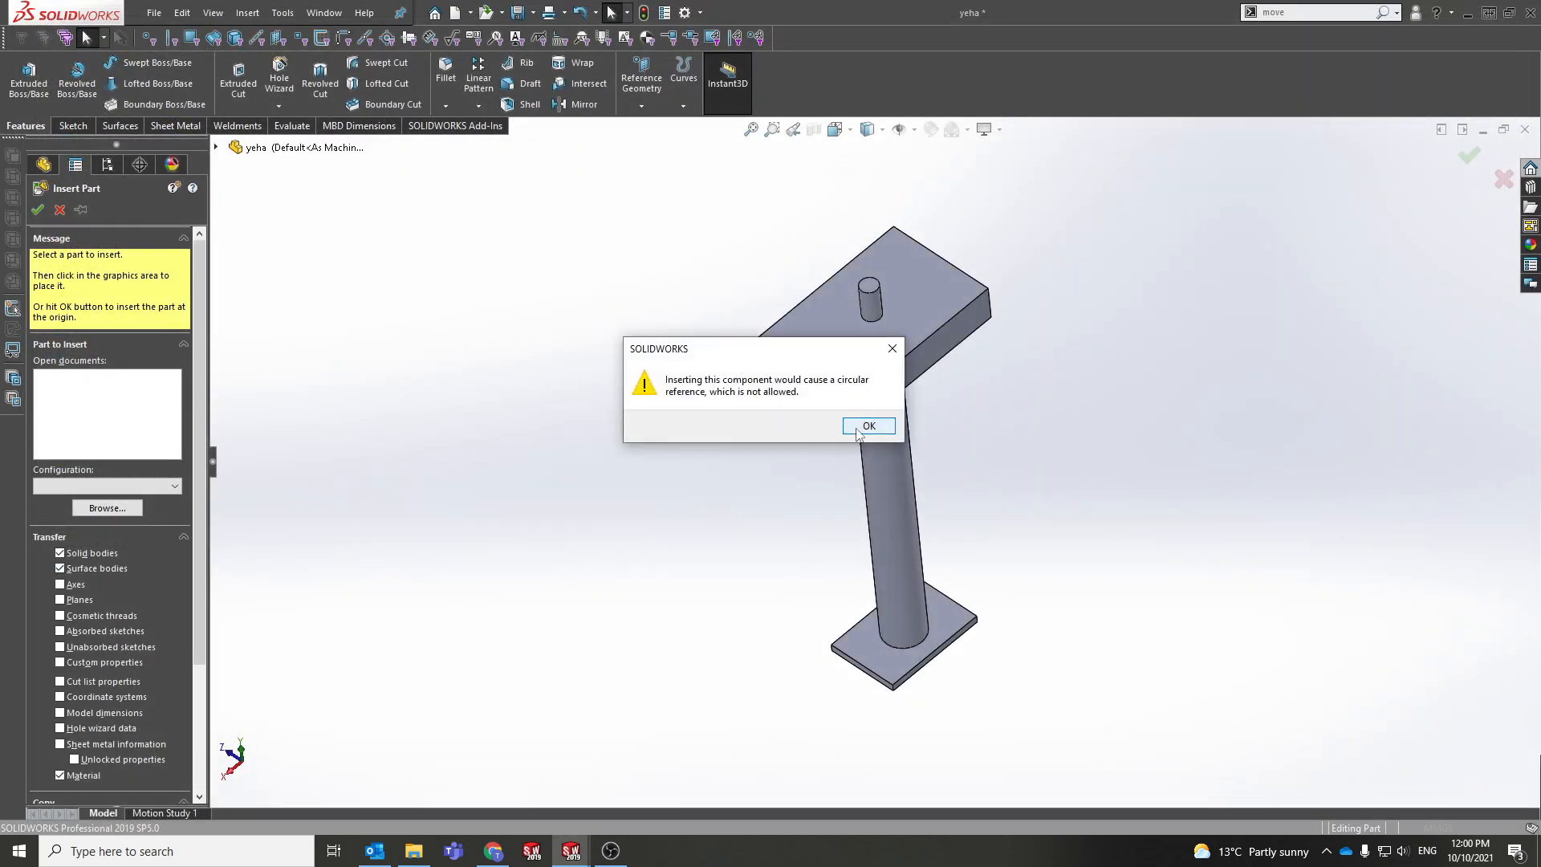
click(861, 430)
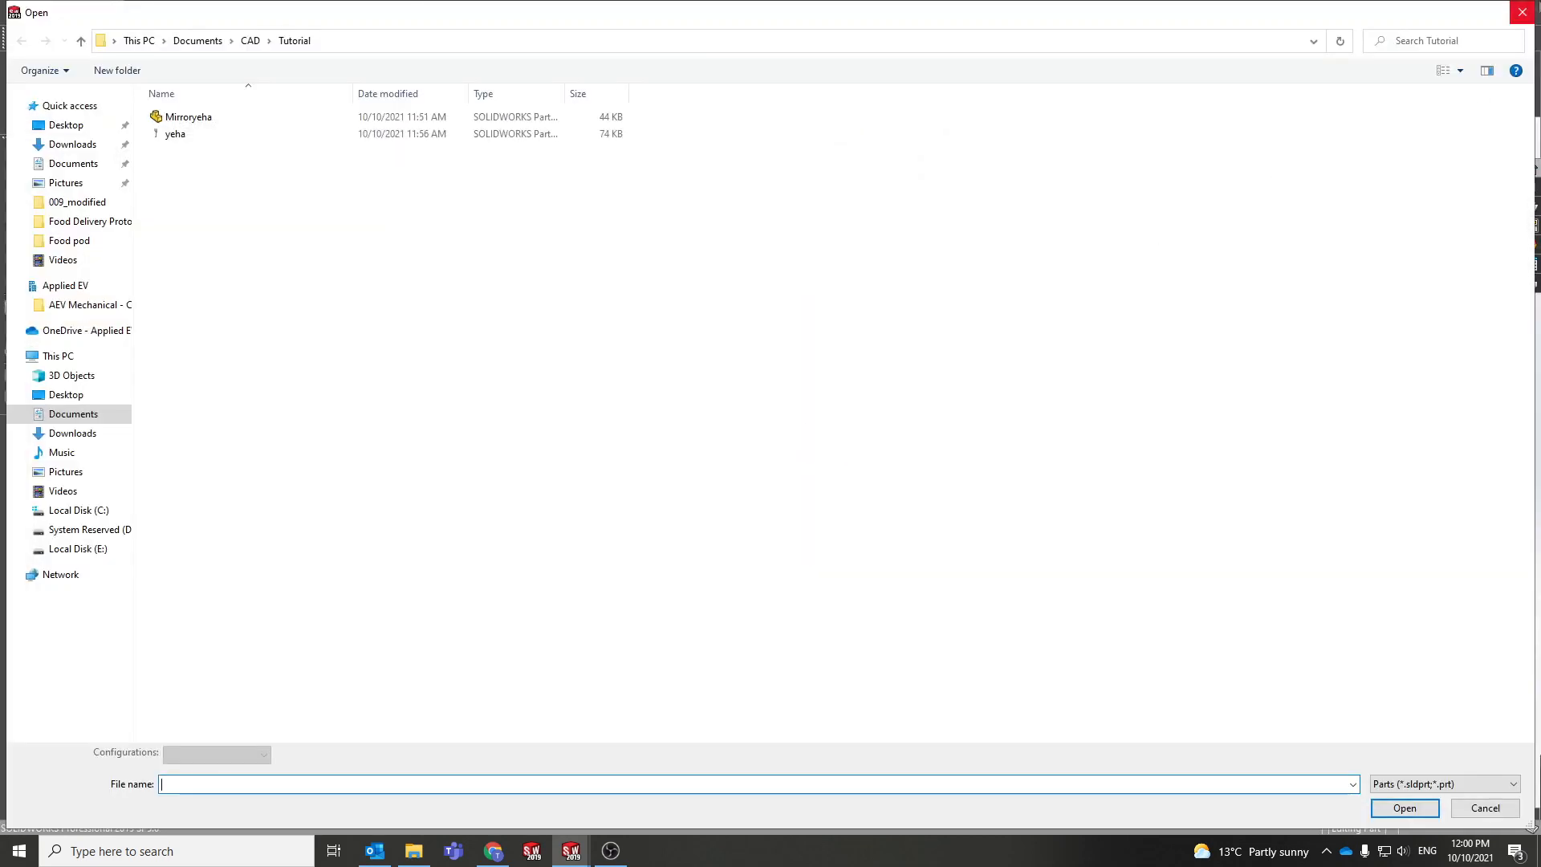
click(1522, 12)
key(Escape)
mouse_move(730, 506)
middle_down()
mouse_move(753, 416)
mouse_move(738, 479)
middle_up()
click(575, 853)
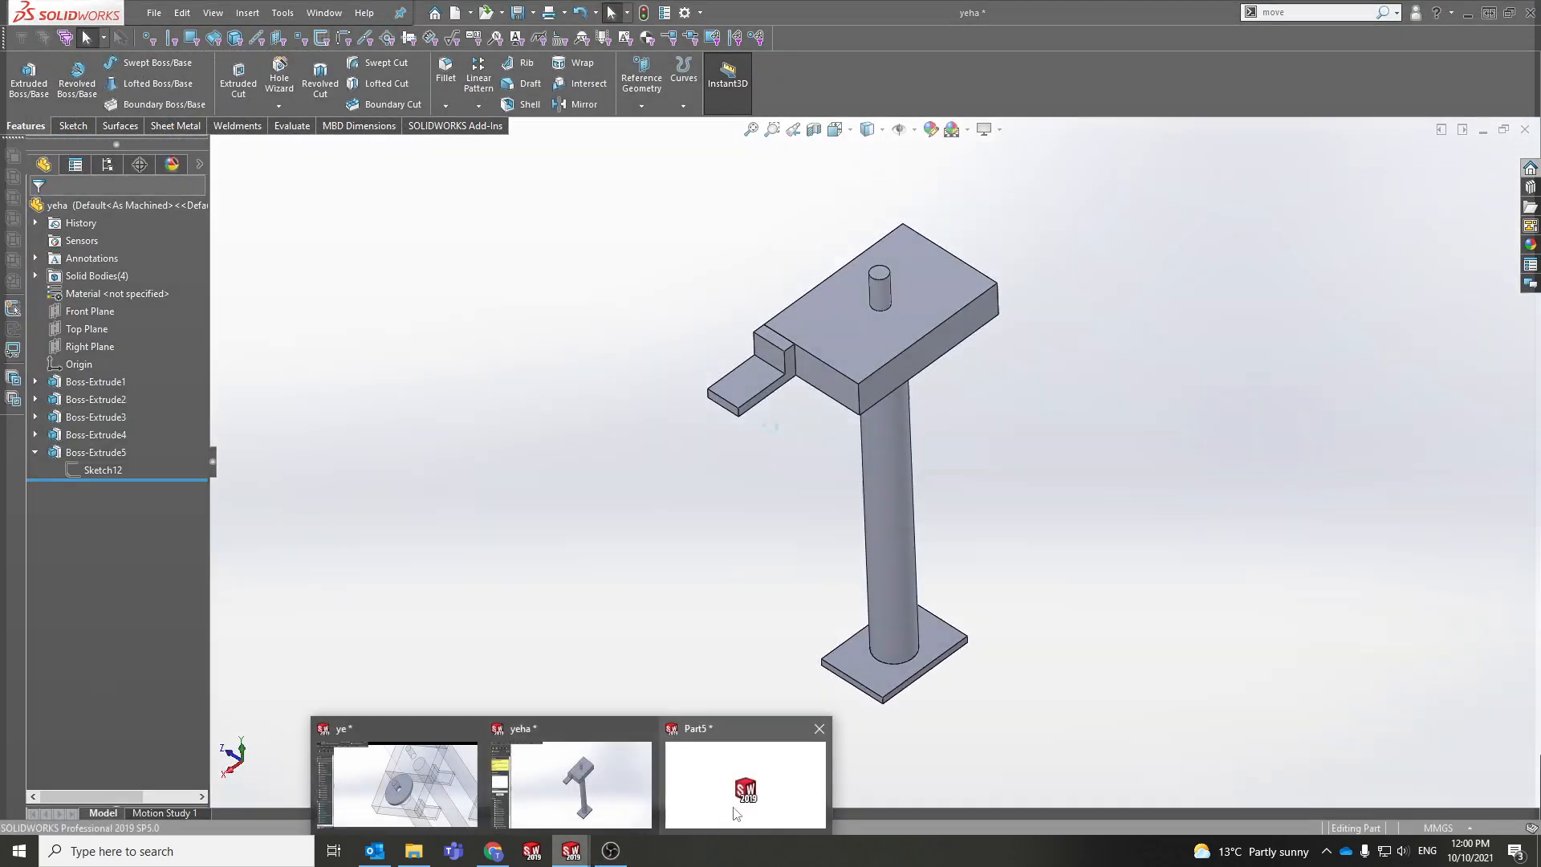
mouse_move(736, 813)
click(736, 813)
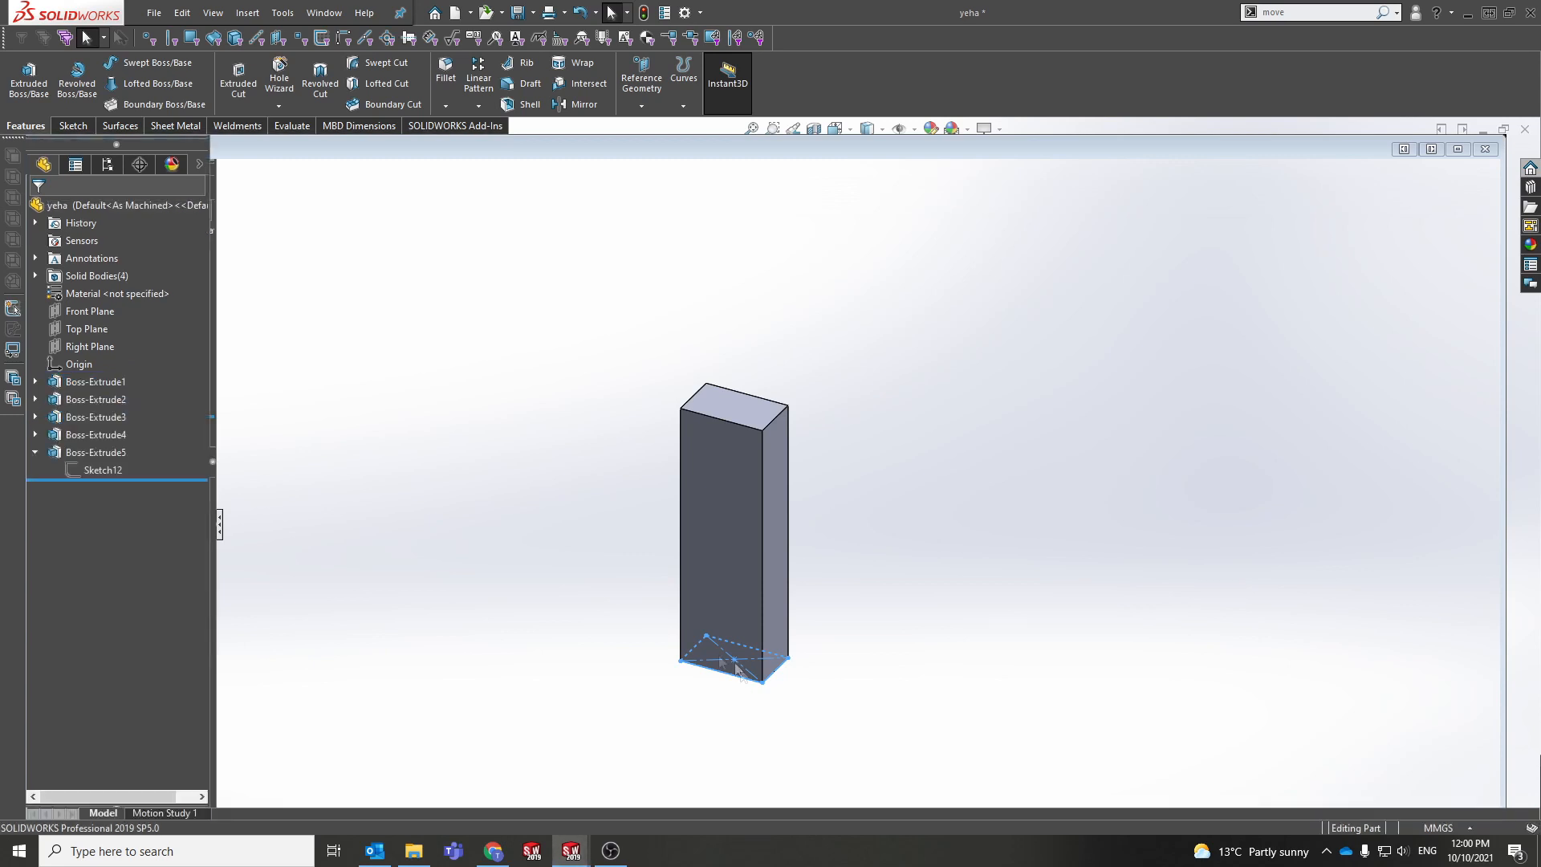
Step: Insert the open yeha part into Part5 beside the 500 mm block, accepting the units conversion
click(247, 13)
click(304, 389)
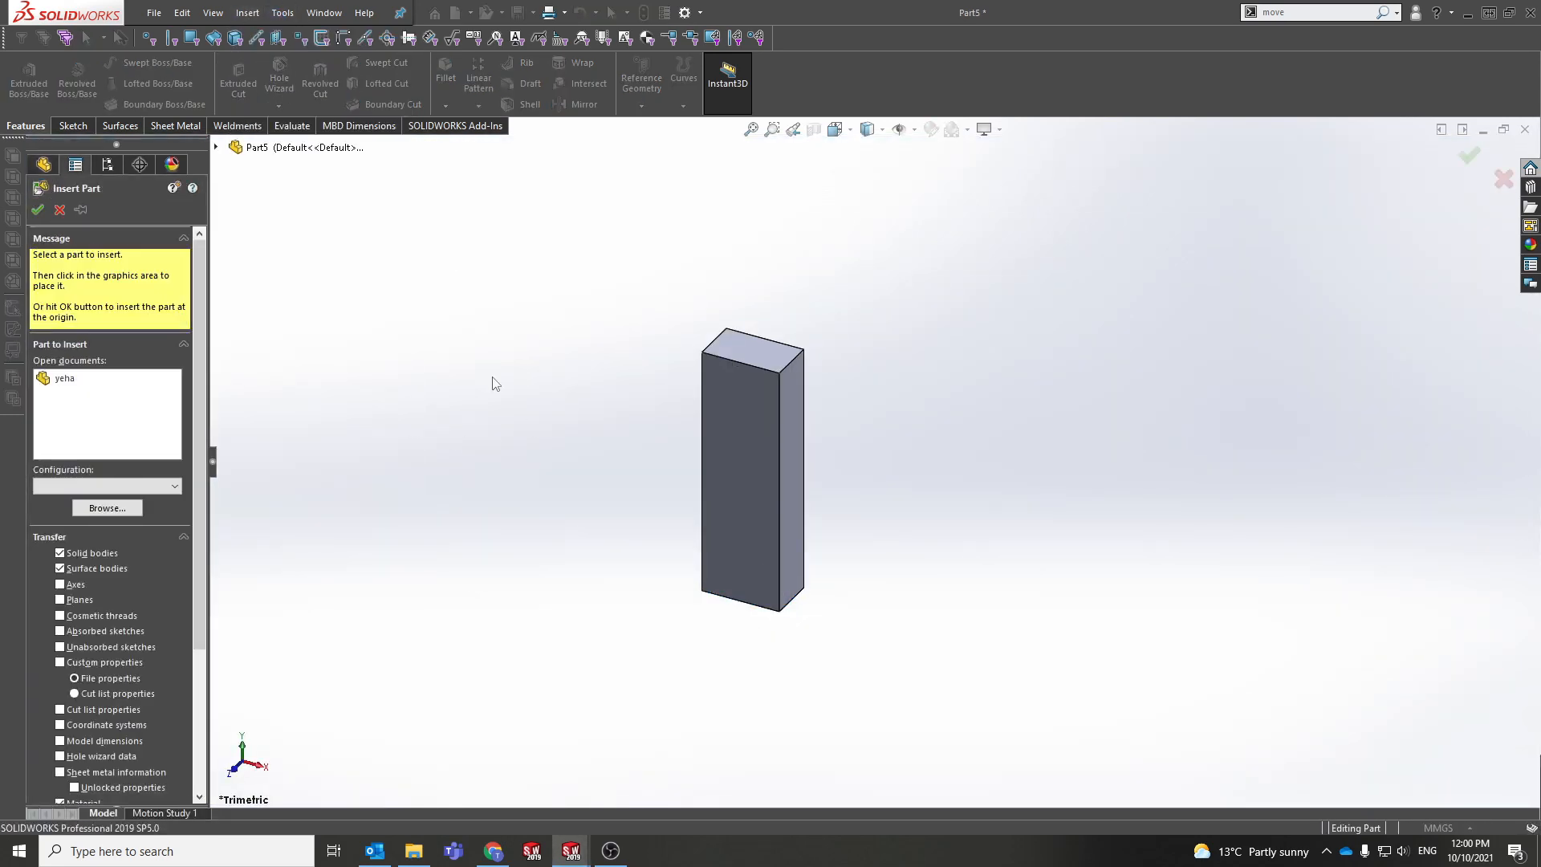
click(120, 377)
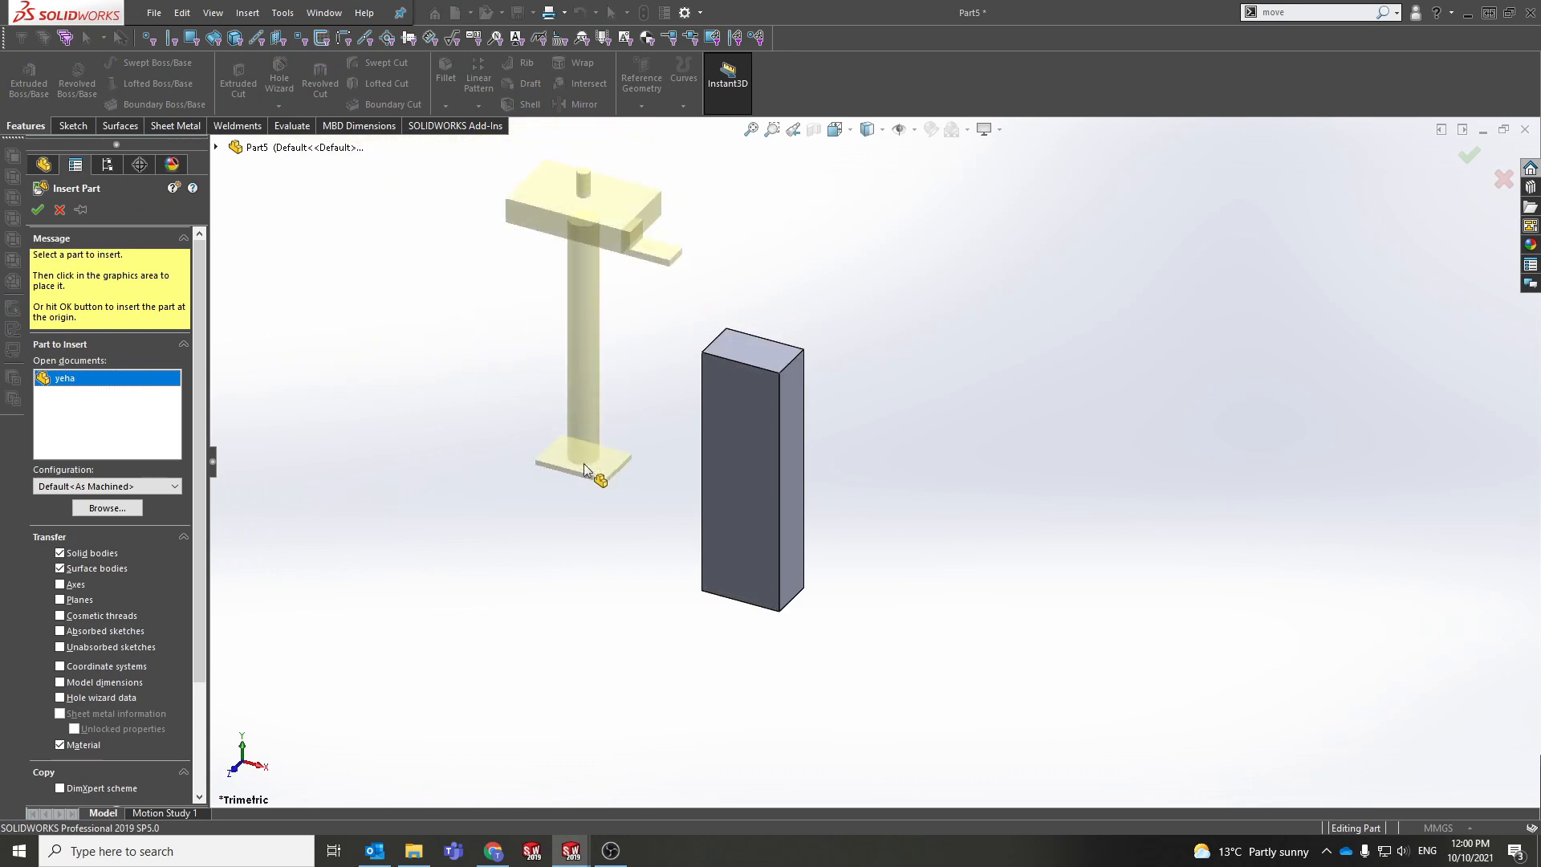
scroll(583, 463, up, 2)
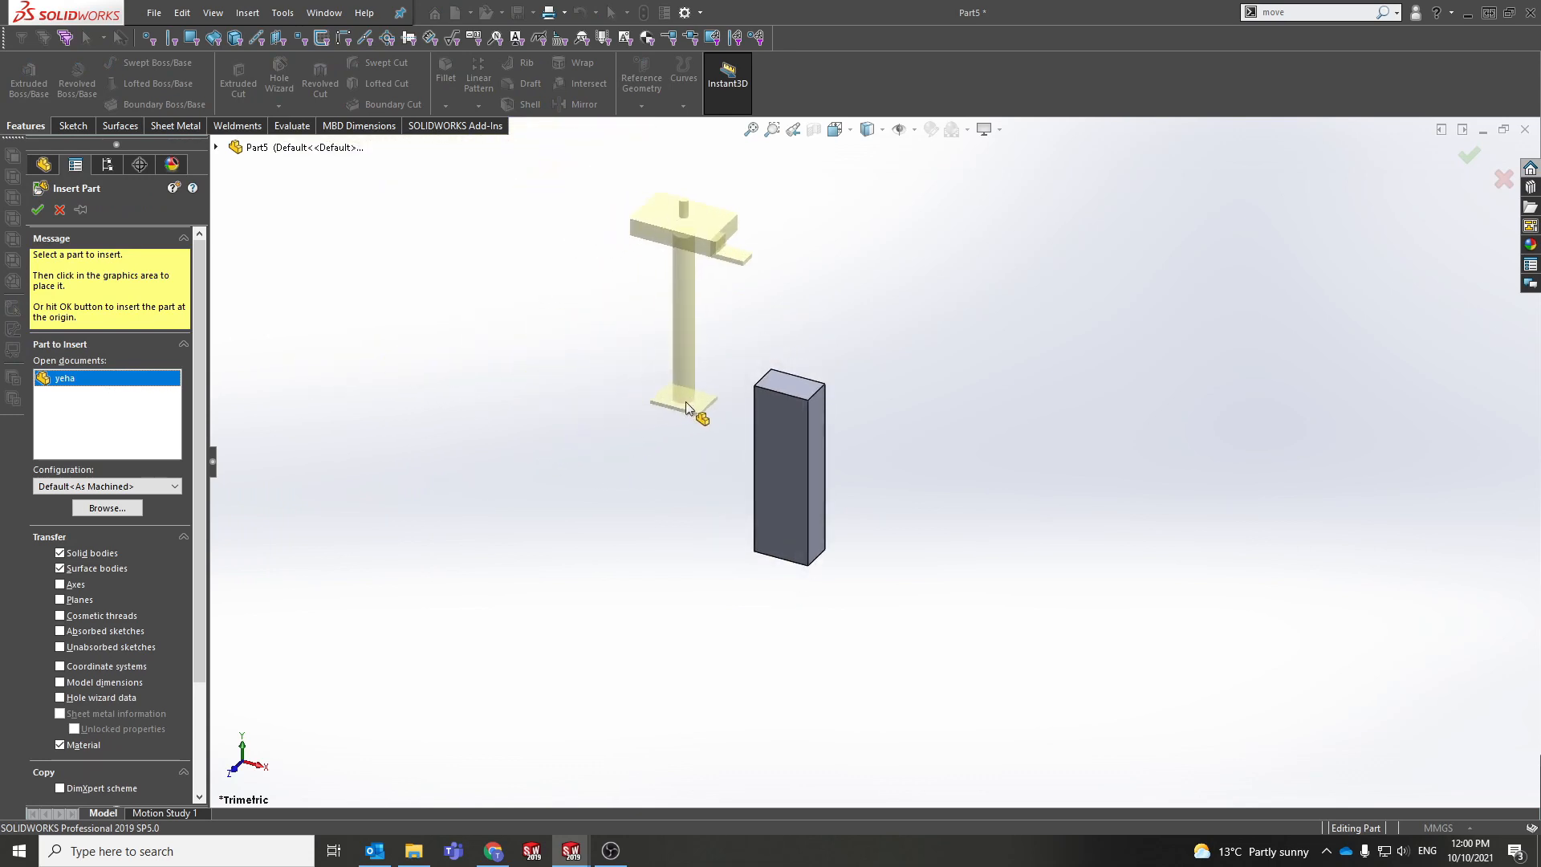
click(686, 401)
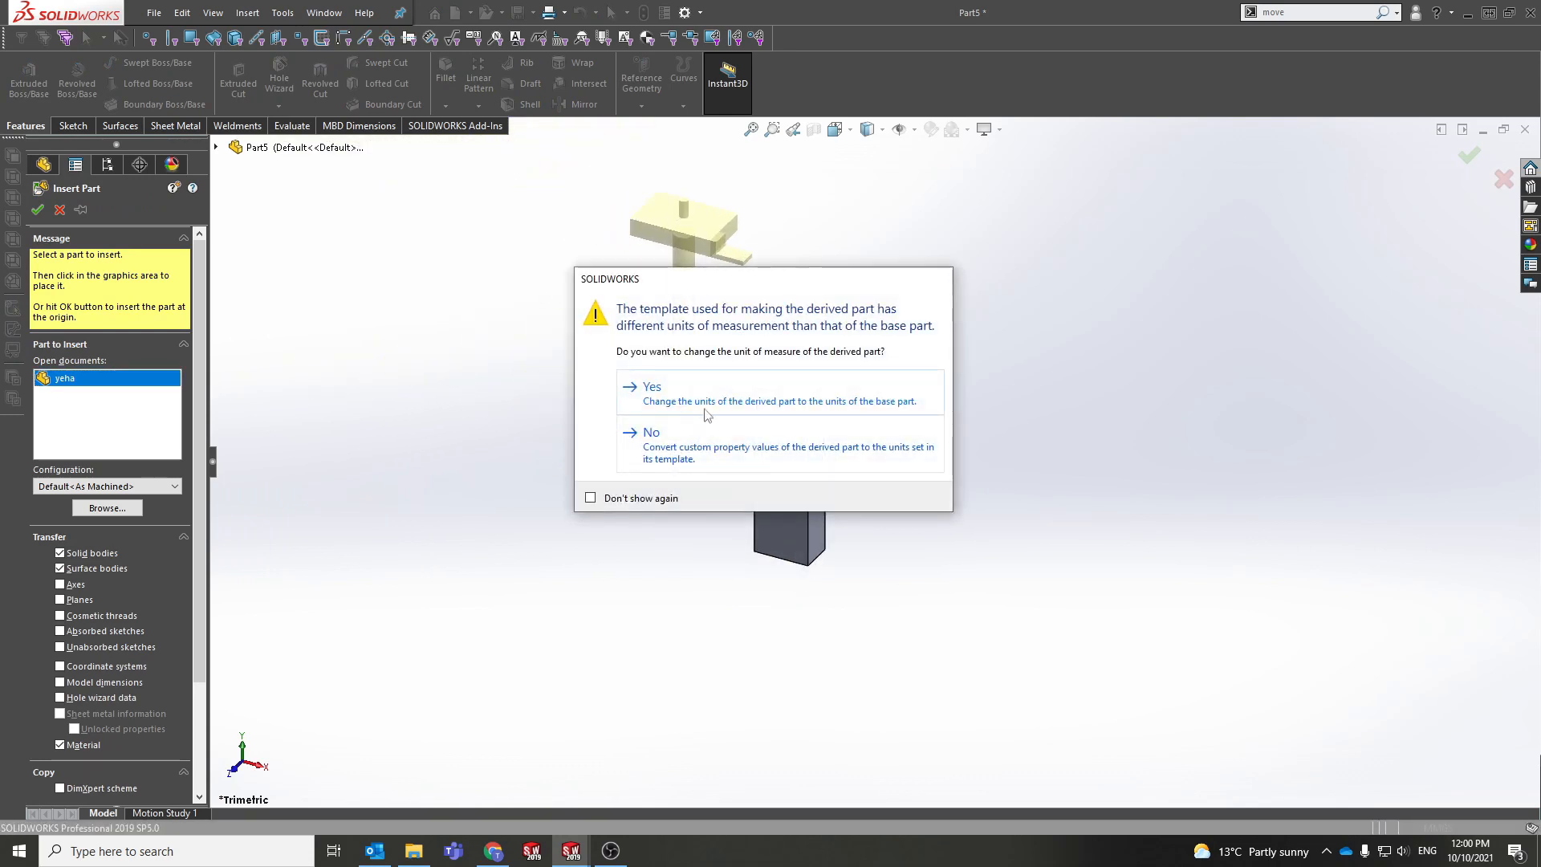
click(709, 405)
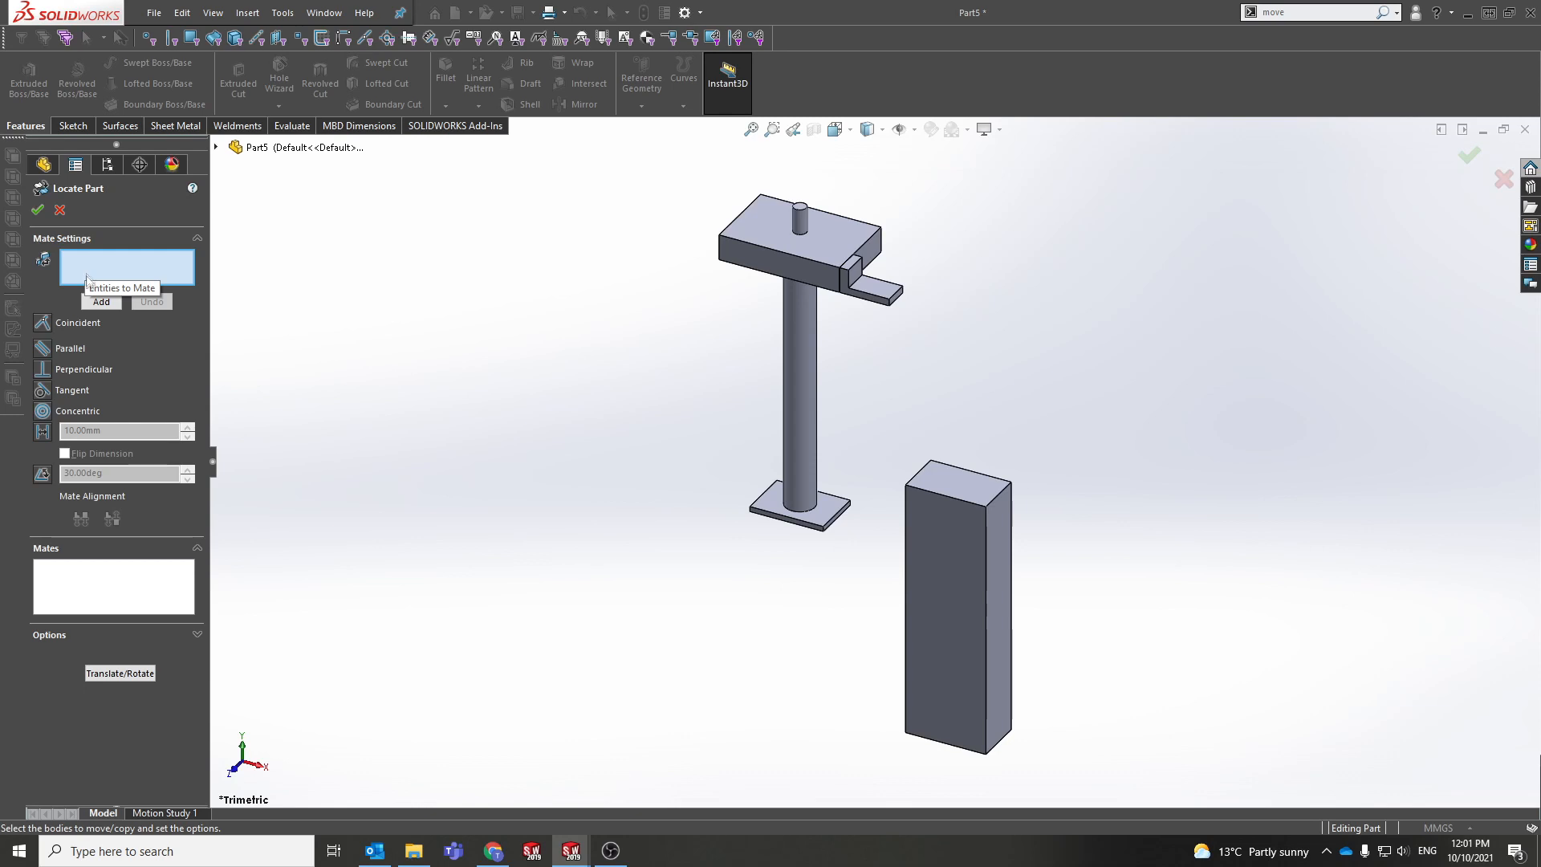
Step: Mate the yeha base plate face coincident with the tall block's bottom face and confirm the placement
middle_drag(634, 471, 746, 418)
click(799, 522)
click(975, 695)
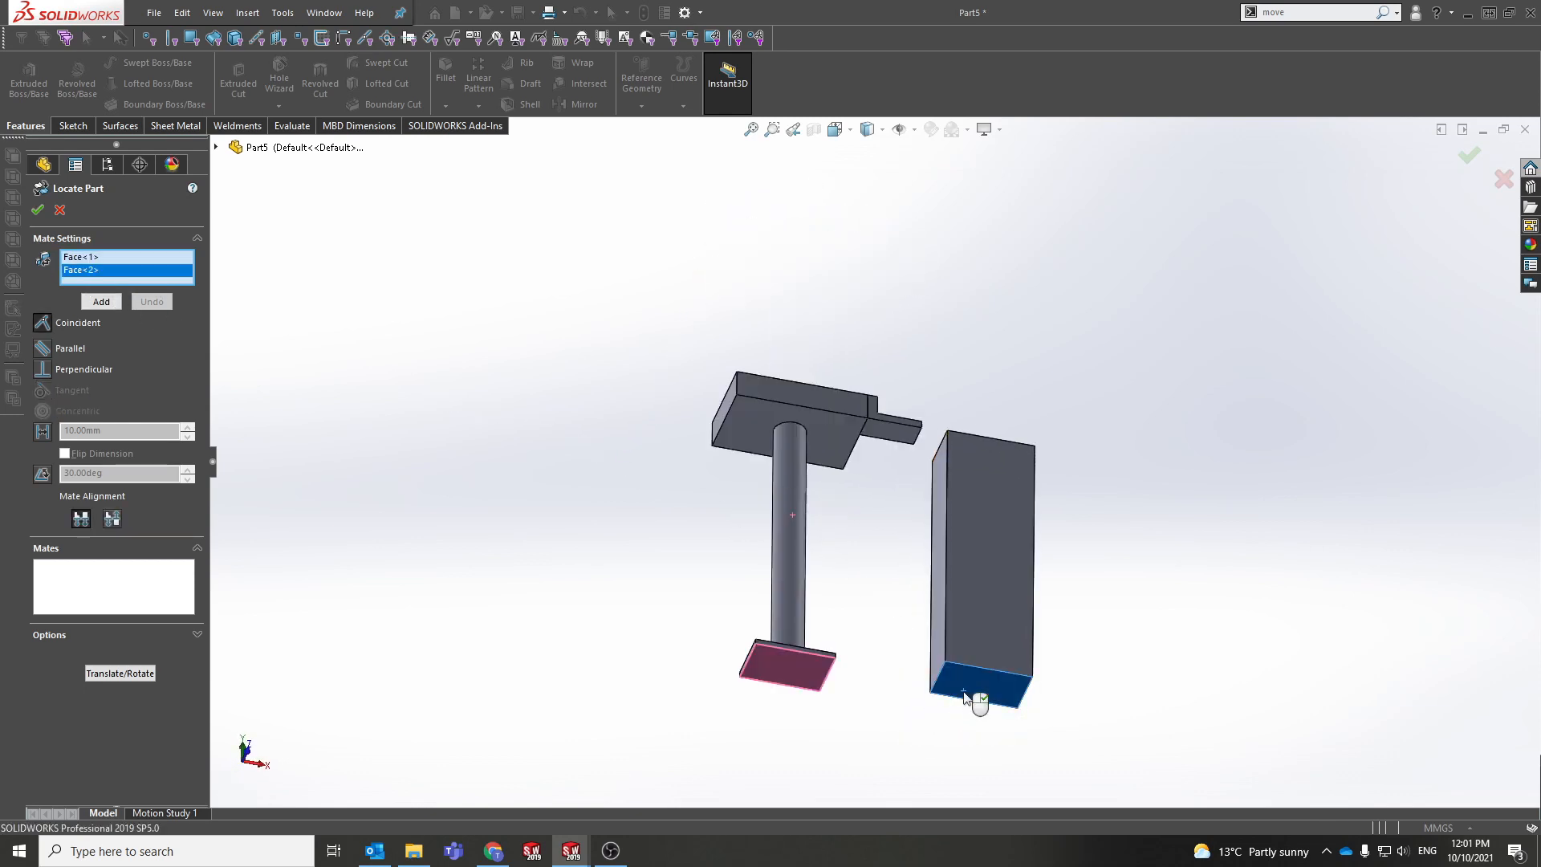
click(37, 211)
middle_drag(784, 619, 275, 367)
middle_drag(688, 474, 831, 401)
Step: Select and clear the yeha bar's top face while orbiting to a tilted top-down view
click(832, 397)
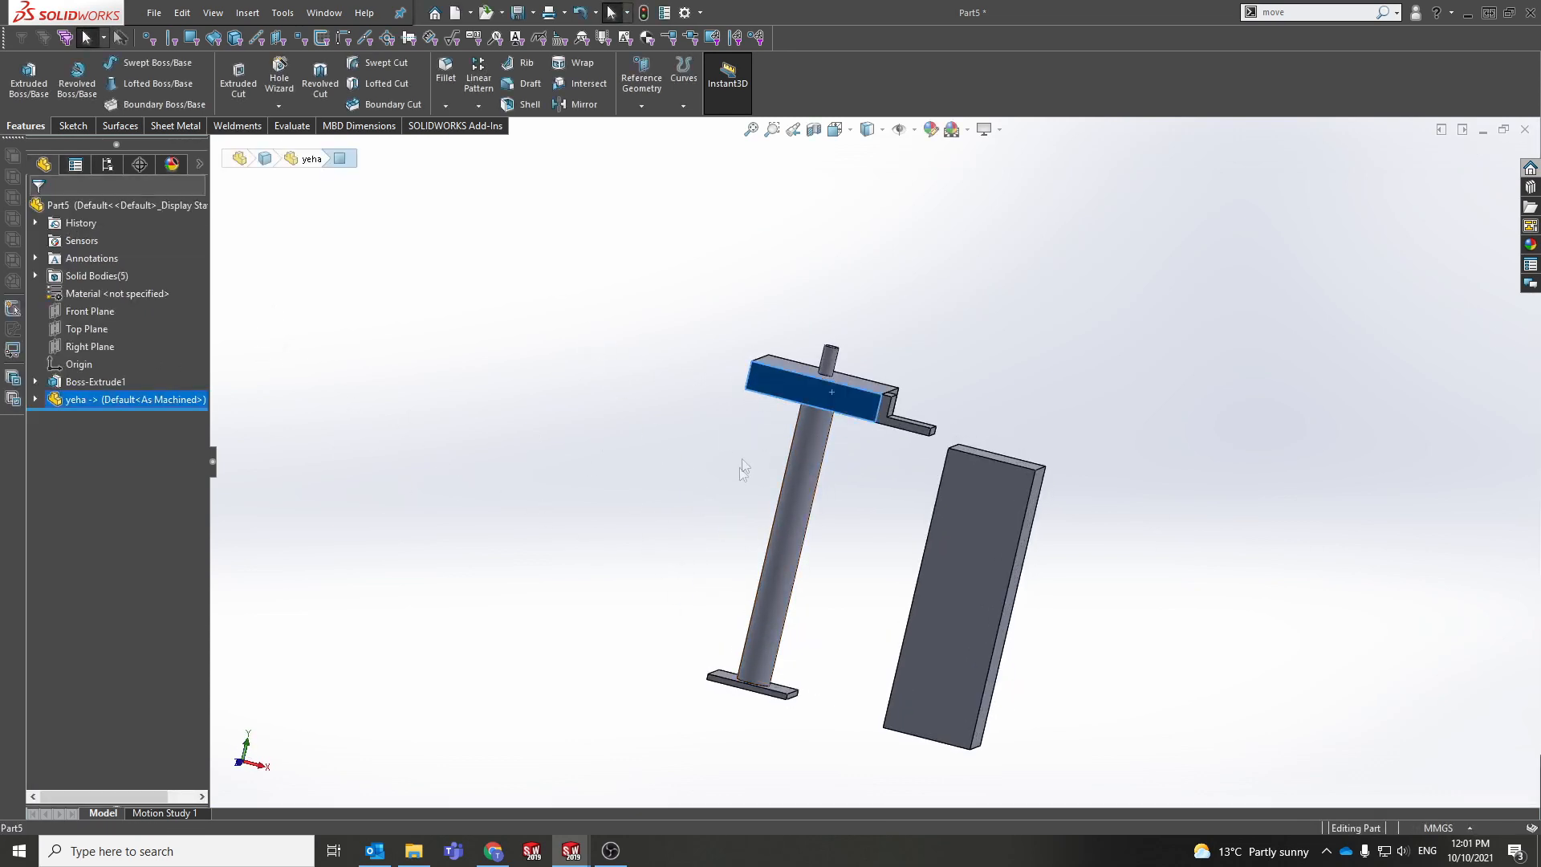
middle_drag(731, 487, 649, 590)
click(853, 408)
click(849, 456)
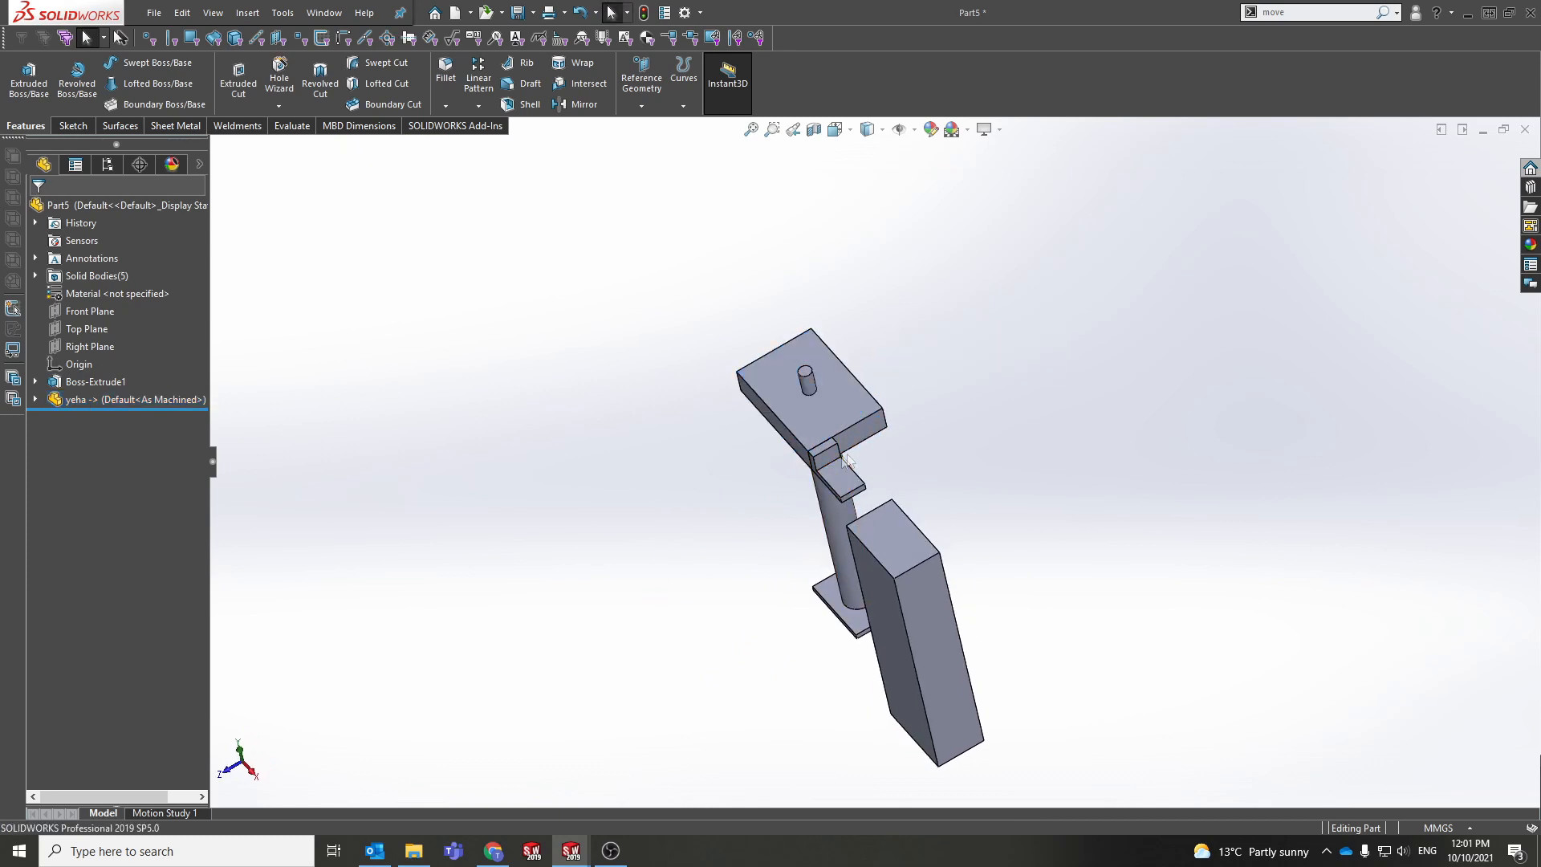
click(778, 397)
click(711, 430)
middle_drag(711, 430, 855, 286)
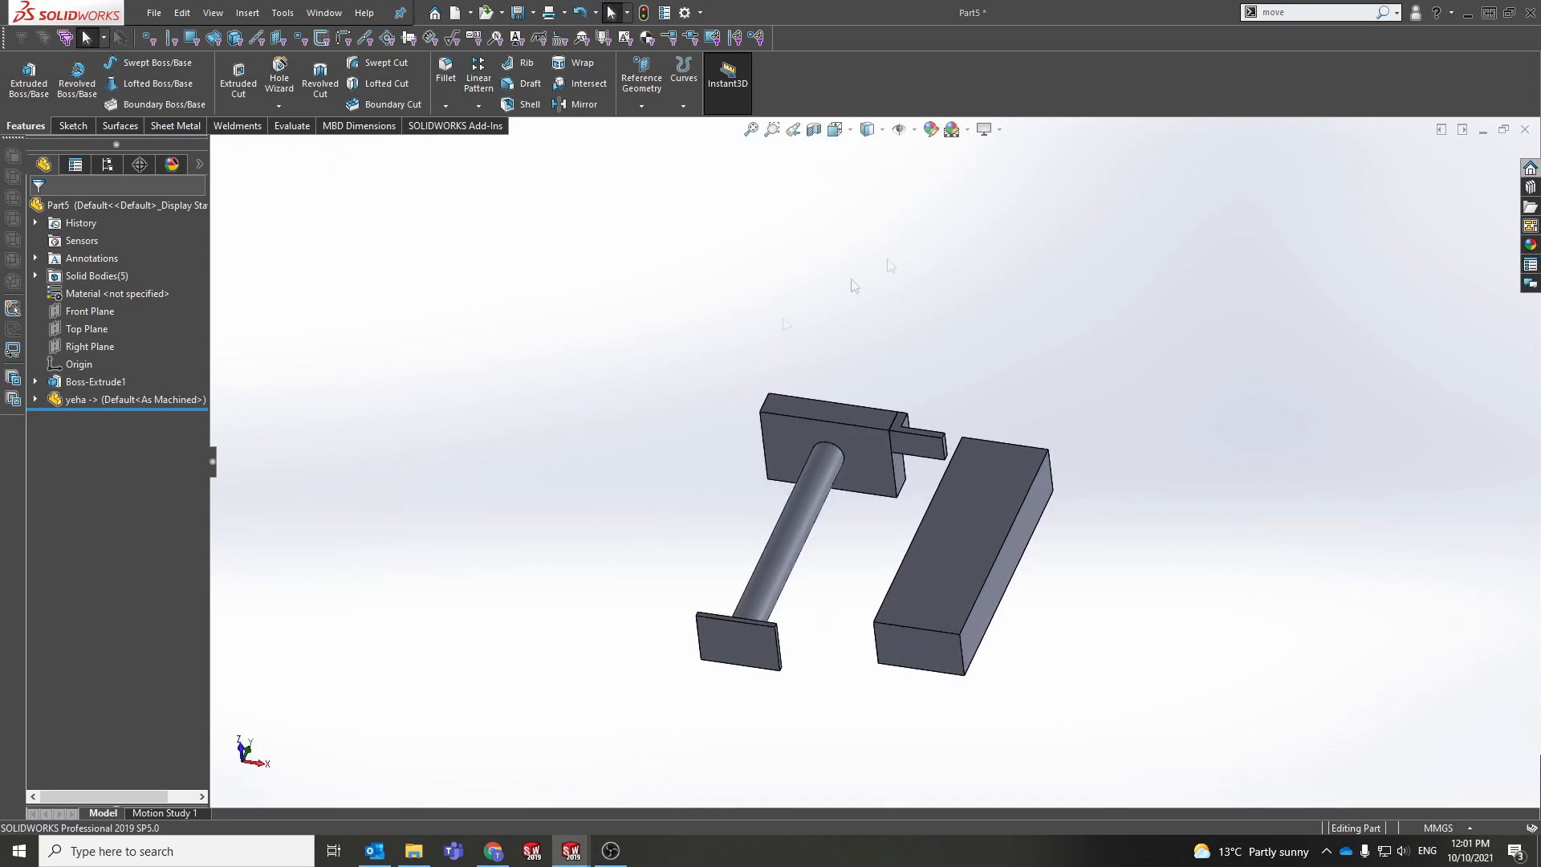
Step: Expand the yeha node, select the inserted part, and undo it so only Boss-Extrude1 remains
click(36, 399)
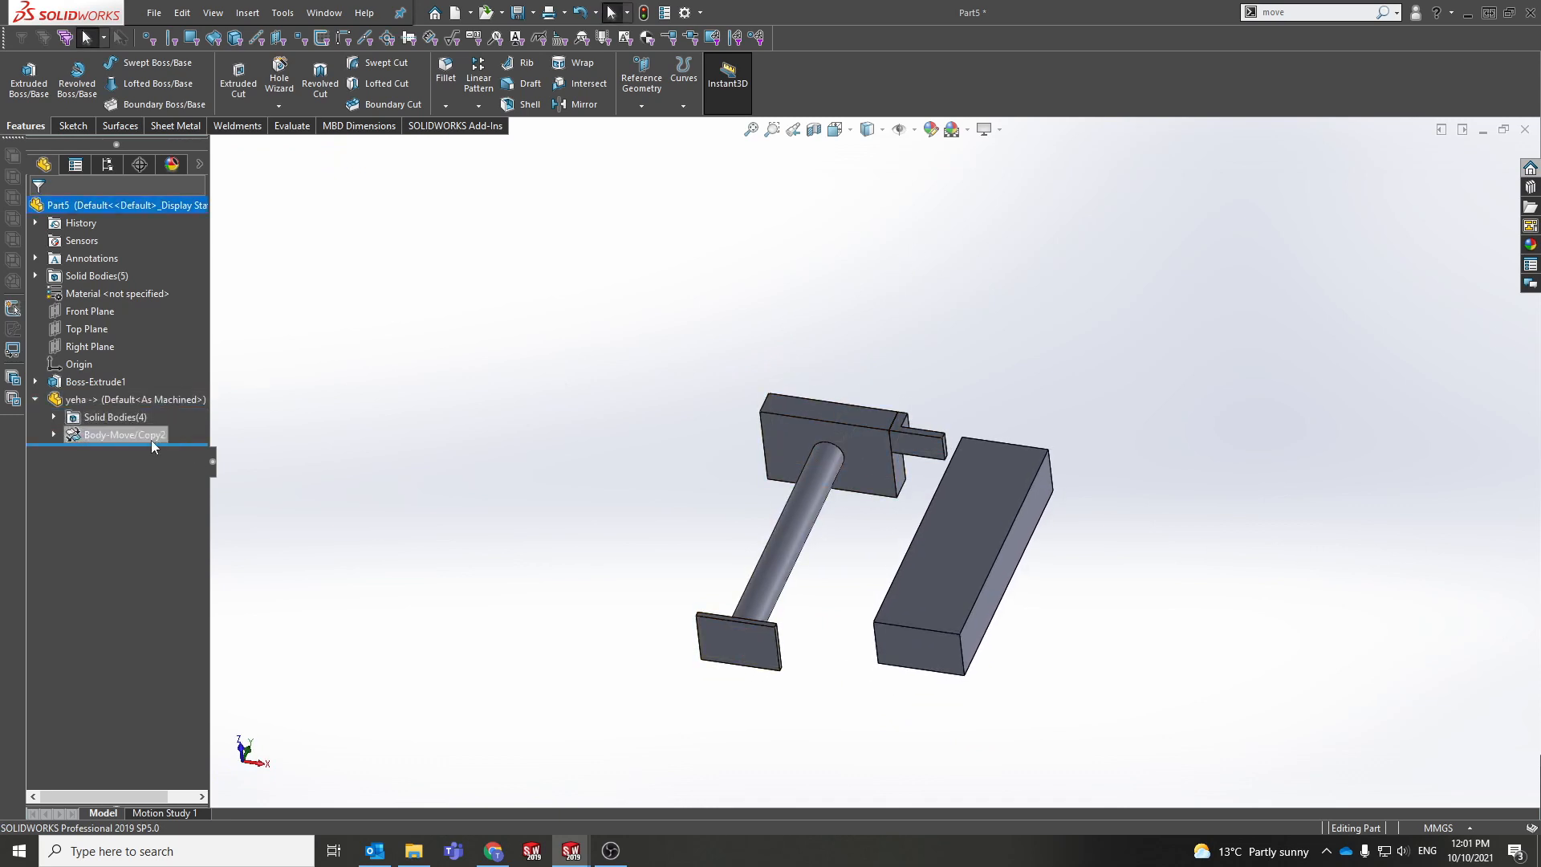
click(117, 402)
click(100, 419)
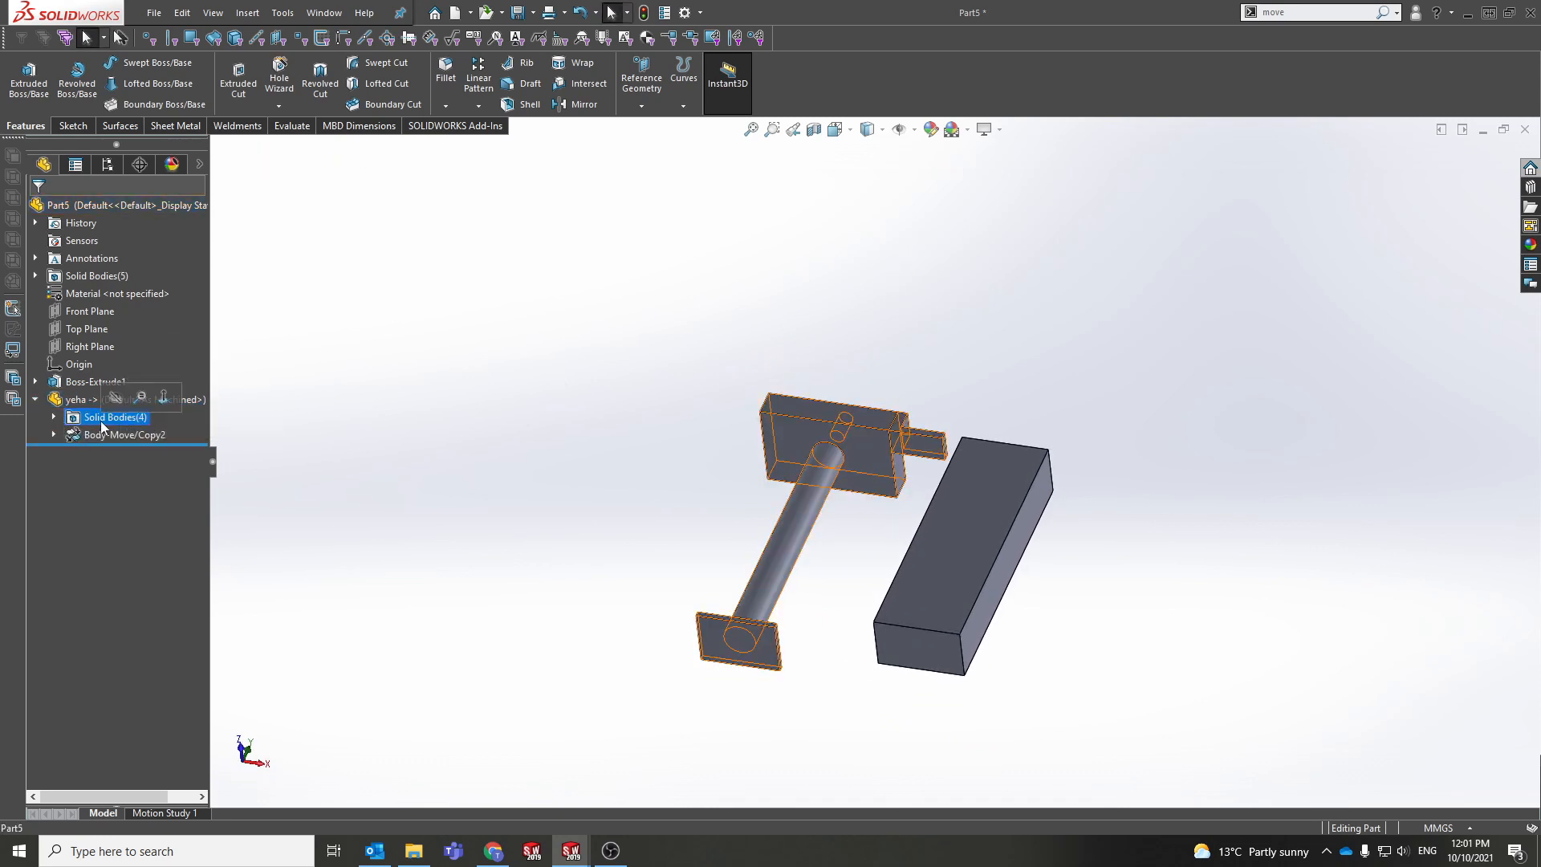
right_click(90, 434)
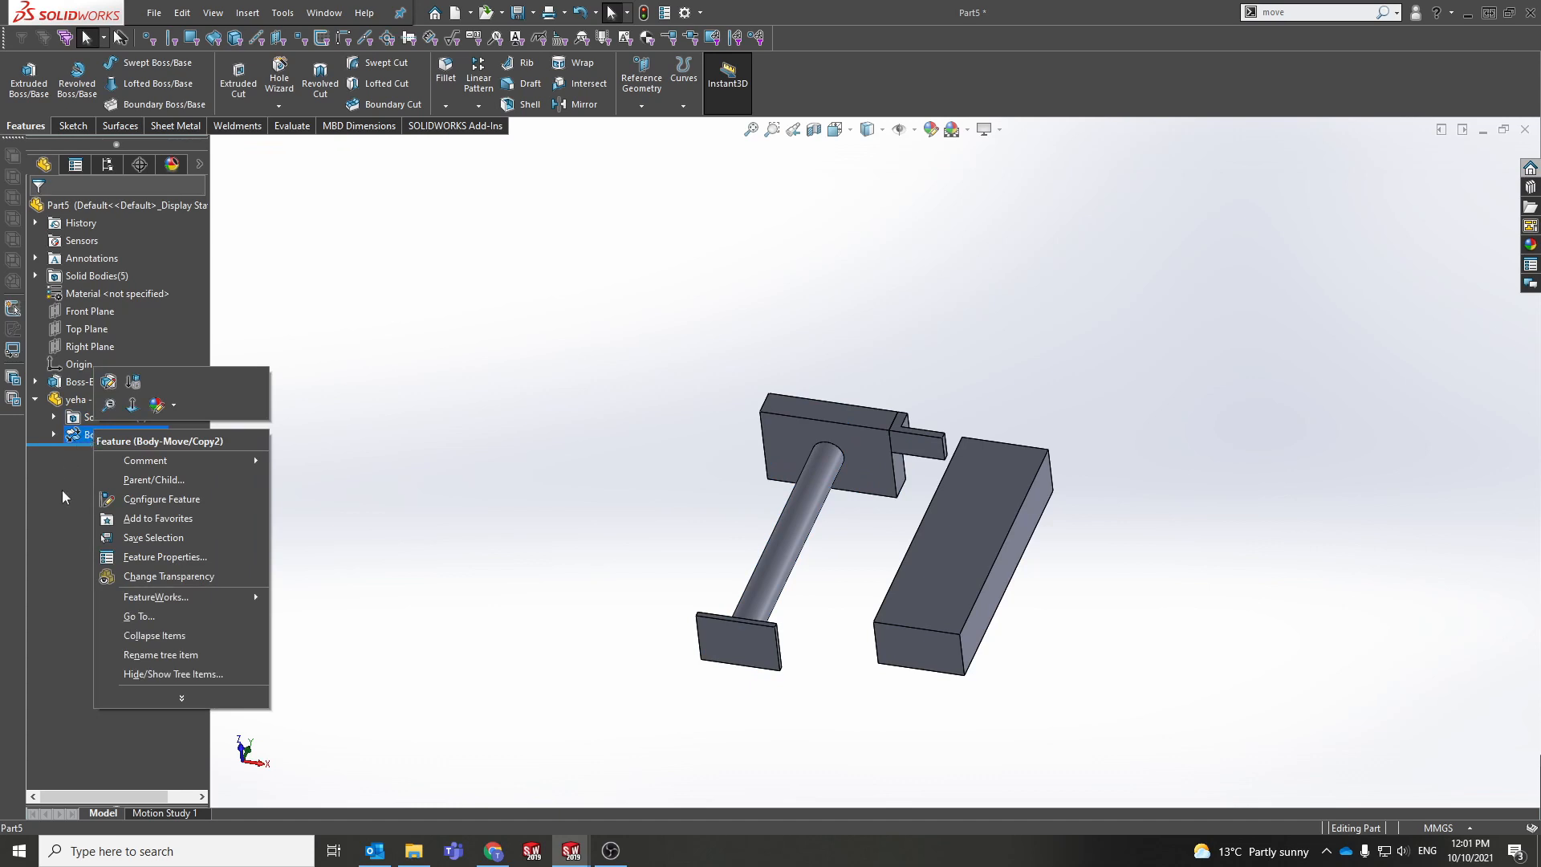
click(401, 455)
click(113, 400)
click(692, 470)
middle_drag(692, 470, 747, 608)
key(ctrl+z)
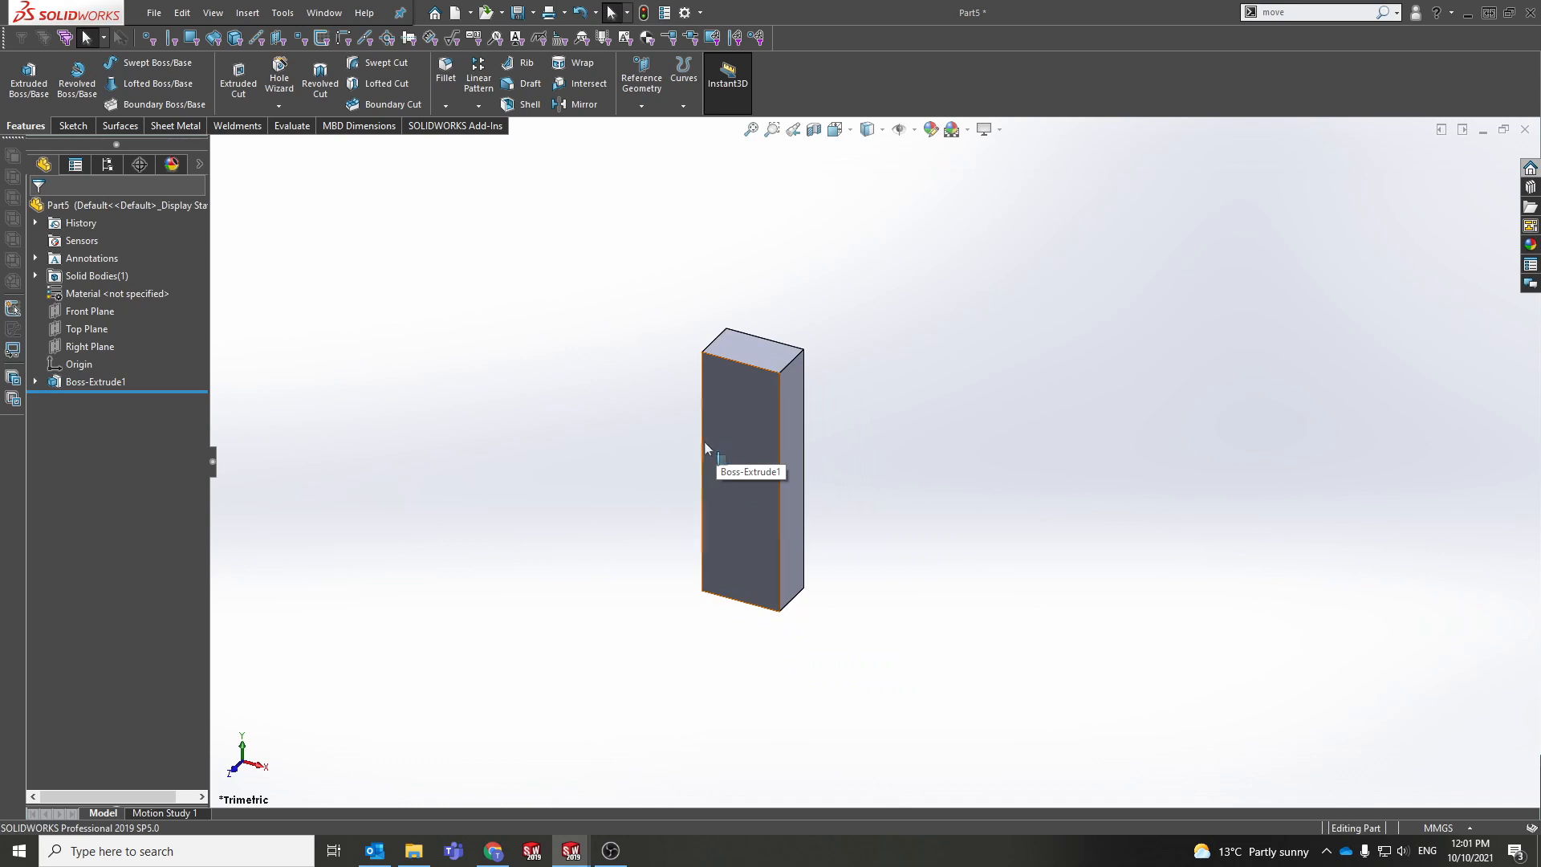
scroll(791, 443, up, 2)
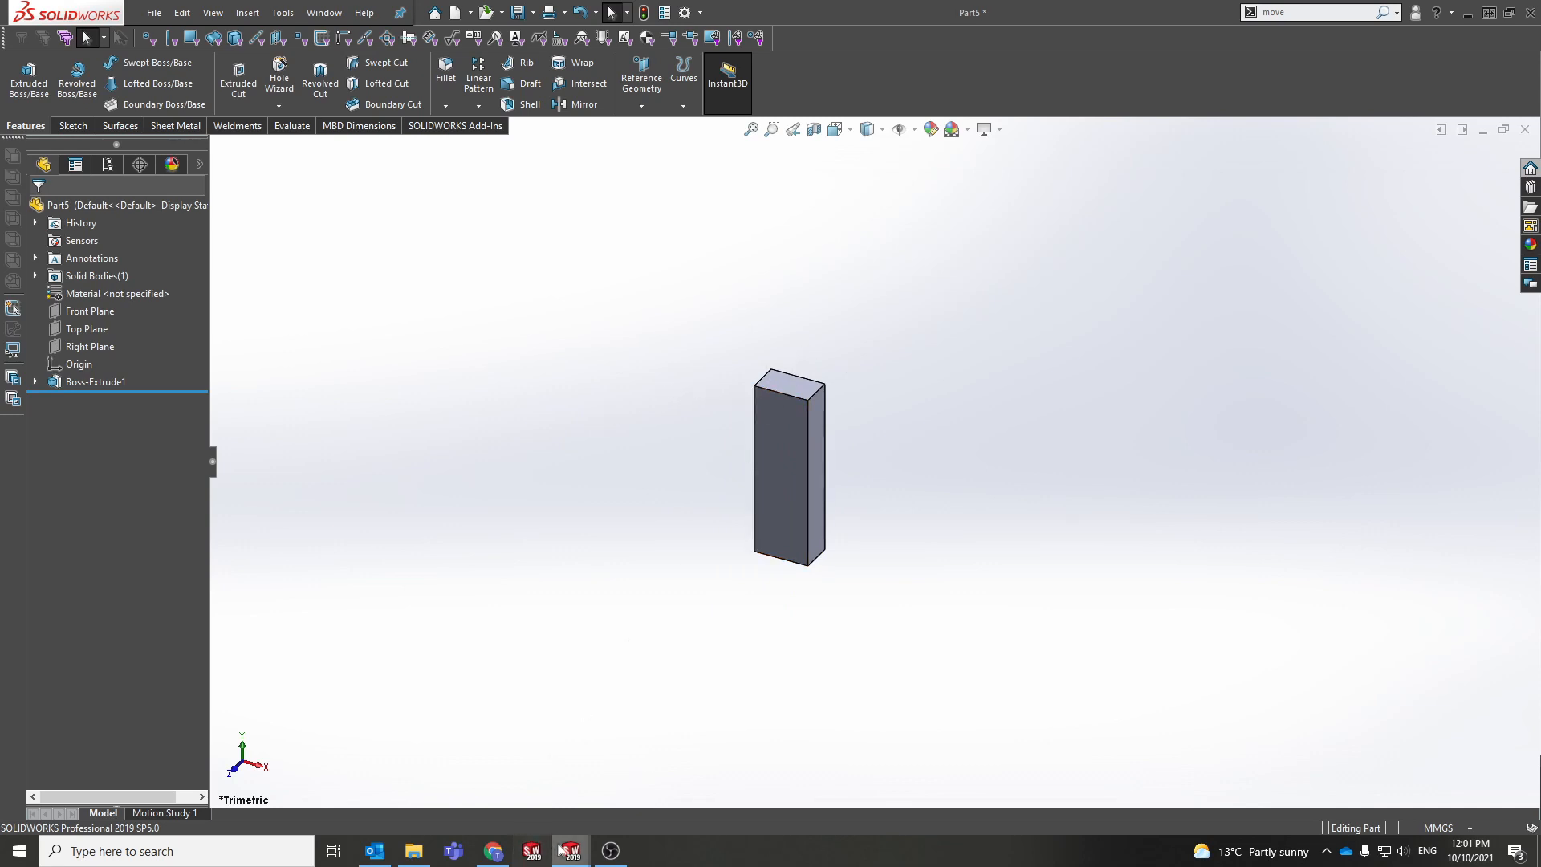
Step: Bring the yeha part window forward and orbit the stand to view the base plate
mouse_move(570, 851)
click(567, 787)
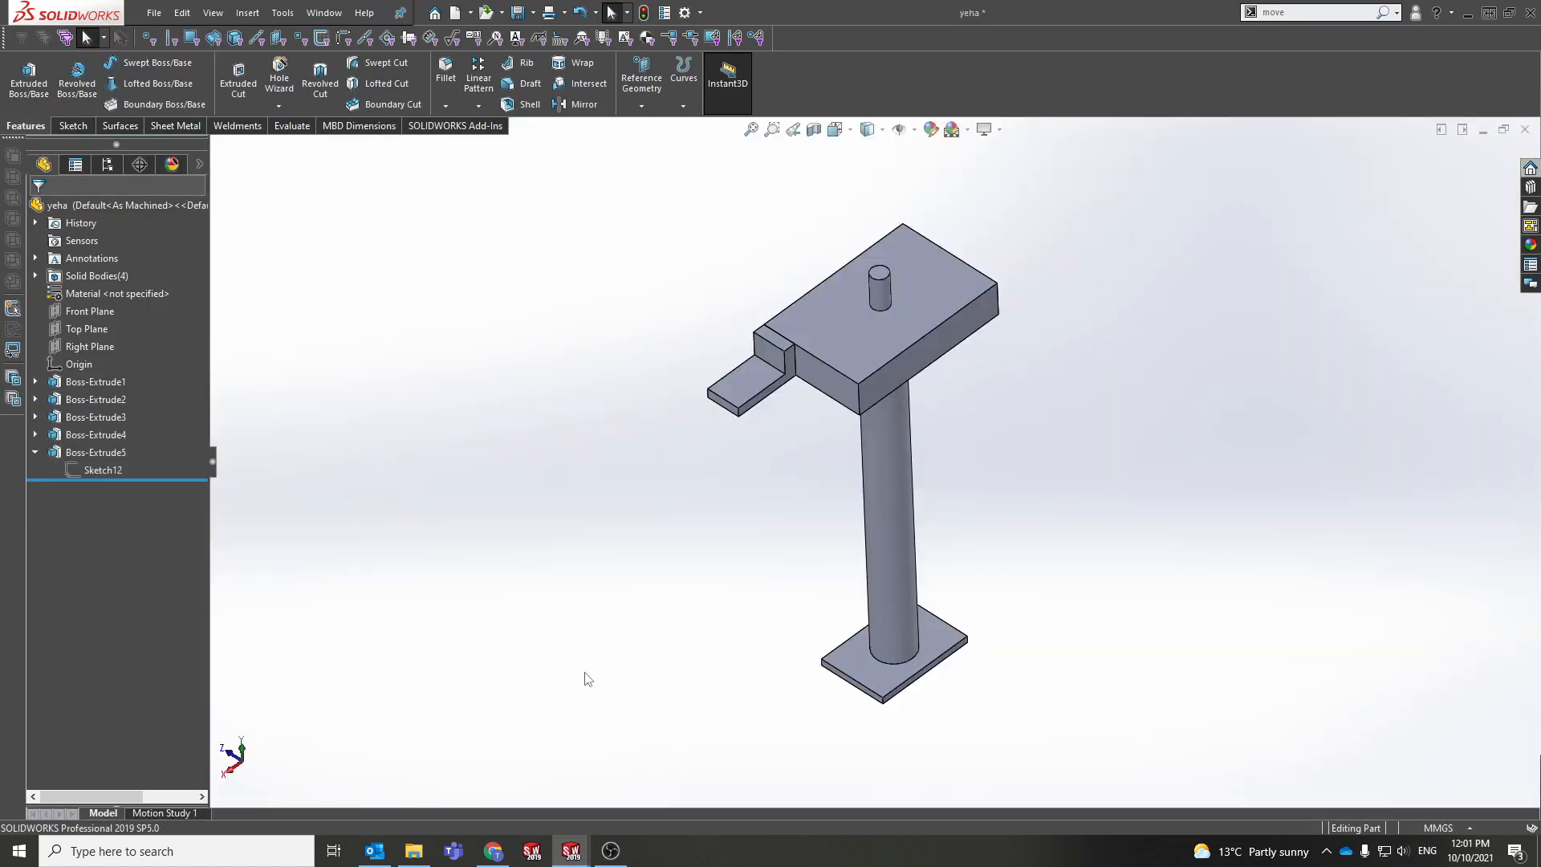
middle_drag(774, 571, 553, 568)
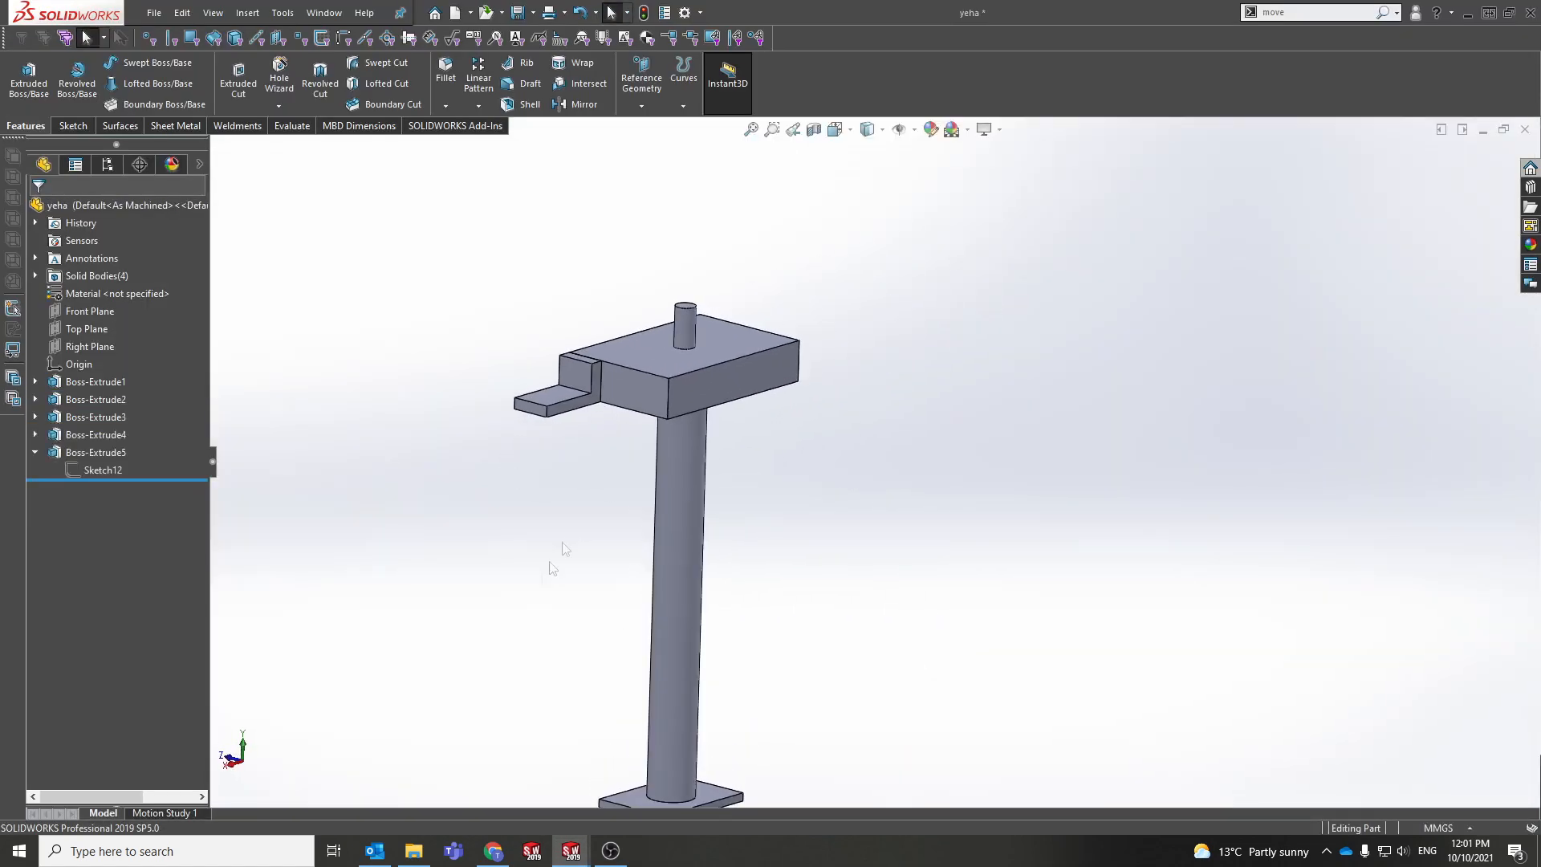
middle_drag(739, 615, 602, 717)
middle_drag(761, 656, 614, 381)
click(774, 743)
scroll(780, 750, down, 4)
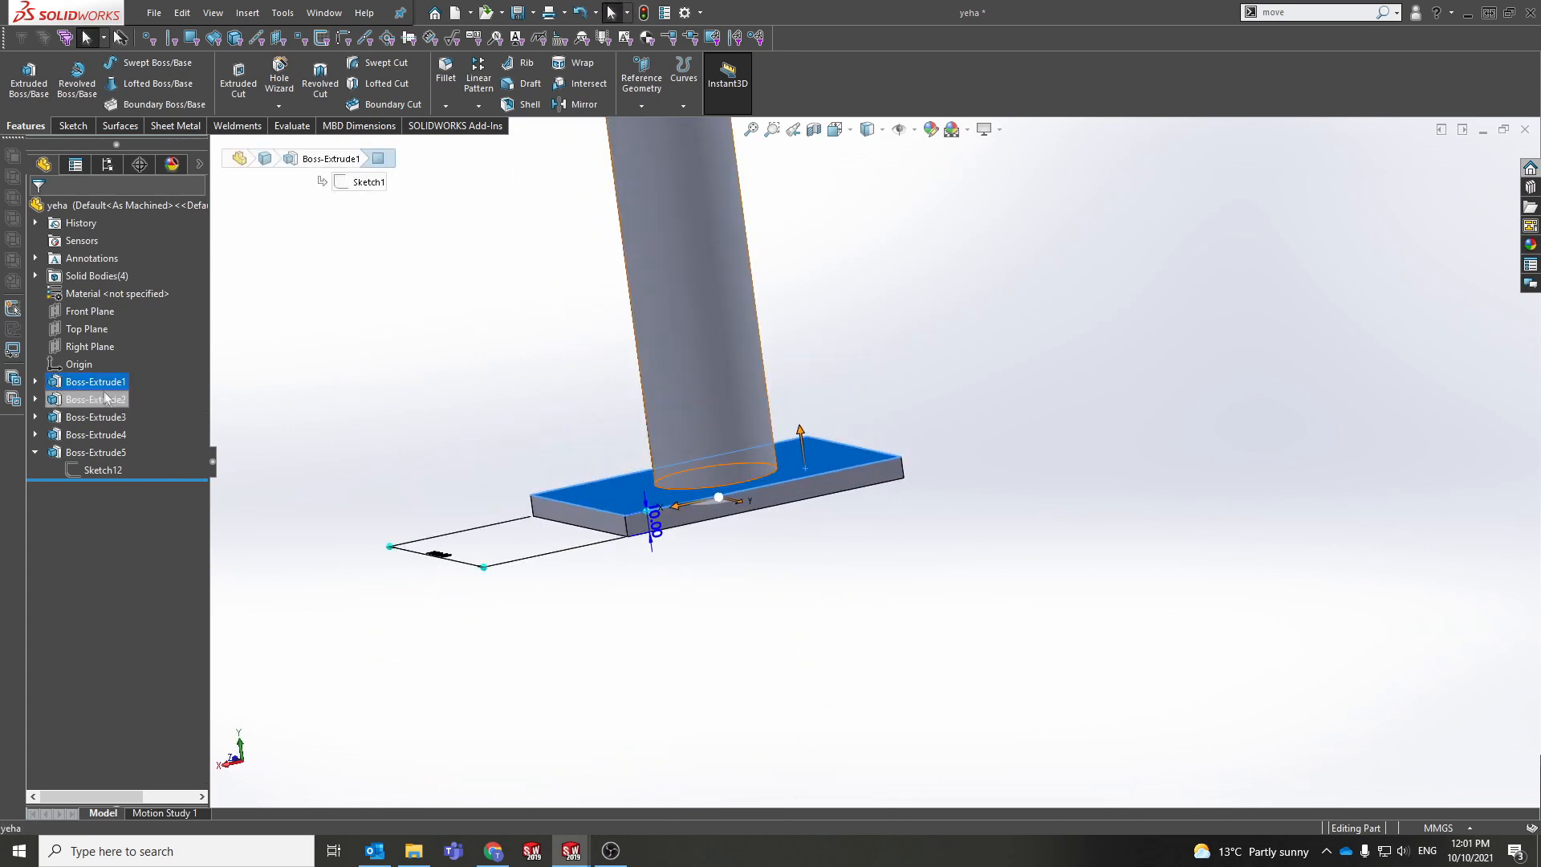
Step: Re-open the base plate extrusion Boss-Extrude1 for editing and accept it unchanged
click(95, 377)
click(112, 327)
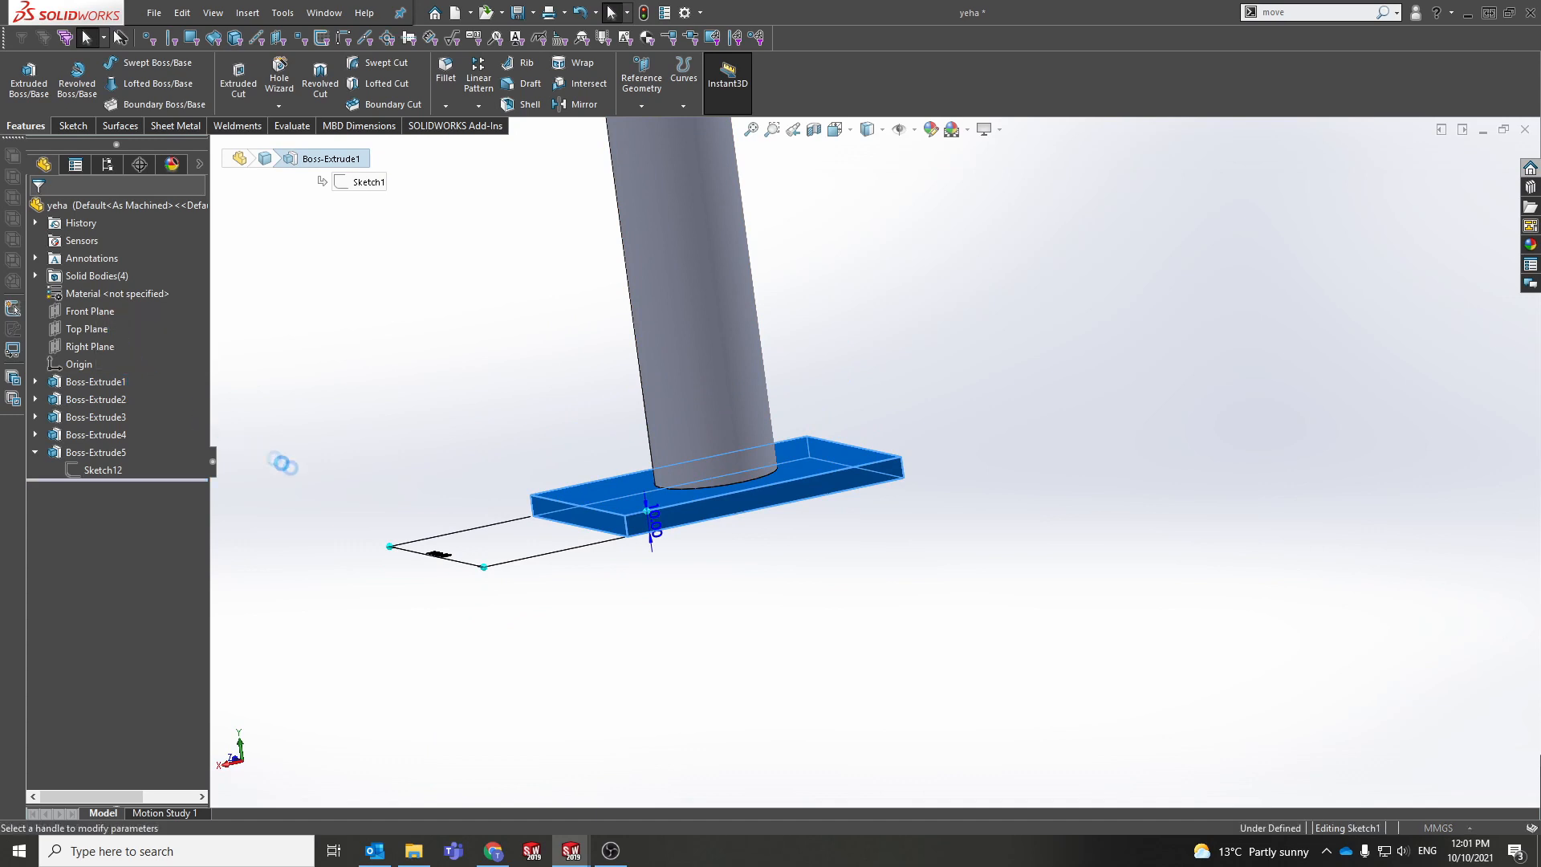
scroll(739, 451, down, 4)
scroll(758, 456, up, 5)
click(1470, 157)
Step: Edit Boss-Extrude2 so the post extrusion merges with the base plate
click(753, 402)
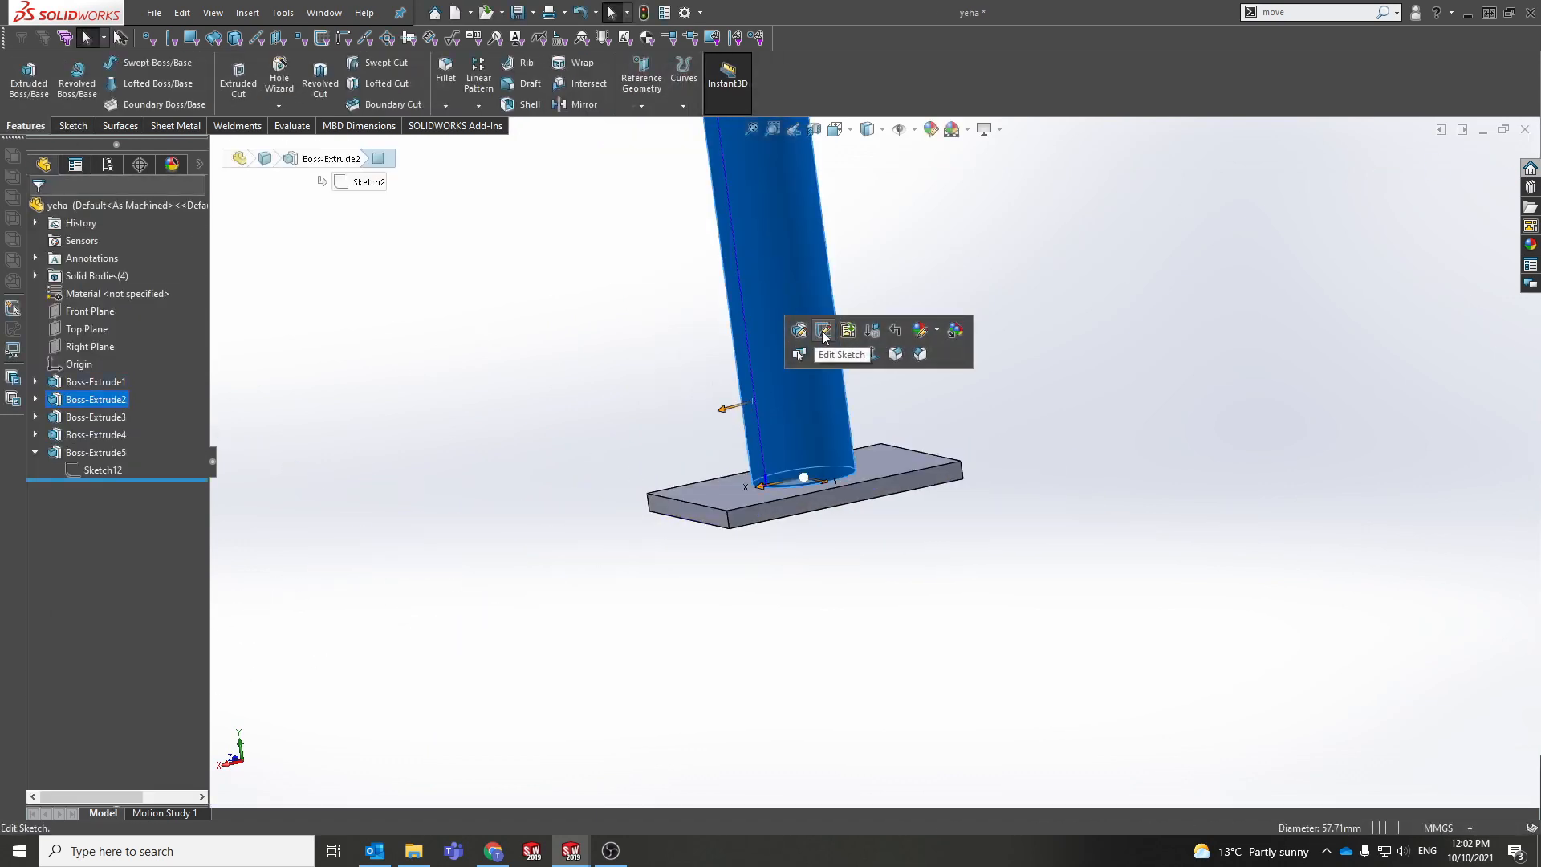
scroll(818, 456, down, 3)
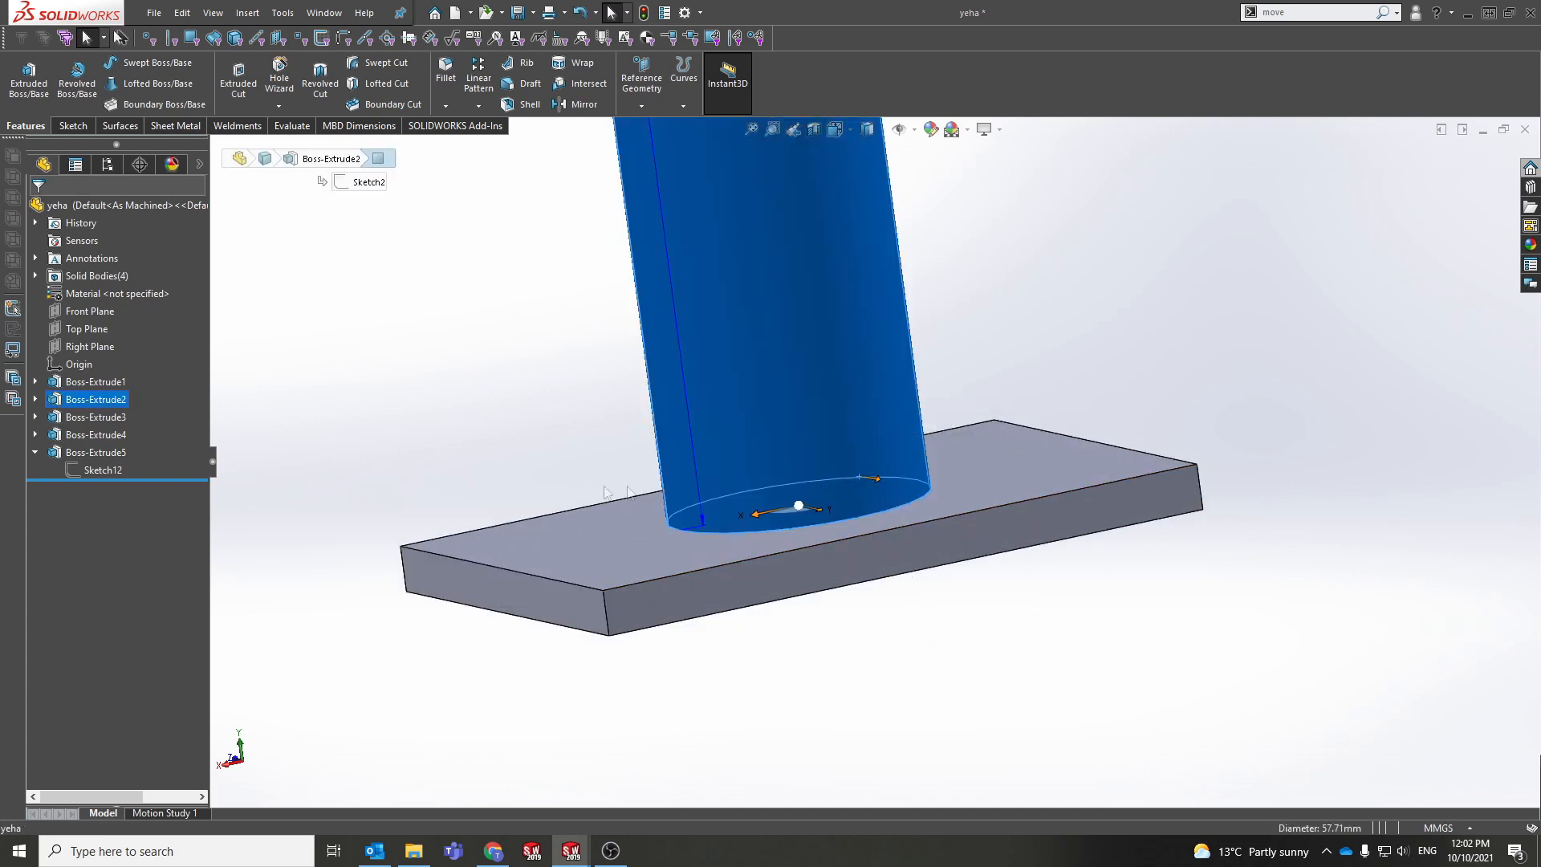
click(94, 359)
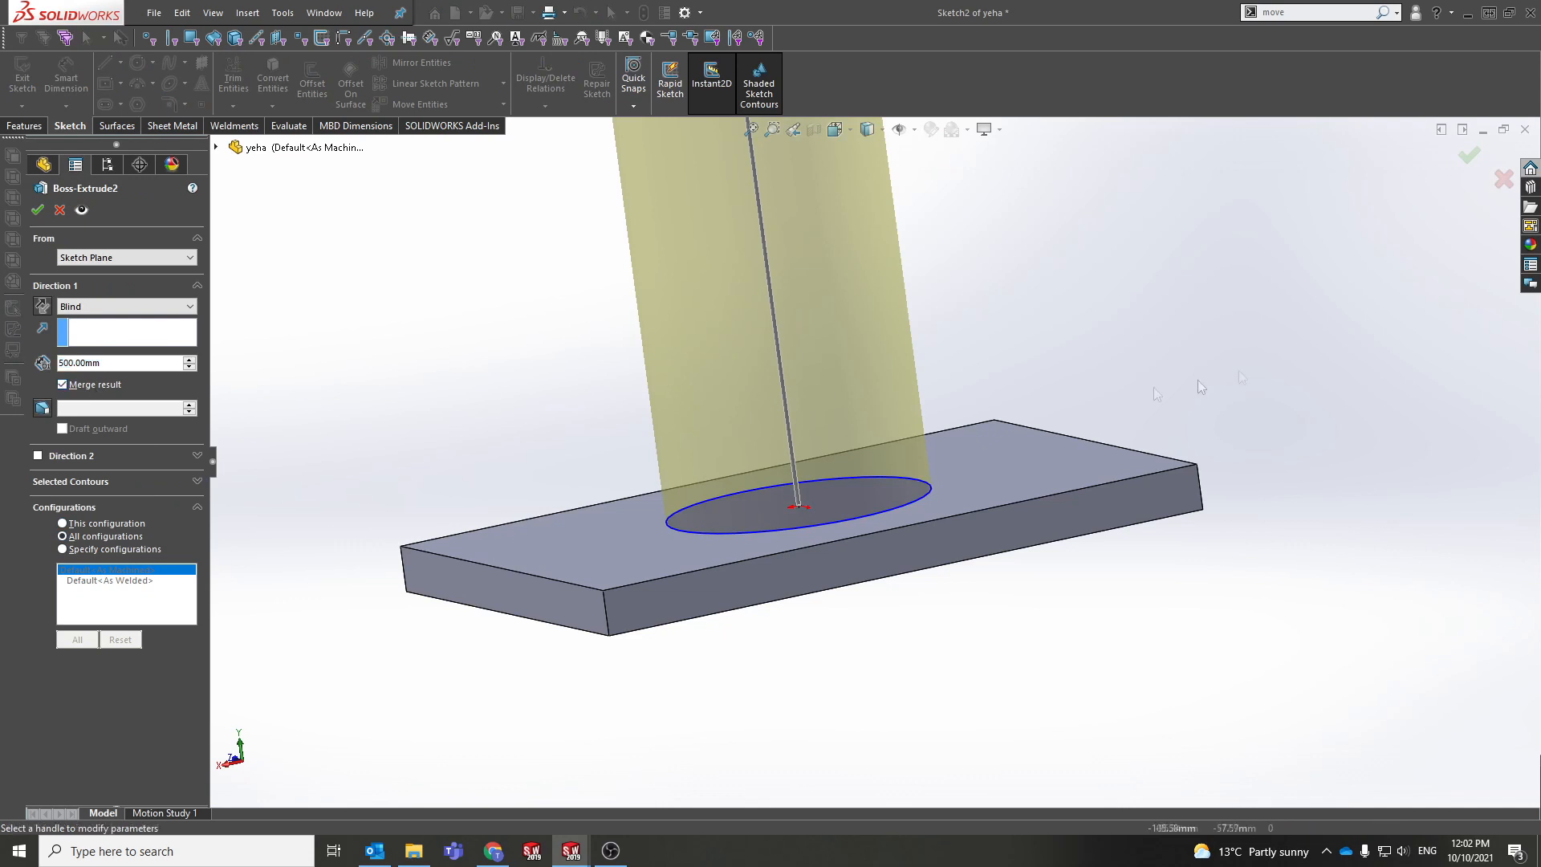
click(1469, 155)
Step: Inspect the post cylinder and base plate edge by selecting them from several angles
click(831, 408)
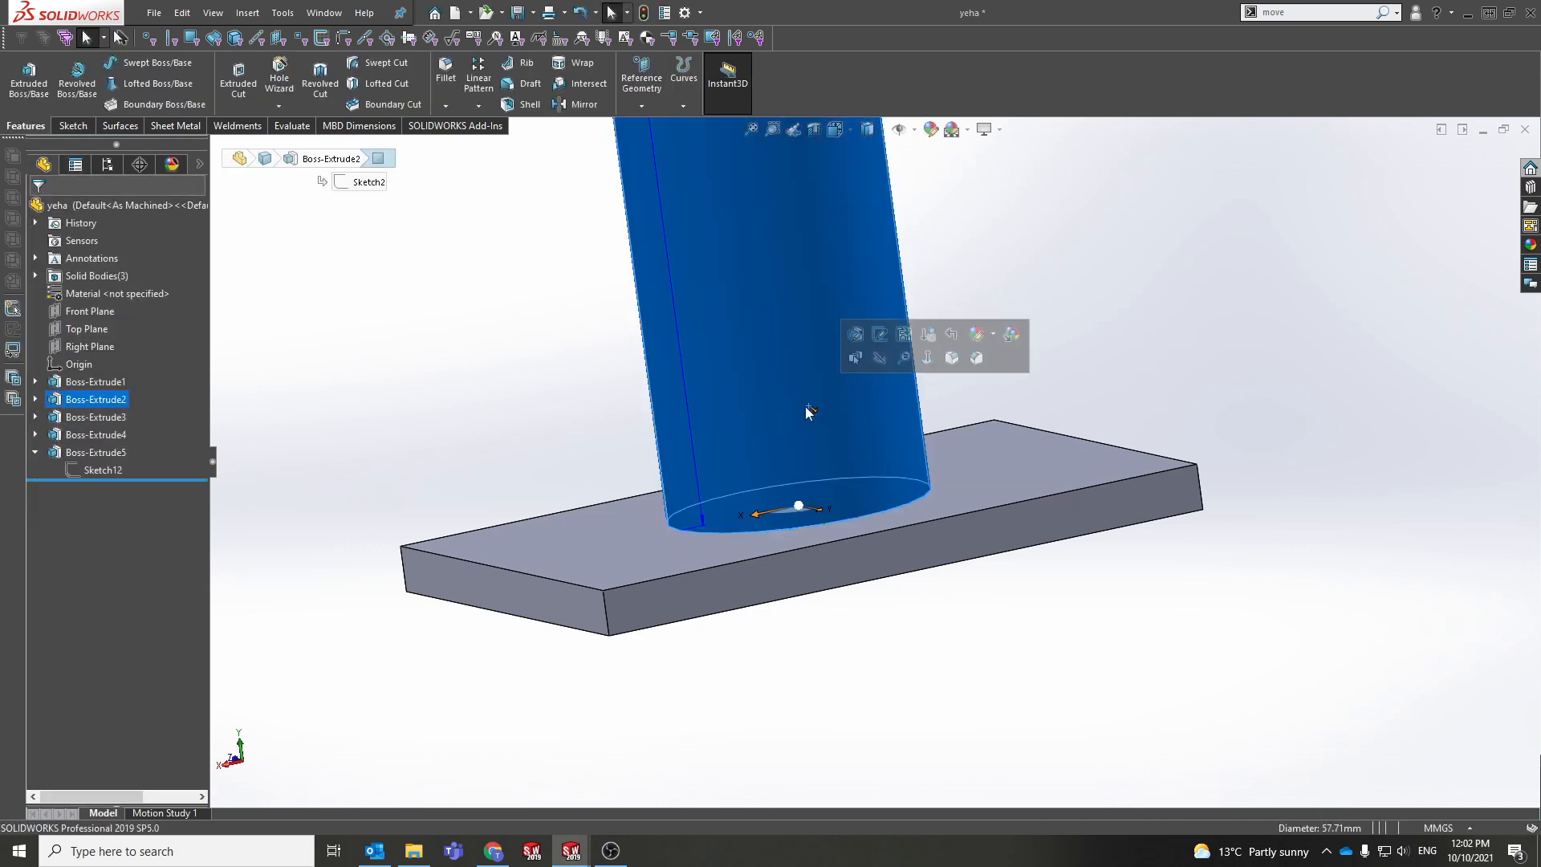
click(947, 568)
click(851, 472)
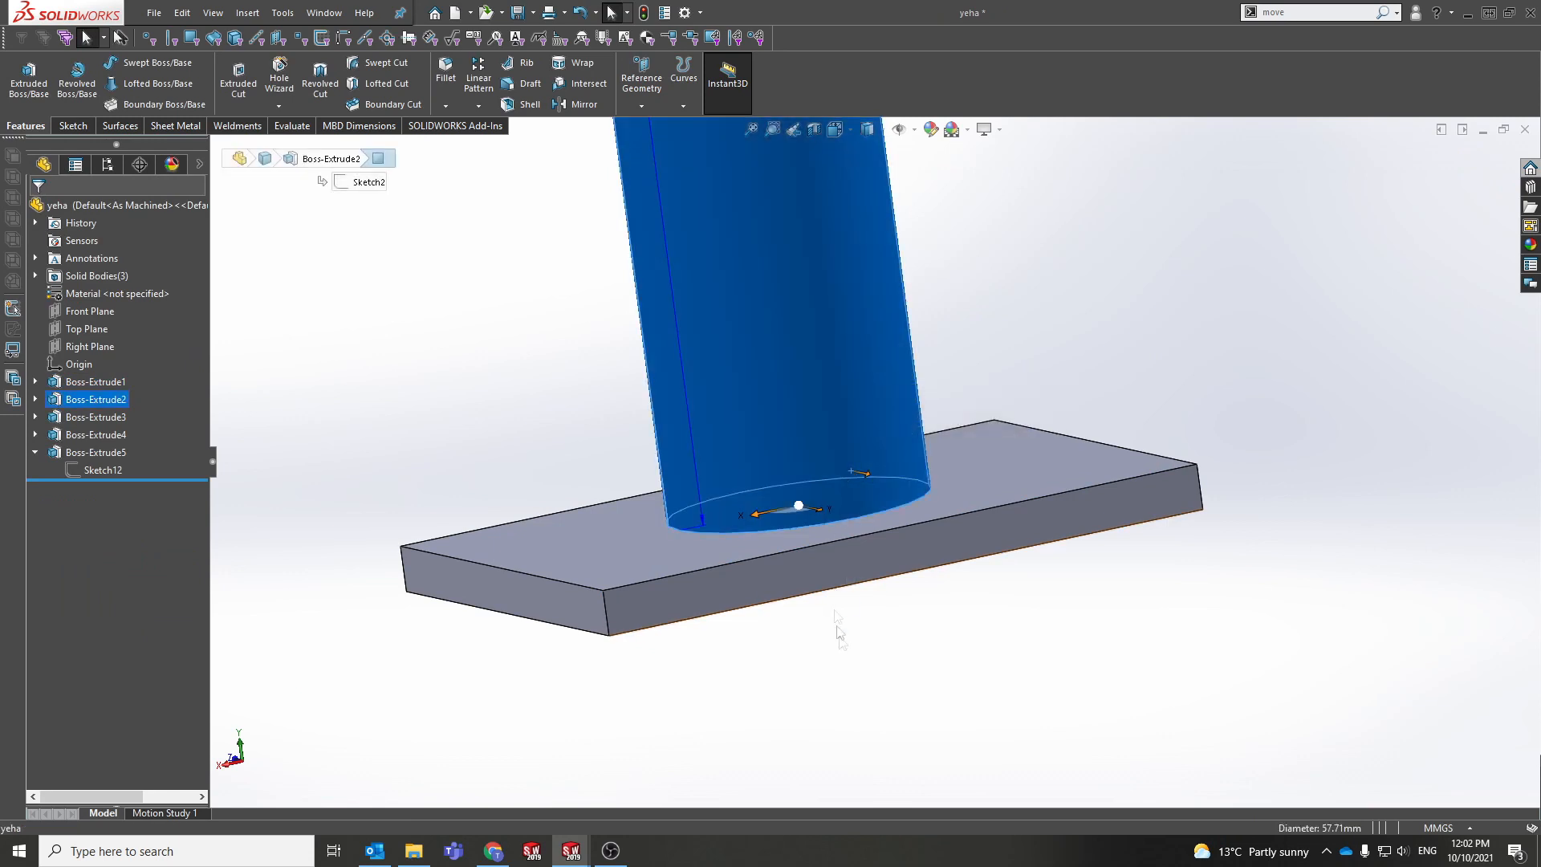
click(852, 664)
scroll(854, 670, up, 8)
click(865, 439)
click(830, 488)
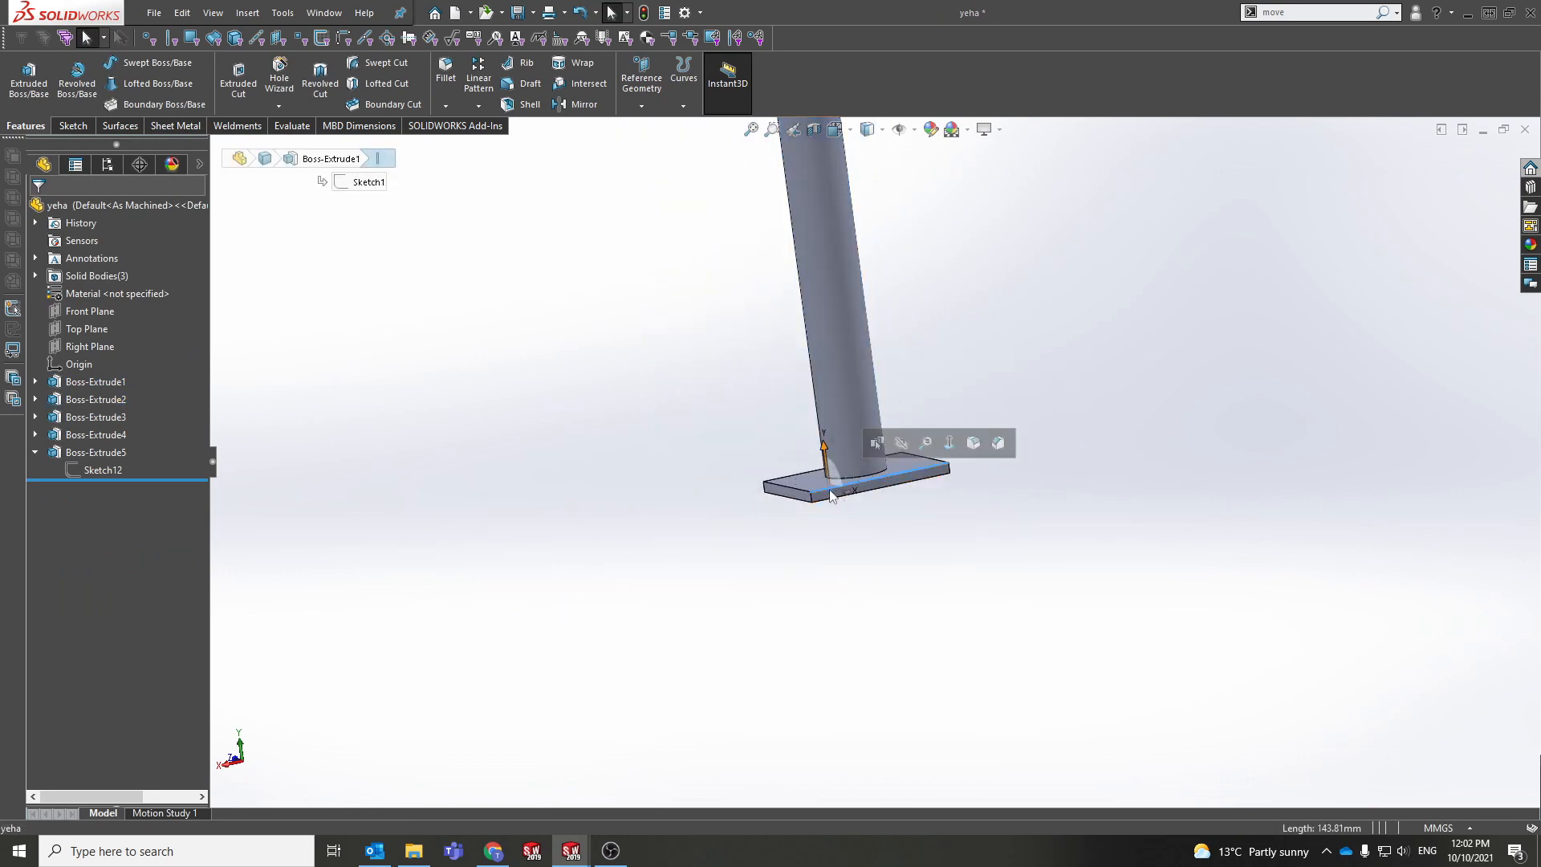
middle_drag(830, 497, 827, 624)
scroll(827, 604, up, 4)
click(846, 323)
scroll(835, 406, down, 5)
Step: Review Boss-Extrude2's 500 mm blind depth, accept it, and view the whole T-shaped stand
click(80, 399)
click(87, 349)
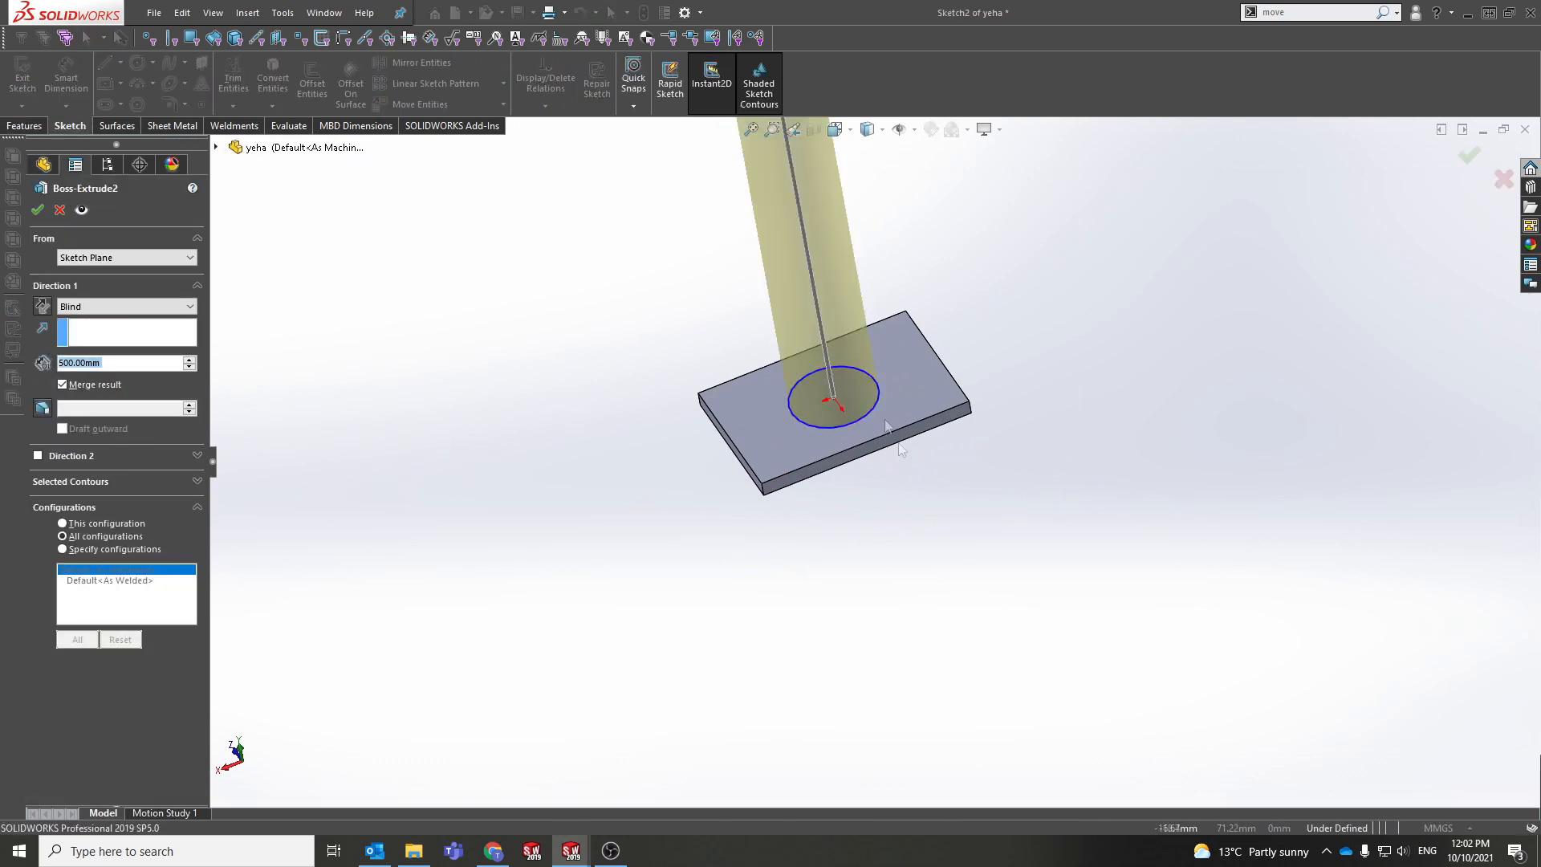
click(1468, 160)
mouse_move(786, 433)
middle_down()
mouse_move(730, 474)
mouse_move(787, 441)
mouse_move(825, 479)
middle_up()
scroll(825, 480, down, 5)
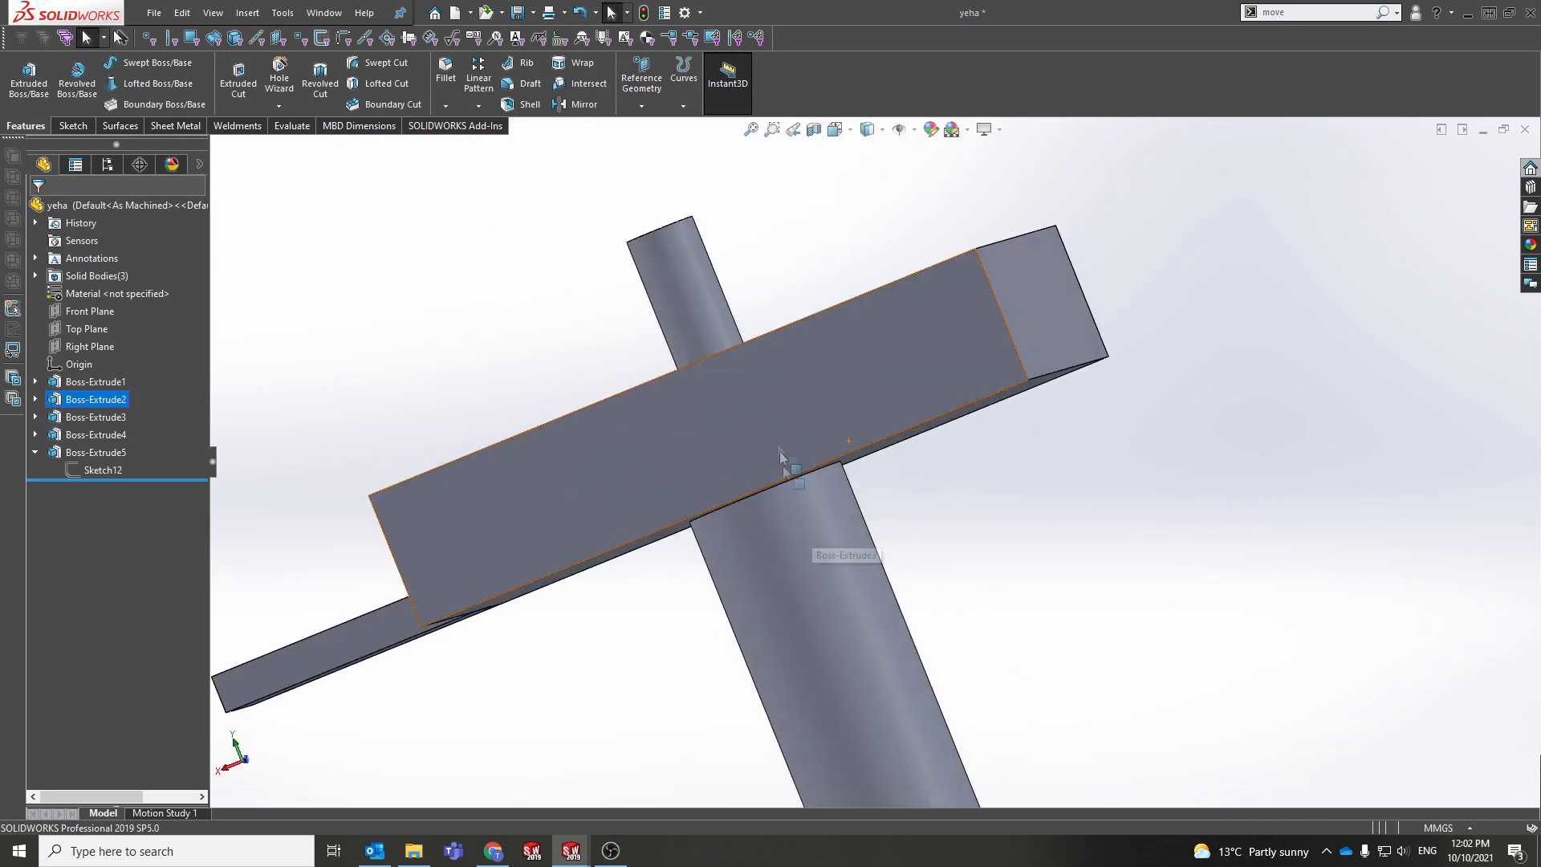
scroll(806, 481, down, 5)
click(798, 491)
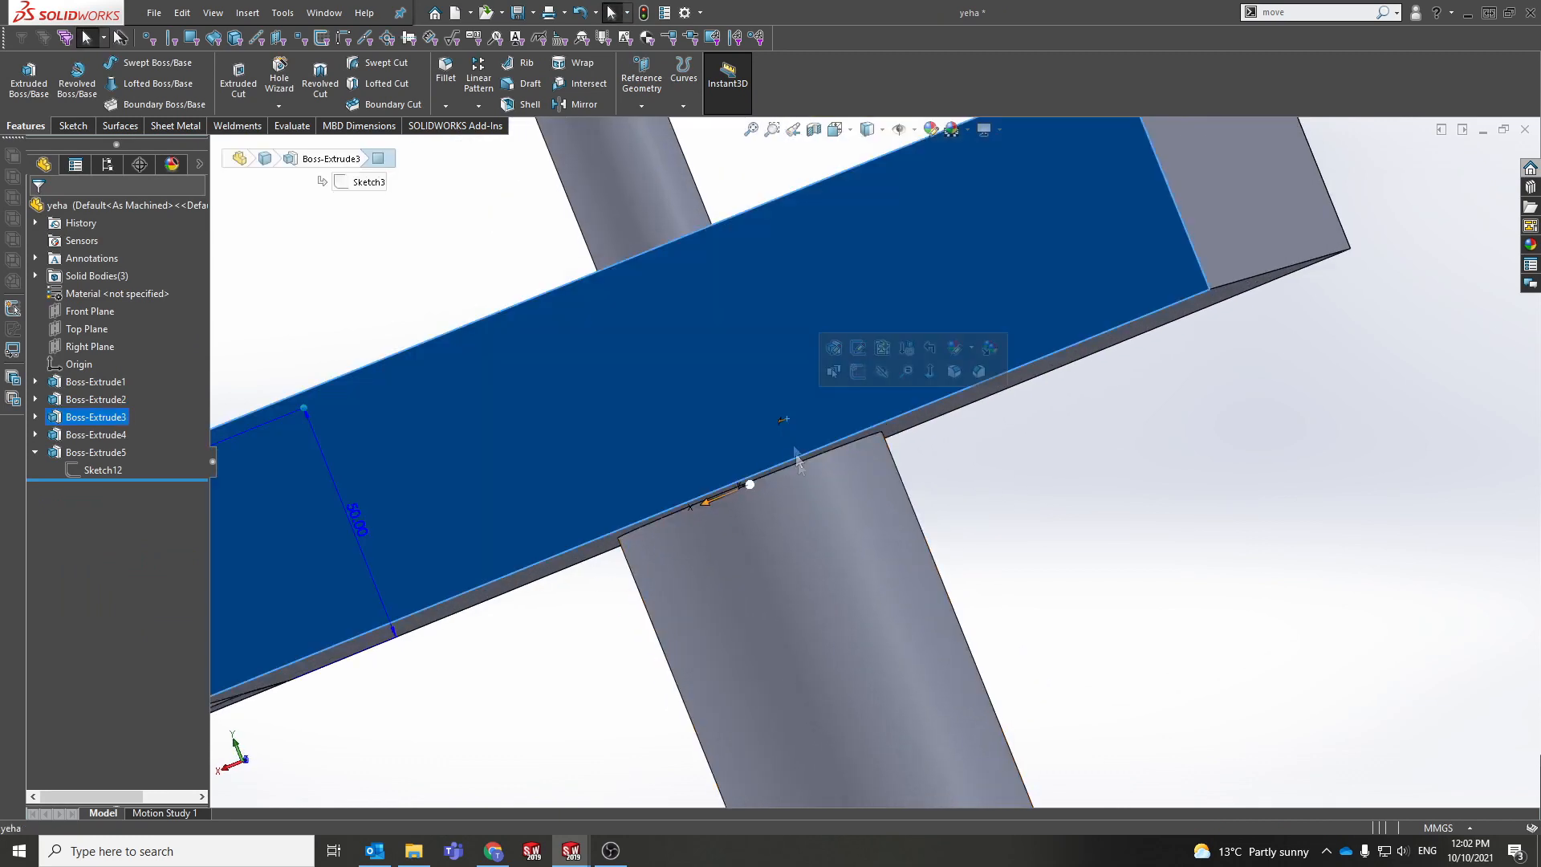
click(61, 417)
click(95, 371)
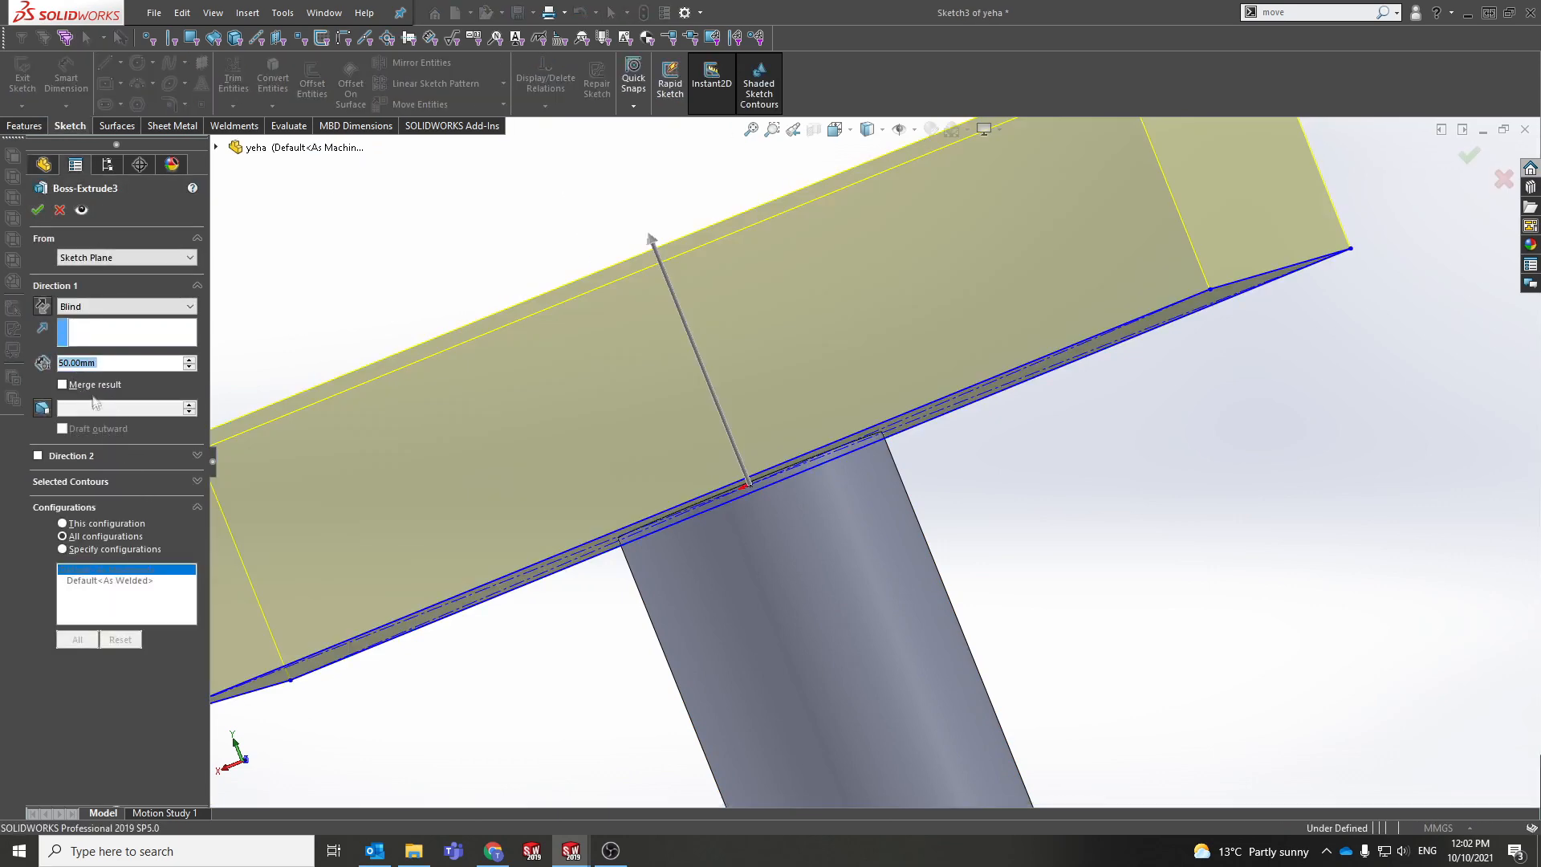
scroll(1399, 323, up, 4)
click(1469, 155)
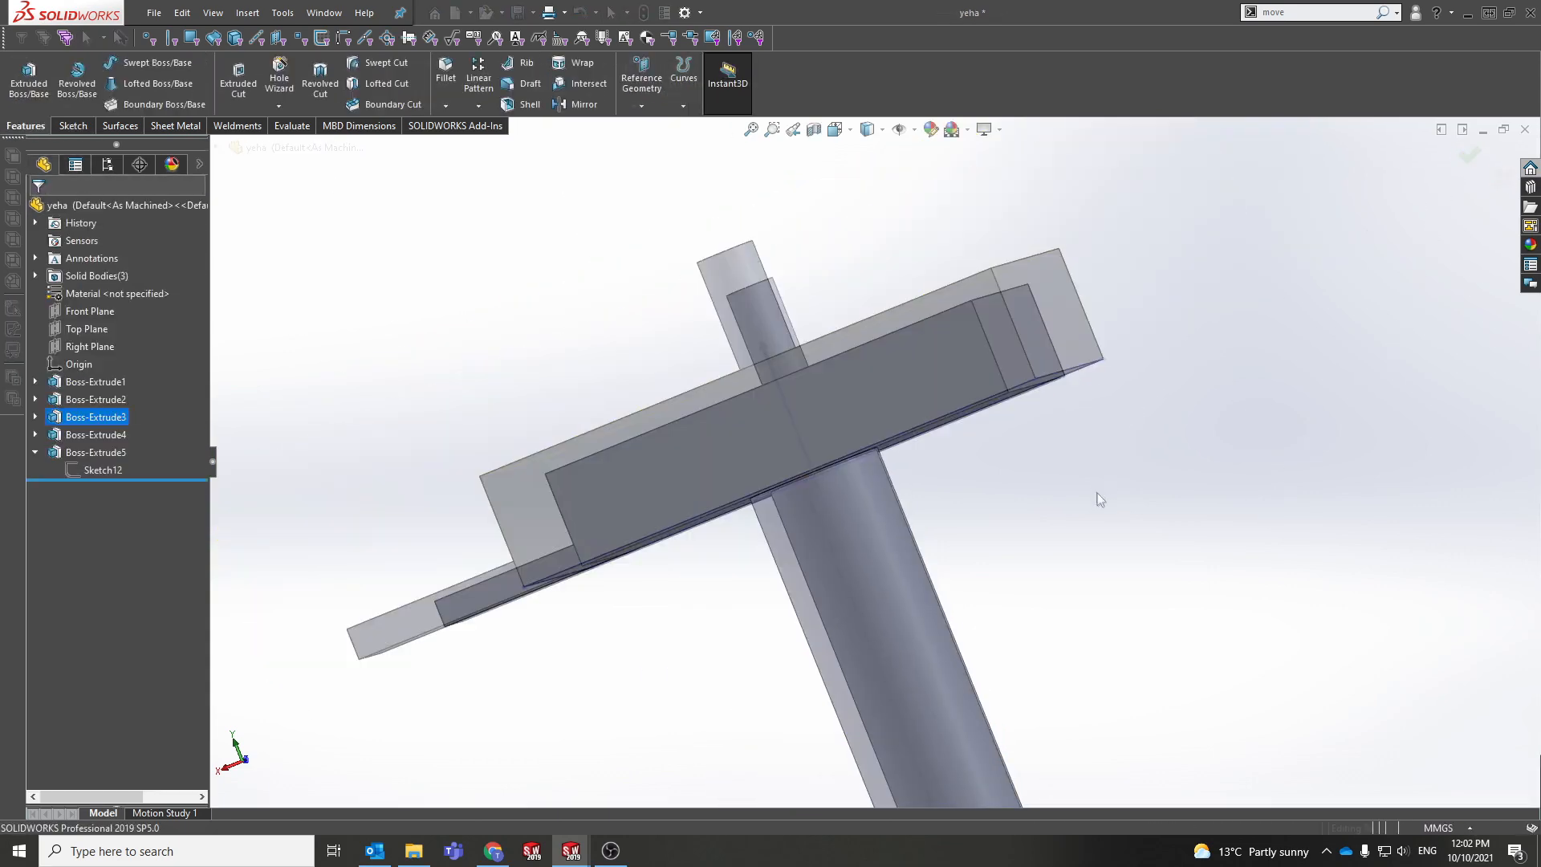
middle_drag(1097, 493, 1046, 617)
click(883, 454)
right_click(883, 454)
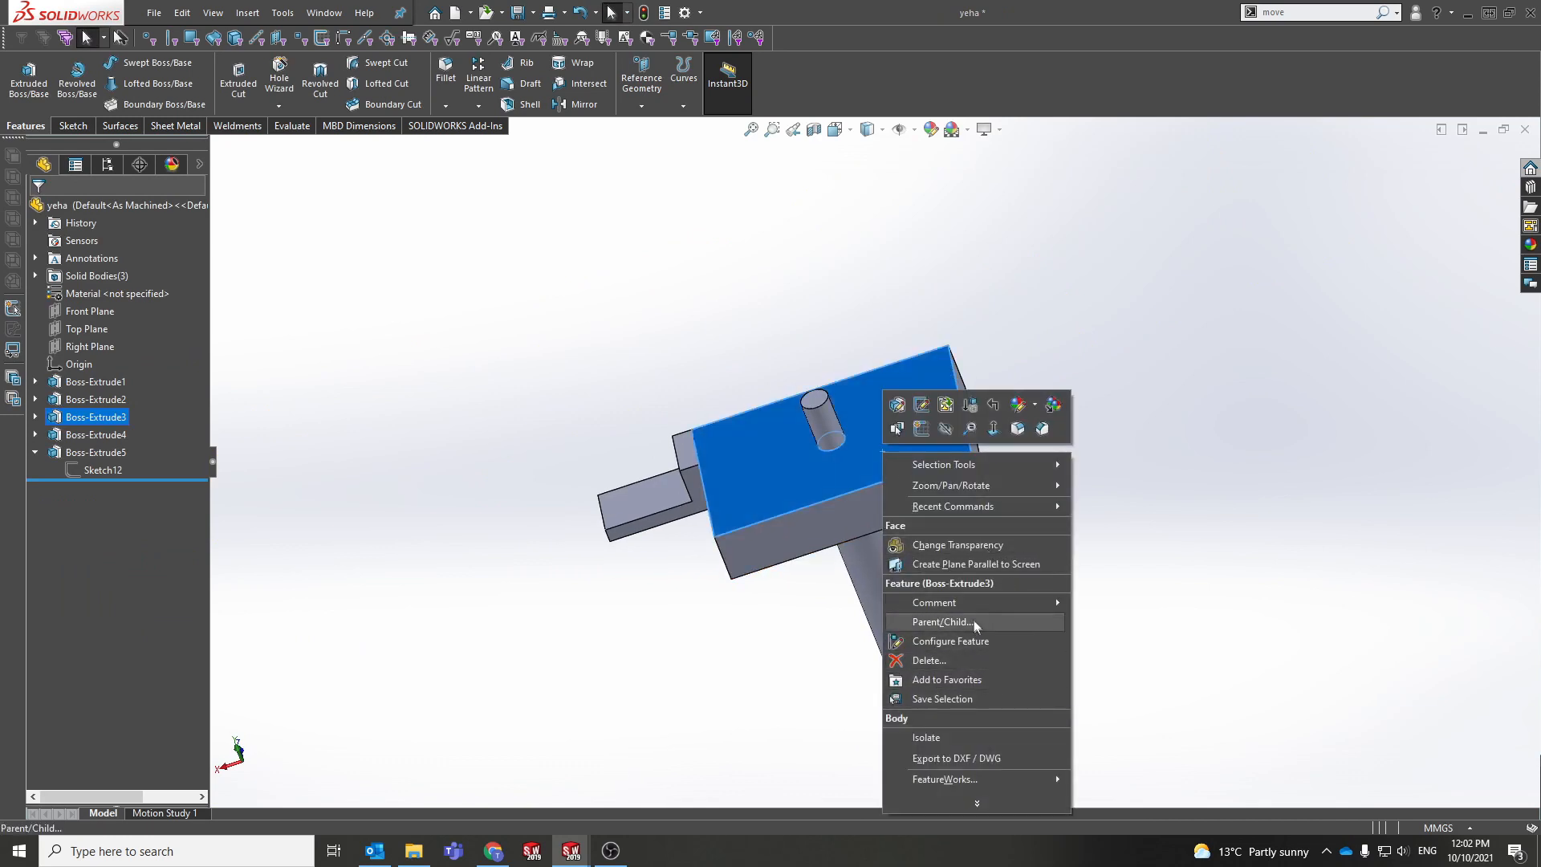
click(1240, 579)
scroll(1060, 603, up, 3)
ctrl+middle_drag(1046, 581, 965, 535)
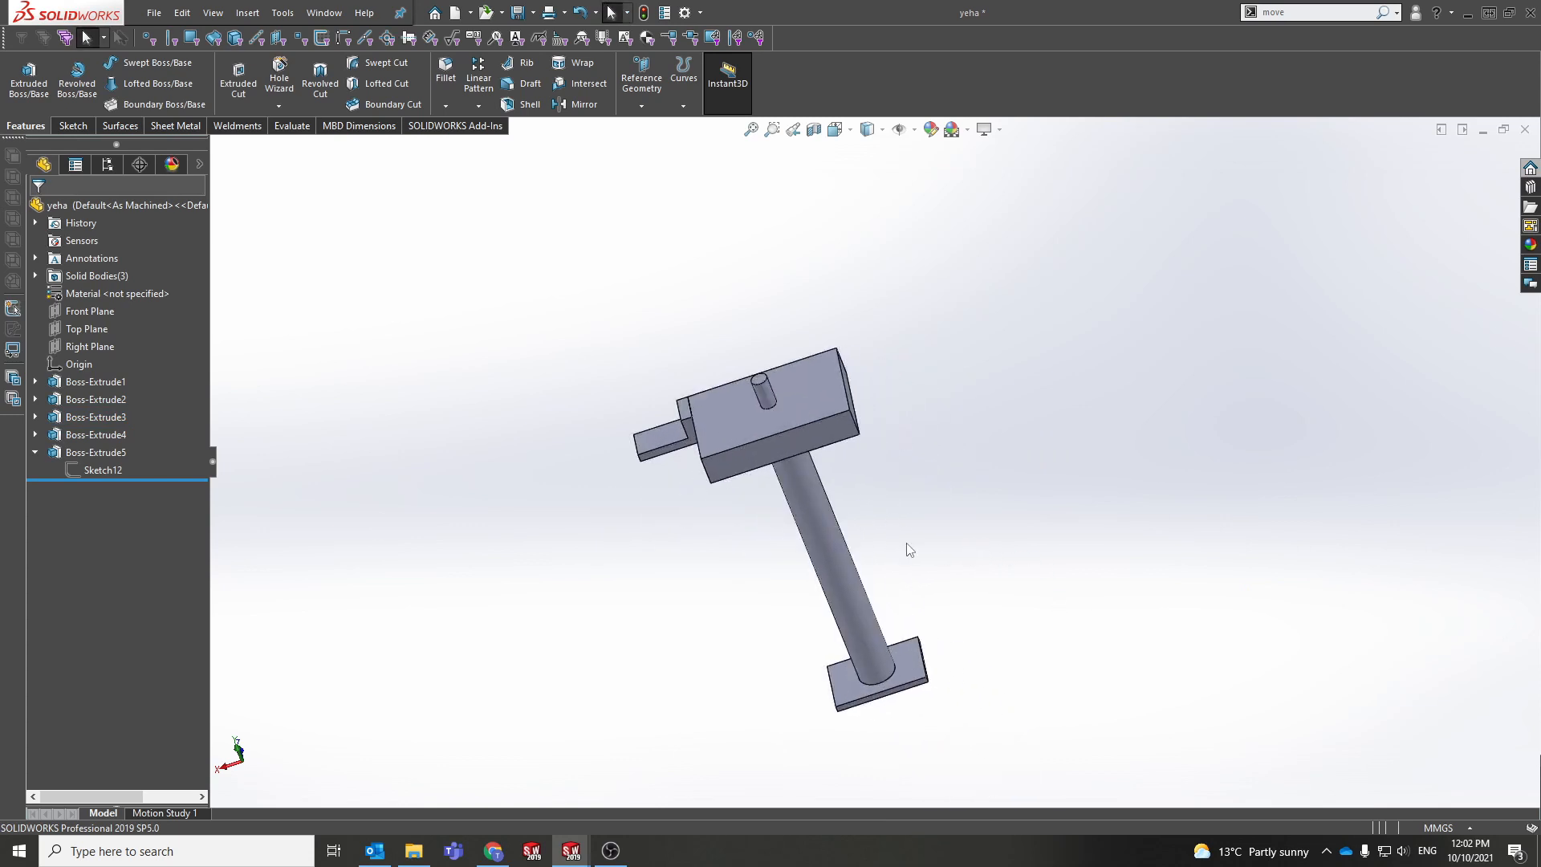
click(238, 127)
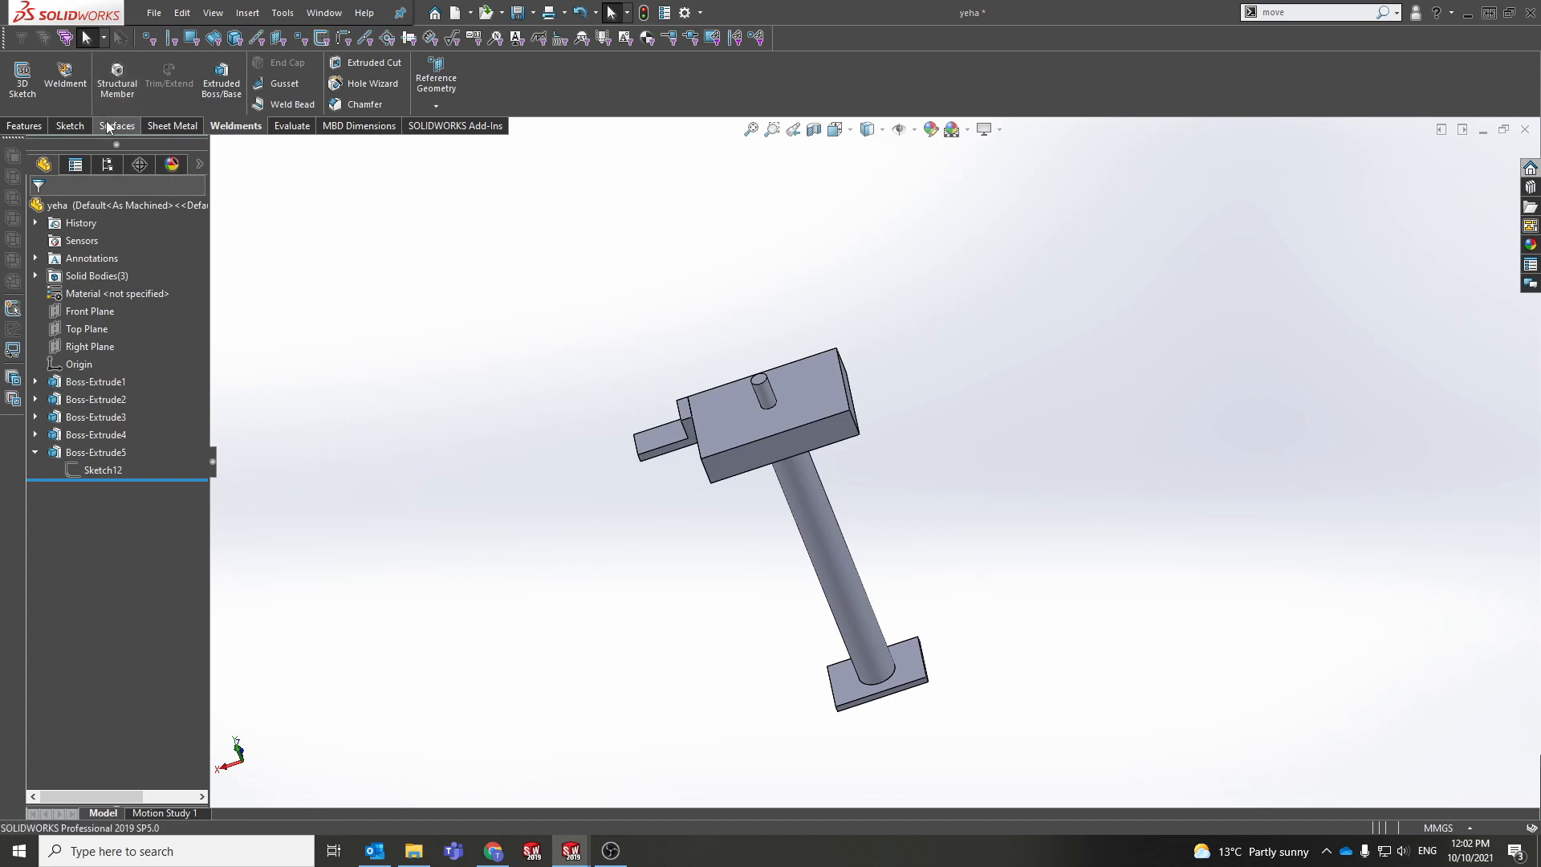
click(114, 89)
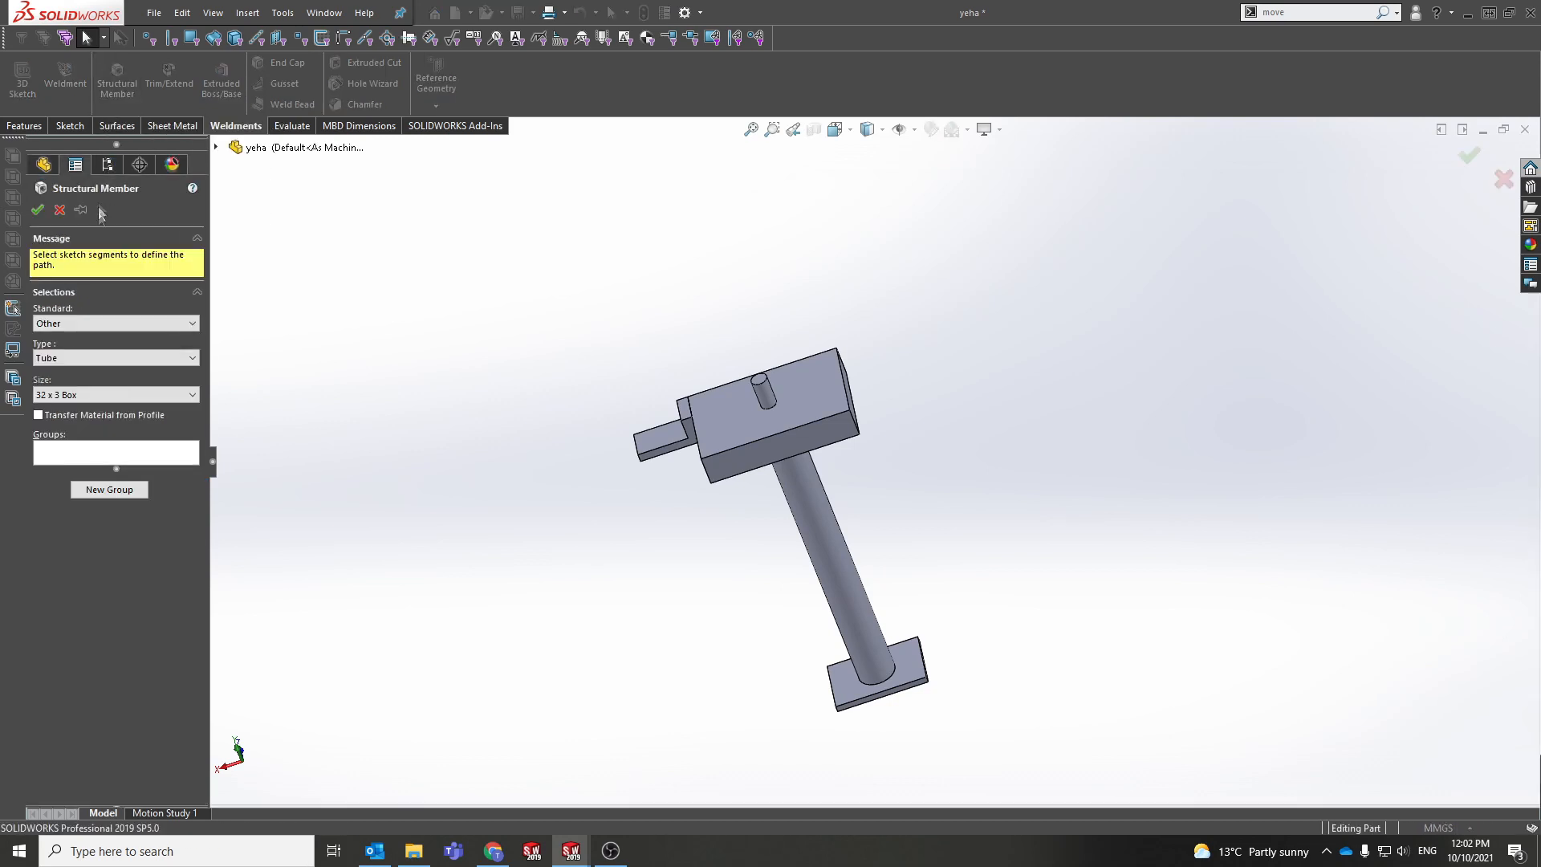
key(Escape)
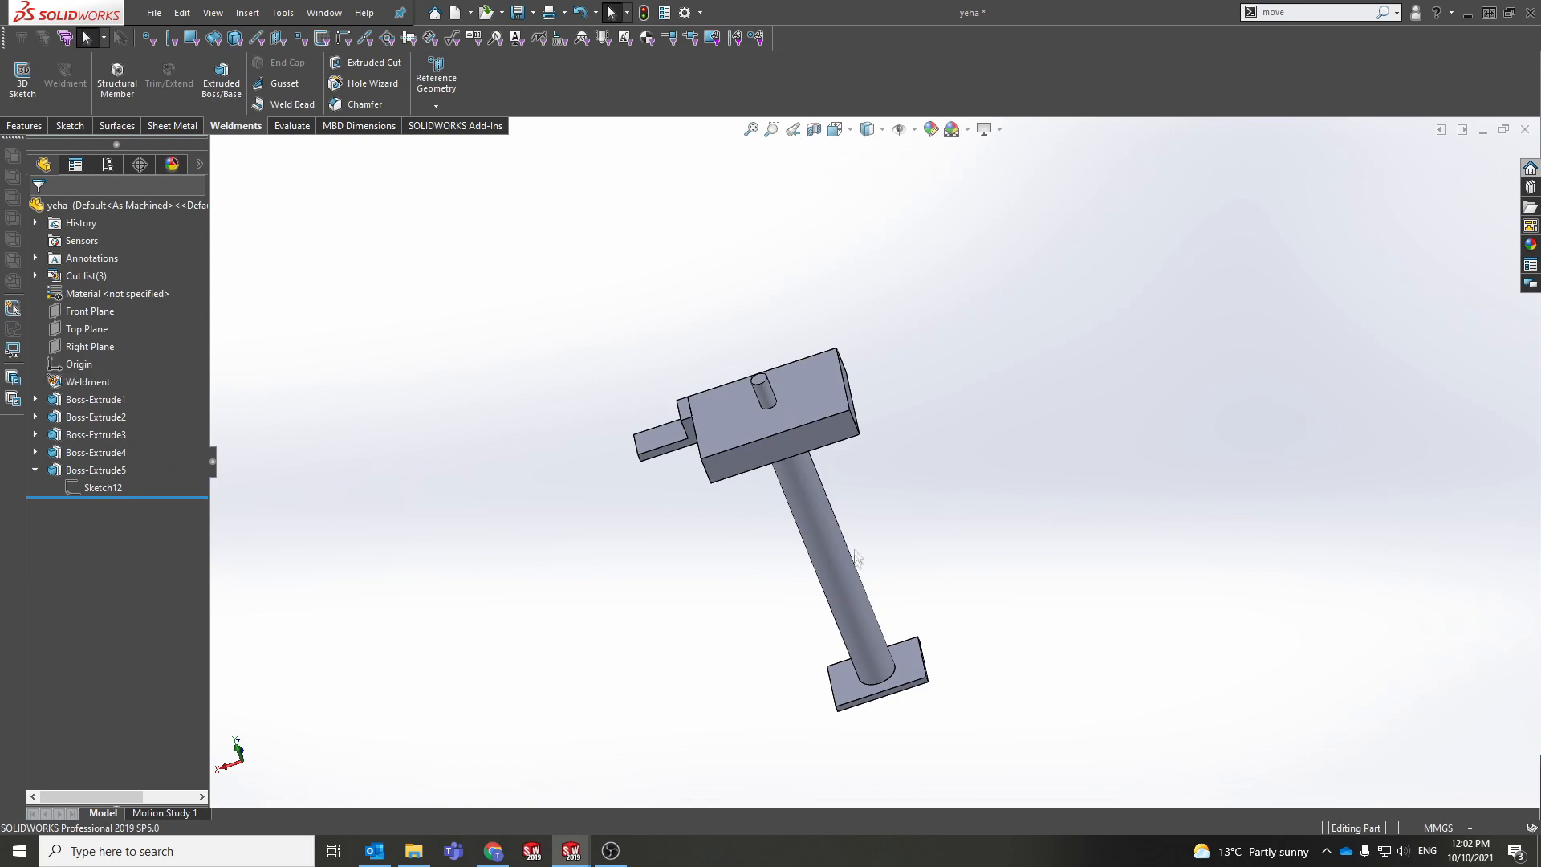
Step: Try Insert into New Part from the top flange face
middle_drag(684, 480, 718, 431)
scroll(822, 426, down, 3)
scroll(681, 398, down, 3)
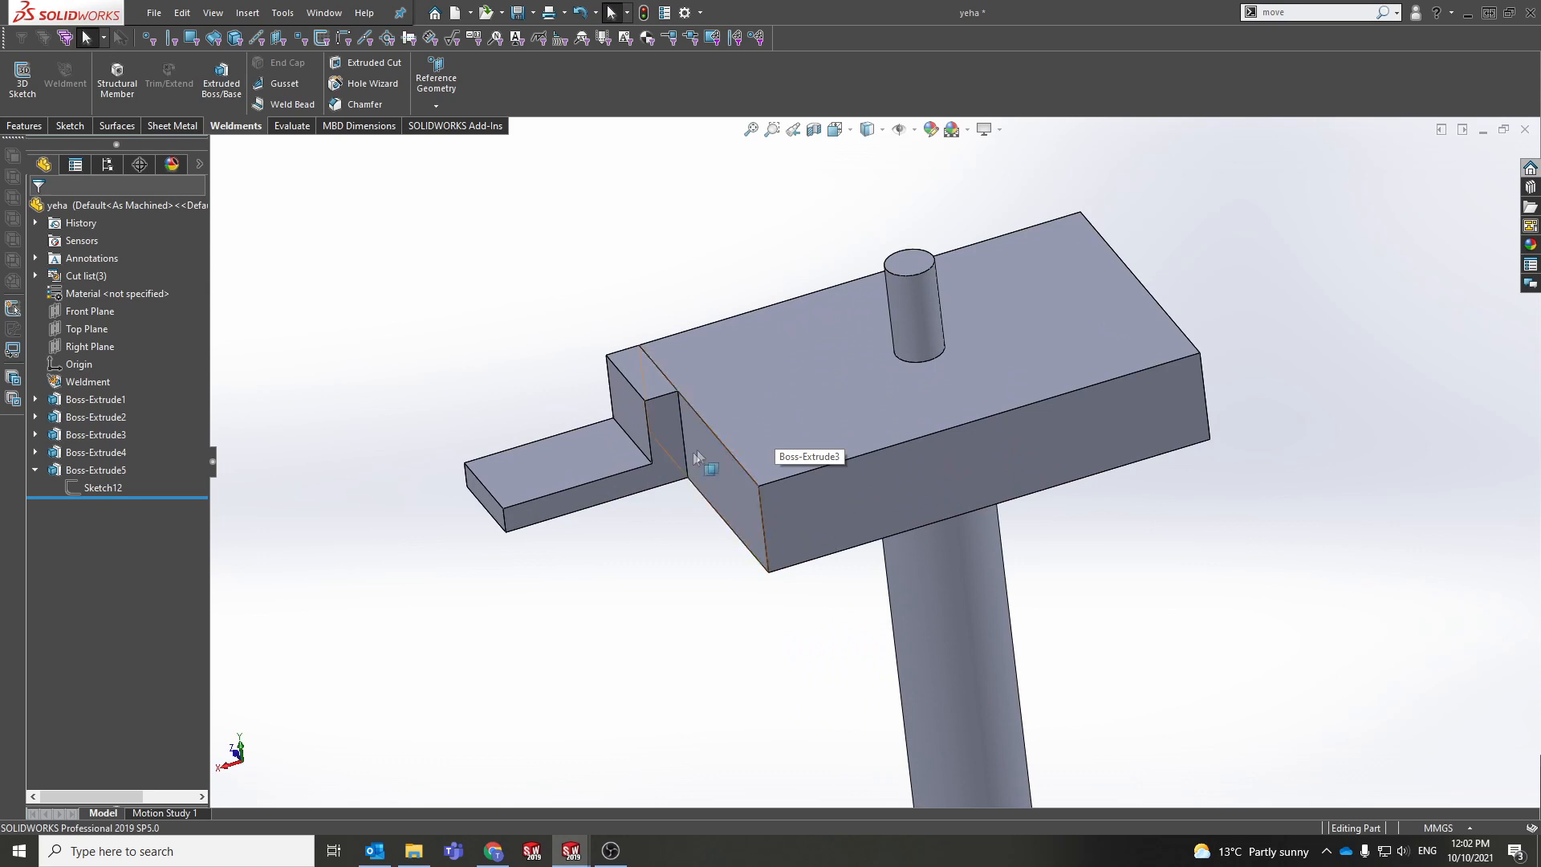
right_click(591, 467)
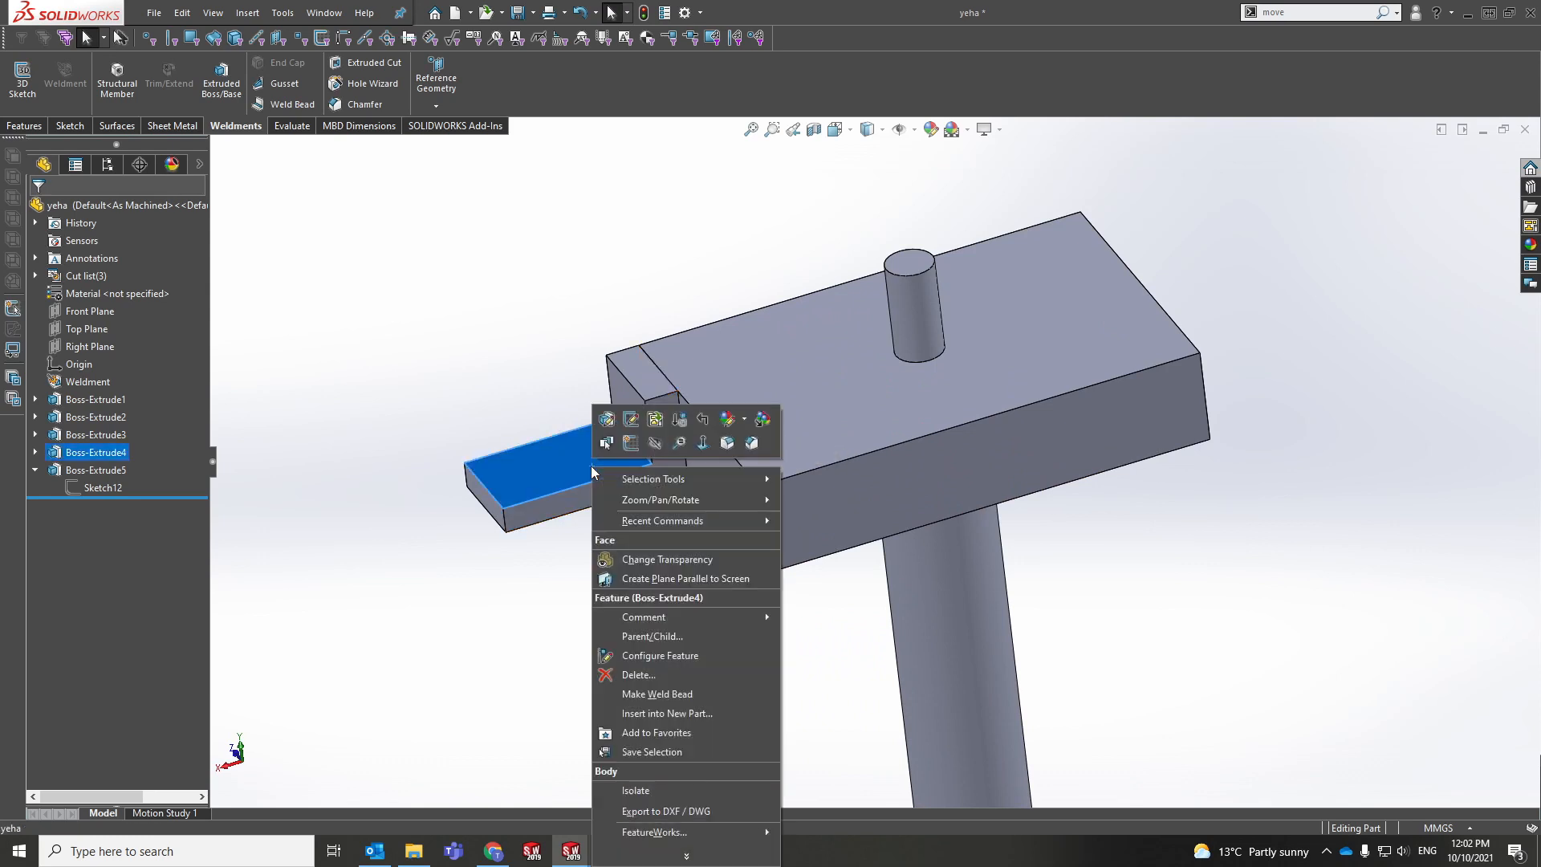
click(725, 710)
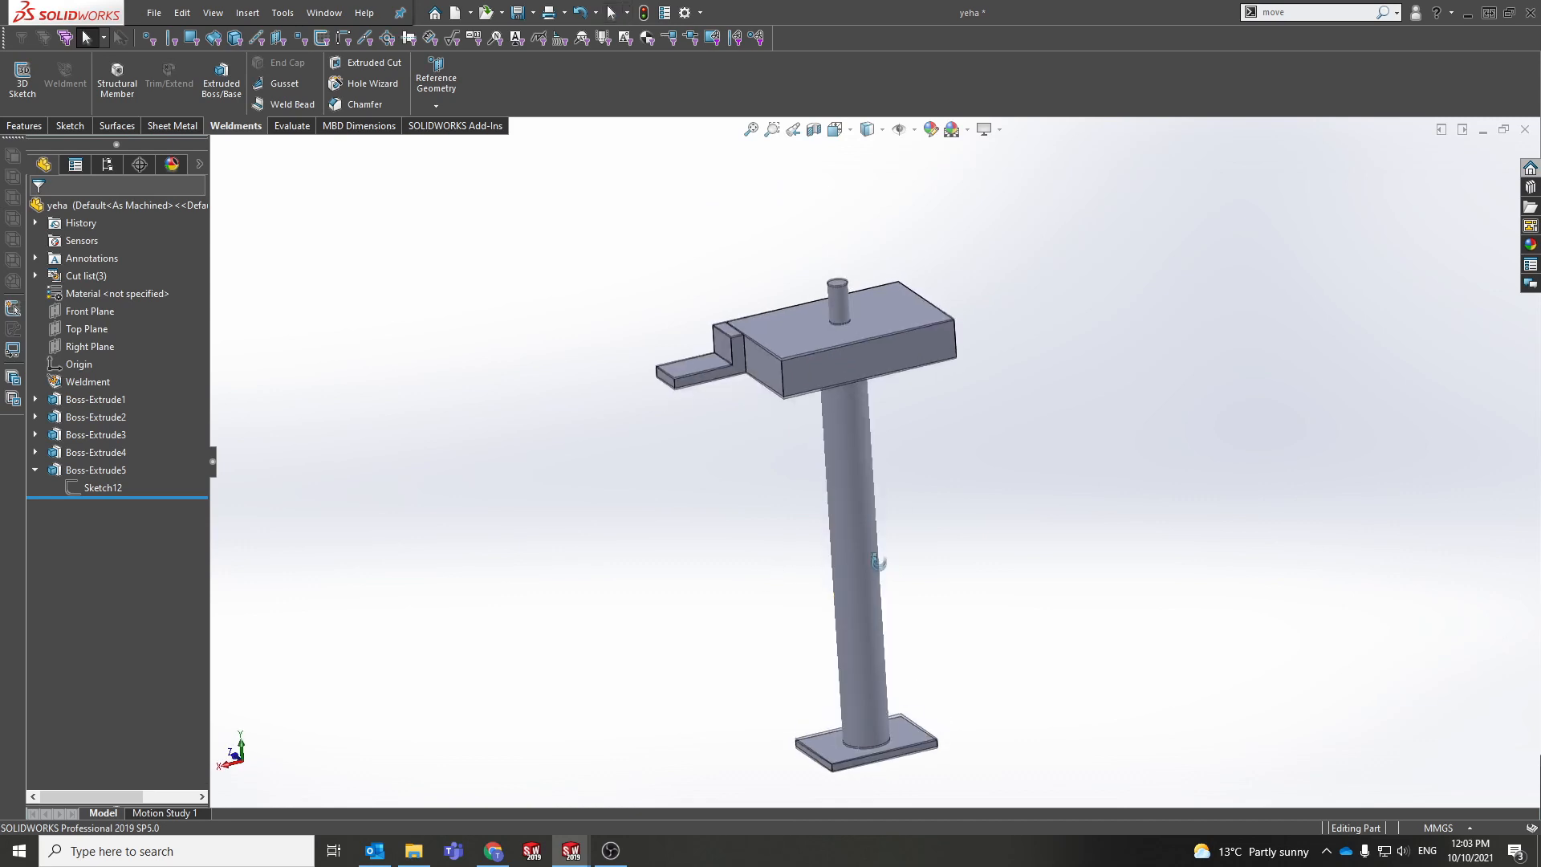
Step: Choose Insert into New Part on the post body so Boss-Extrude2 is listed for transfer
right_click(865, 523)
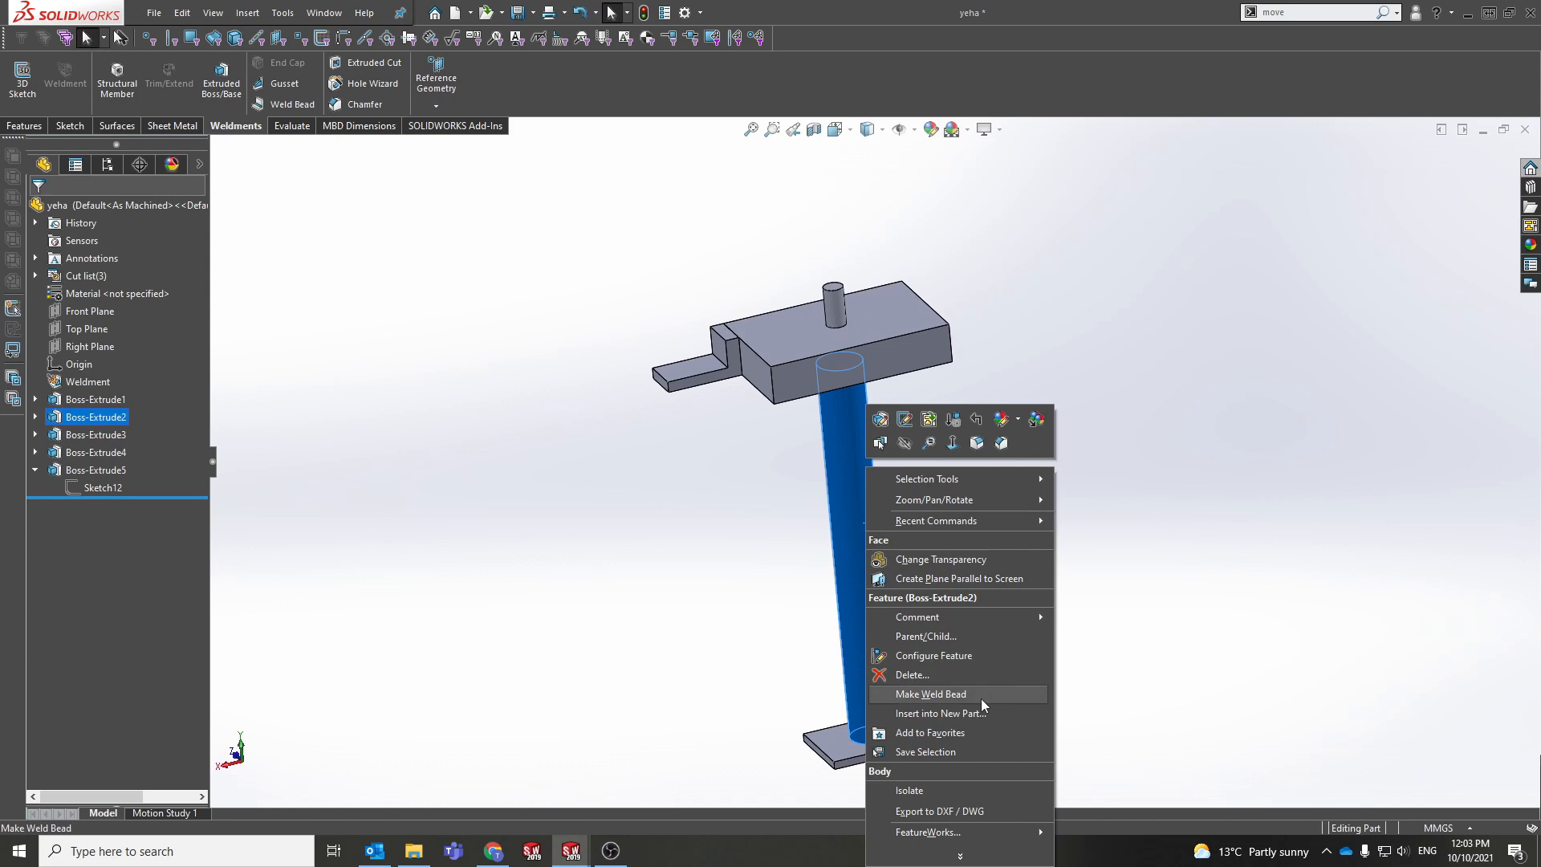
click(979, 718)
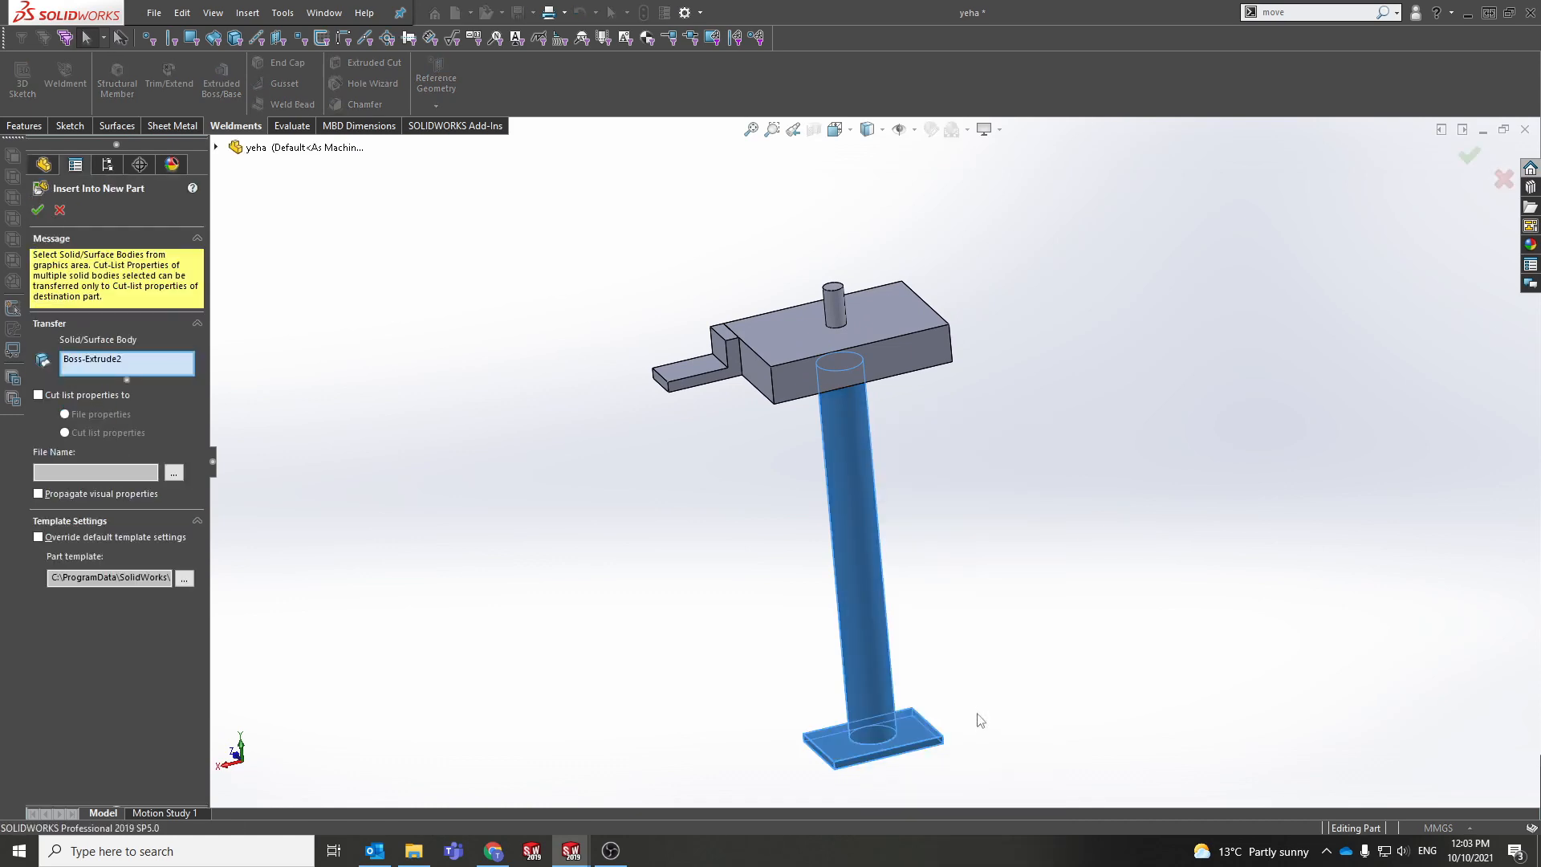
scroll(886, 776, down, 4)
middle_drag(897, 754, 815, 624)
middle_drag(859, 522, 870, 570)
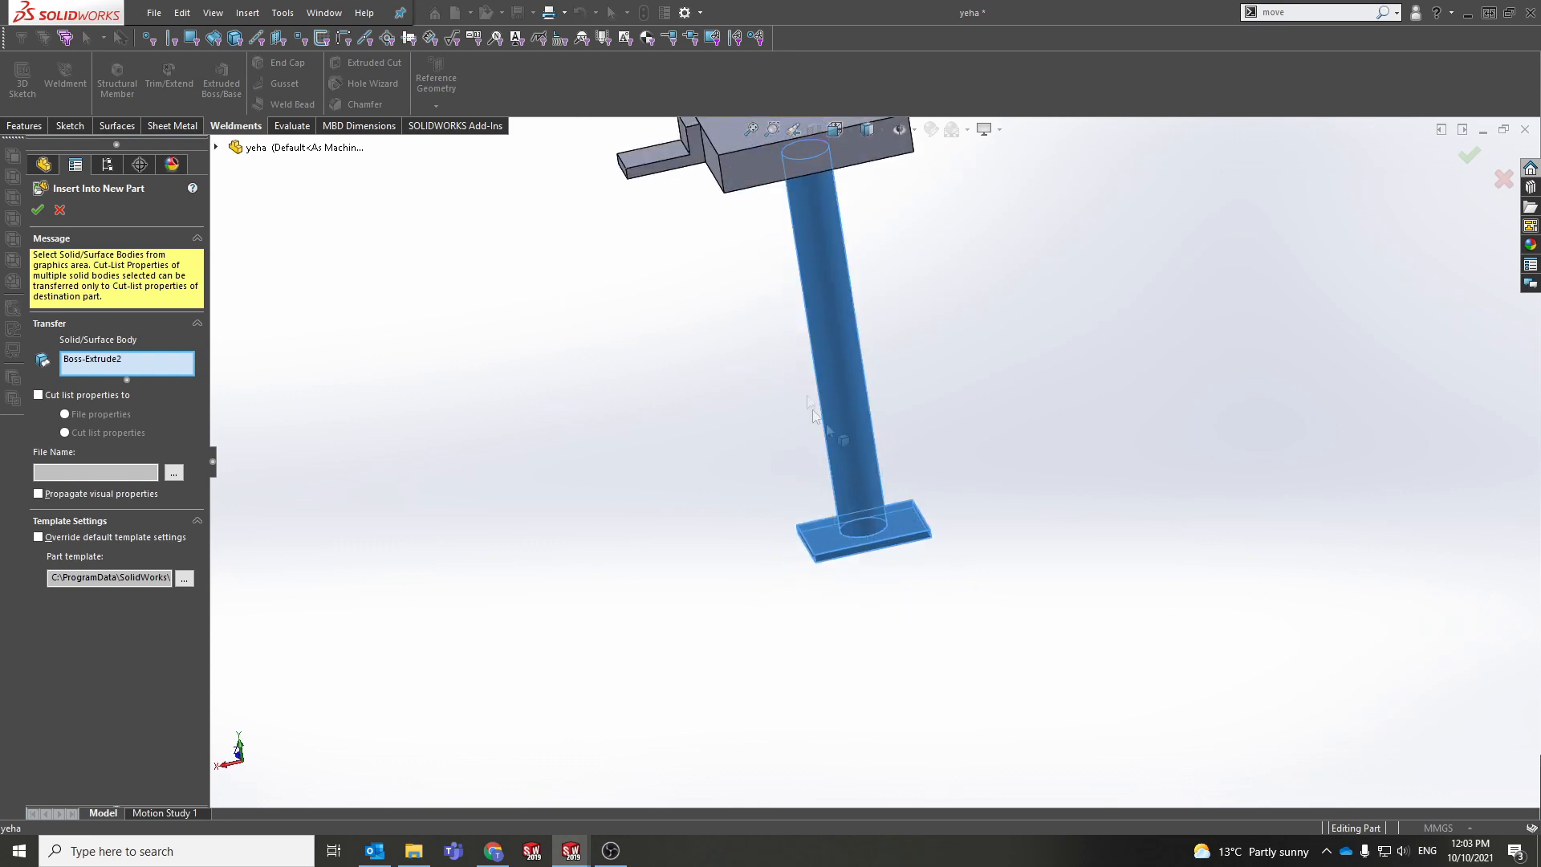
scroll(827, 183, up, 1)
middle_drag(814, 340, 802, 505)
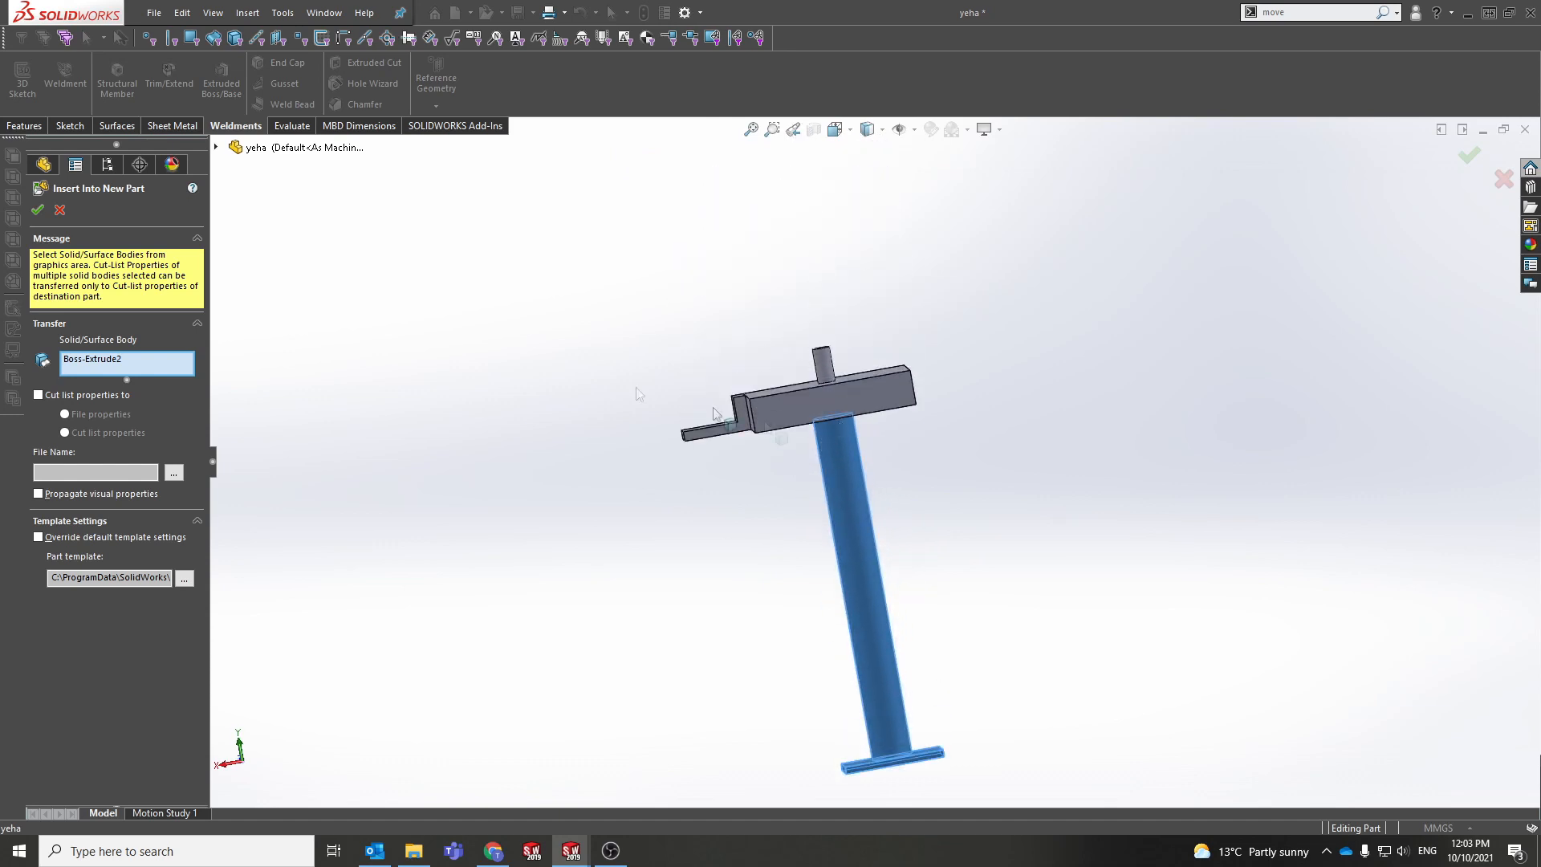
Step: Cancel Insert Into New Part and orbit the stand to see its top faces
click(59, 212)
scroll(822, 419, down, 5)
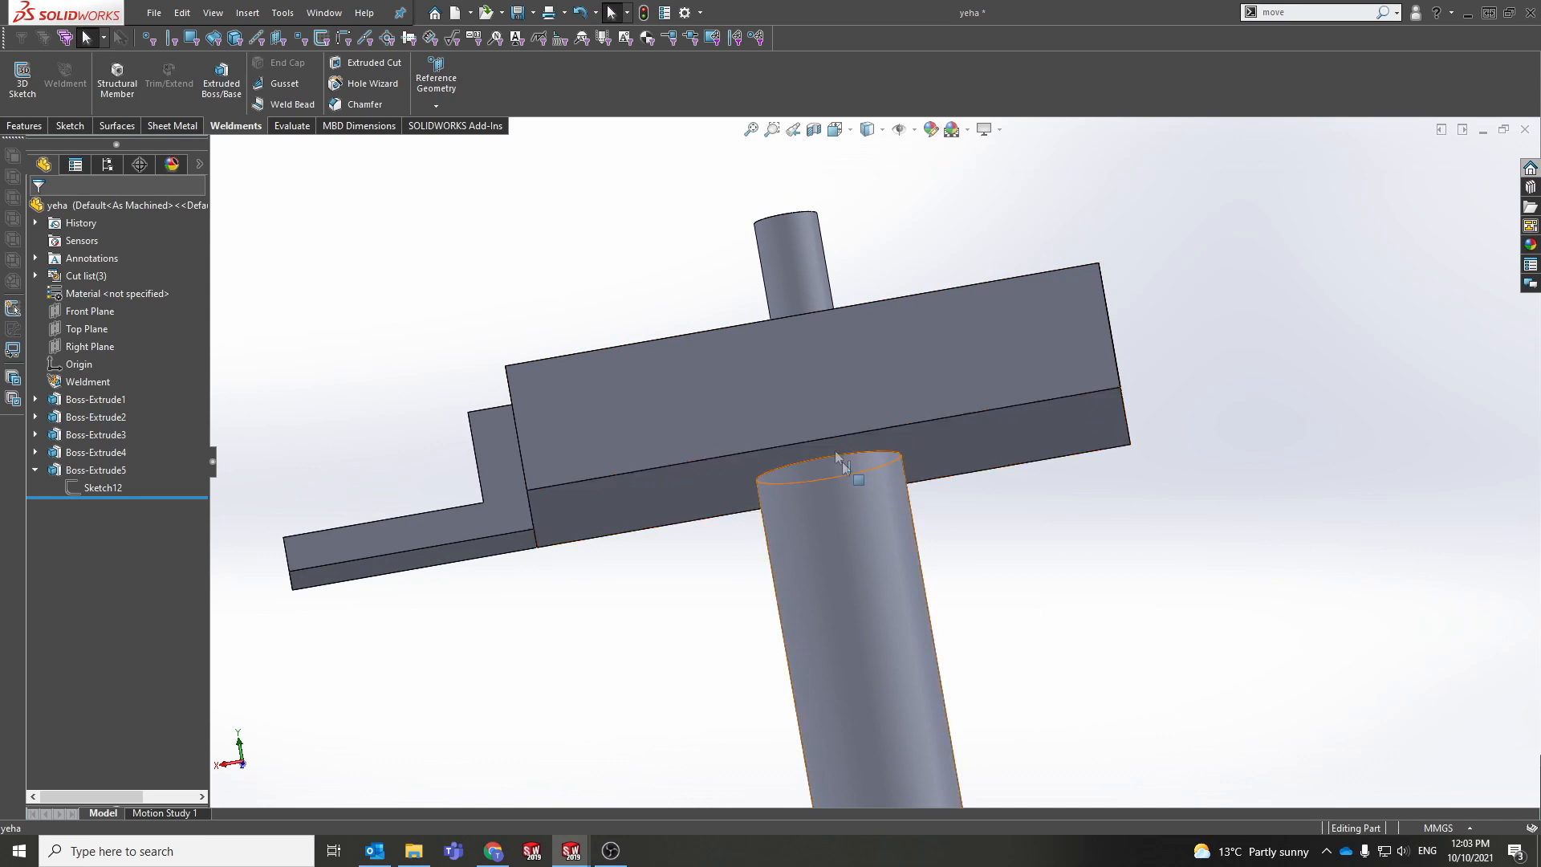
middle_drag(912, 460, 928, 504)
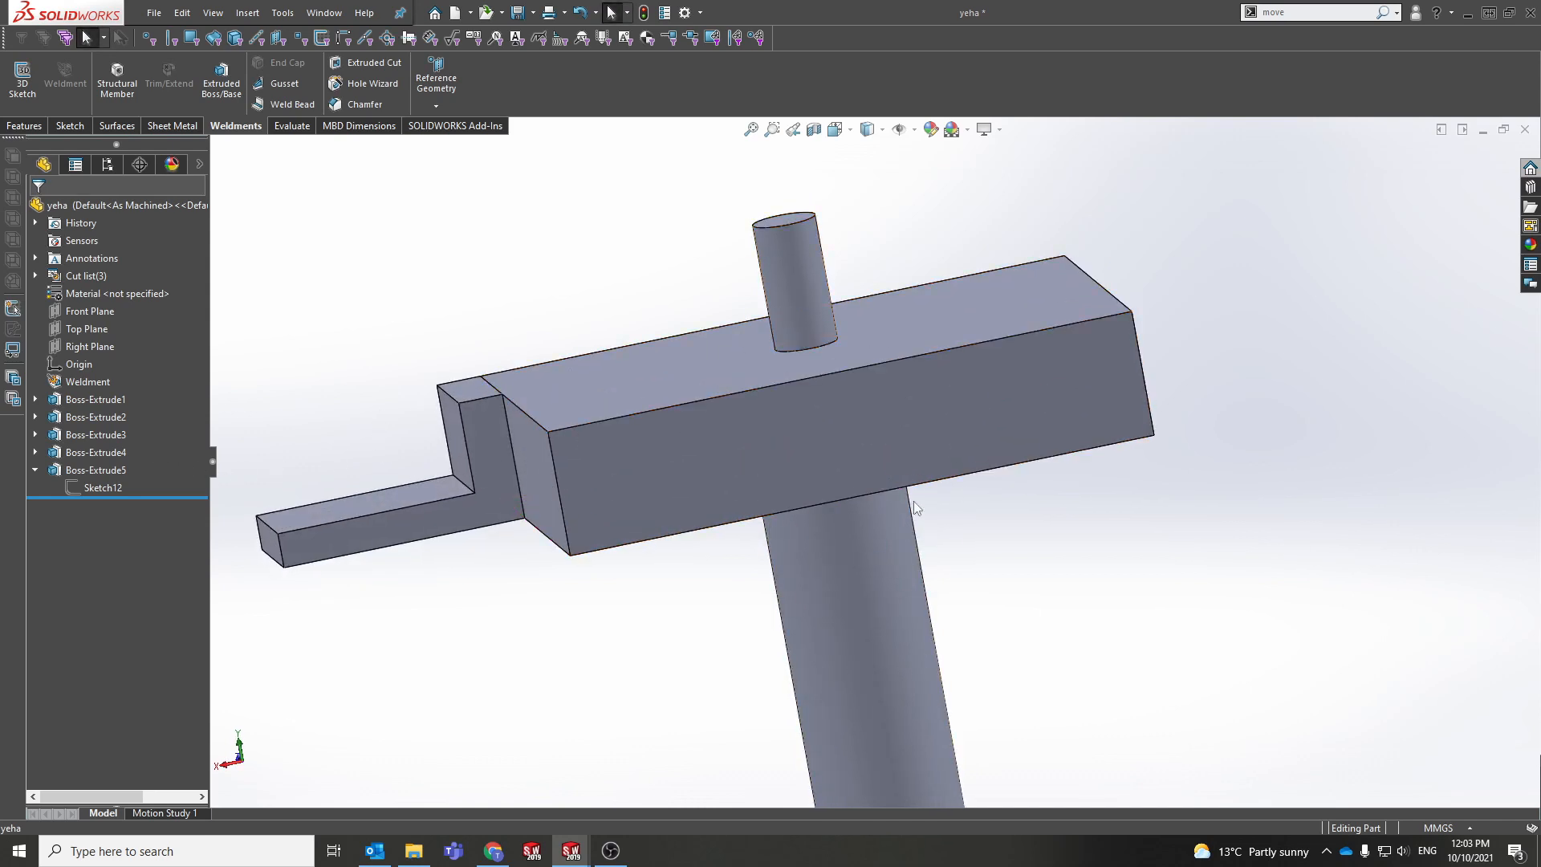
scroll(967, 554, up, 10)
scroll(803, 578, down, 6)
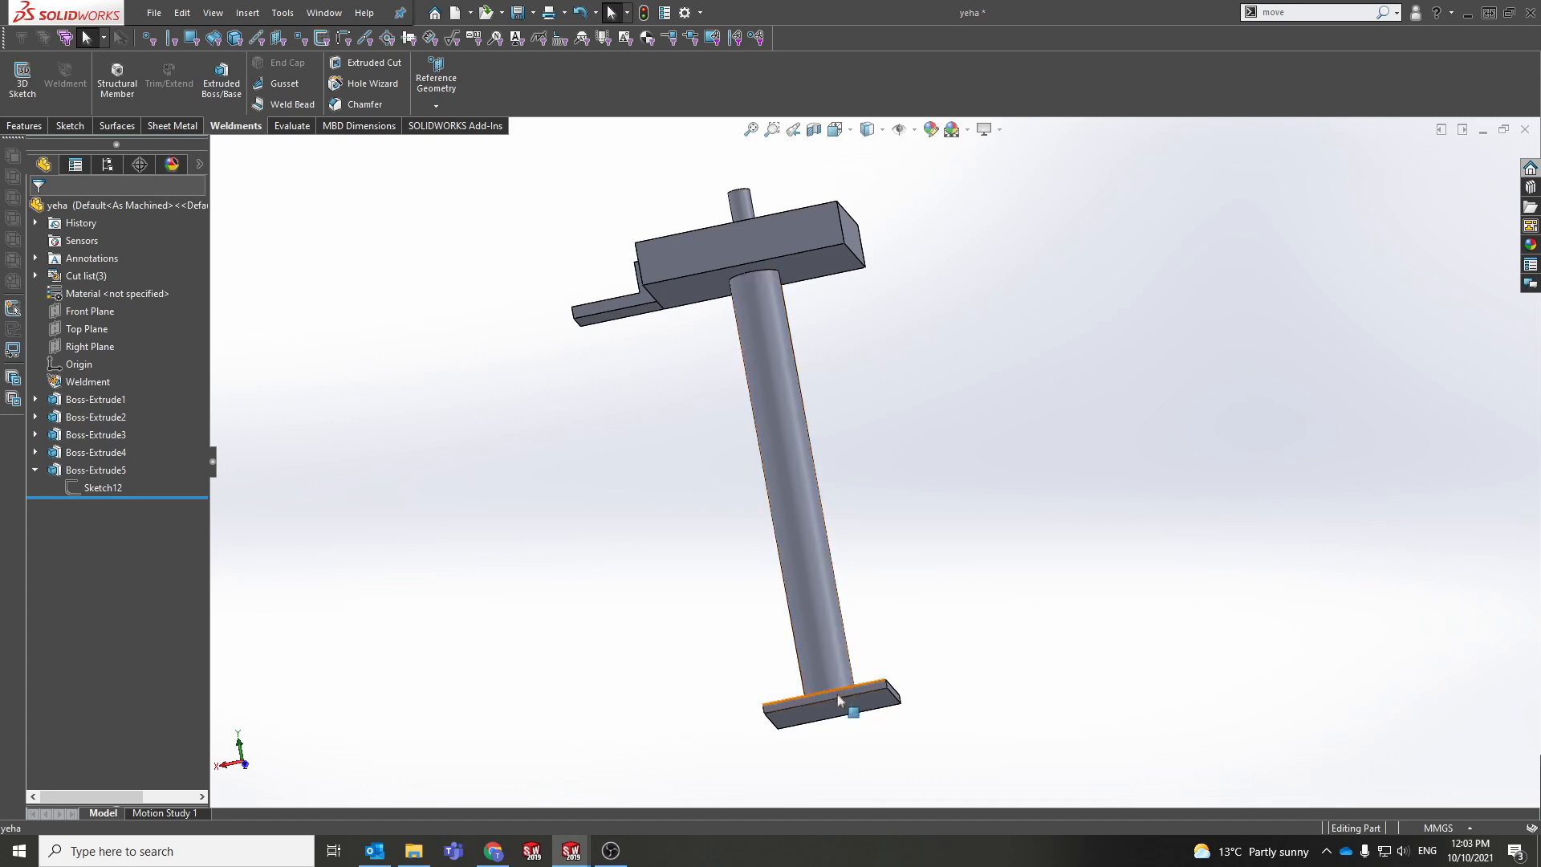
middle_drag(802, 468, 836, 561)
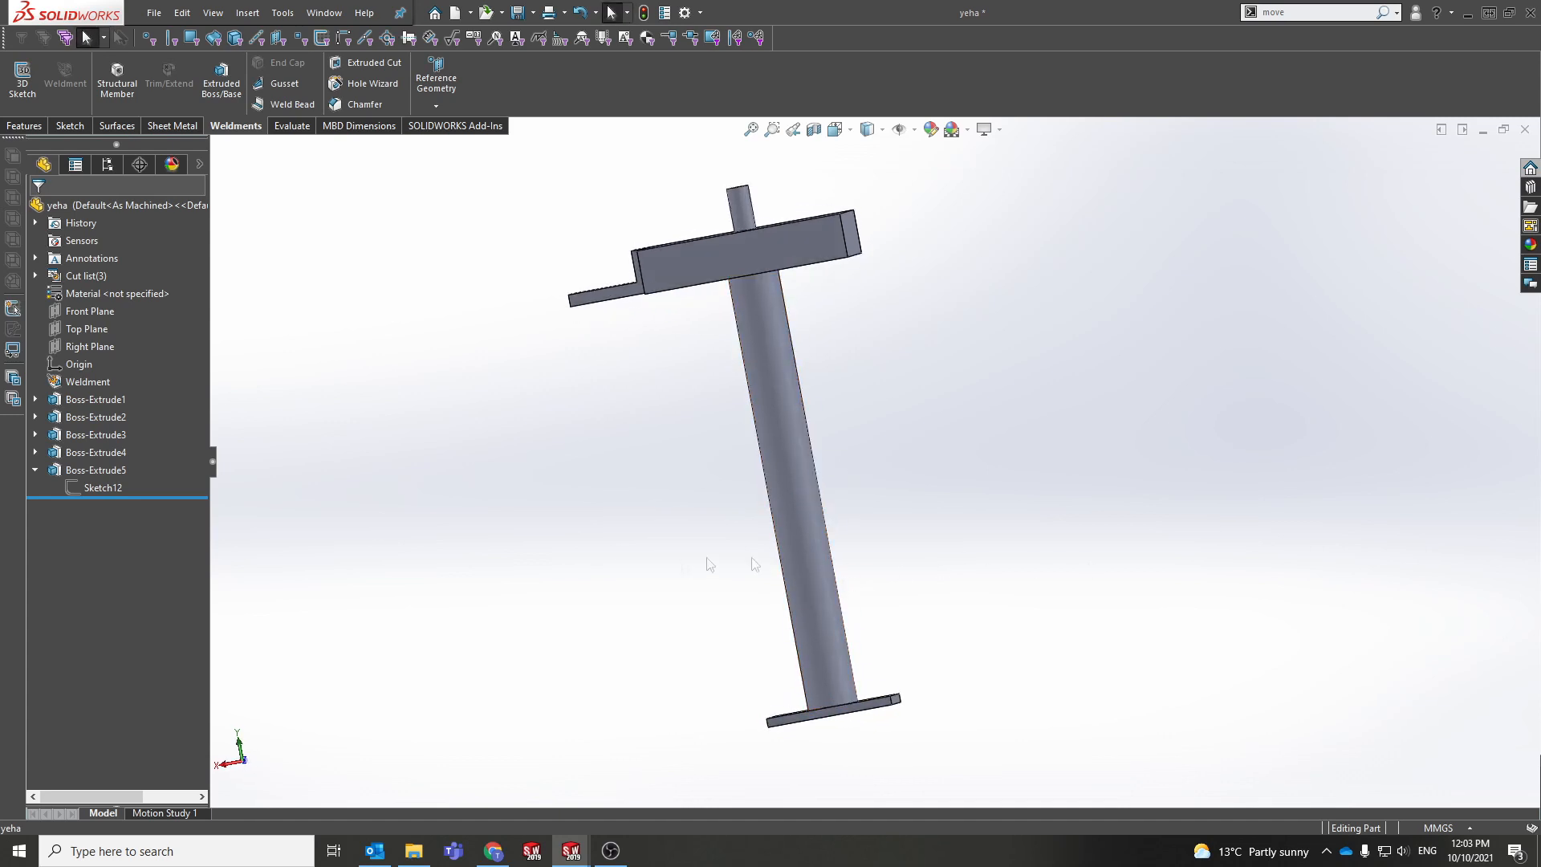
middle_drag(878, 509, 850, 450)
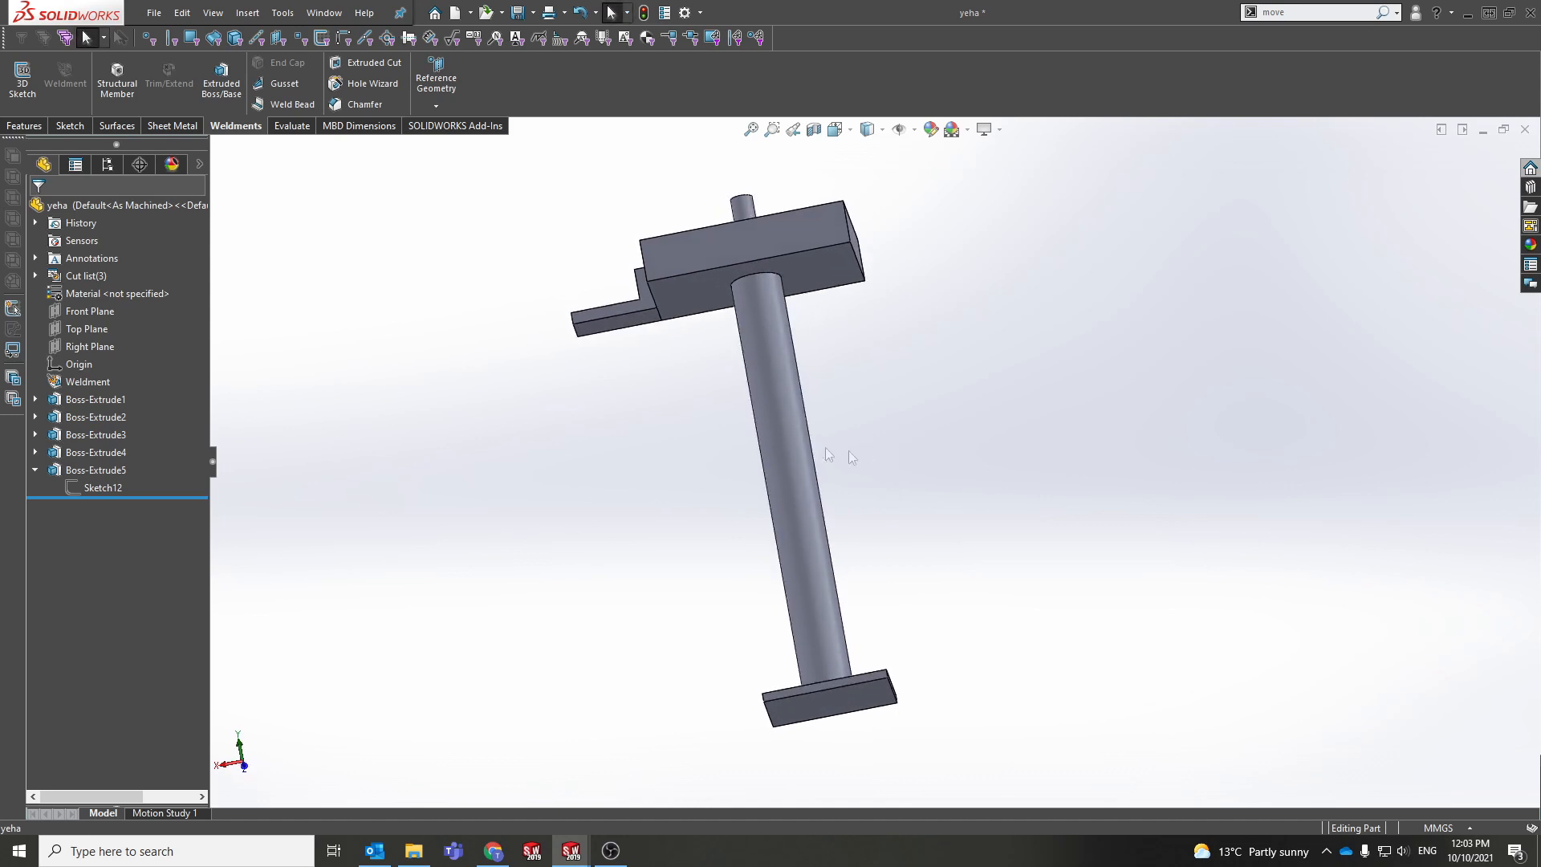
Step: Open the Reference Geometry dropdown from the Features tab
click(439, 105)
click(645, 185)
click(36, 125)
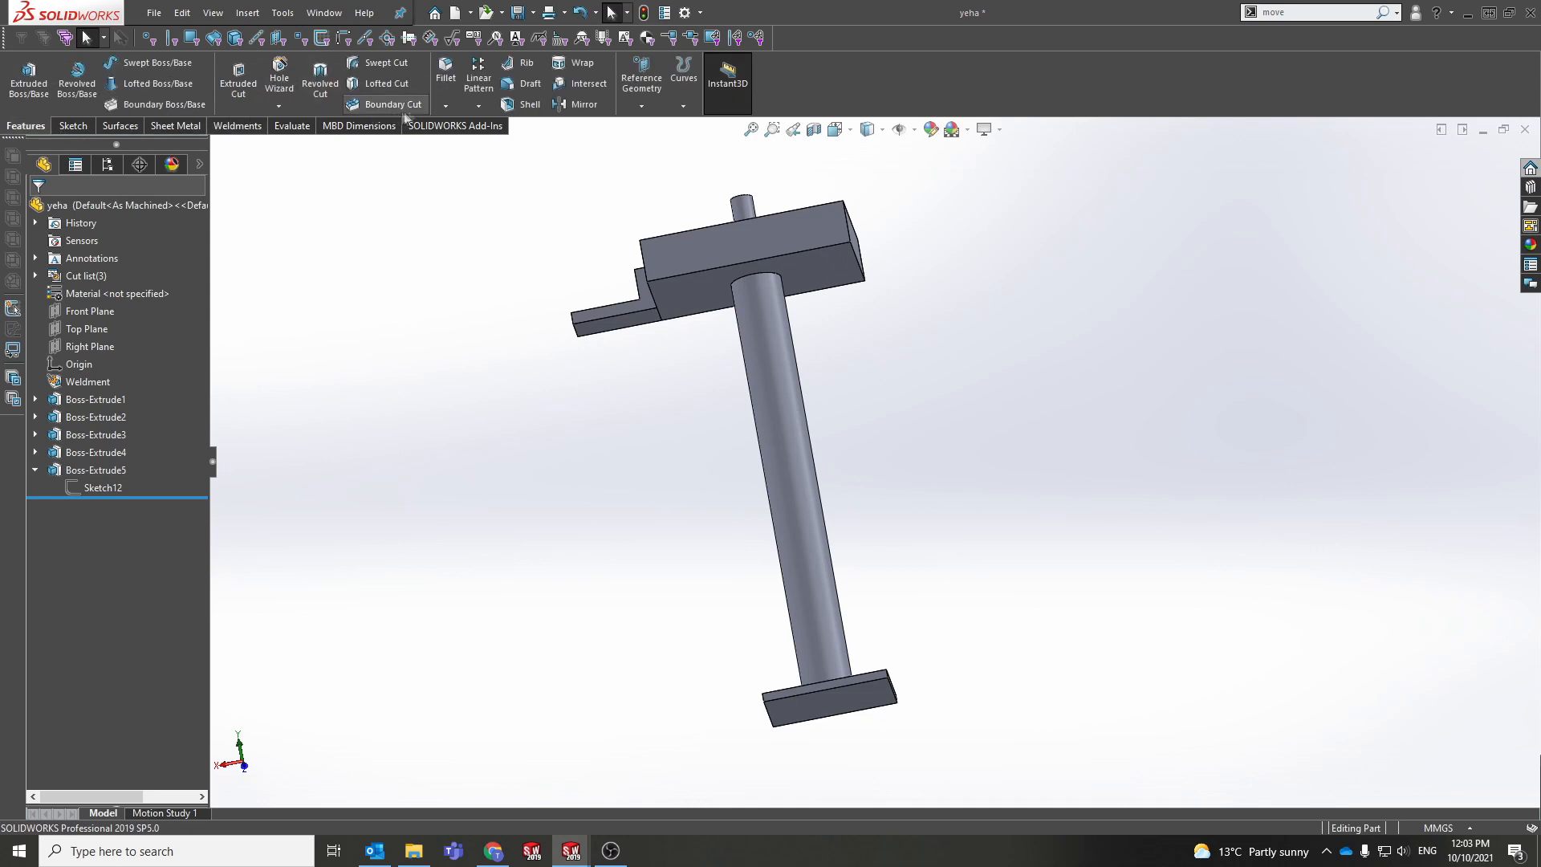
click(641, 105)
Step: Create Plane3 offset 200 mm from the base's bottom face, flipped upward through the post
click(667, 124)
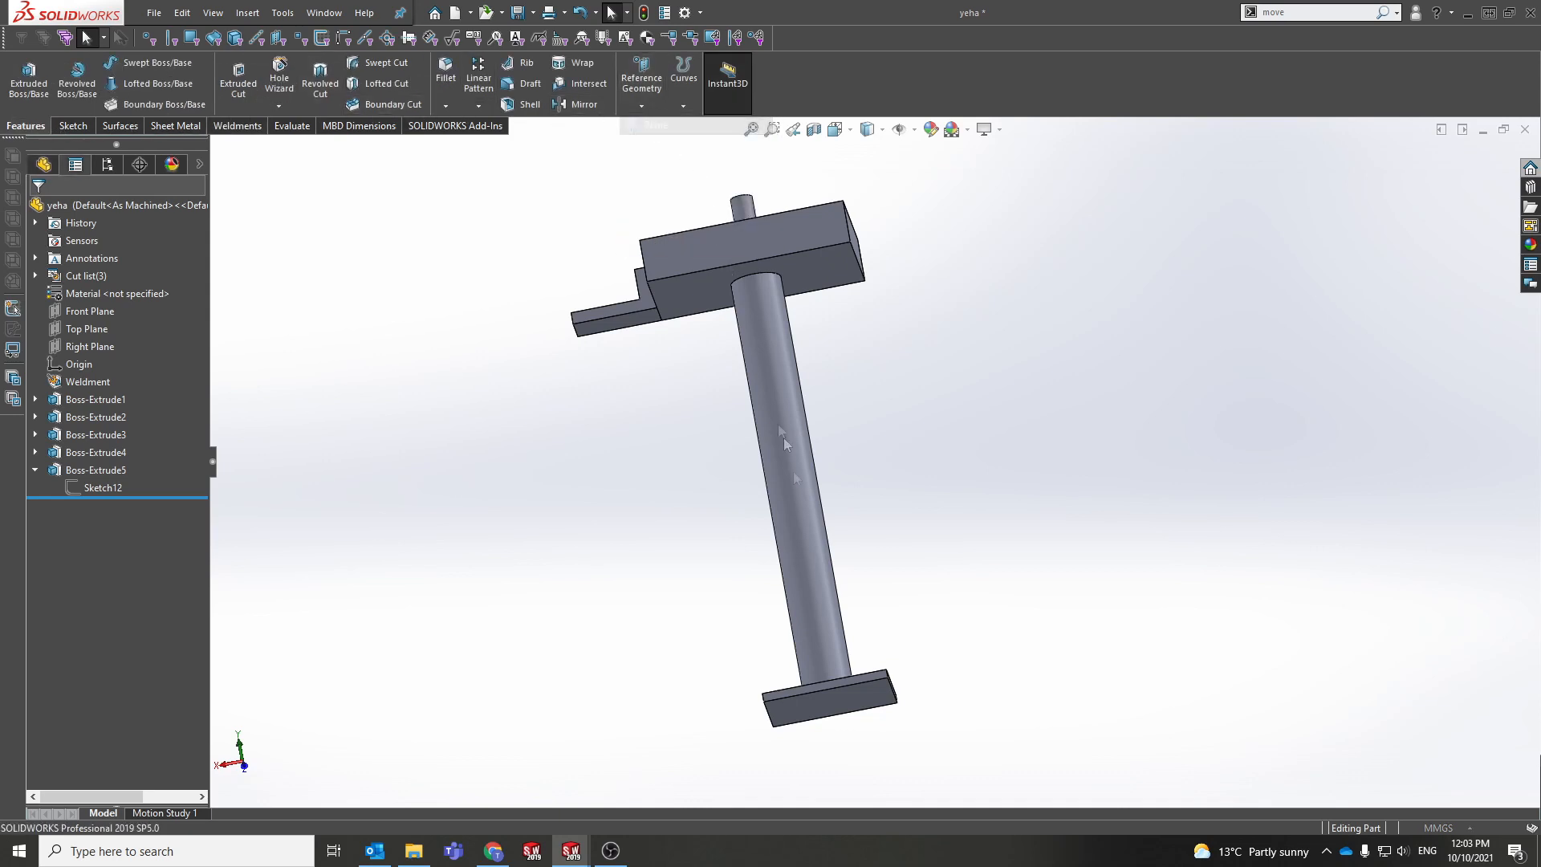
click(850, 694)
click(134, 407)
scroll(843, 552, up, 4)
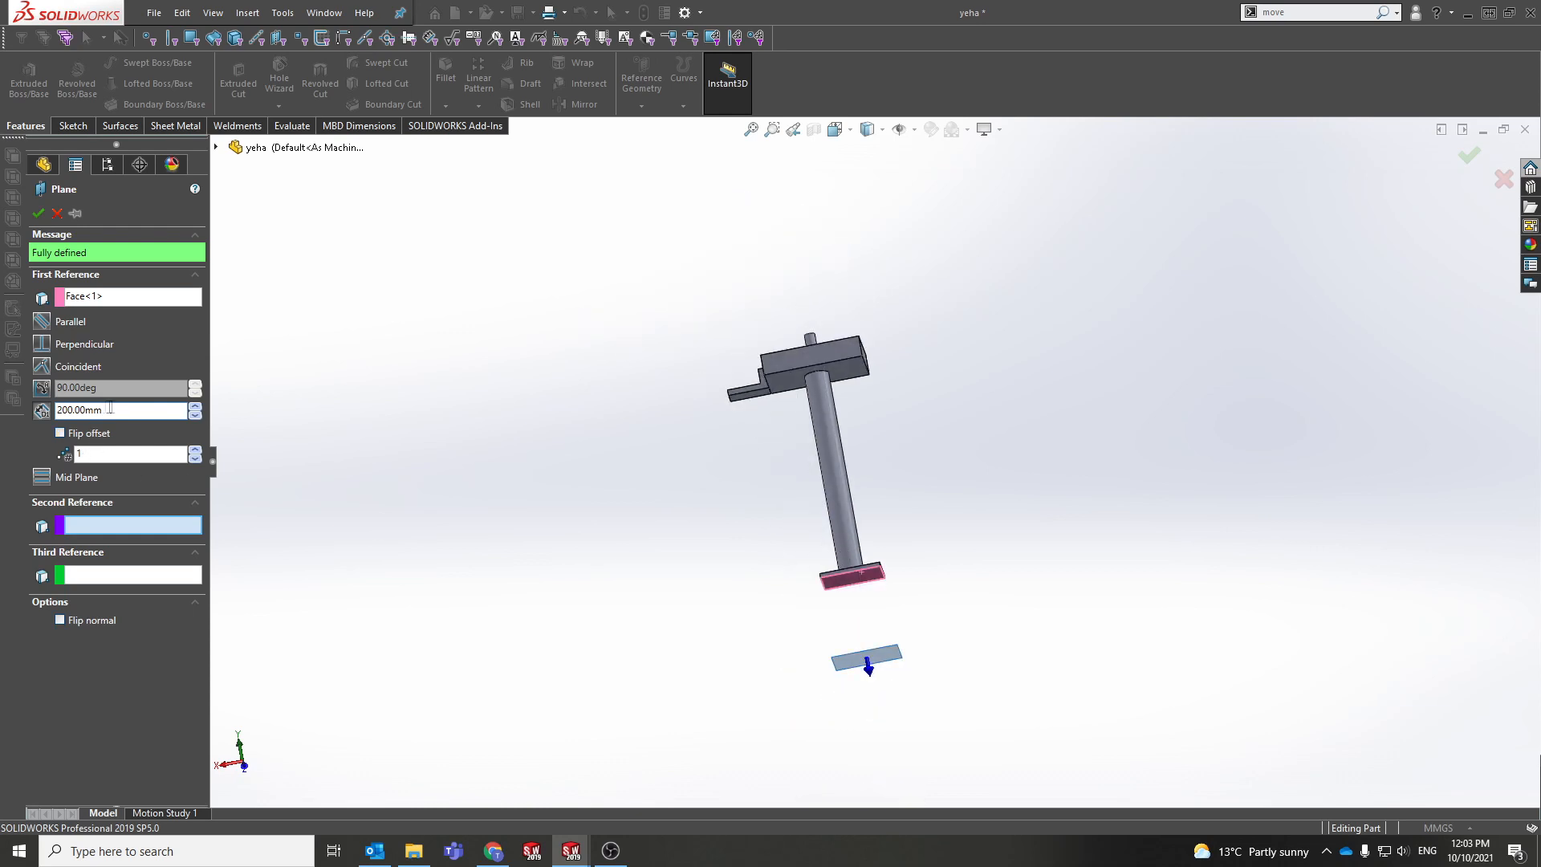
click(73, 438)
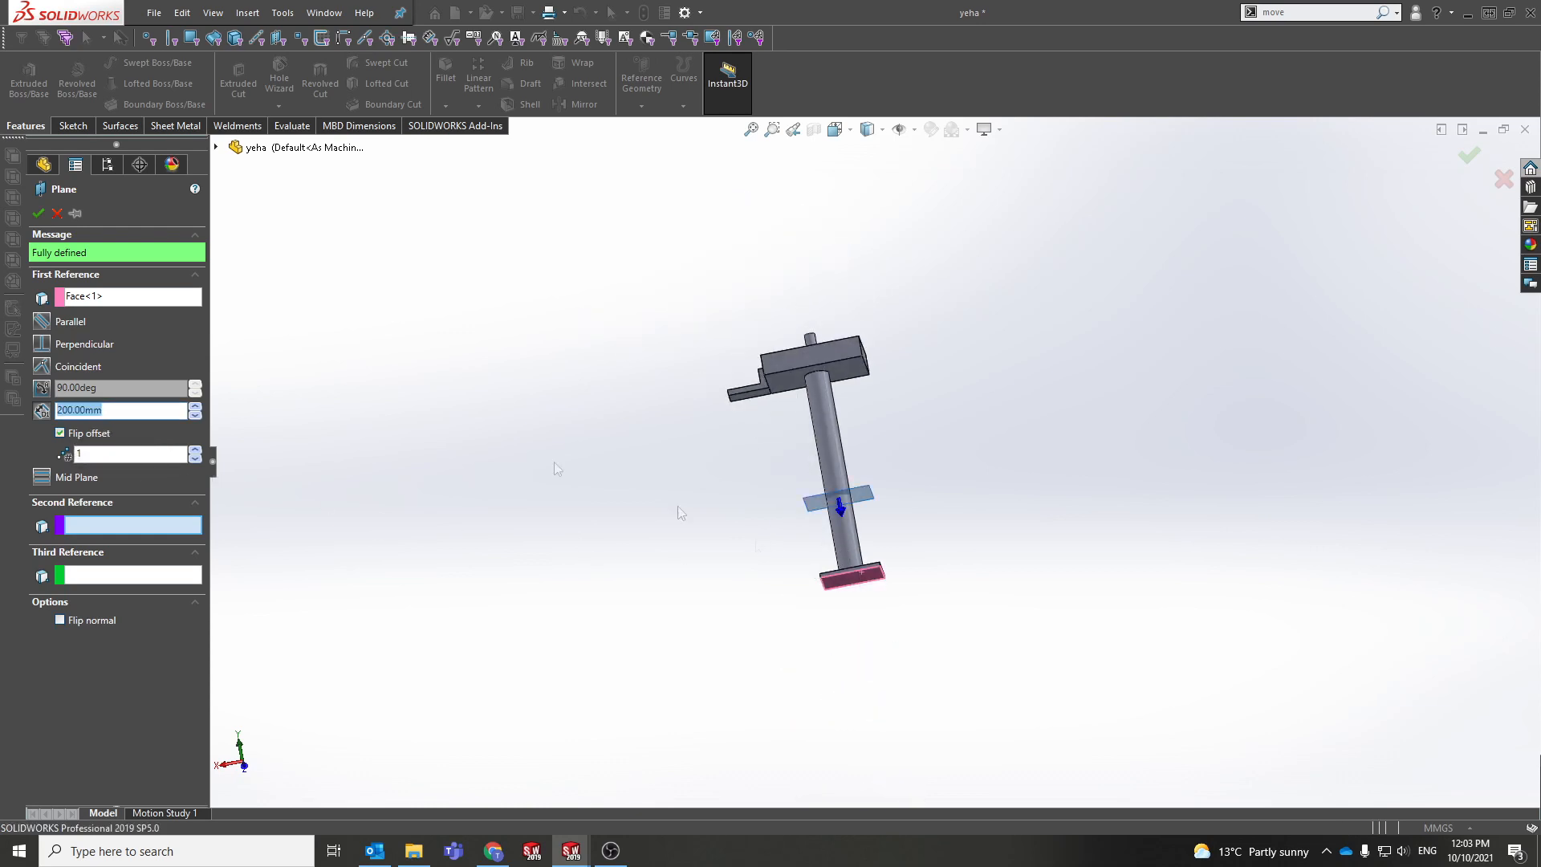
click(37, 212)
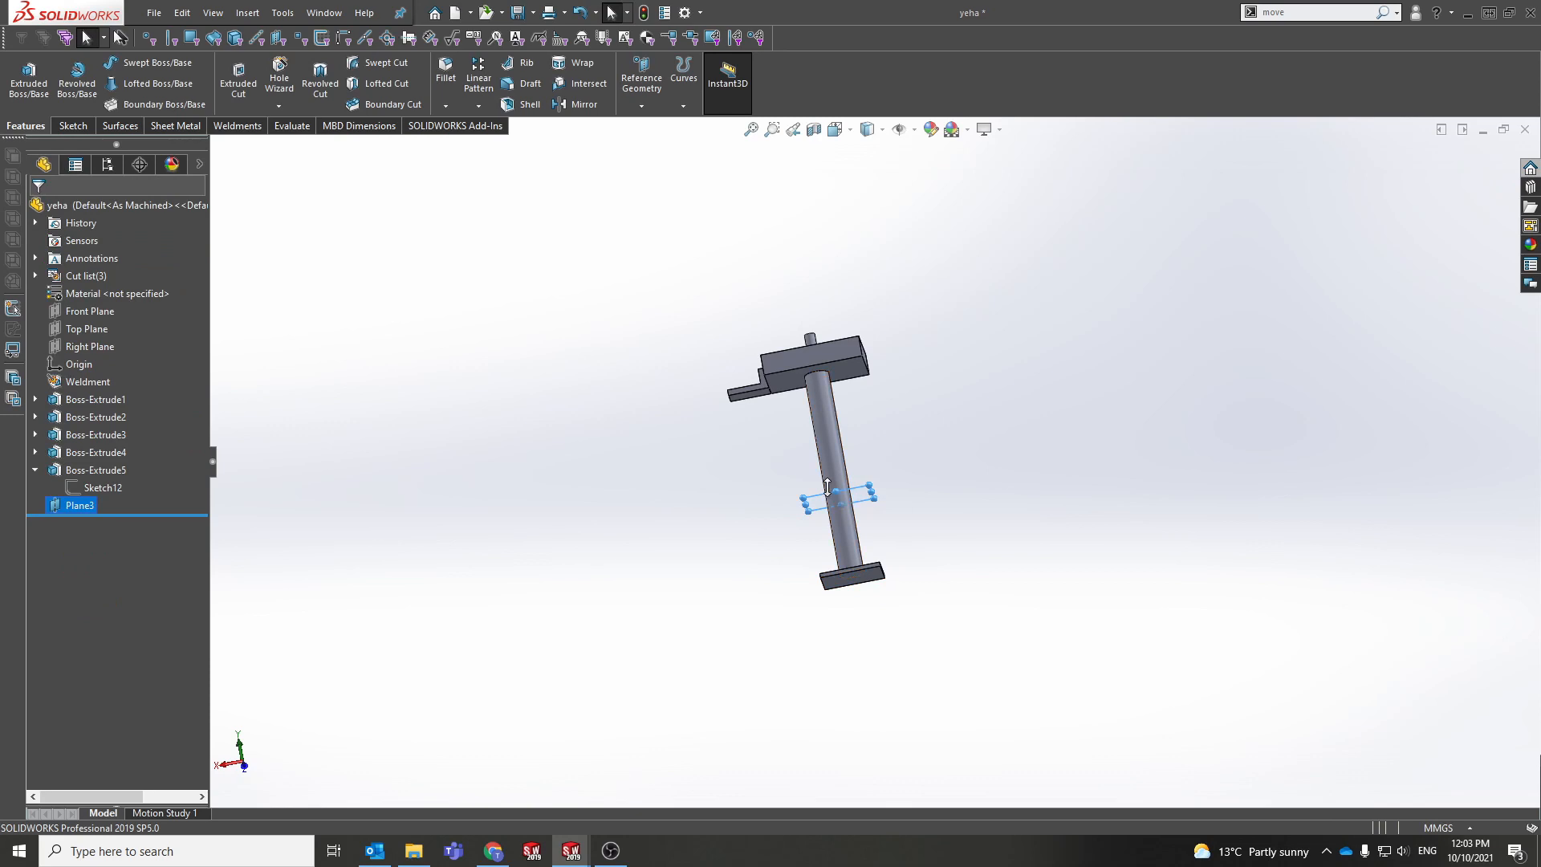
scroll(830, 488, down, 4)
middle_drag(828, 489, 763, 537)
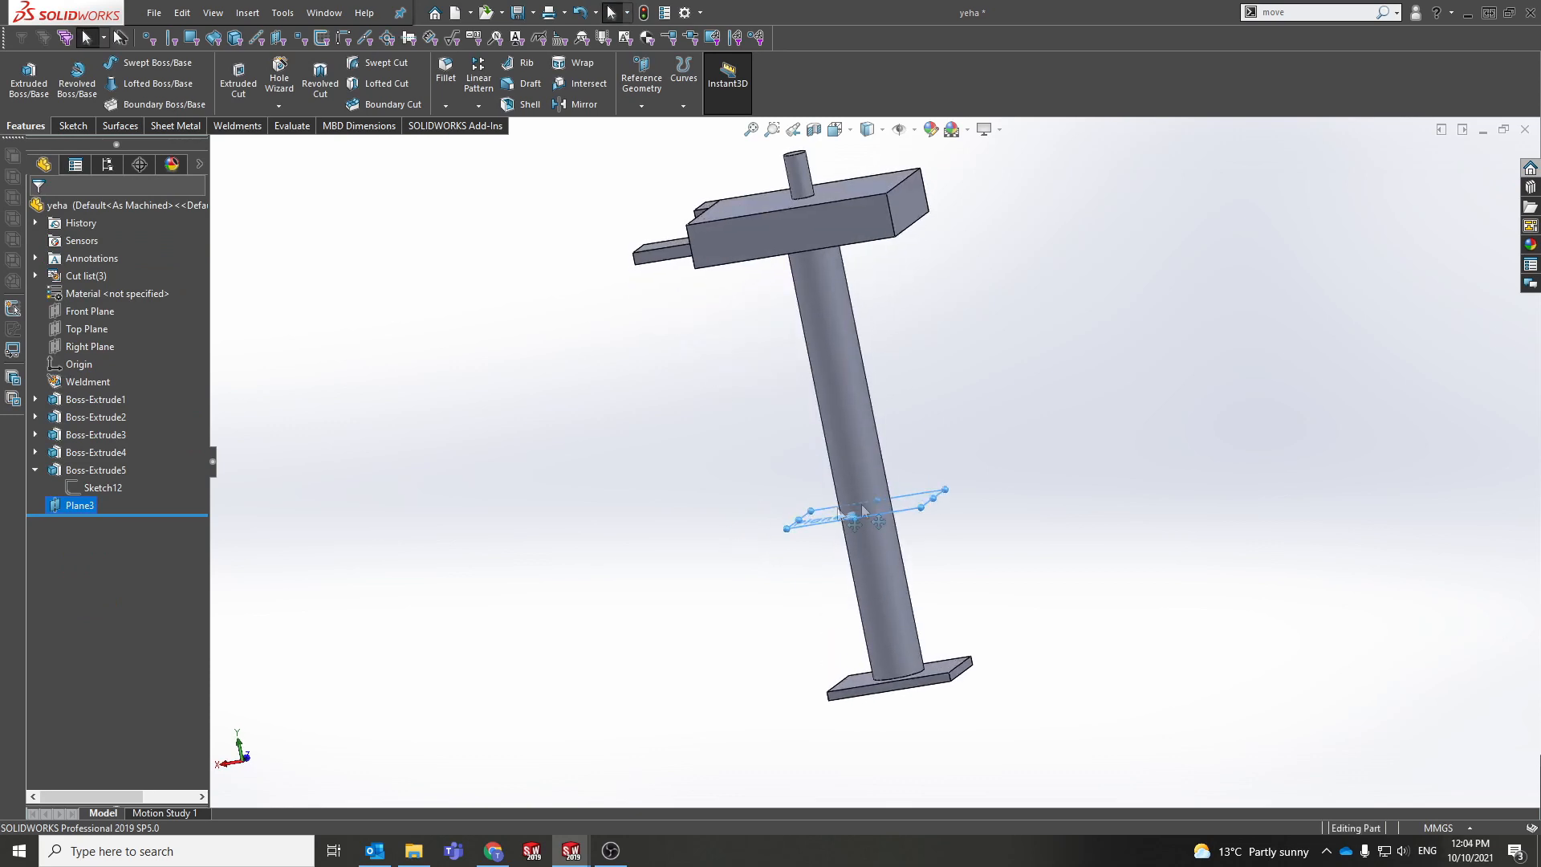
click(1298, 16)
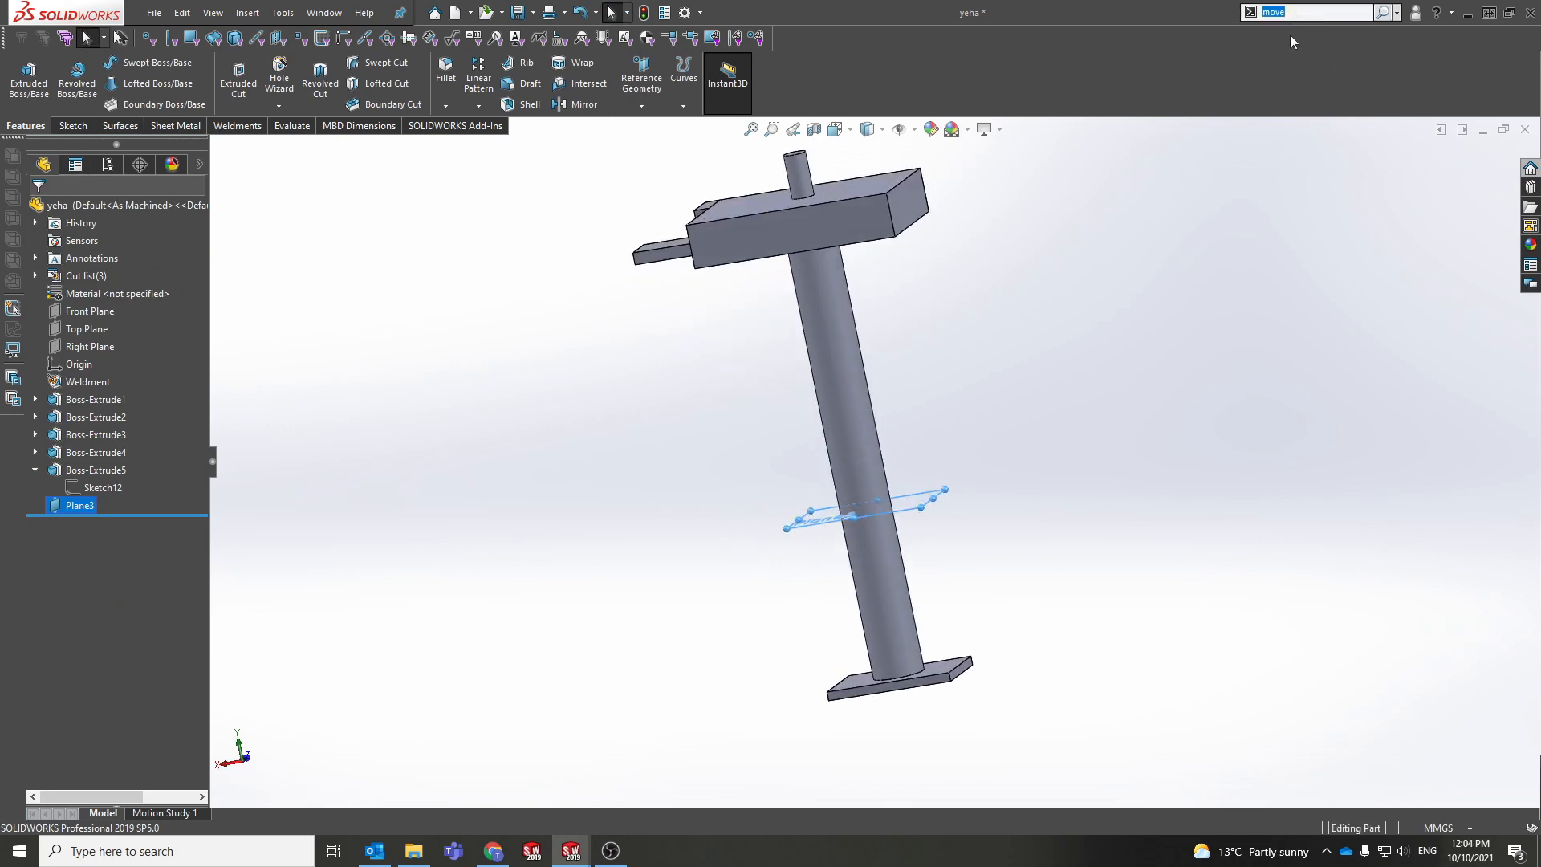
Step: Run Split with Plane3 as the trim tool and cut the stand into bodies
text(split)
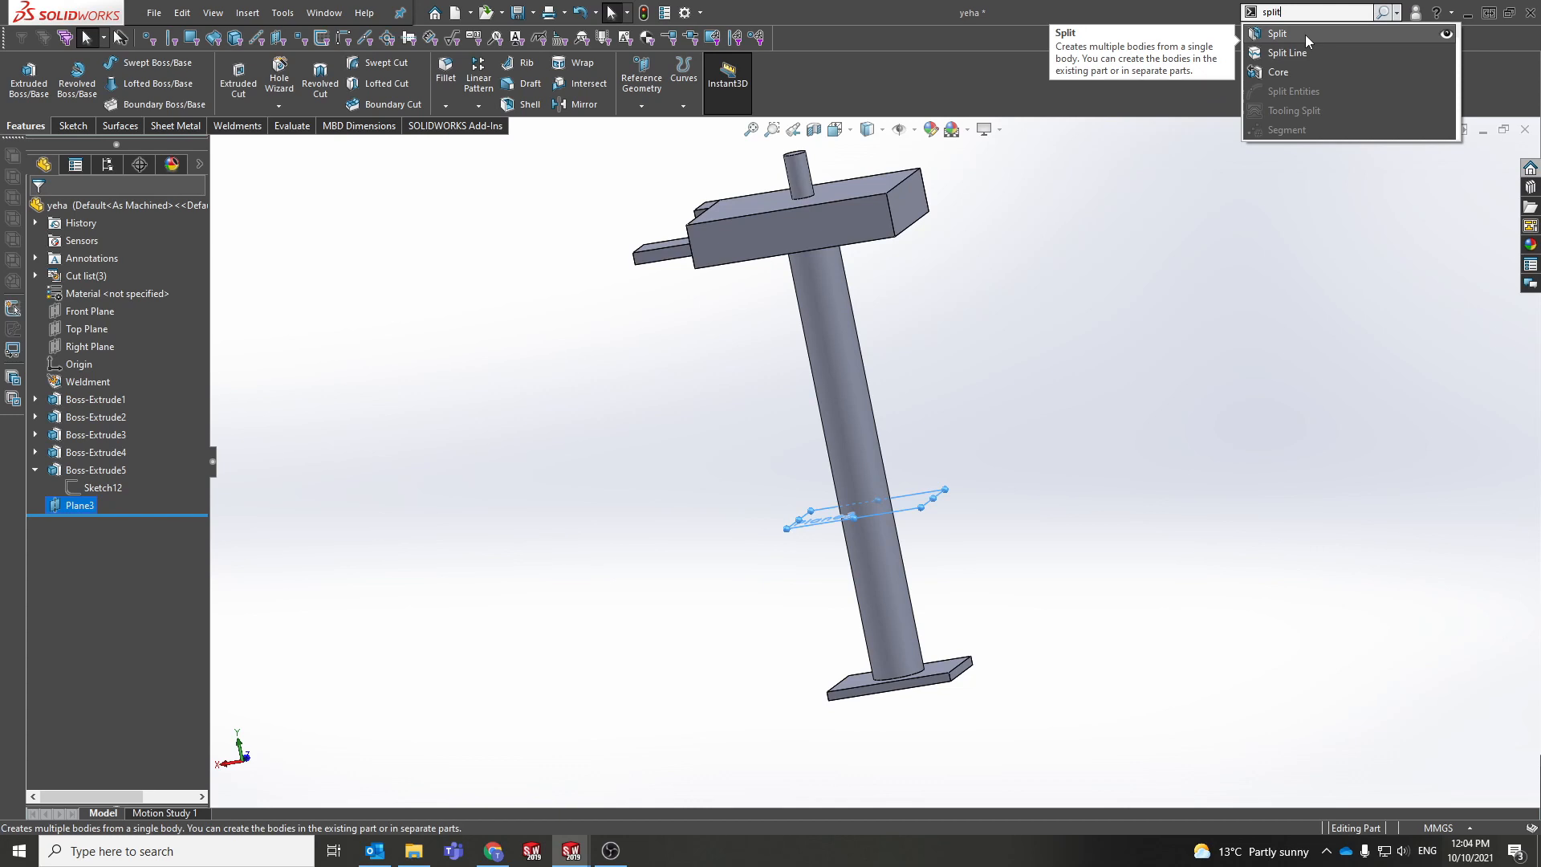
click(1305, 35)
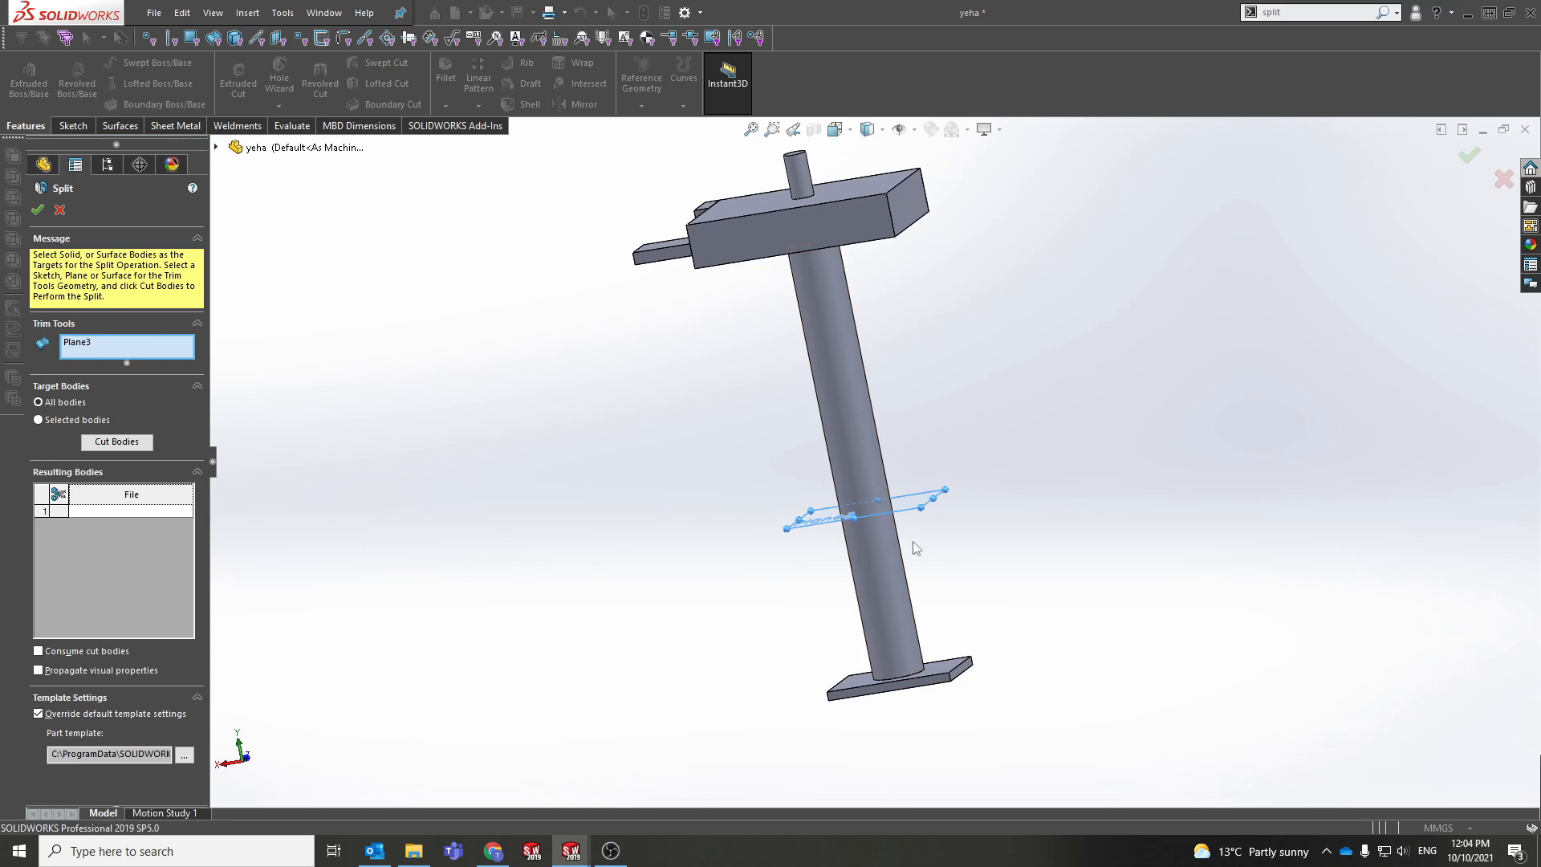
middle_drag(922, 519, 893, 567)
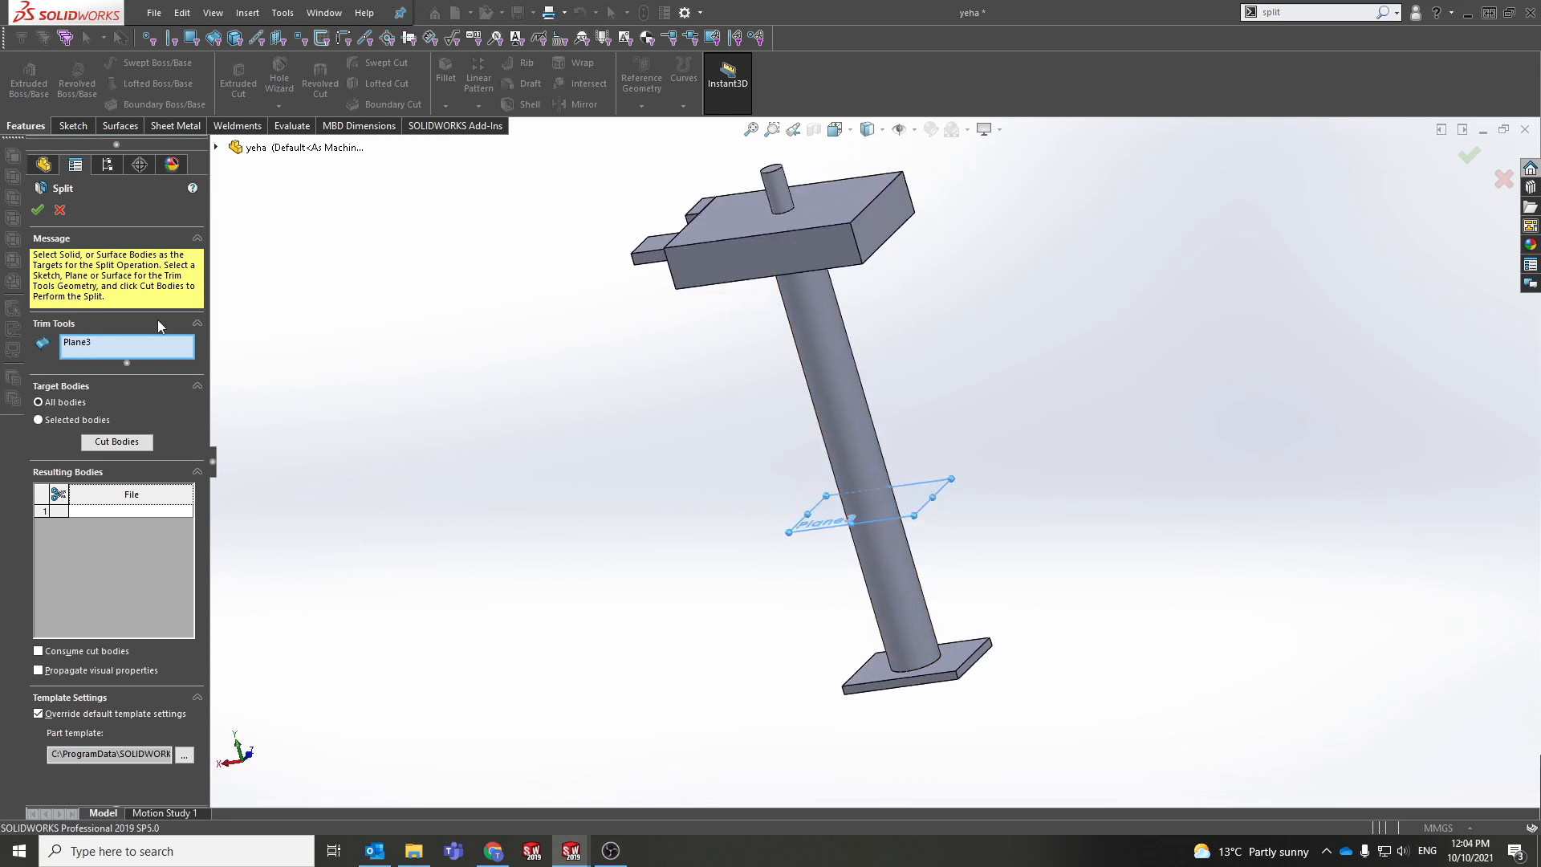
click(136, 513)
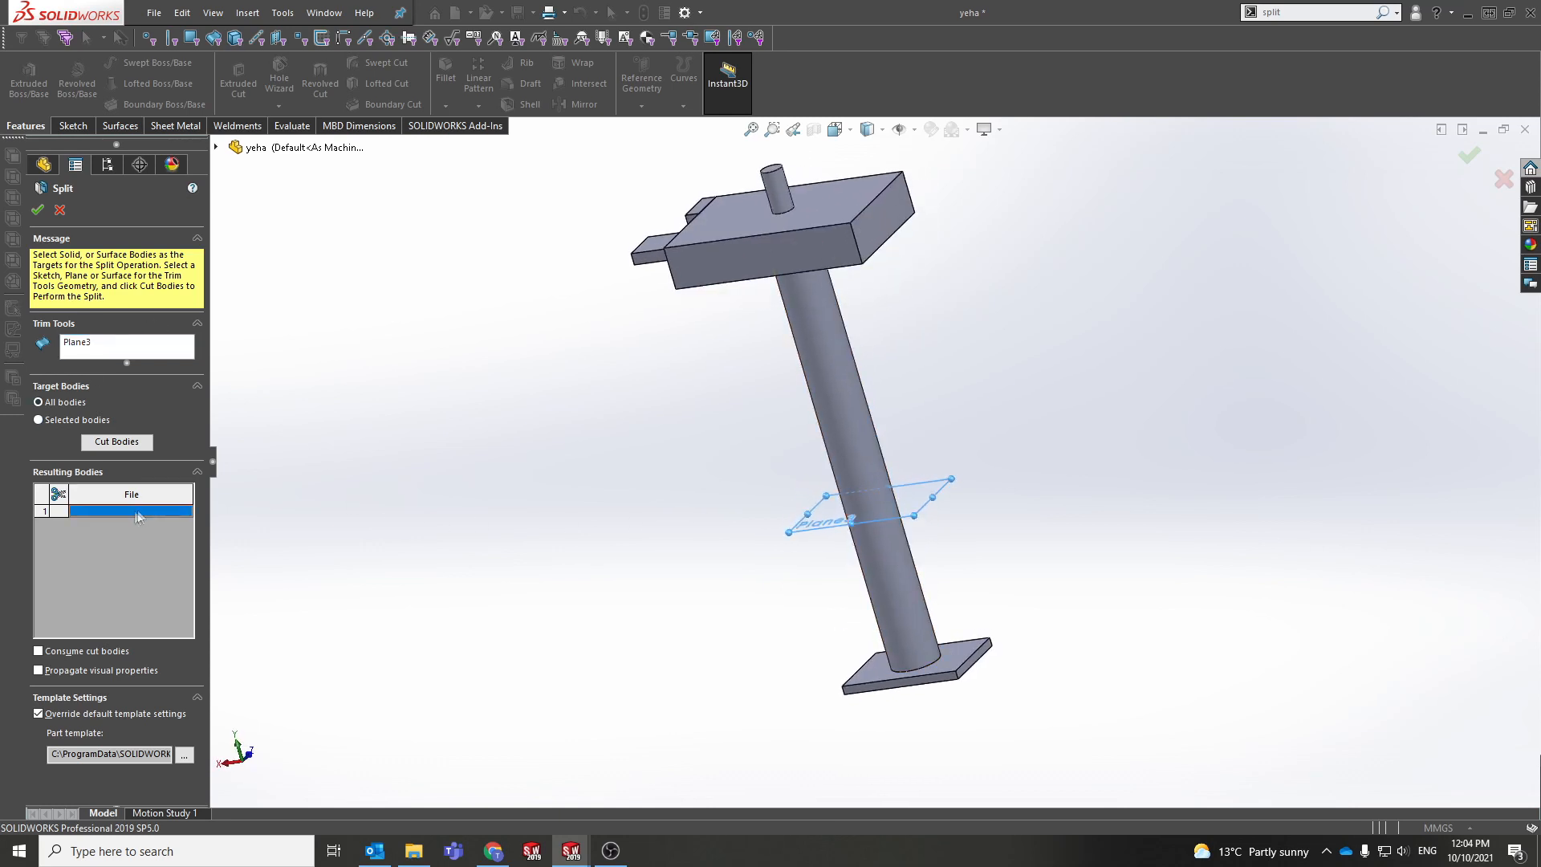
click(892, 567)
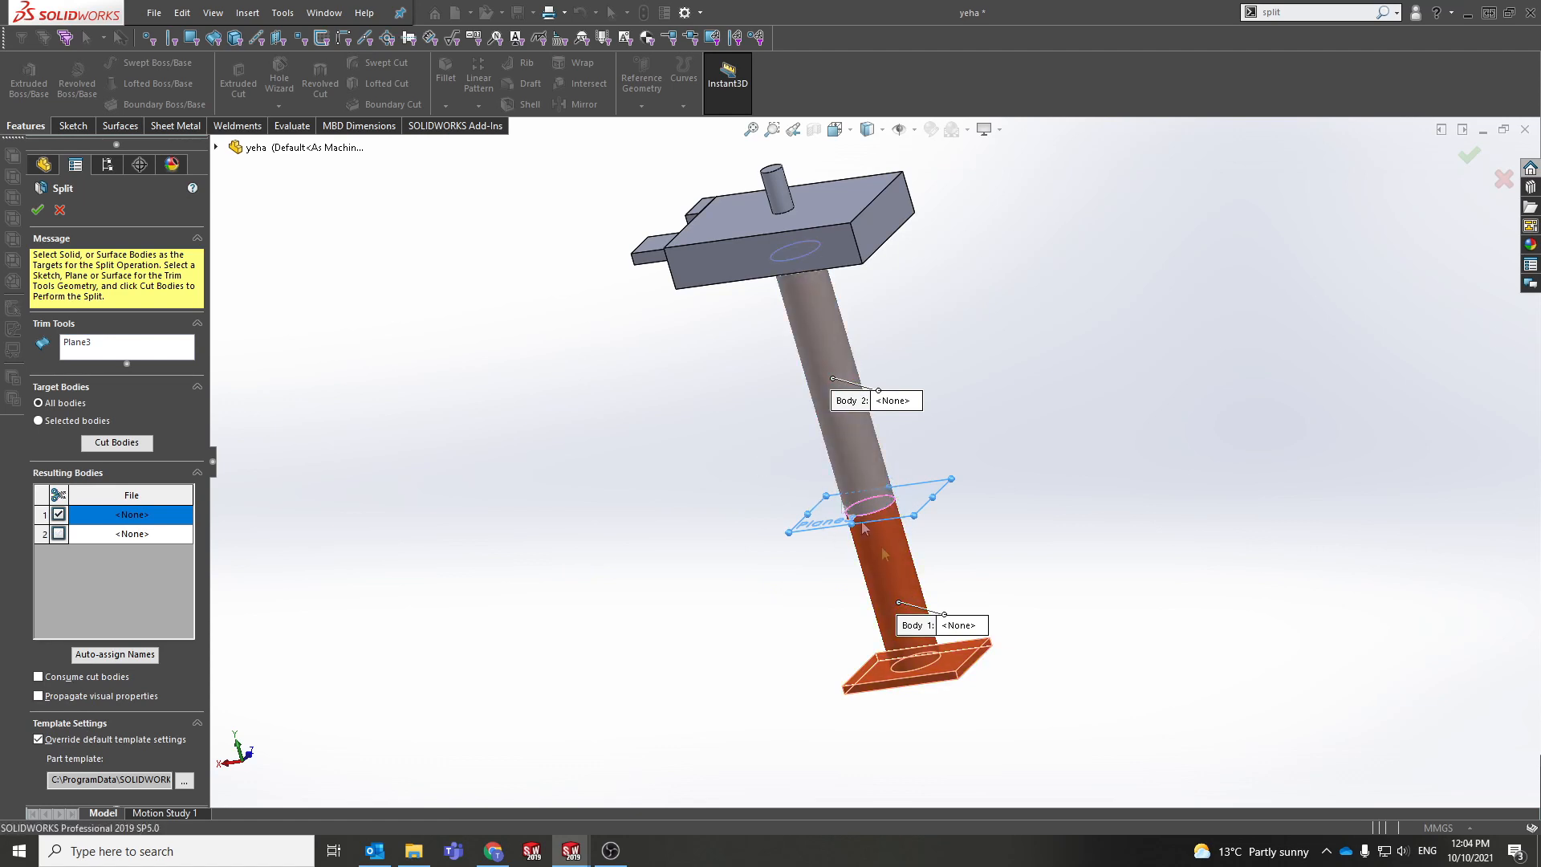
click(1472, 158)
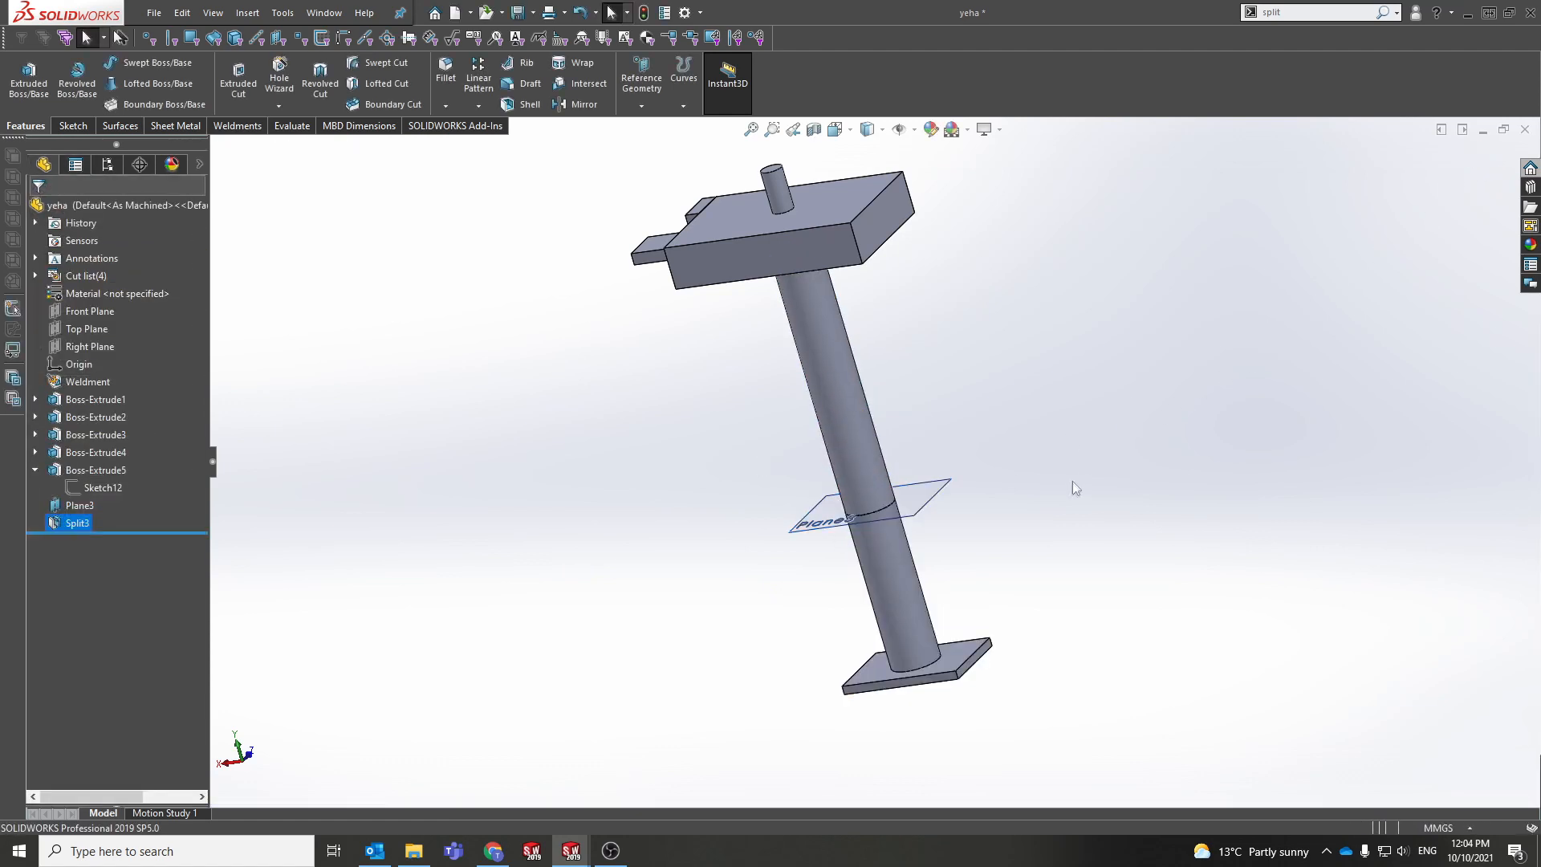
Step: Check the lower post, upper post and base plate faces of the split bodies
click(873, 586)
click(876, 455)
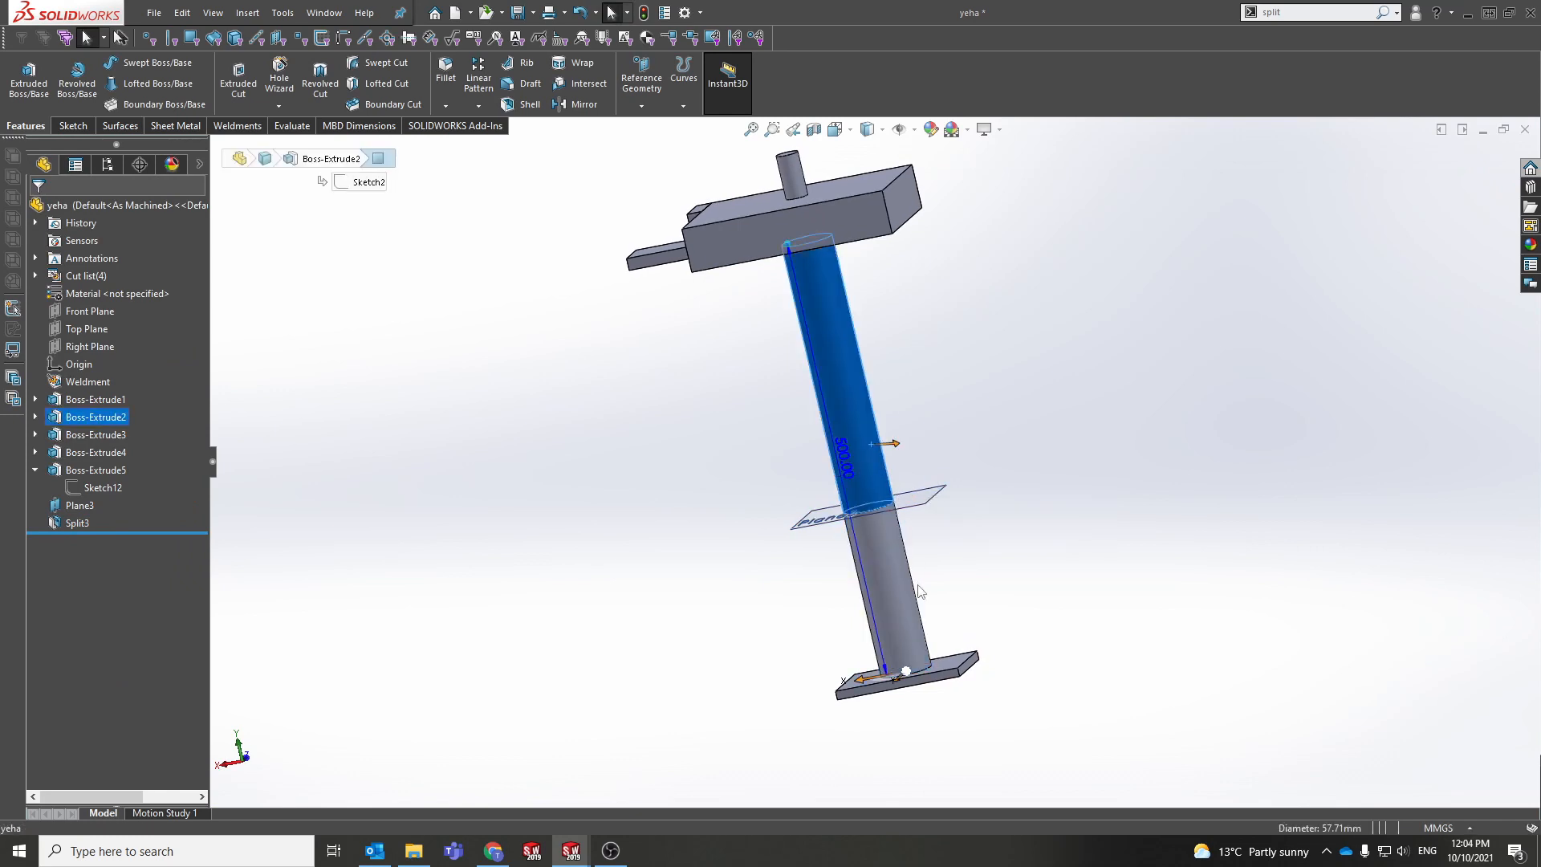
key(Escape)
click(897, 566)
click(942, 663)
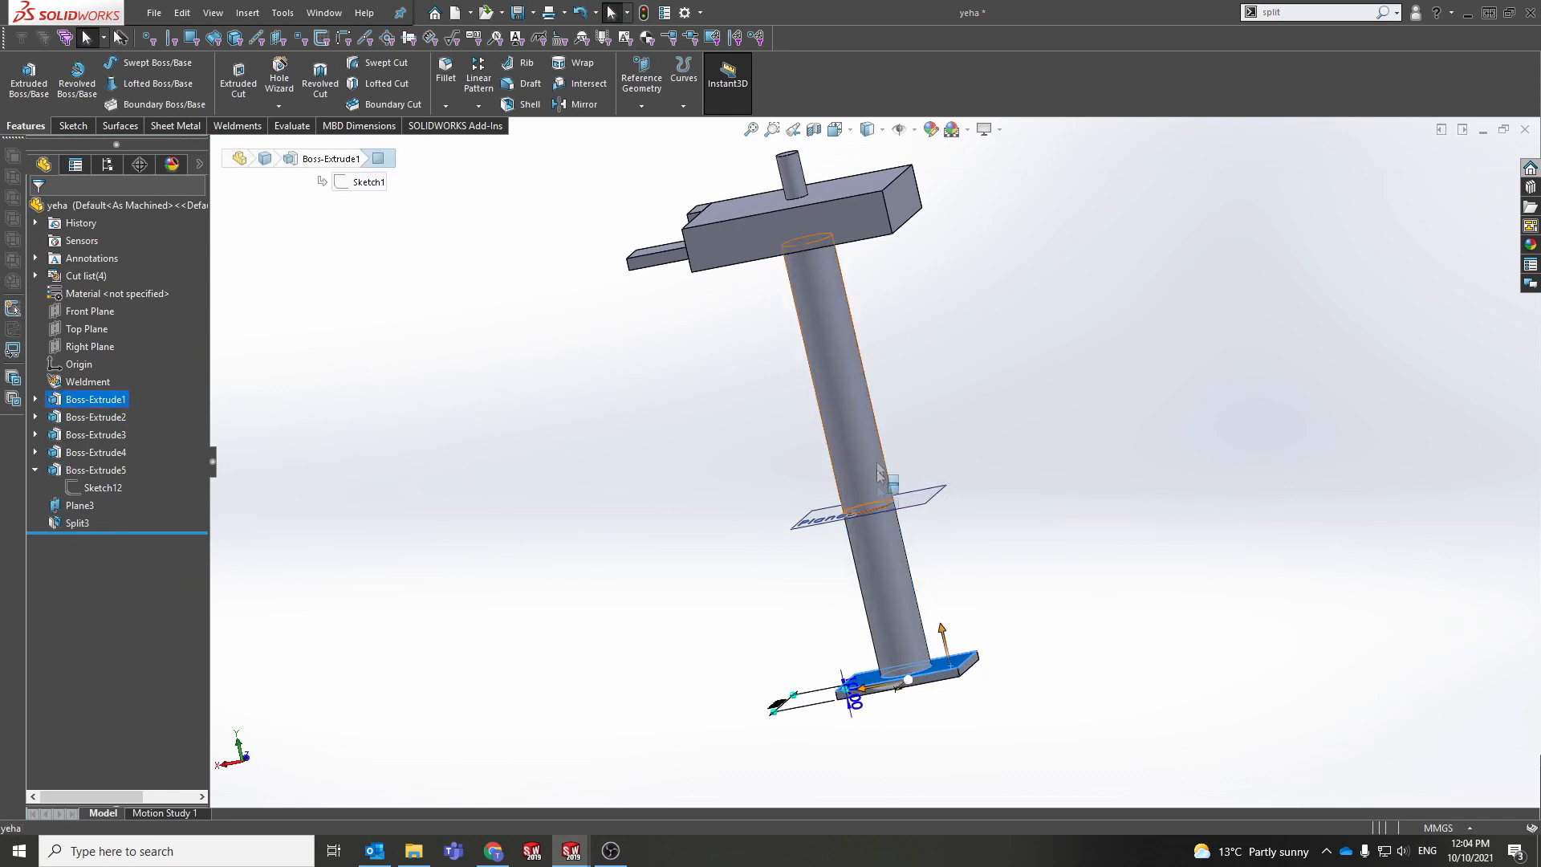
click(877, 452)
click(1070, 550)
middle_drag(1070, 551, 1102, 554)
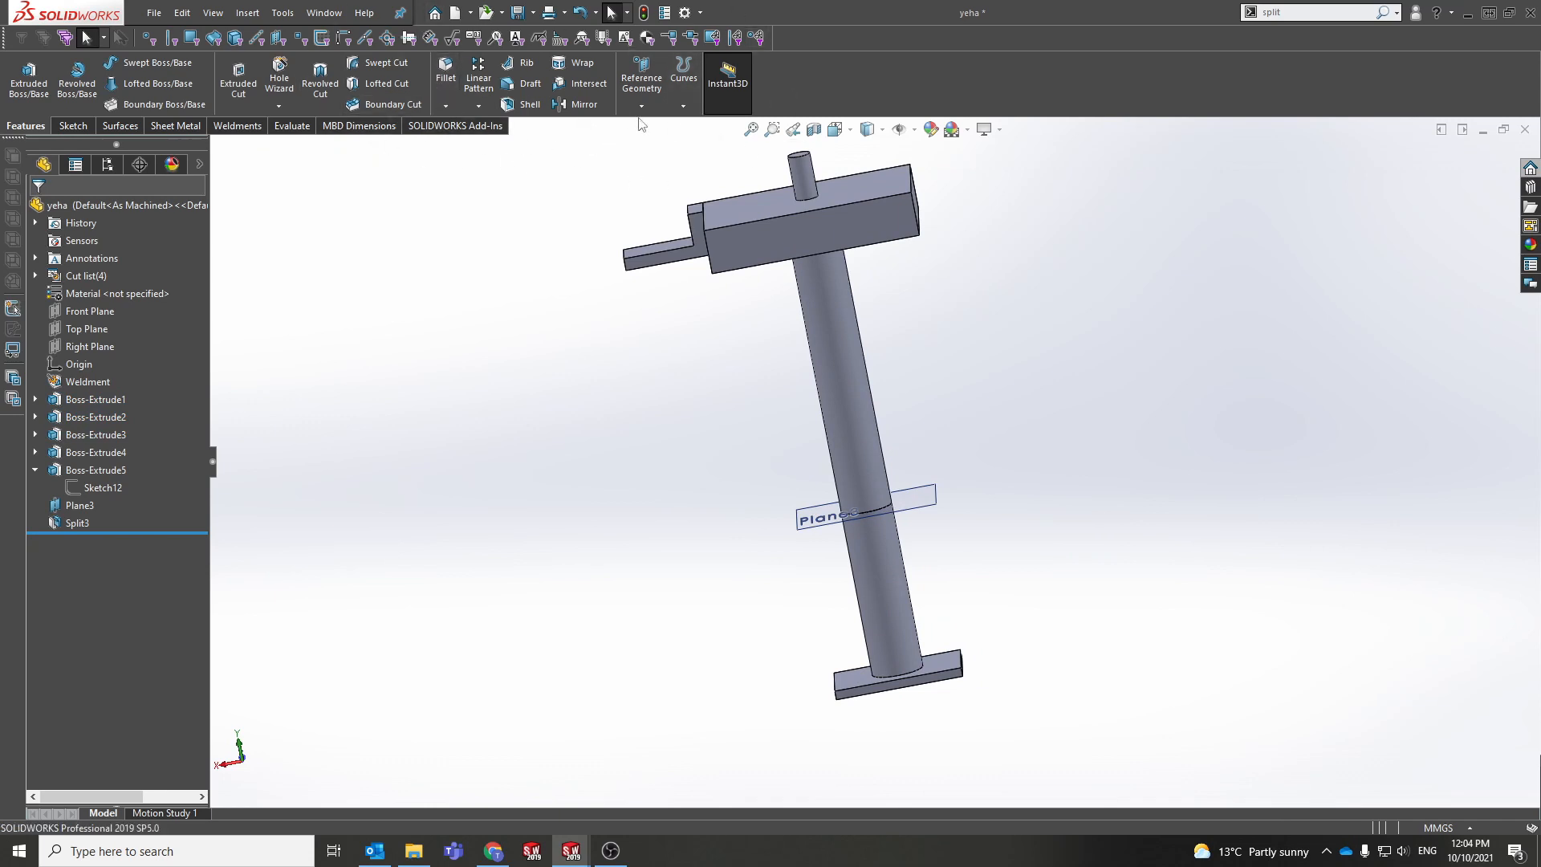
Step: Insert the lower body below Plane3 into a new part with matching units, saved as short
click(888, 598)
right_click(888, 598)
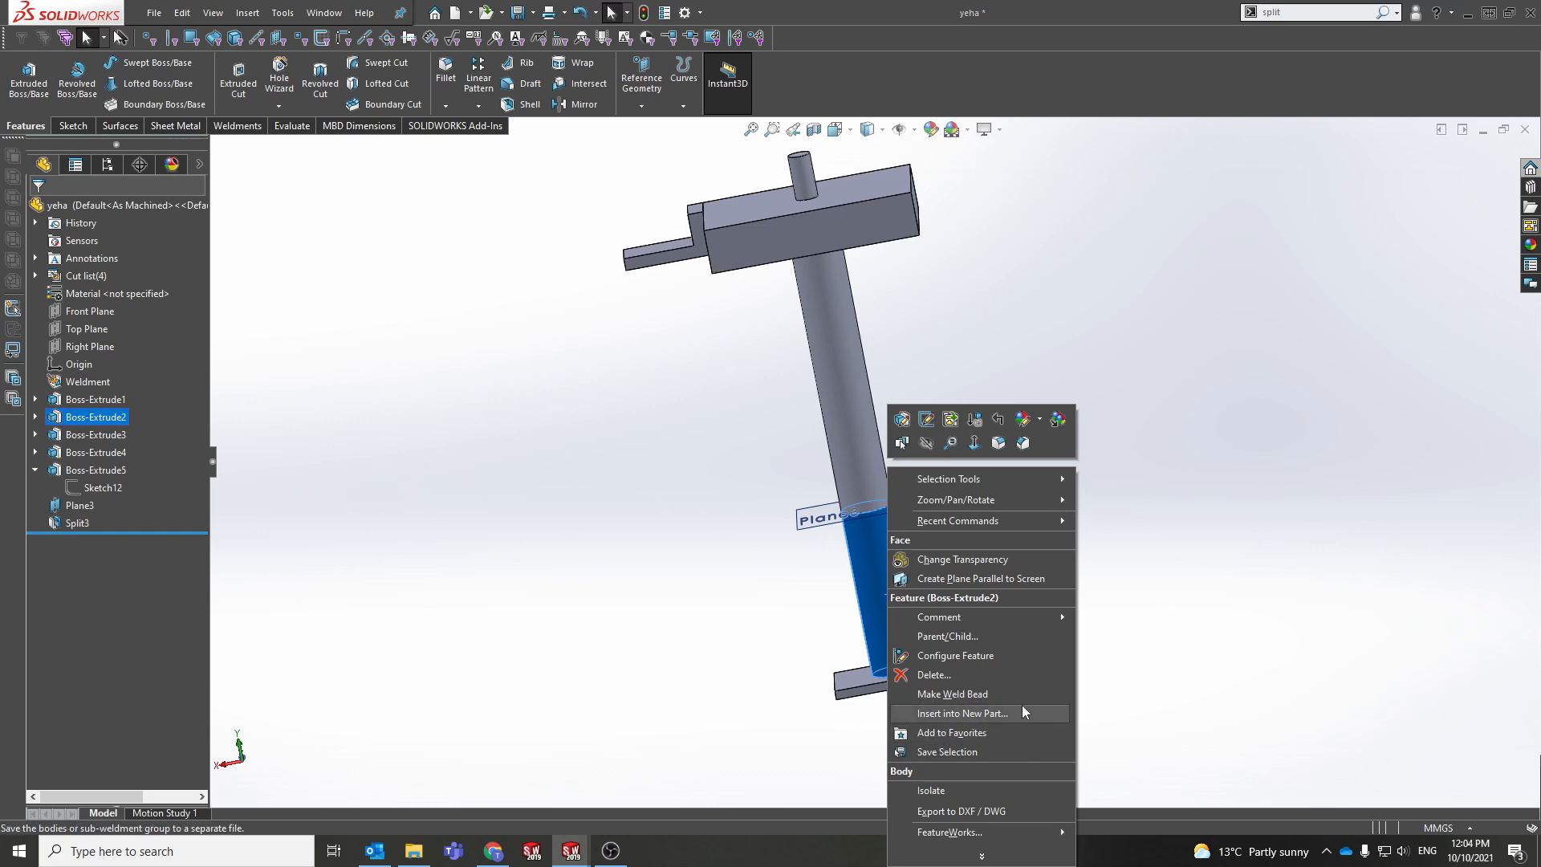
click(960, 713)
mouse_move(835, 678)
middle_down()
mouse_move(785, 626)
mouse_move(832, 653)
middle_up()
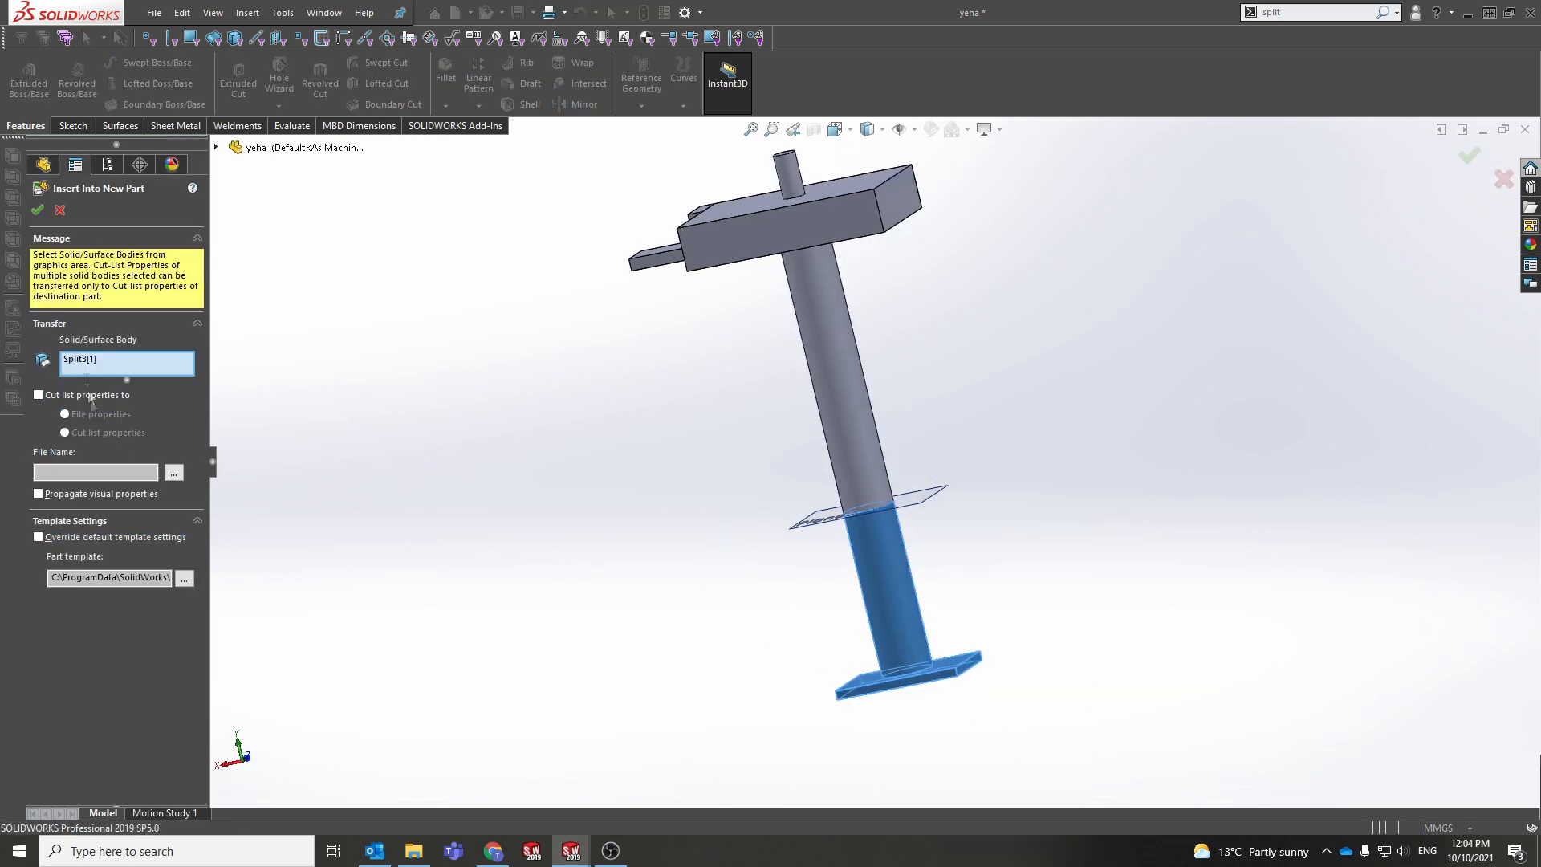
click(37, 210)
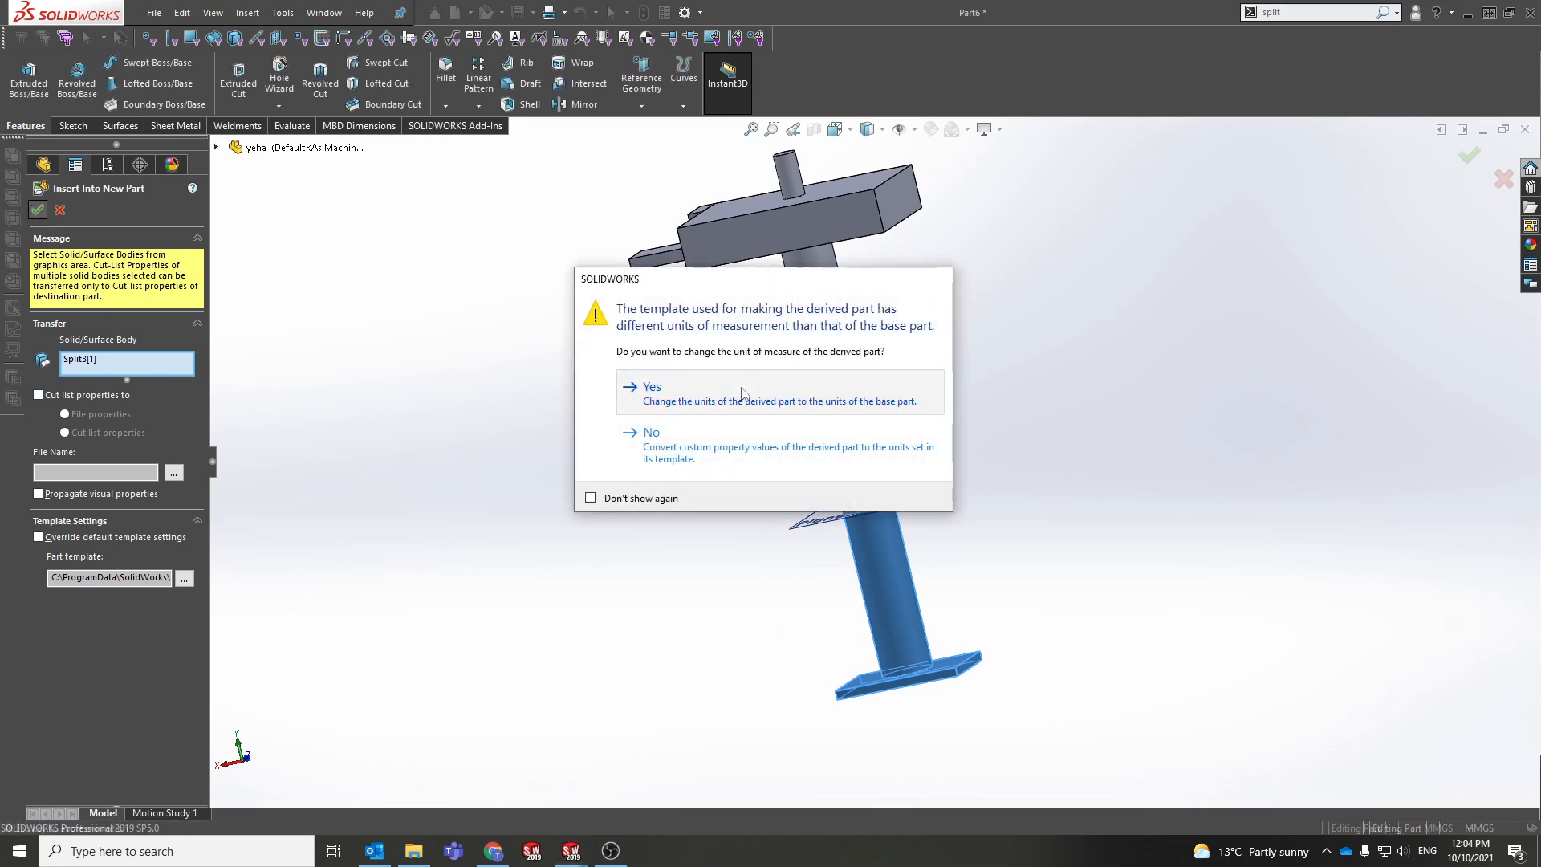
click(743, 393)
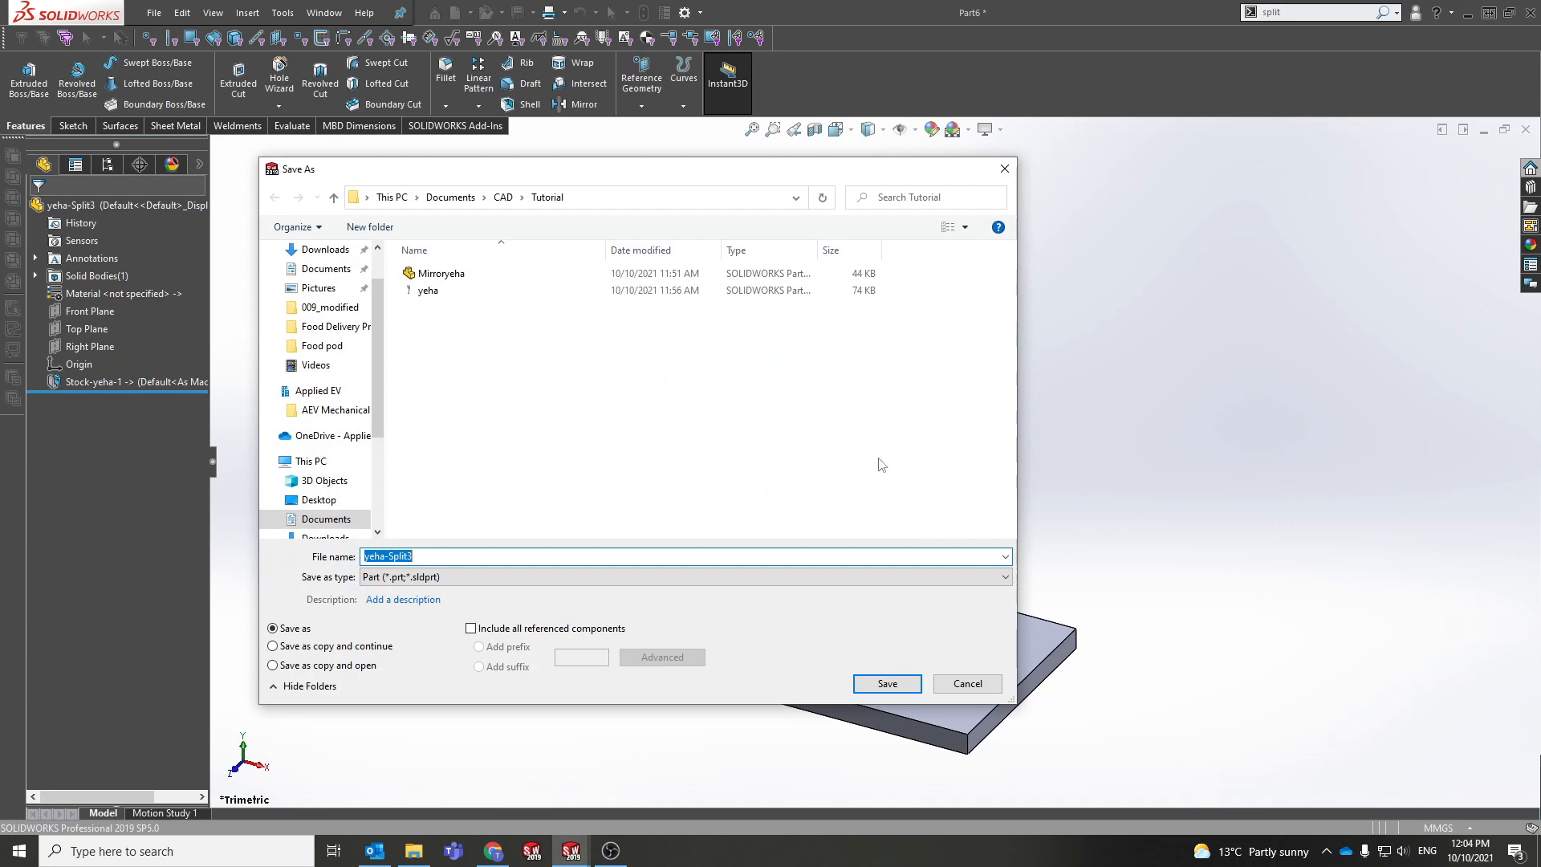
text(short)
key(Return)
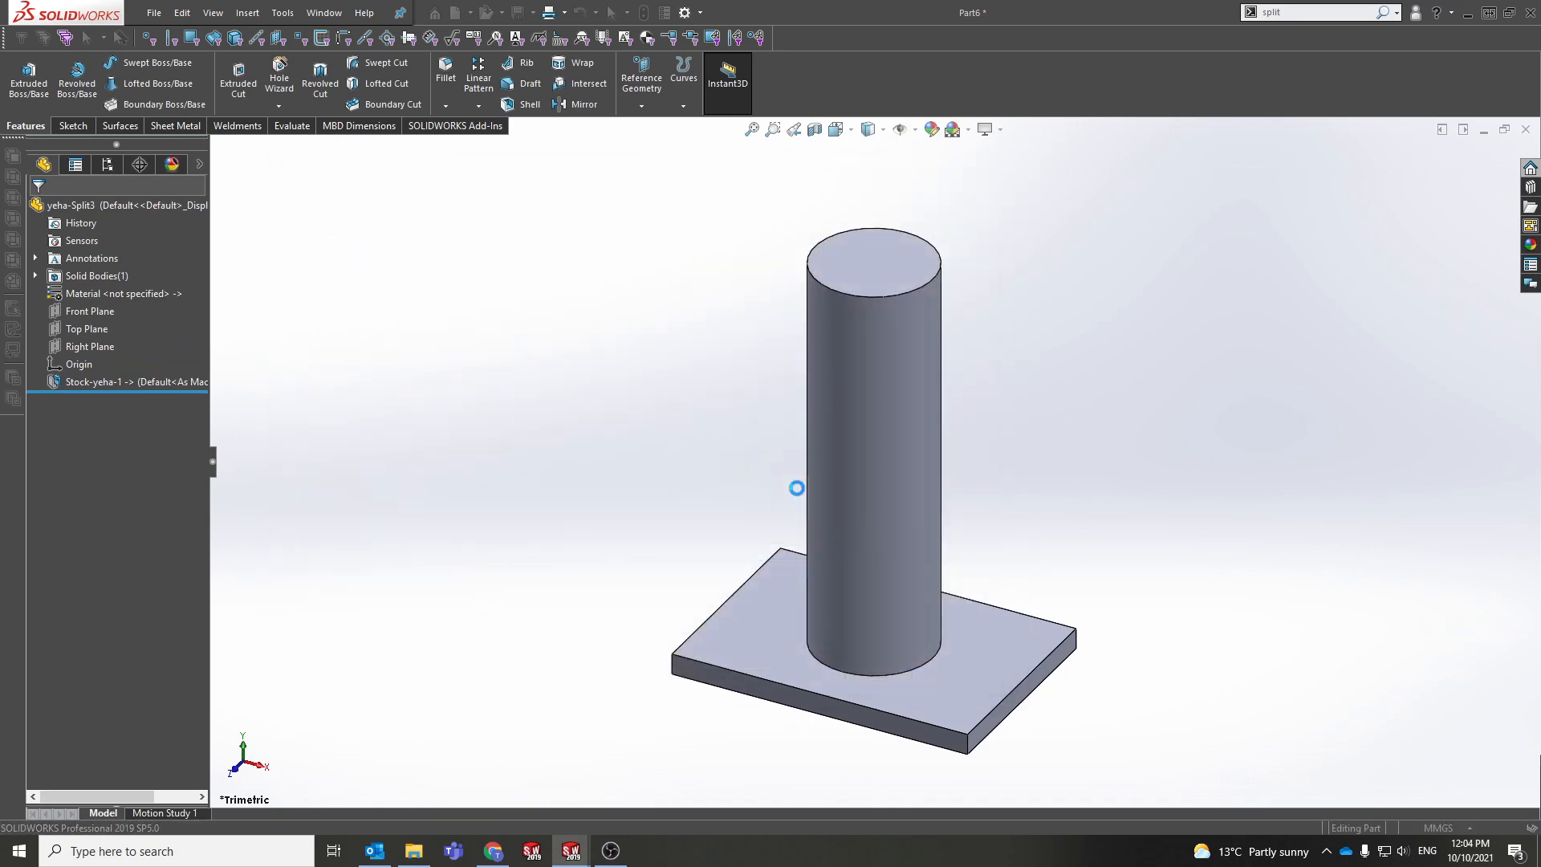
Step: Orbit the new short part to stand the post upright and tilt it toward the viewer
scroll(1067, 540, up, 4)
middle_drag(831, 440, 1101, 563)
middle_drag(1155, 446, 959, 502)
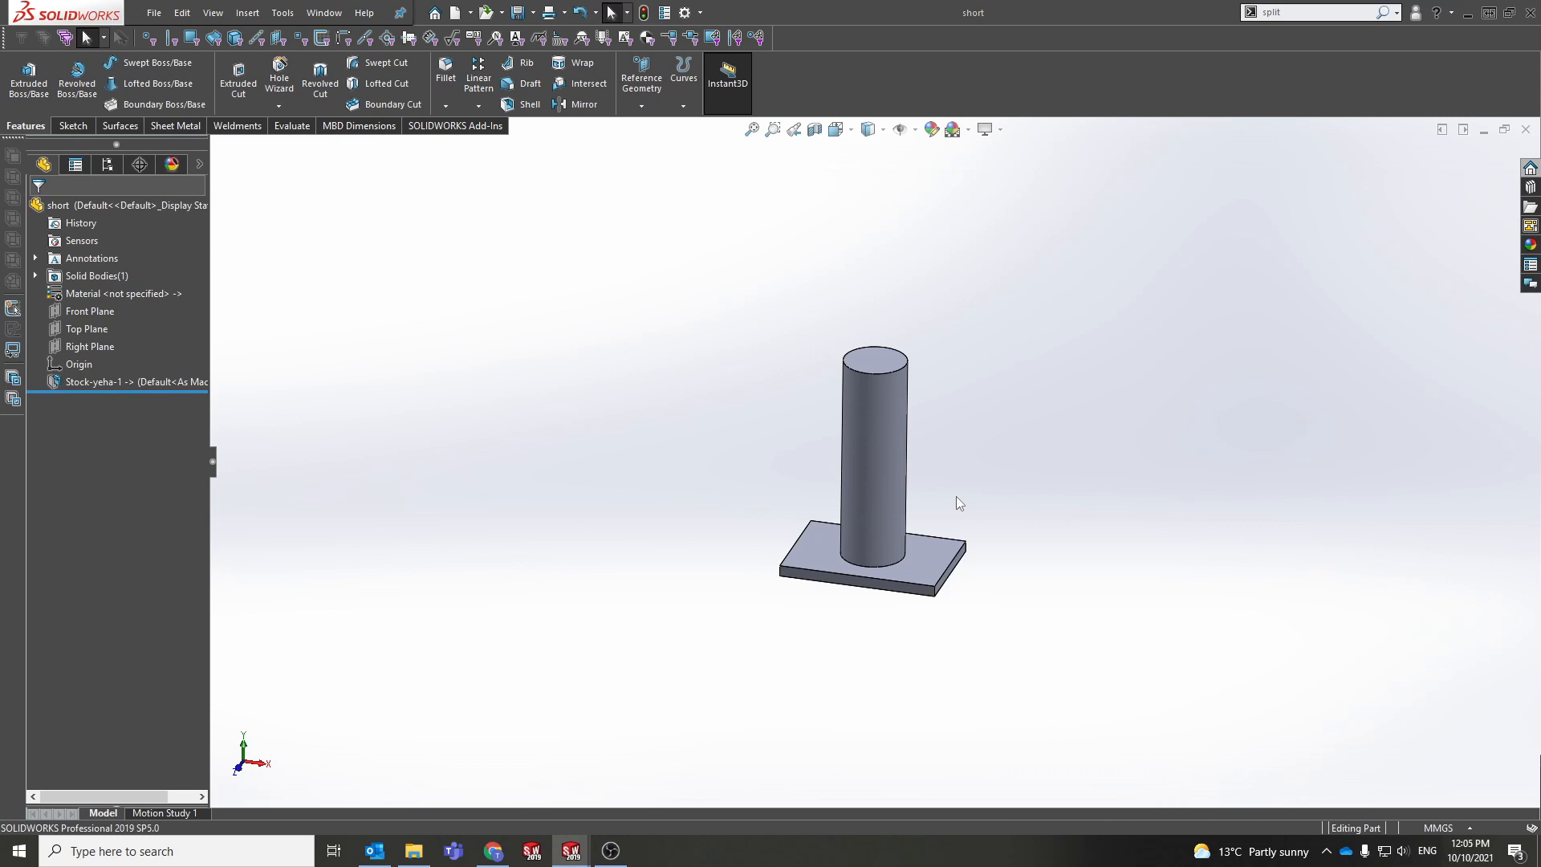
scroll(962, 508, down, 4)
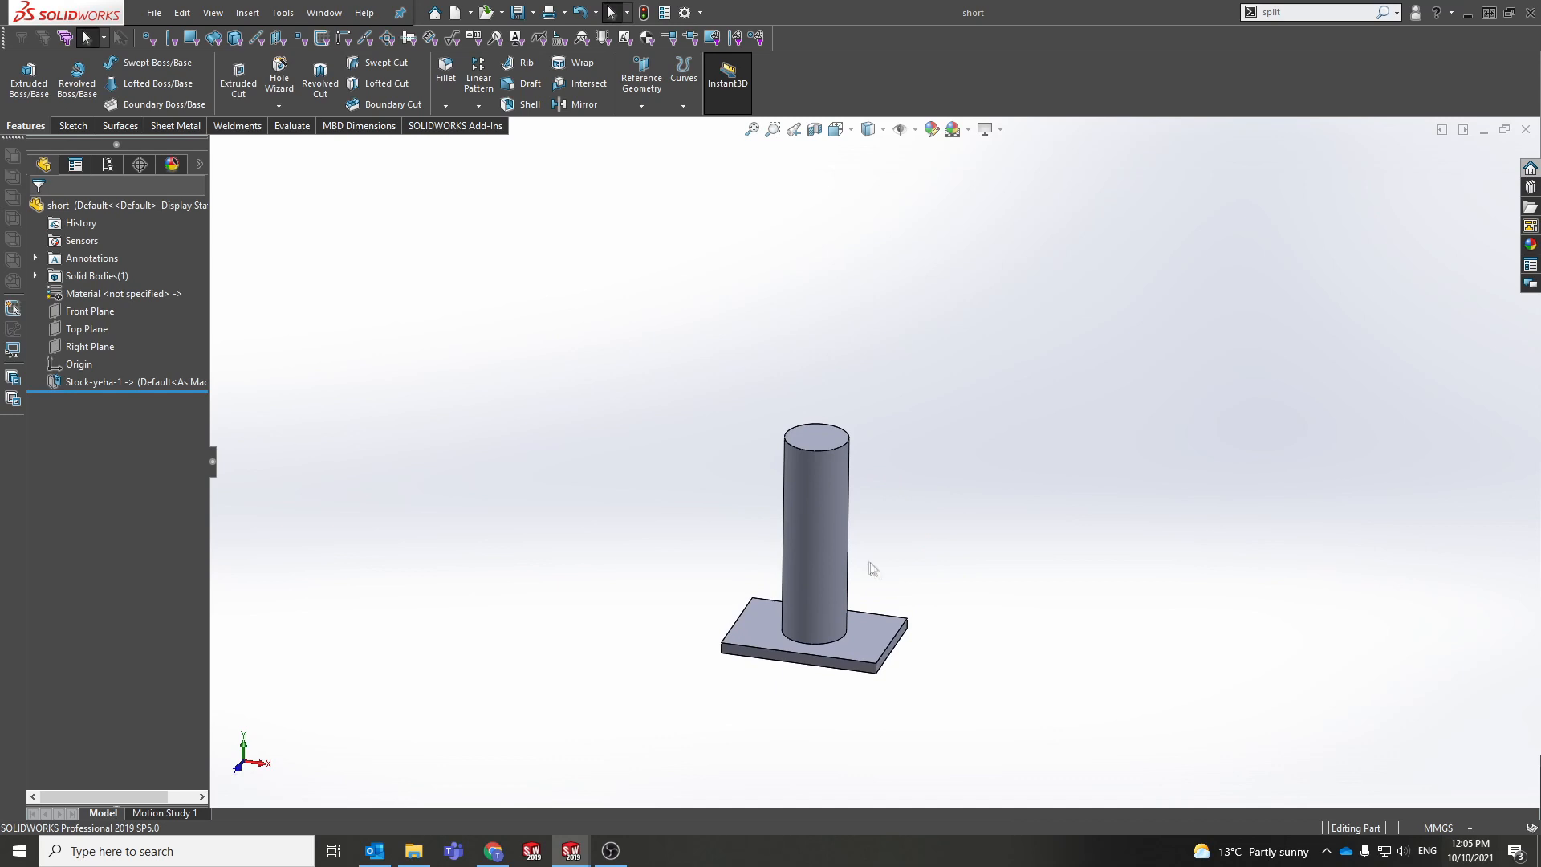
middle_drag(861, 562, 798, 707)
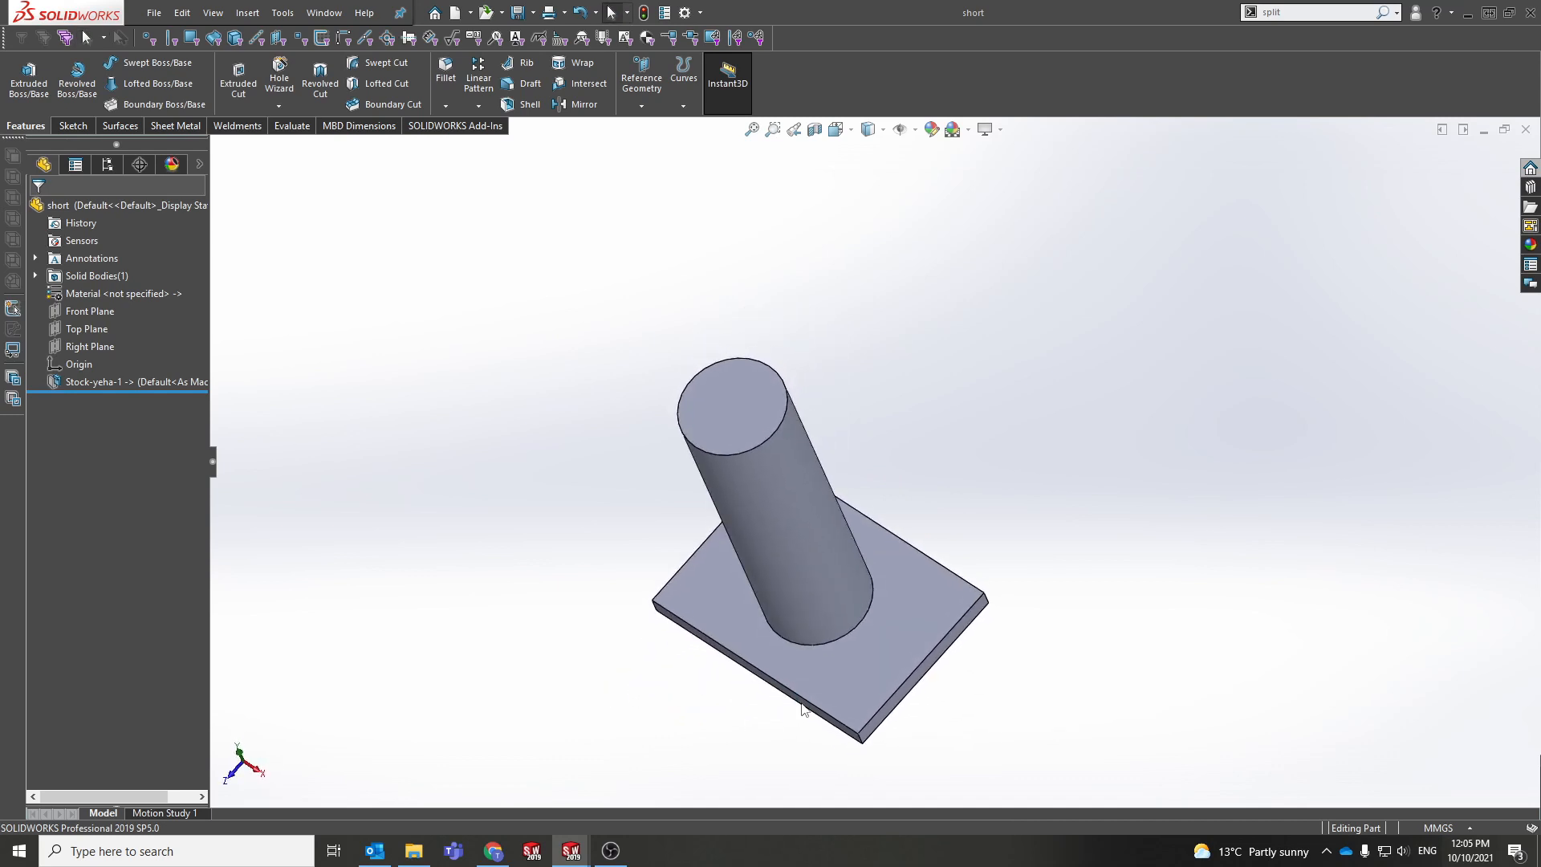
mouse_move(565, 858)
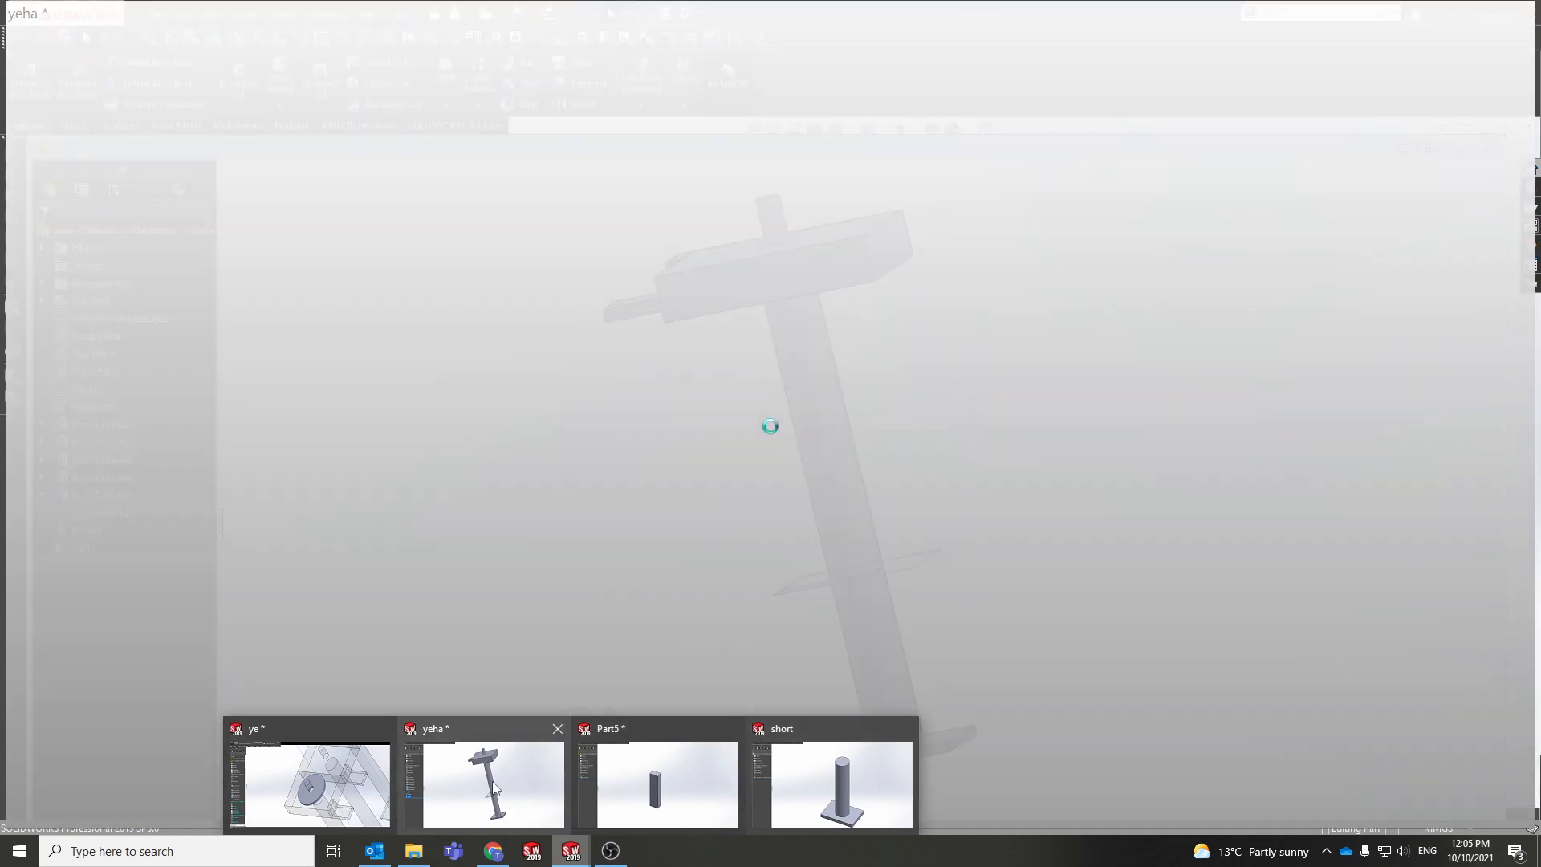
Step: Return to the yeha part window and orbit to show the stand's top faces
click(493, 788)
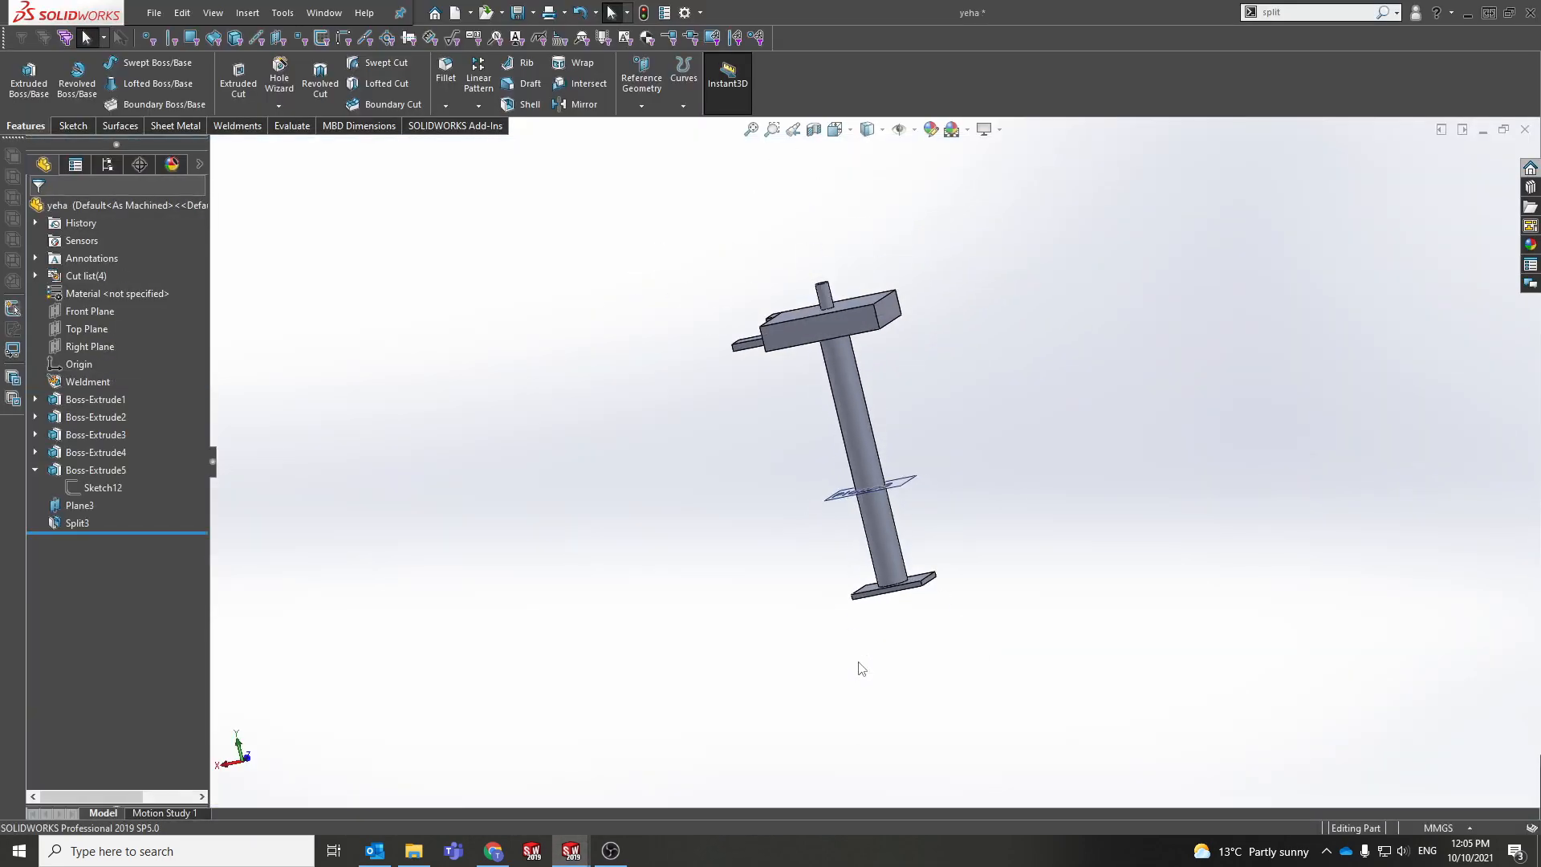
ctrl+middle_drag(847, 530, 784, 584)
scroll(764, 518, down, 2)
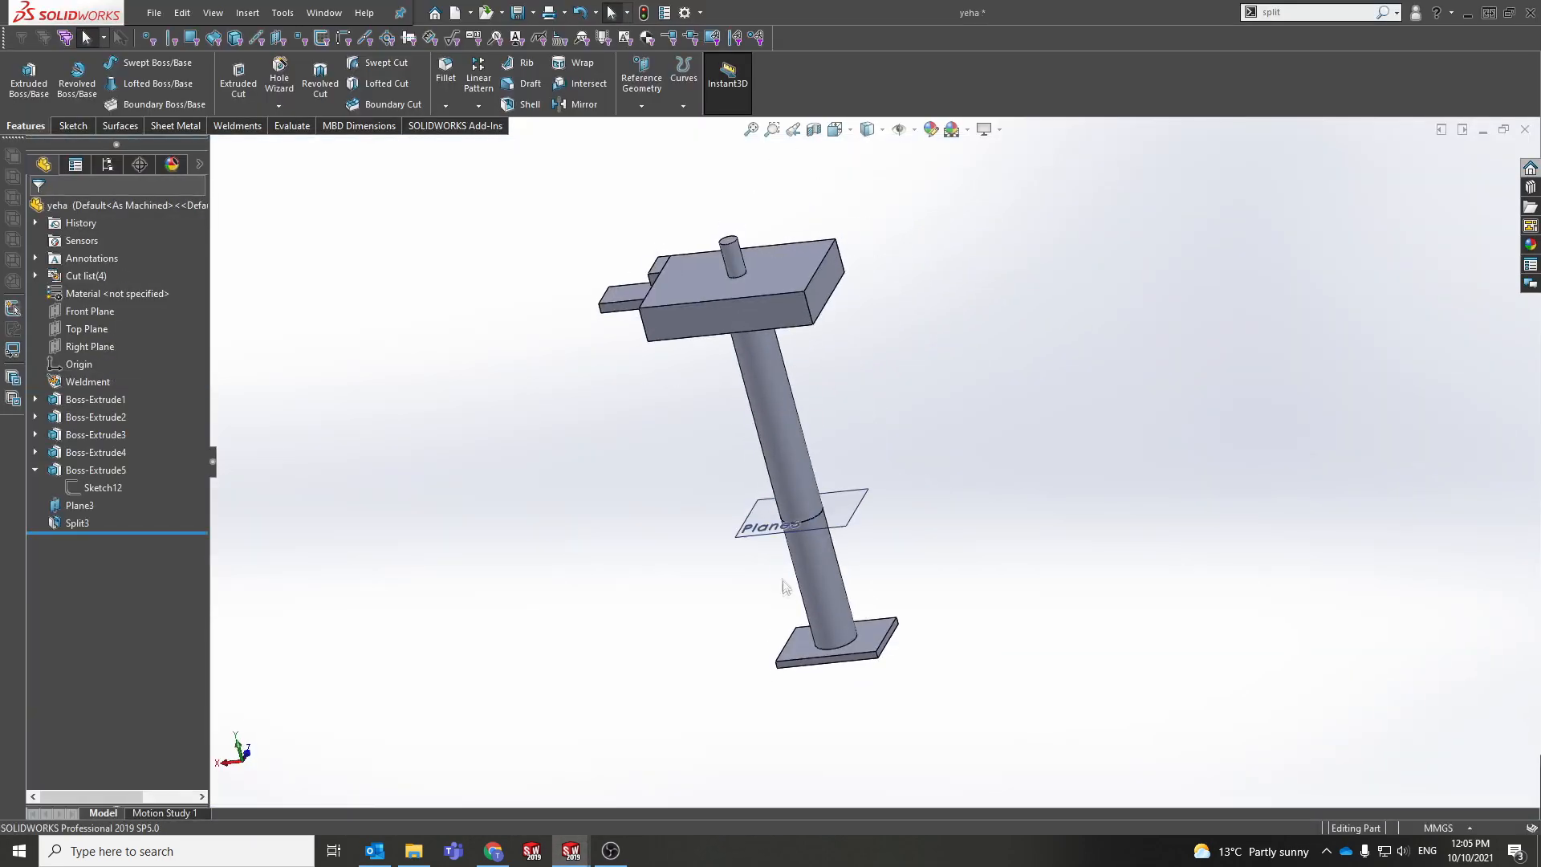
middle_drag(836, 607, 790, 398)
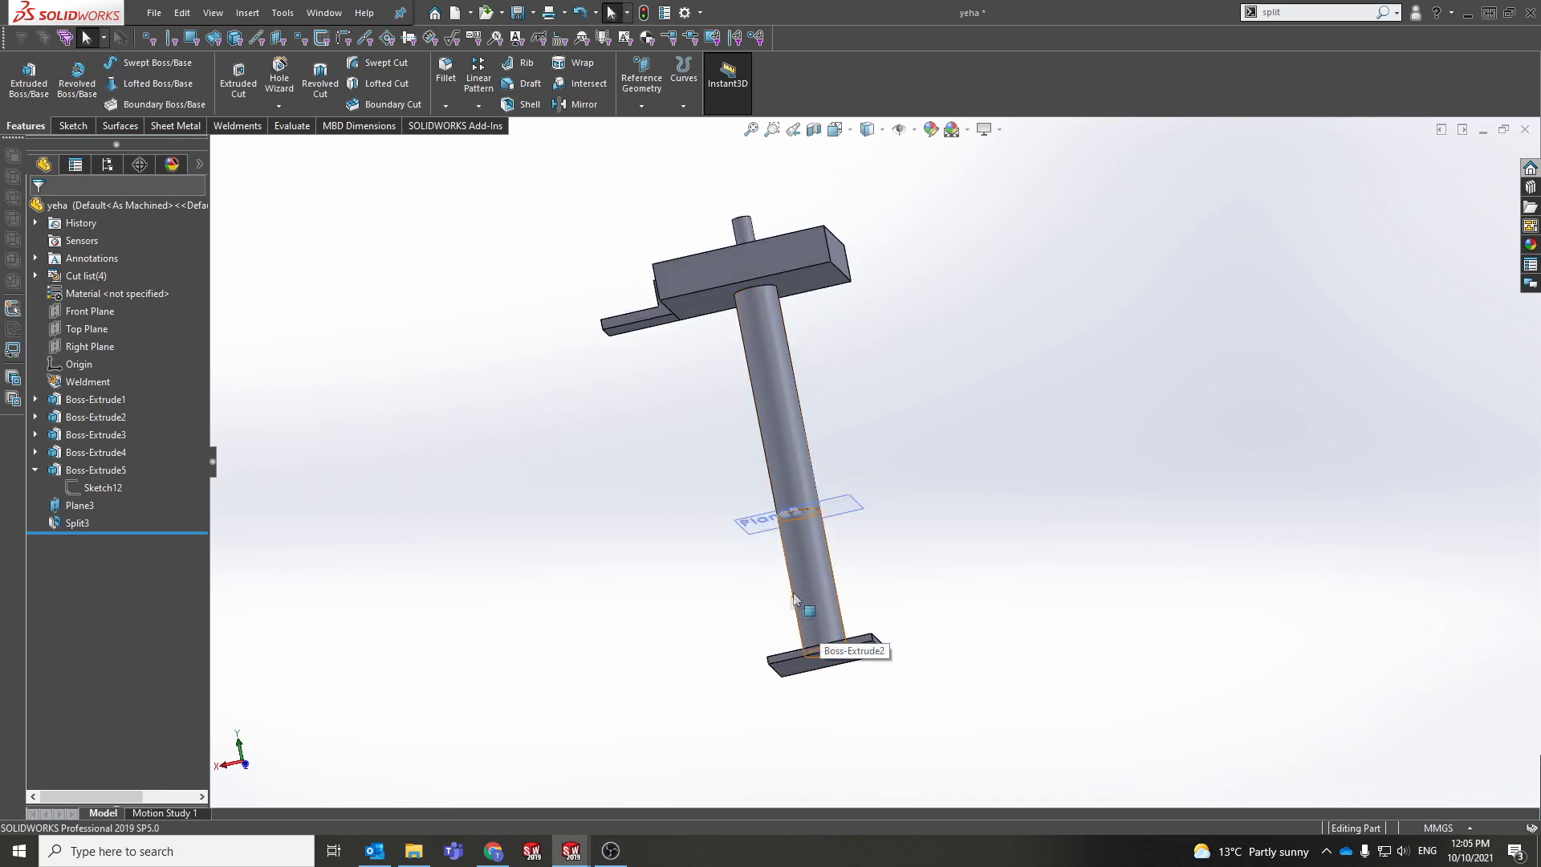
middle_drag(854, 480, 859, 587)
scroll(847, 629, down, 3)
Step: Select the shaft and then the base plate to display their dimensions below Plane3
click(843, 618)
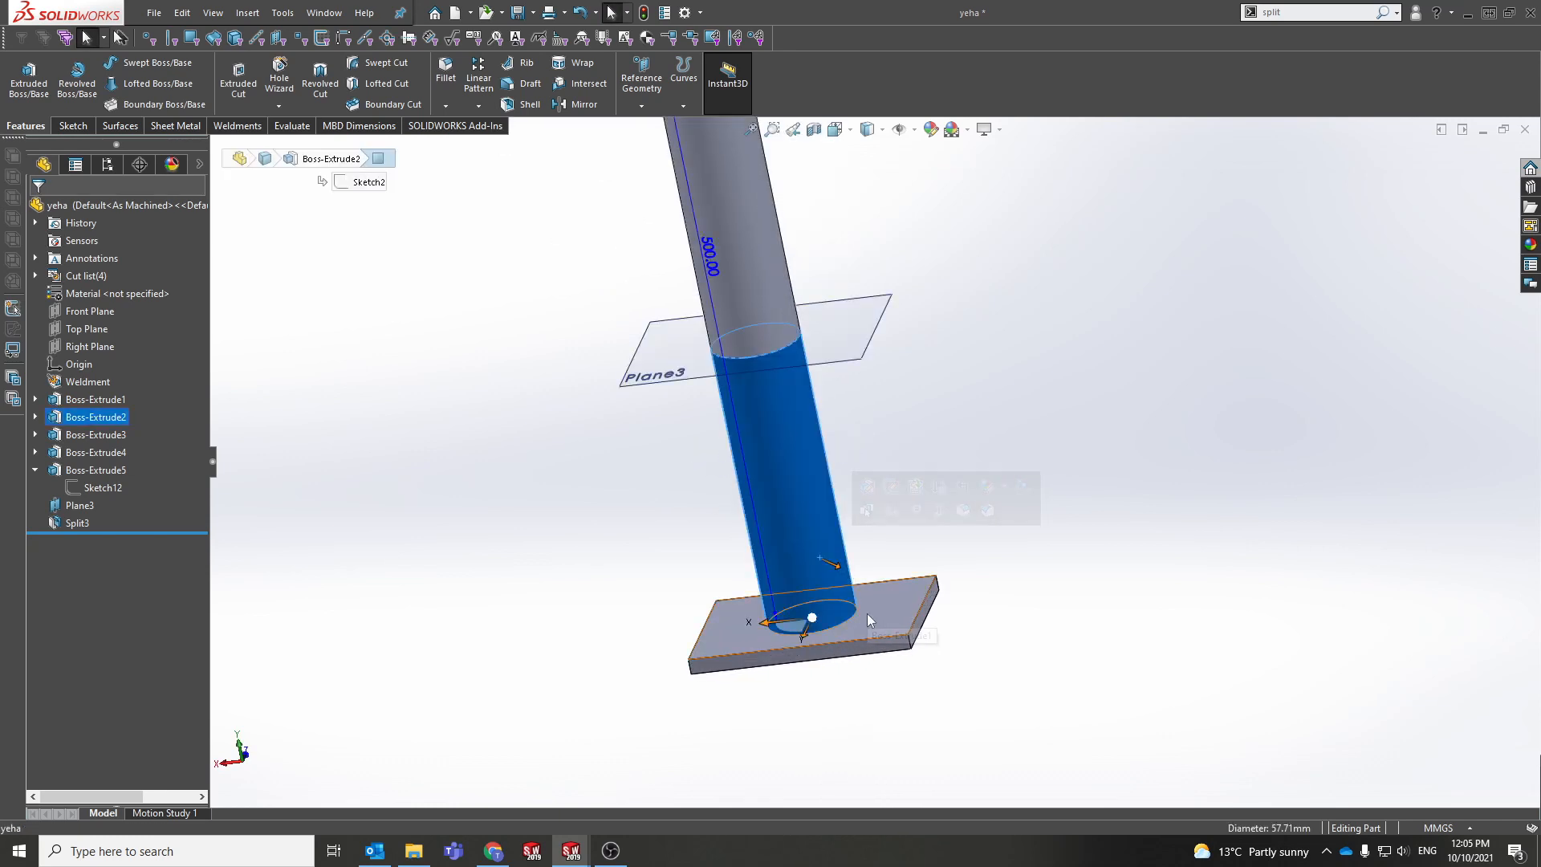
scroll(867, 613, down, 3)
mouse_move(867, 613)
middle_down()
mouse_move(871, 578)
mouse_move(886, 610)
middle_up()
click(886, 610)
scroll(864, 597, down, 2)
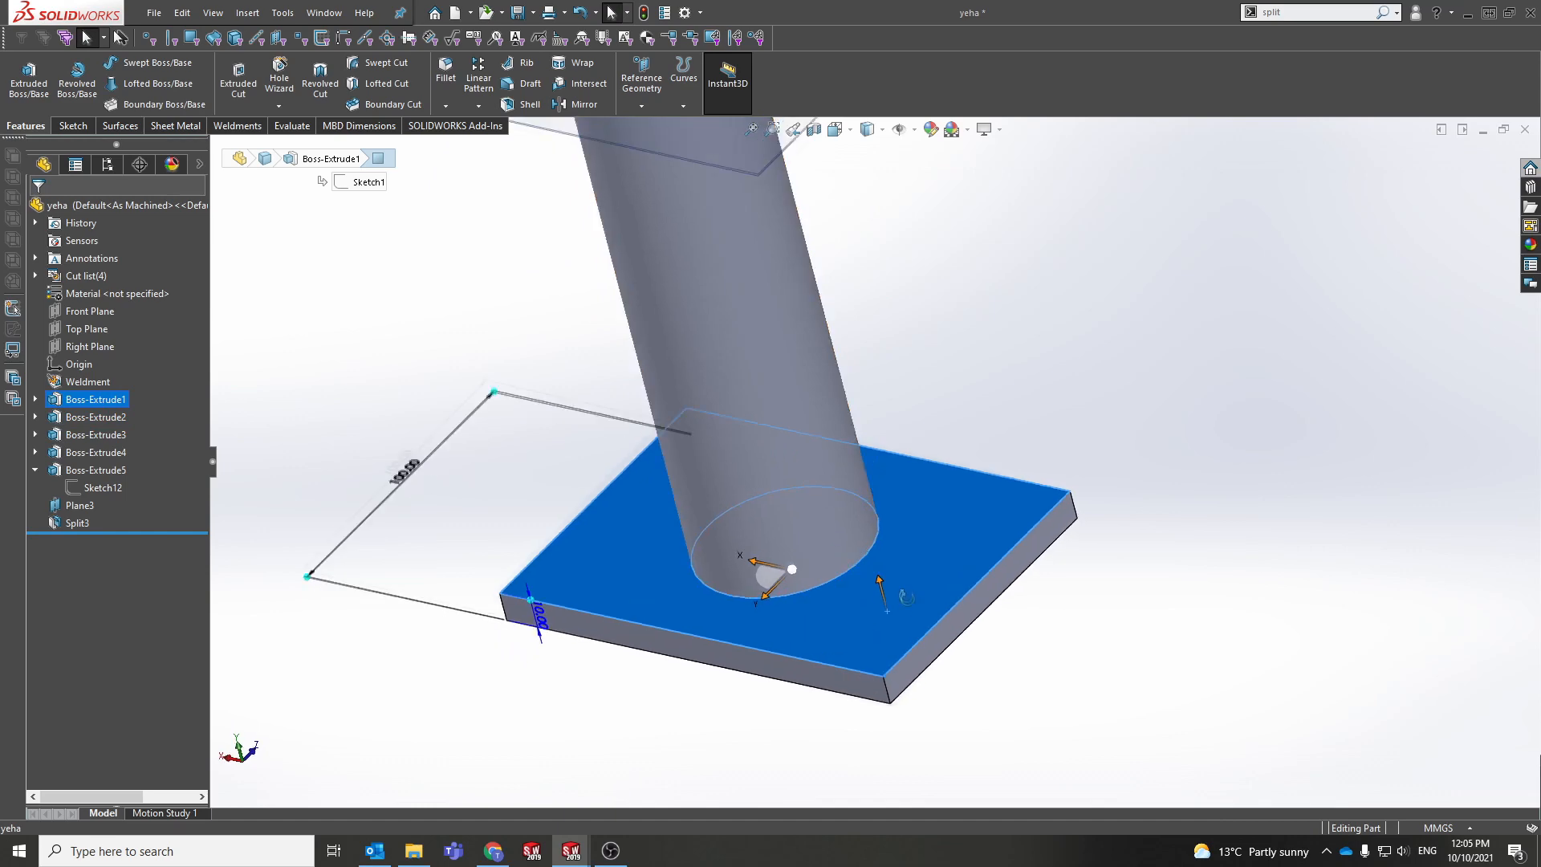
scroll(767, 451, up, 4)
click(984, 620)
scroll(985, 620, up, 5)
ctrl+middle_drag(822, 410, 820, 474)
scroll(838, 506, down, 5)
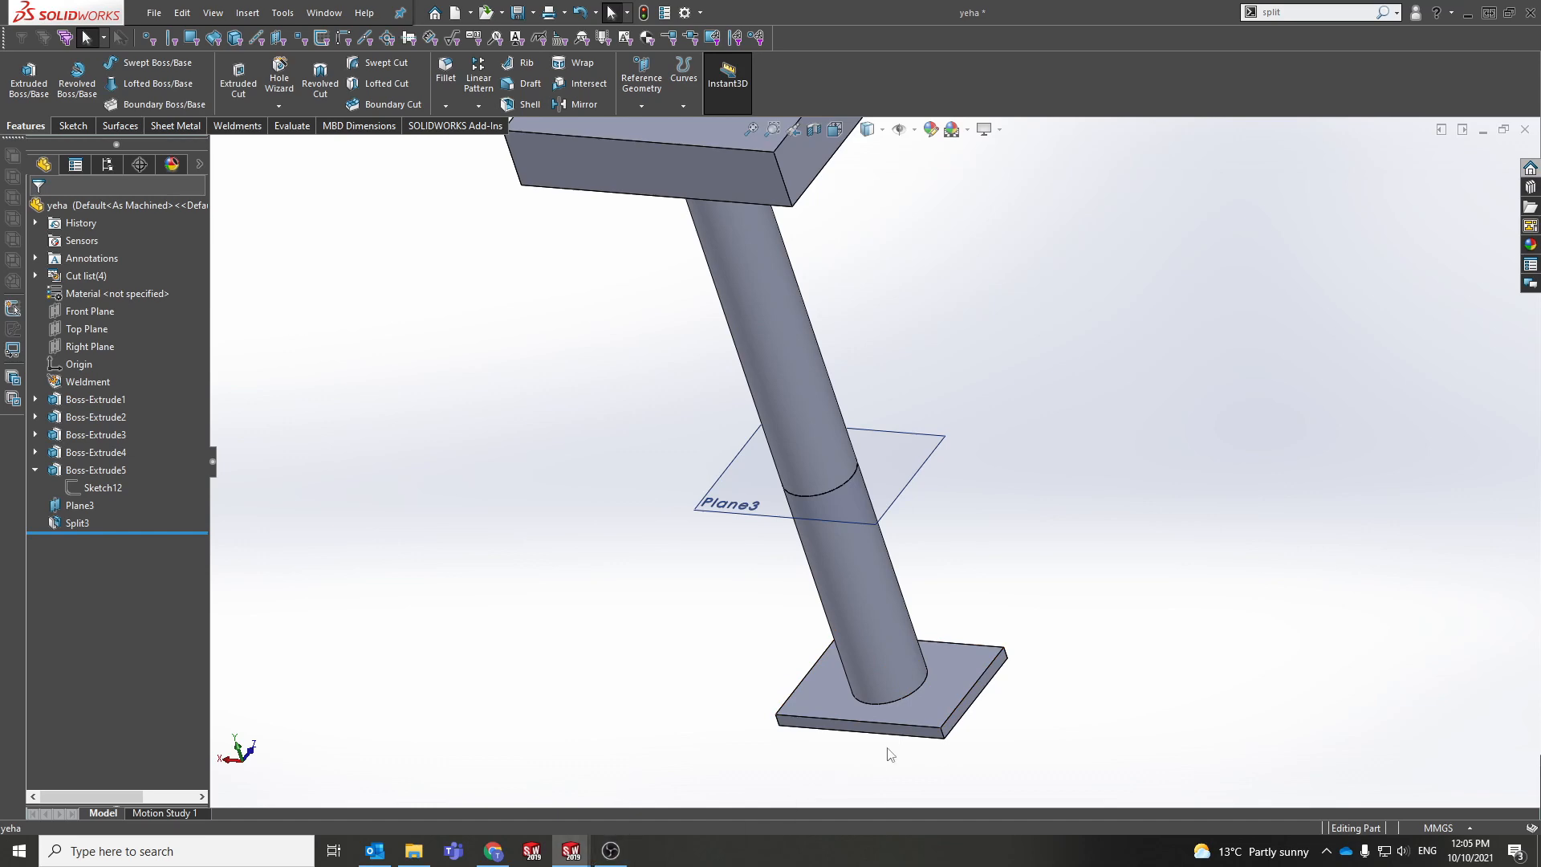
mouse_move(571, 851)
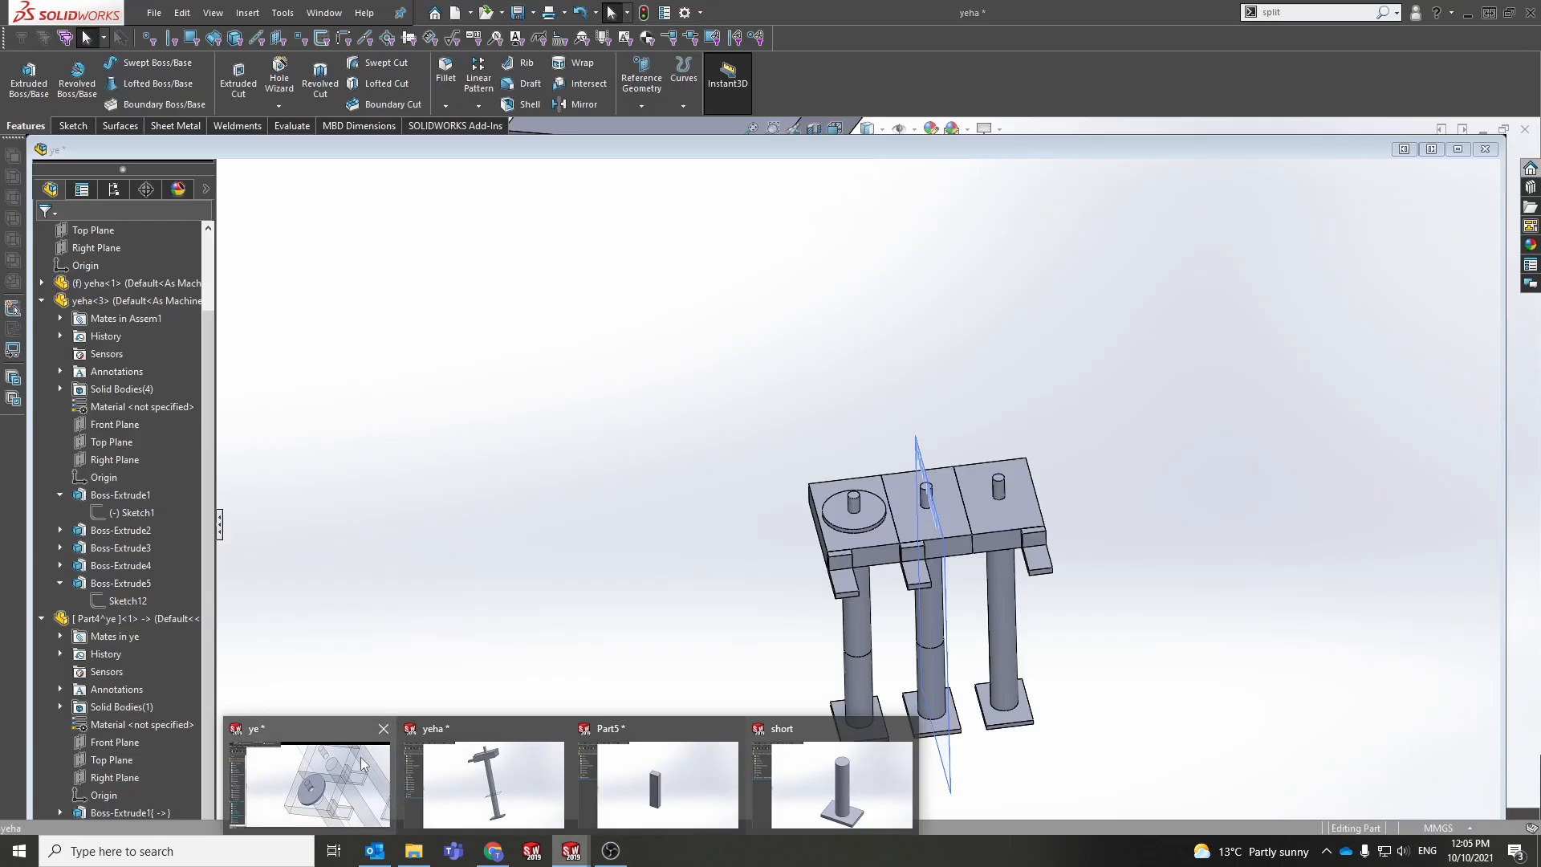
click(360, 758)
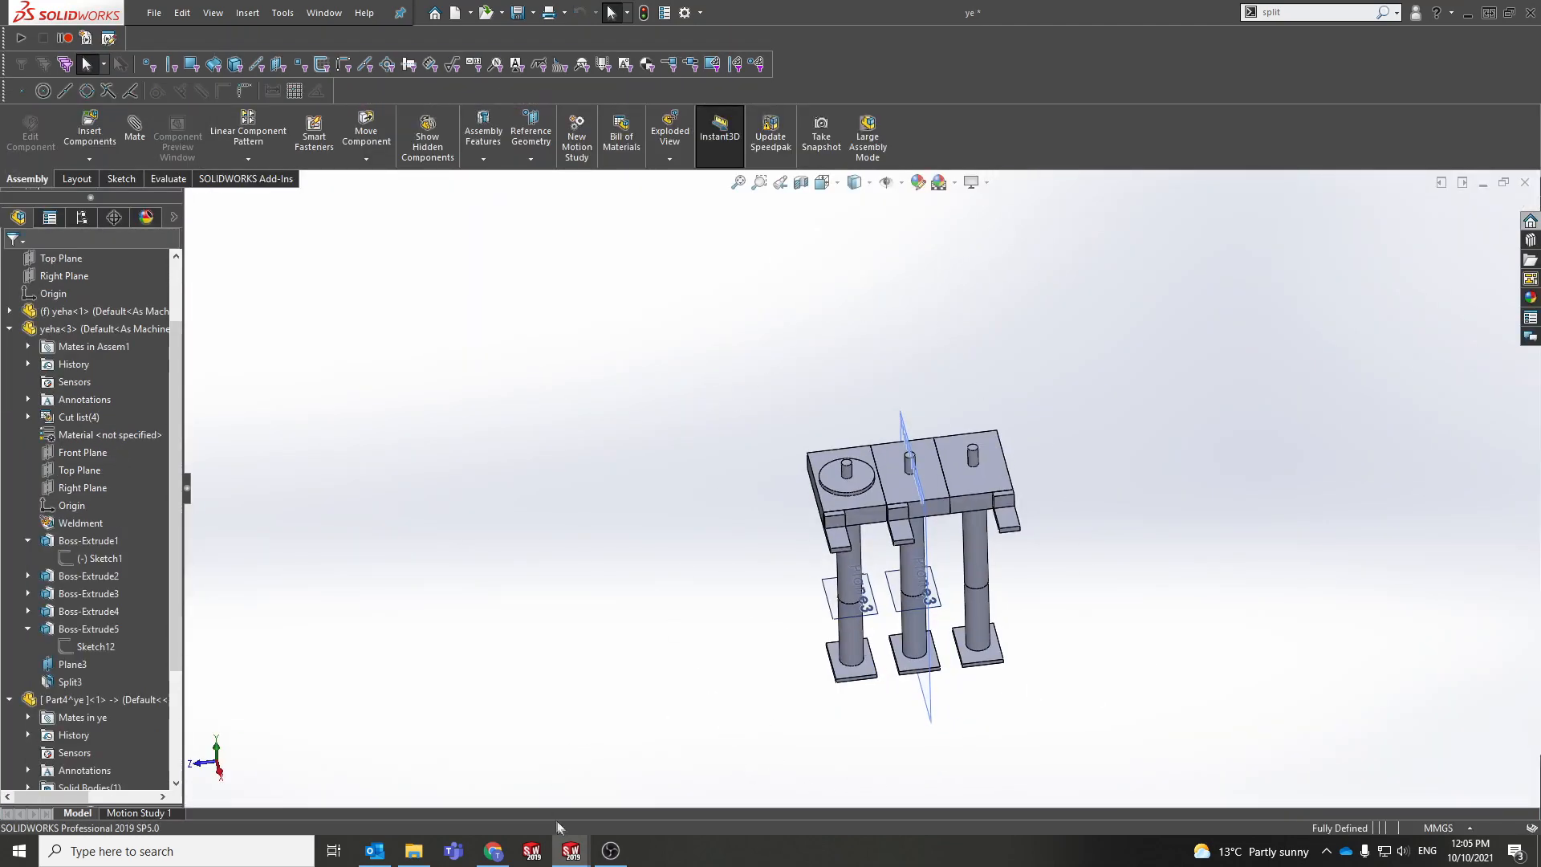
mouse_move(571, 851)
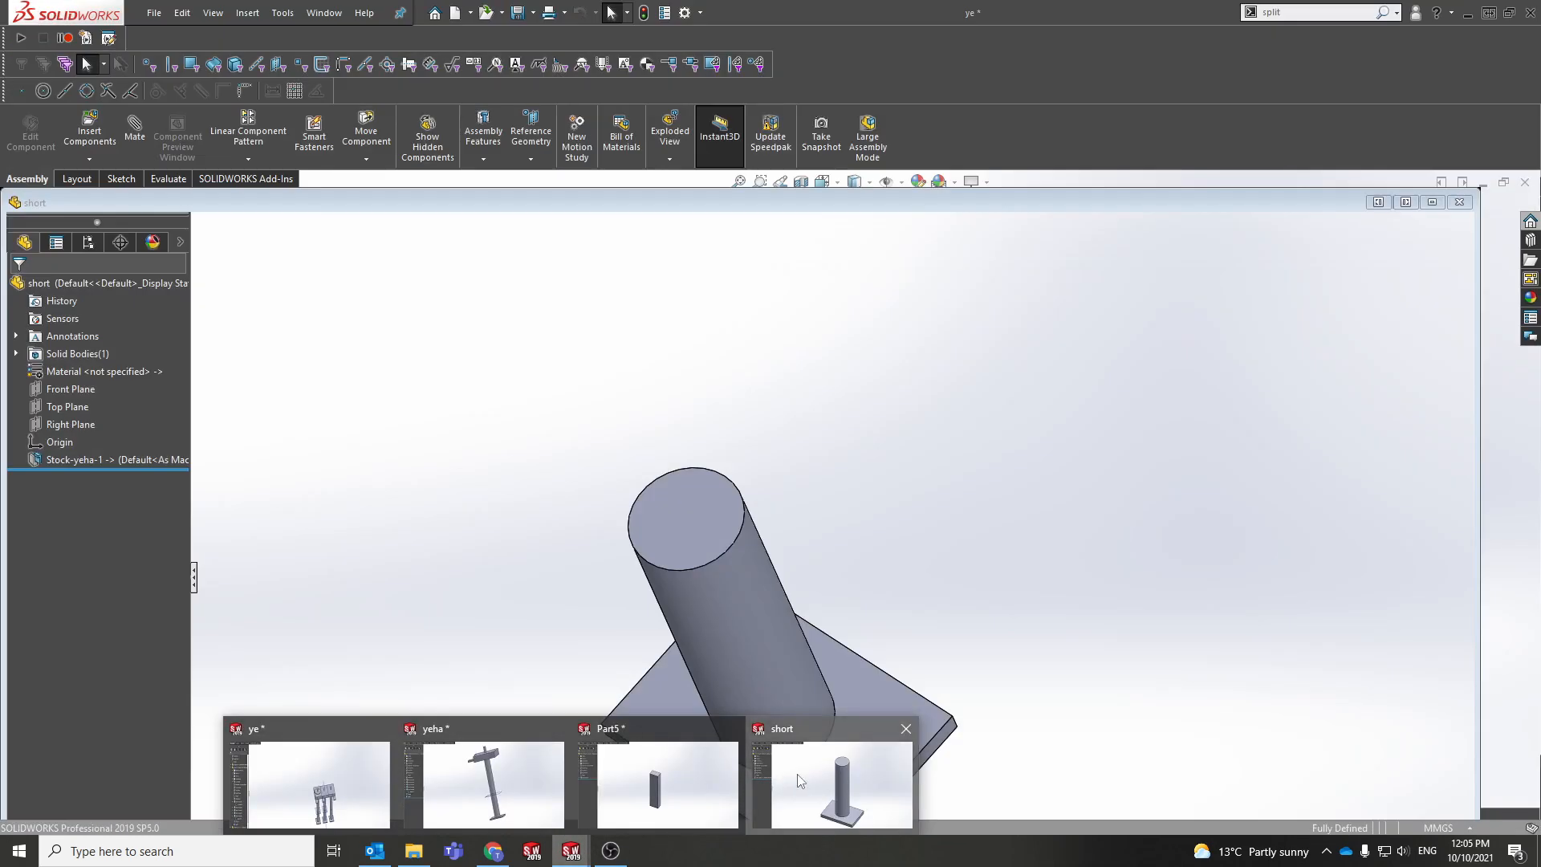
click(797, 774)
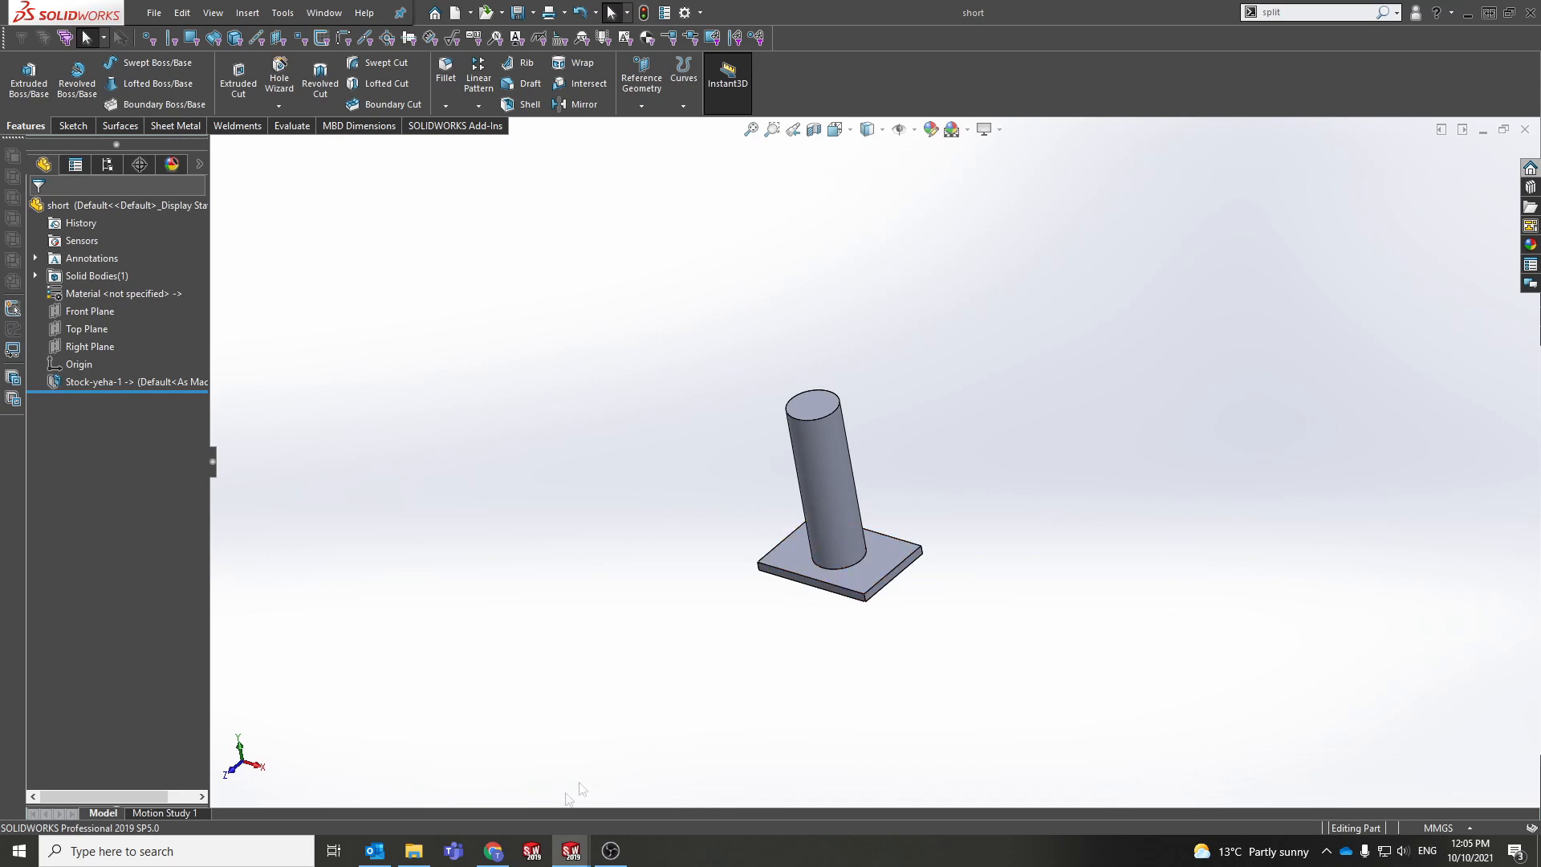
mouse_move(570, 853)
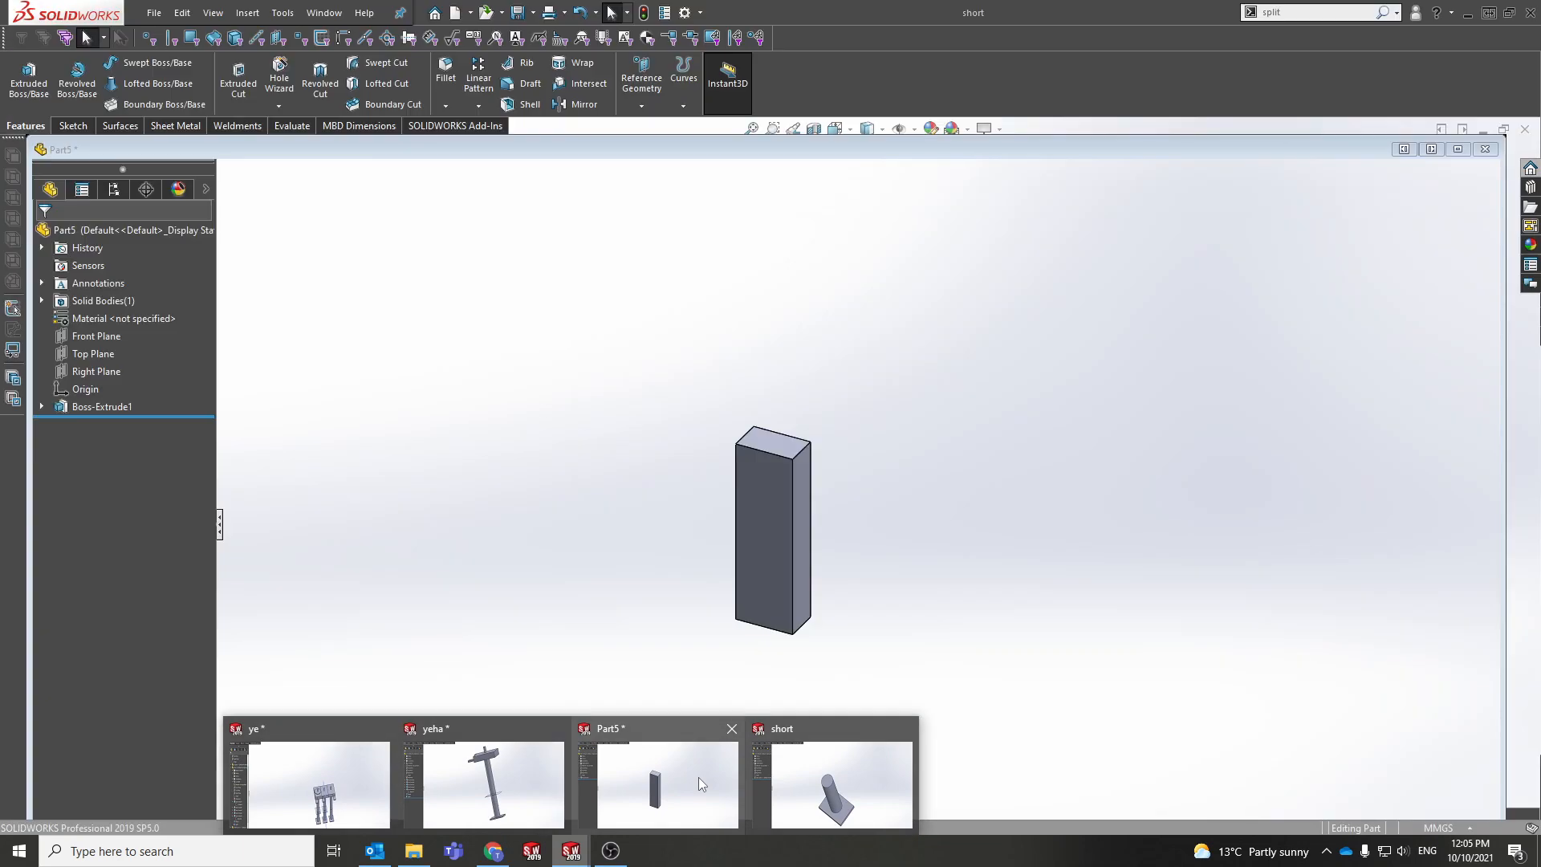
click(535, 790)
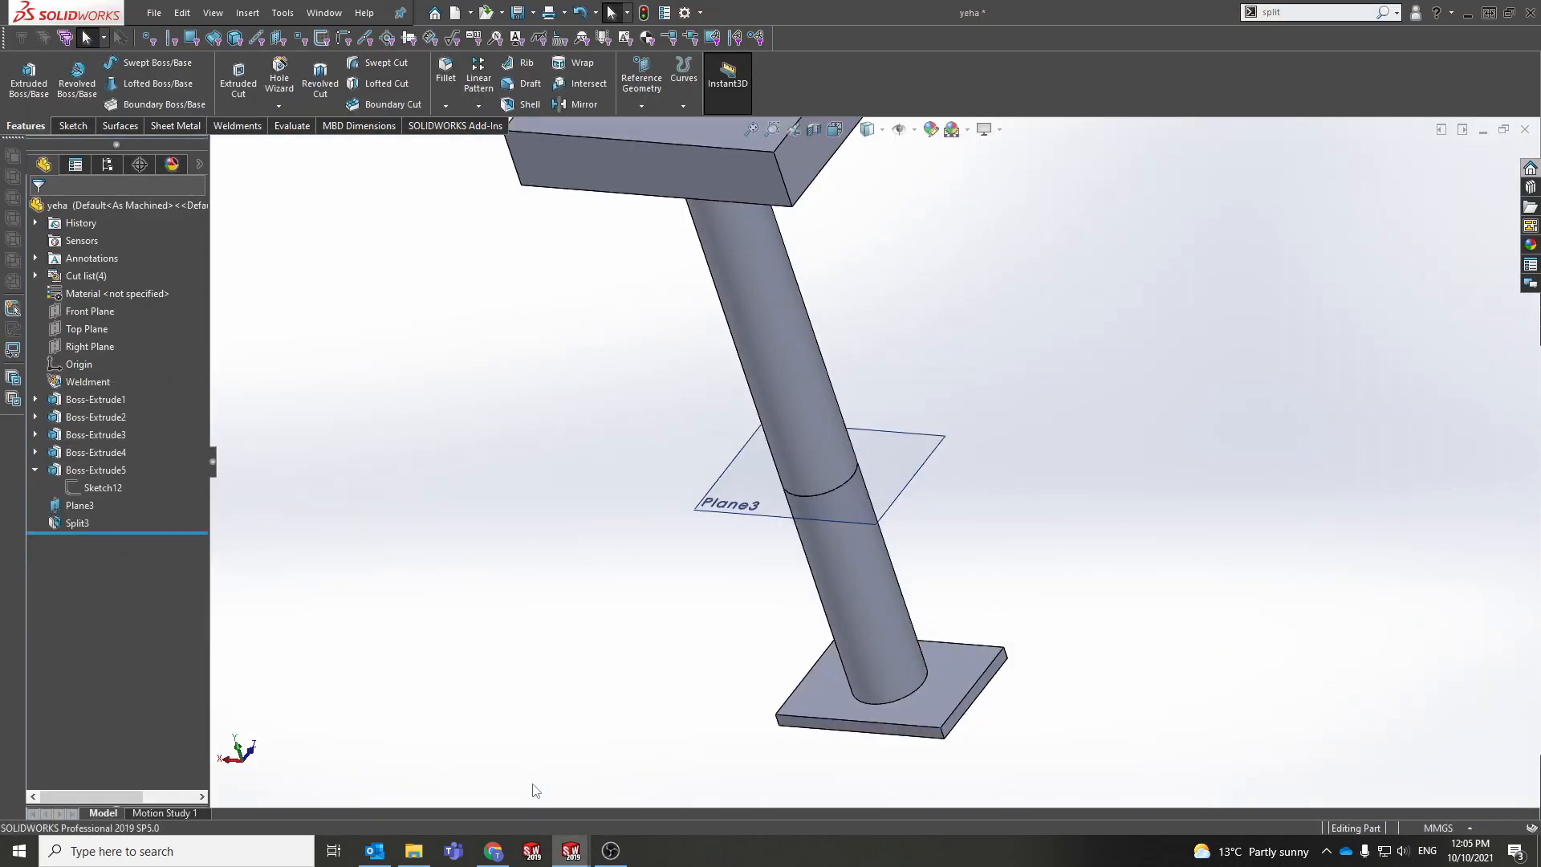